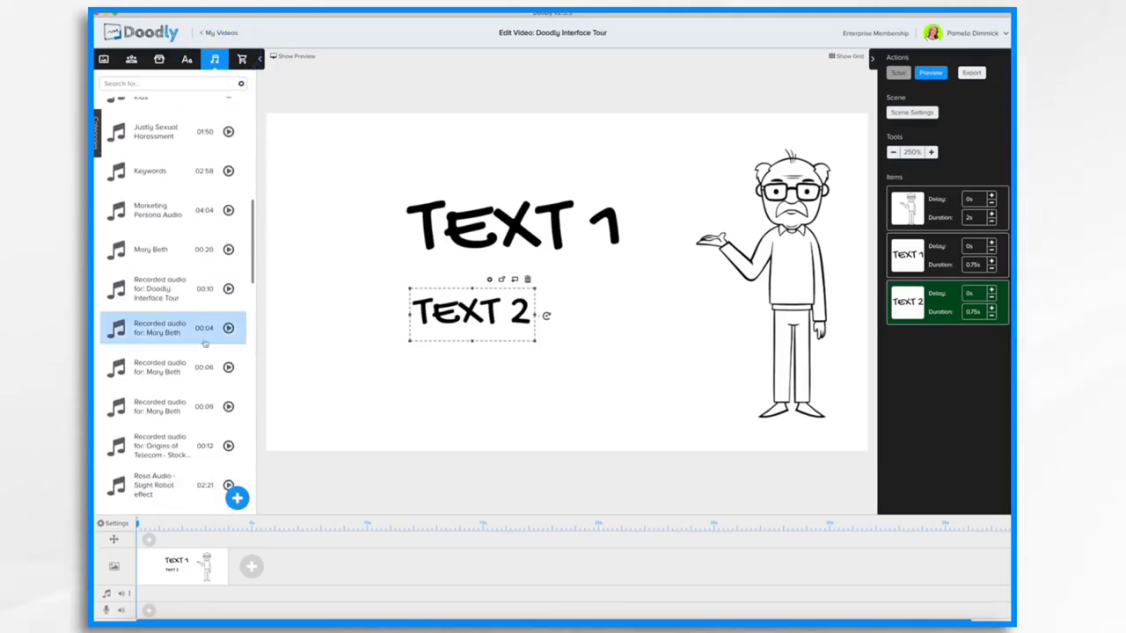
Step: Add the "Dance With Me" song to the background music track at the start of the video and save the project
scroll(166, 387, down, 10)
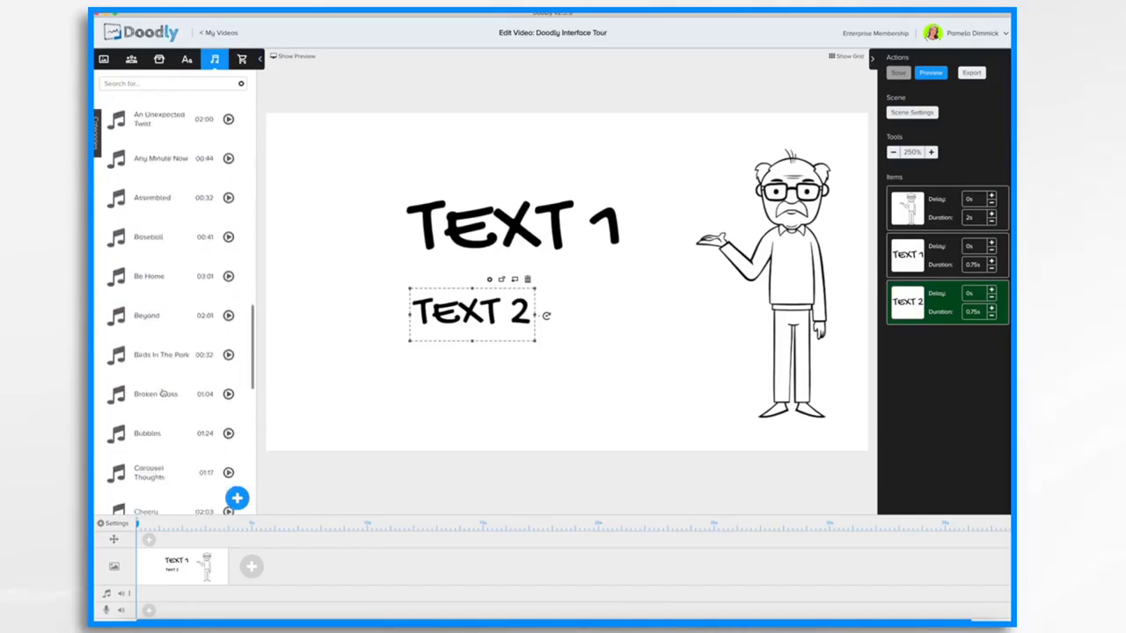
scroll(161, 393, down, 8)
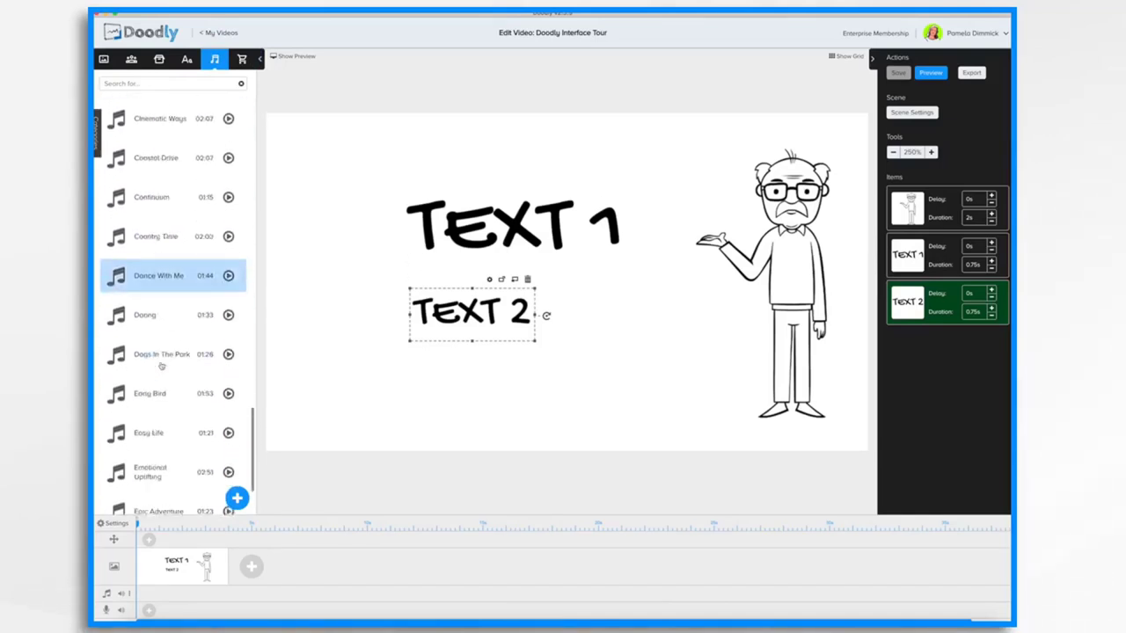
scroll(161, 366, down, 1)
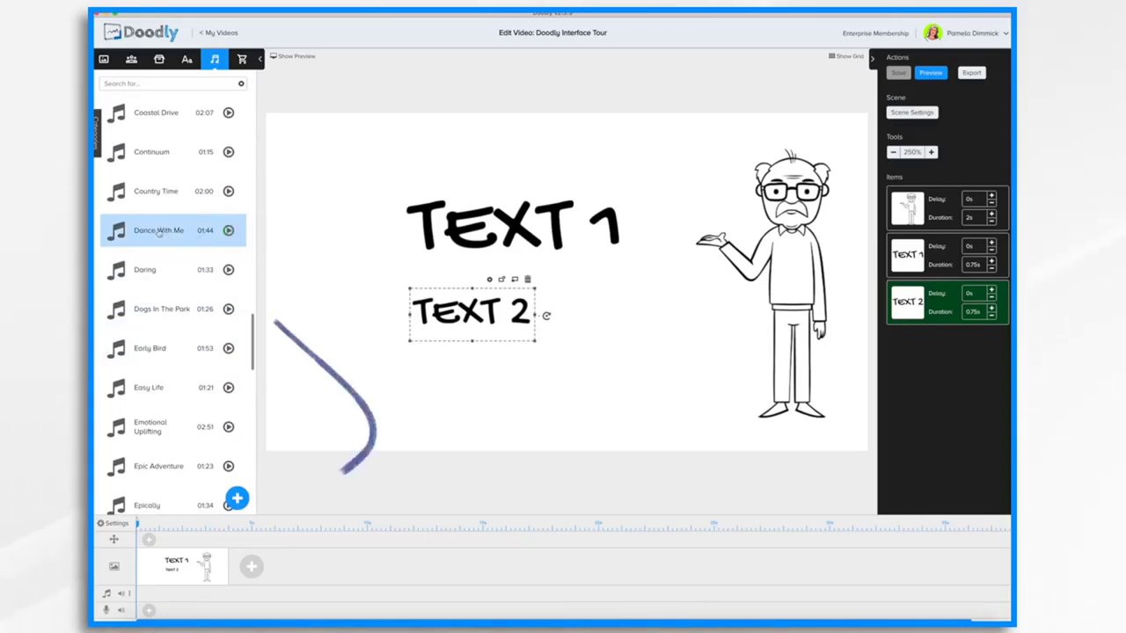
mouse_move(159, 233)
mouse_down()
mouse_move(220, 378)
mouse_move(231, 587)
mouse_move(216, 596)
mouse_up()
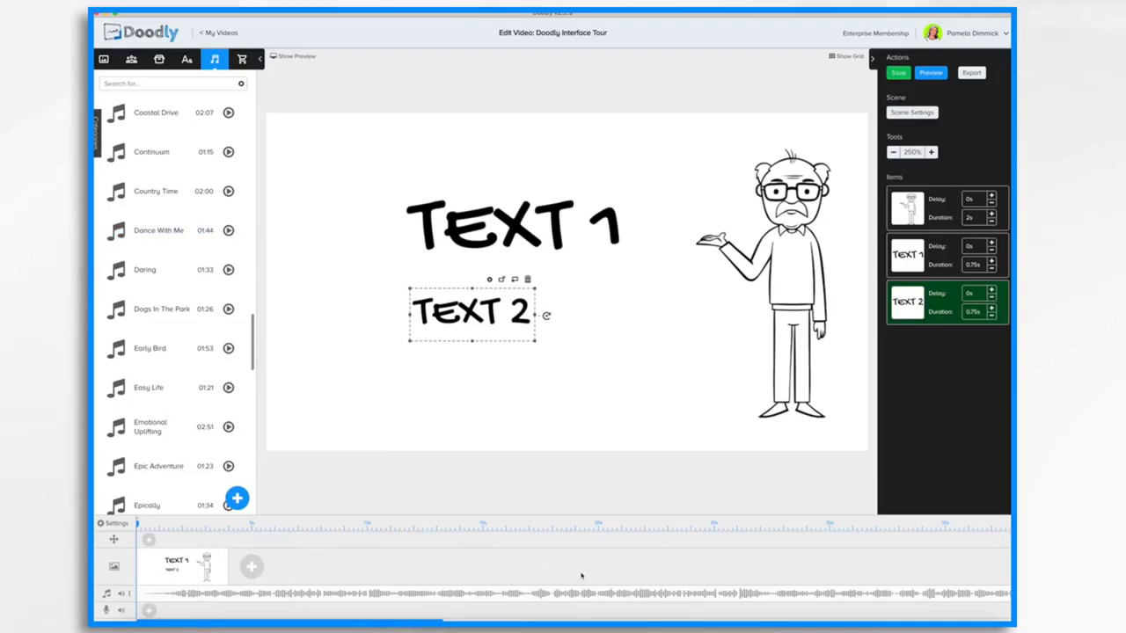
key(super+s)
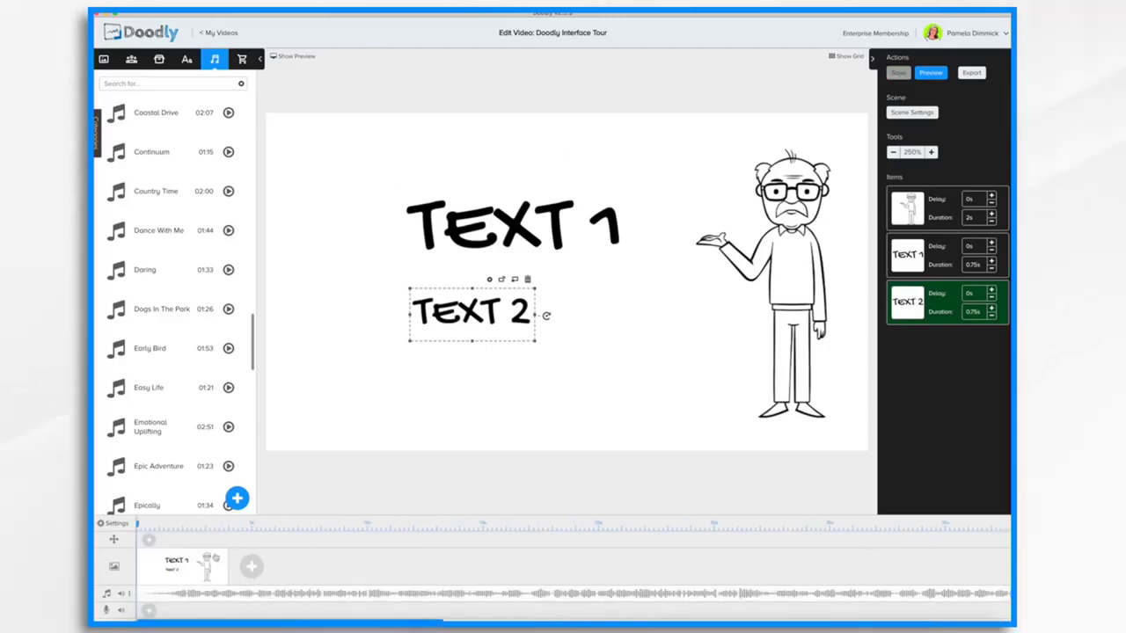
Step: Add a new scene and place the Agatha Magician and Agatha Martial Artist characters in it
click(252, 567)
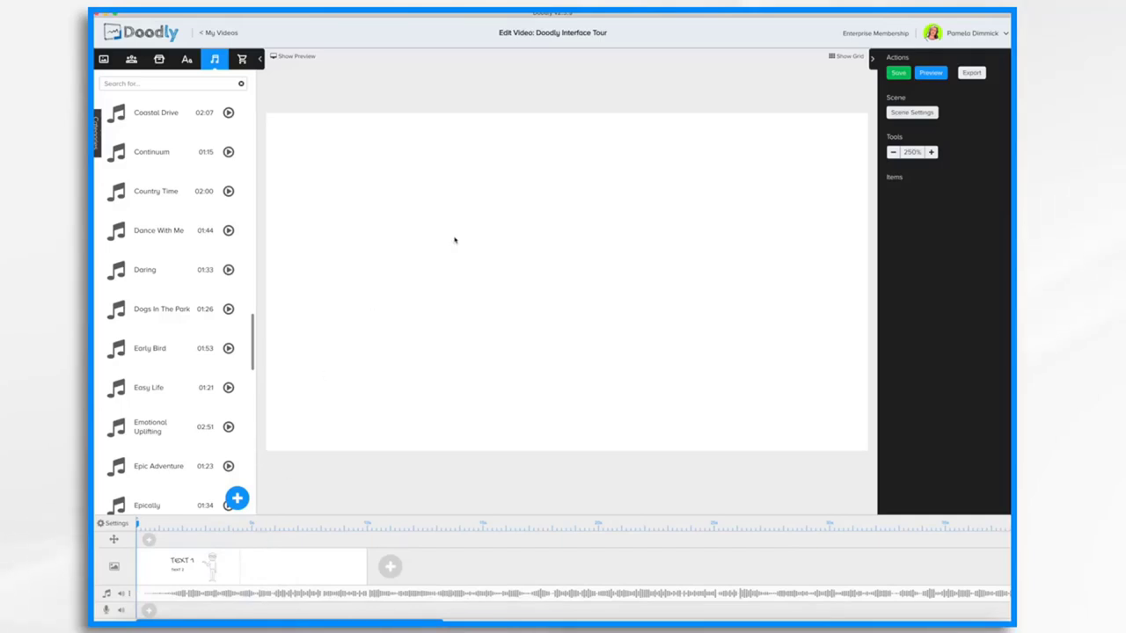
click(131, 59)
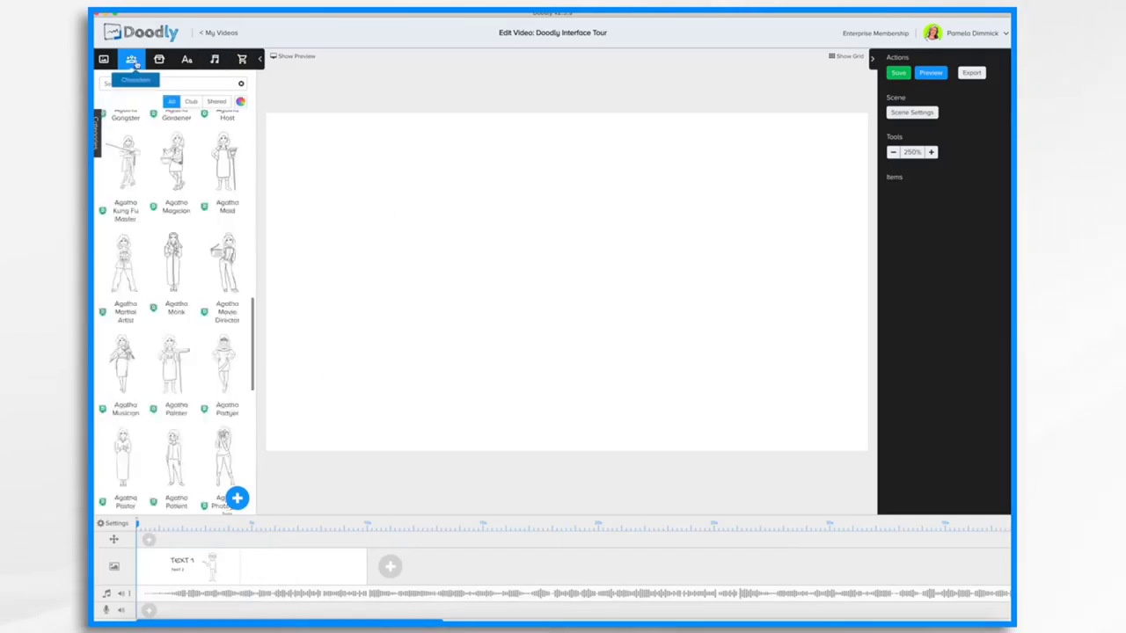
click(176, 161)
drag(123, 262, 416, 271)
Step: Enlarge the martial artist and the magician so each fills most of the canvas height
drag(414, 201, 457, 123)
click(734, 282)
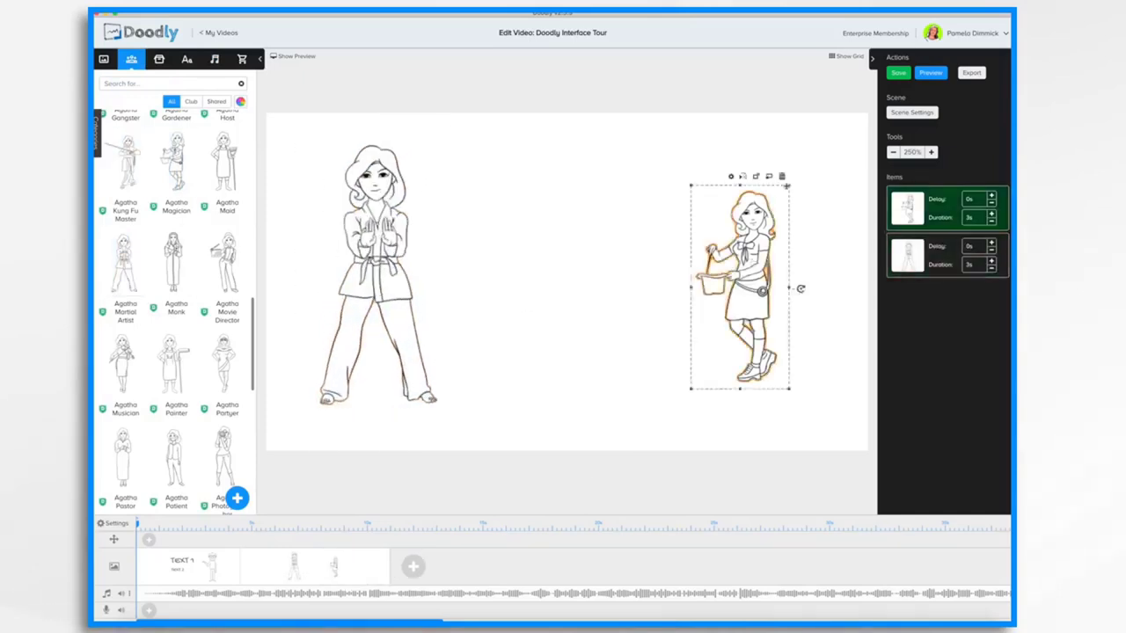
drag(781, 174, 838, 109)
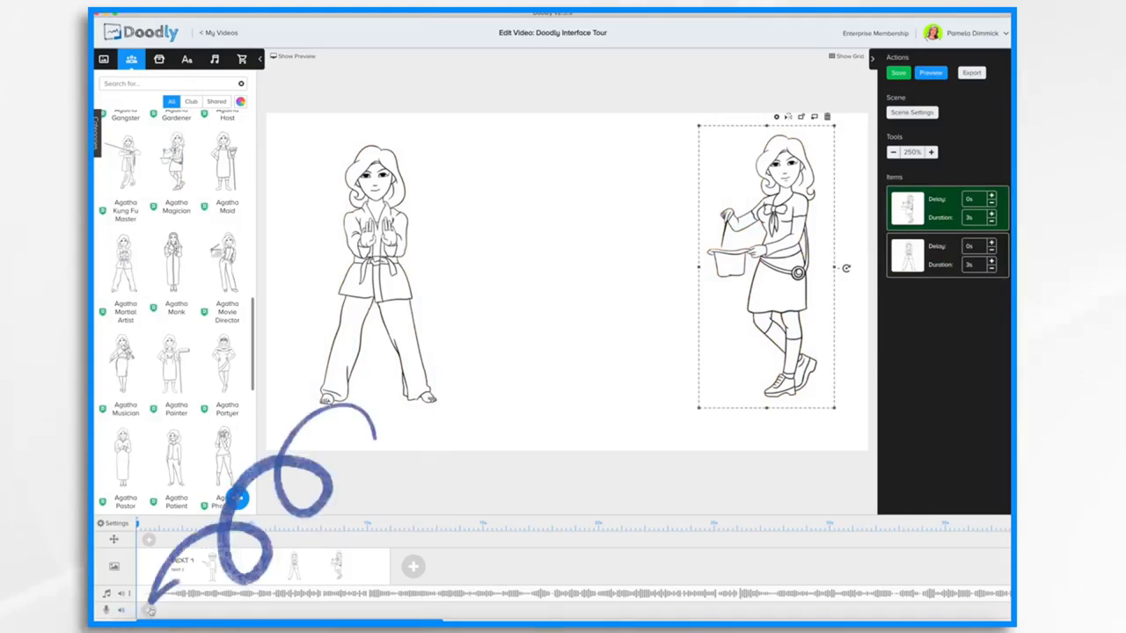
click(343, 526)
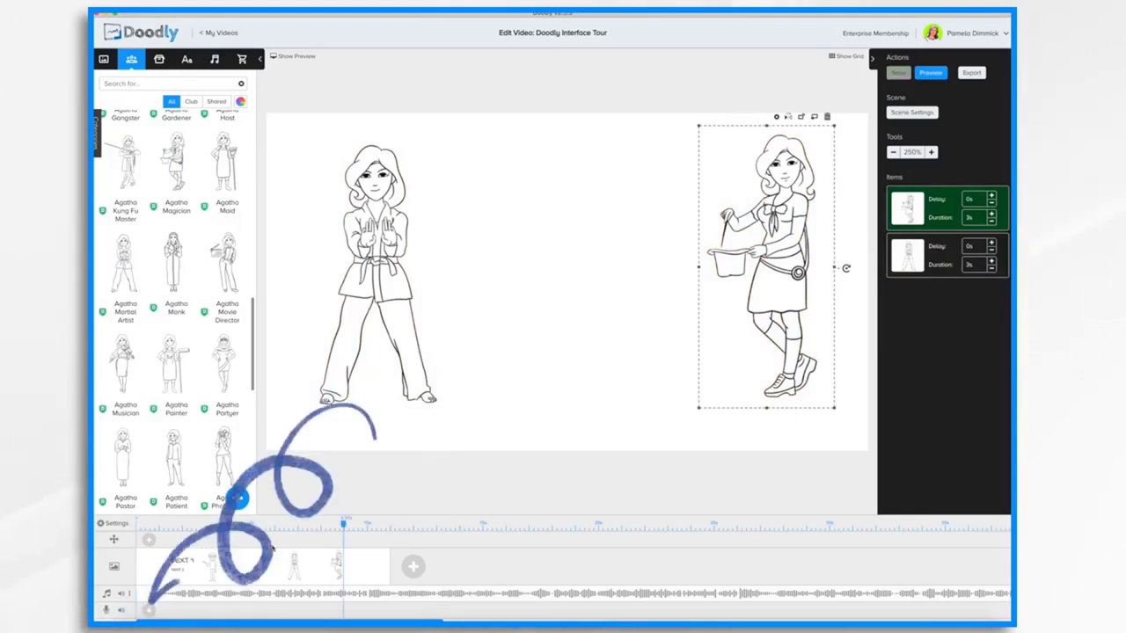
Step: Try the Dark Chalkboard style with a left-handed cartoon hand in the video settings, discarding the changes
click(116, 524)
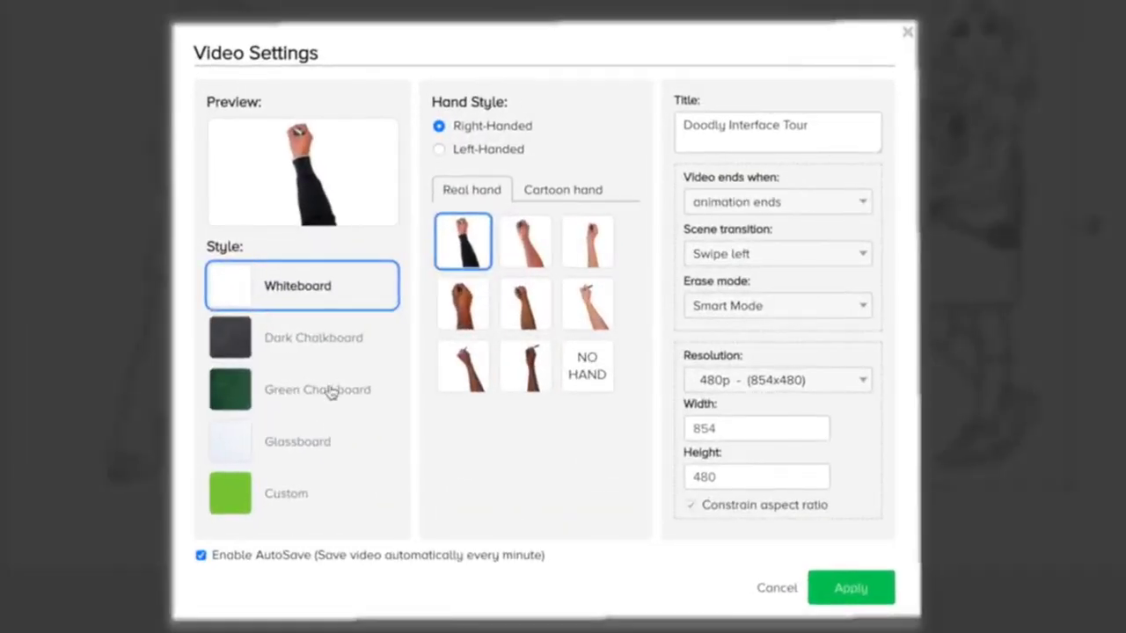
click(292, 344)
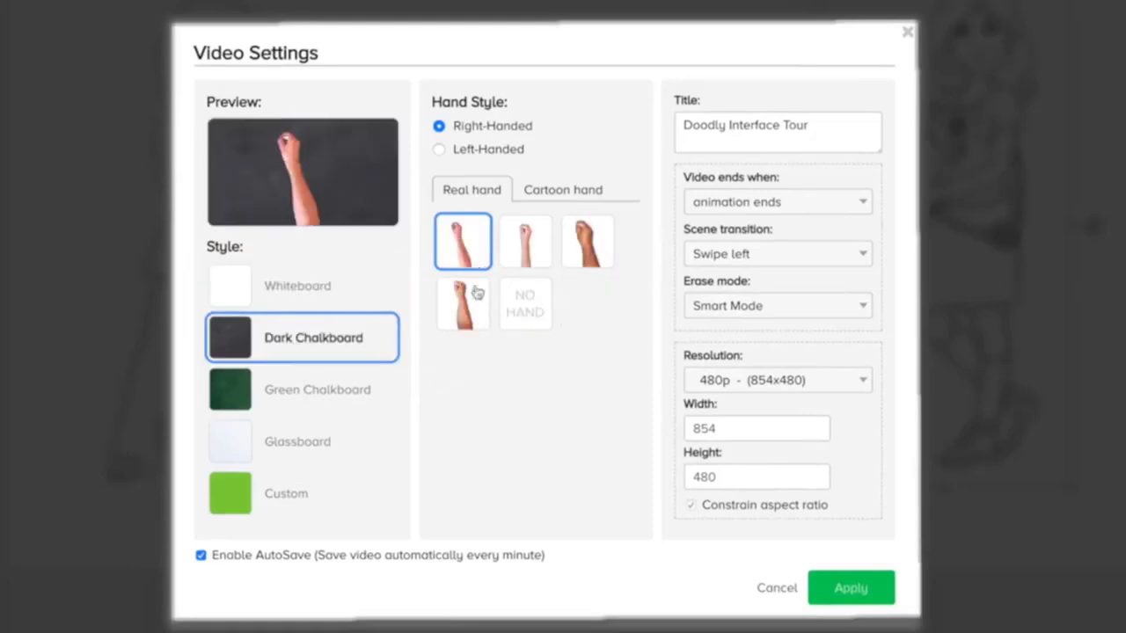
click(528, 247)
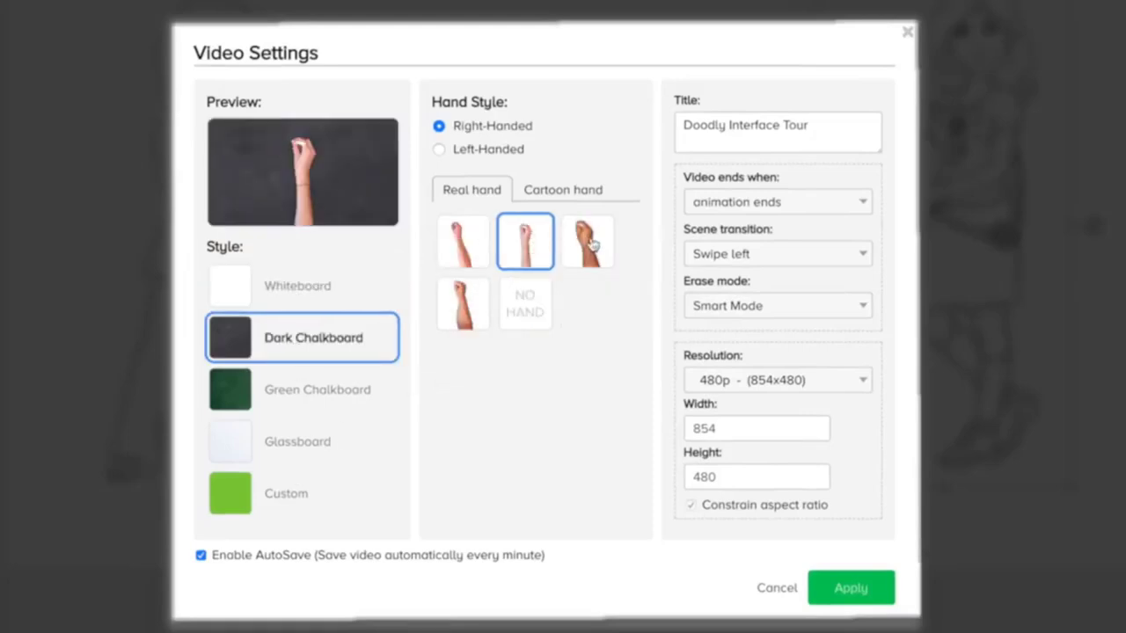
click(440, 151)
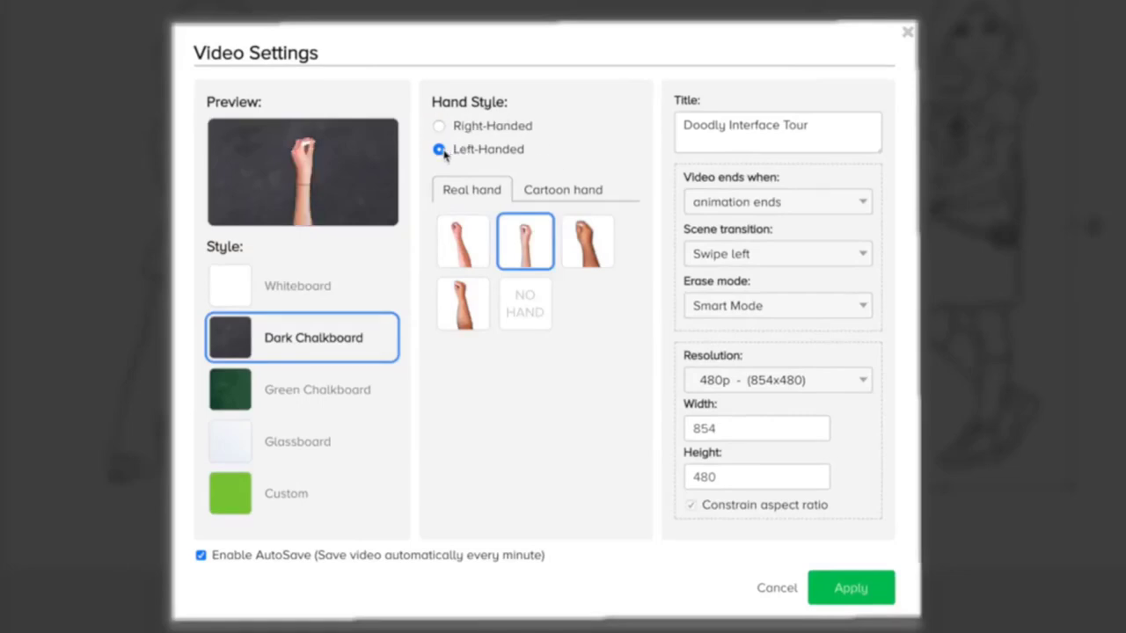
click(580, 194)
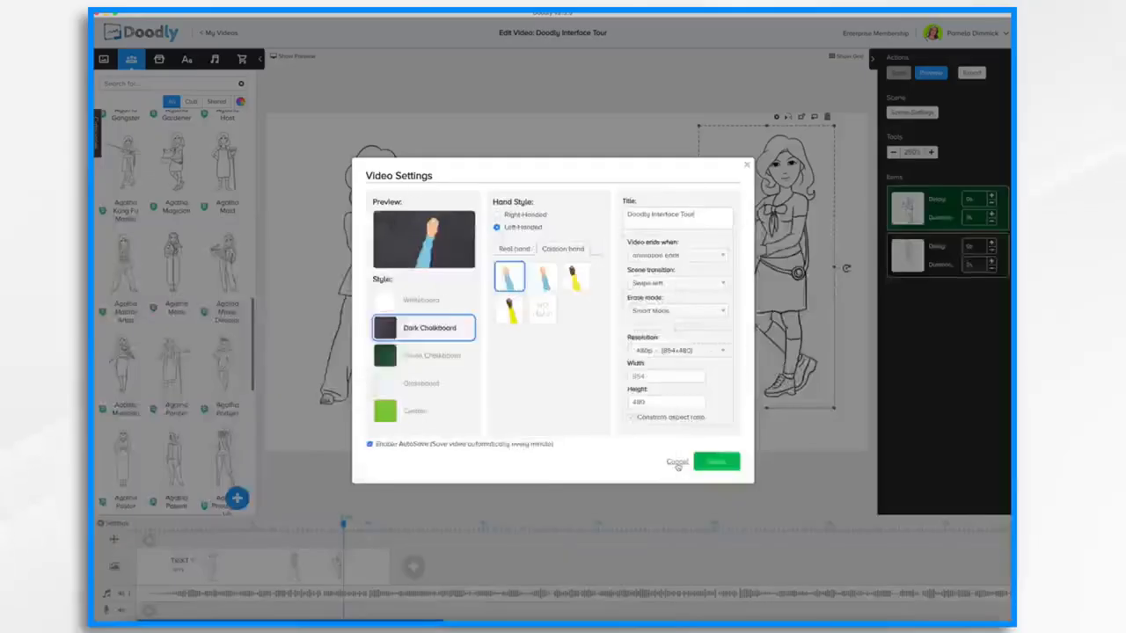
click(677, 464)
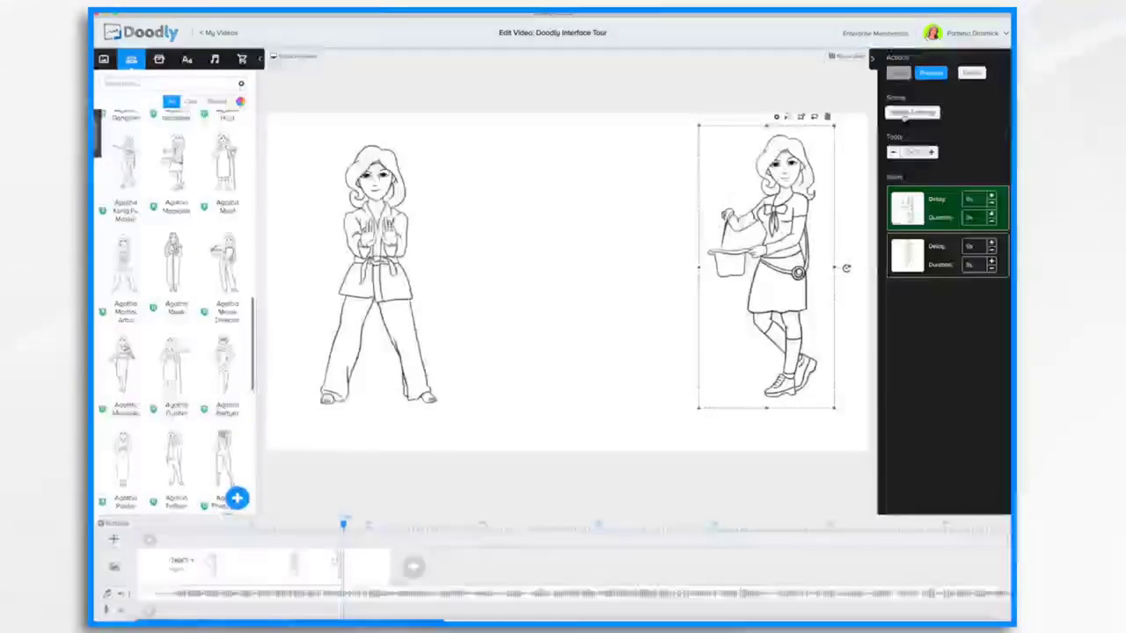
Step: Examine the exit animation options in the scene settings, leaving without applying anything
click(909, 113)
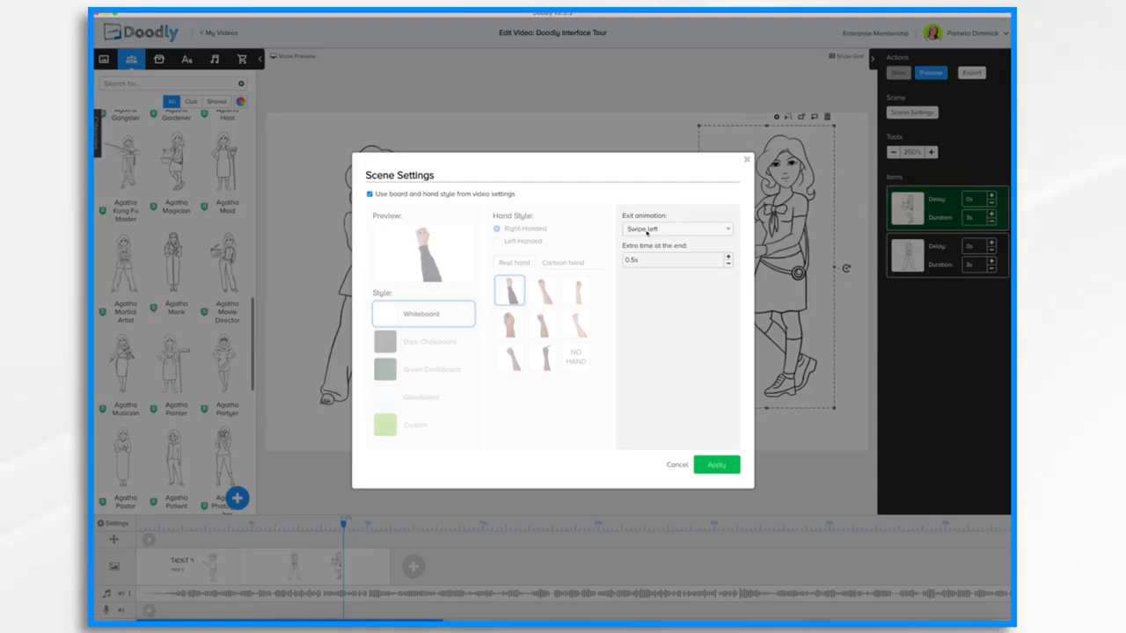
click(646, 232)
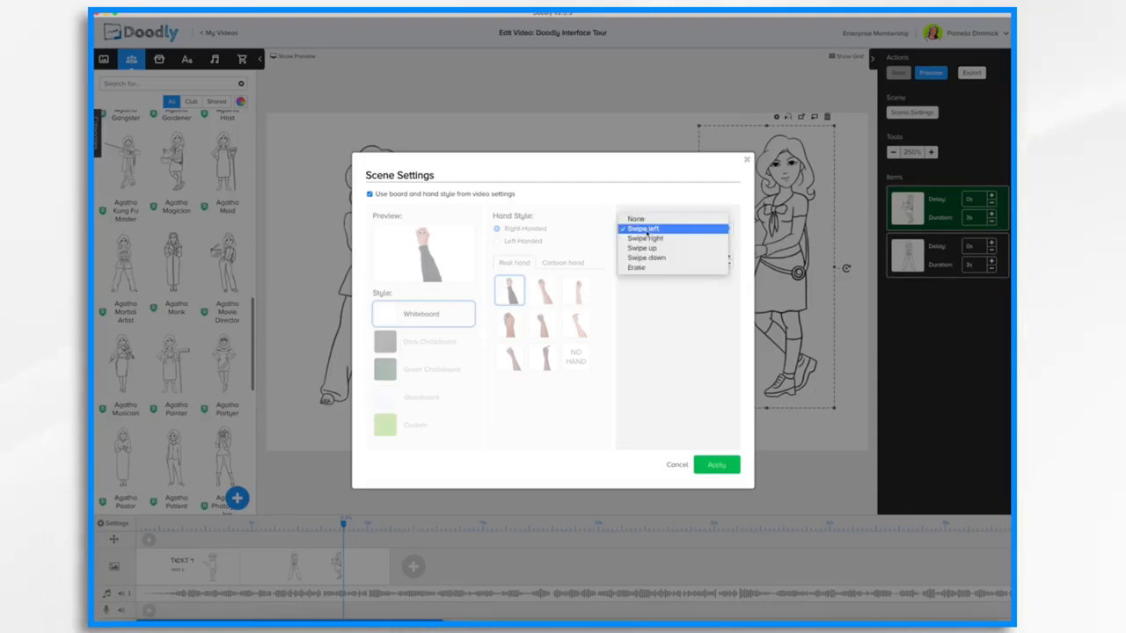
click(666, 333)
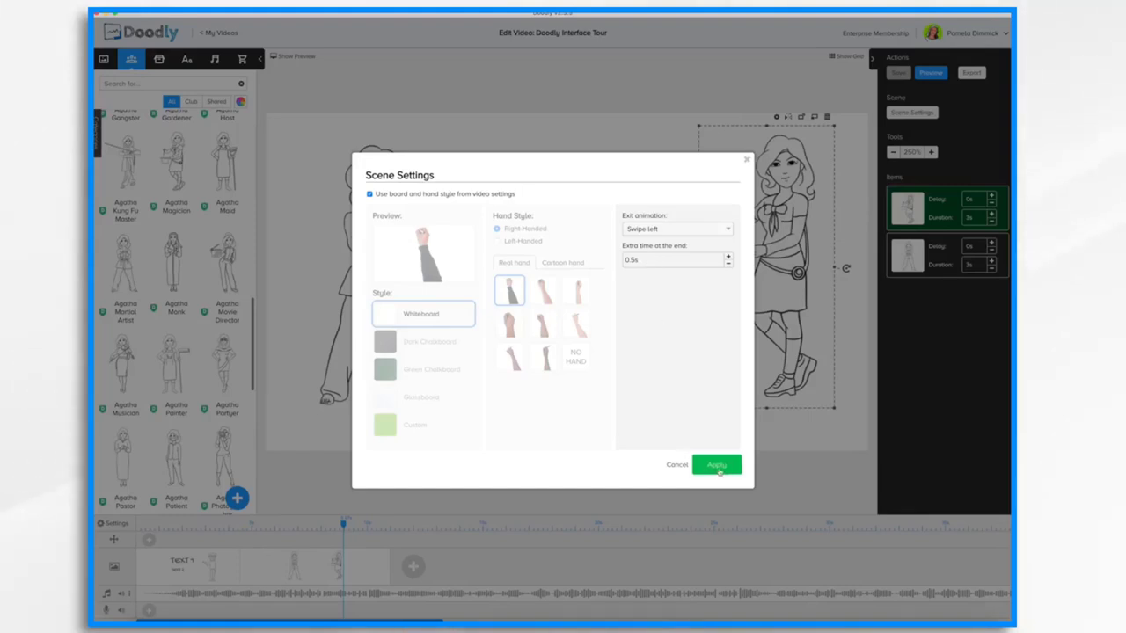
click(676, 465)
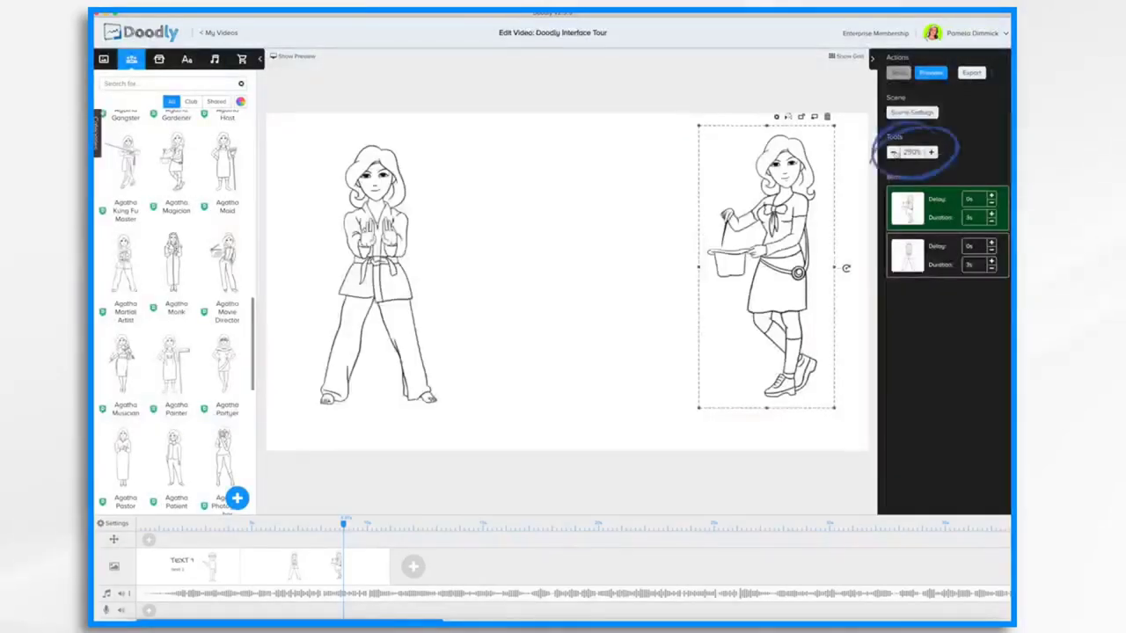
Step: Zoom the canvas out to 175% and back in to 250%
click(894, 152)
click(894, 153)
click(894, 152)
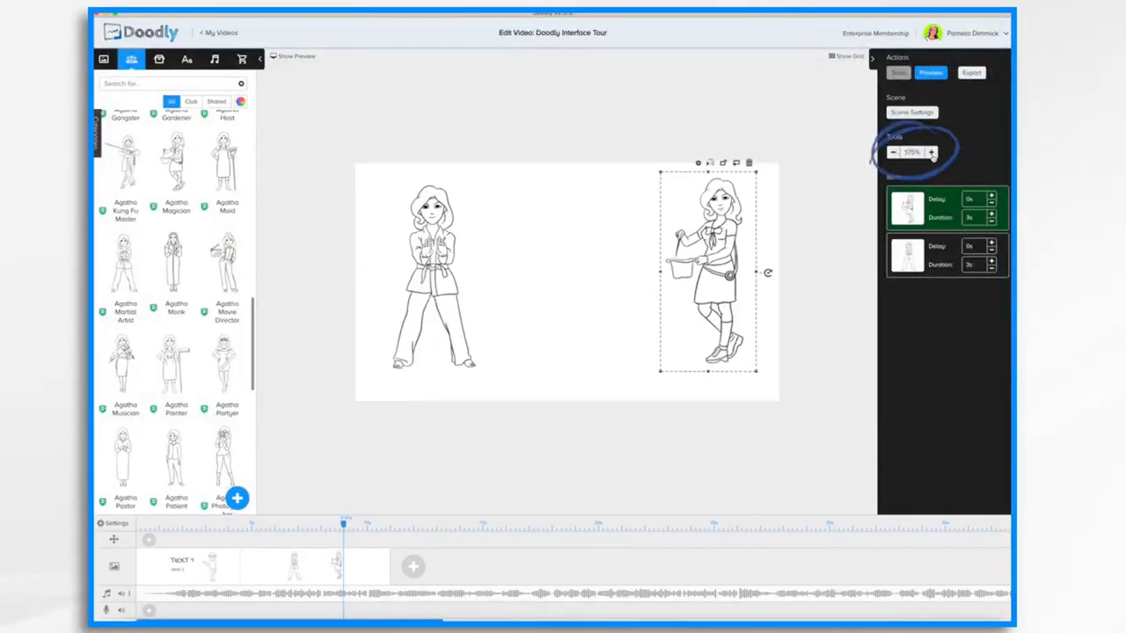
click(933, 153)
click(932, 153)
click(932, 153)
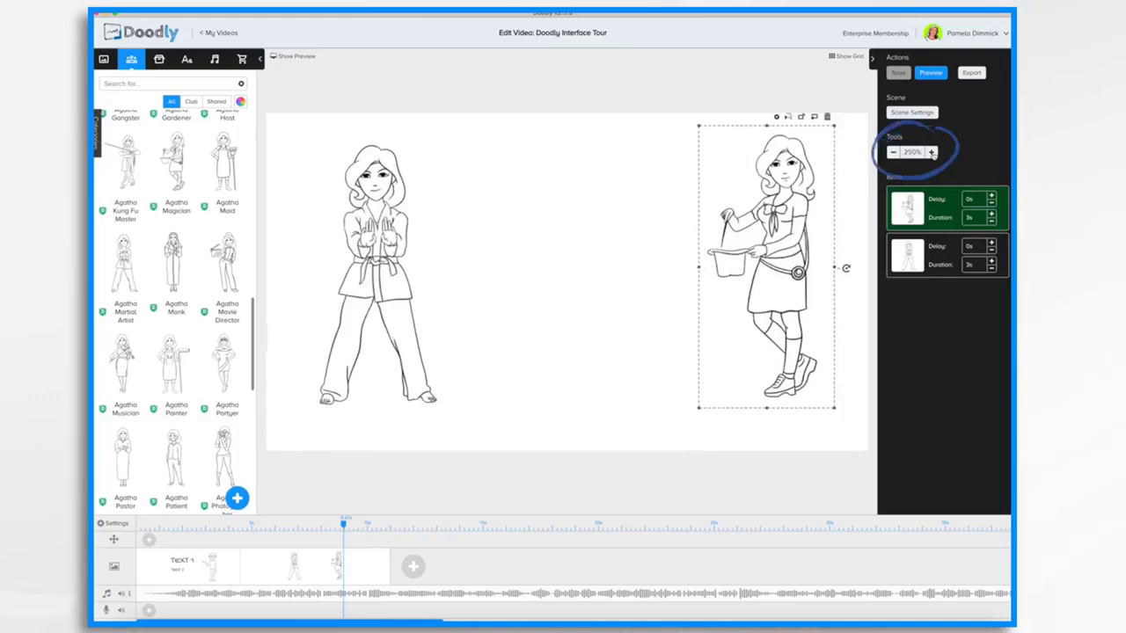
Step: Set the magician character's delay to 1.5 s
click(940, 260)
click(934, 219)
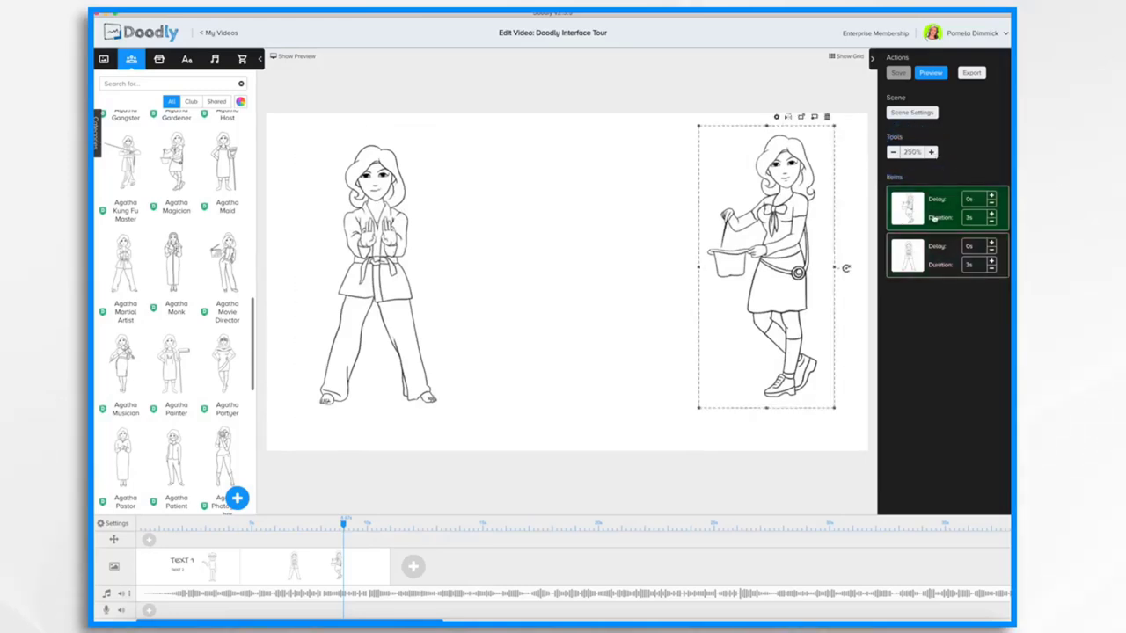
click(992, 198)
click(991, 198)
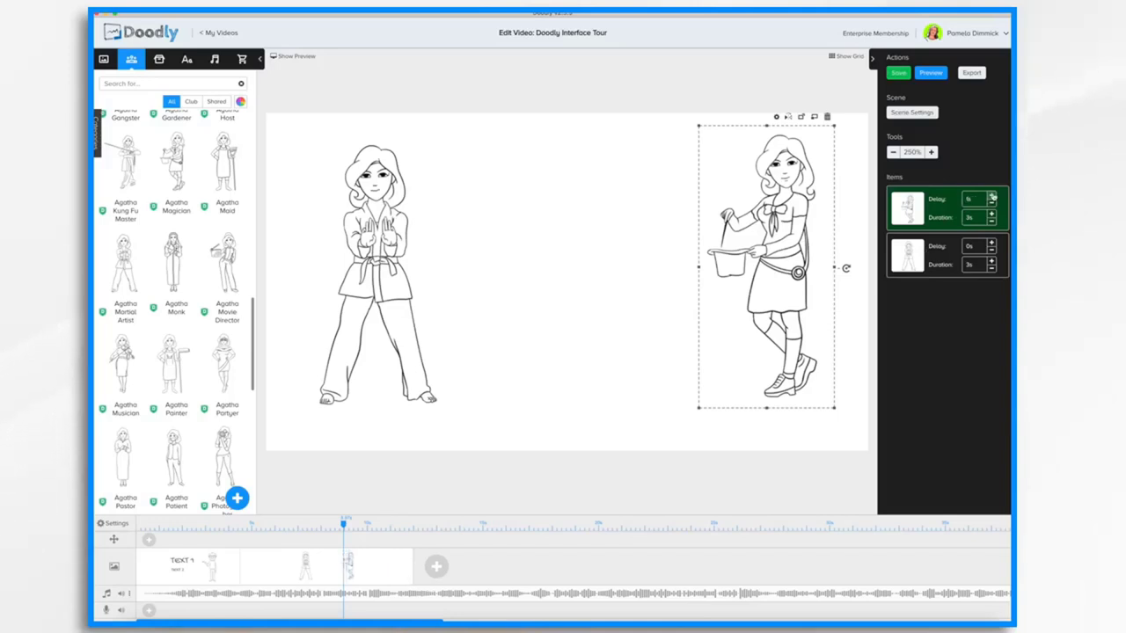
click(991, 198)
click(992, 198)
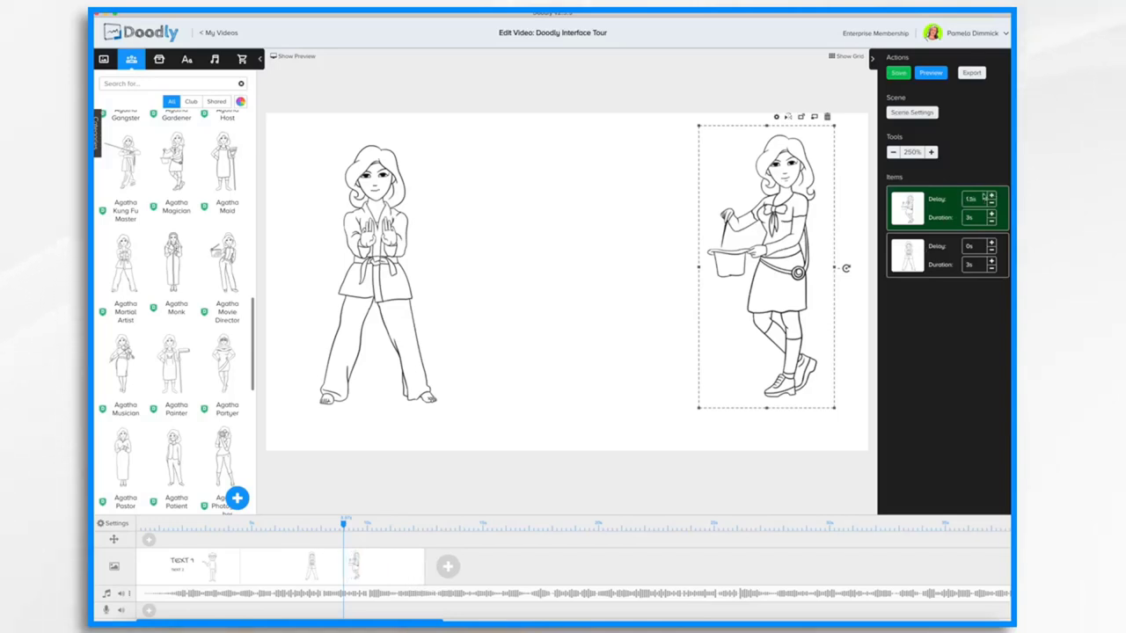
Step: Set the magician character's drawing duration to 9.75 s
click(975, 219)
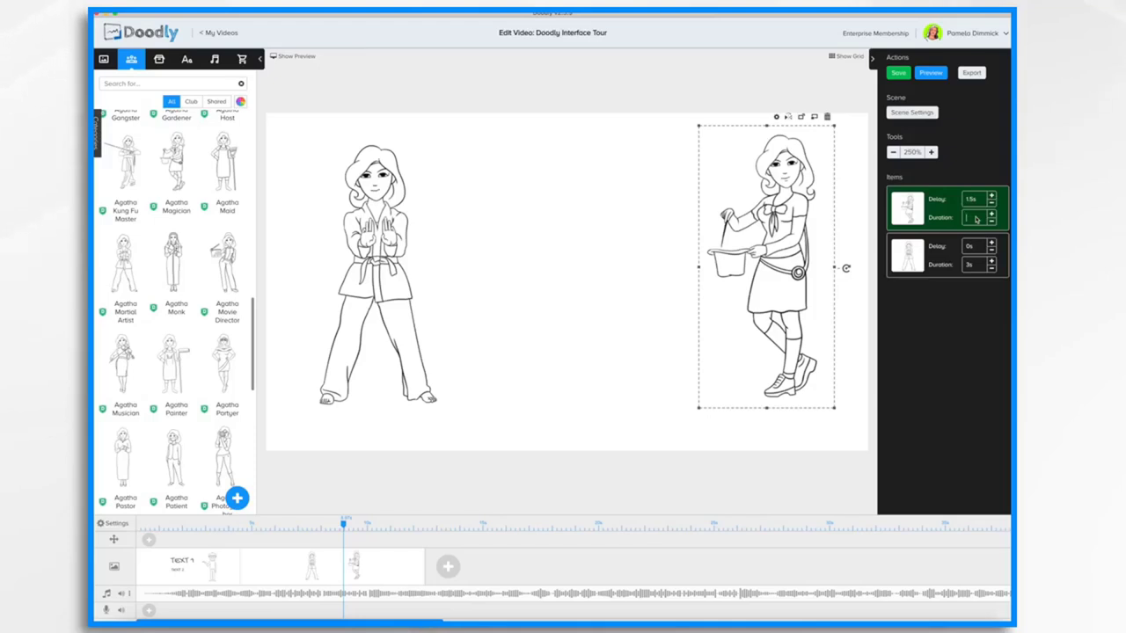
text(5s)
click(992, 215)
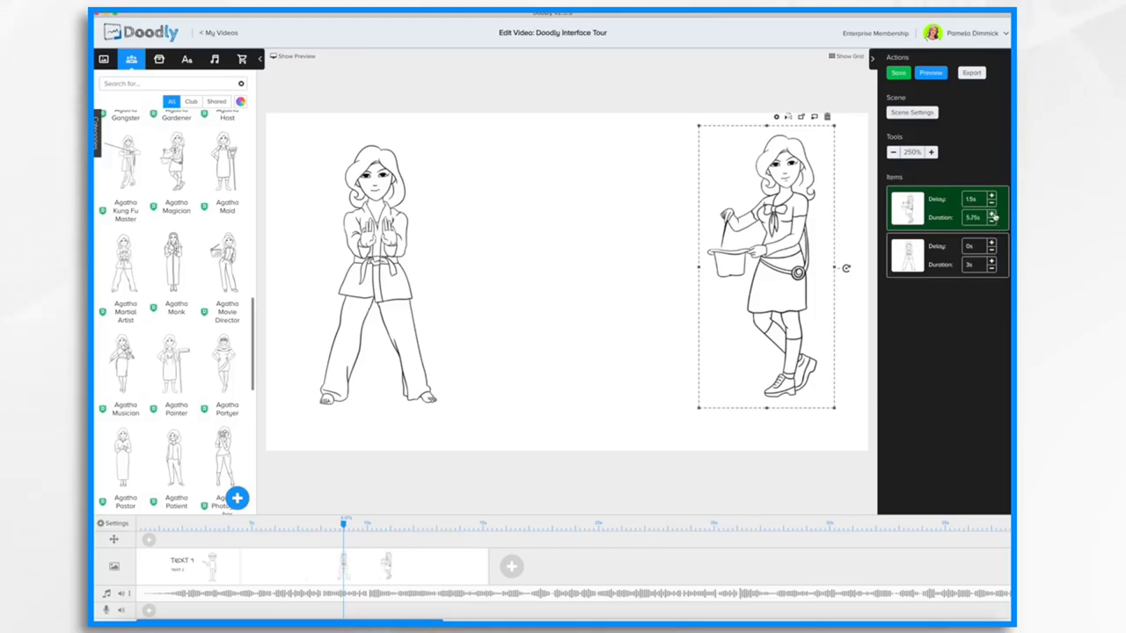
click(992, 215)
click(992, 215)
click(992, 215)
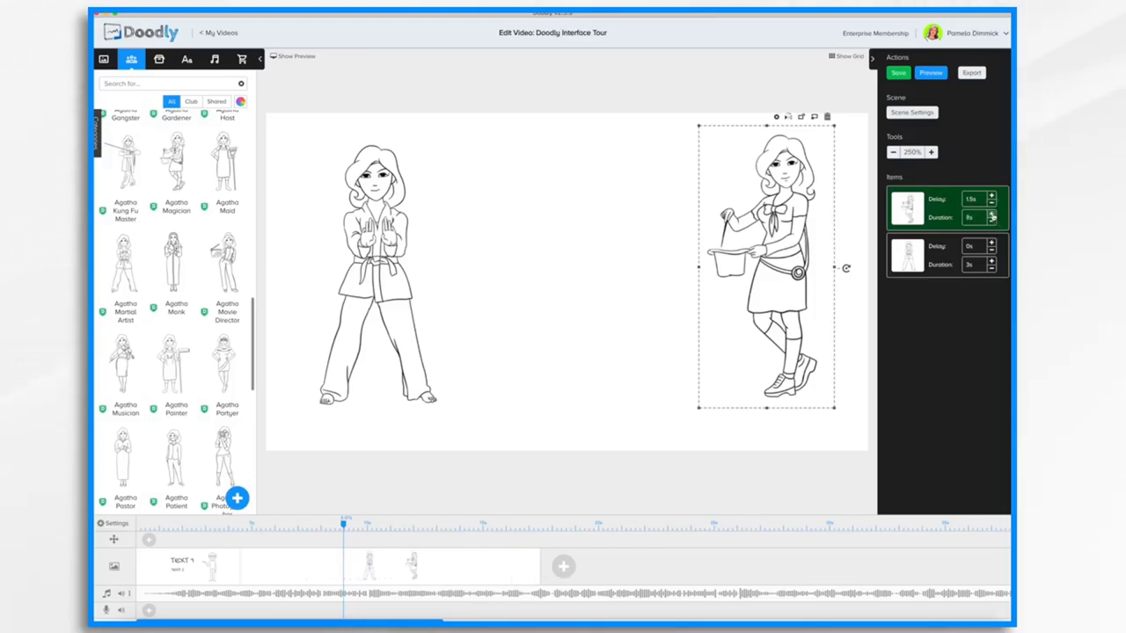
click(992, 214)
click(992, 214)
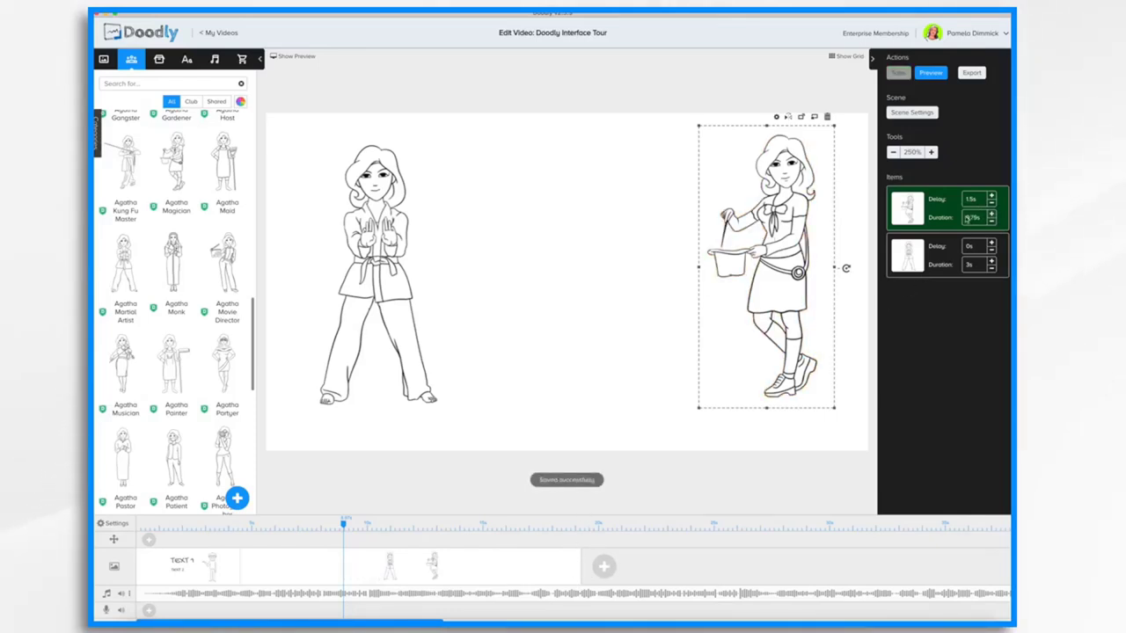
Step: Raise the magician's delay to 3.5 s and set the martial artist's duration to 1.75 s
click(991, 196)
click(991, 195)
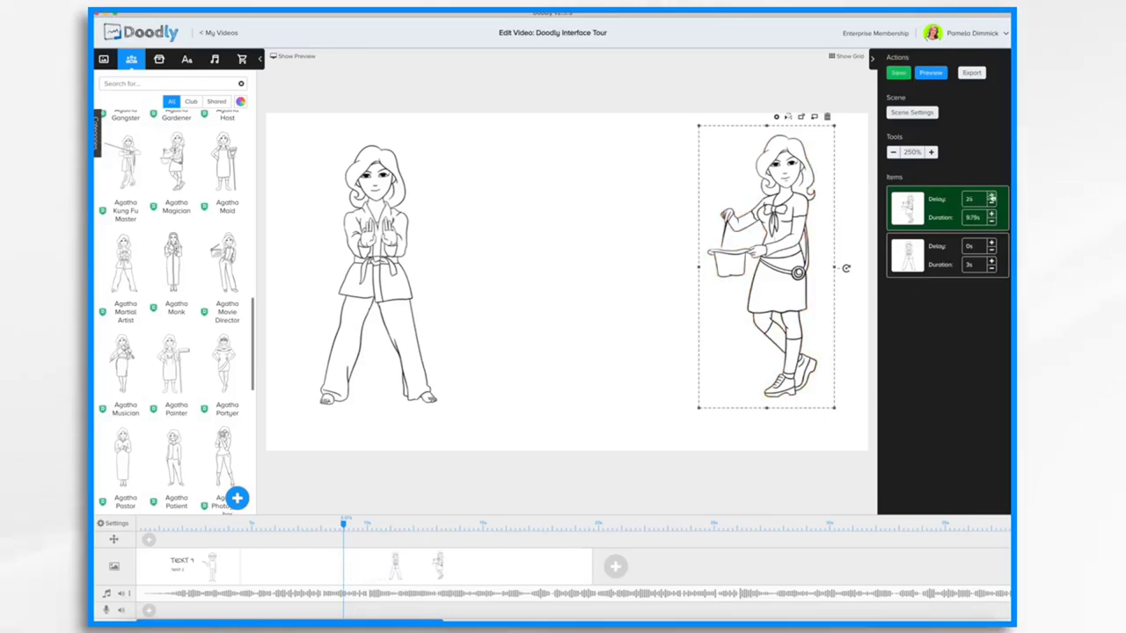
click(991, 267)
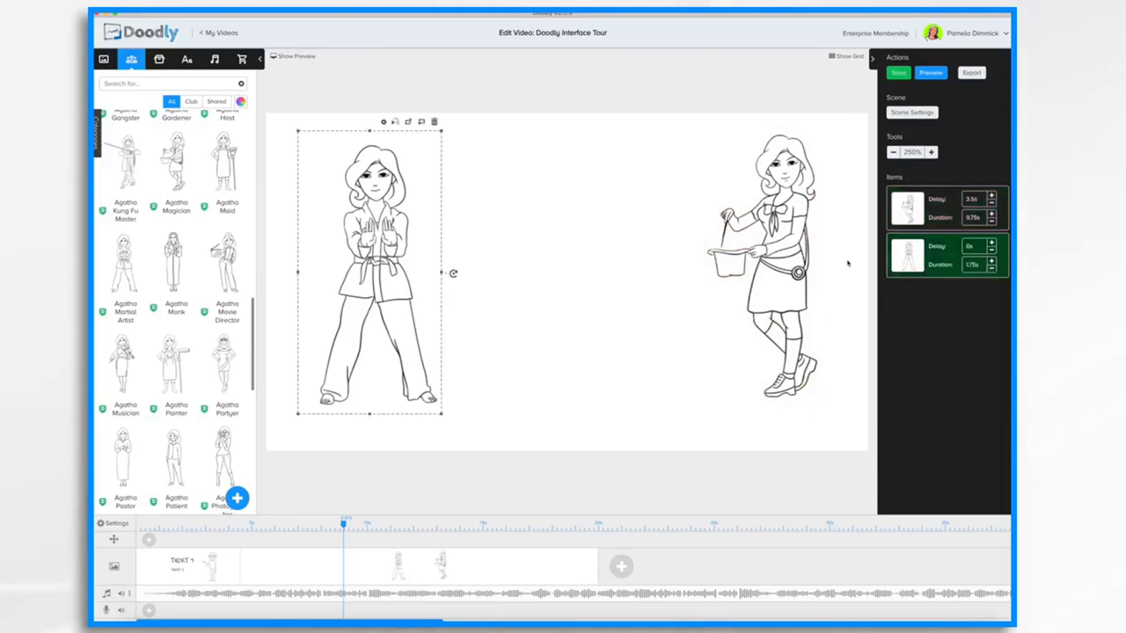
Step: Collapse both sidebars around the canvas and expand them again
click(872, 61)
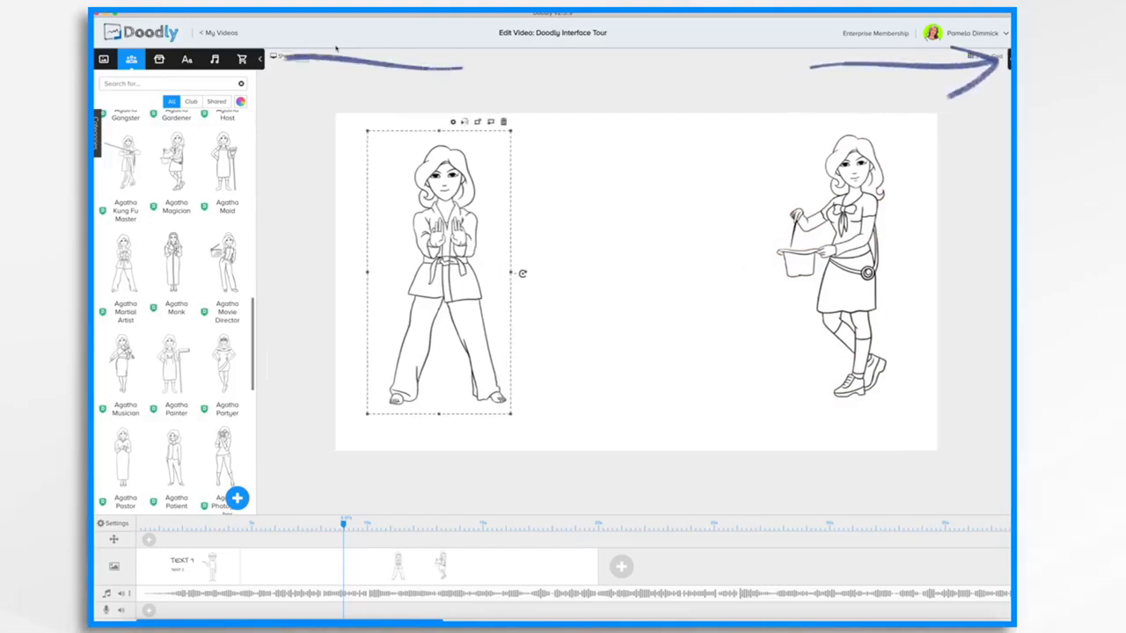
click(260, 60)
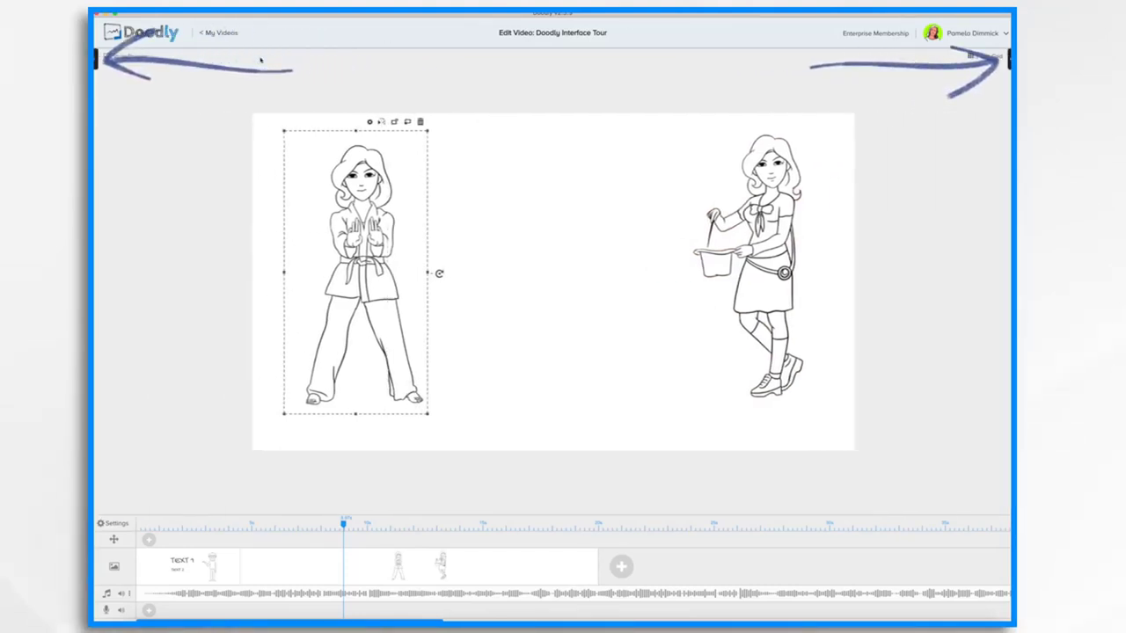
click(95, 60)
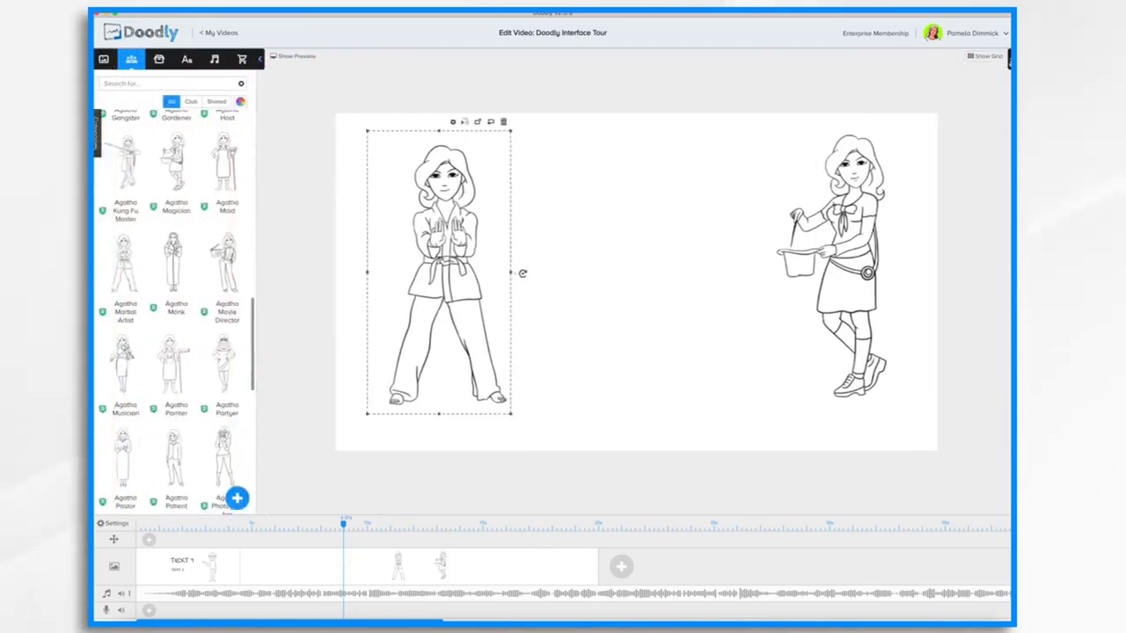
click(1009, 58)
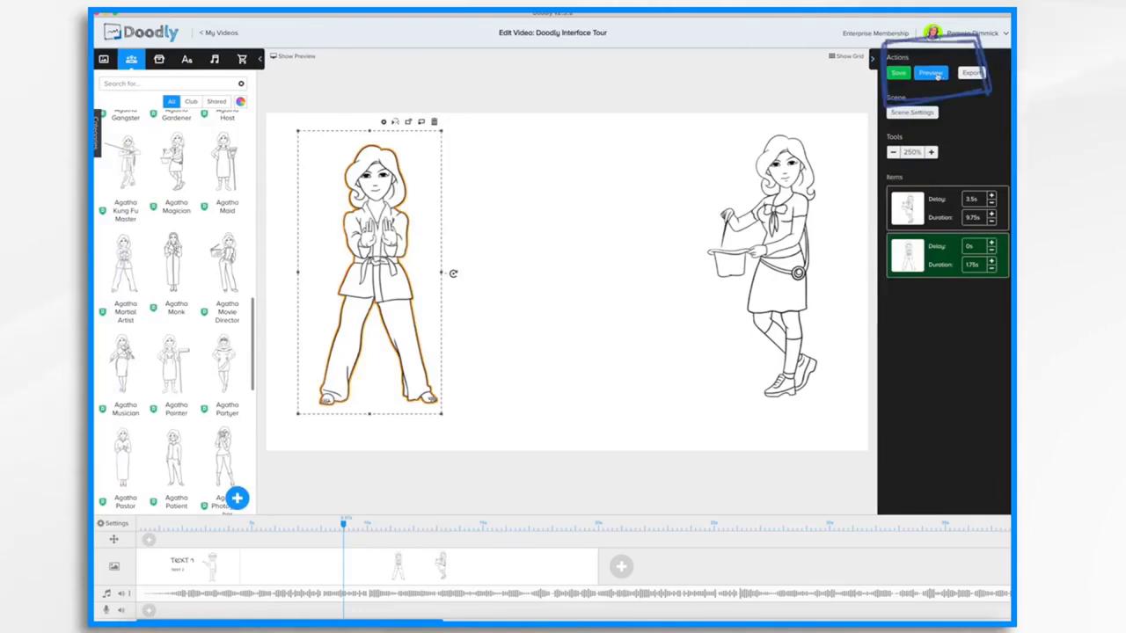
Step: Preview the video in the full preview window, and show the preview pane beside the canvas to play it up to 5 s
click(936, 74)
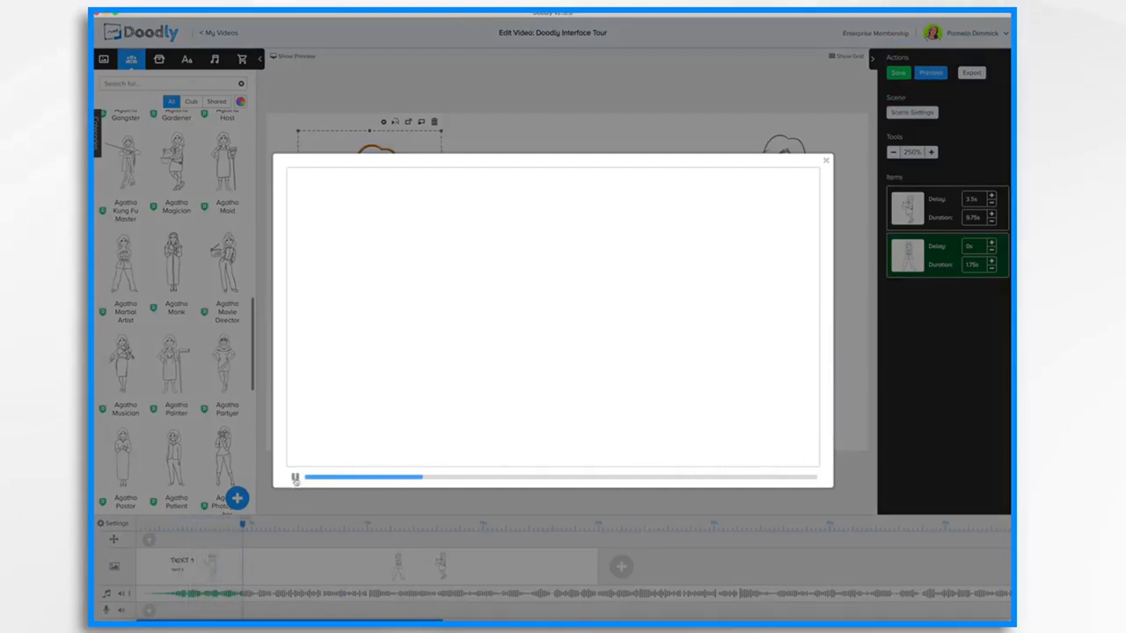
click(340, 84)
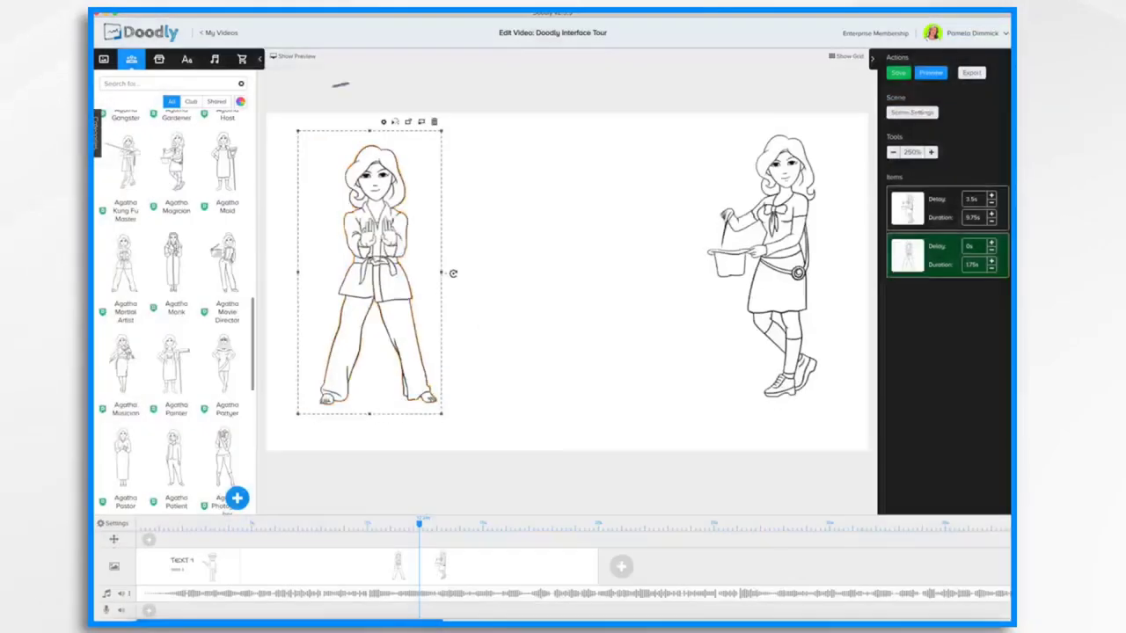
click(284, 58)
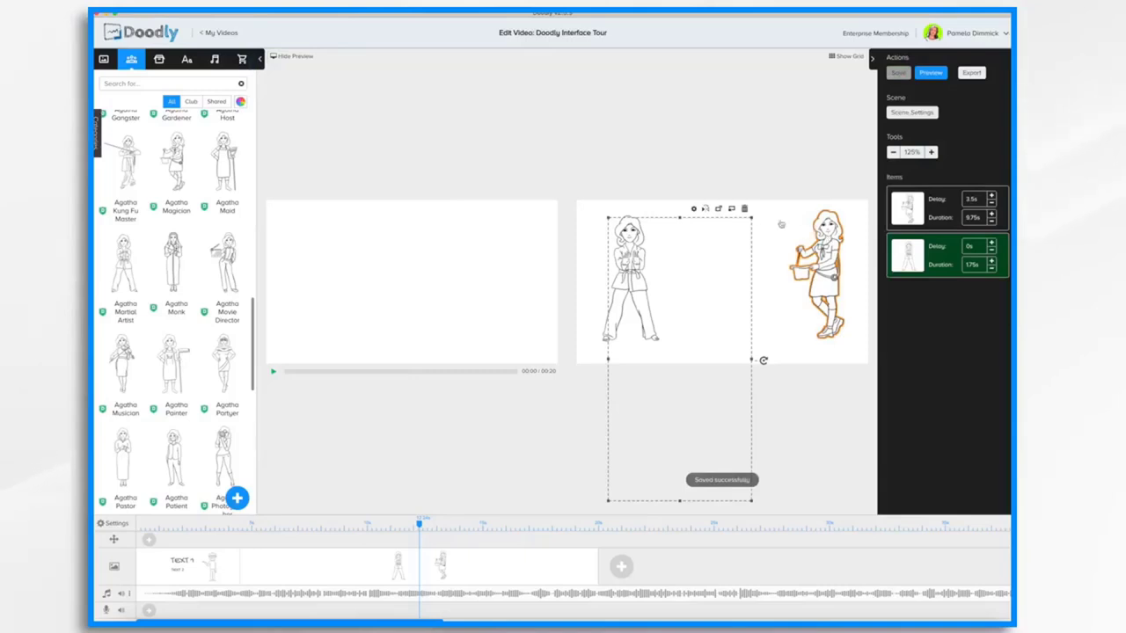
click(274, 373)
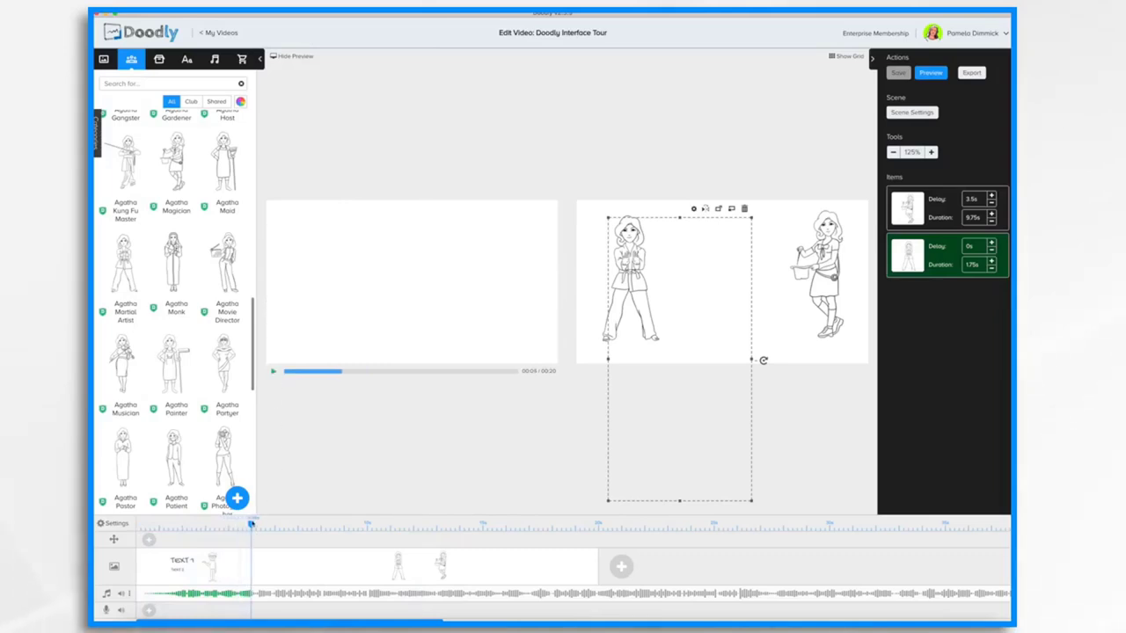
mouse_move(251, 525)
mouse_down()
mouse_move(155, 526)
mouse_move(482, 526)
mouse_move(251, 527)
mouse_up()
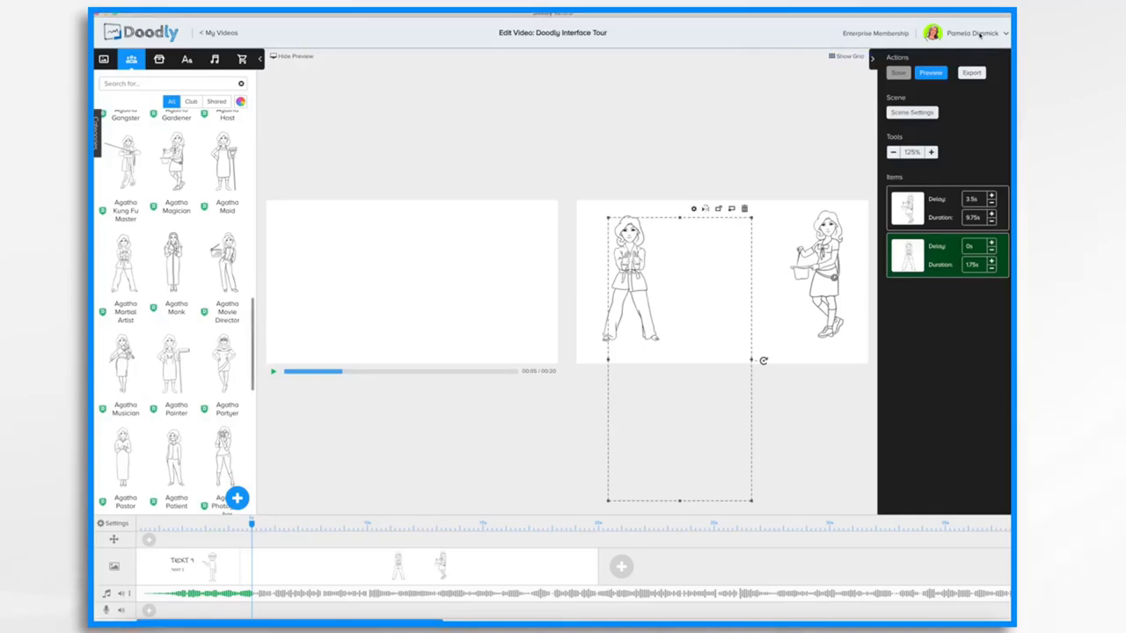
Step: Look at the account menu options and re-enter the end of the video title so it reads Doodly Interface Tour
click(979, 35)
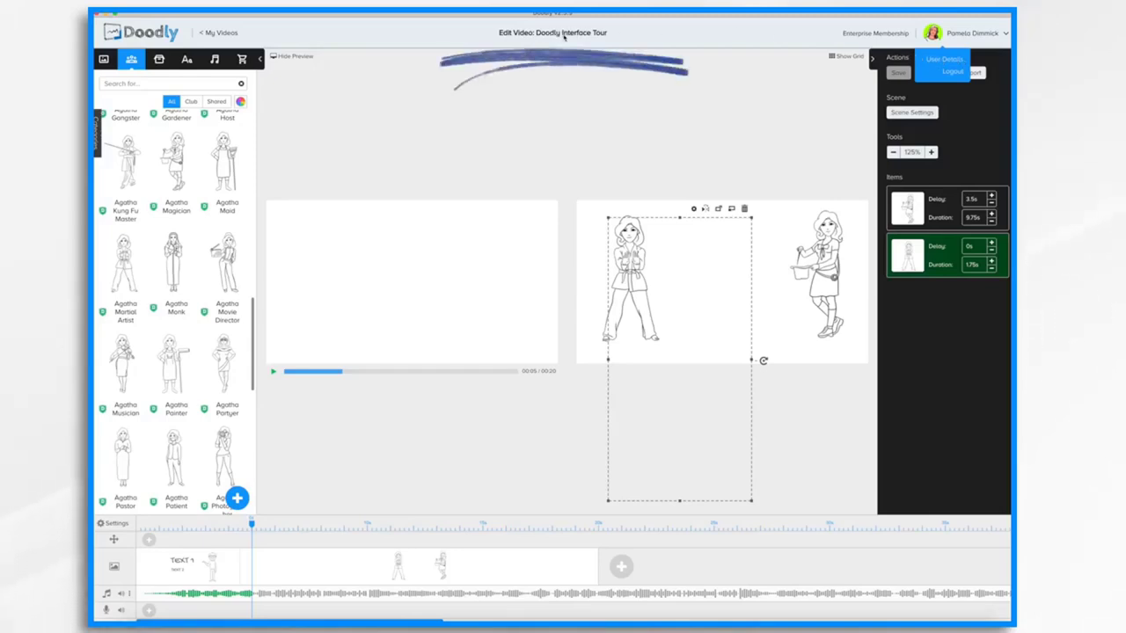
click(564, 35)
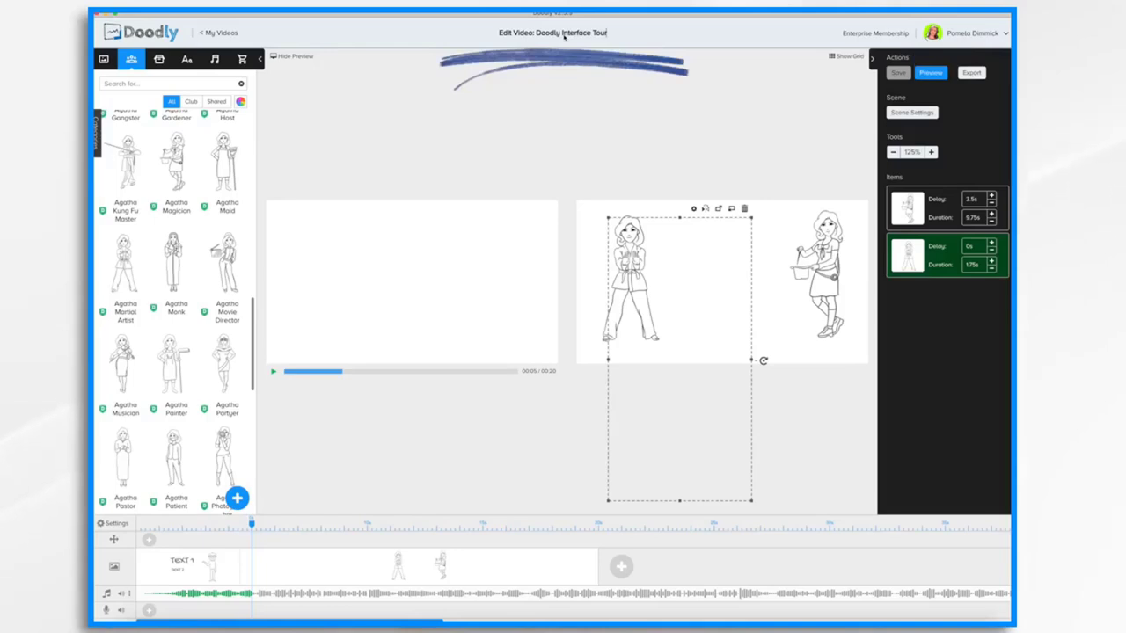
key(BackSpace)
key(BackSpace)
key(BackSpace)
key(BackSpace)
key(BackSpace)
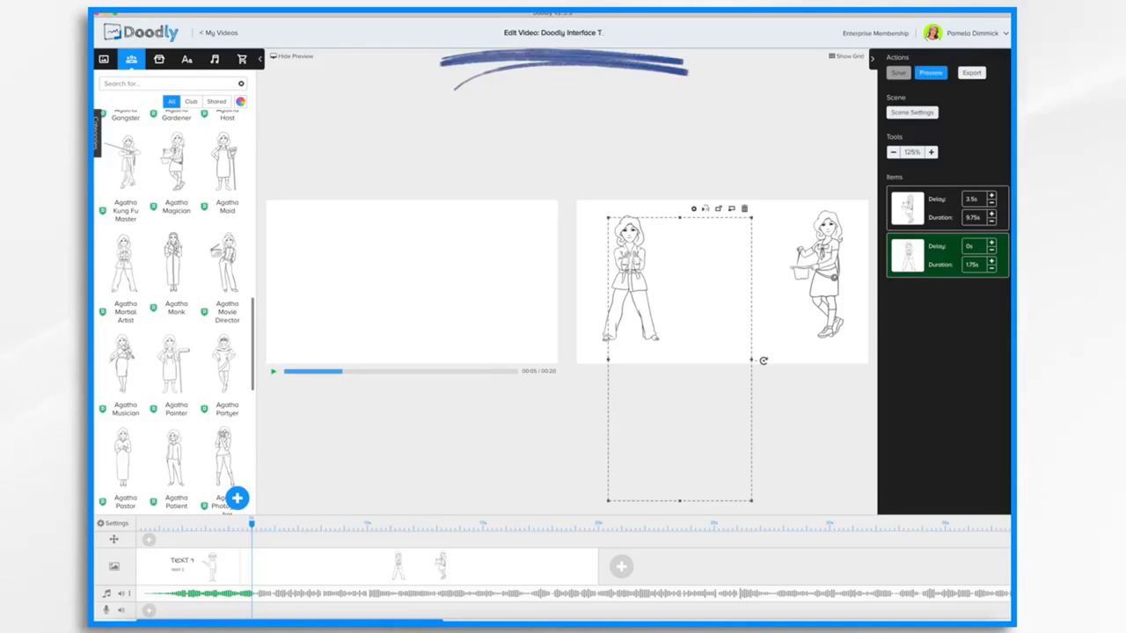
text(Tour)
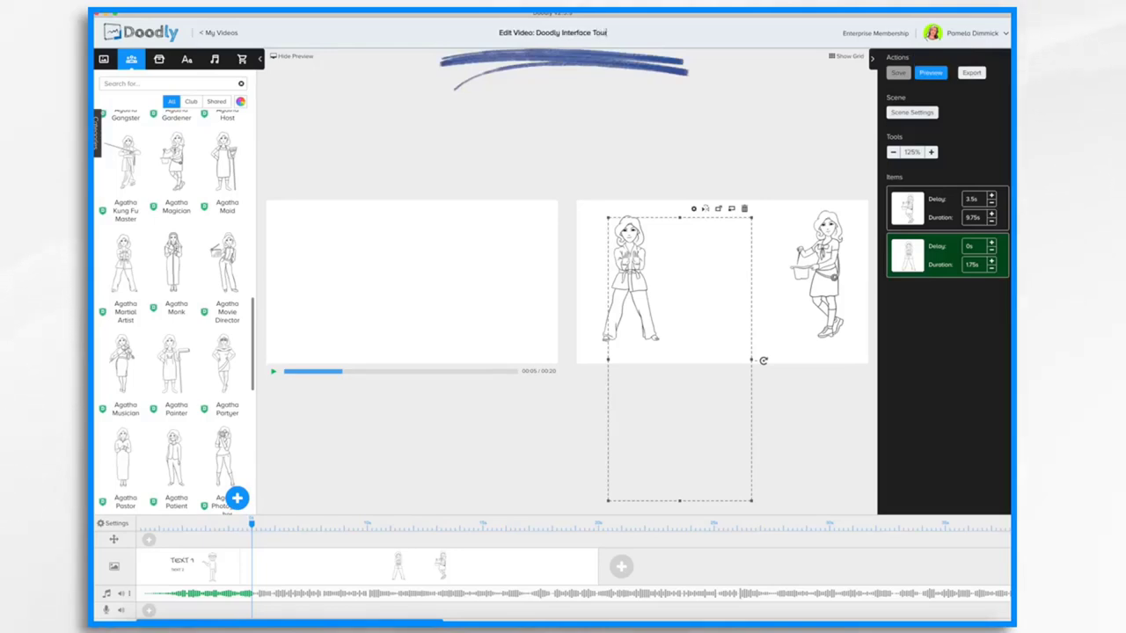
Step: Return to the video list and preview the Doodly Board Types video
click(222, 33)
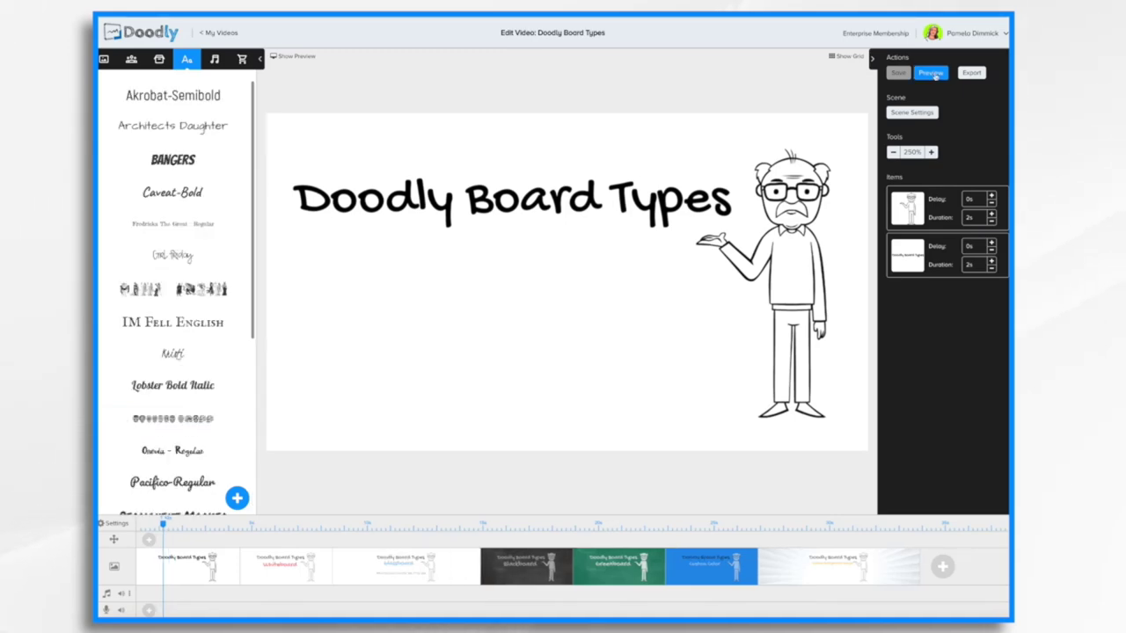
click(934, 74)
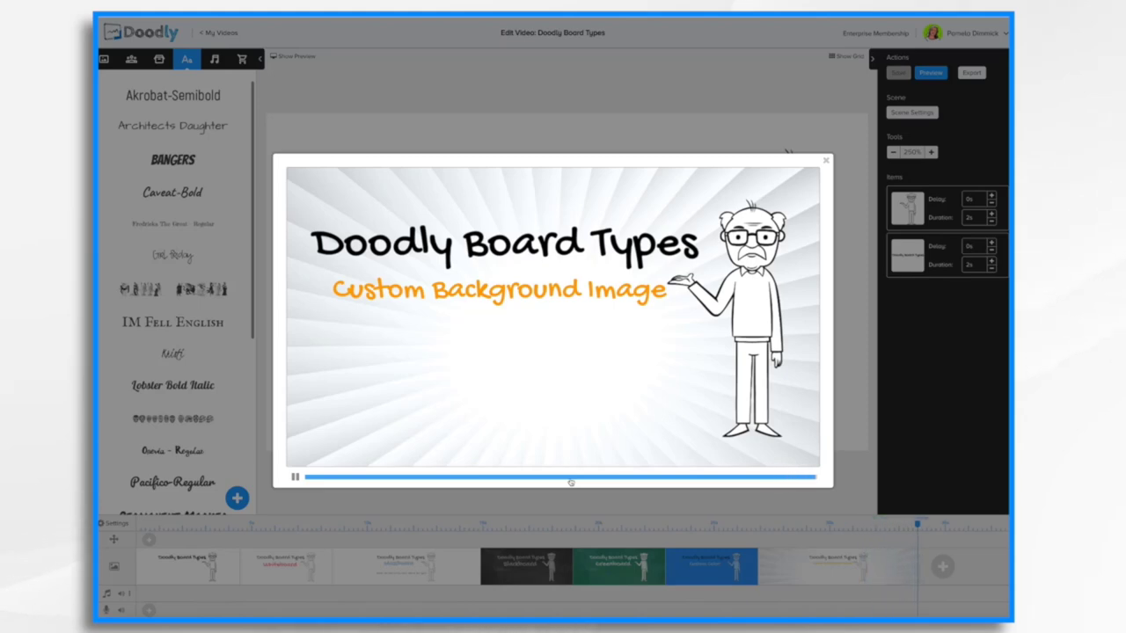
click(825, 161)
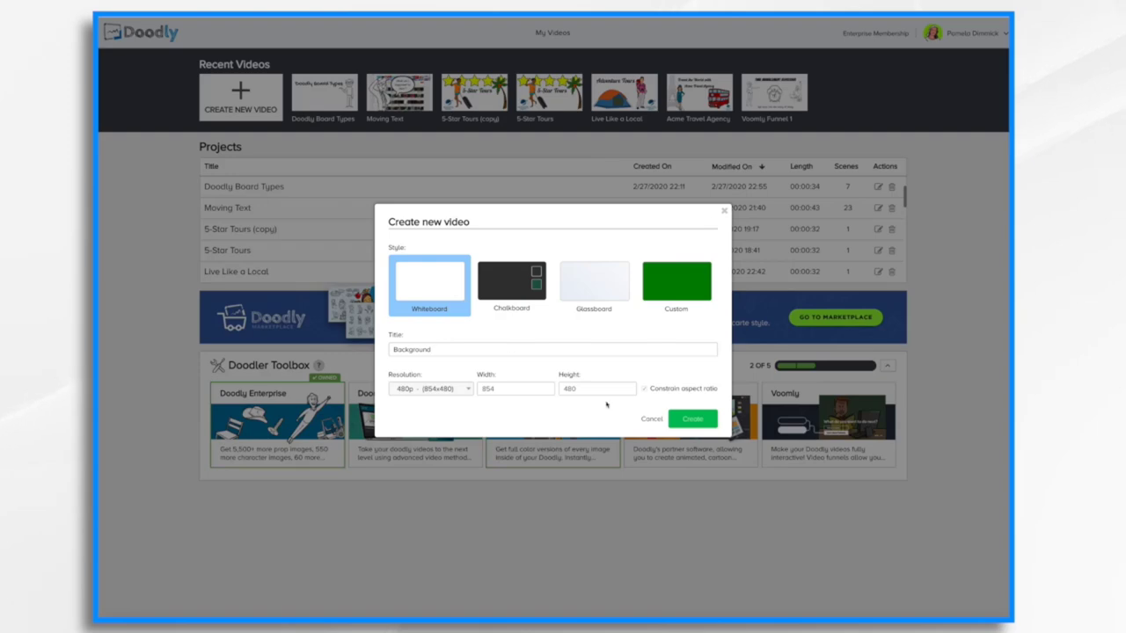
Step: Create a 480p whiteboard video titled Background and add the scene with TEXT surrounded by rays to its canvas
click(692, 420)
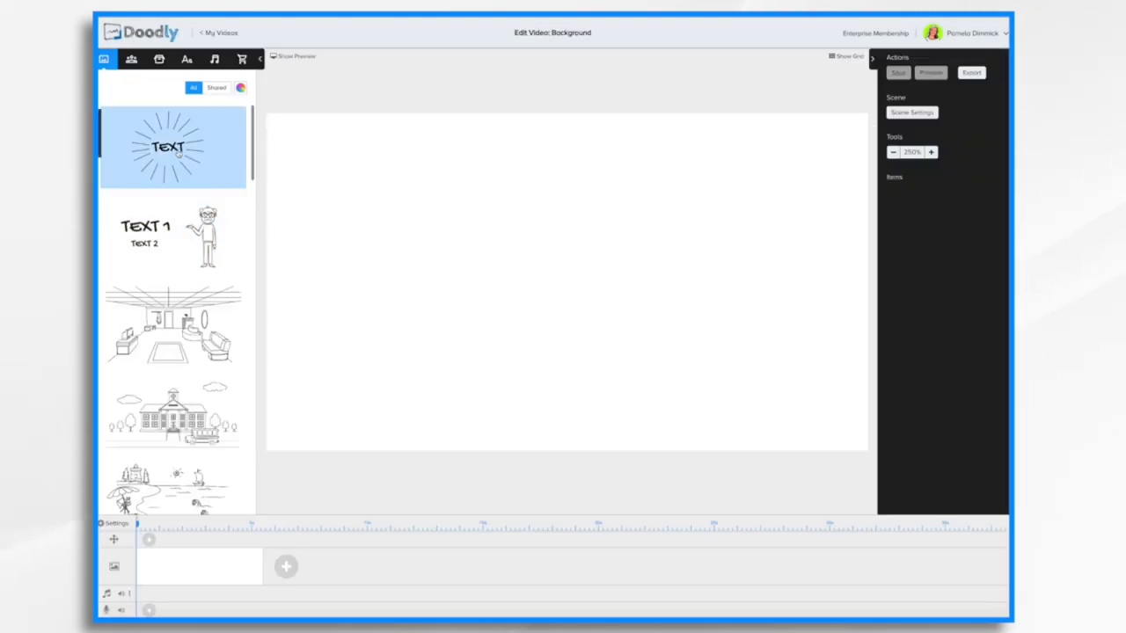
drag(179, 155, 573, 282)
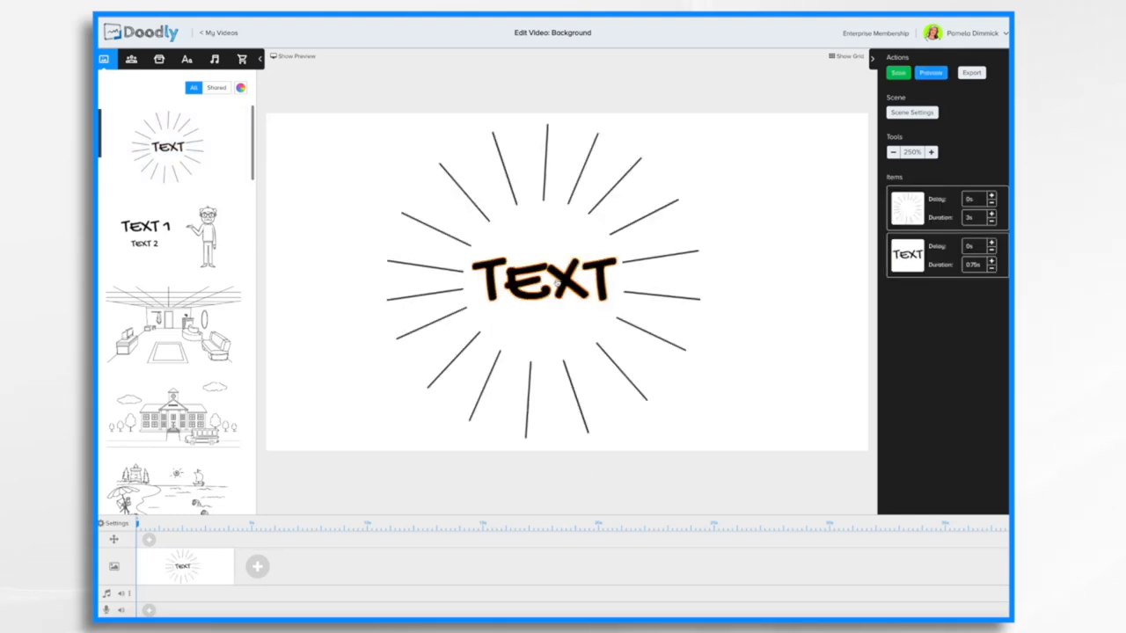
Step: Change the scene's central text to "Background" and preview the video
double_click(567, 281)
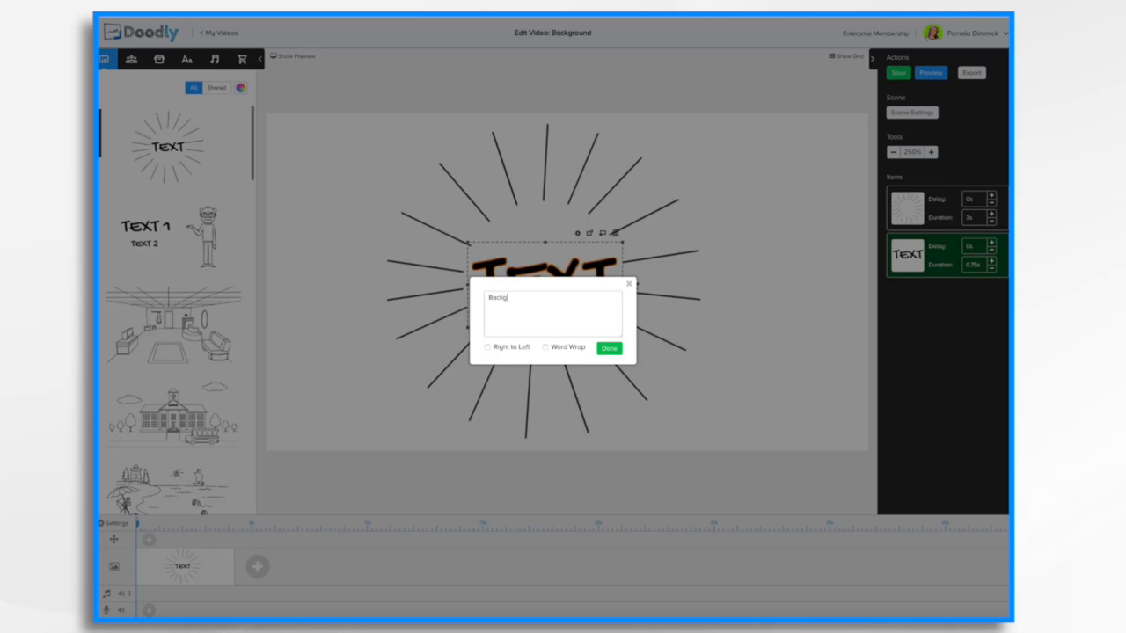
click(610, 348)
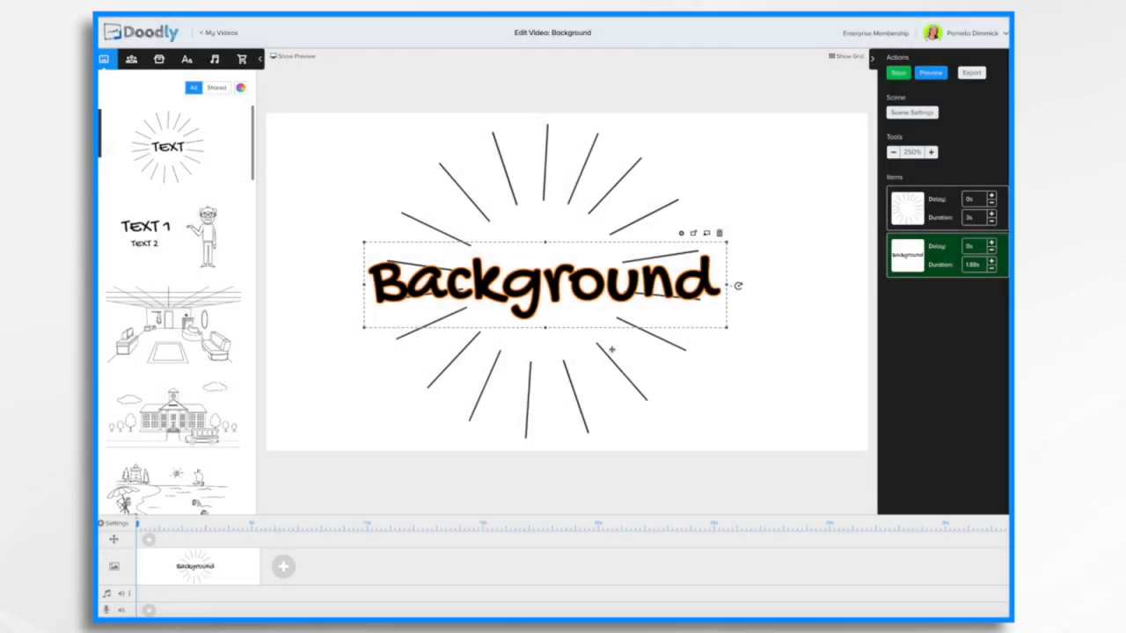
click(933, 74)
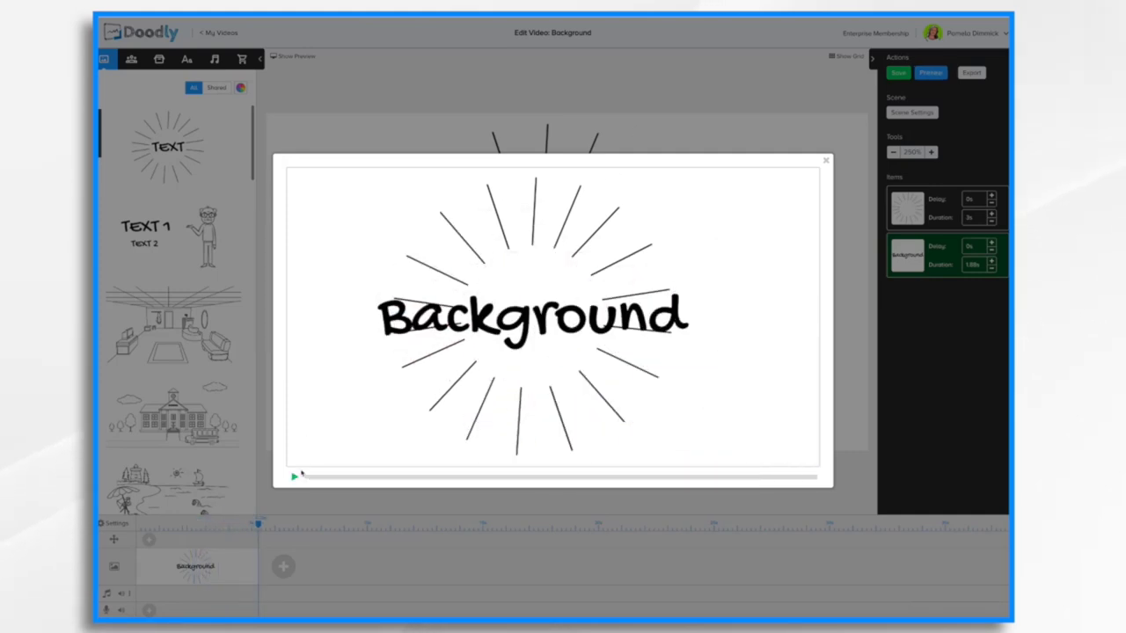
click(826, 162)
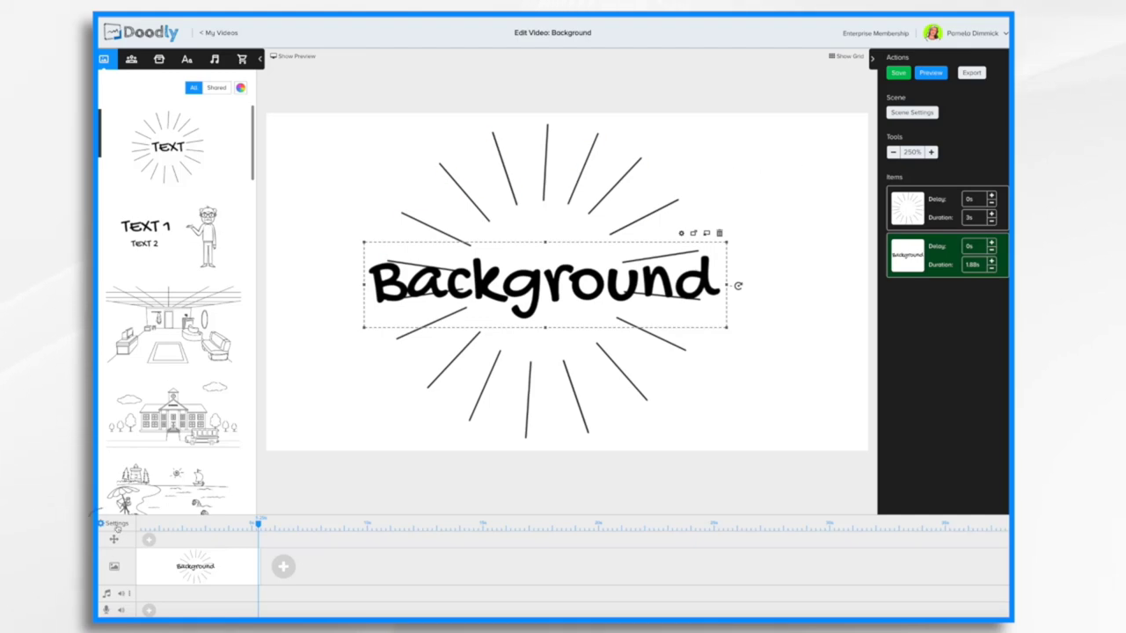
Step: Set the video style to Dark Chalkboard in the video settings and apply it
click(115, 524)
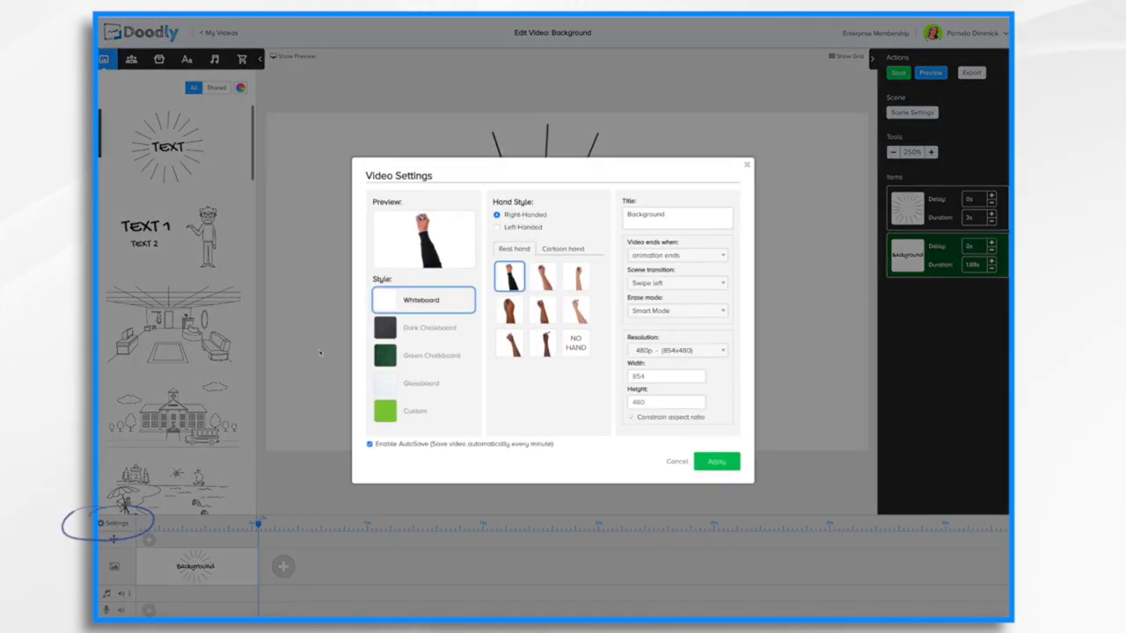
click(400, 329)
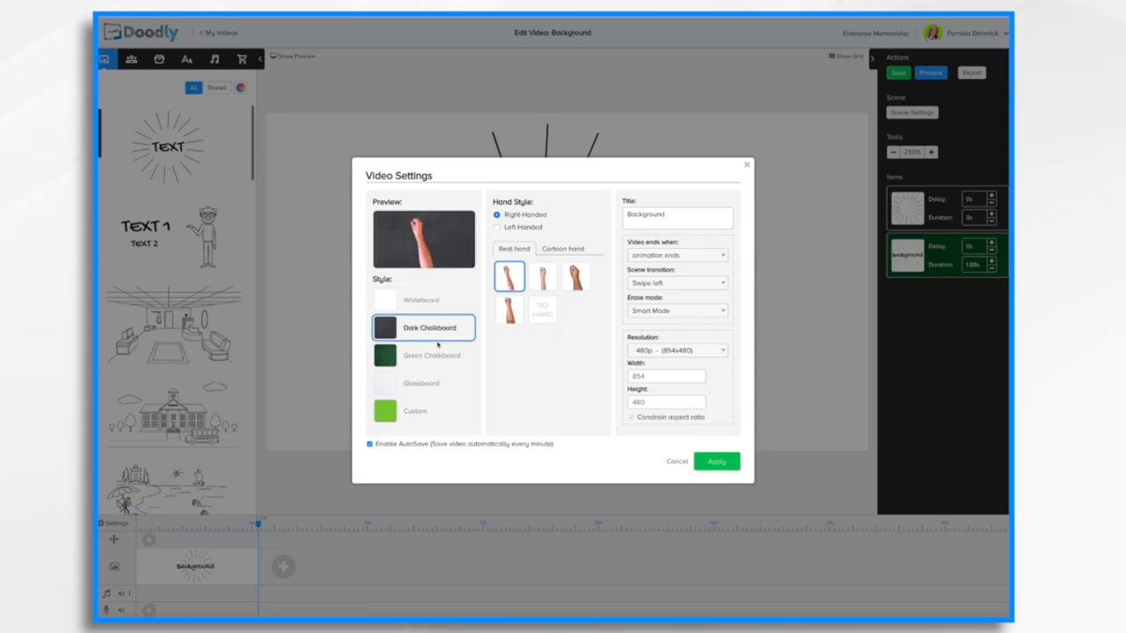
click(718, 461)
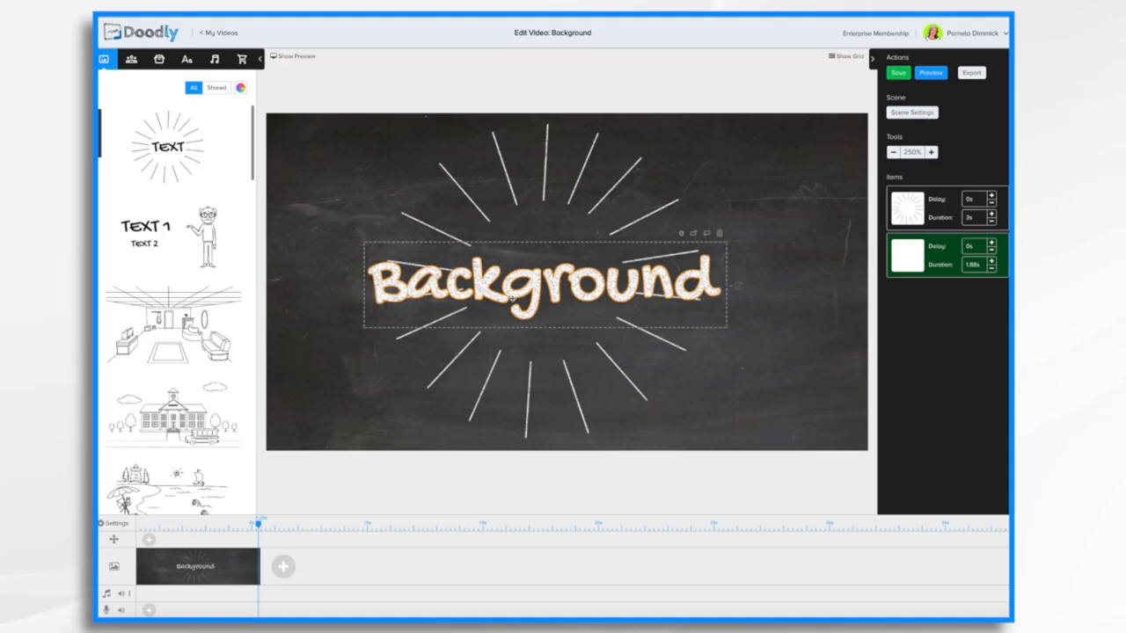
Step: Switch the video style to Glassboard, apply it, and preview the drawing
click(117, 525)
click(393, 382)
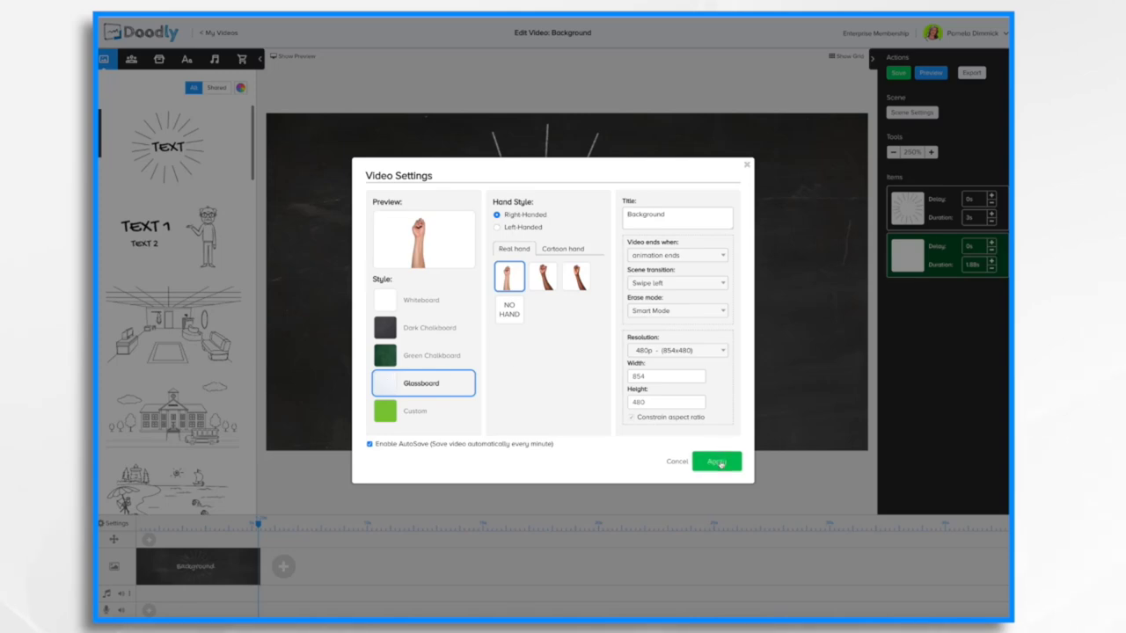
click(718, 461)
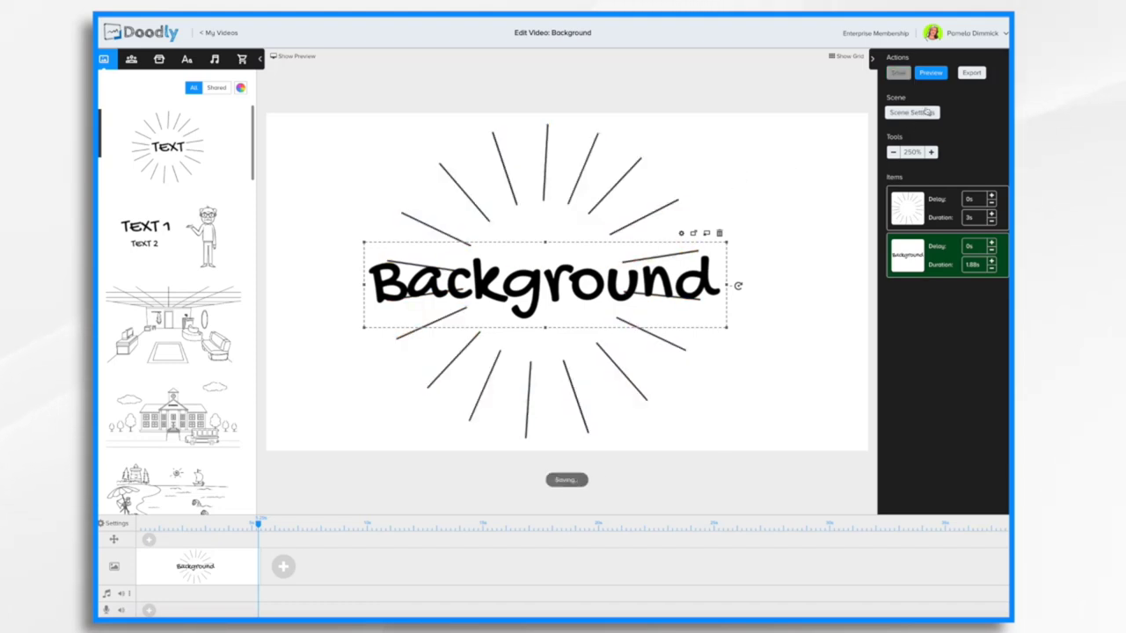
click(938, 77)
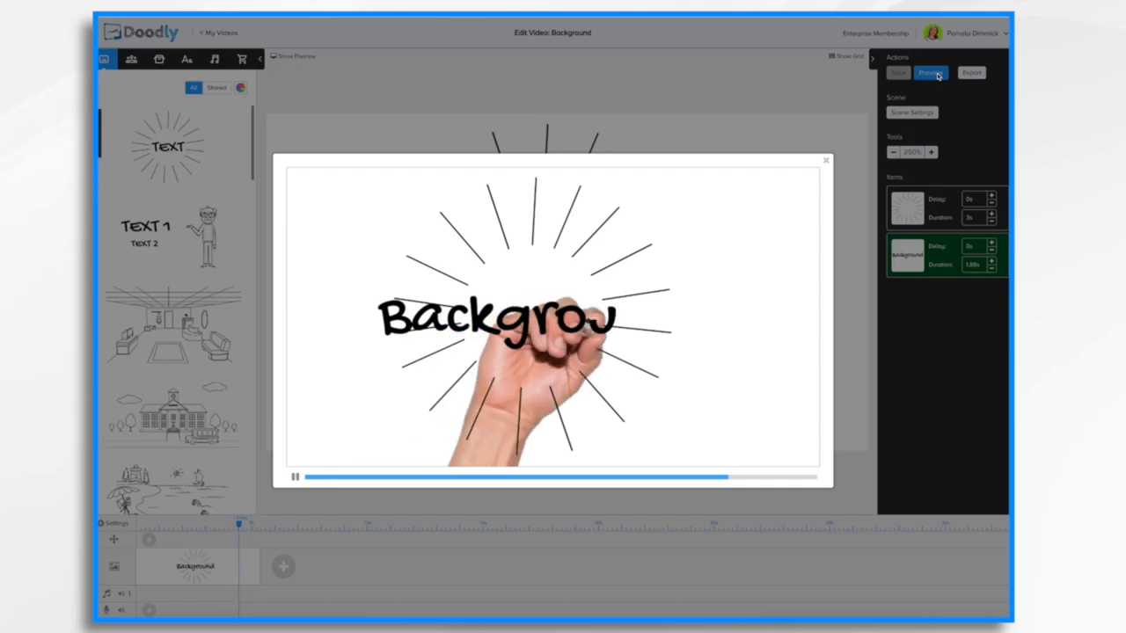
click(827, 161)
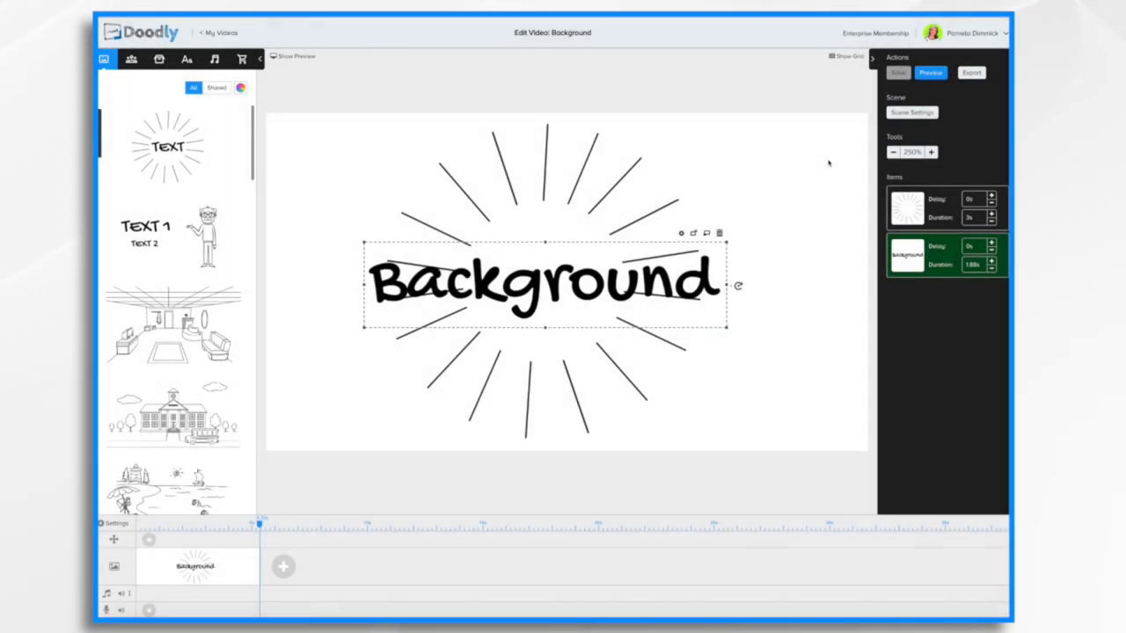
Step: Set the video style to Custom with a dark teal-blue custom background color and apply it
click(117, 523)
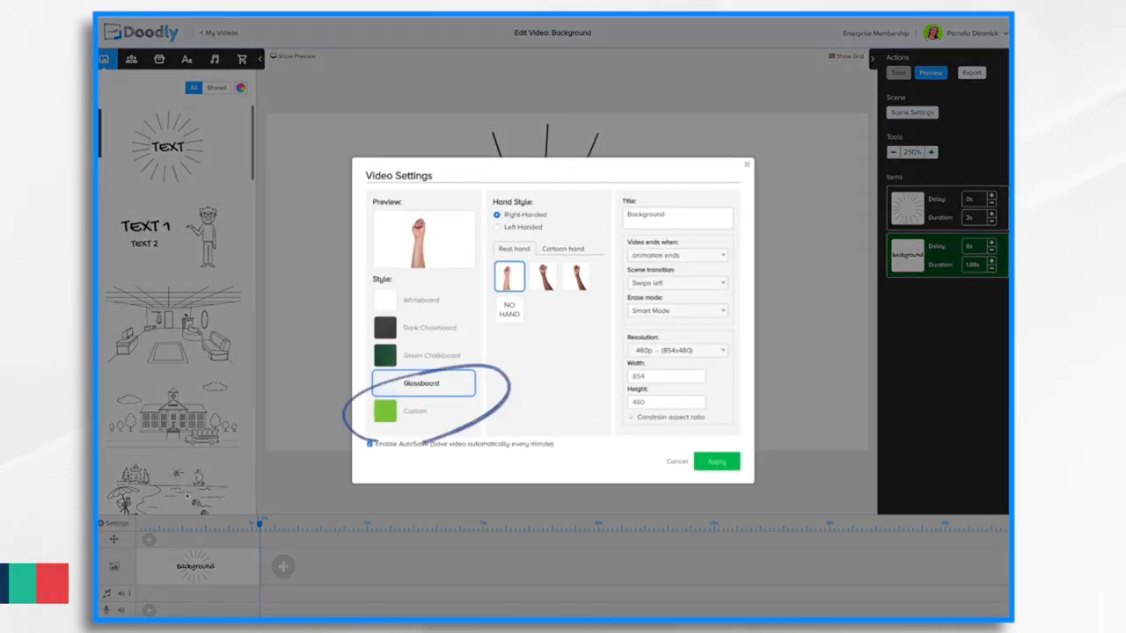
click(420, 410)
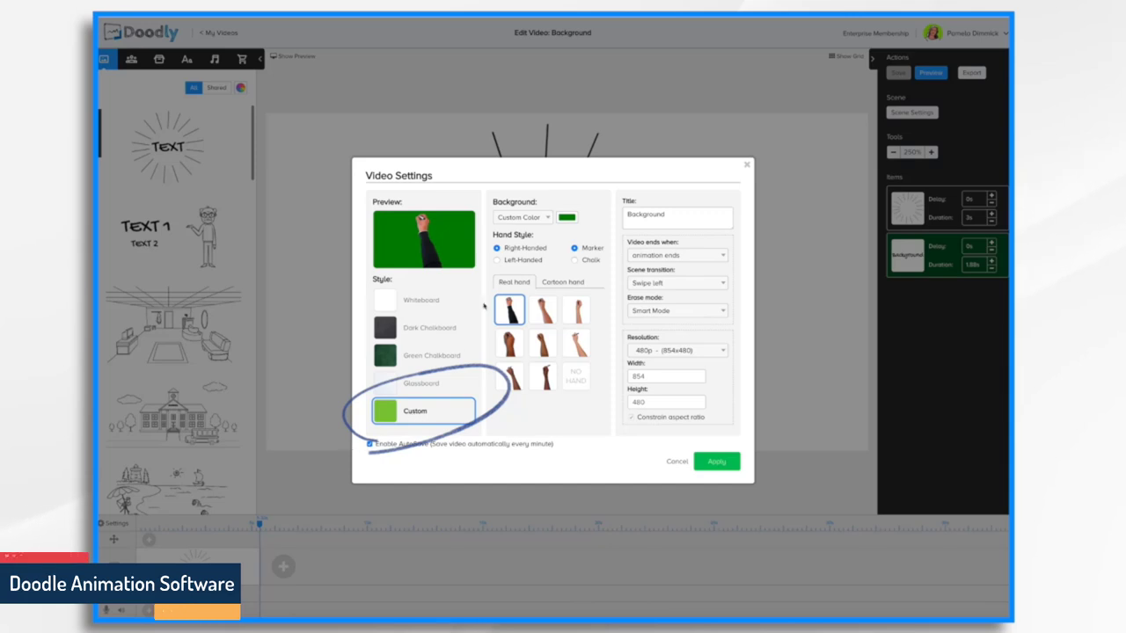
click(546, 219)
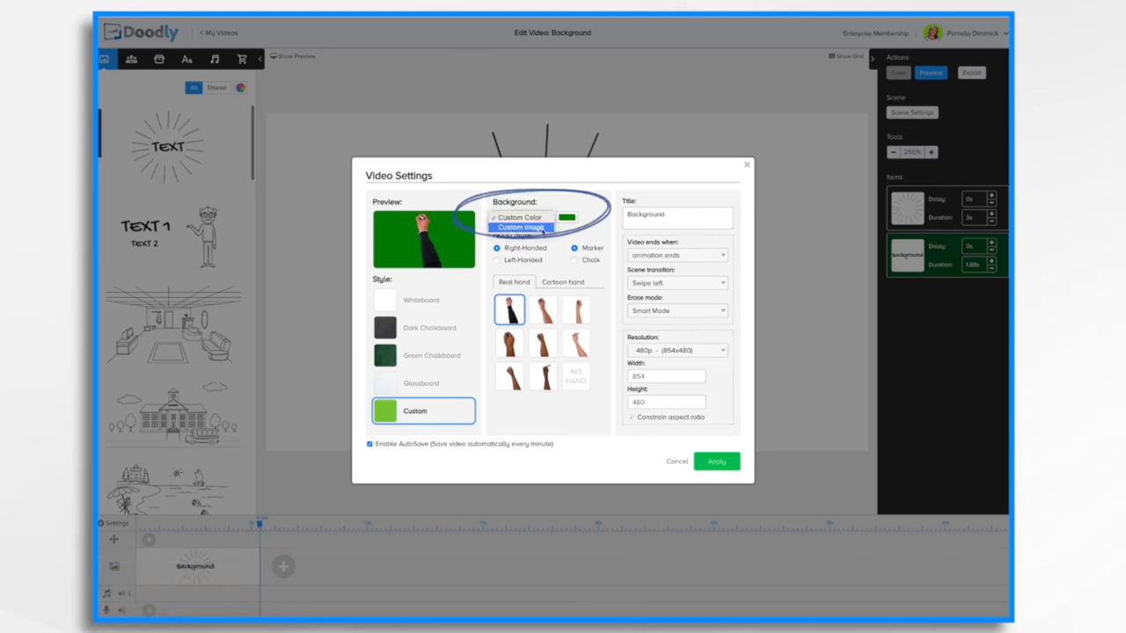
click(539, 218)
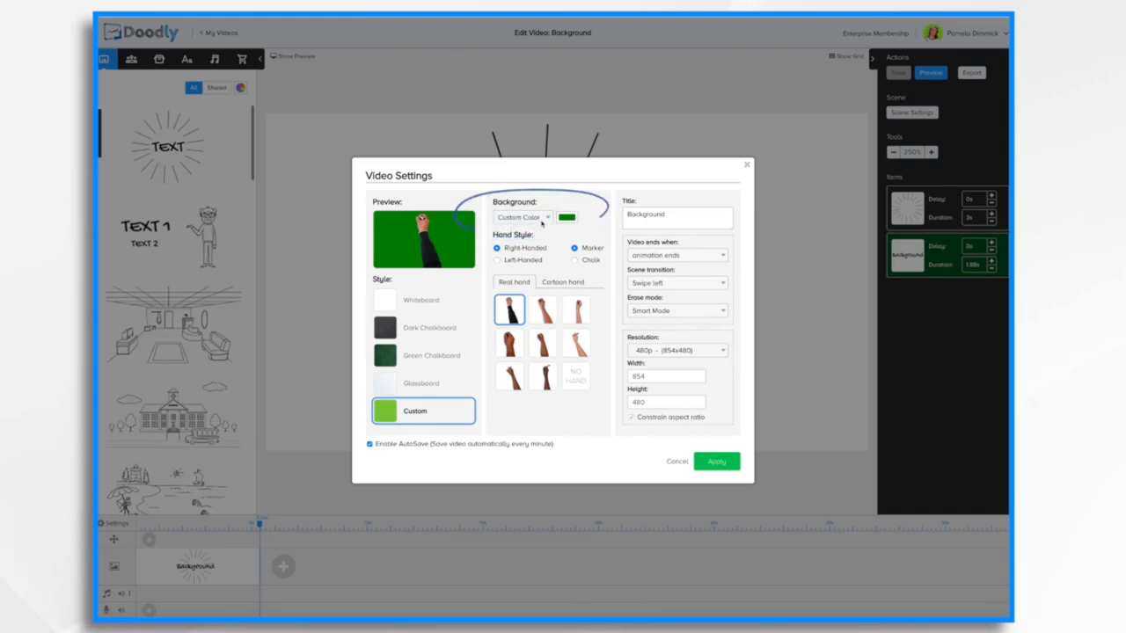
click(568, 219)
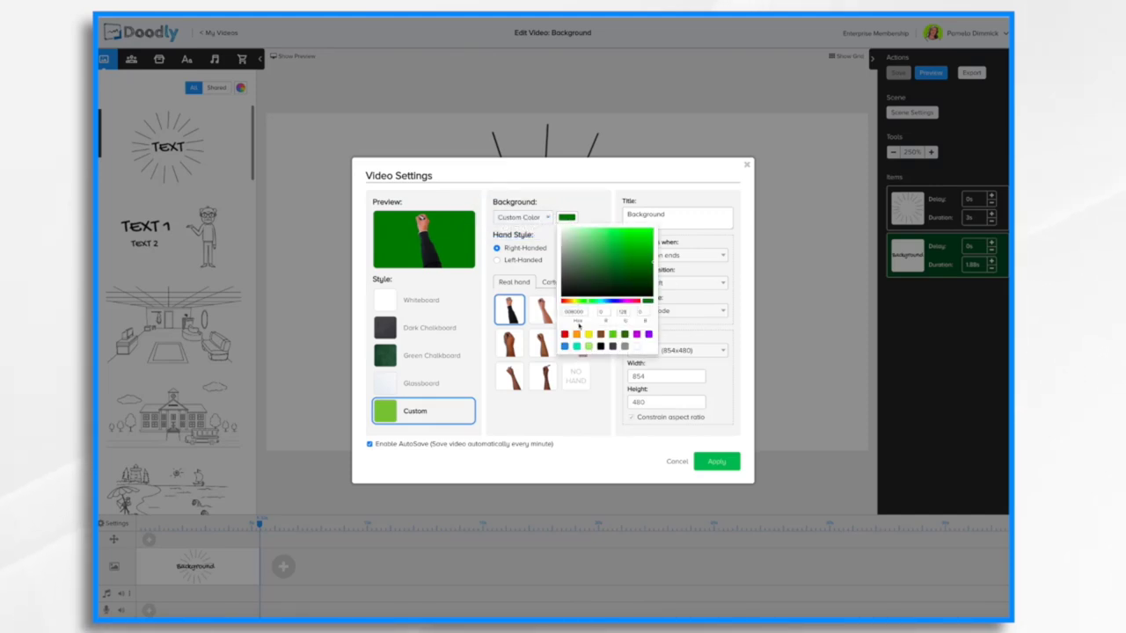
click(577, 335)
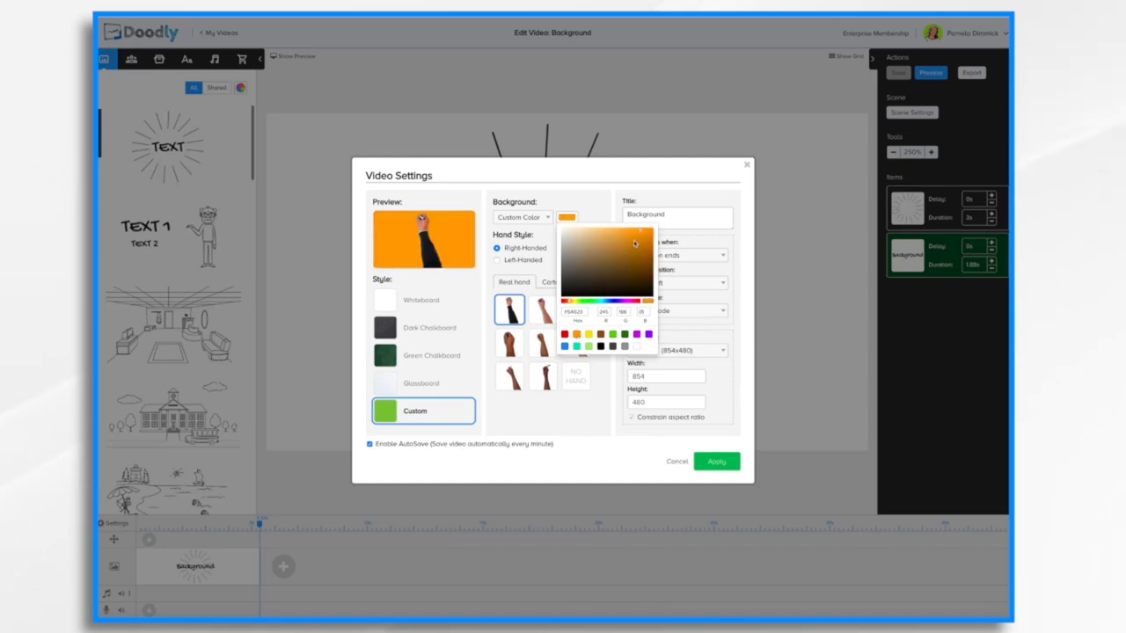
drag(641, 234, 623, 269)
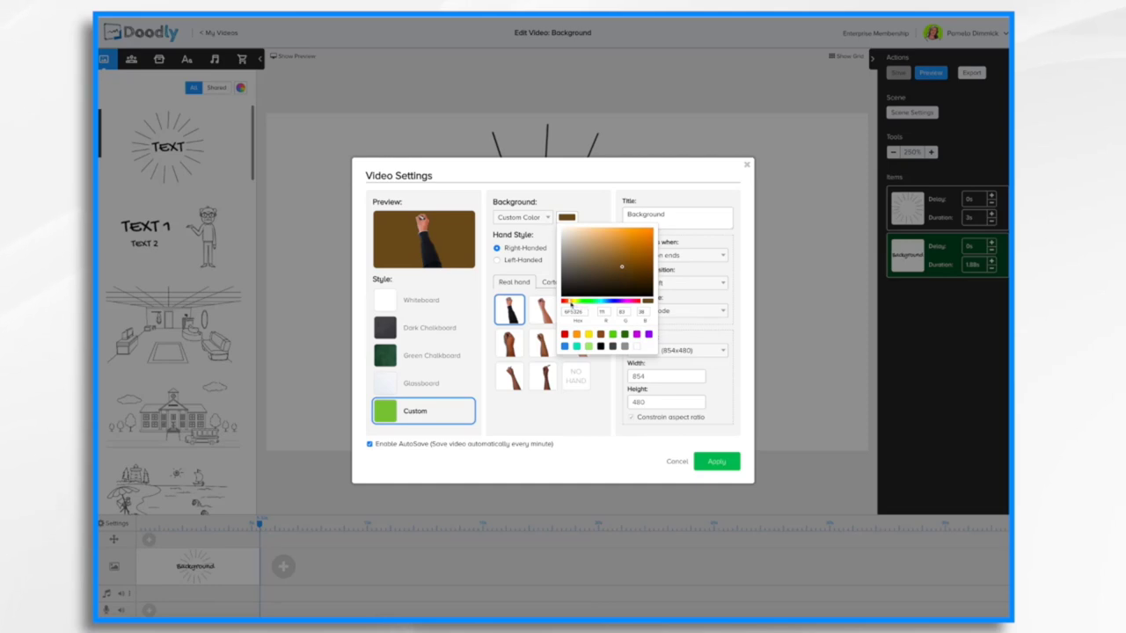
click(585, 301)
mouse_move(584, 301)
mouse_down()
mouse_move(626, 302)
mouse_move(605, 302)
mouse_up()
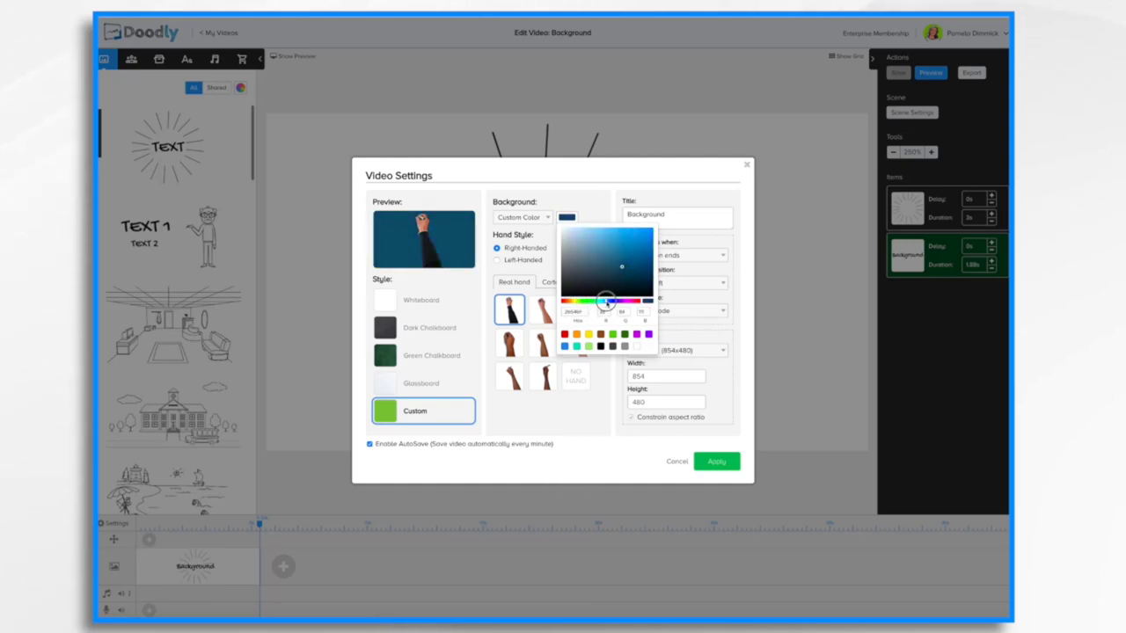
click(717, 462)
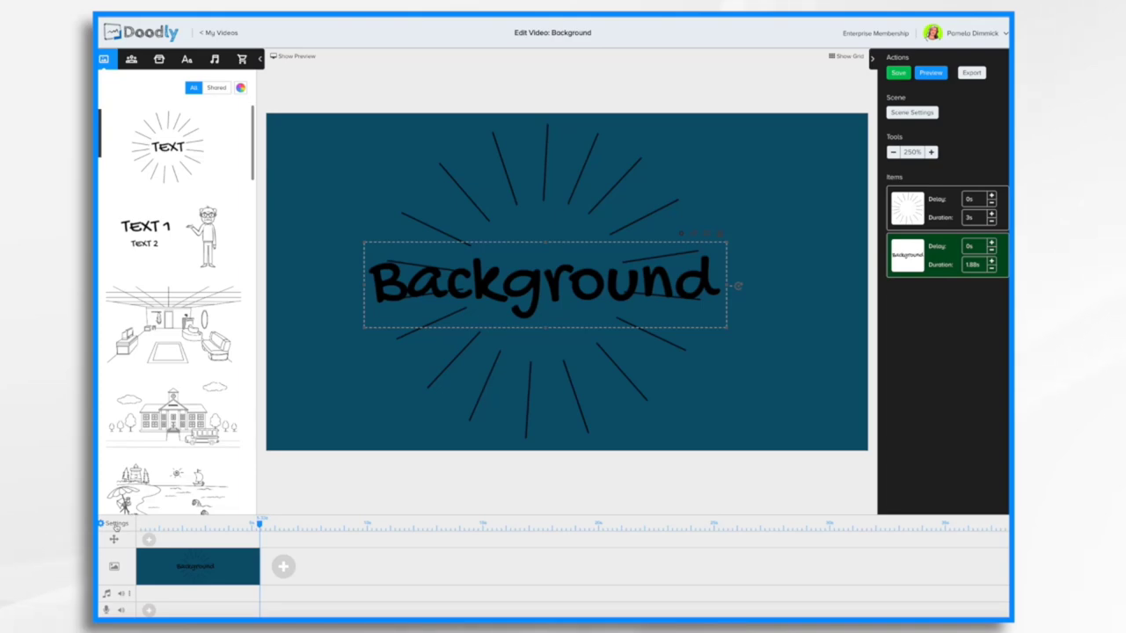
Step: Switch the video's custom background from color to image and load background 2.png from the Desktop
click(116, 524)
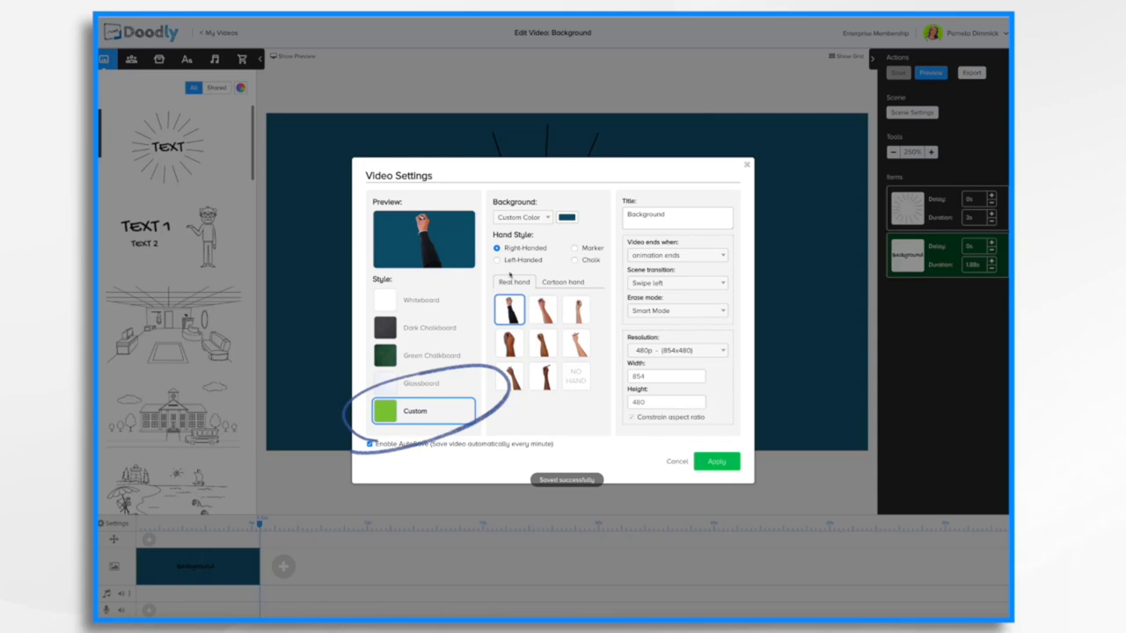
click(541, 219)
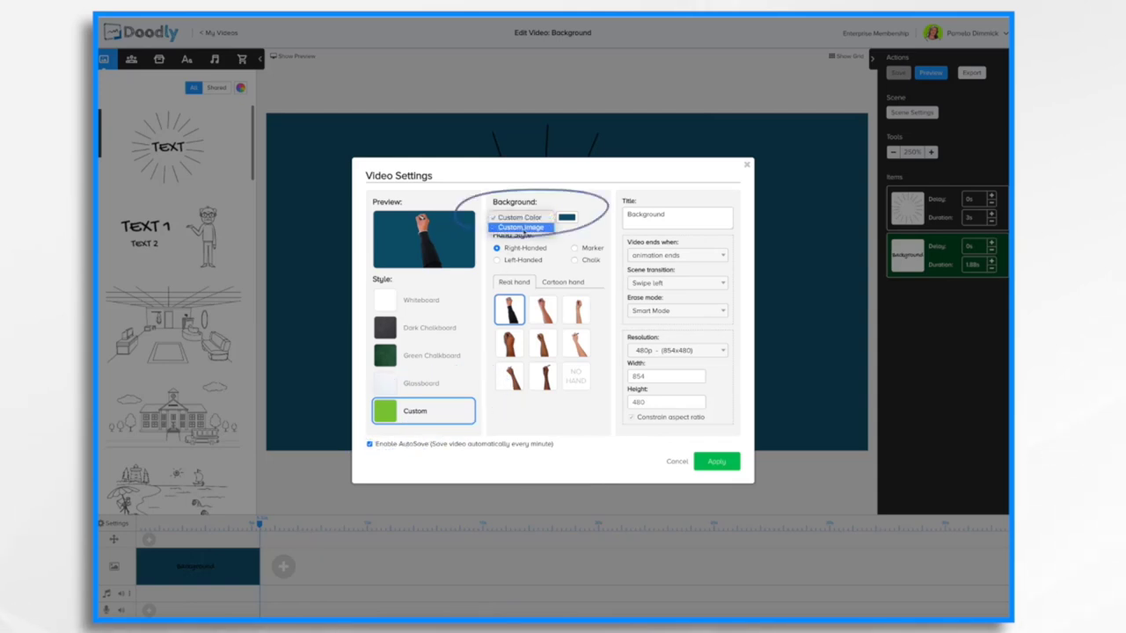
click(522, 233)
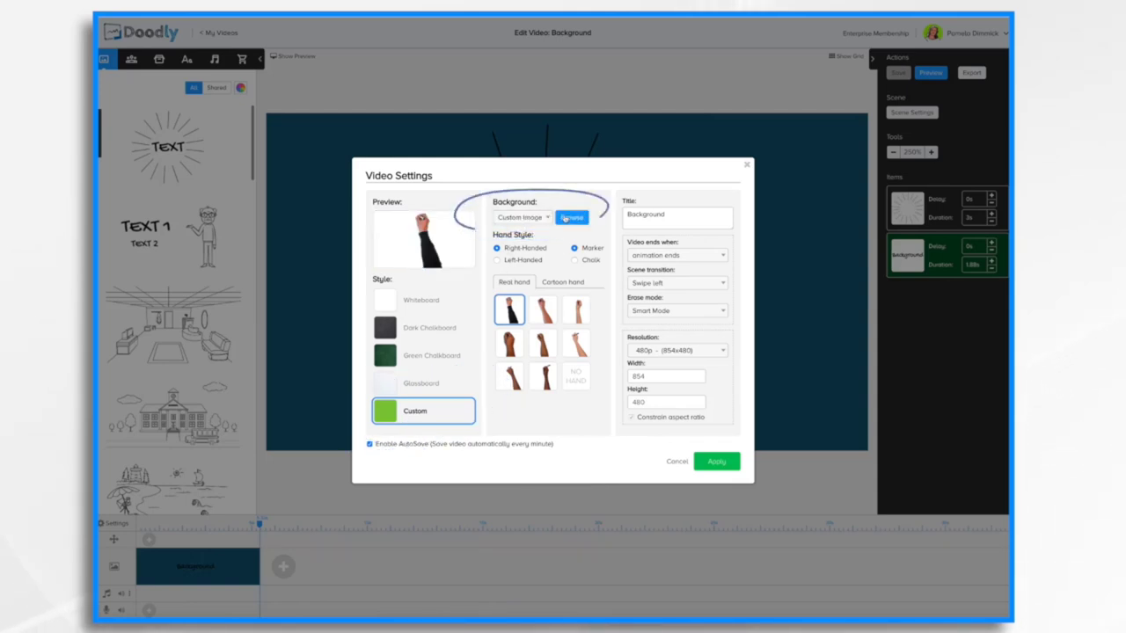
click(574, 219)
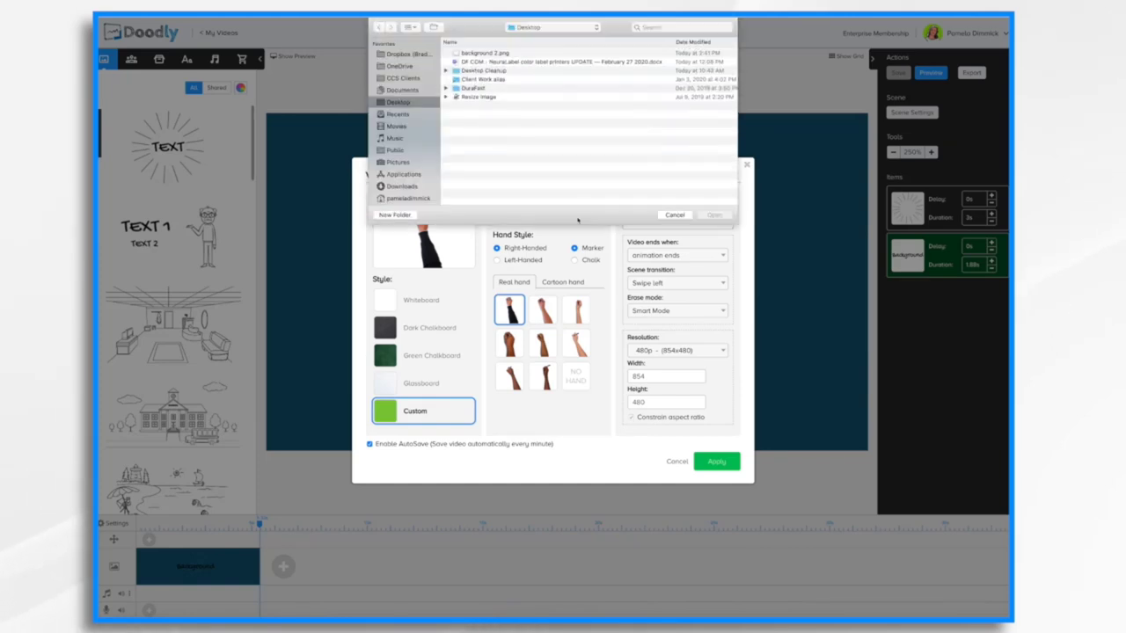
click(491, 54)
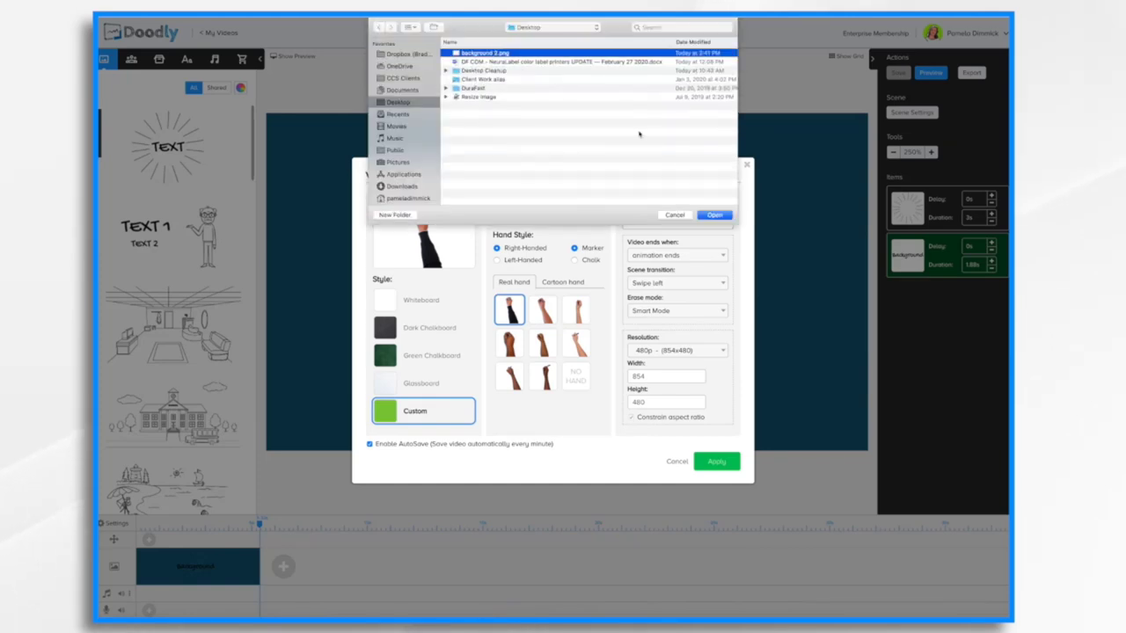
click(714, 216)
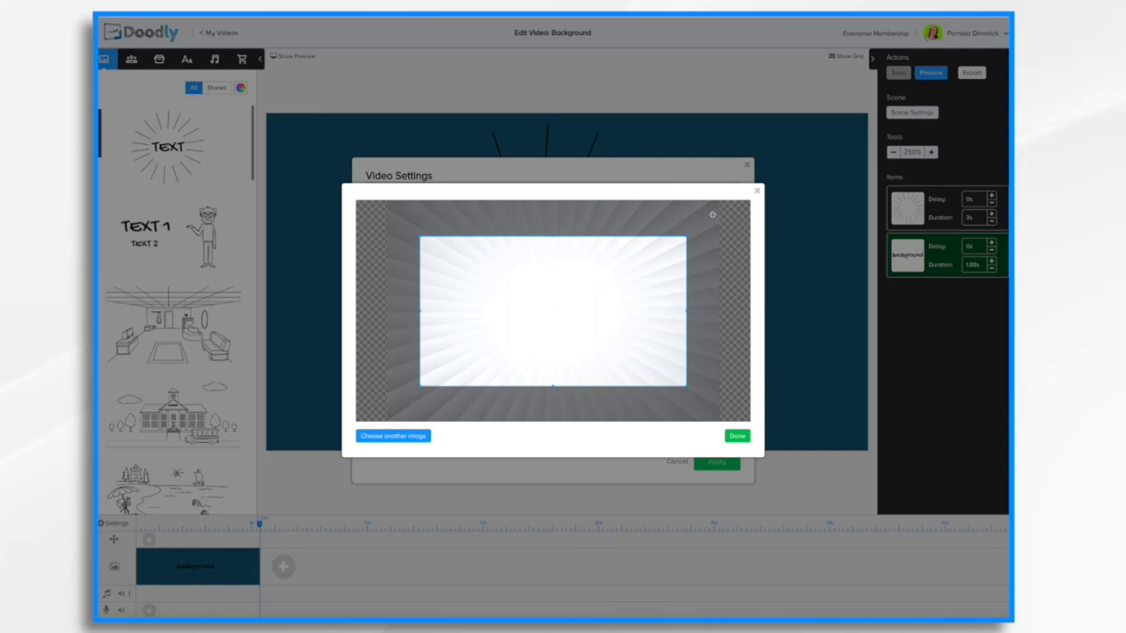
Step: Enlarge the crop area, center it on the background image's bright burst, and apply the custom image background to the video
drag(582, 311, 608, 247)
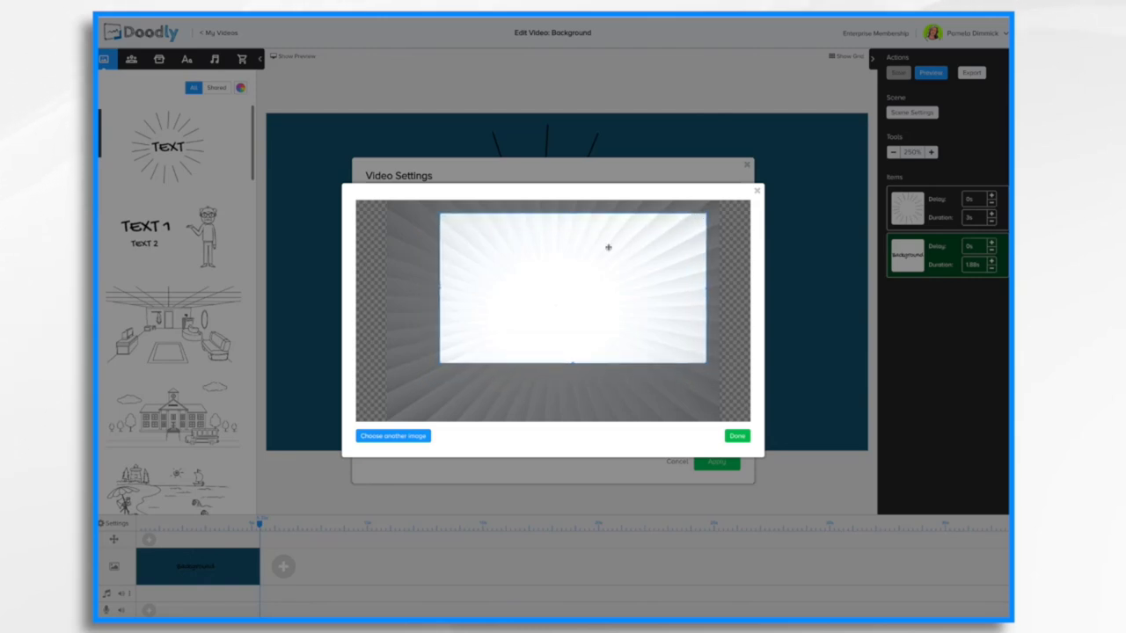
drag(439, 364, 392, 396)
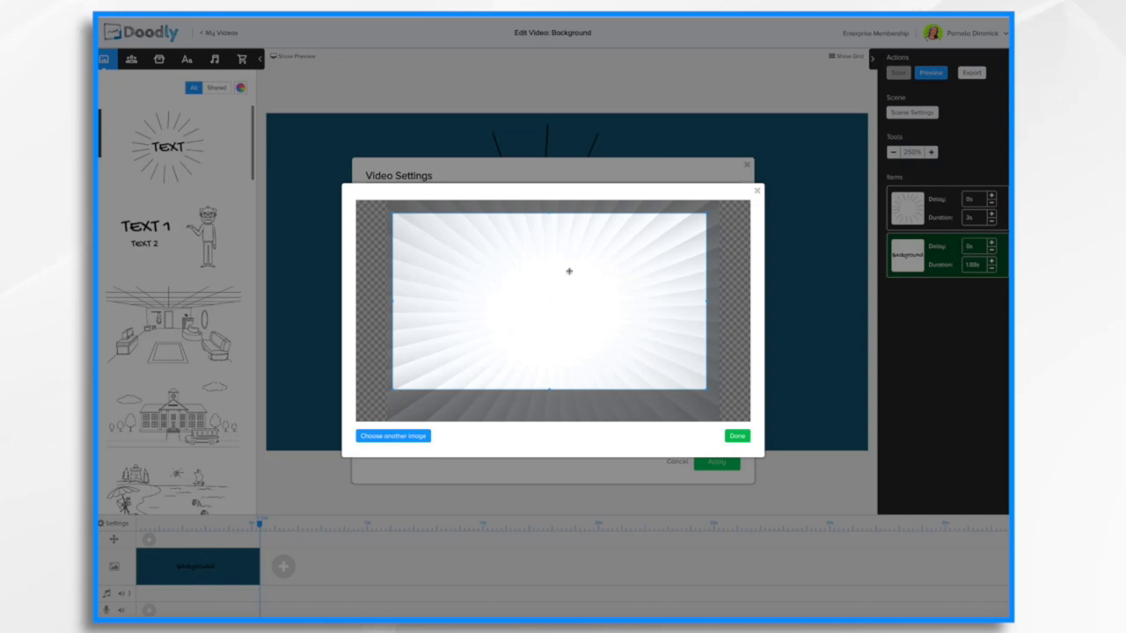
drag(555, 296, 593, 305)
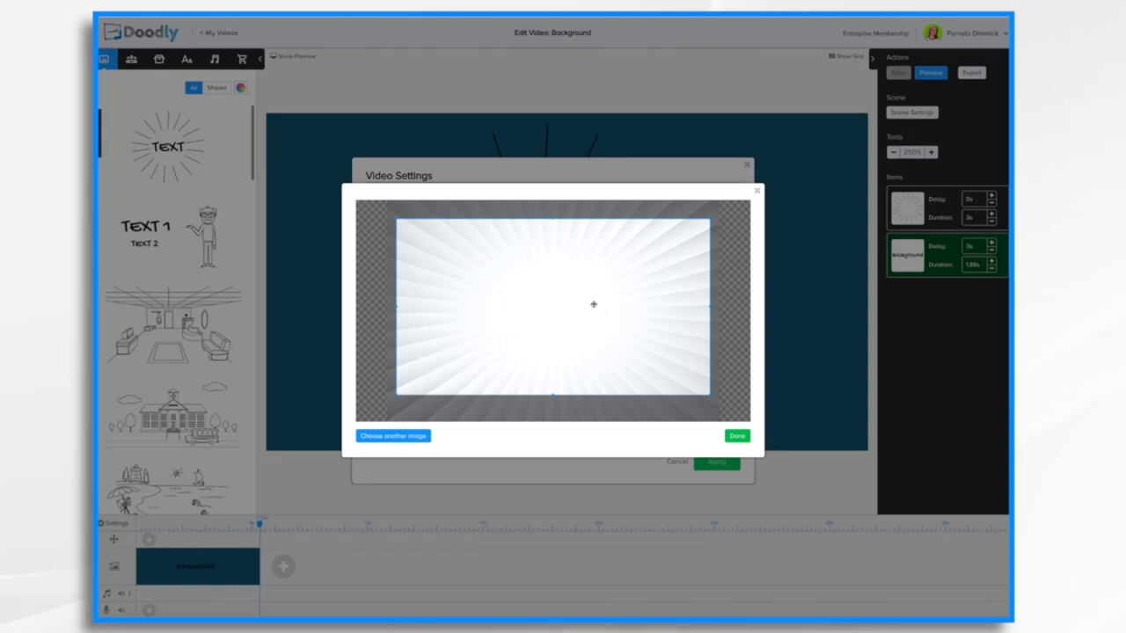
click(737, 437)
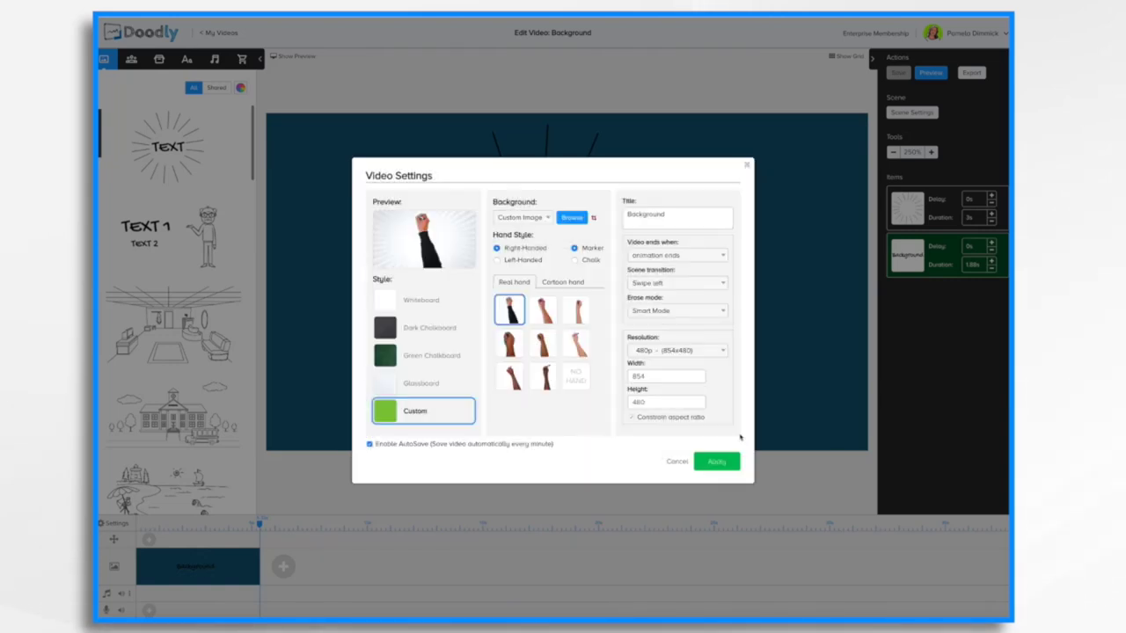
click(717, 462)
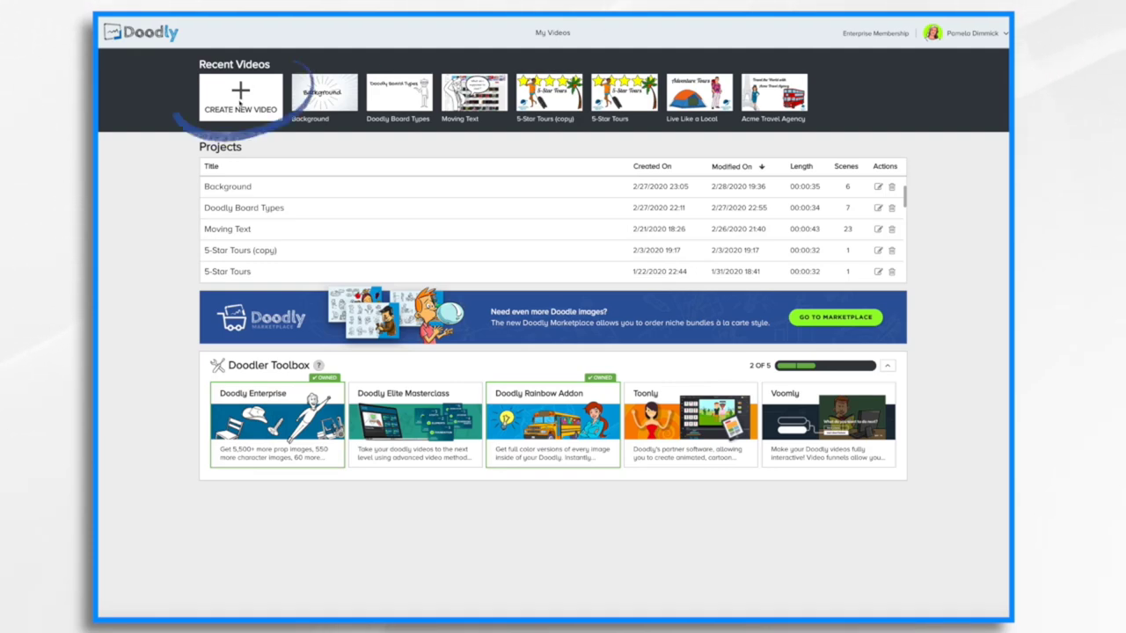
Step: Create a new Whiteboard video titled "Cat Doctor" with the 1080p (1920x1080) resolution
click(240, 104)
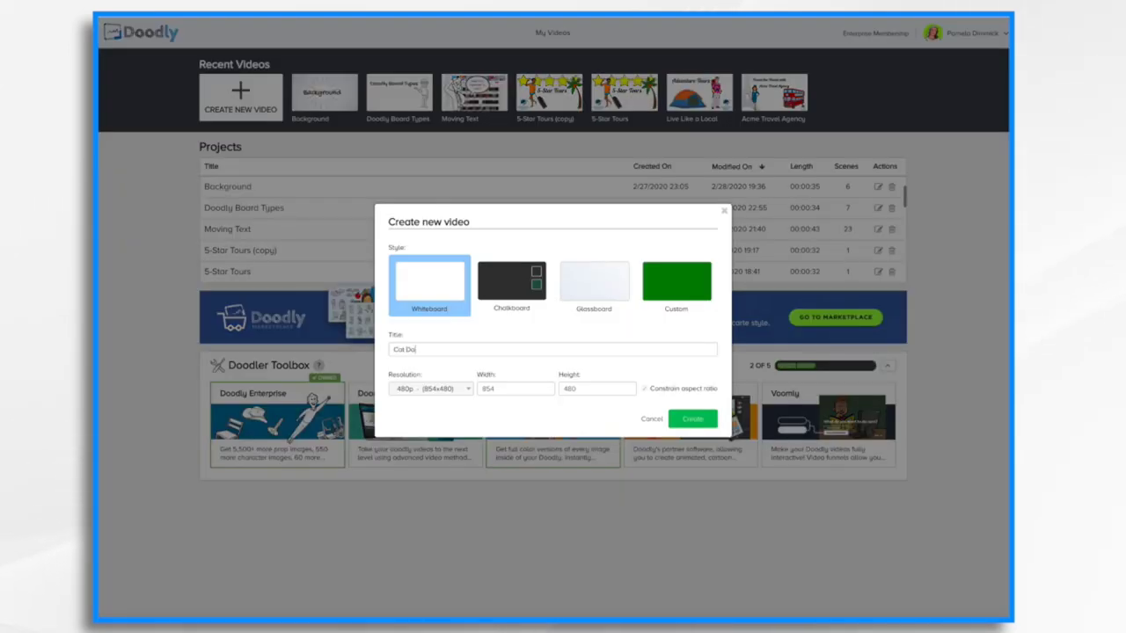
click(466, 390)
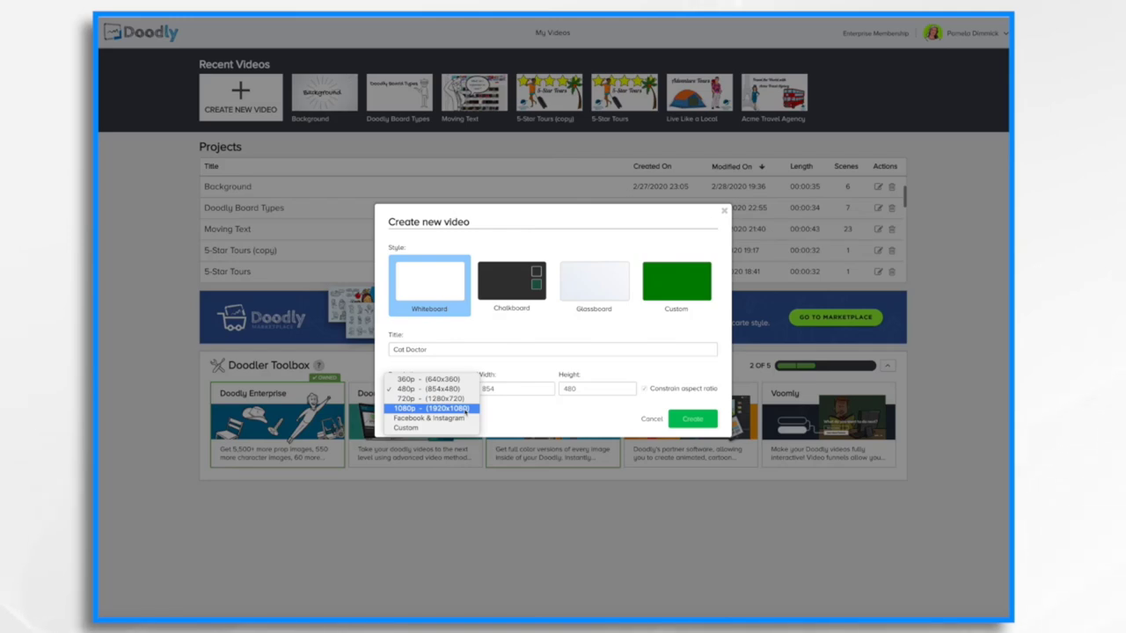
click(466, 411)
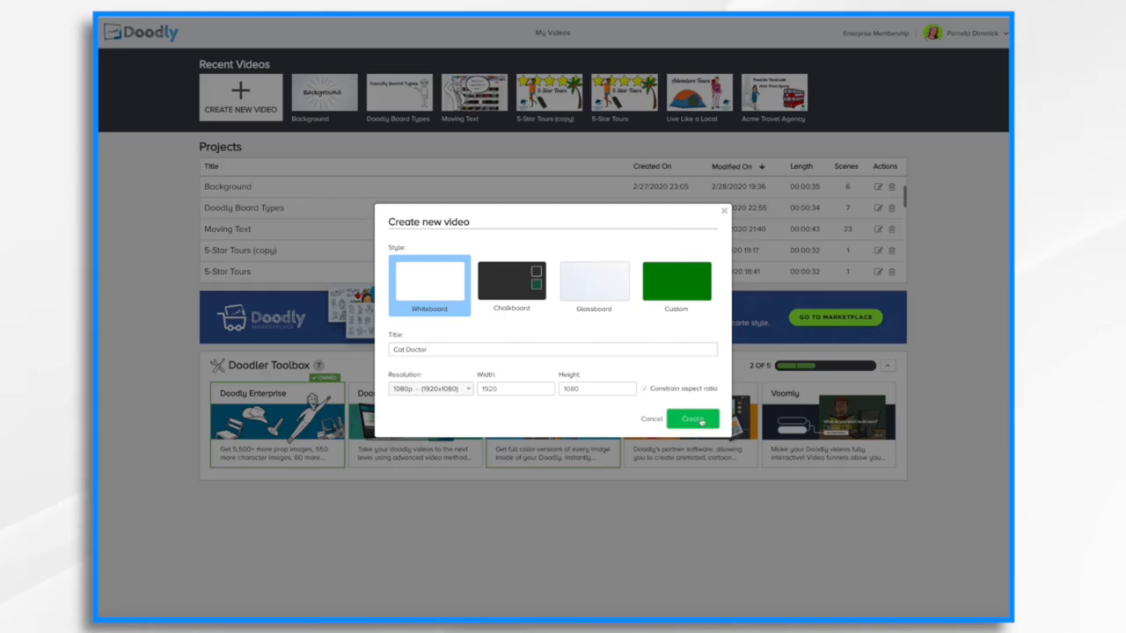
click(693, 420)
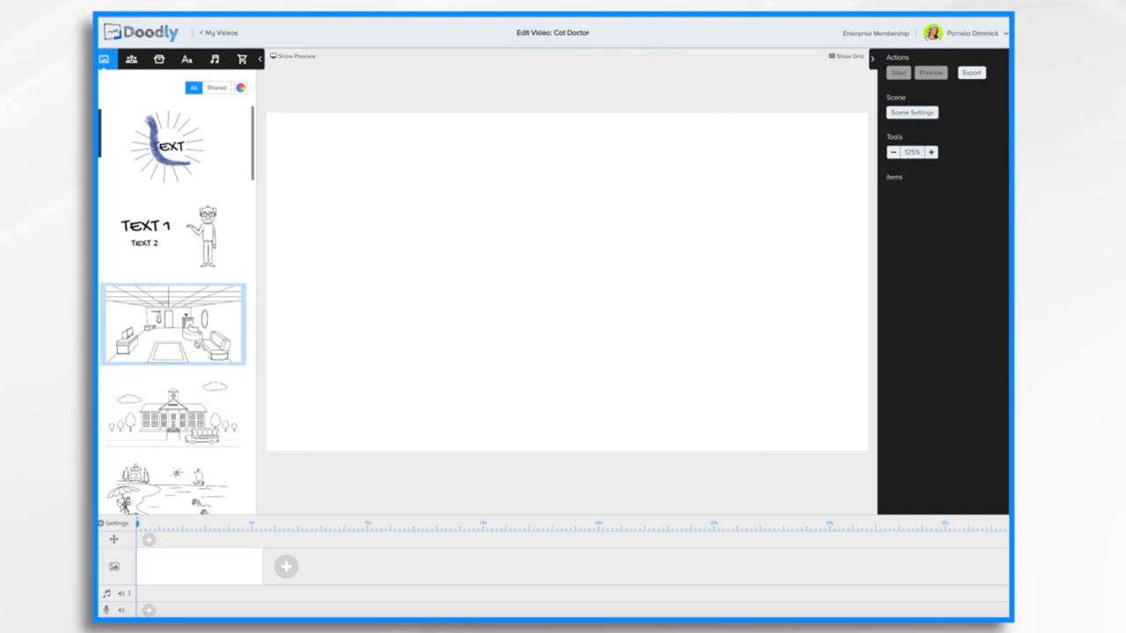
Step: Find the reception scene with a desk, plants and waiting bench in the scene library and add it to the blank canvas
scroll(173, 325, down, 1)
scroll(173, 325, down, 5)
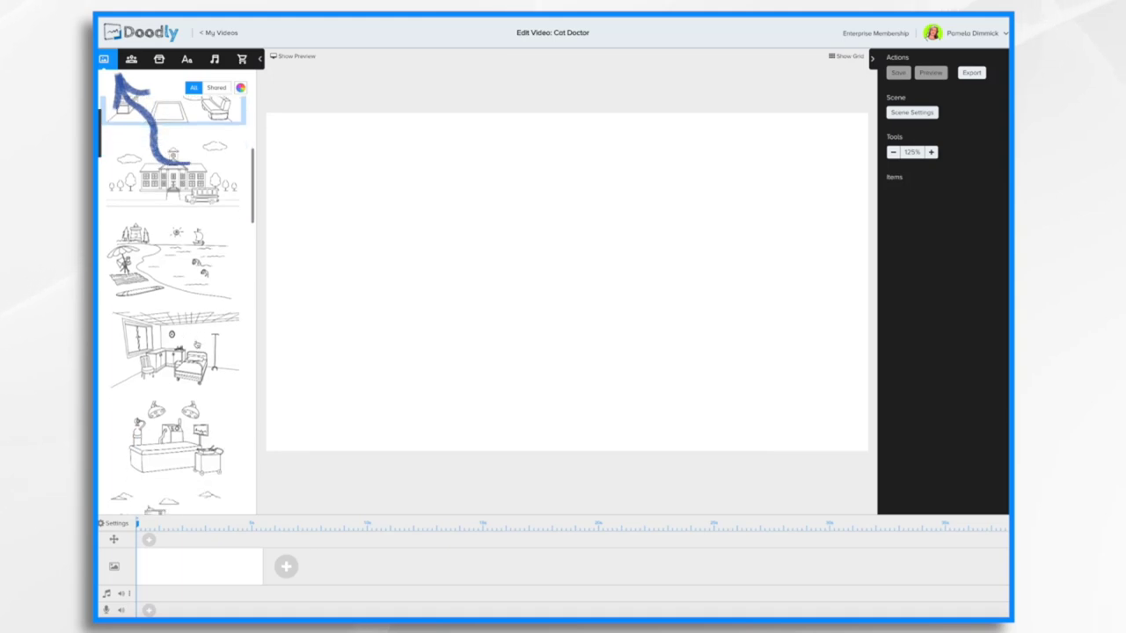
scroll(197, 345, down, 15)
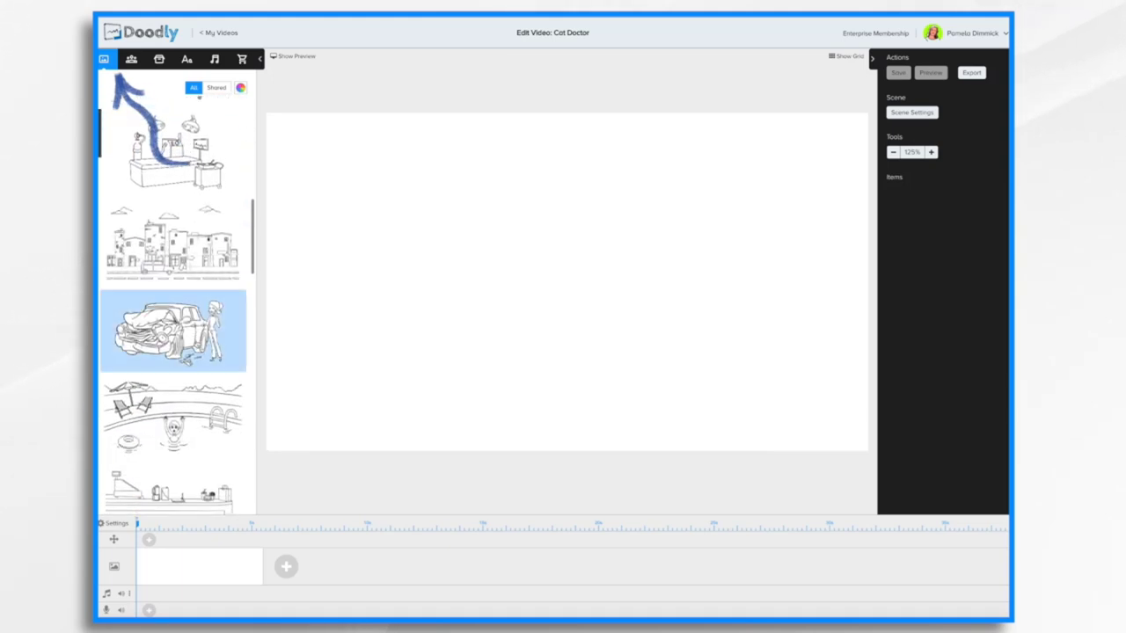
scroll(197, 345, down, 3)
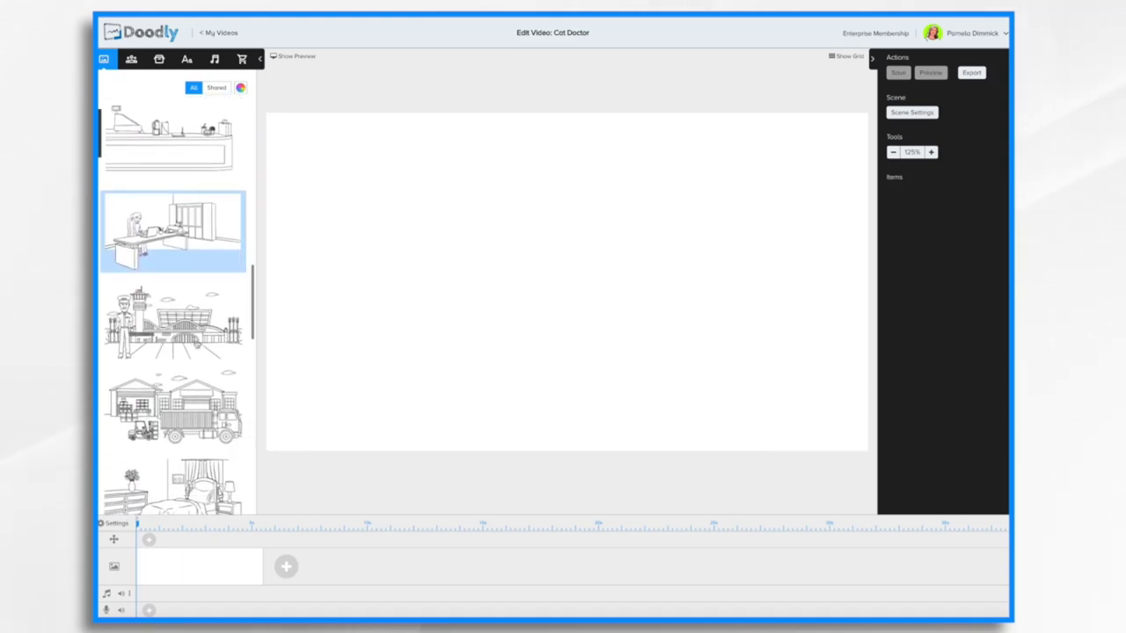
scroll(197, 345, down, 5)
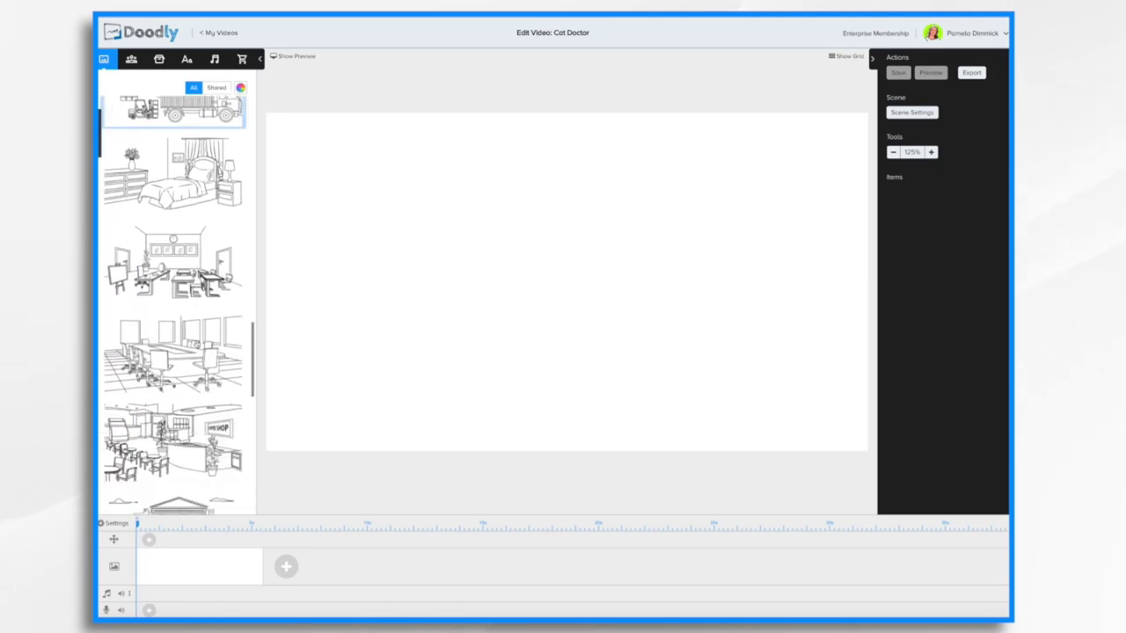
scroll(197, 345, down, 6)
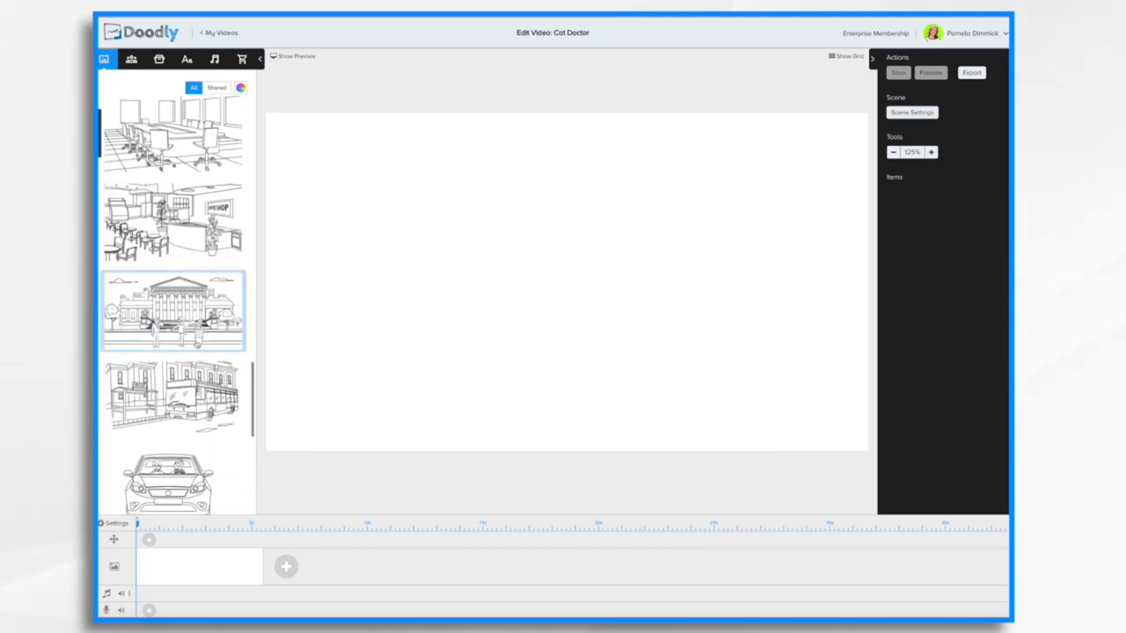
scroll(197, 345, down, 5)
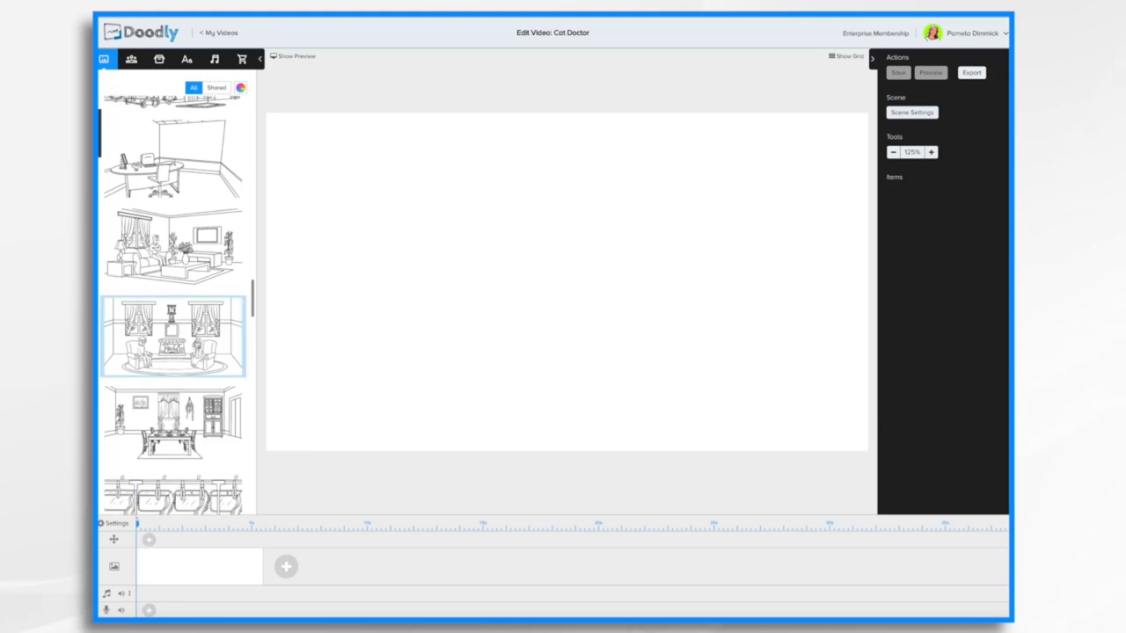
scroll(197, 345, down, 5)
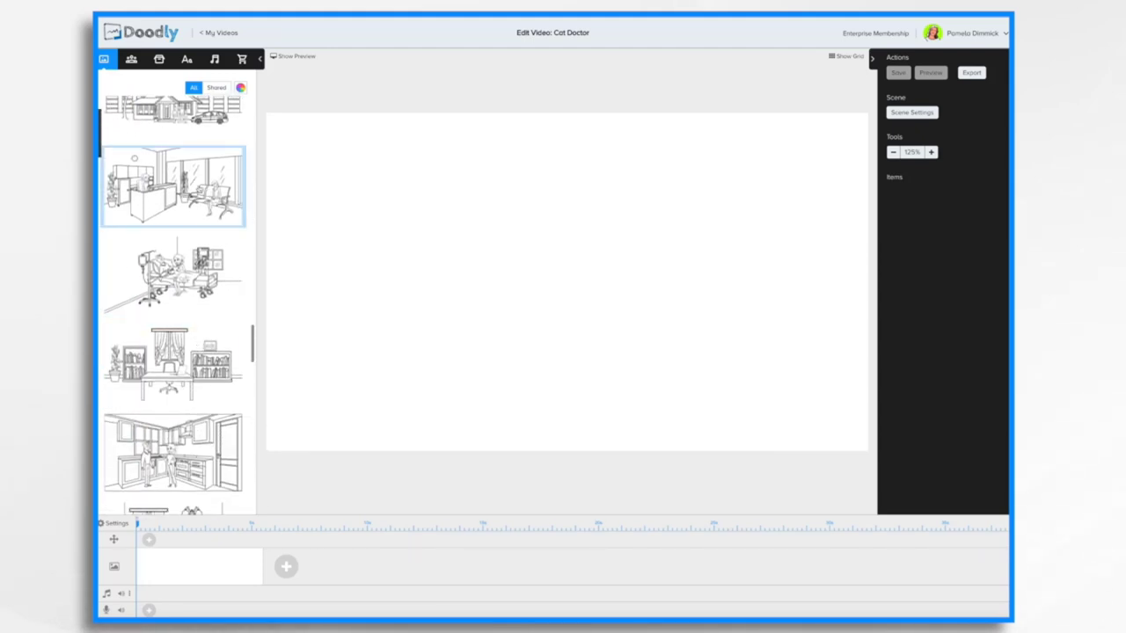
drag(197, 188, 572, 251)
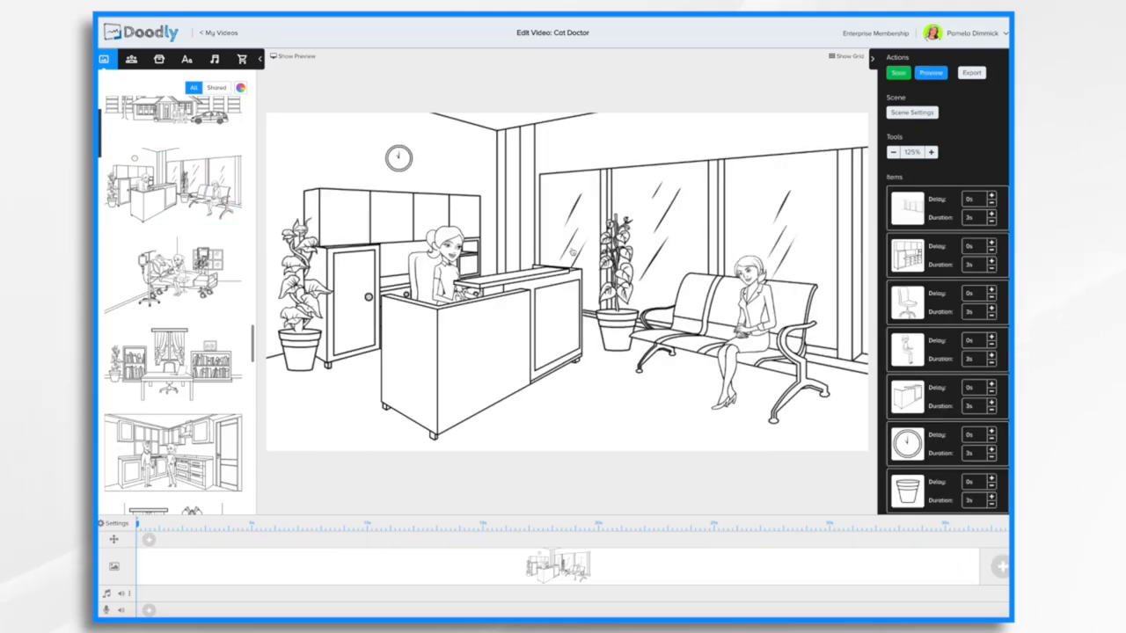
Step: Shift the reception desk slightly left and move the wall clock right, toward the corner of the room
click(440, 274)
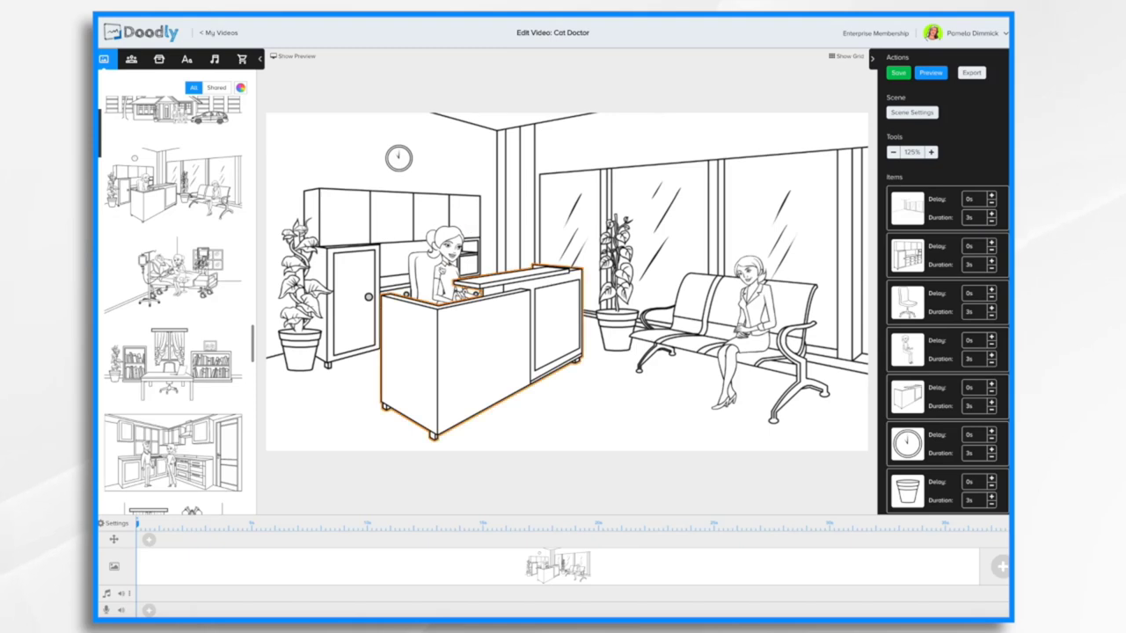
click(753, 316)
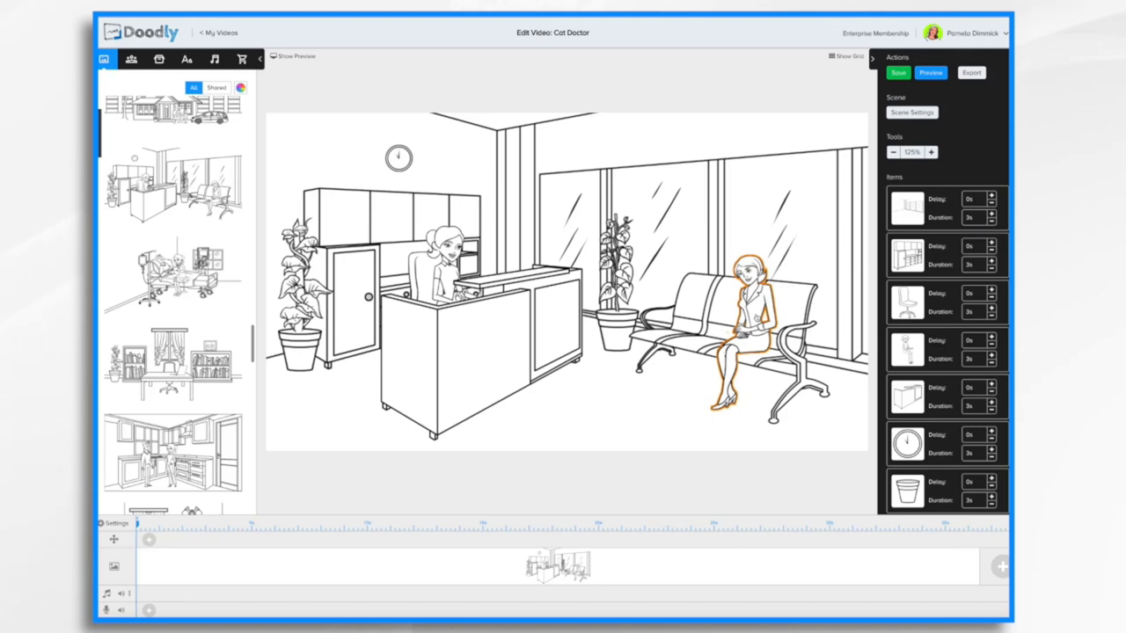
click(689, 320)
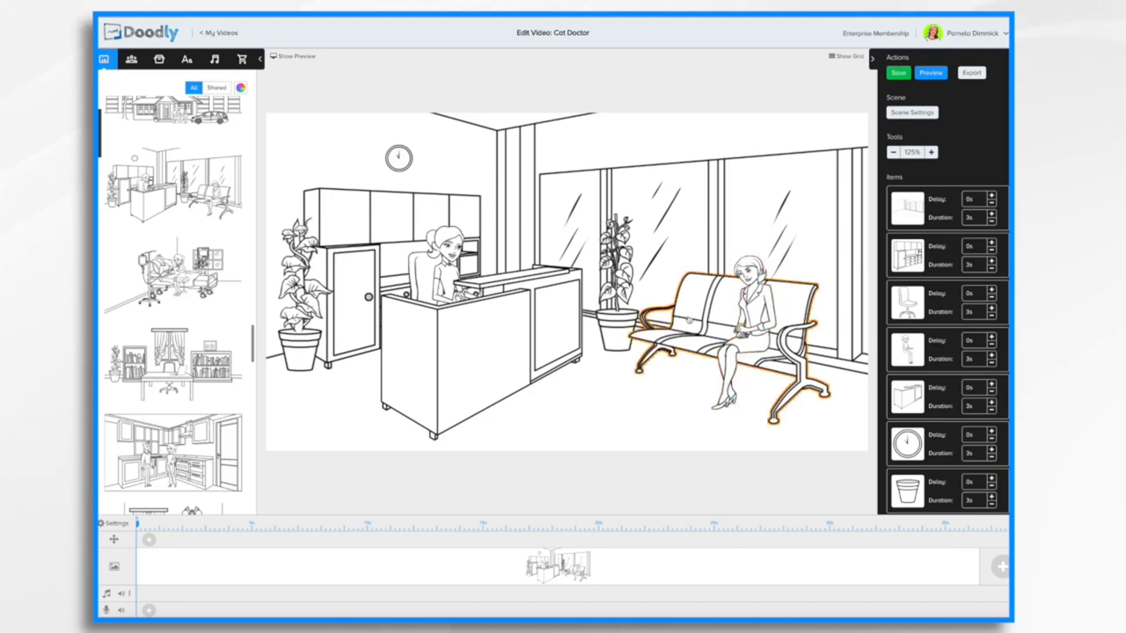
click(301, 263)
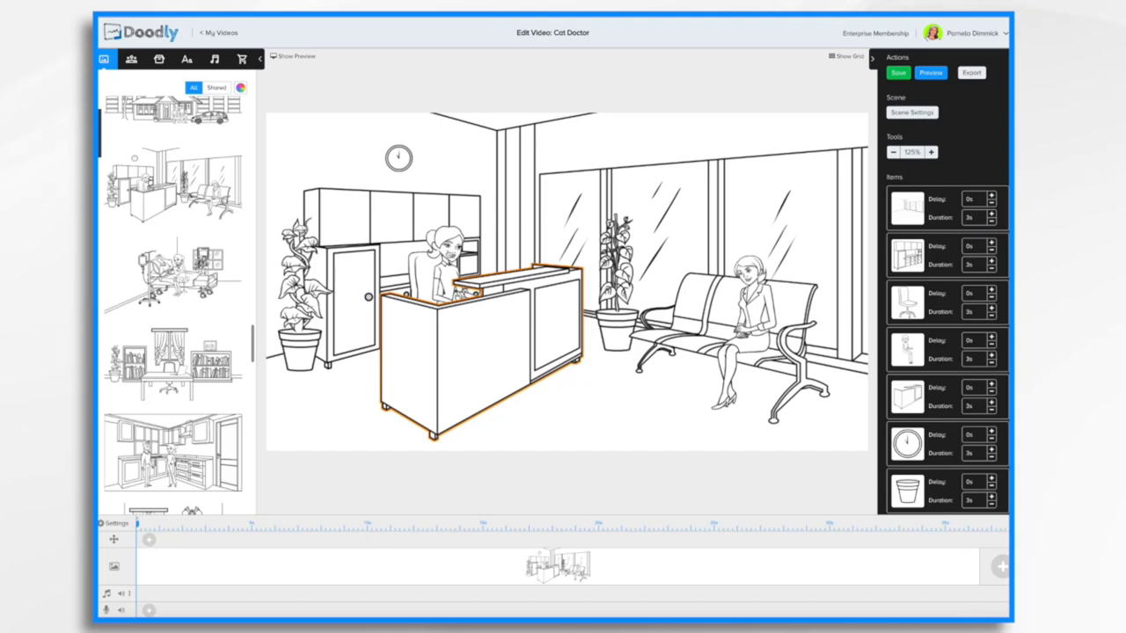
mouse_move(450, 255)
mouse_down()
mouse_move(510, 227)
mouse_move(362, 329)
mouse_move(661, 259)
mouse_move(438, 252)
mouse_up()
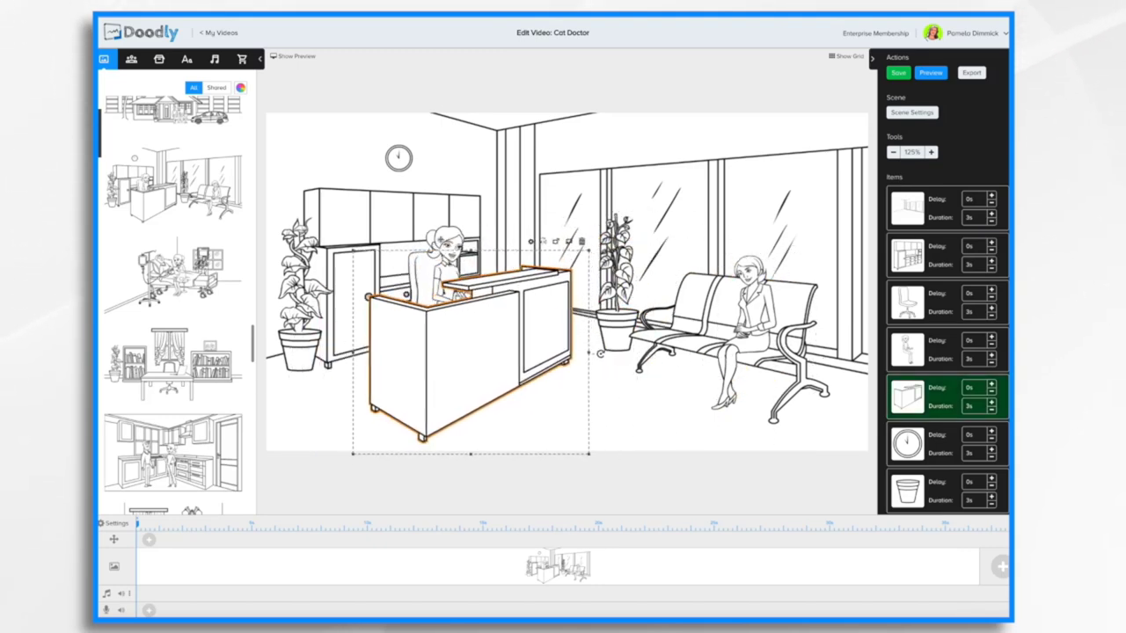
drag(398, 157, 466, 151)
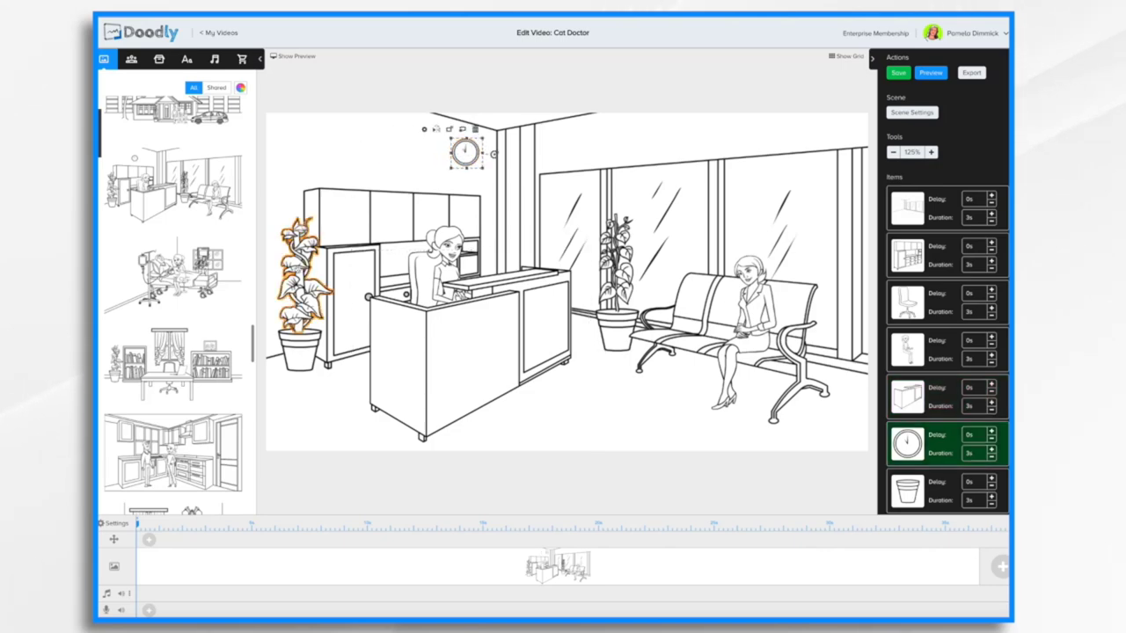
Step: Delete the plant beside the cabinets and its empty pot from the reception scene
click(350, 279)
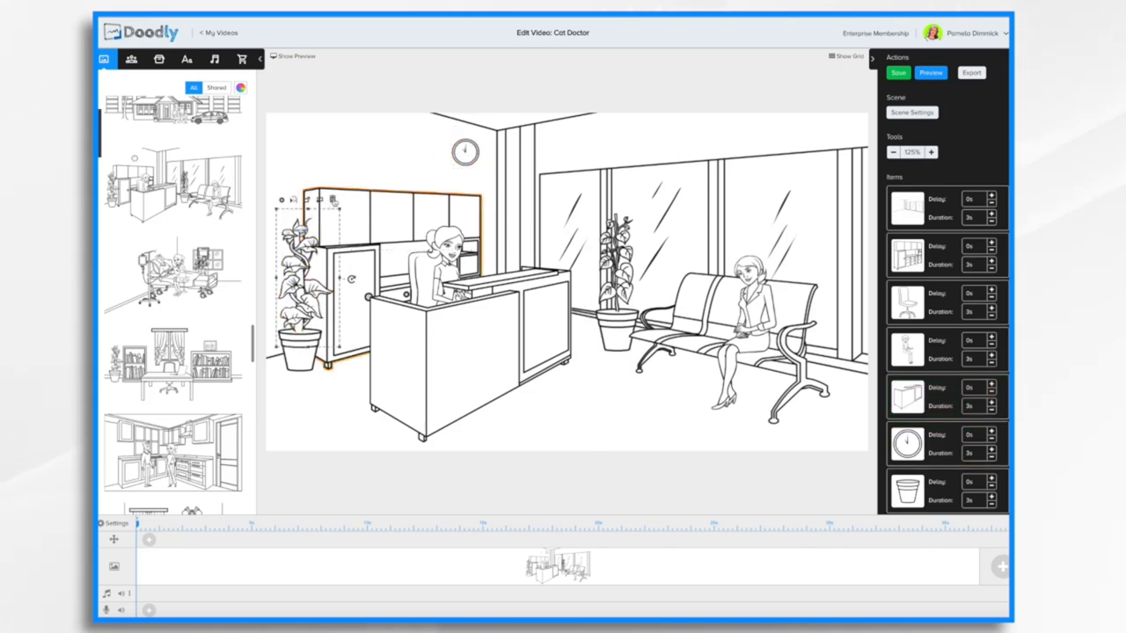
click(332, 201)
click(582, 344)
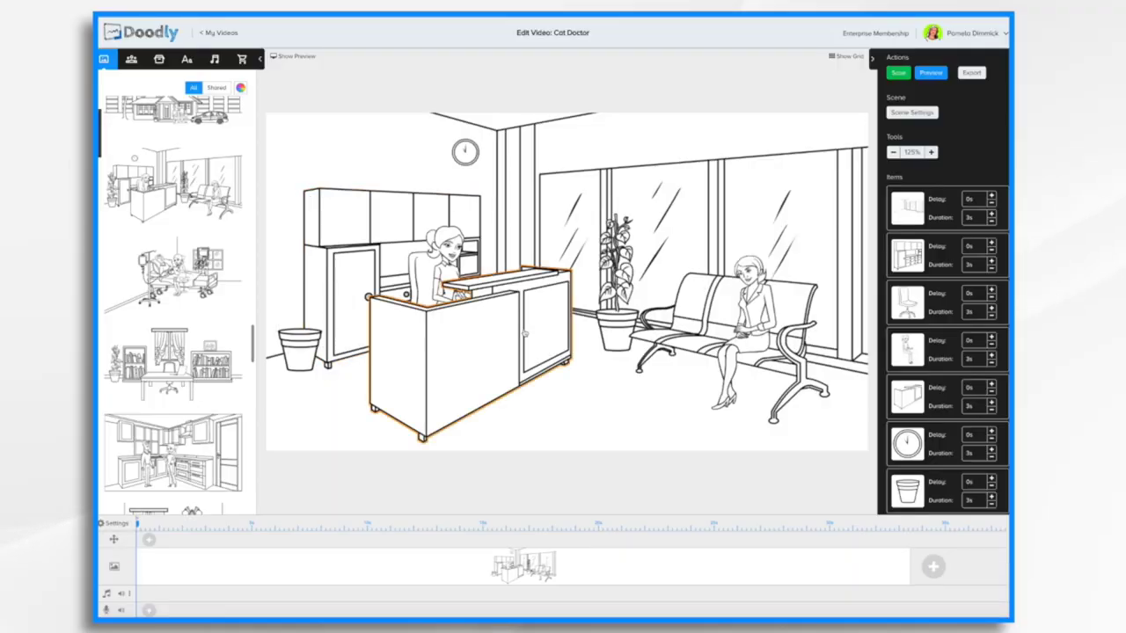
click(301, 357)
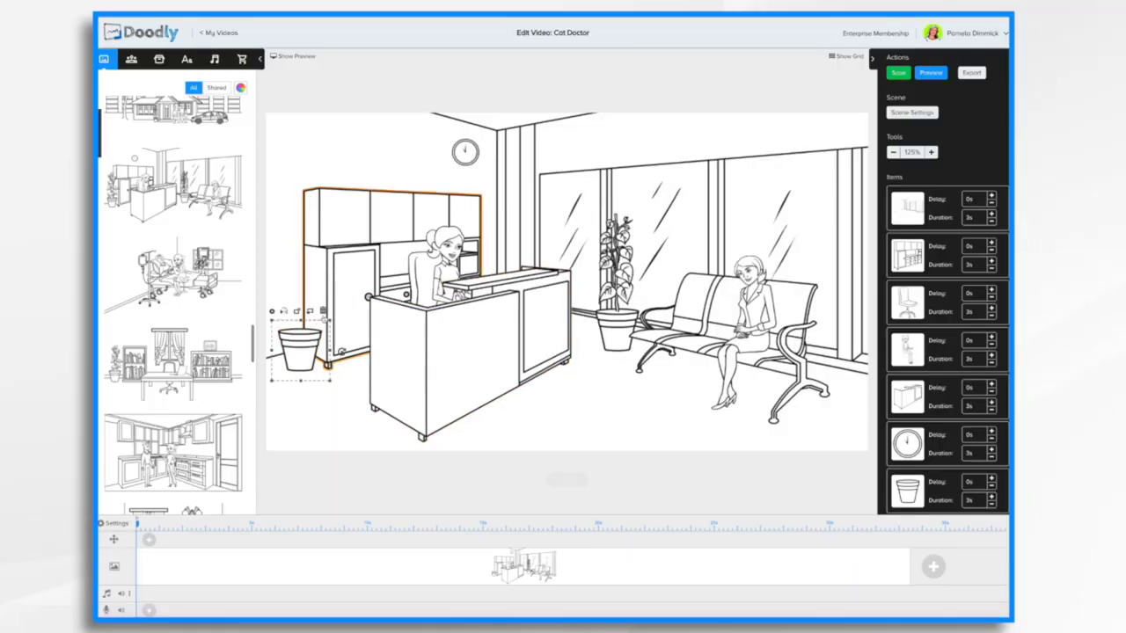
click(322, 311)
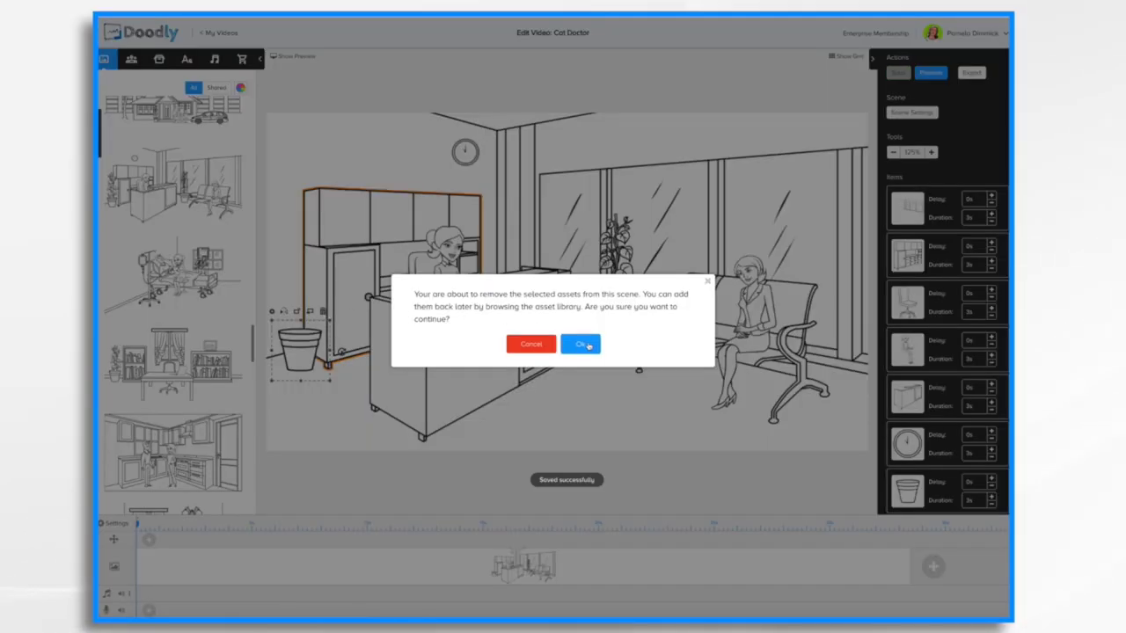
click(582, 344)
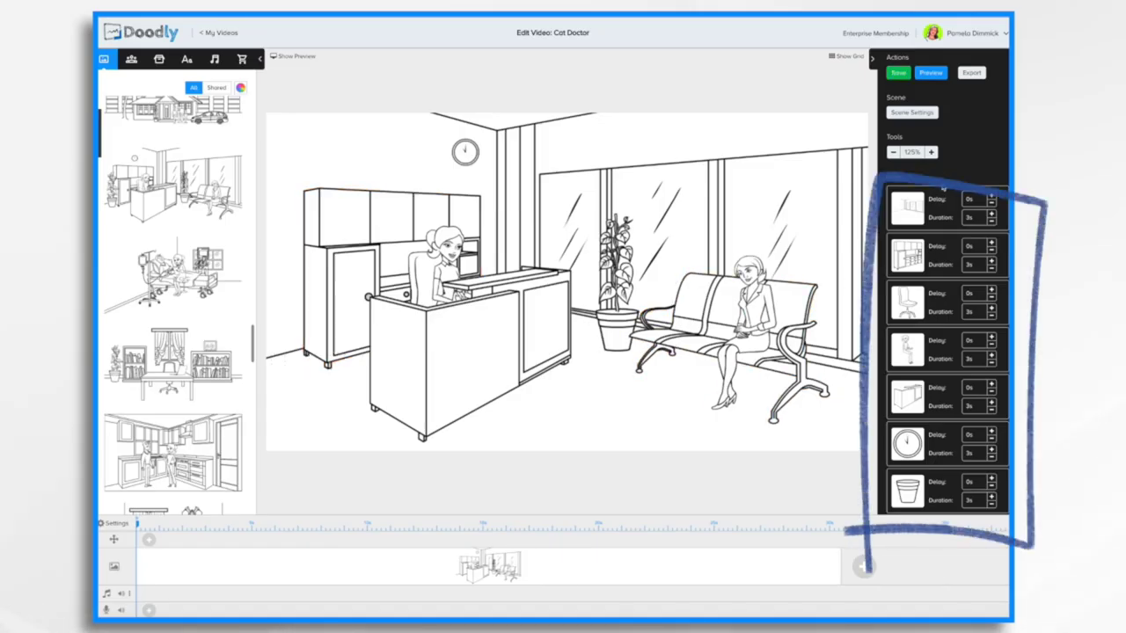
Step: Highlight the scene's items one after another, from the room background to the wall clock, to see which object each represents
click(926, 211)
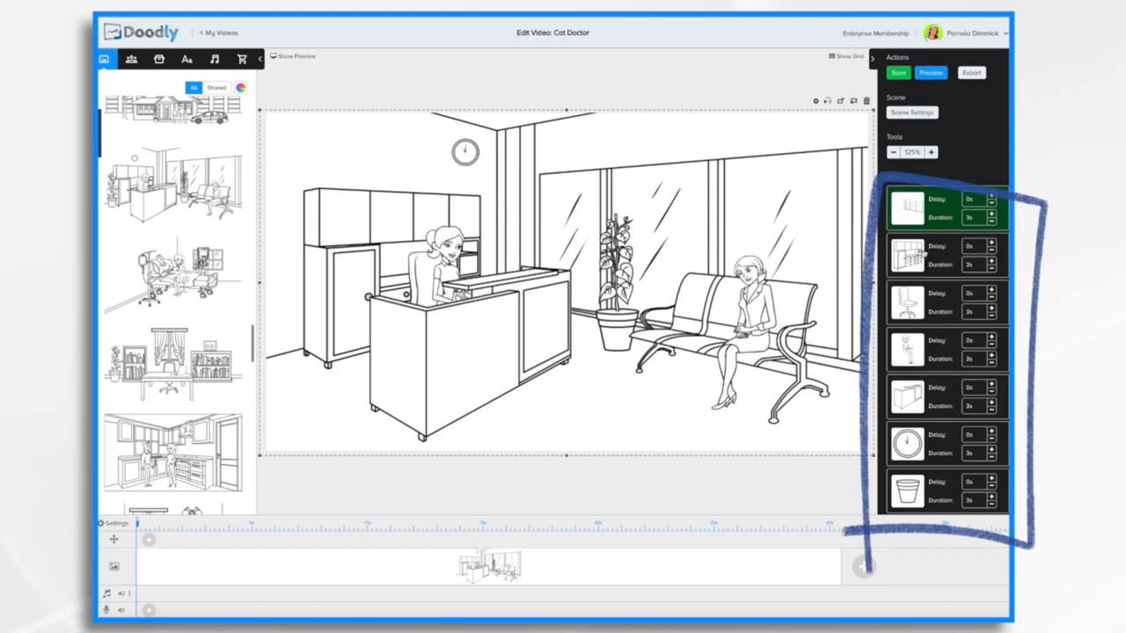
click(924, 254)
click(915, 302)
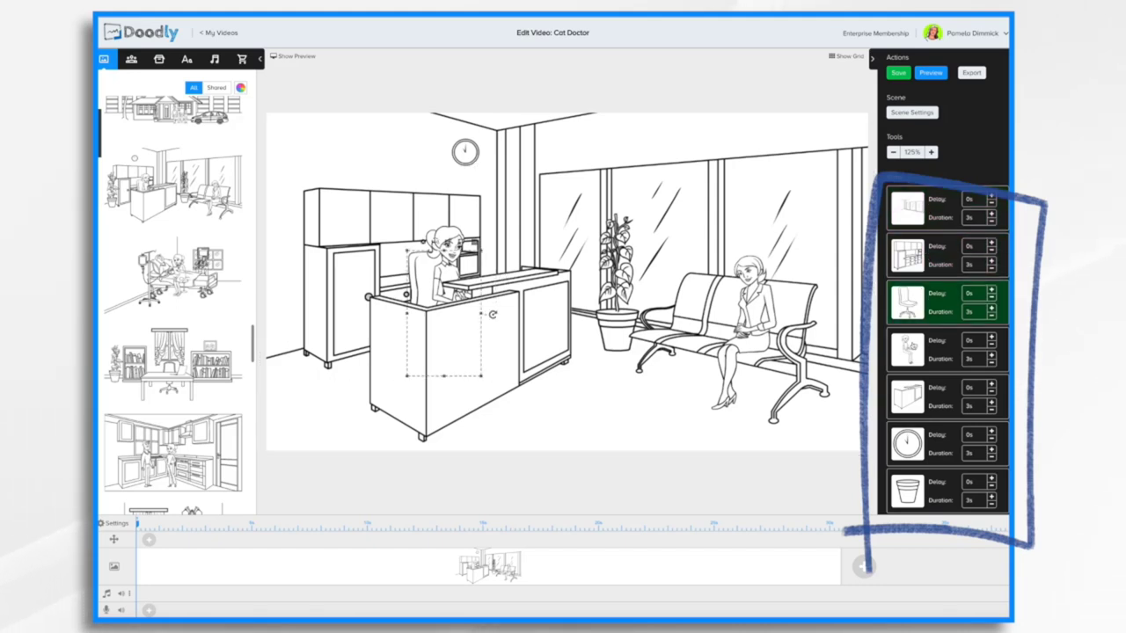
click(915, 347)
click(915, 396)
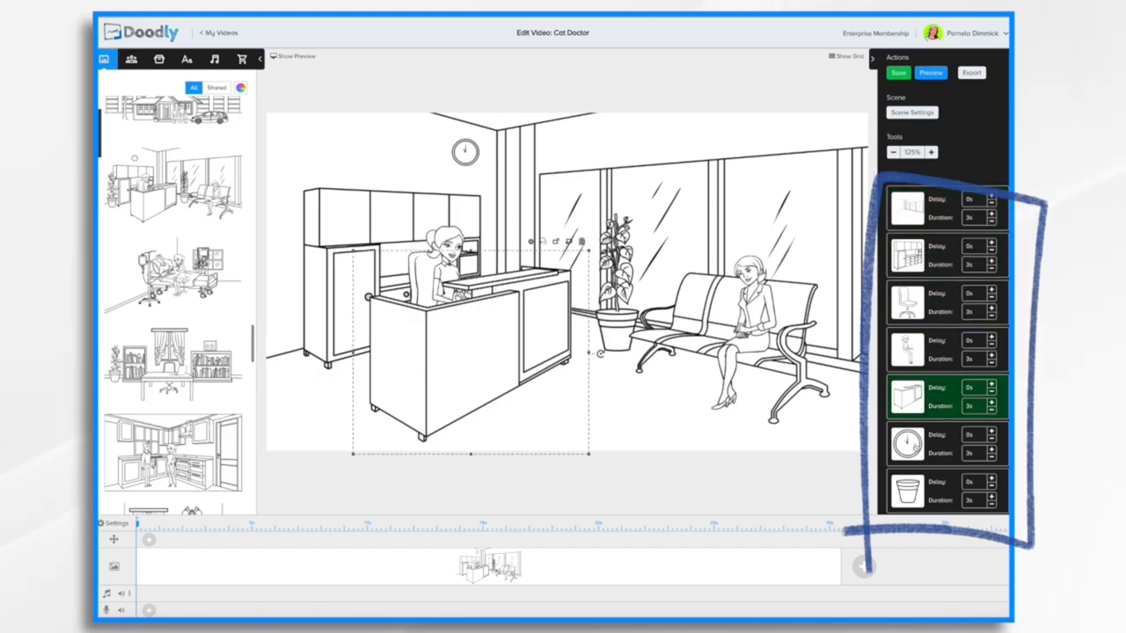
click(913, 447)
Step: Reorder the receptionist after the desk so she is drawn in front of it, and return her to her place behind it
click(915, 347)
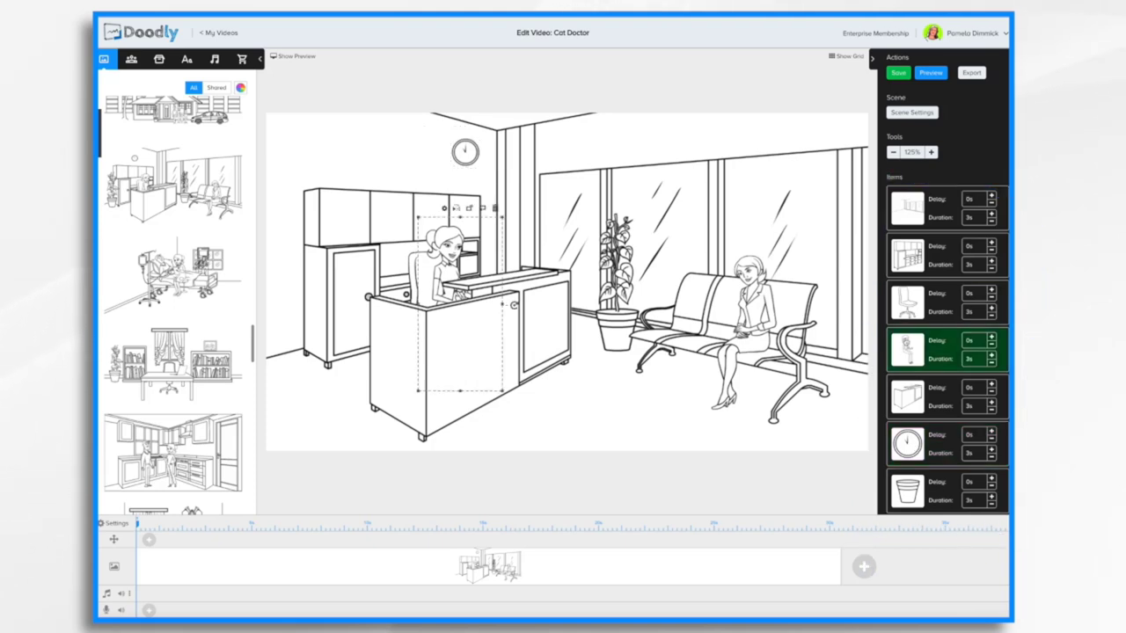
drag(908, 348, 909, 409)
drag(908, 348, 917, 405)
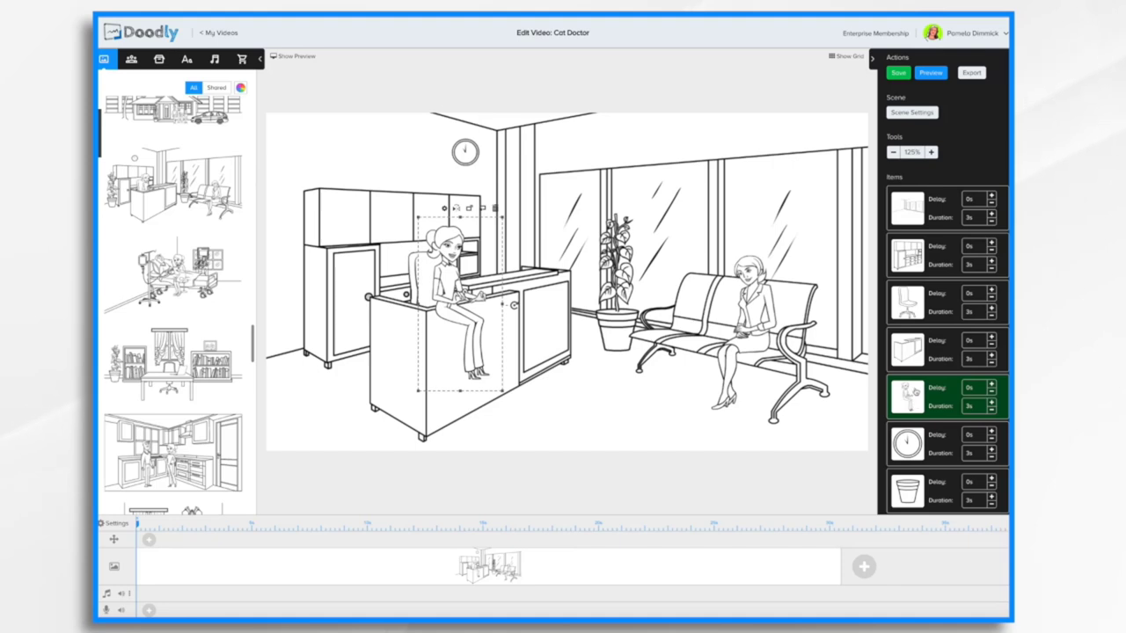
drag(914, 396, 913, 356)
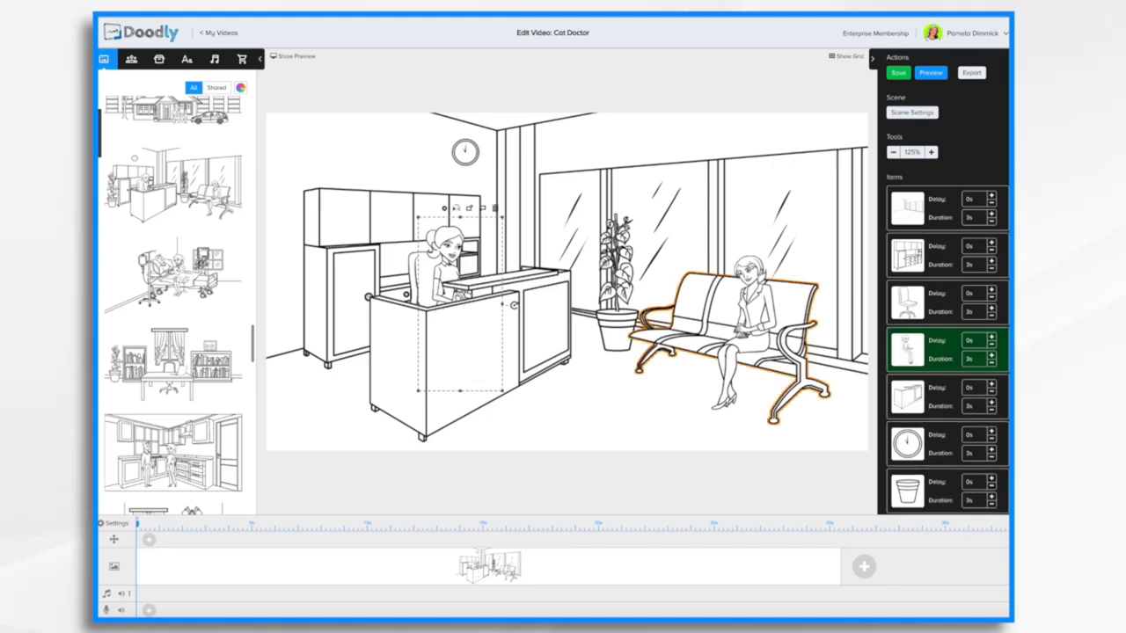
Step: Try the layer controls on the receptionist by bringing her forward over the desk and sending her backward, twice
click(470, 210)
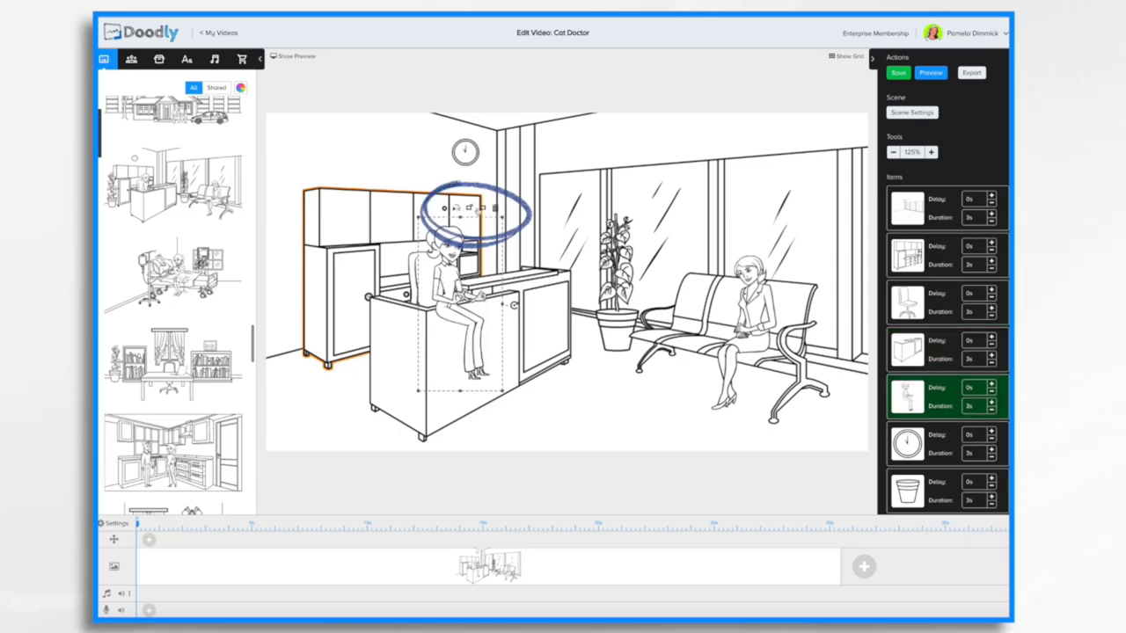
click(482, 208)
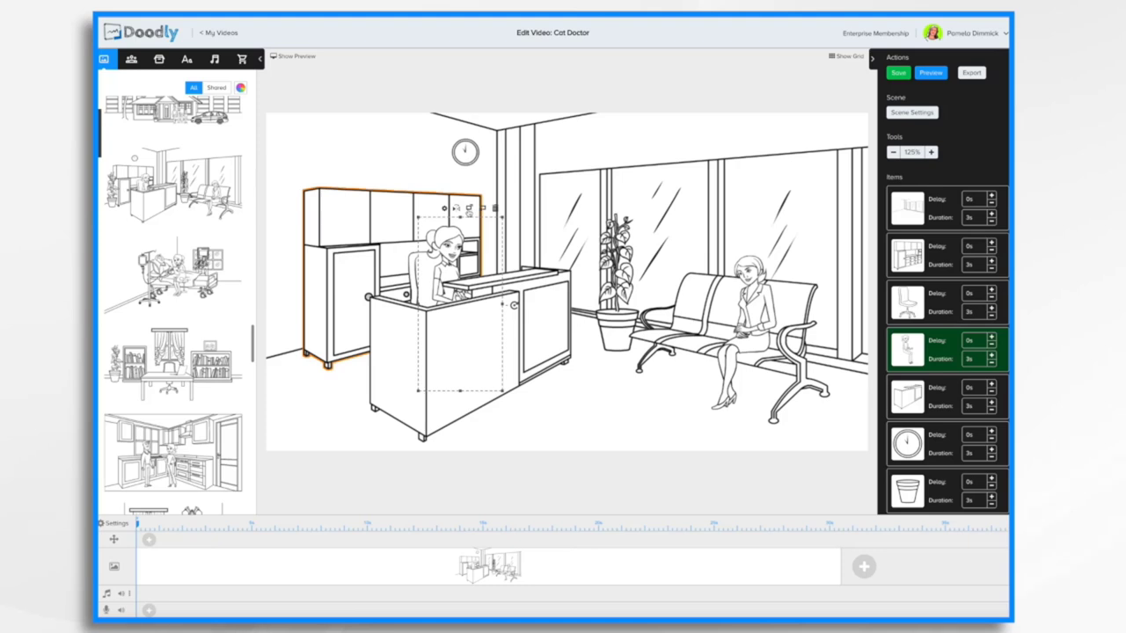
click(469, 211)
click(482, 208)
Step: Select the woman on the waiting bench and search the character library for "sitting"
click(745, 313)
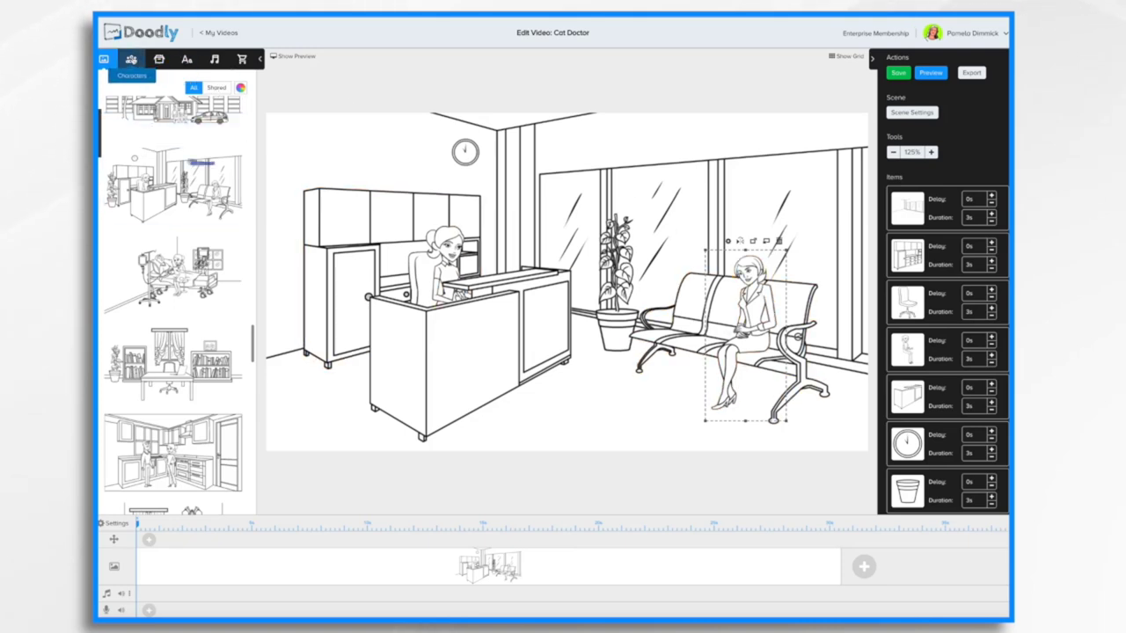
click(131, 59)
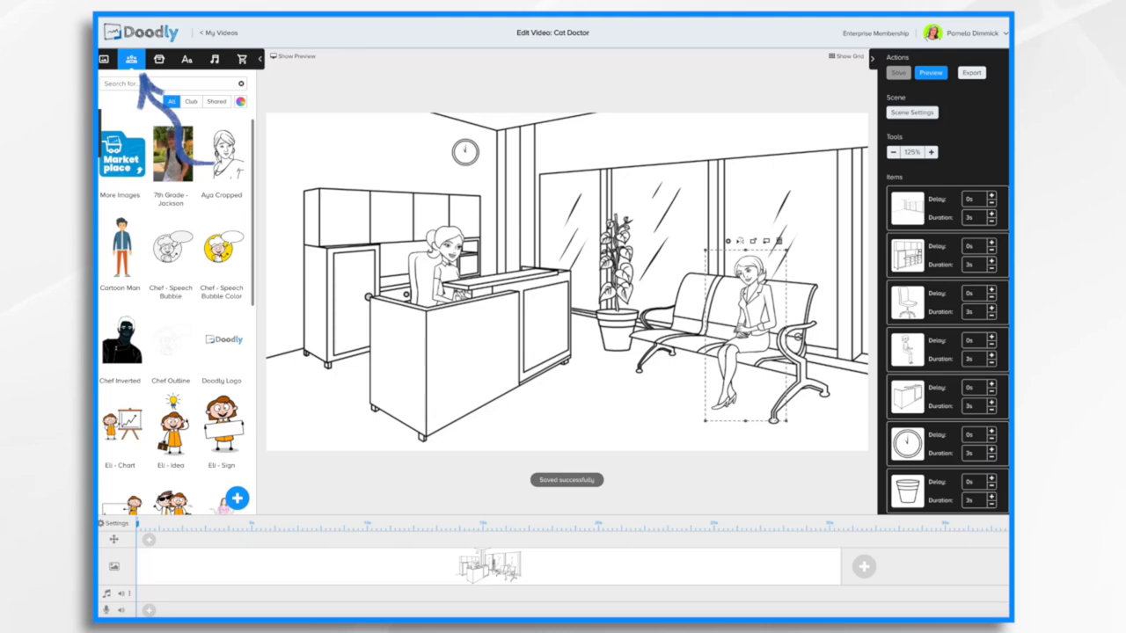
click(152, 84)
text(sitting)
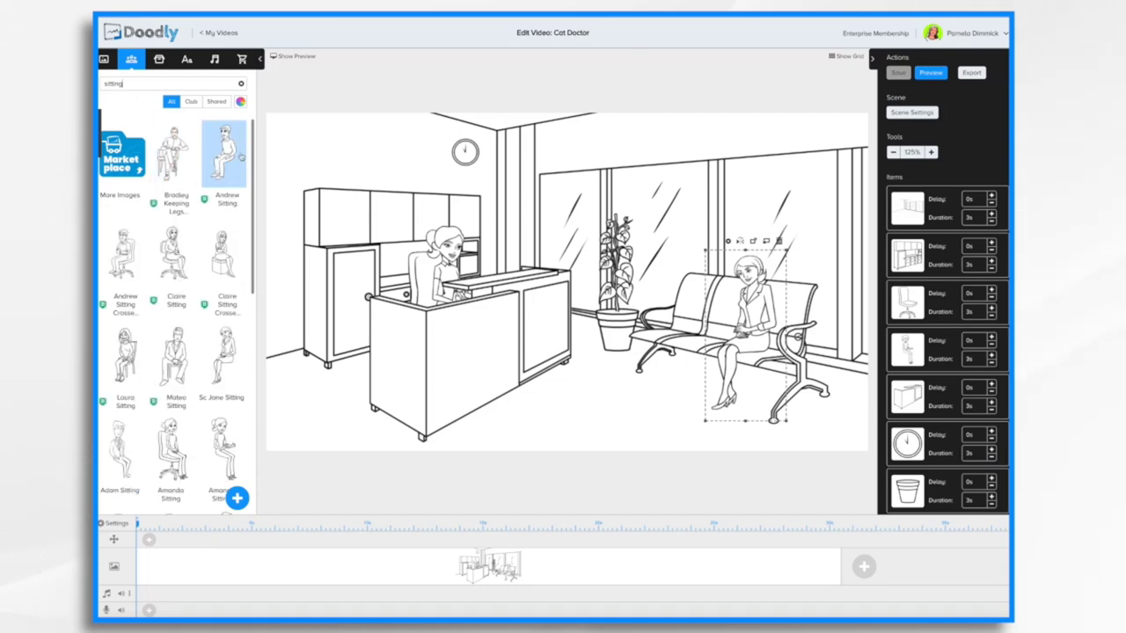
Step: Find the "Jacob Sitting" character and replace the woman on the waiting bench with it
scroll(183, 322, down, 2)
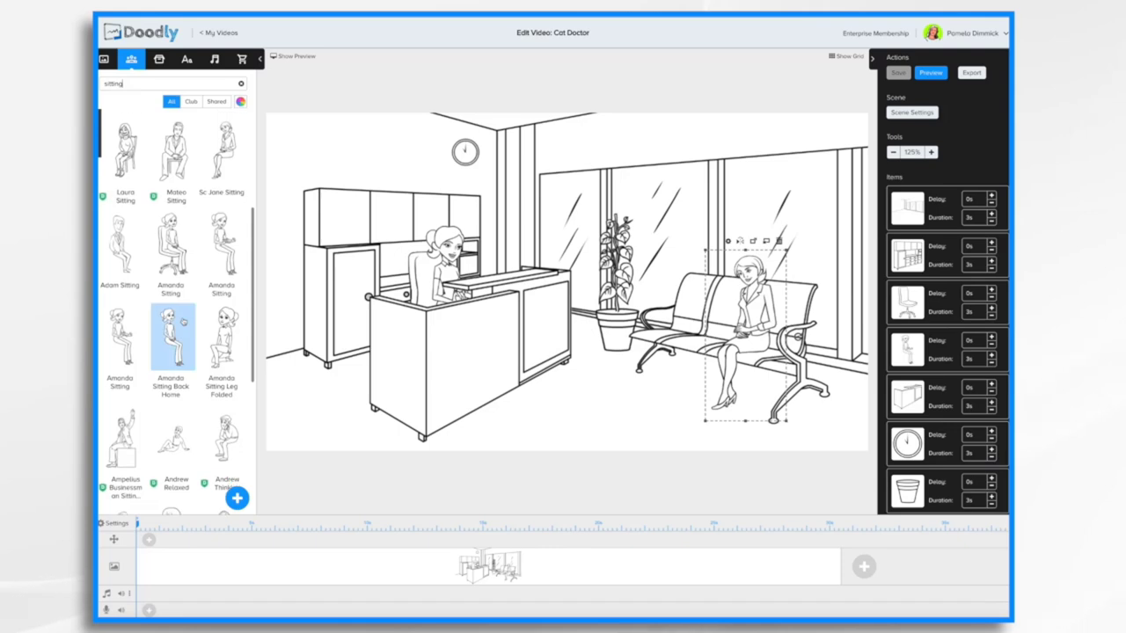
scroll(183, 322, down, 2)
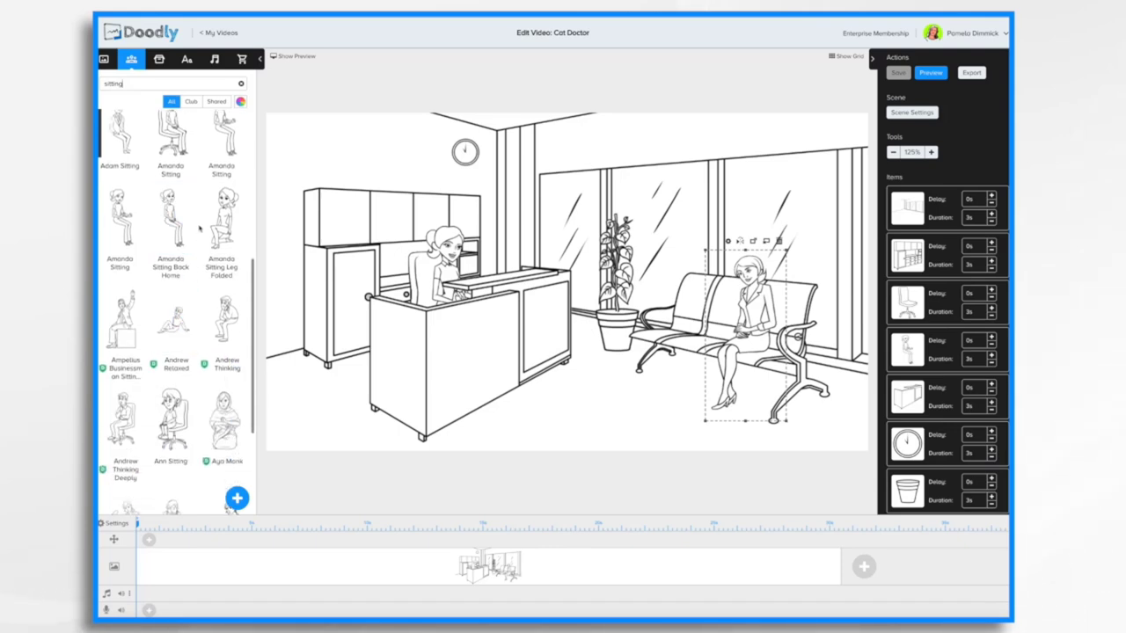
scroll(200, 231, up, 1)
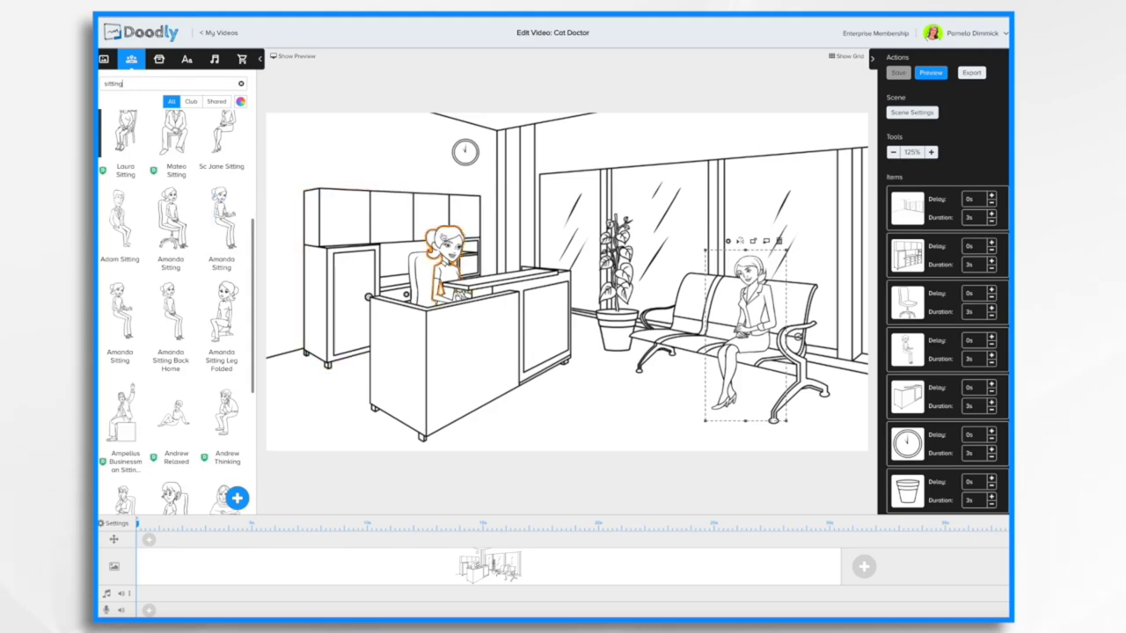
scroll(205, 182, up, 1)
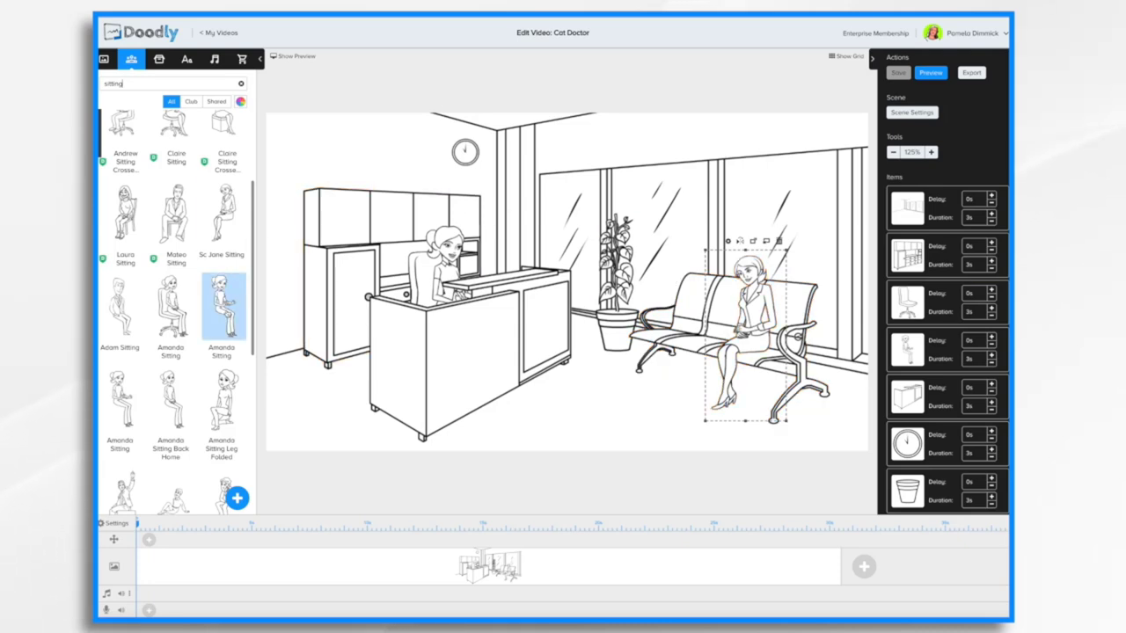
scroll(225, 306, down, 10)
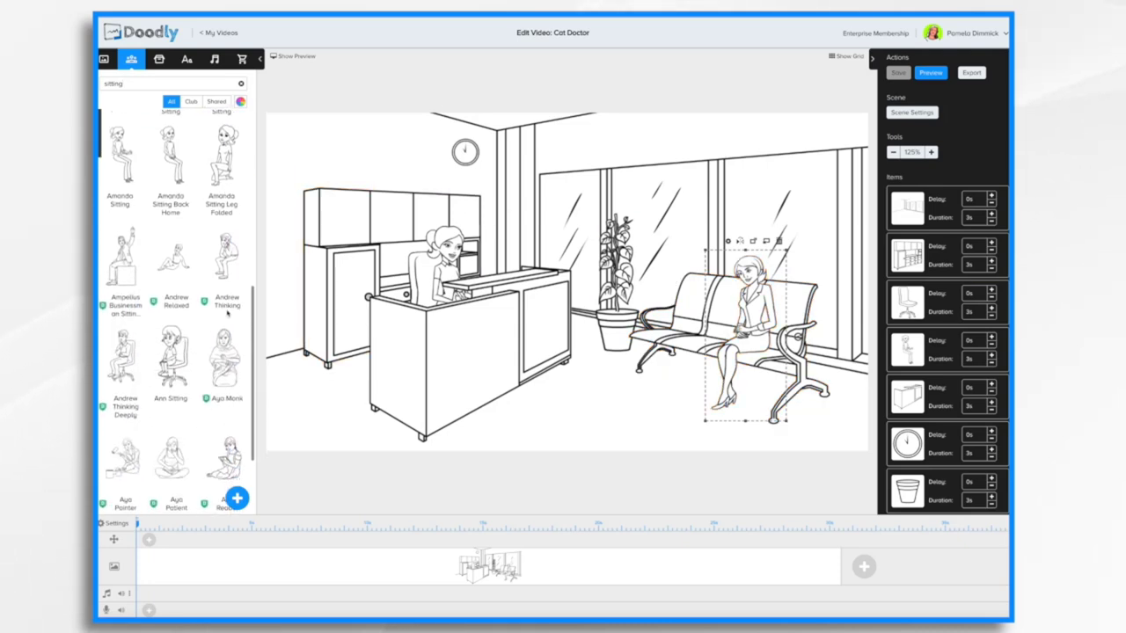
scroll(223, 414, down, 15)
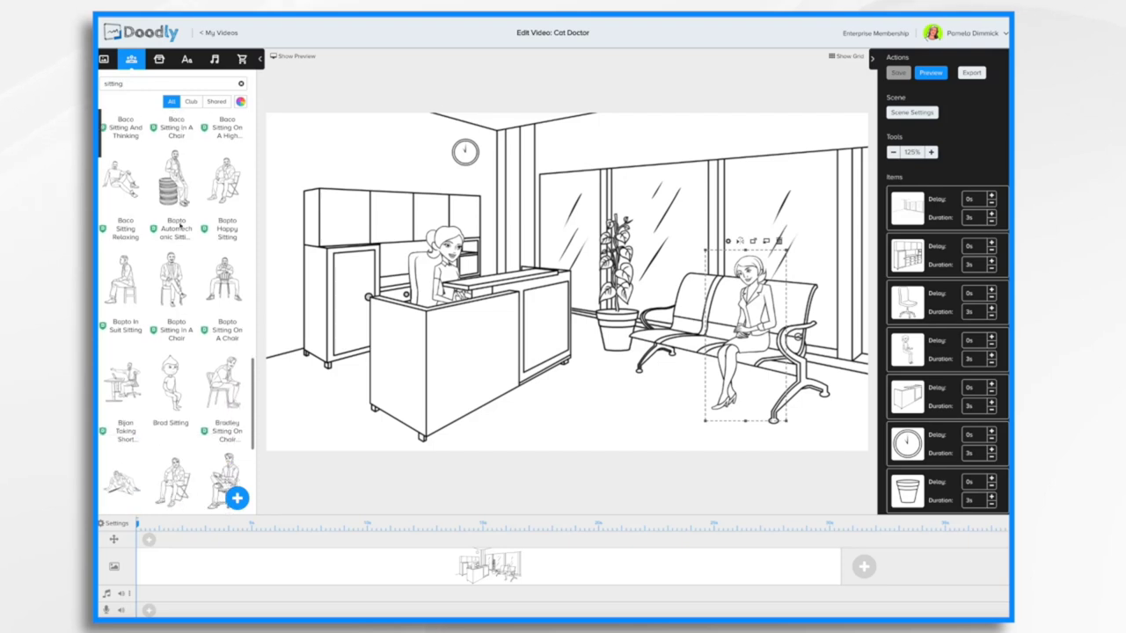
scroll(179, 226, down, 2)
scroll(150, 341, down, 3)
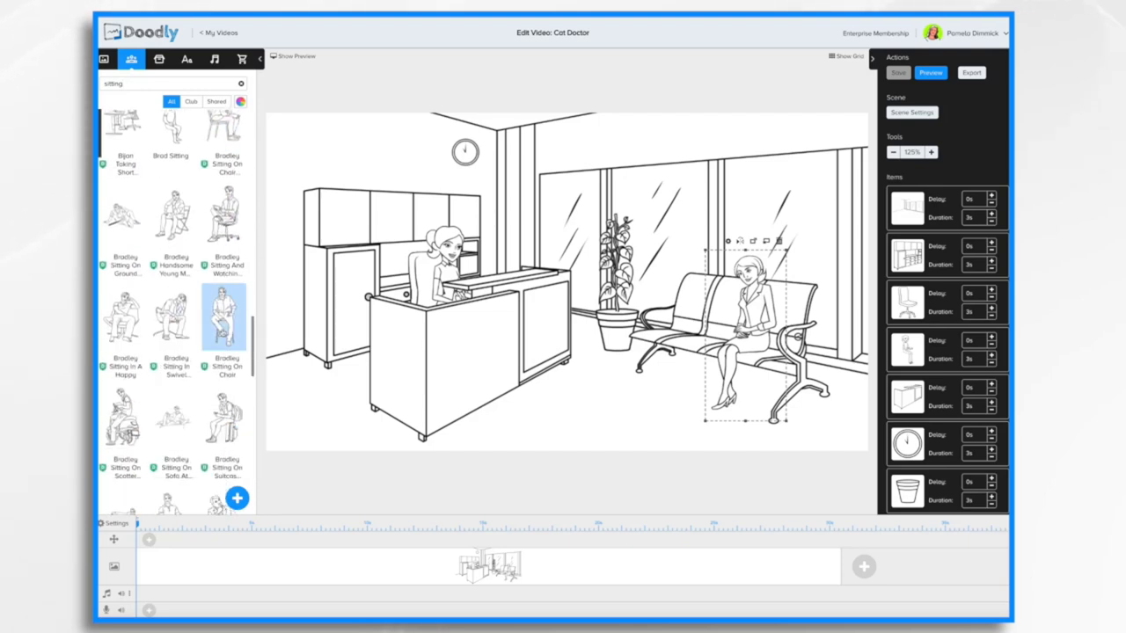
scroll(149, 341, down, 10)
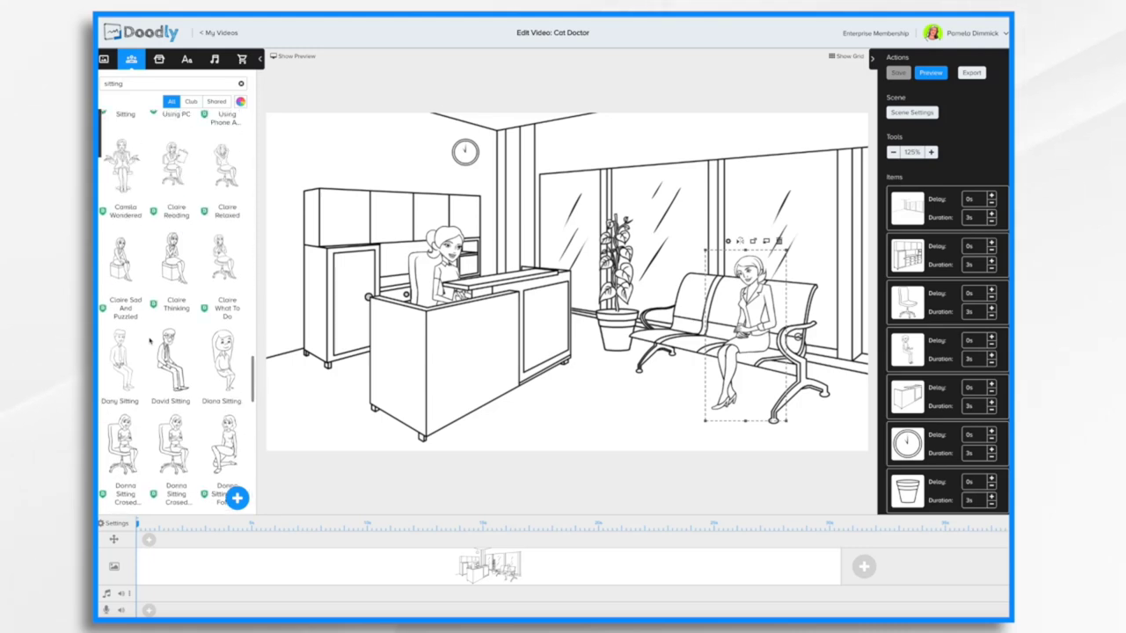
scroll(158, 349, down, 1)
scroll(159, 348, down, 10)
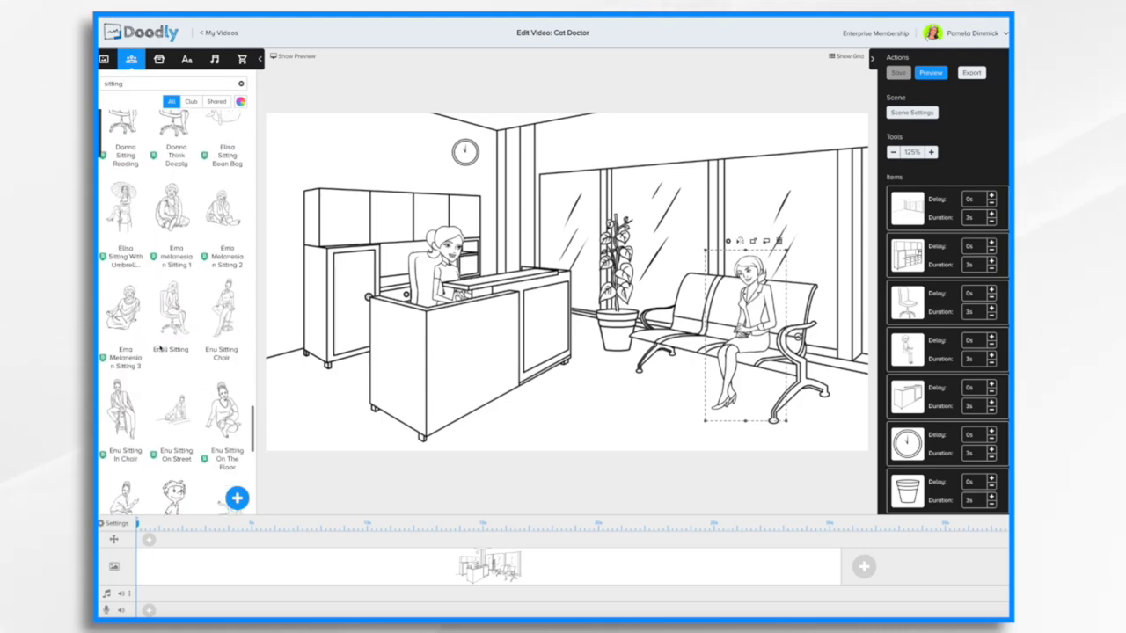
scroll(159, 349, down, 5)
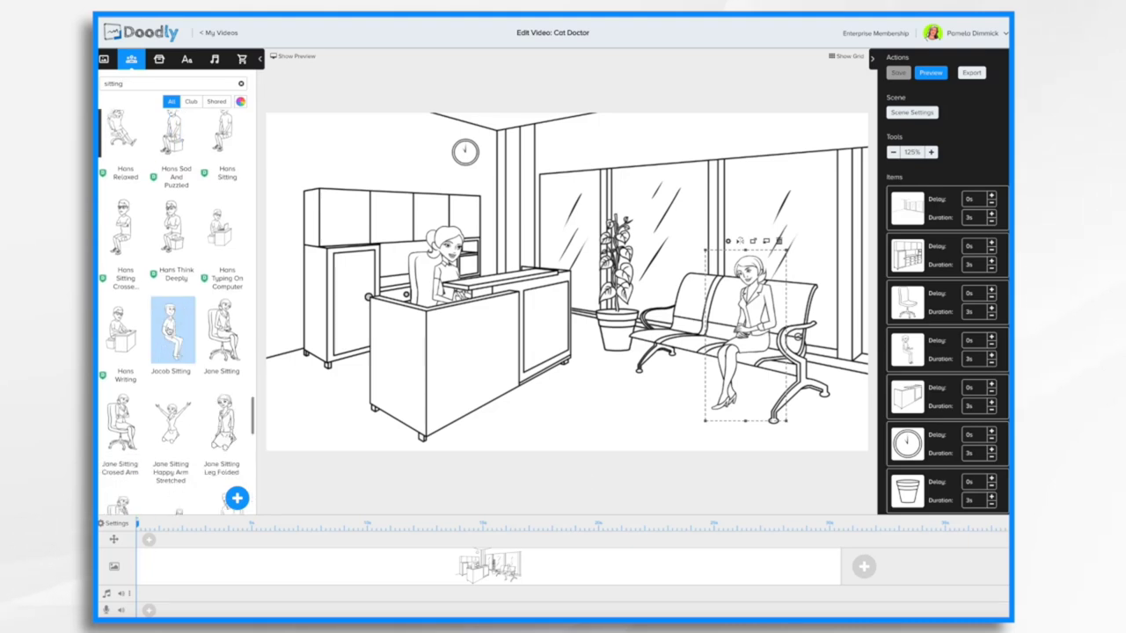
drag(171, 330, 744, 314)
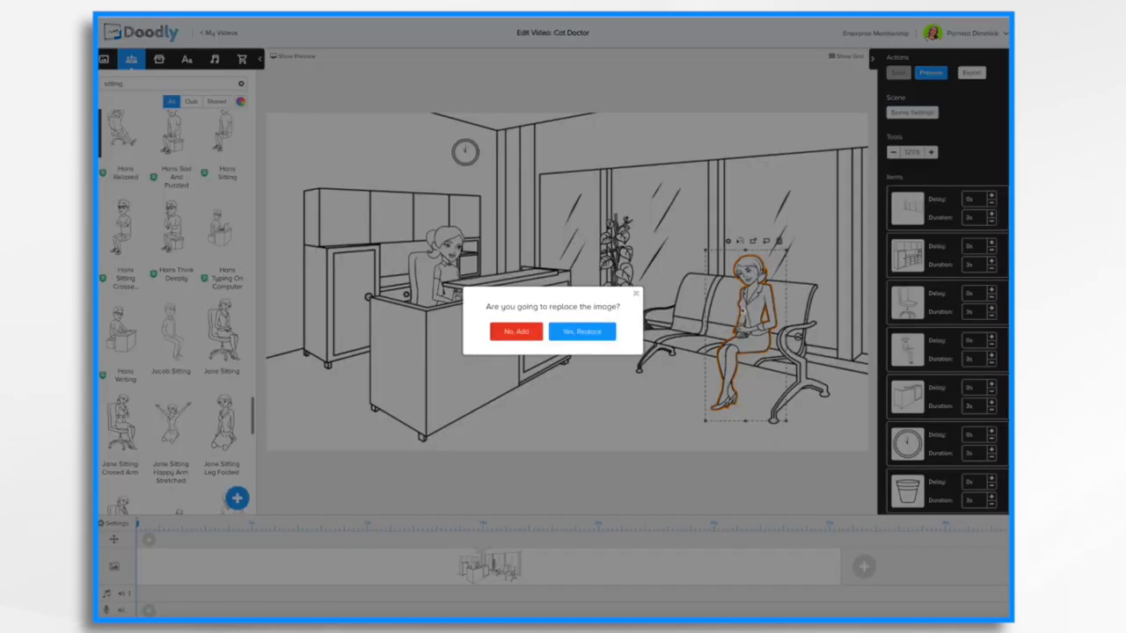
click(580, 332)
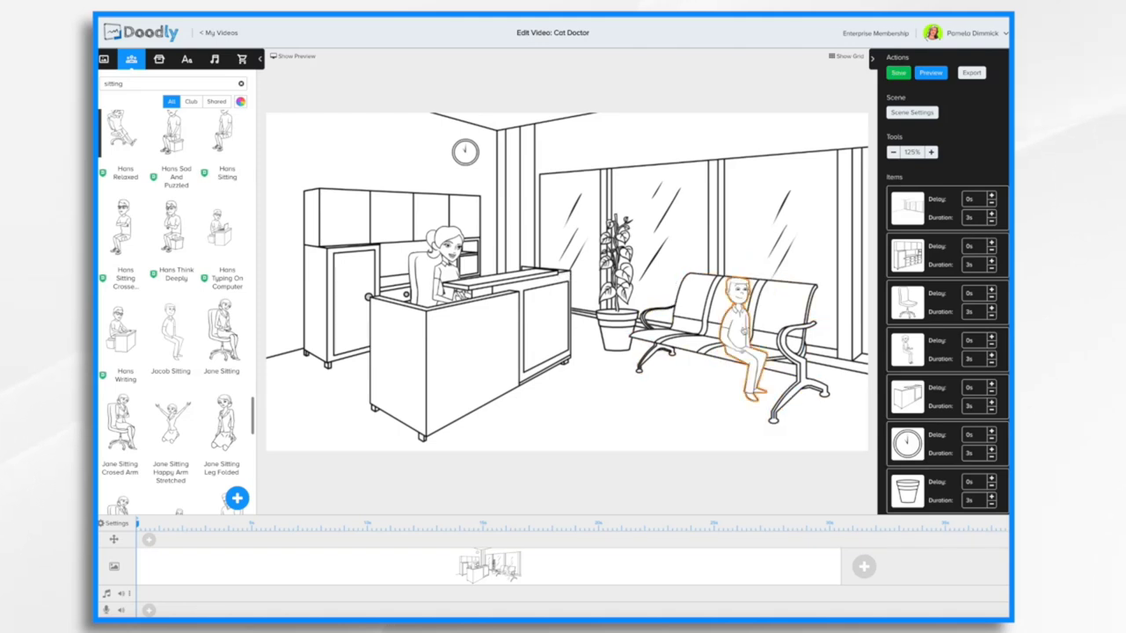
Step: Enlarge the seated man to an adult's size, flip him to face the reception desk, and position him on the bench
click(741, 329)
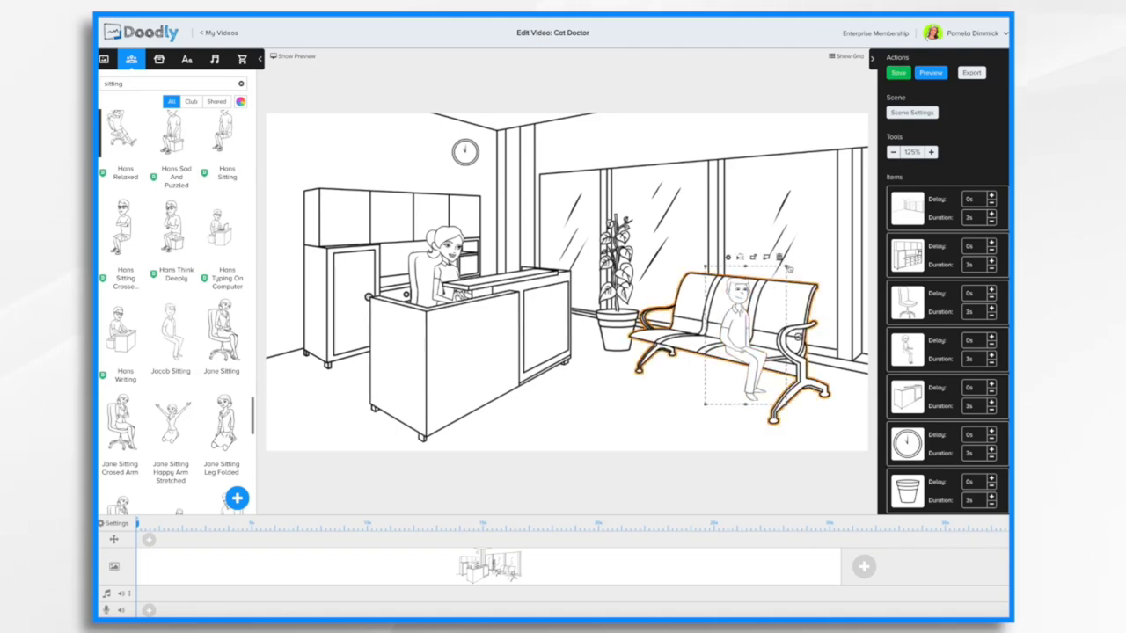
drag(786, 268, 806, 234)
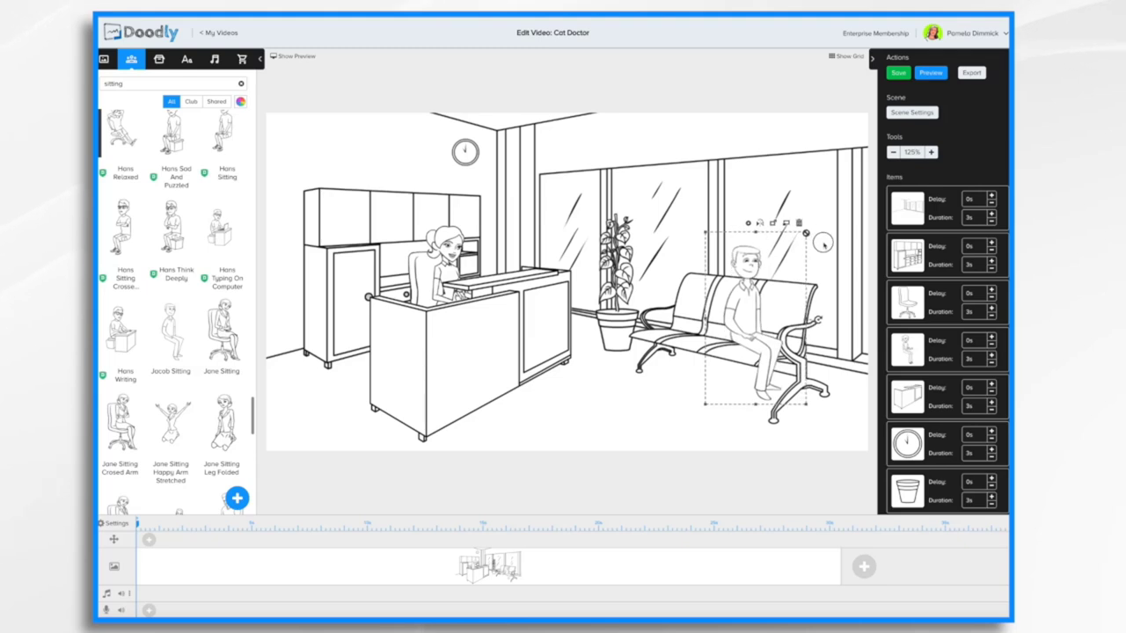
click(760, 225)
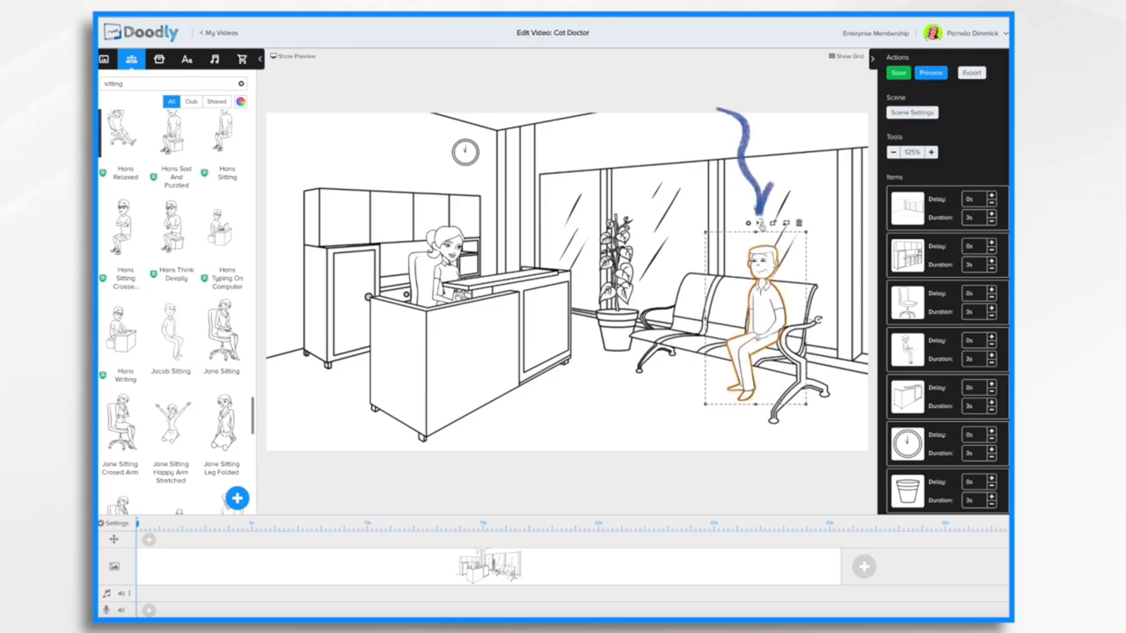
drag(765, 324, 755, 327)
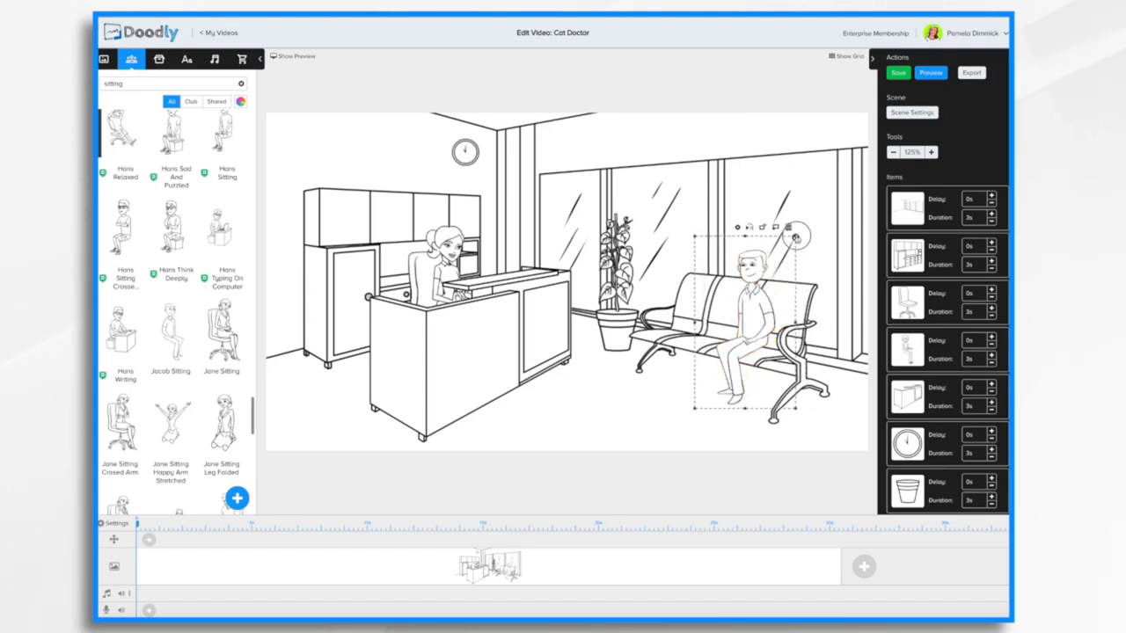
drag(796, 238, 797, 233)
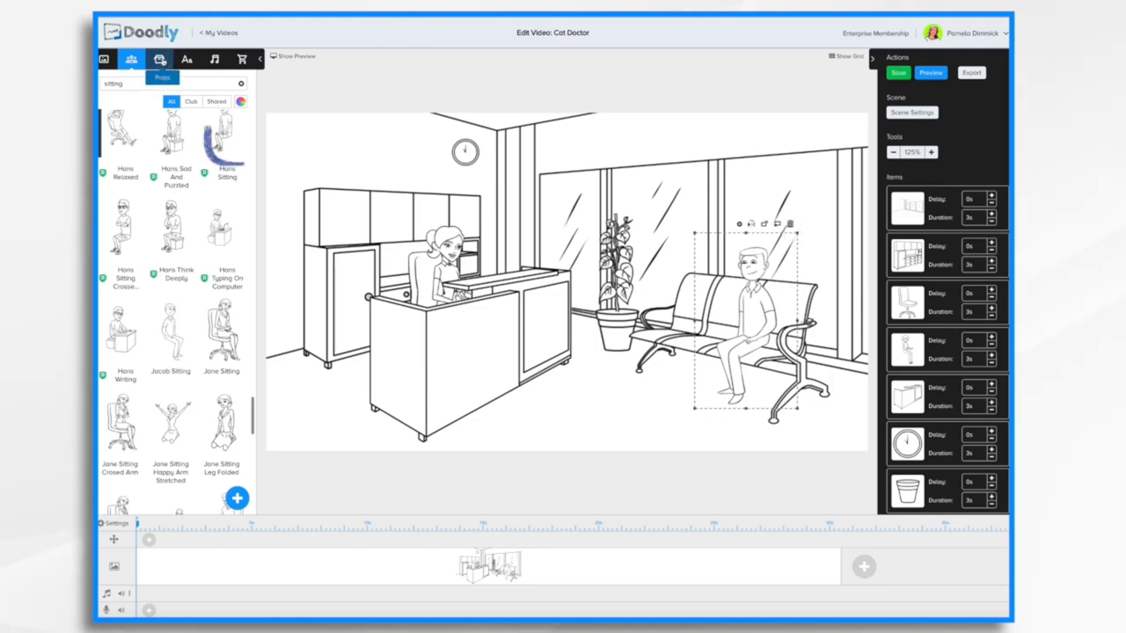
Step: Search the prop library for "cat" and add the outlined walking cat to the scene
click(159, 59)
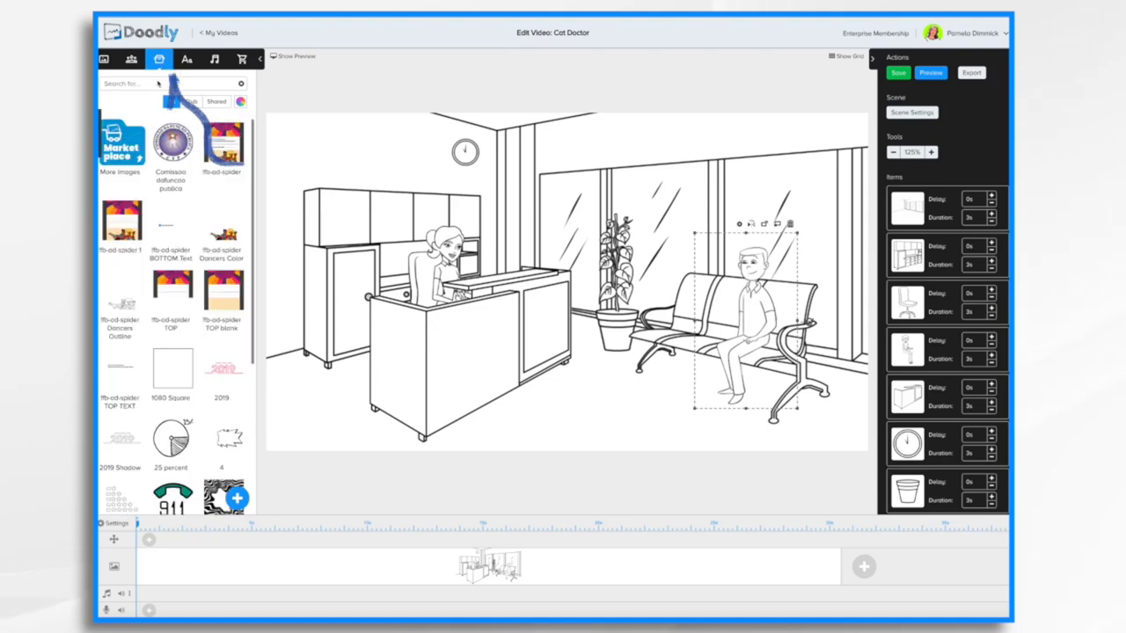
click(159, 83)
text(cat)
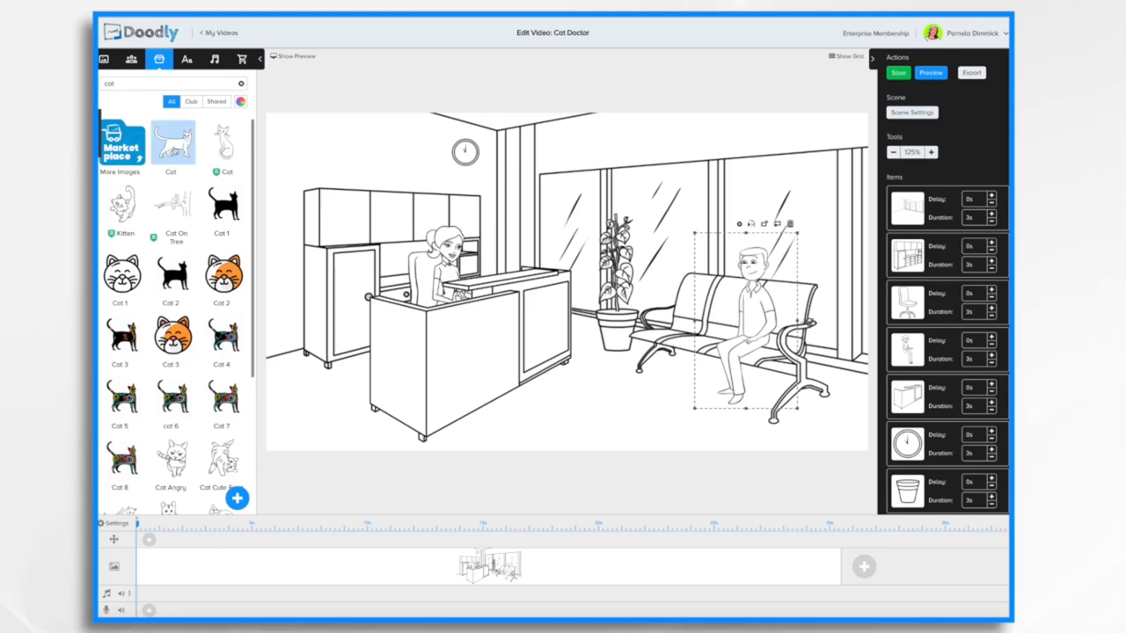
click(174, 144)
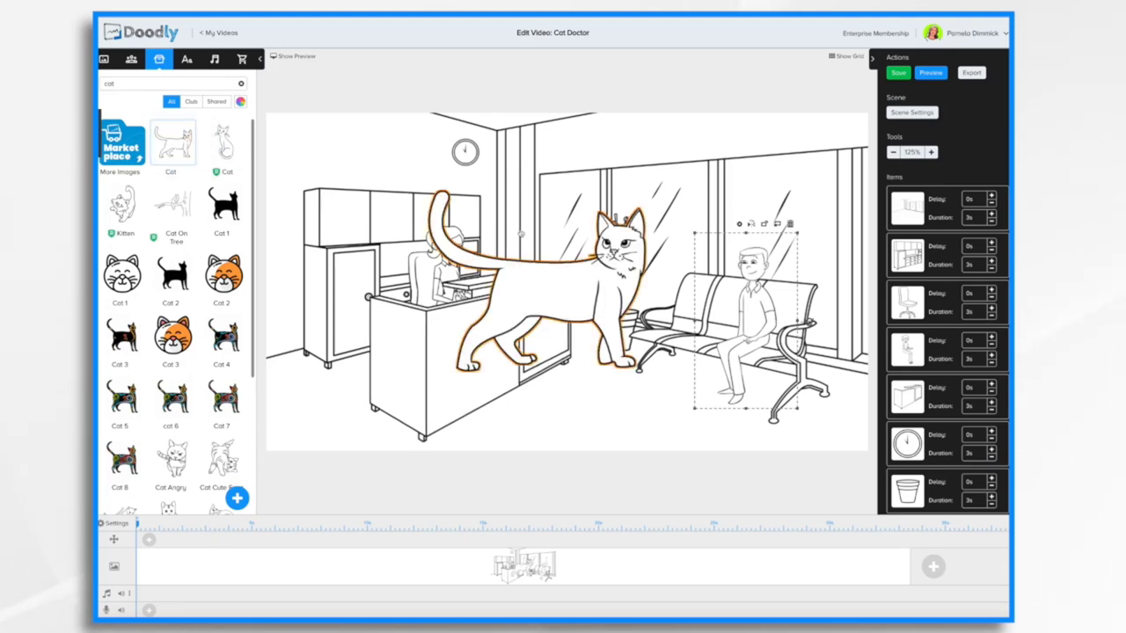
Step: Shrink the cat to less than half its size and place it on the floor beside the seated man's feet
click(570, 286)
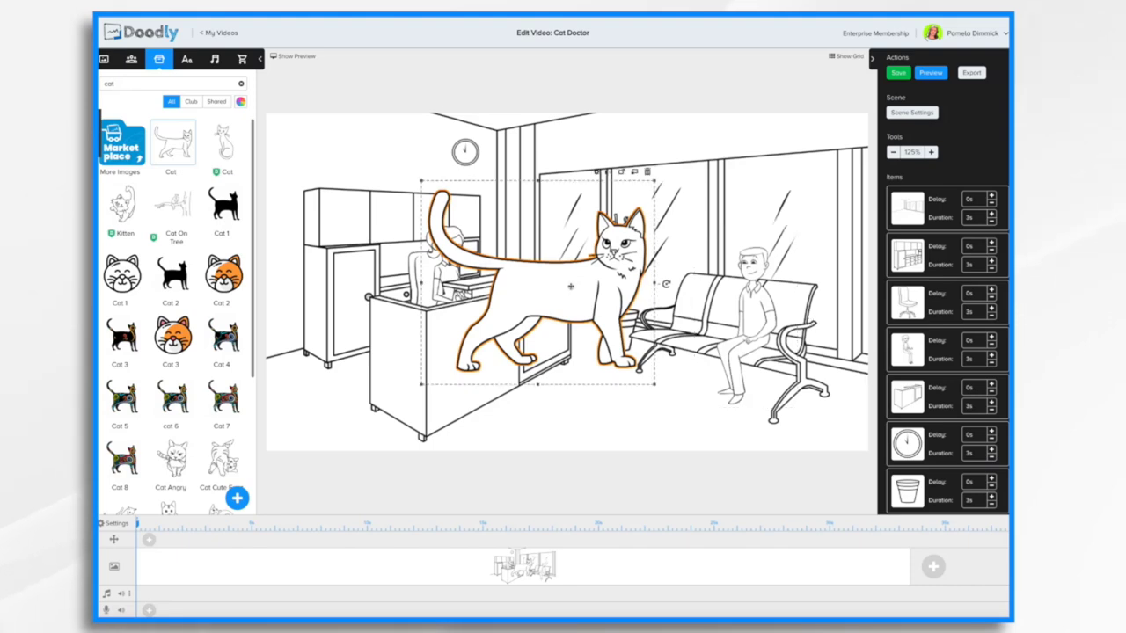
drag(570, 286, 614, 353)
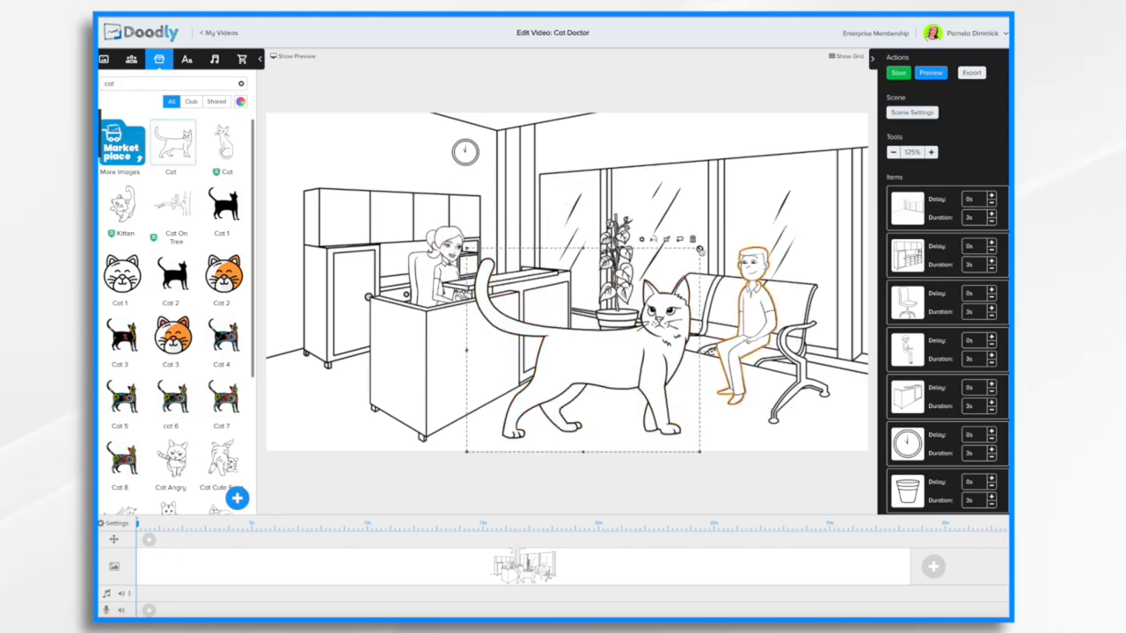
drag(700, 250, 570, 363)
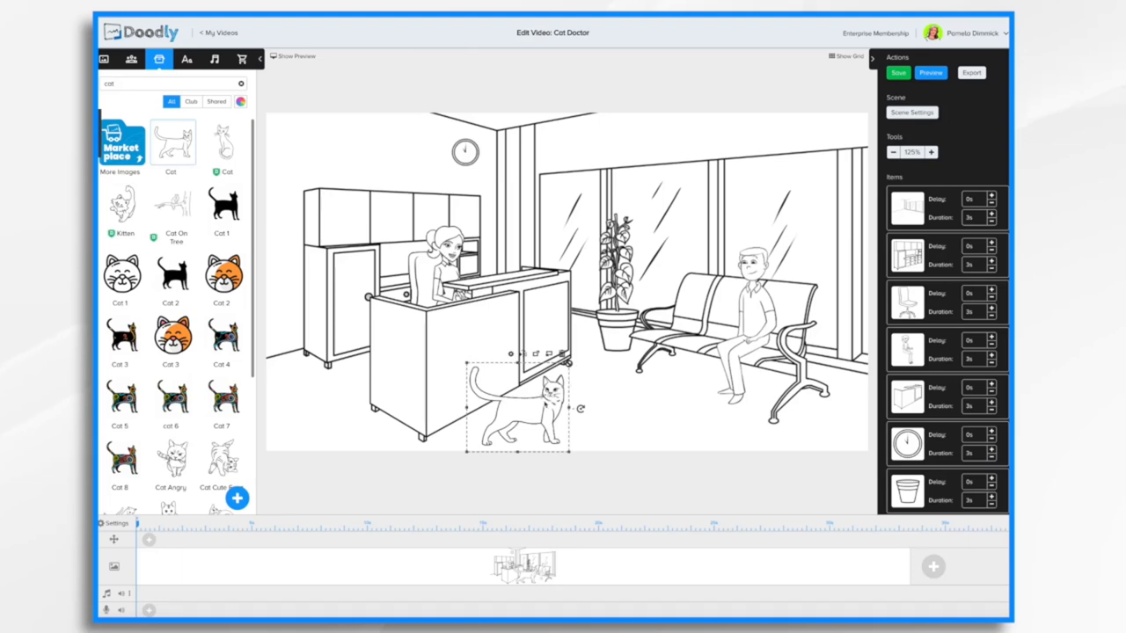
drag(534, 409, 685, 367)
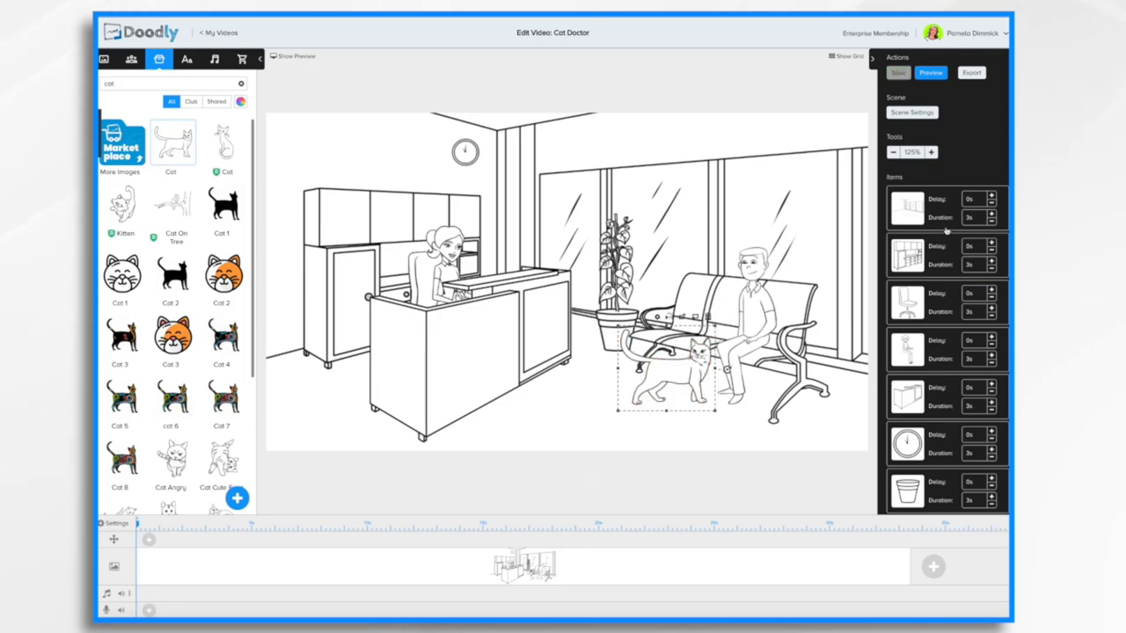
Step: Review the delay and duration of every item in the scene and preview the whole drawing animation
scroll(946, 231, down, 3)
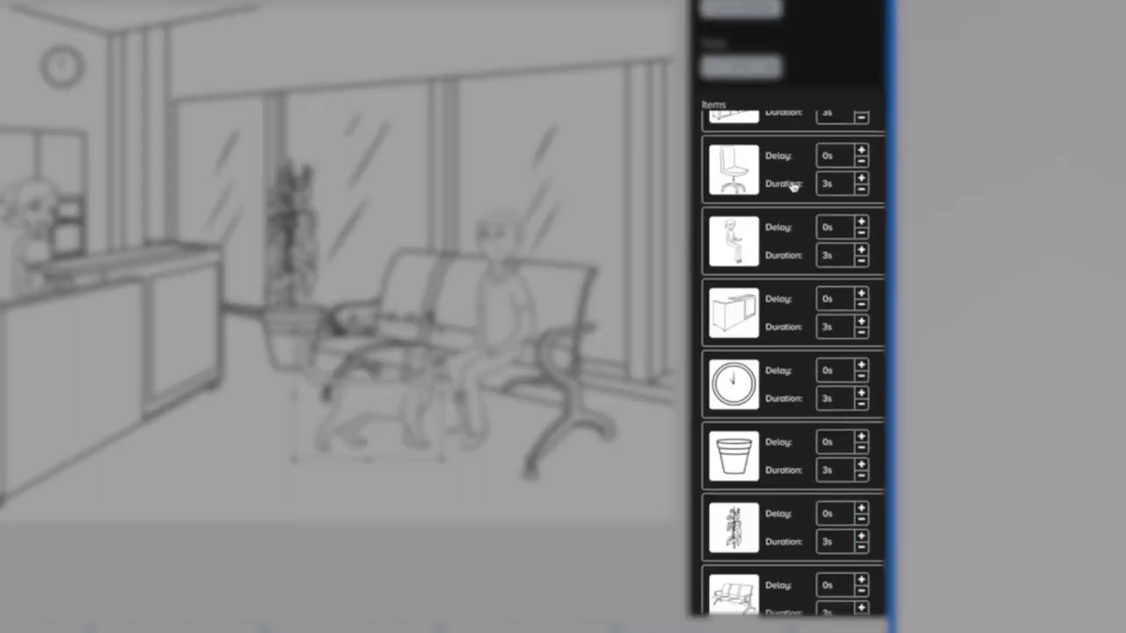
scroll(794, 185, up, 3)
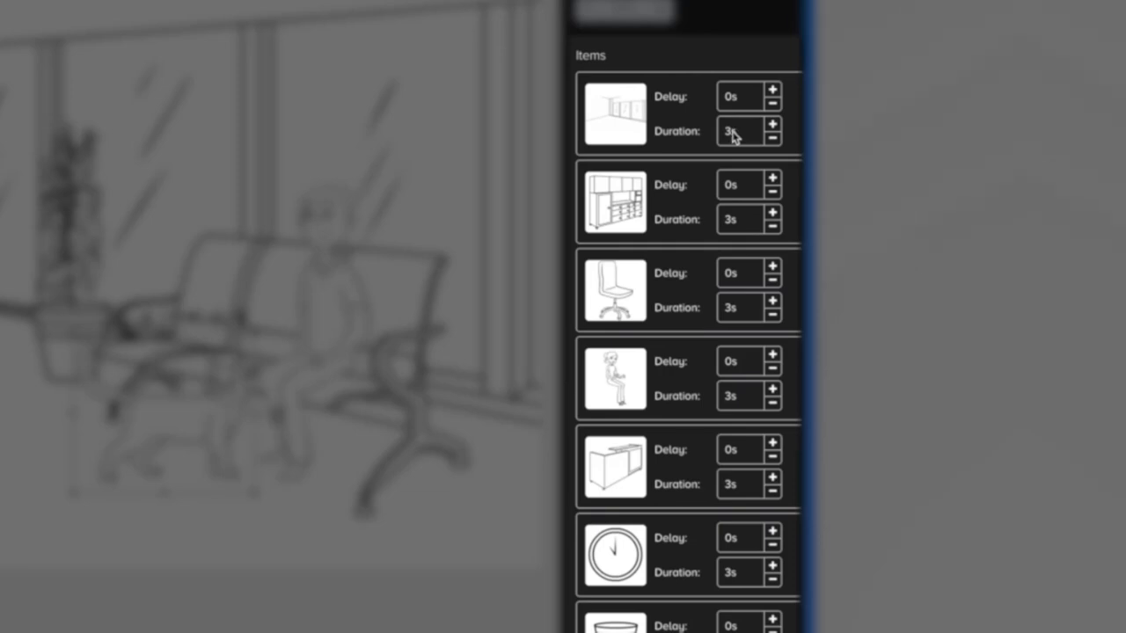
scroll(707, 275, down, 5)
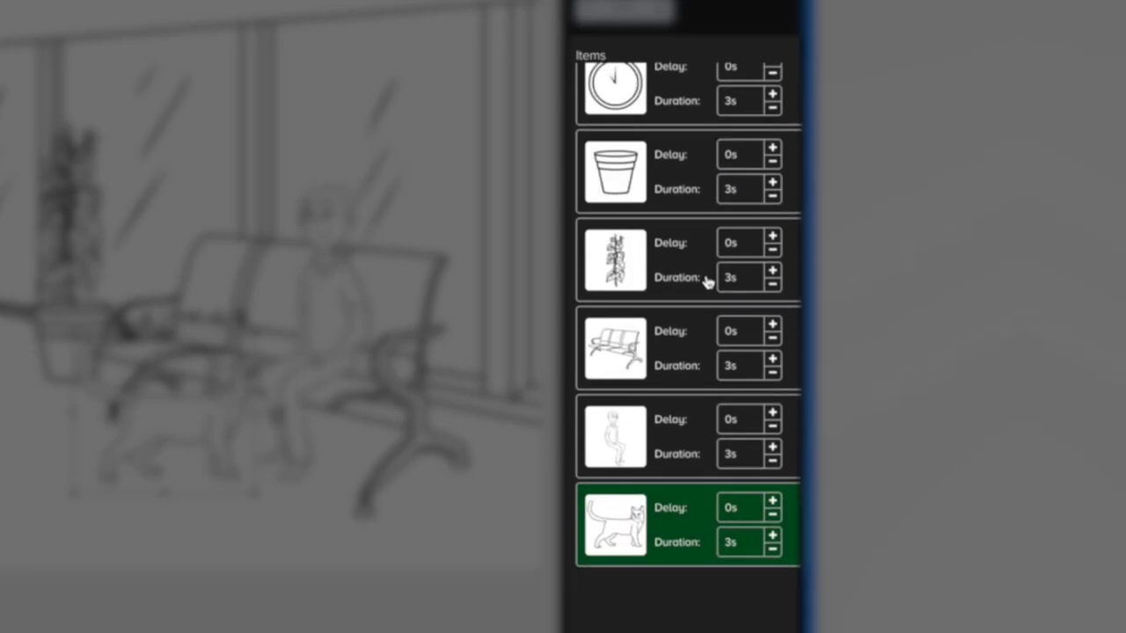
scroll(708, 282, up, 3)
scroll(706, 282, up, 2)
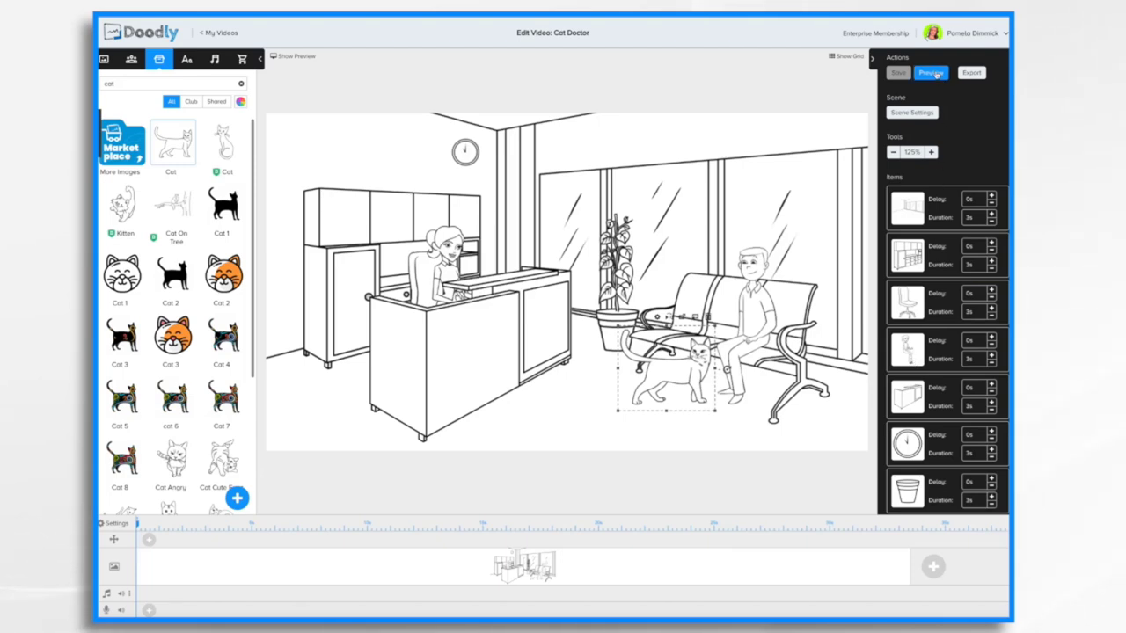
click(934, 73)
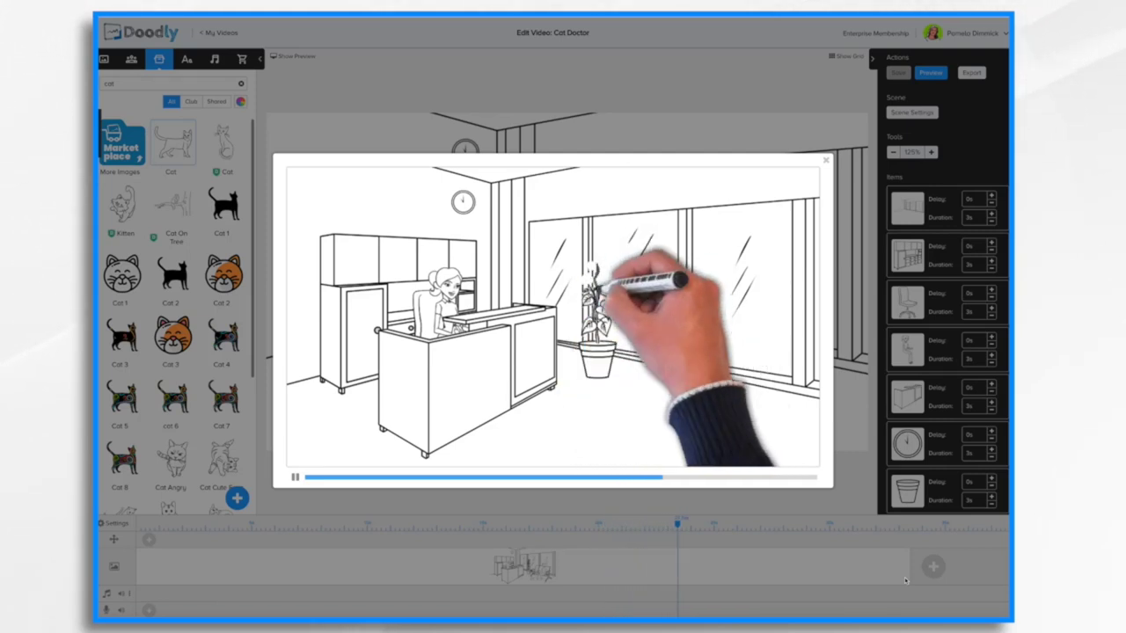
click(826, 162)
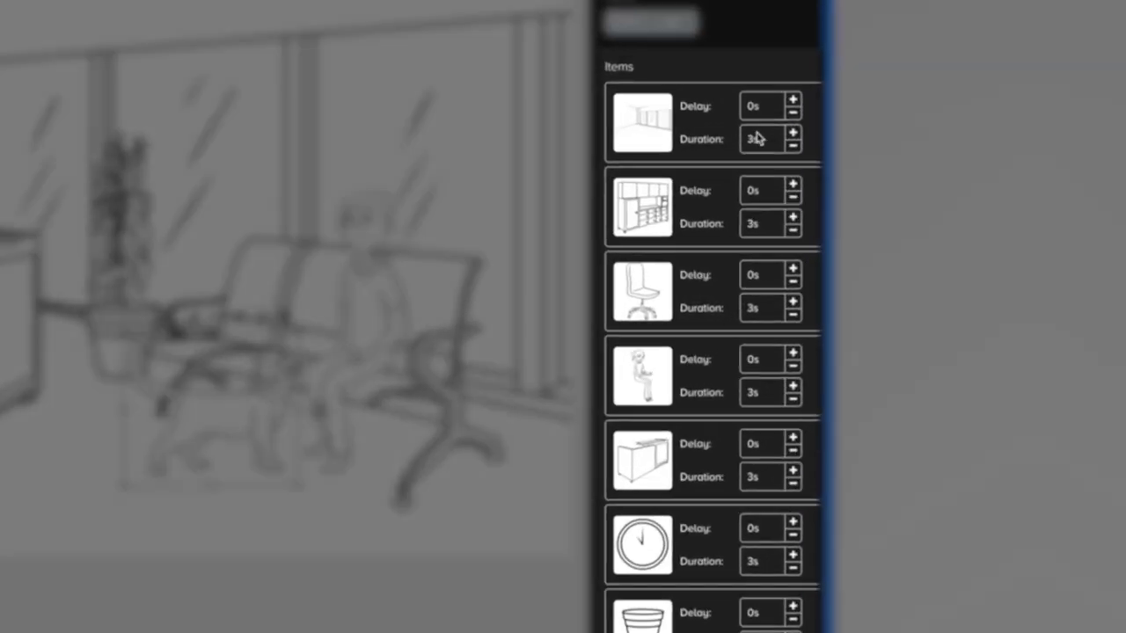
Step: Set the duration to 0 seconds for the room background, cabinets, office chair, receptionist, reception desk and wall clock
click(749, 143)
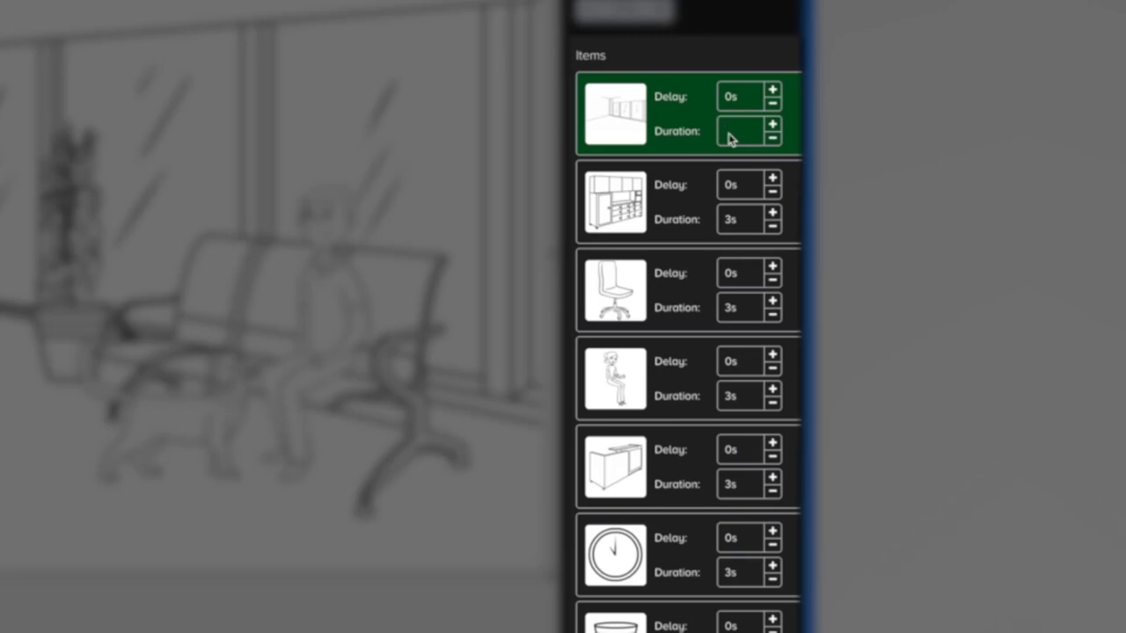
click(743, 221)
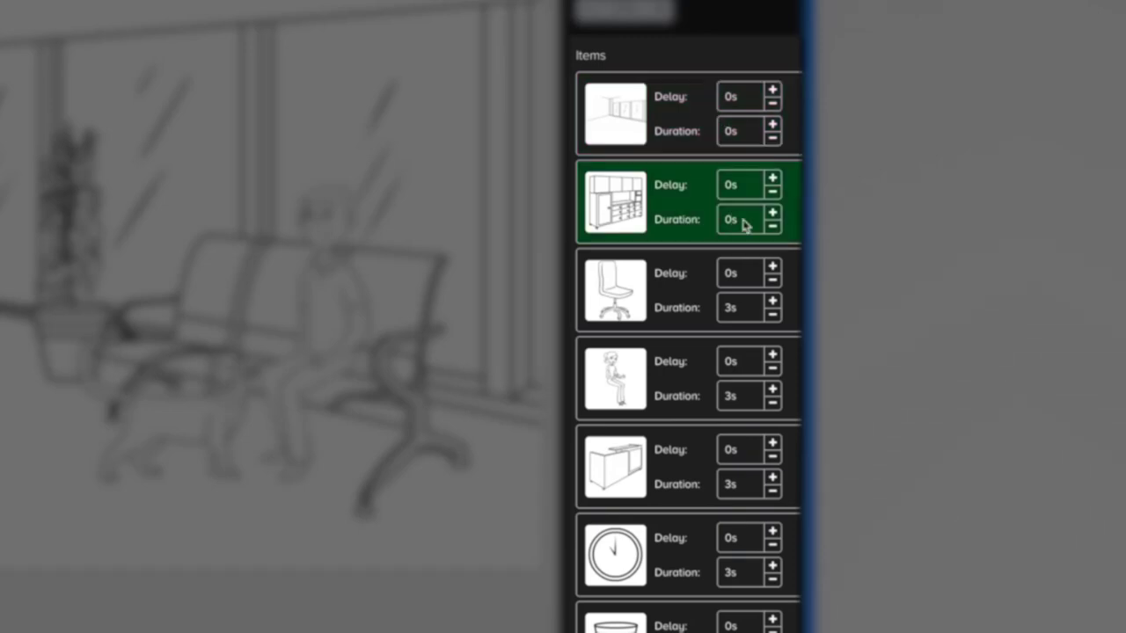
click(739, 309)
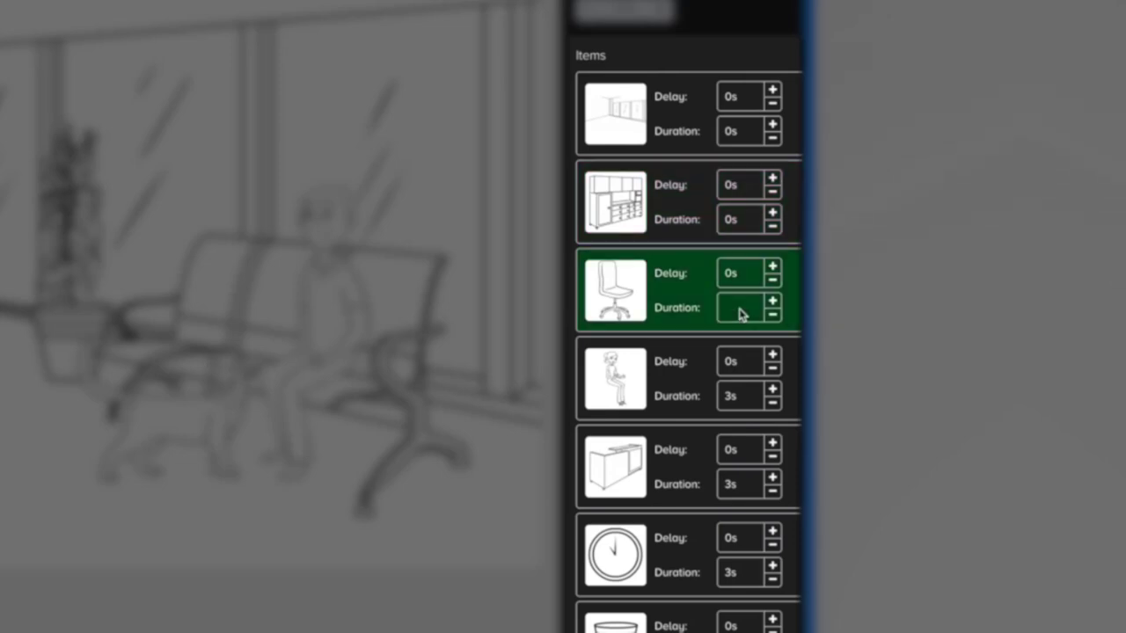
click(746, 398)
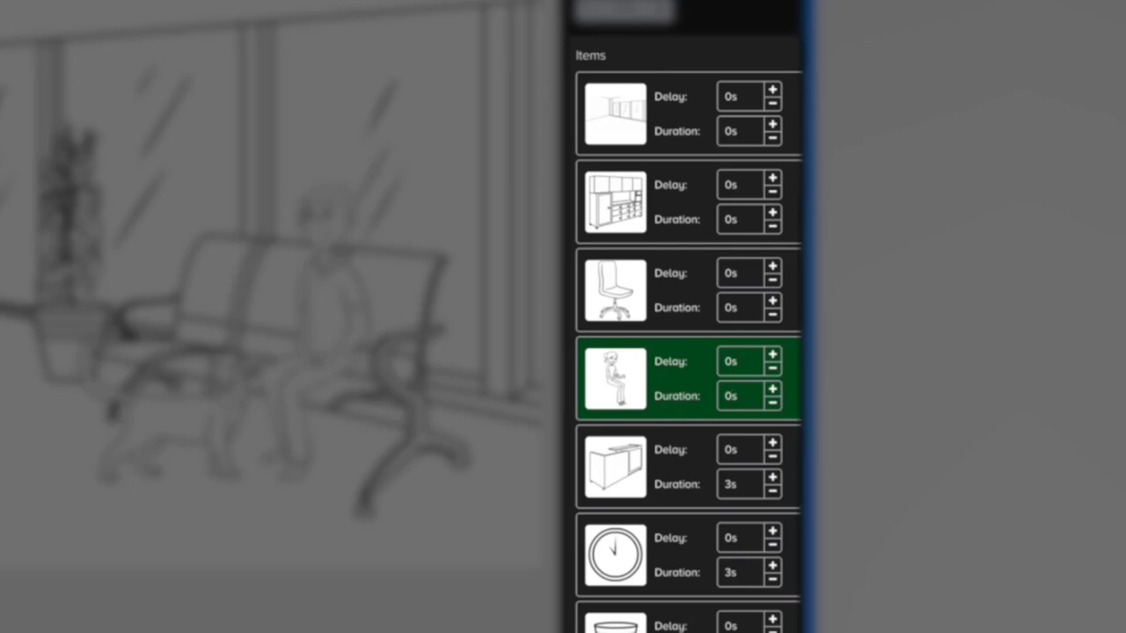
click(748, 488)
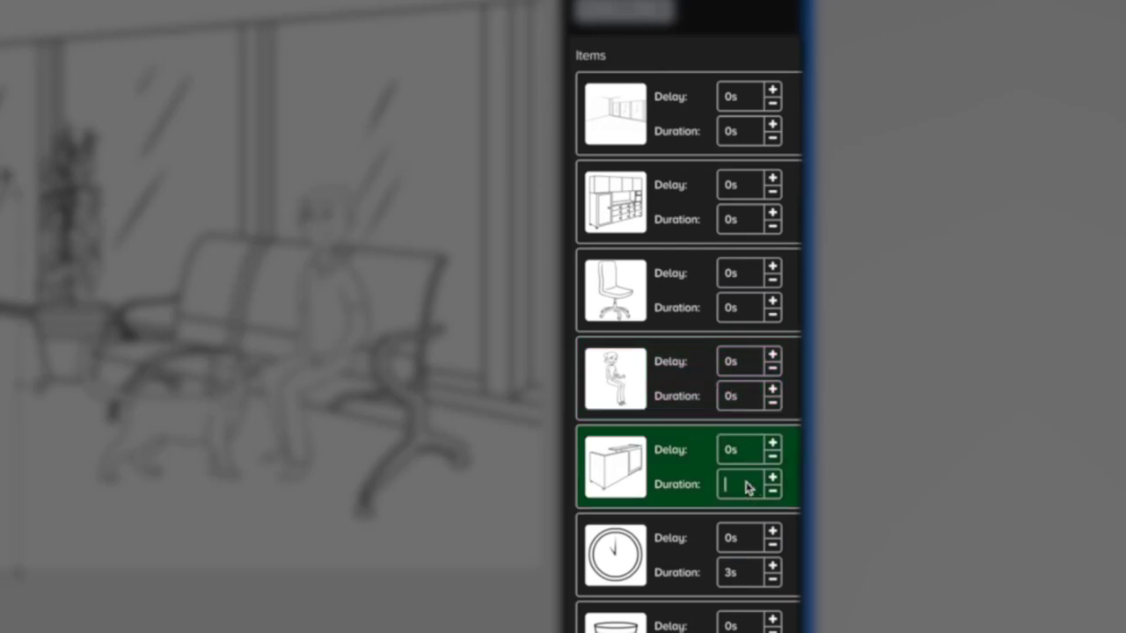
click(748, 579)
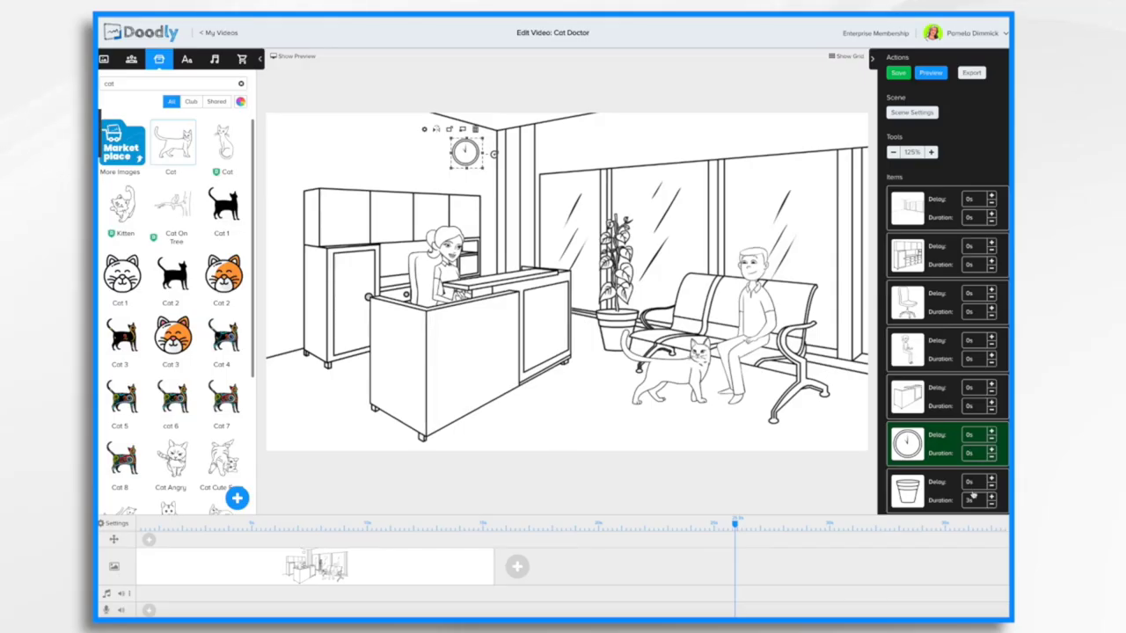
Step: Set the duration to 0 seconds for the flower pot, the climbing plant and the waiting bench
click(974, 500)
text(0)
key(Return)
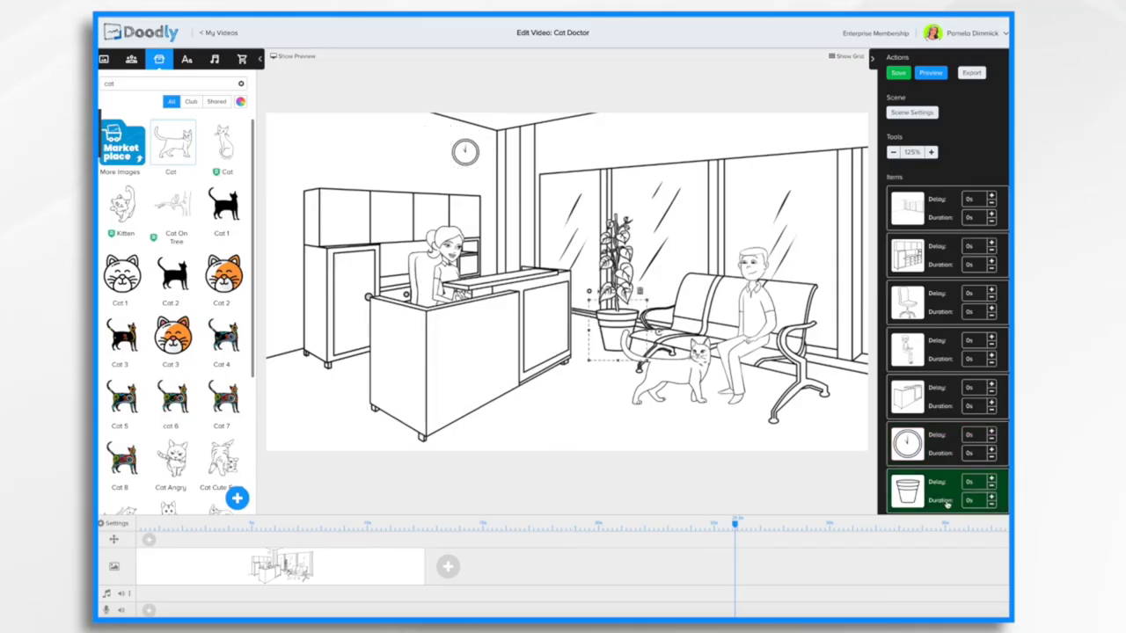
scroll(971, 452, down, 3)
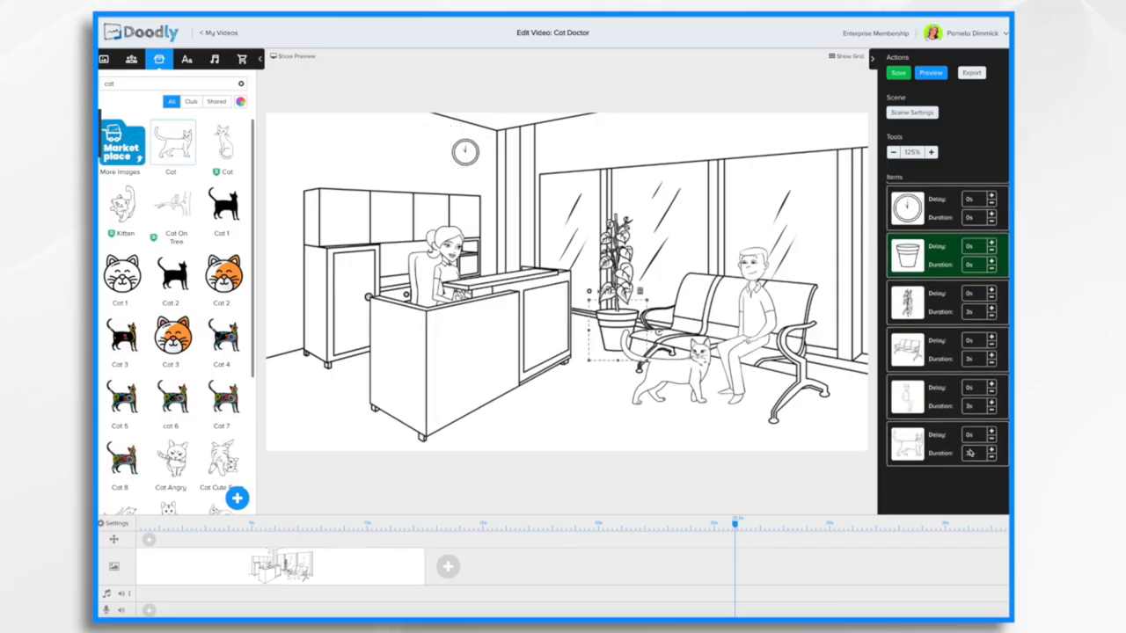
click(973, 297)
text(0)
key(Return)
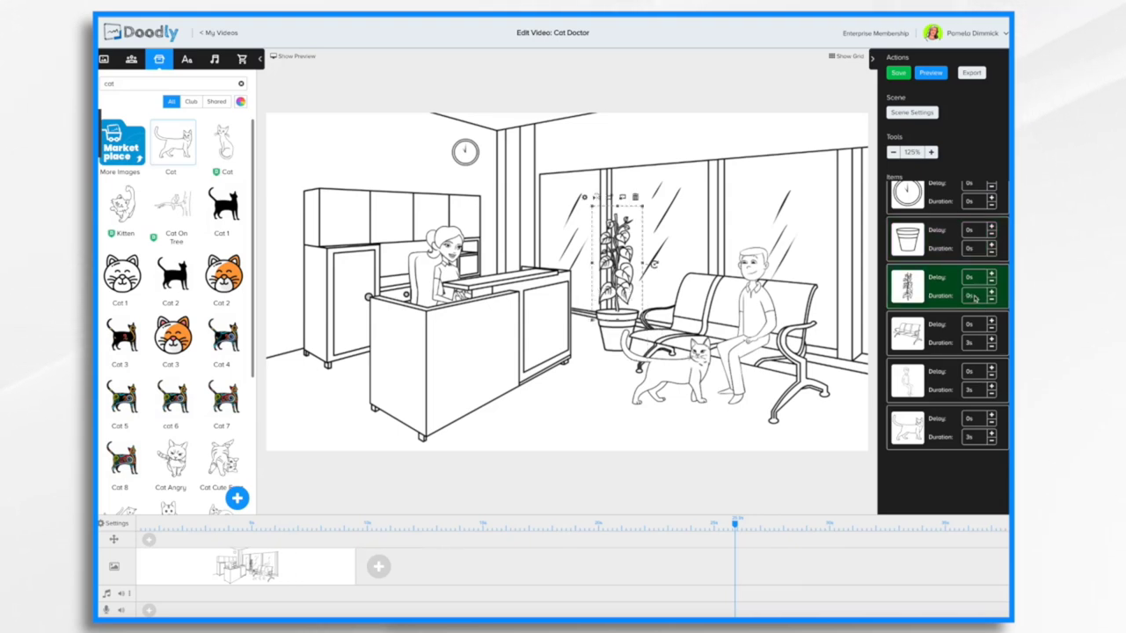
click(978, 348)
text(0)
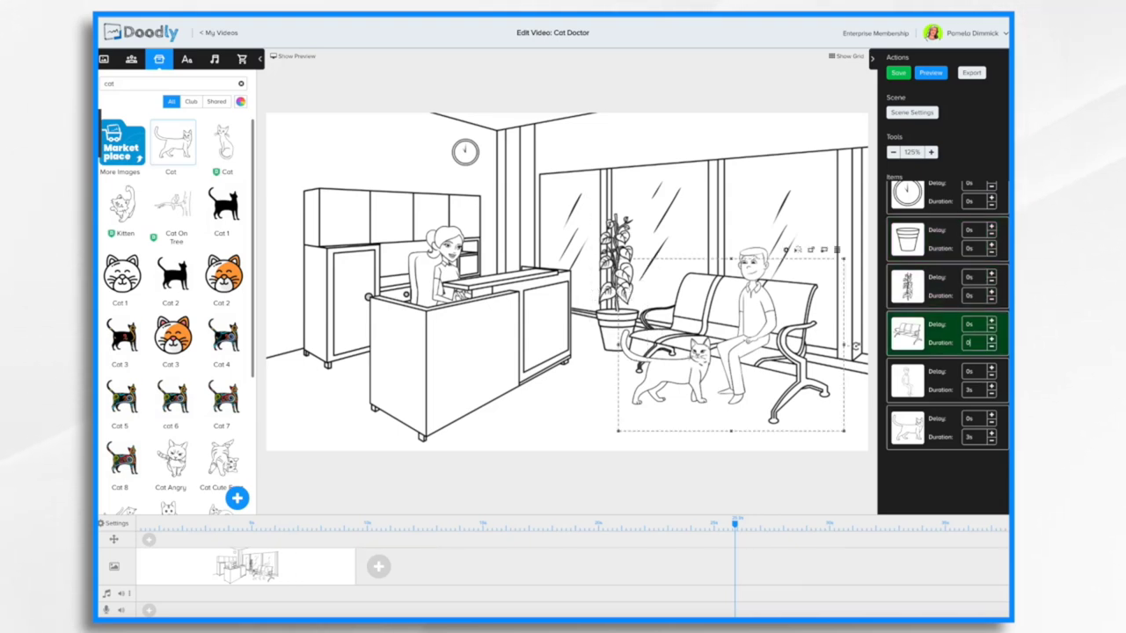
key(Return)
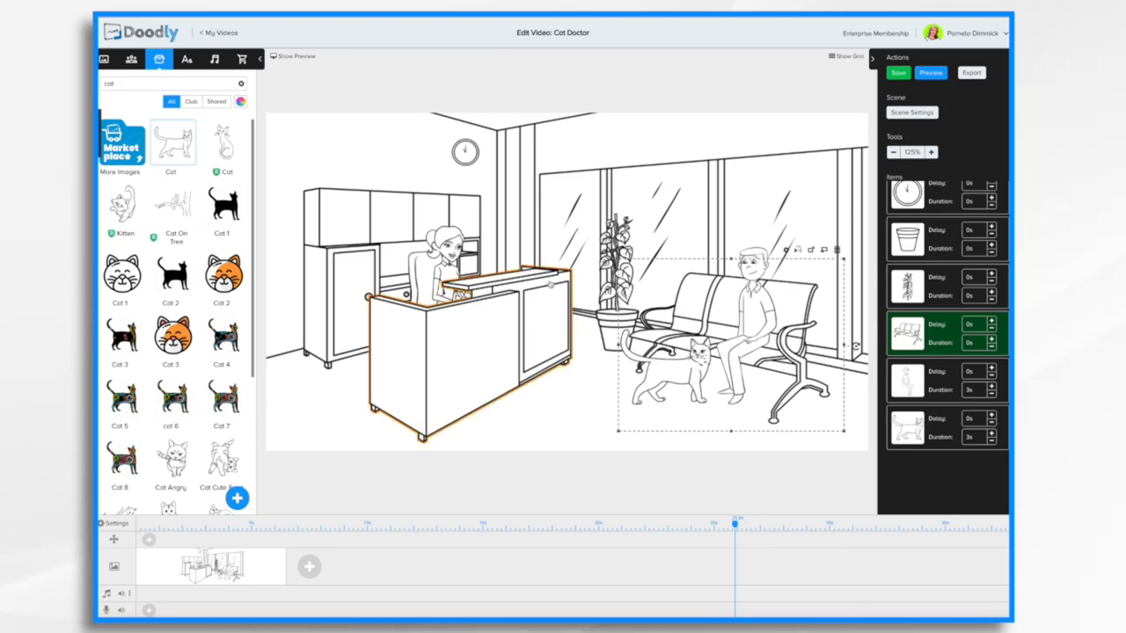
Step: Save the video and preview the reception scene with the shortened durations
key(ctrl+s)
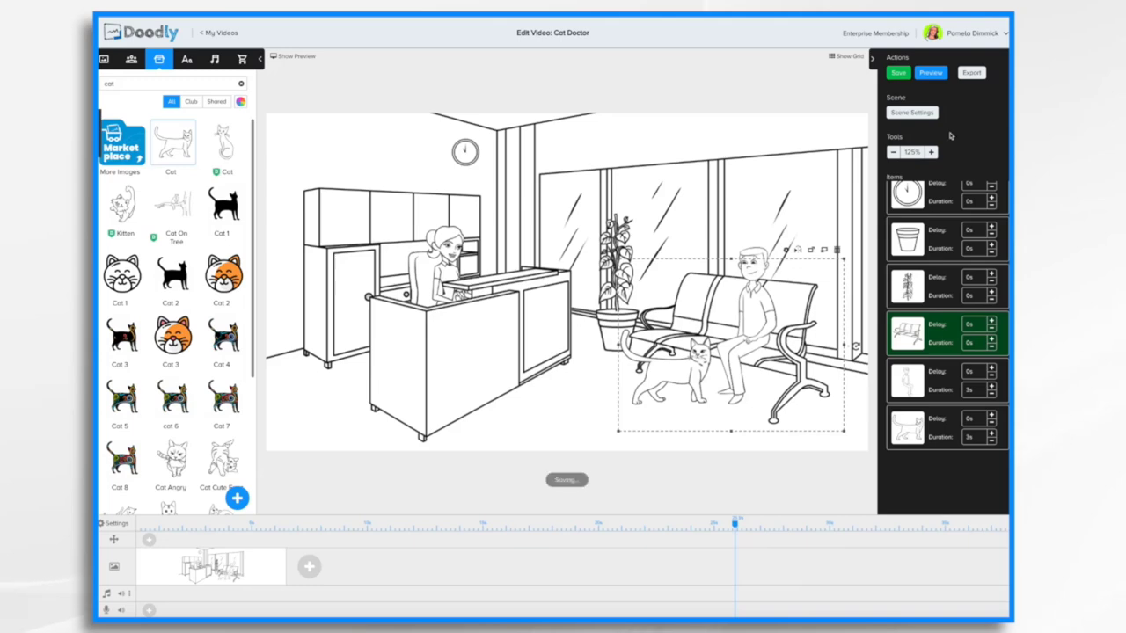
click(930, 73)
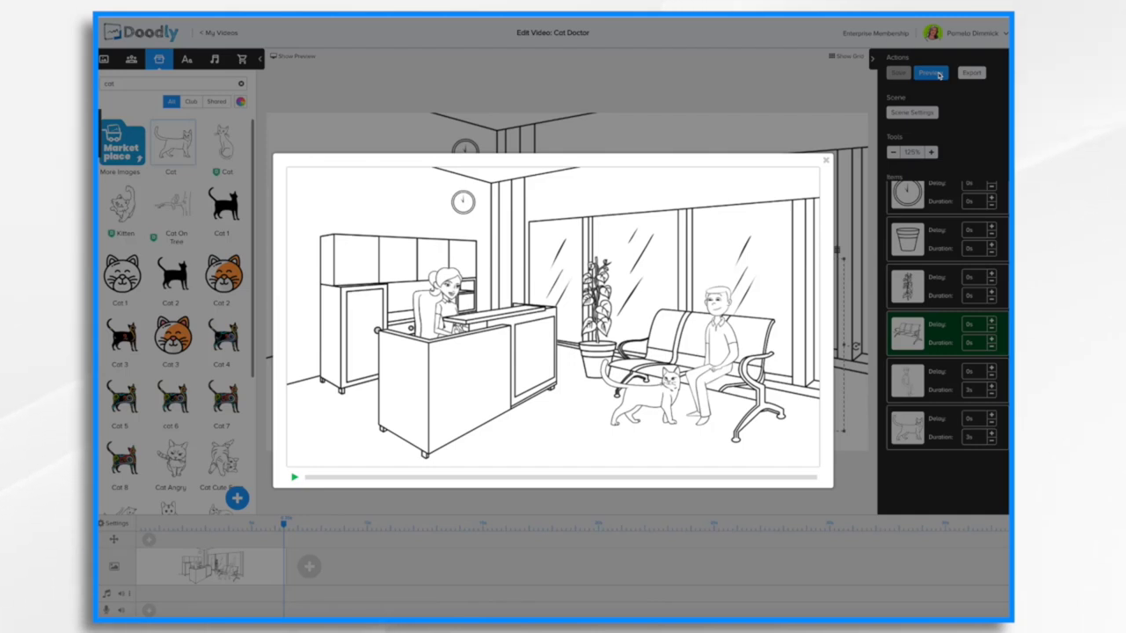
click(825, 160)
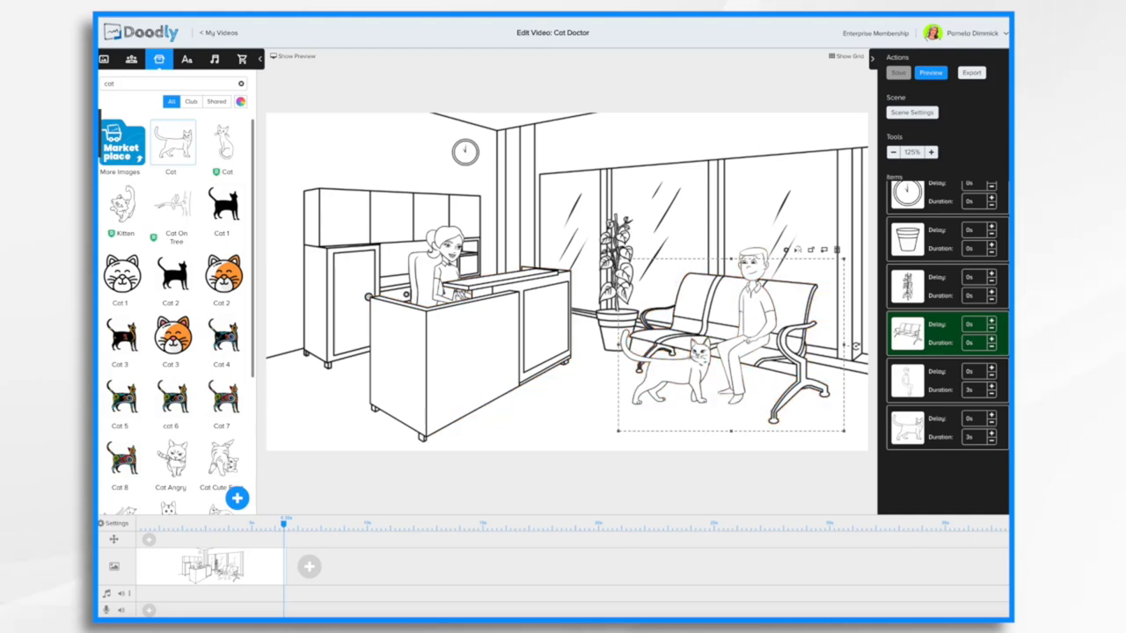
Step: Search the character library for "doctor" and add "Luciana Veterinarian" to the scene without replacing an existing image
click(131, 59)
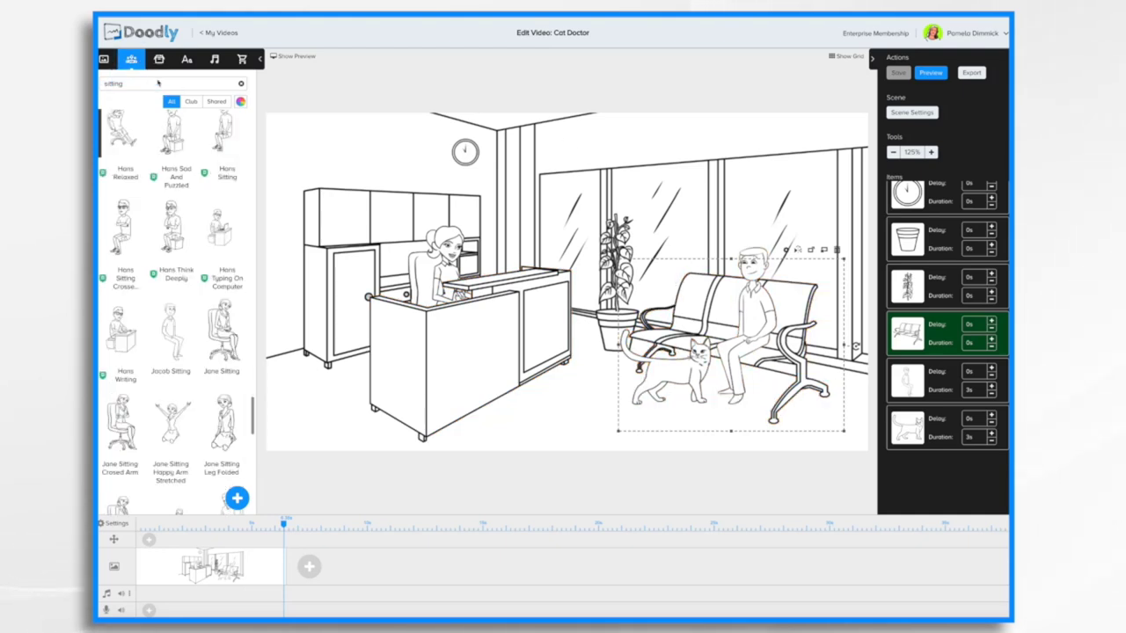
key(BackSpace)
key(BackSpace)
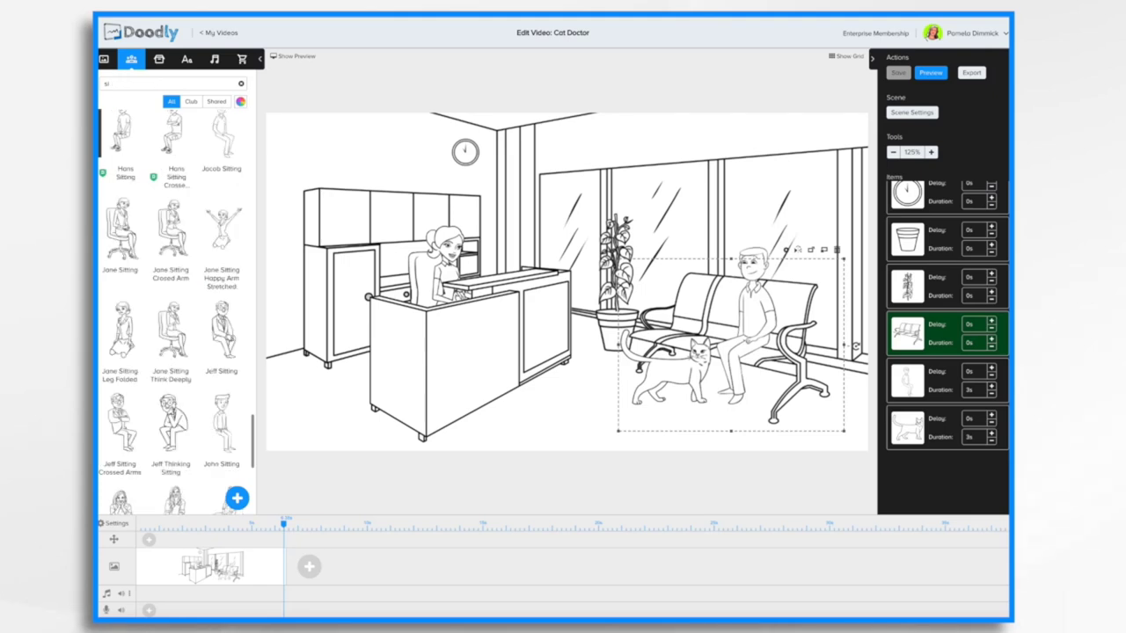
text(doctor)
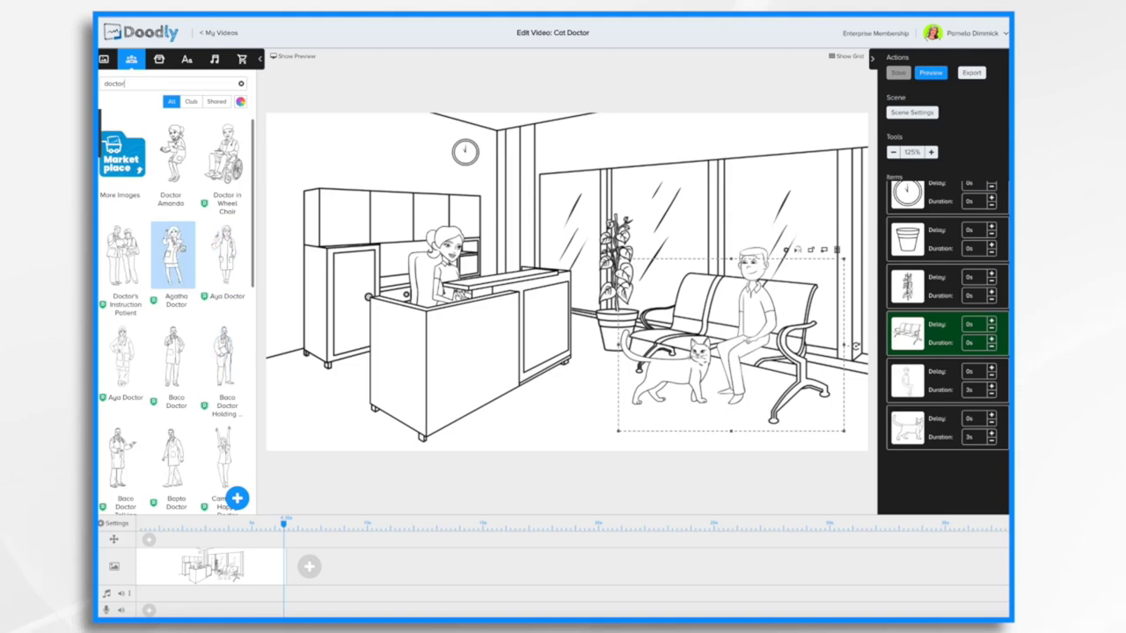
scroll(176, 264, down, 3)
scroll(205, 317, down, 5)
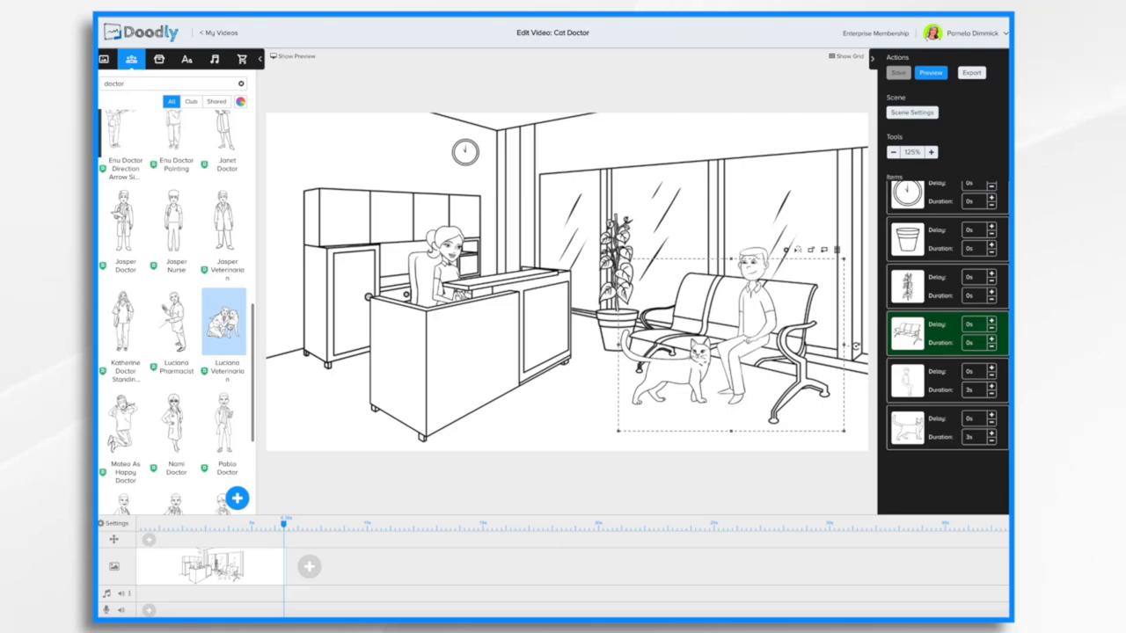
drag(224, 321, 361, 345)
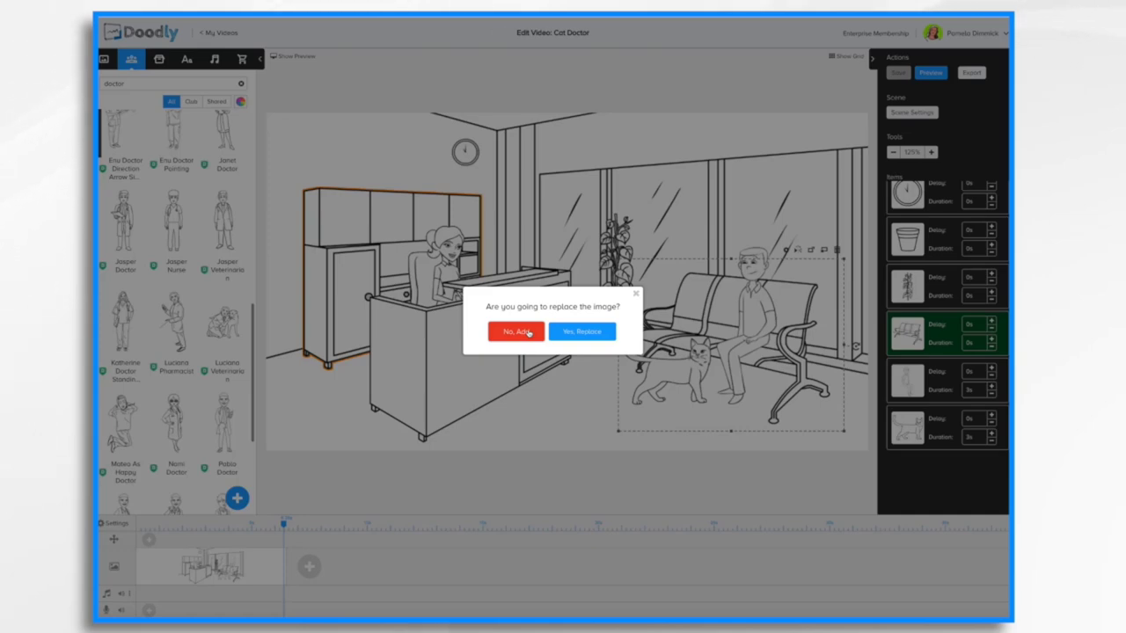
click(517, 332)
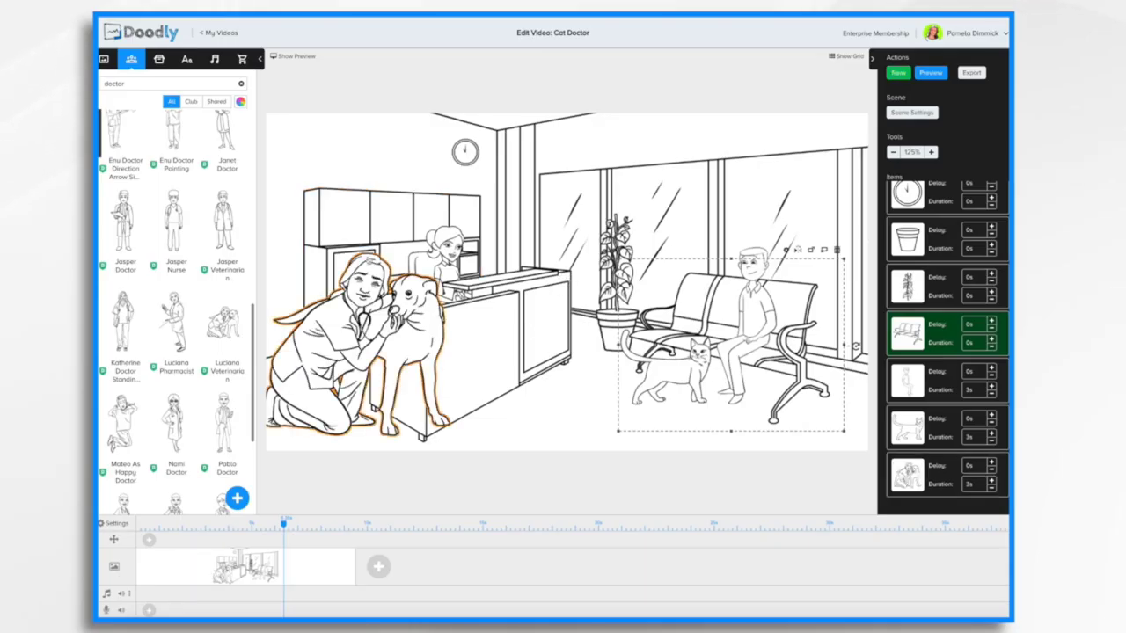
Step: Shrink the veterinarian with the dog to about three quarters of its size and place it in front of the reception desk
drag(368, 328, 500, 337)
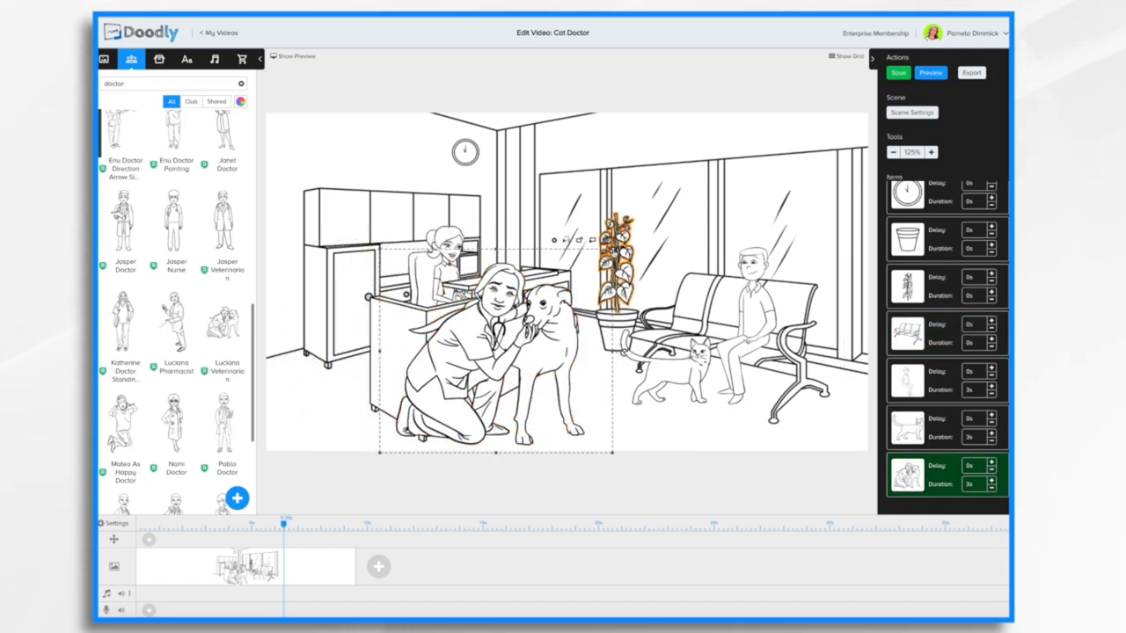
drag(612, 249, 553, 299)
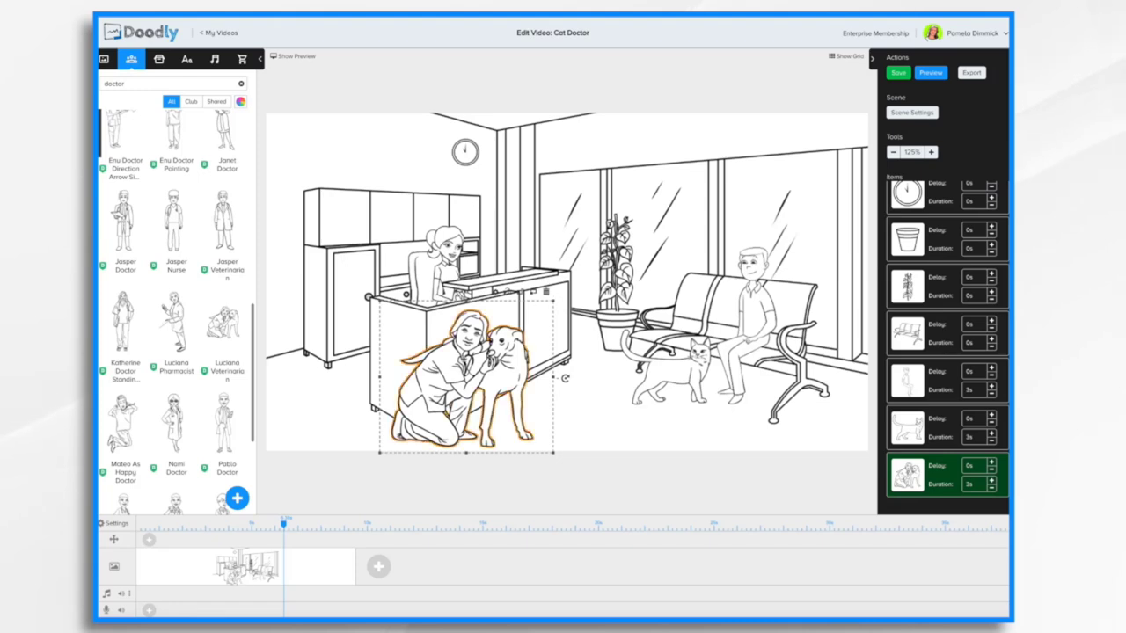
drag(466, 378, 531, 370)
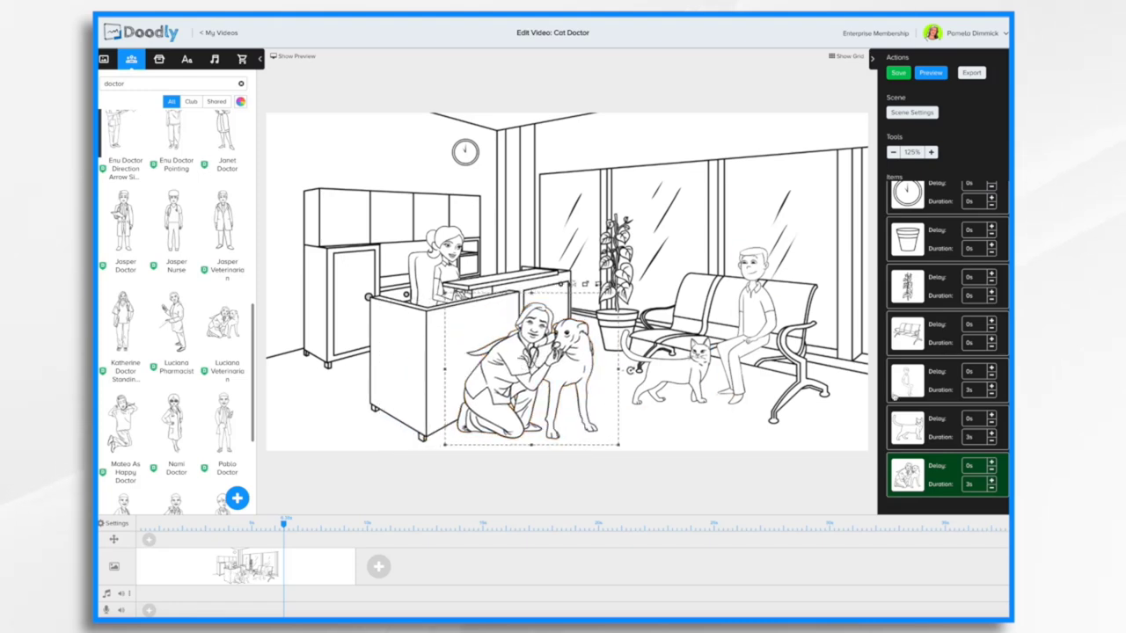
Step: Set the veterinarian item's delay to 5 seconds and preview the scene
scroll(936, 431, down, 1)
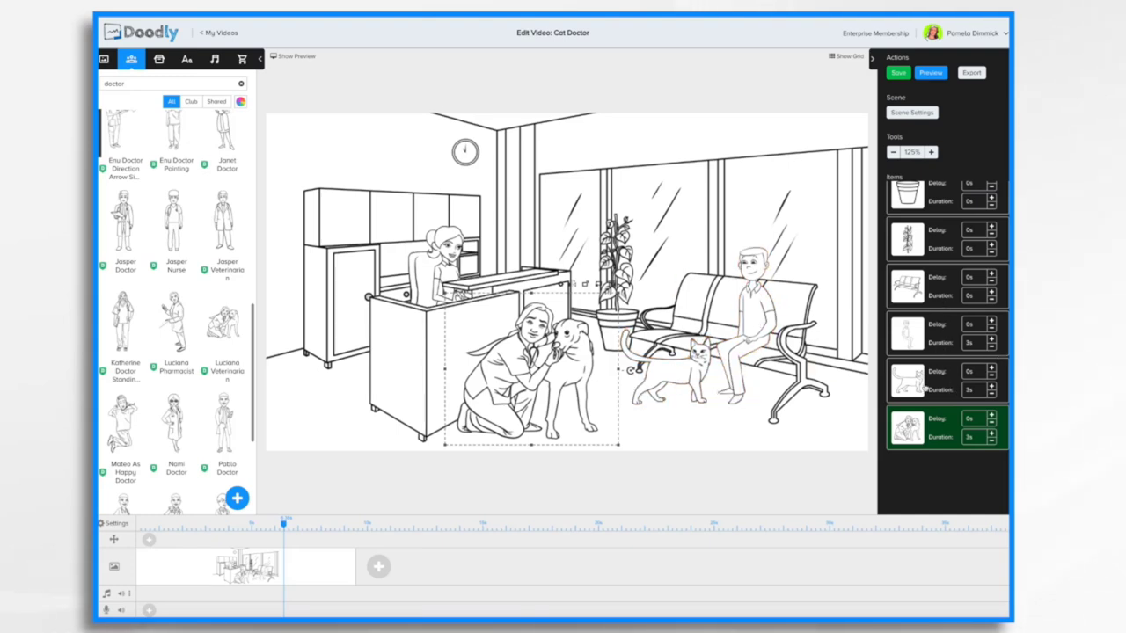
click(969, 419)
text(5)
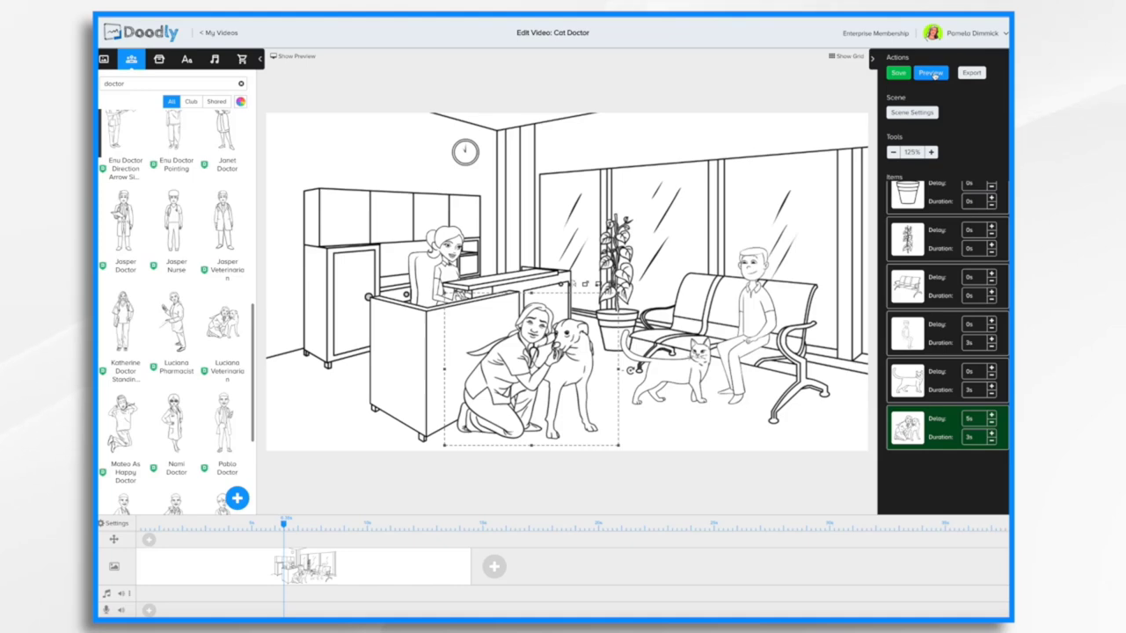
click(933, 73)
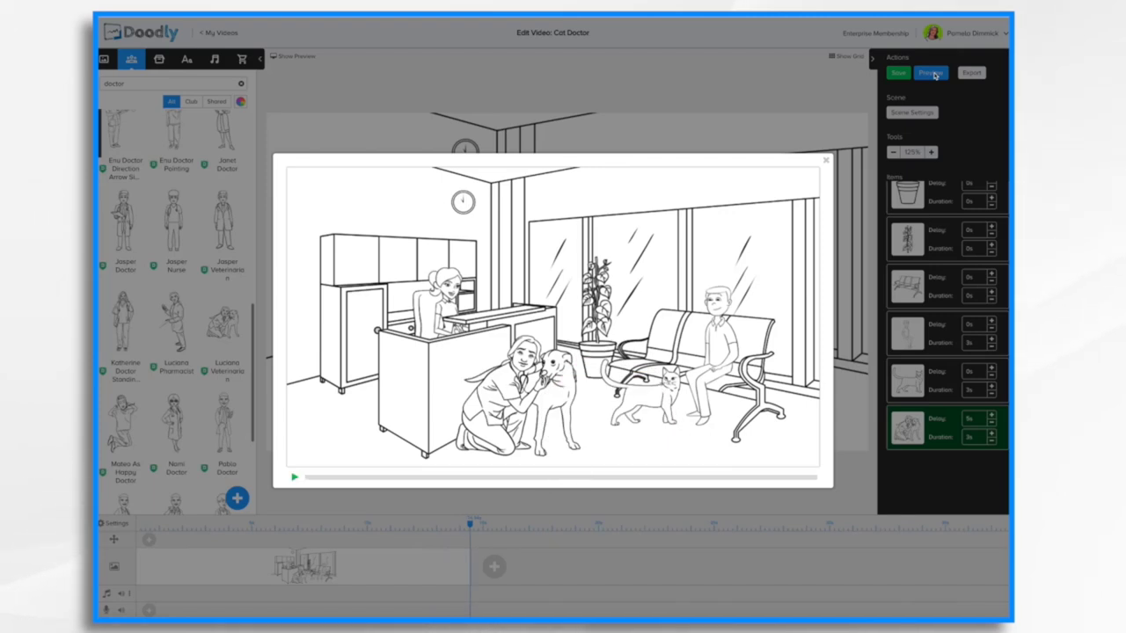
key(Escape)
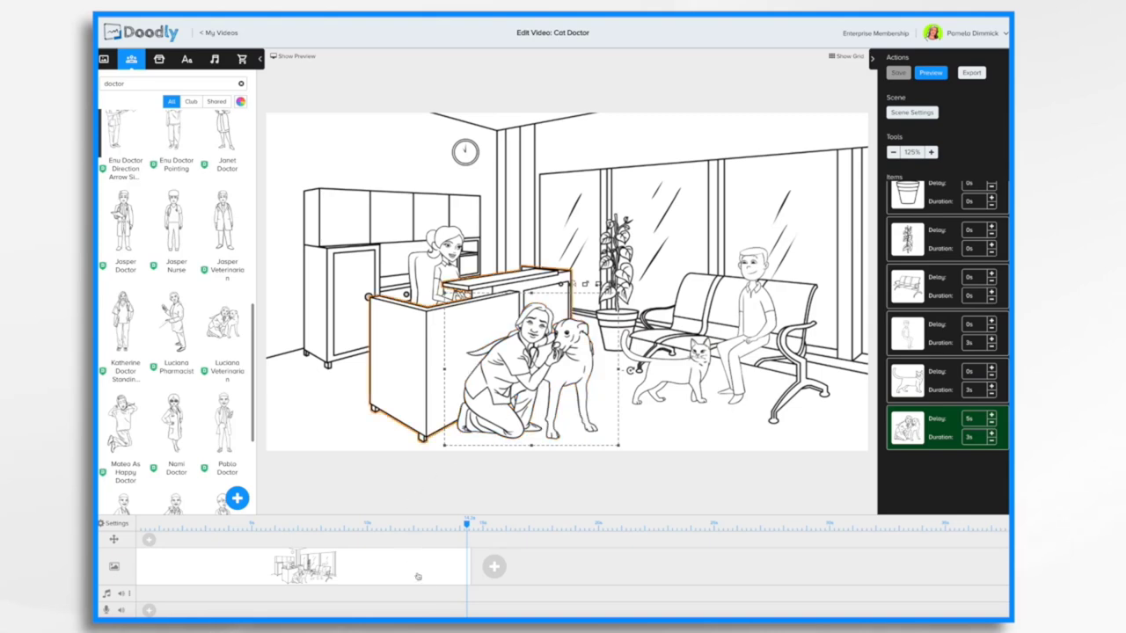
Step: Add a new blank scene after the reception scene and place the "Luciana Pharmacist" character in its left half
click(495, 570)
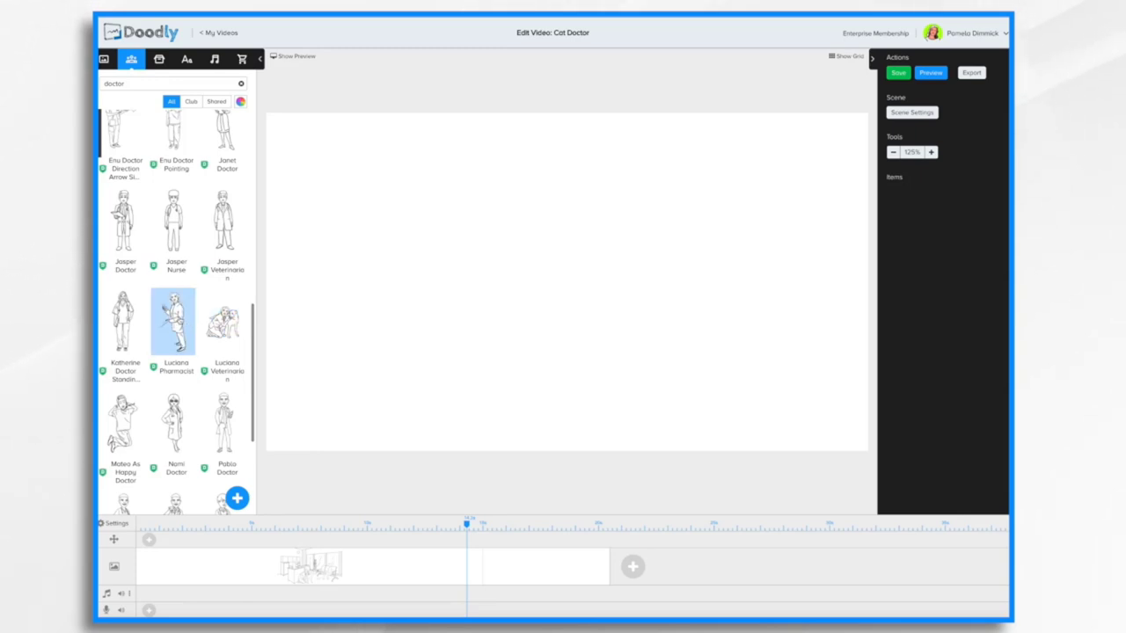
drag(174, 321, 437, 314)
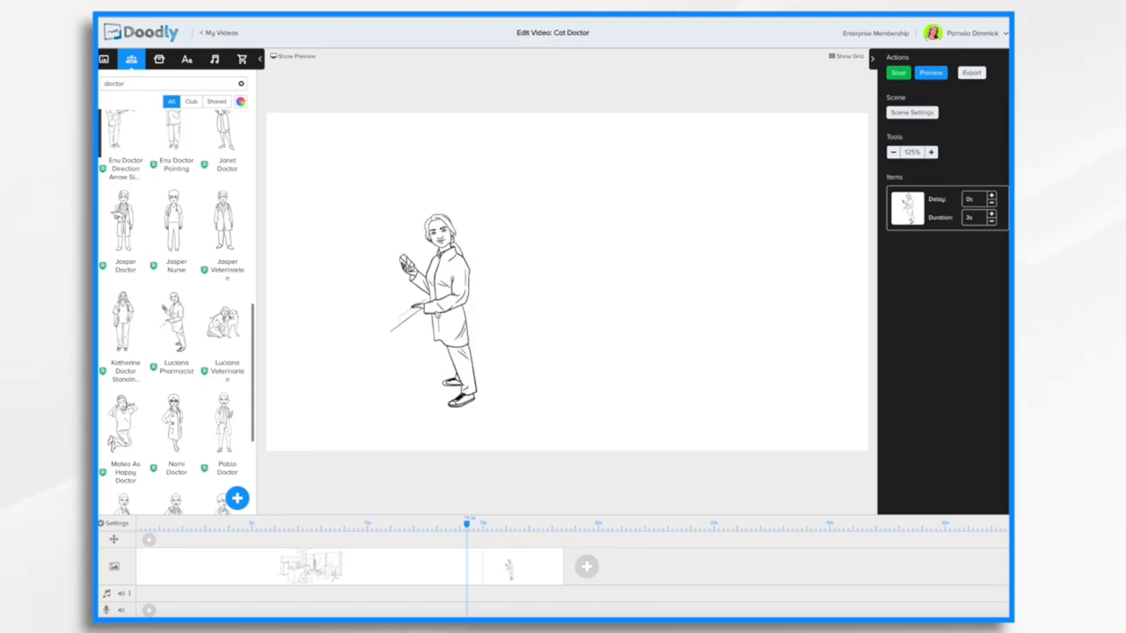
Step: Flip the pharmacist horizontally, enlarge her to about one and a half times her size, and move her toward the scene's left edge
click(440, 235)
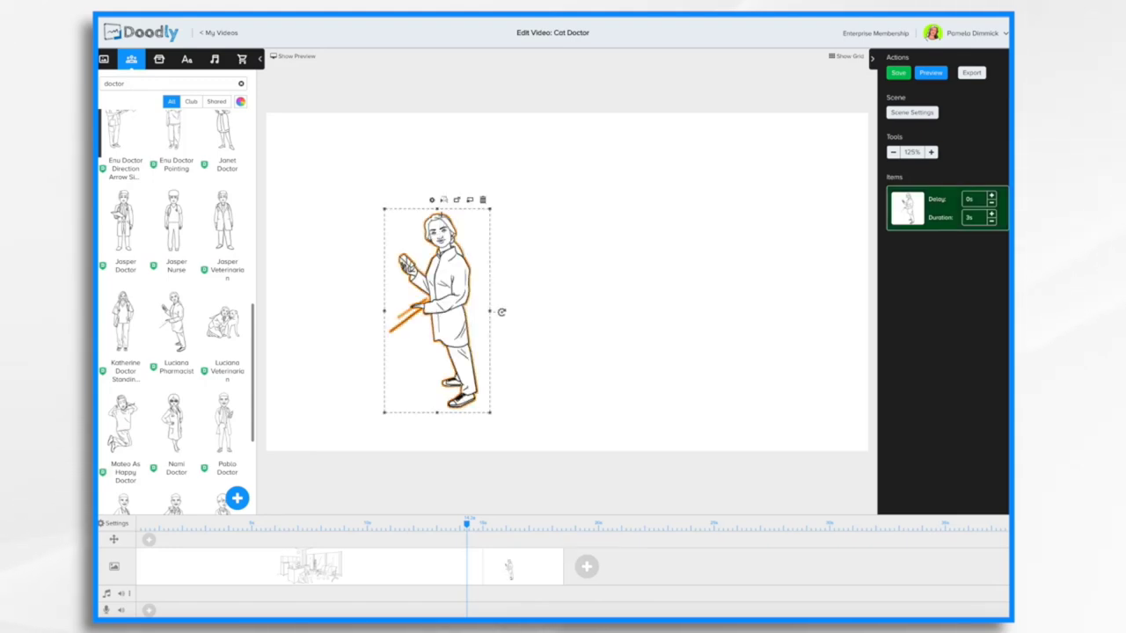
click(444, 201)
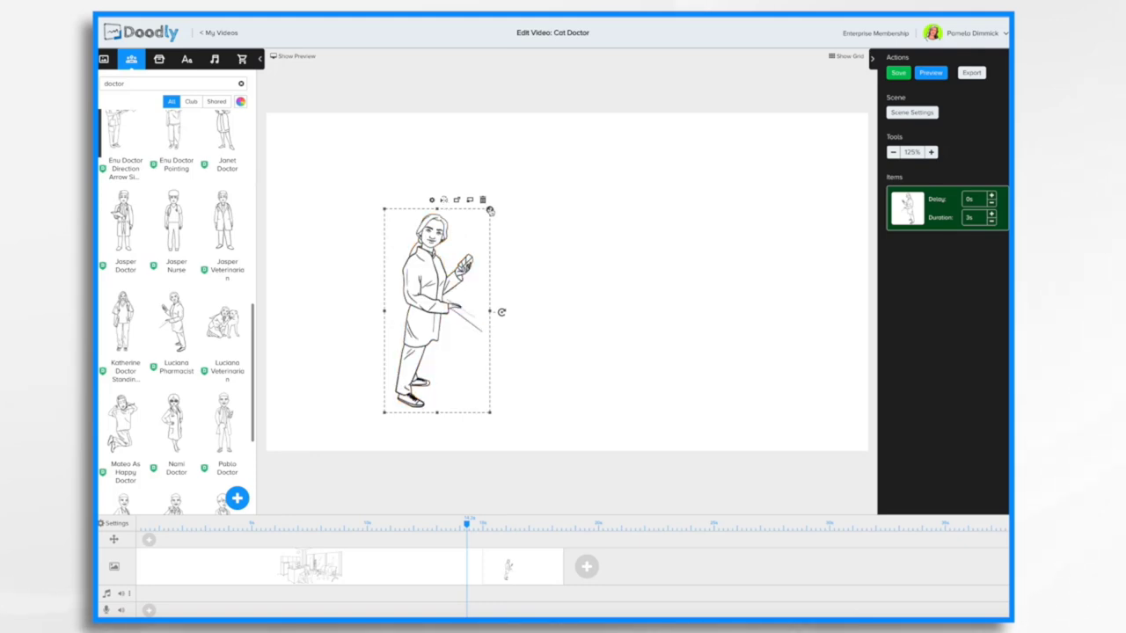
drag(490, 211, 540, 114)
drag(440, 263, 365, 282)
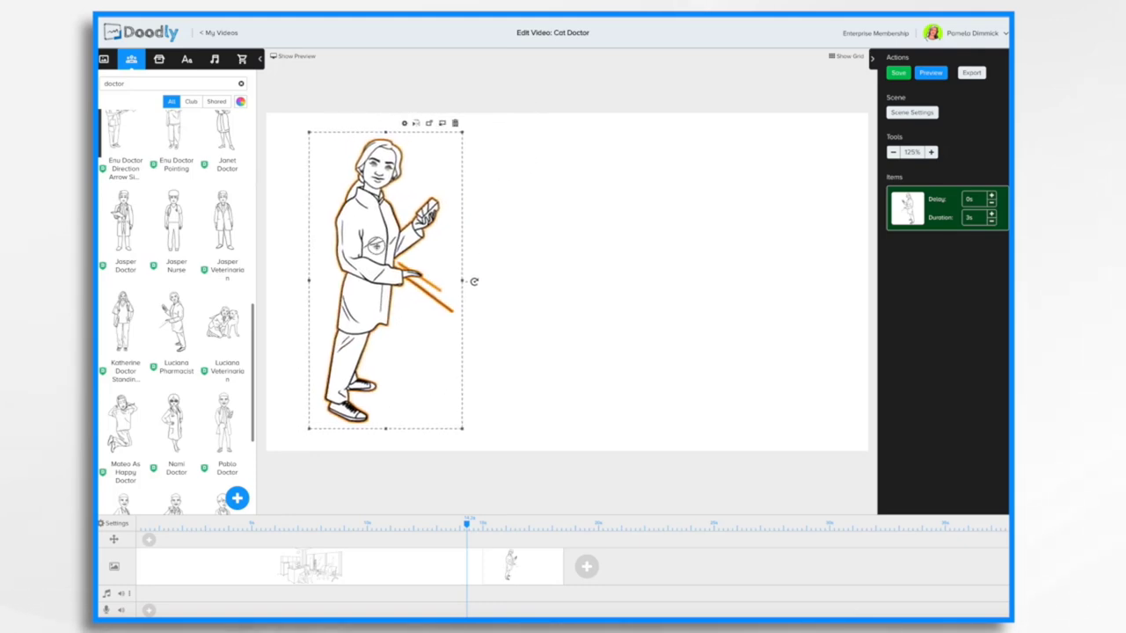
click(566, 286)
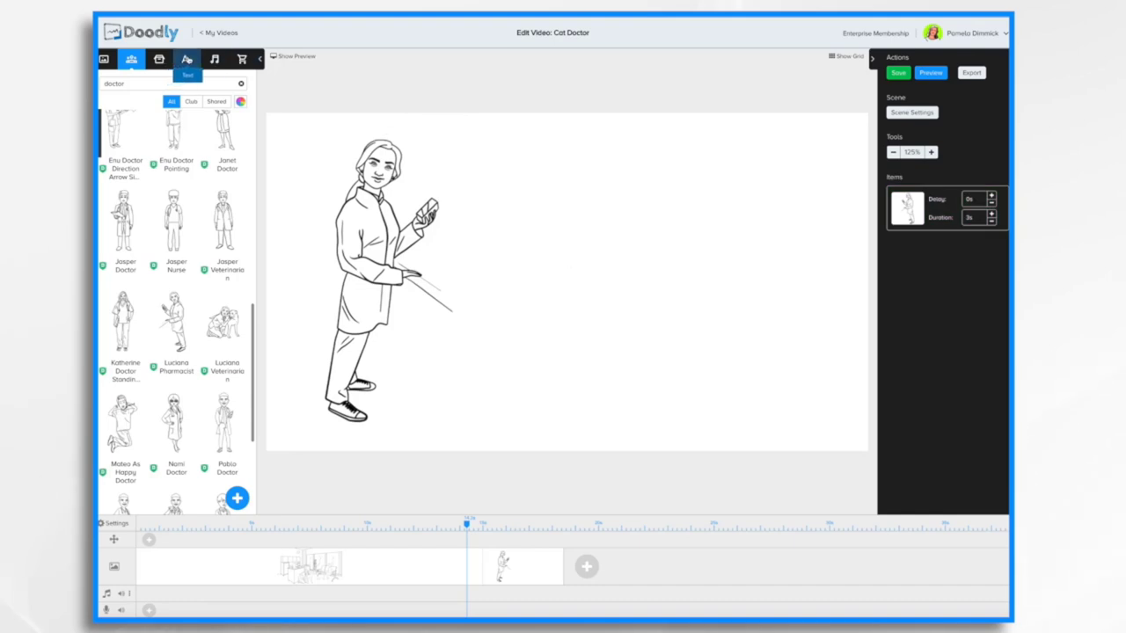
Step: Add a text in the Architects Daughter font near the scene's upper edge, reading "Veterinarian Services"
click(187, 60)
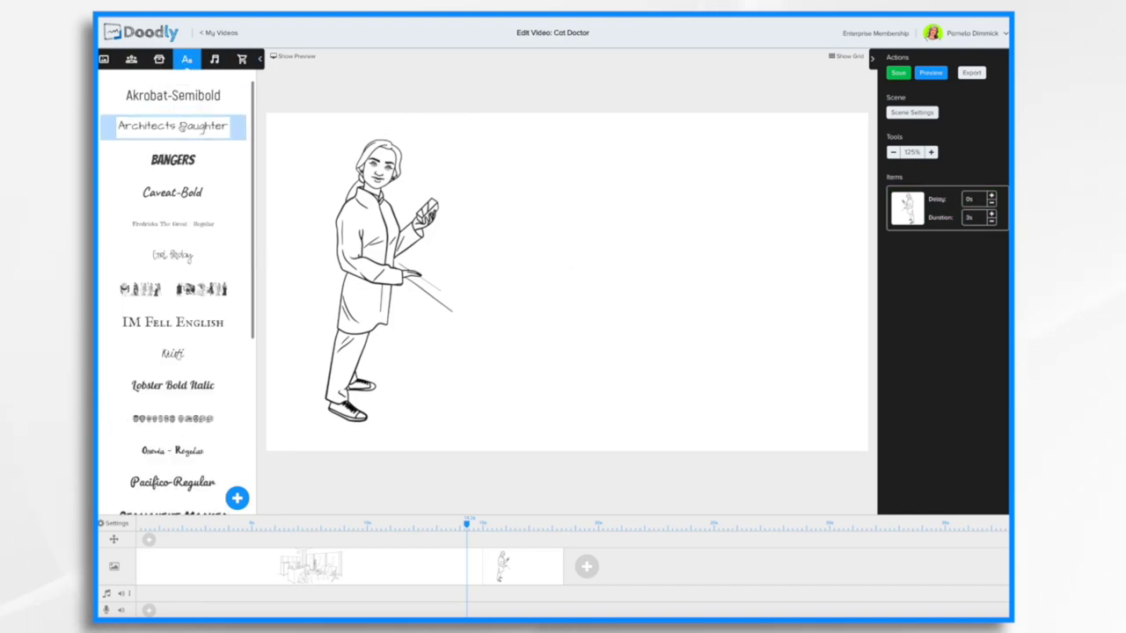
drag(216, 131, 580, 167)
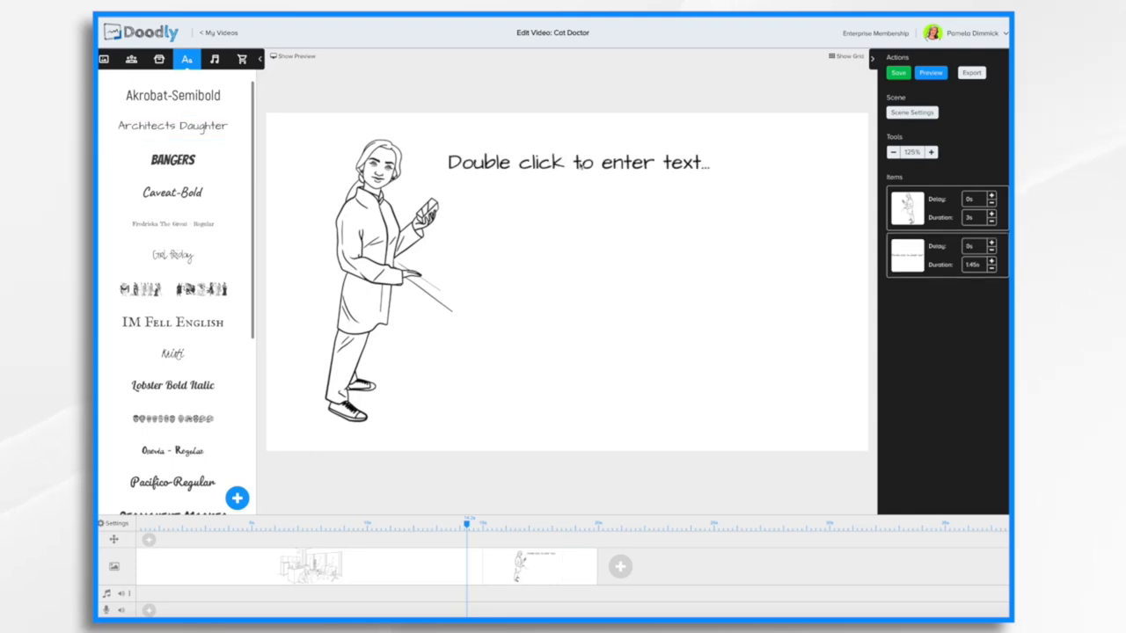
click(580, 165)
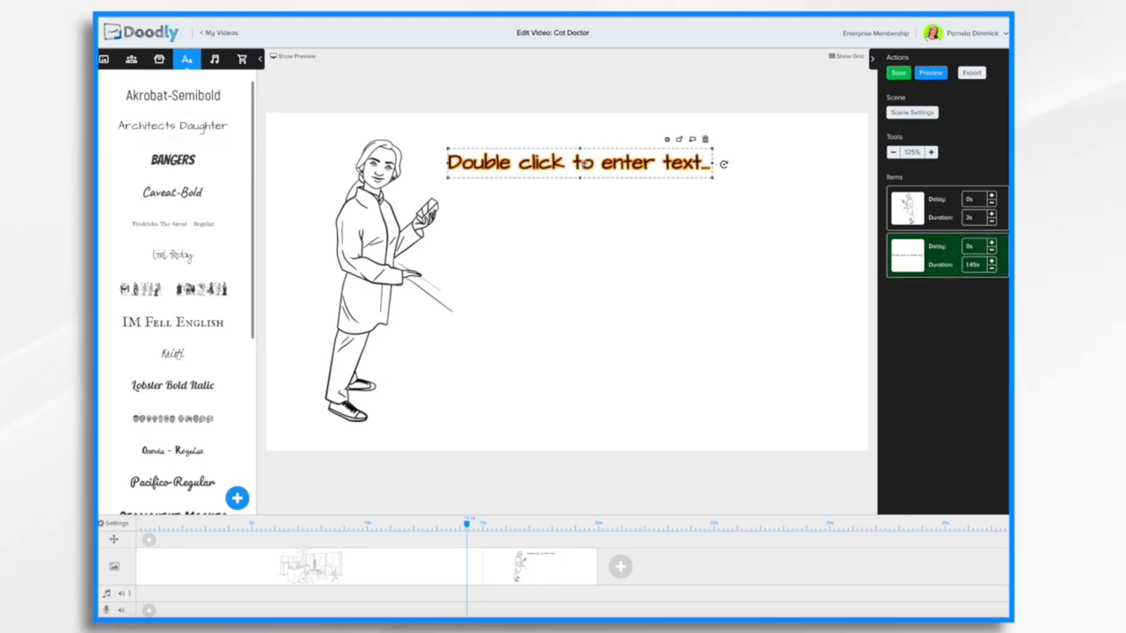
double_click(579, 165)
key(ctrl+a)
key(BackSpace)
text(Veterinarian Services)
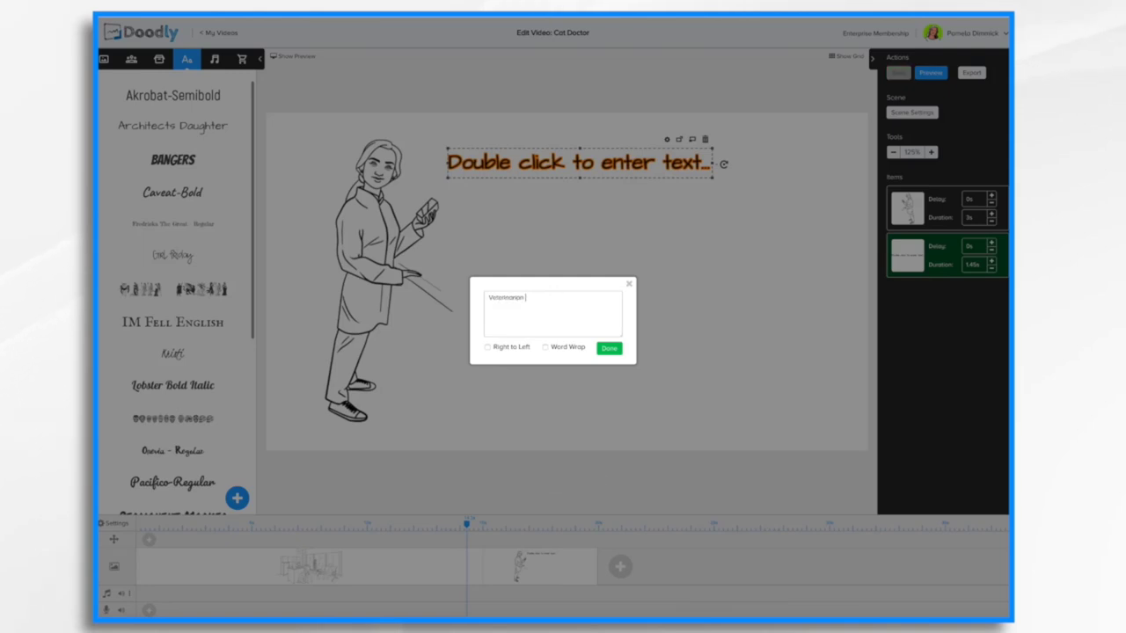
click(608, 348)
Step: Add a second Architects Daughter text reading "Emergency Care" below the Veterinarian Services title
drag(176, 126, 645, 245)
double_click(643, 243)
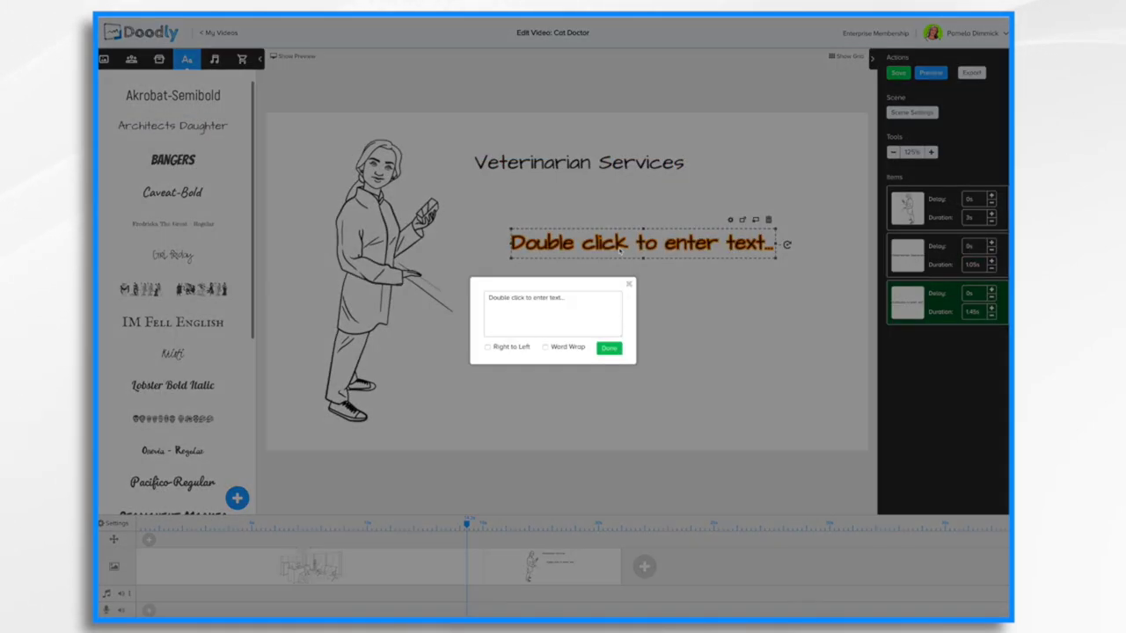
text(Emergency Care)
click(609, 349)
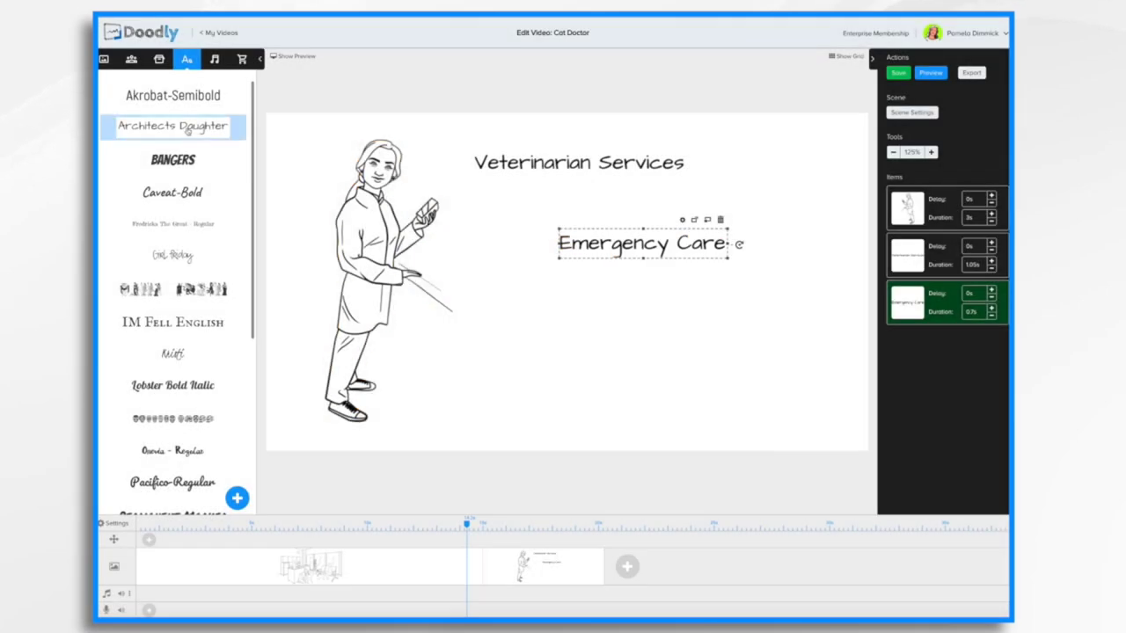
Step: Add an Architects Daughter text reading "Well Visits" below the Emergency Care line
drag(176, 126, 647, 347)
double_click(648, 346)
key(ctrl+a)
text(Well Visits)
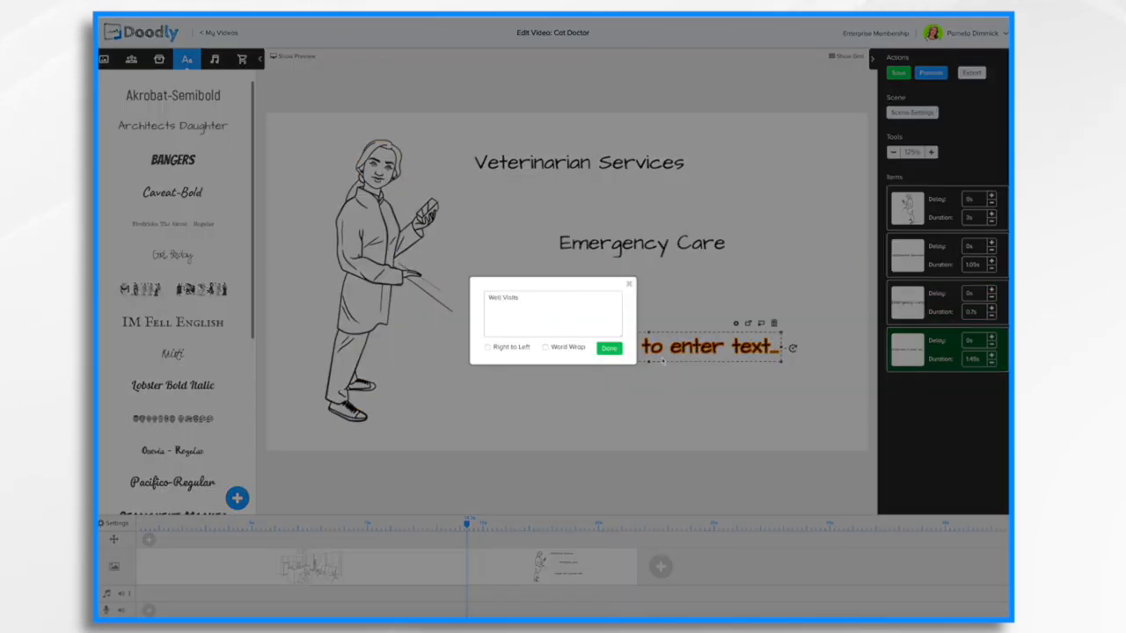
click(609, 348)
Step: Add an Architects Daughter text reading "Vaccine Clinics" just below Well Visits, and select the Veterinarian Services title
drag(176, 126, 664, 373)
double_click(664, 373)
key(ctrl+a)
text(Vaccine )
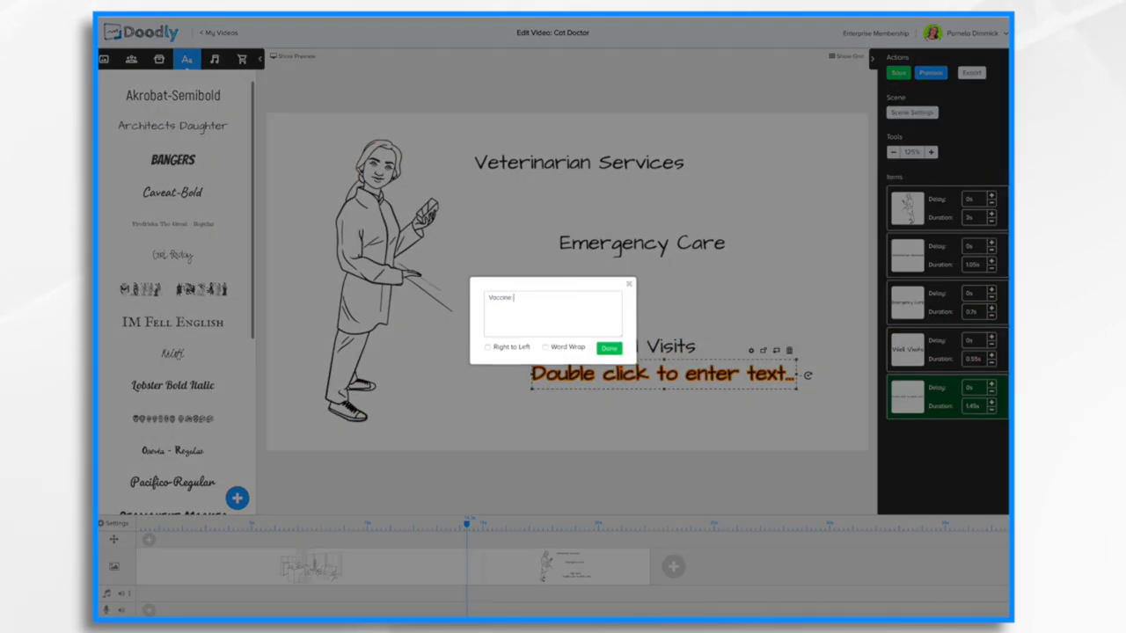
text(Clinics)
click(609, 348)
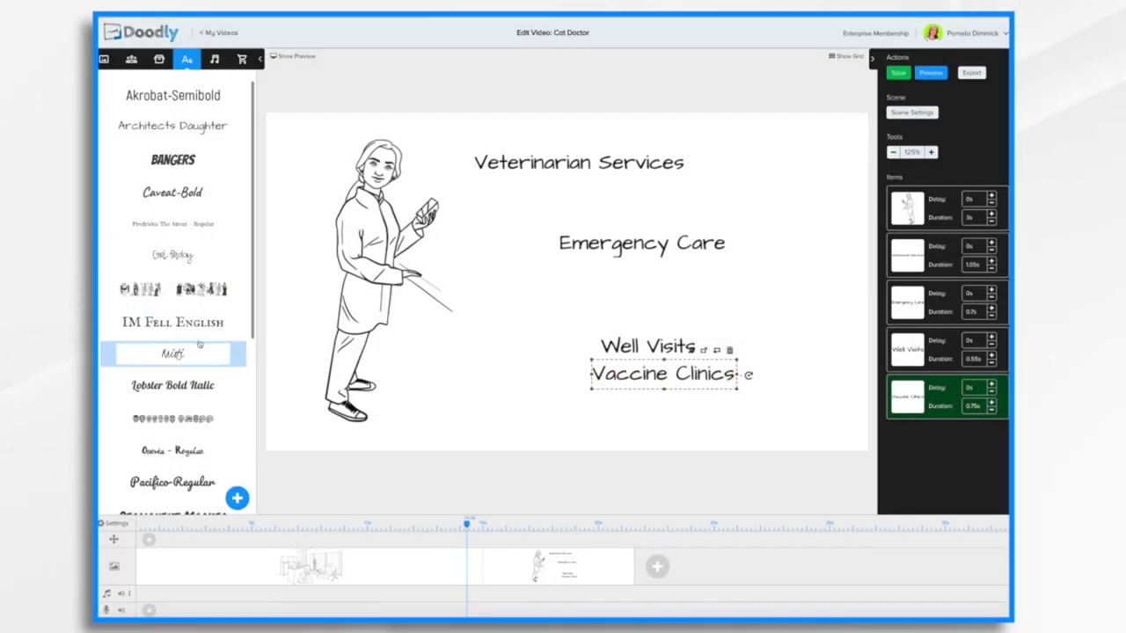
click(641, 167)
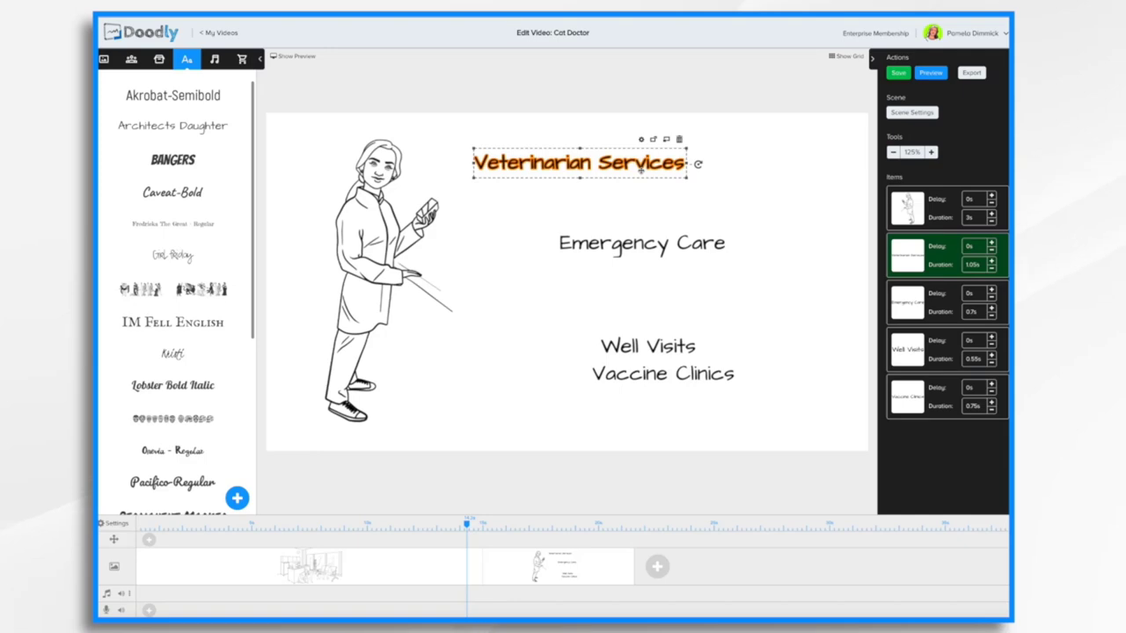
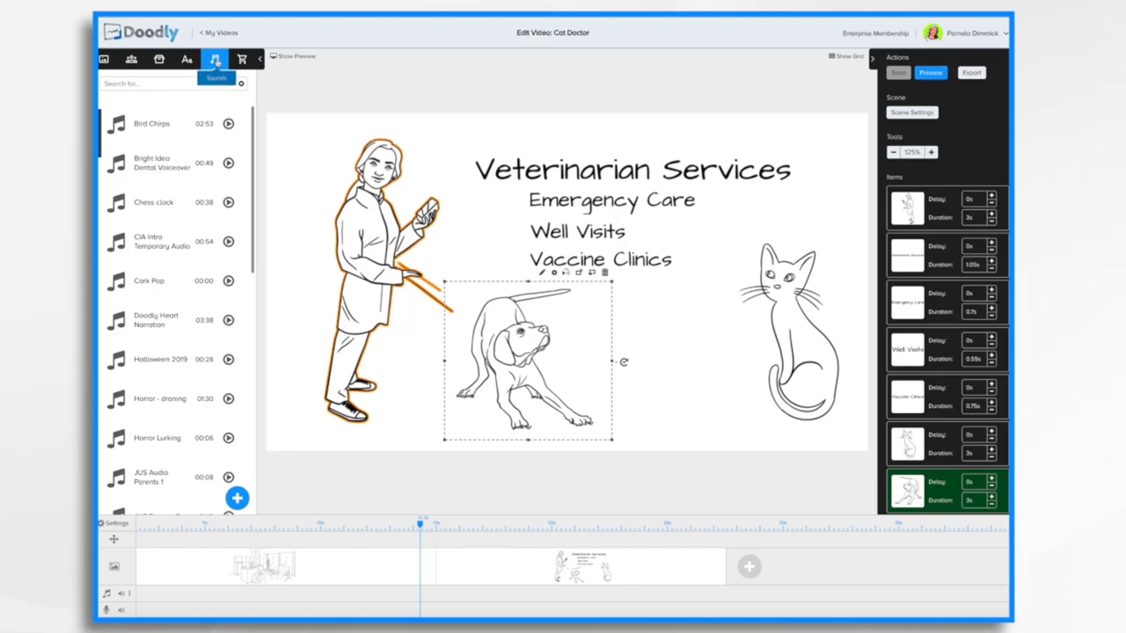
Step: Upload the audio file "Dummy Voiceover.mp3" to the sound library with the title "Dummy Voiceover"
click(236, 499)
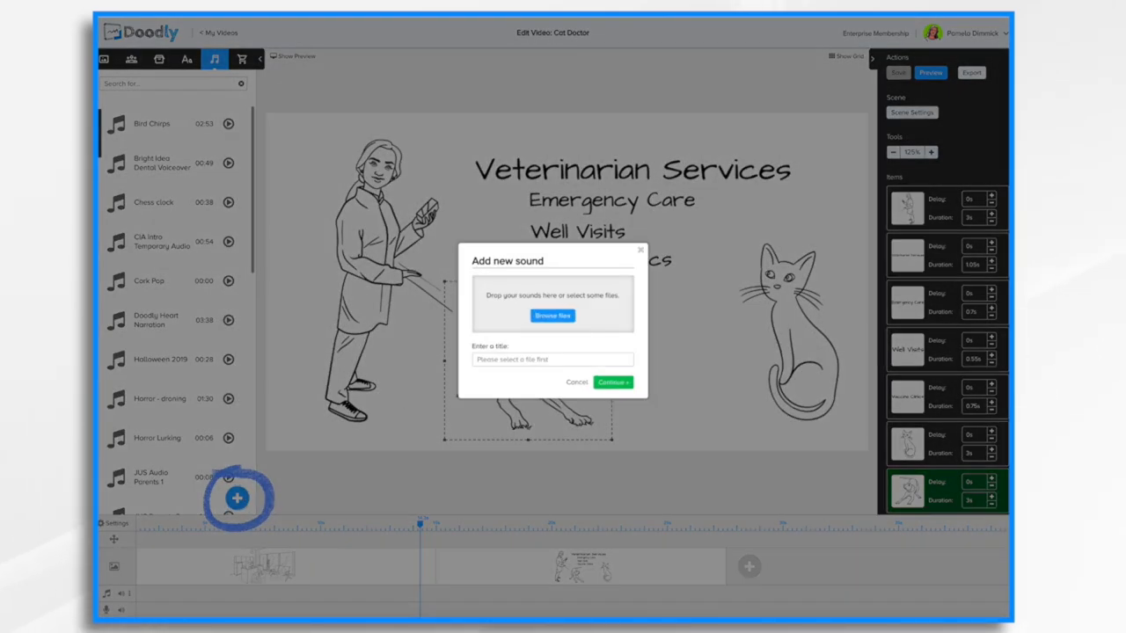
drag(1011, 164, 564, 309)
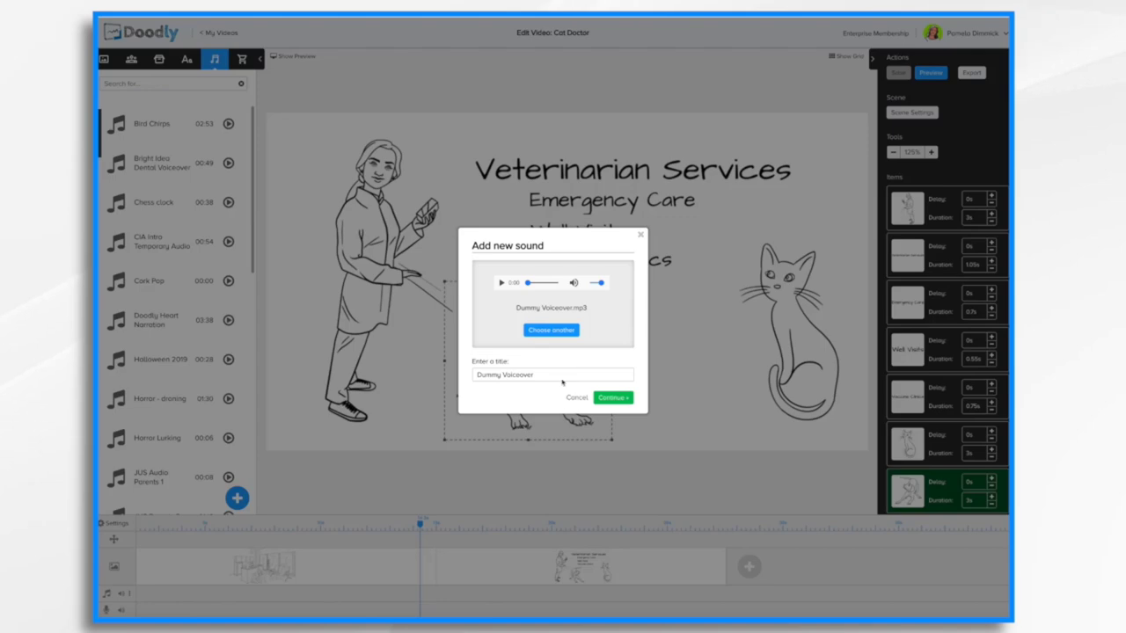
click(619, 401)
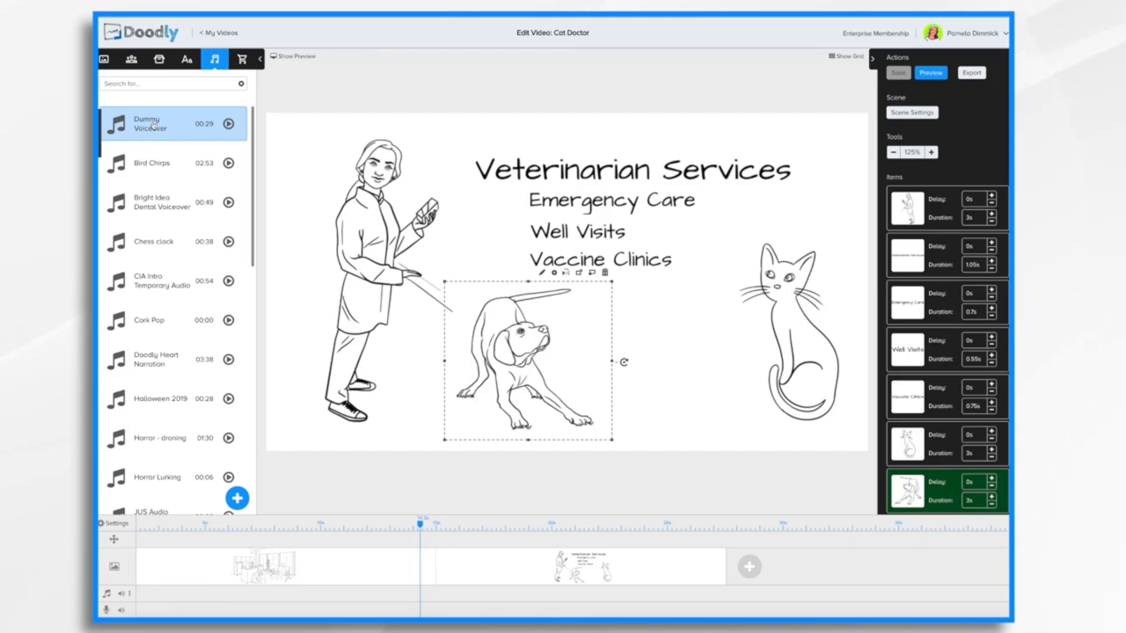
Step: Place the Dummy Voiceover on the voiceover track, shift it to begin near the start of the reception scene, and move the playhead into that scene
drag(152, 125, 188, 610)
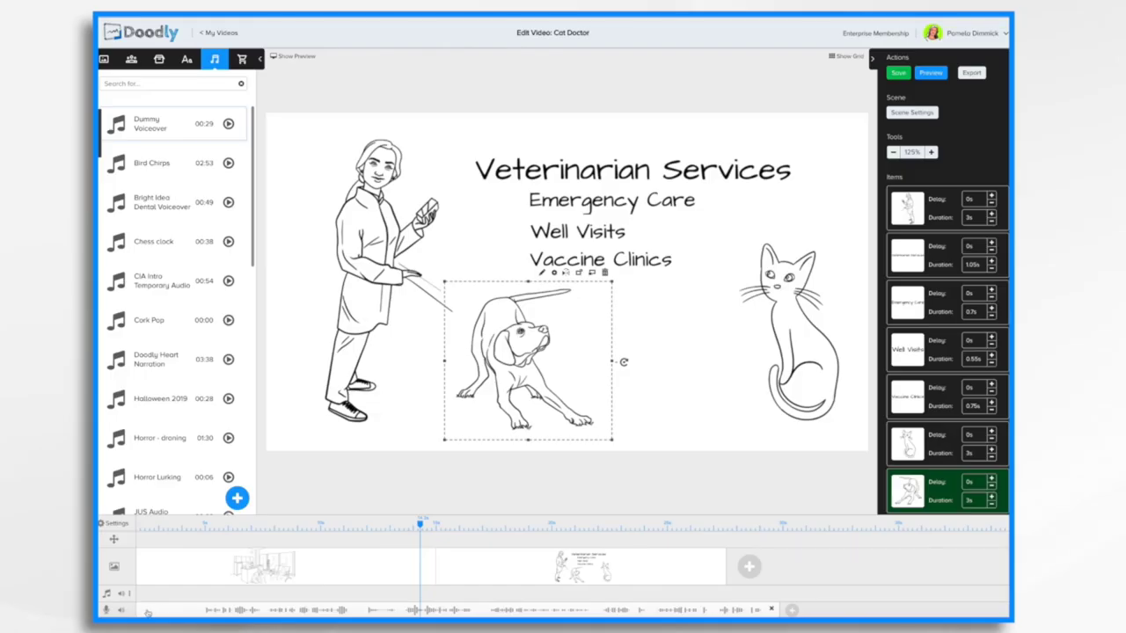
drag(332, 612, 322, 603)
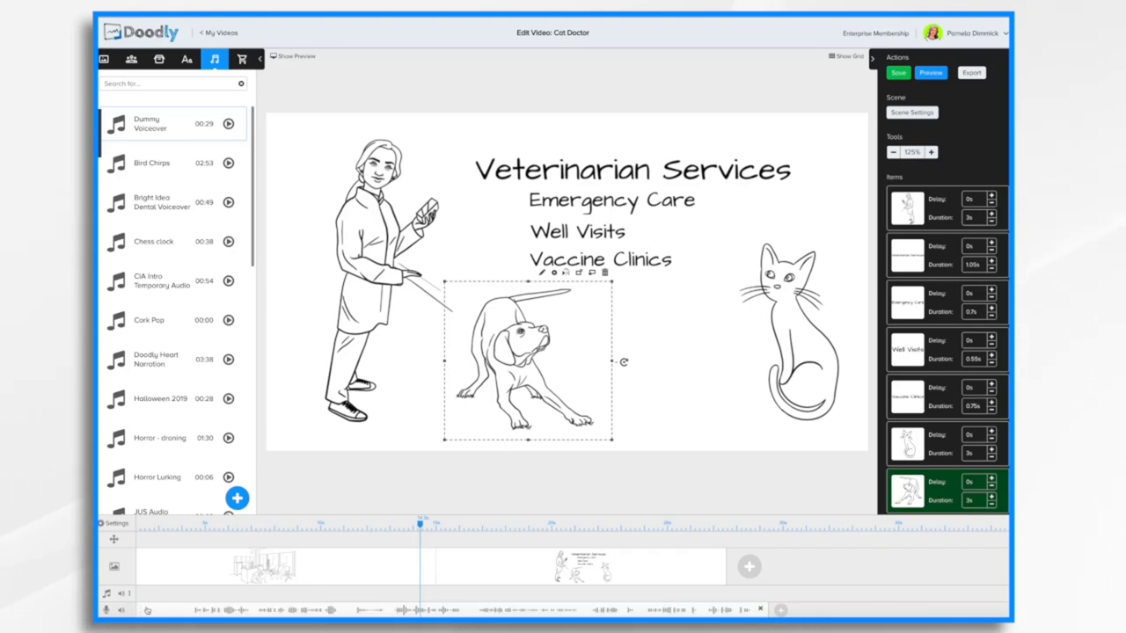
drag(533, 607, 560, 607)
drag(138, 612, 195, 608)
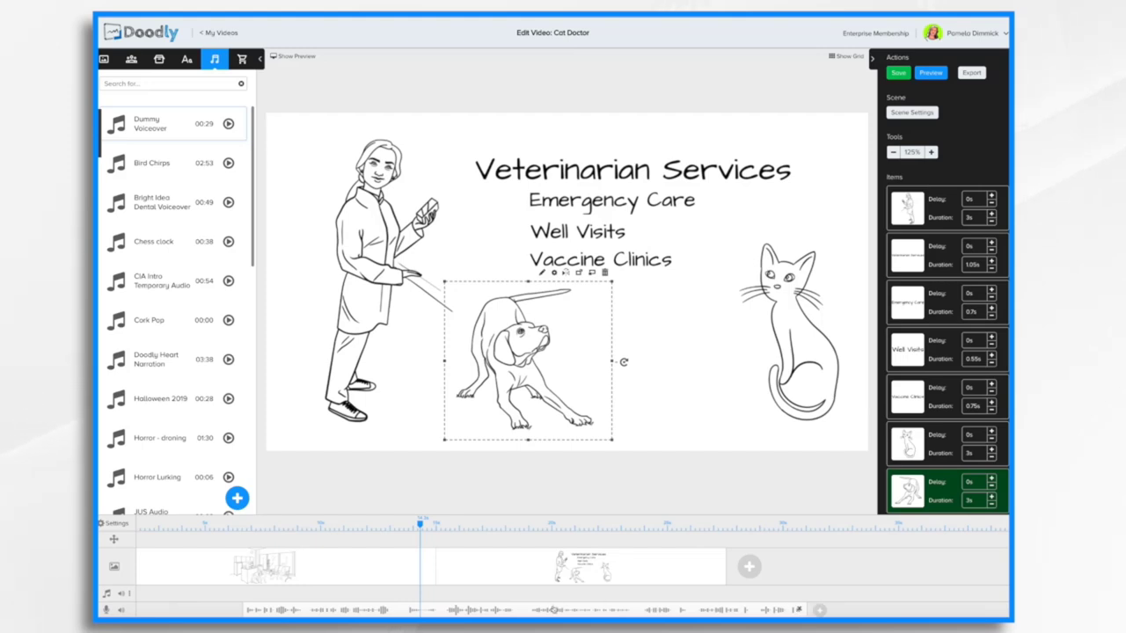
drag(550, 606, 462, 605)
drag(421, 525, 284, 526)
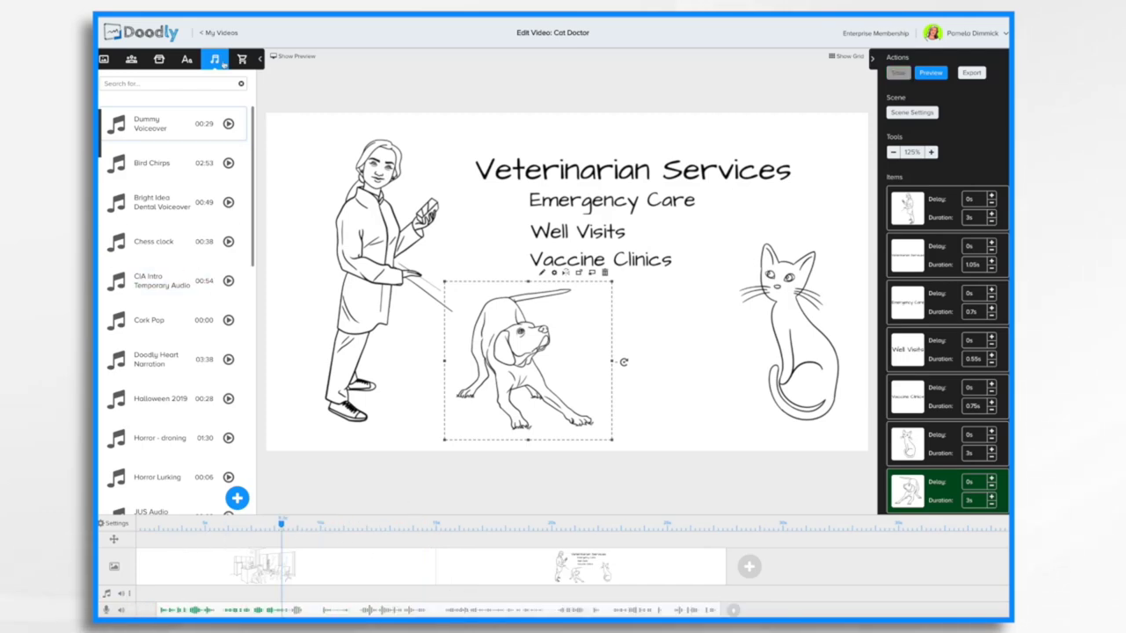
Step: Look through the sound library's uploaded audio and music tracks
scroll(240, 325, down, 15)
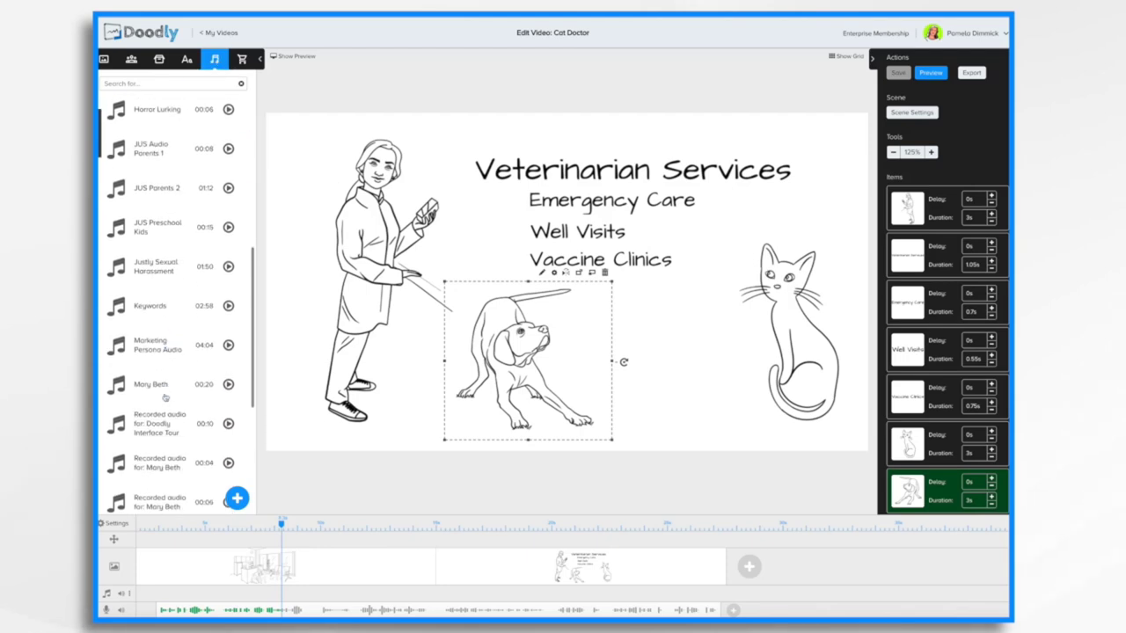
scroll(176, 423, down, 5)
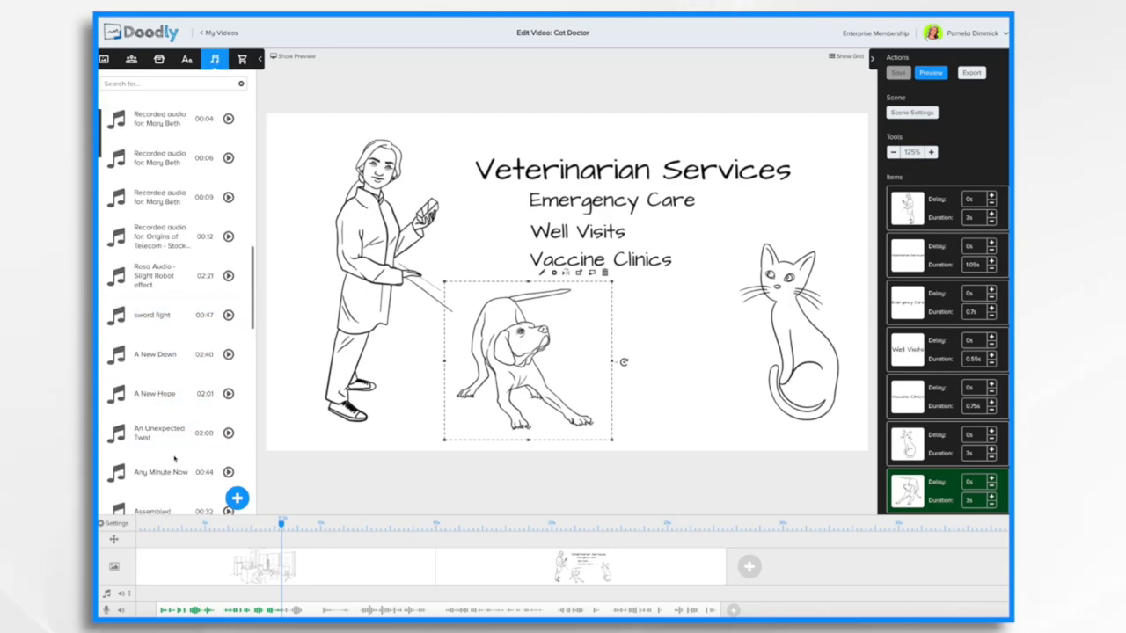
scroll(175, 459, down, 3)
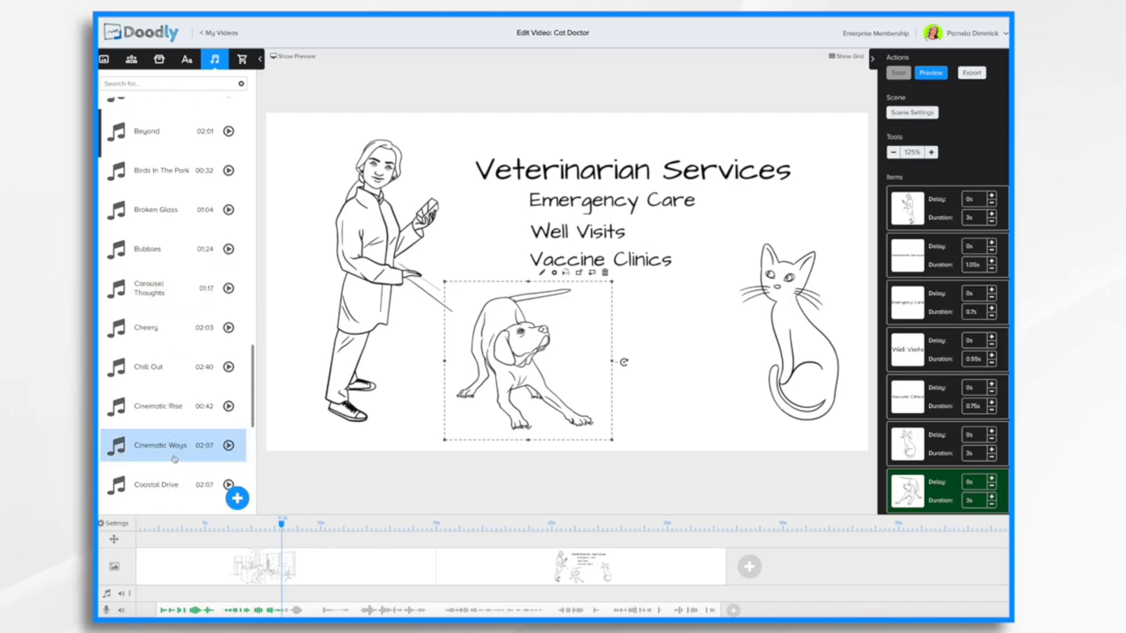
scroll(174, 460, down, 3)
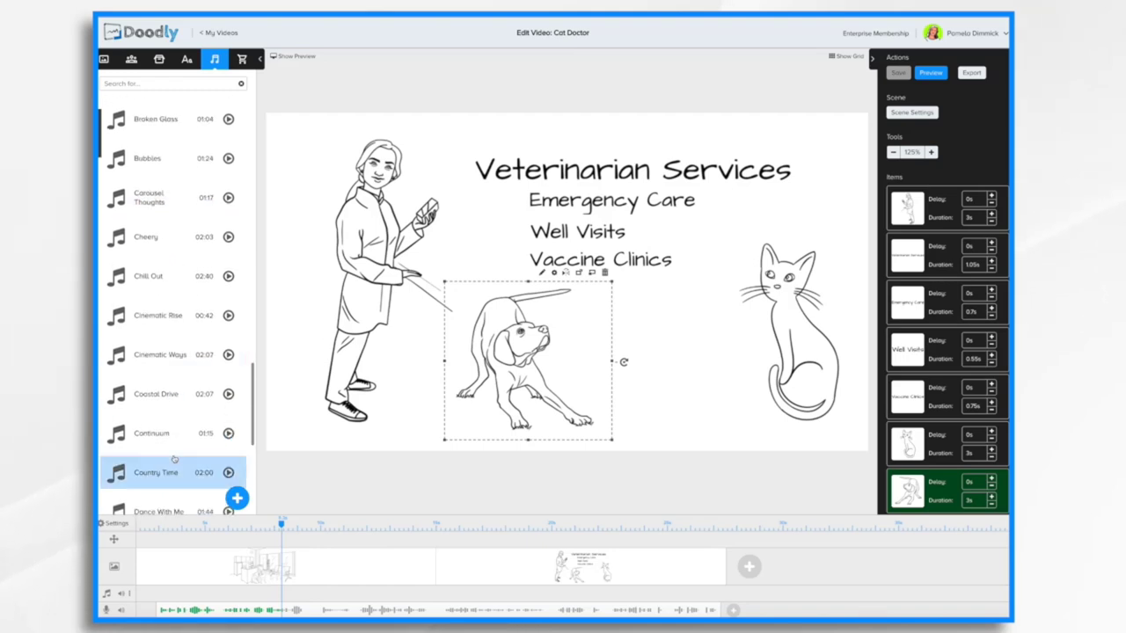
scroll(174, 460, down, 7)
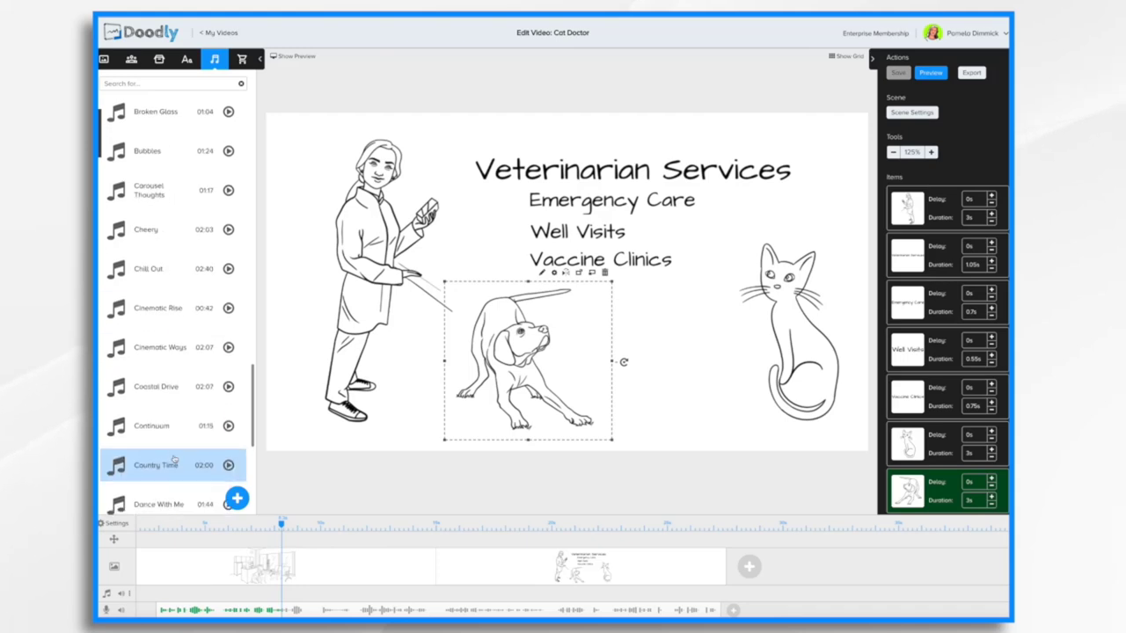
scroll(175, 459, down, 5)
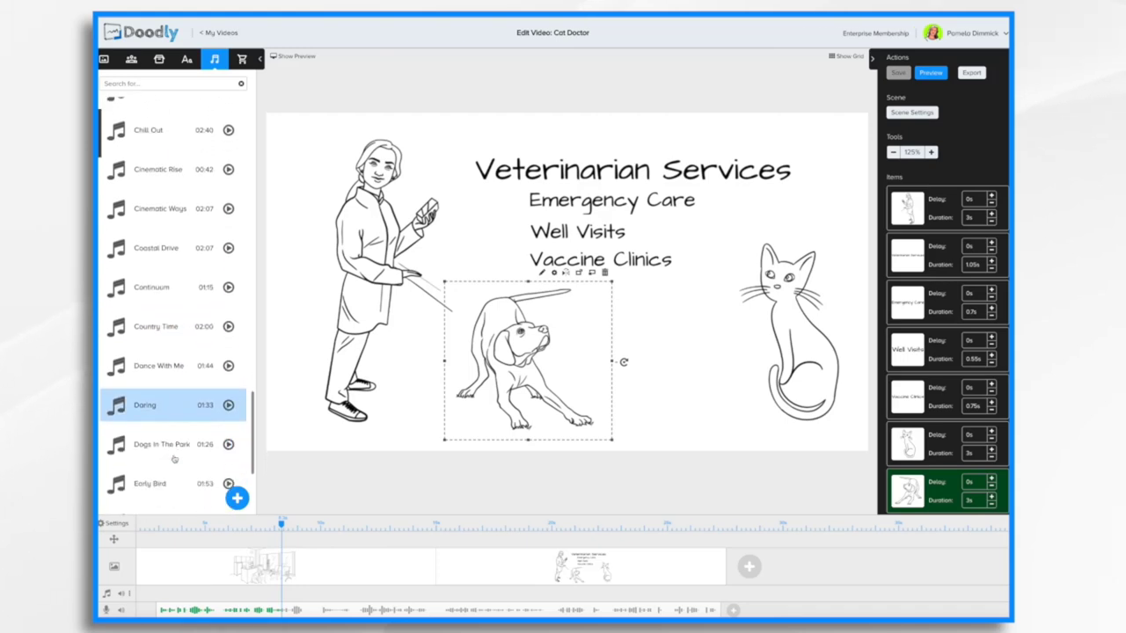
scroll(174, 459, down, 18)
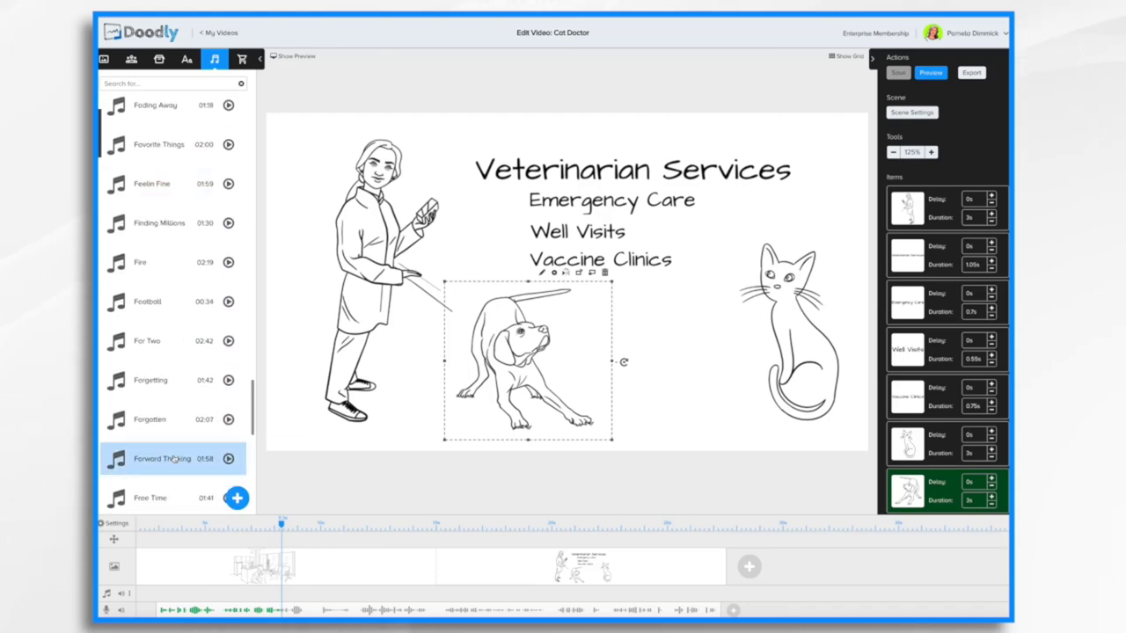
scroll(174, 459, down, 20)
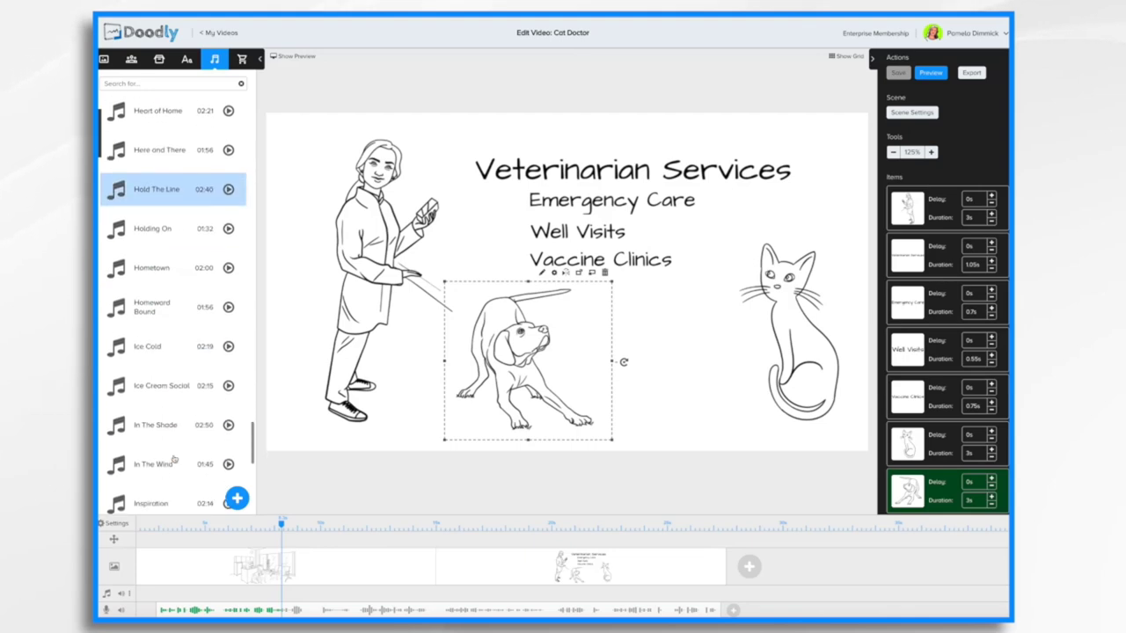
scroll(174, 459, down, 1)
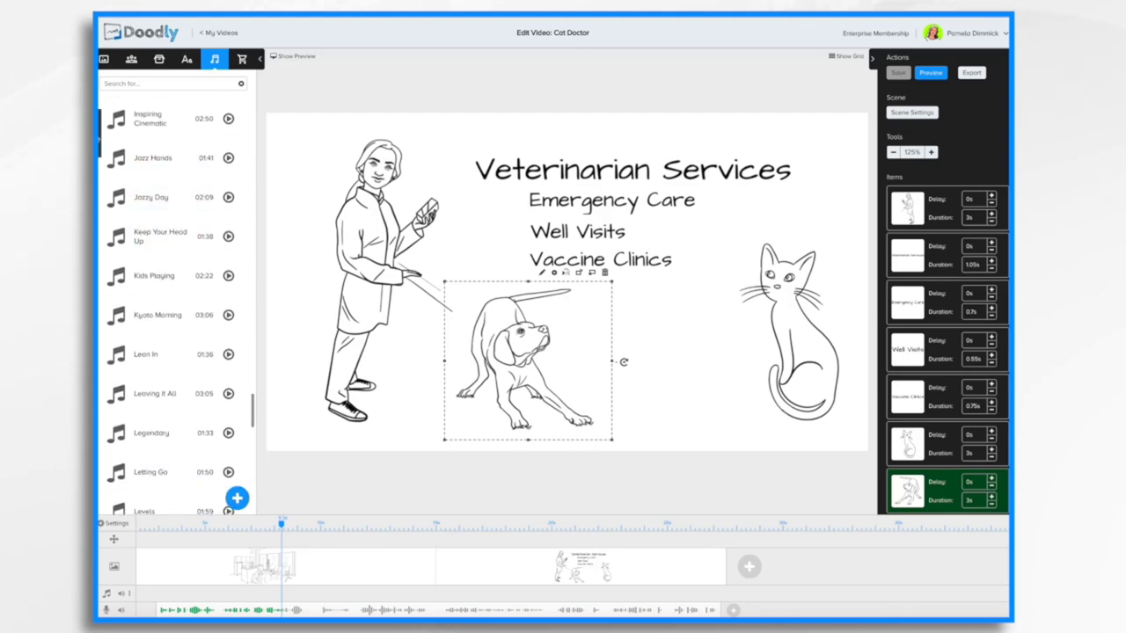
Step: Filter the sound library to the Music category and add the "Assembled" track to the timeline's music track
click(101, 121)
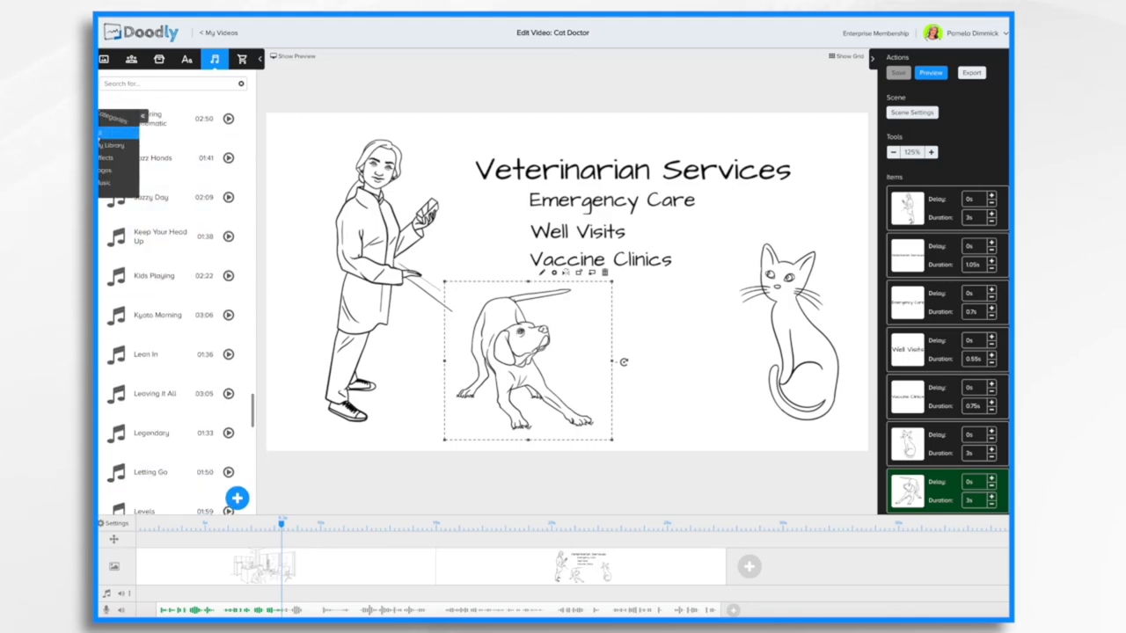
click(105, 183)
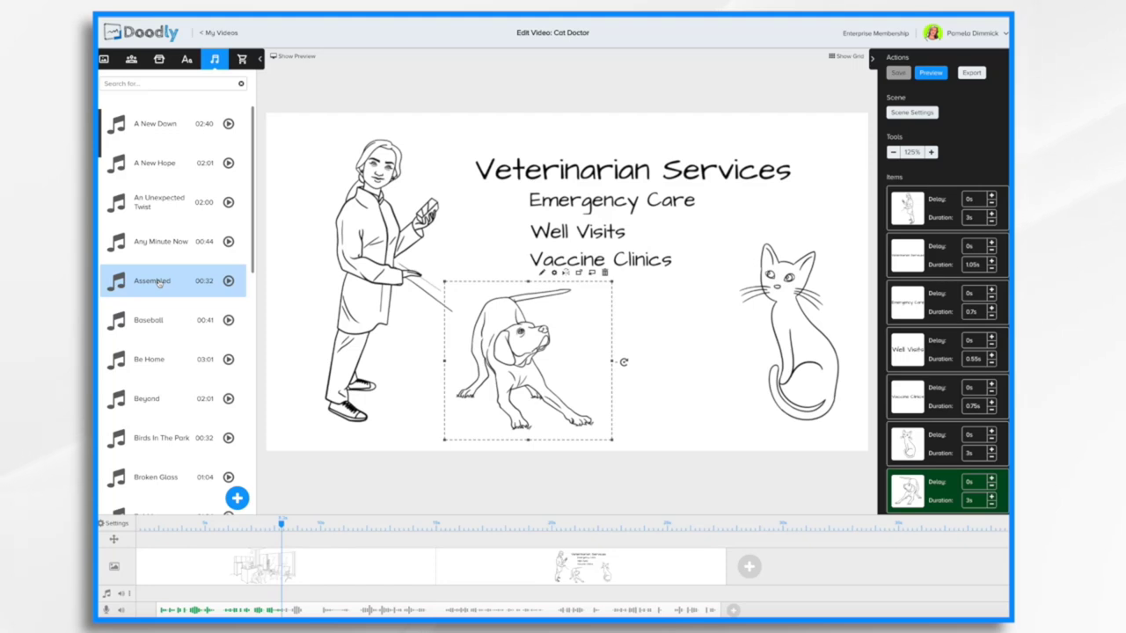
drag(159, 282, 199, 594)
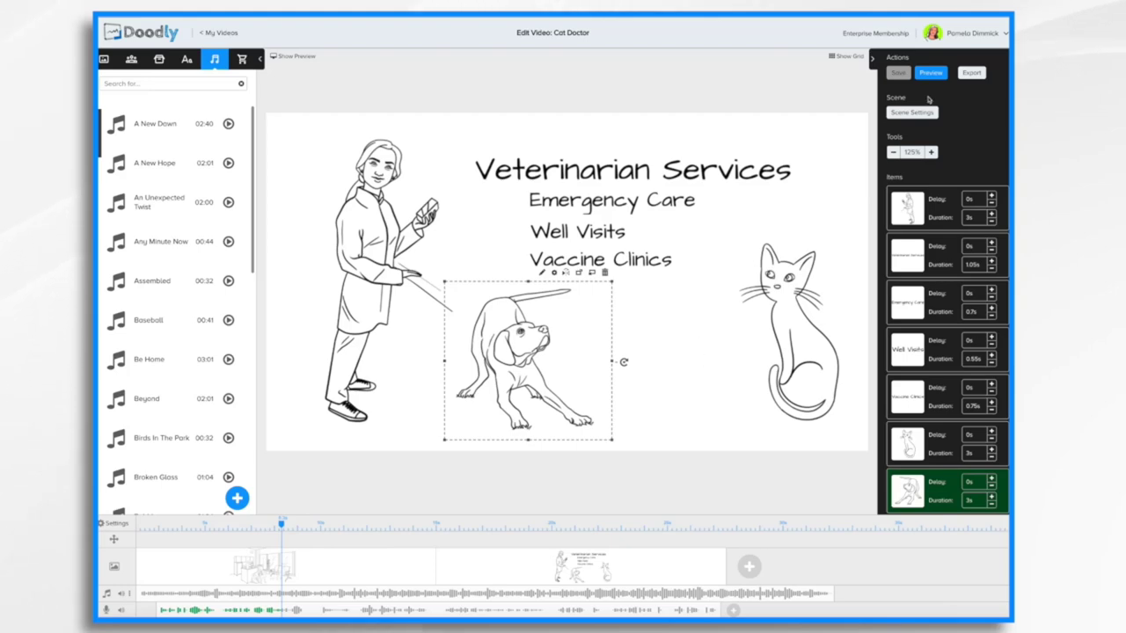
Step: Try 5s of extra time at the end of the veterinarian services scene, and set it back to 0.5s
click(915, 113)
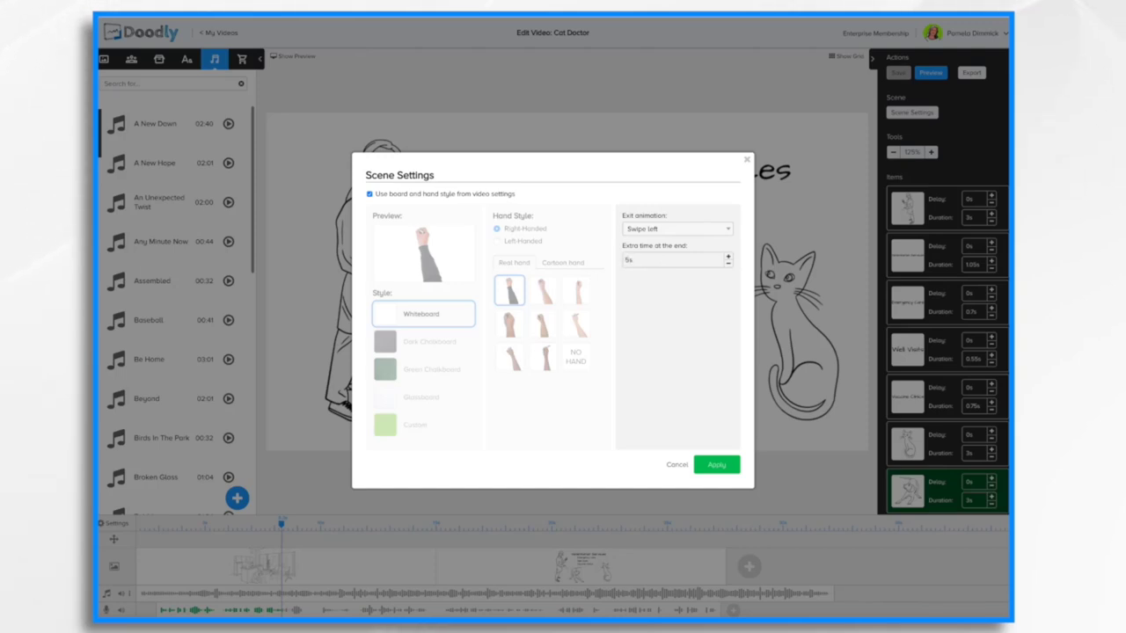
click(726, 470)
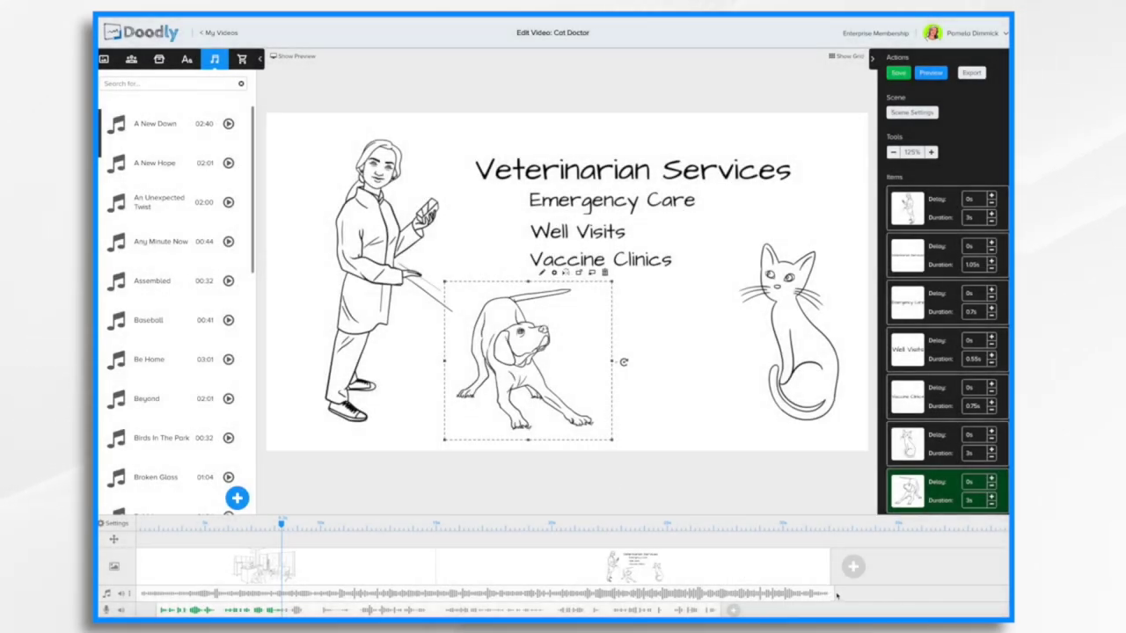
click(745, 568)
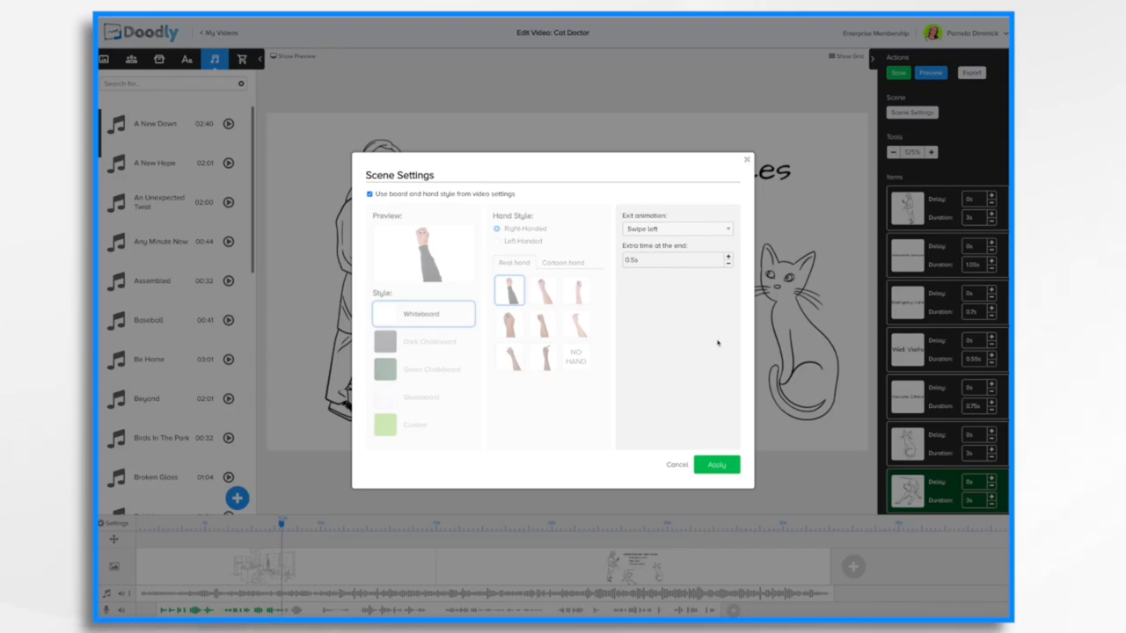
click(713, 467)
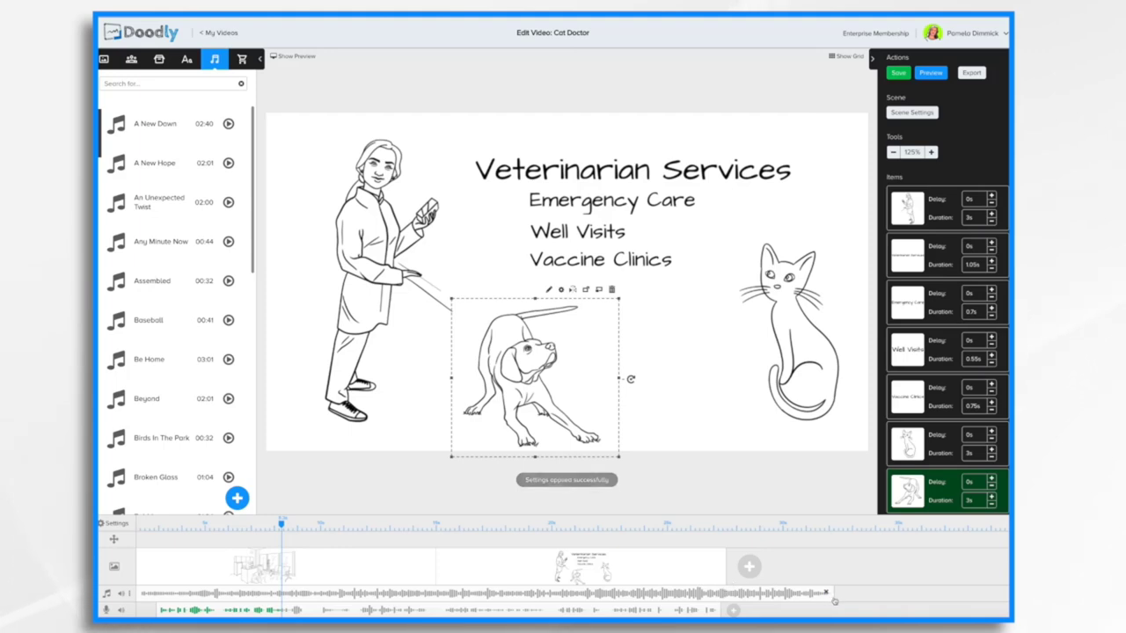
Step: Trim the "Assembled" music to the end of the veterinarian services scene and give it a lengthened fade-out
drag(831, 599, 727, 594)
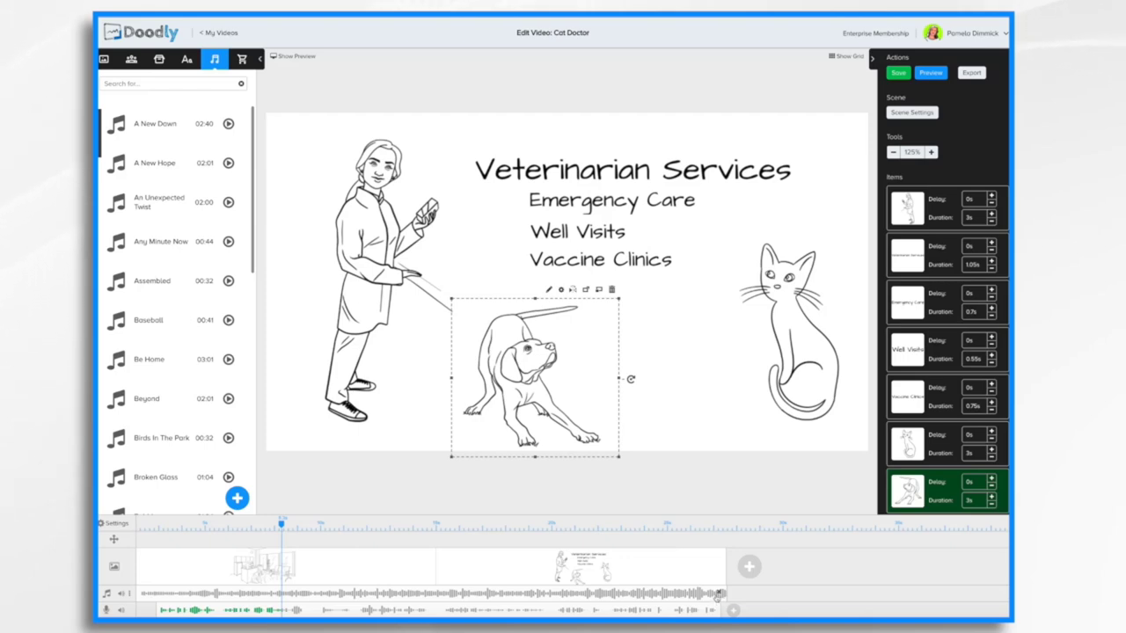
right_click(719, 594)
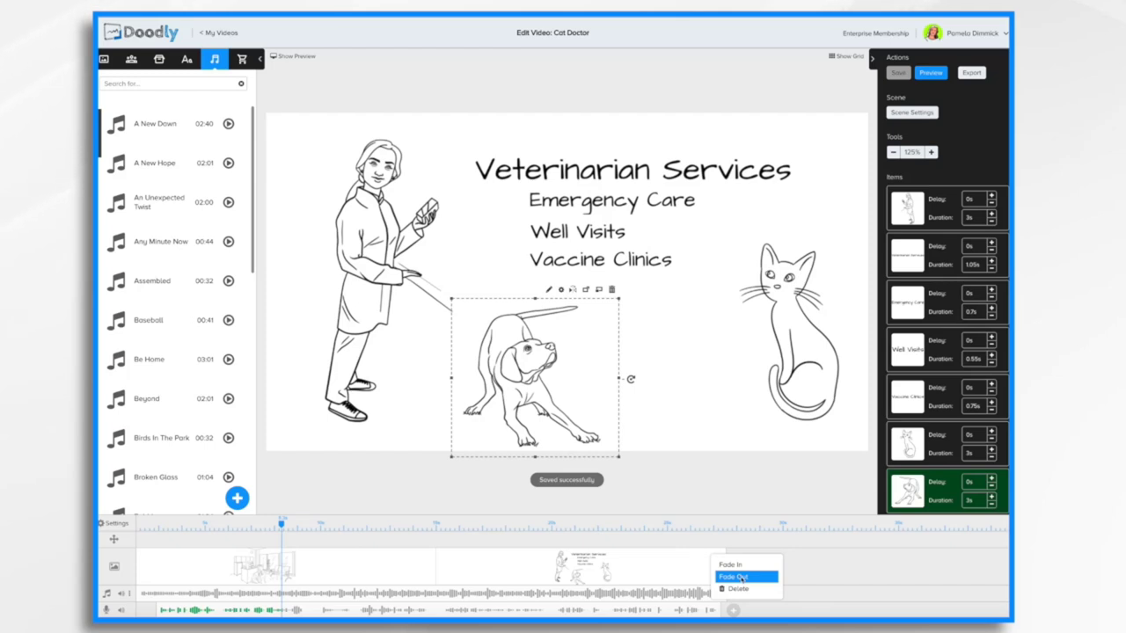
click(741, 578)
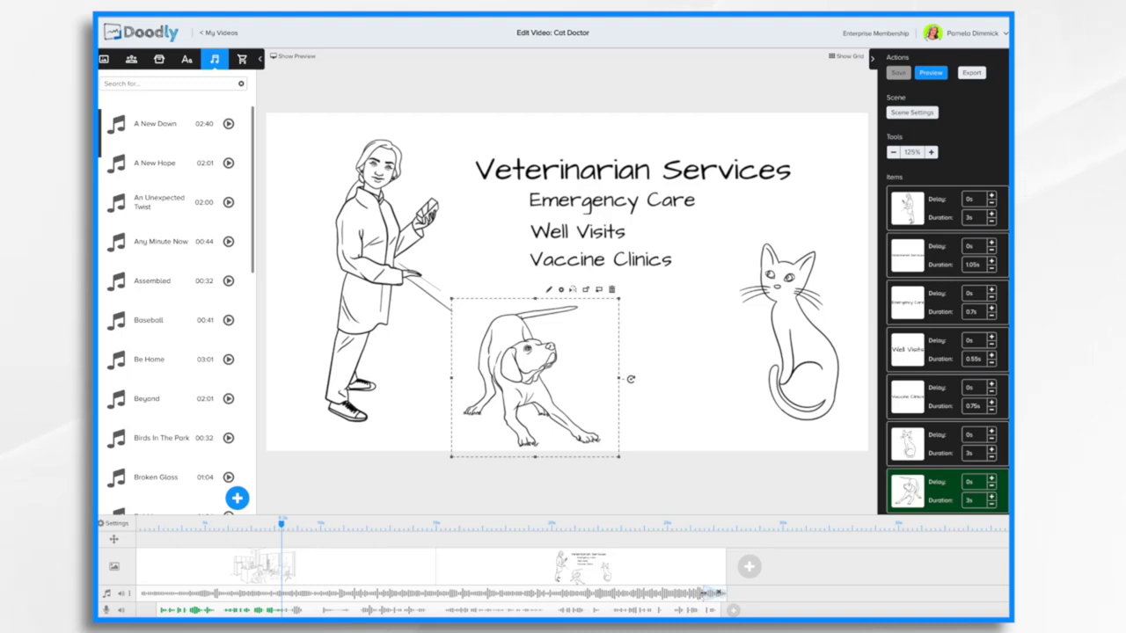
mouse_move(704, 592)
mouse_down()
mouse_move(582, 595)
mouse_move(676, 597)
mouse_up()
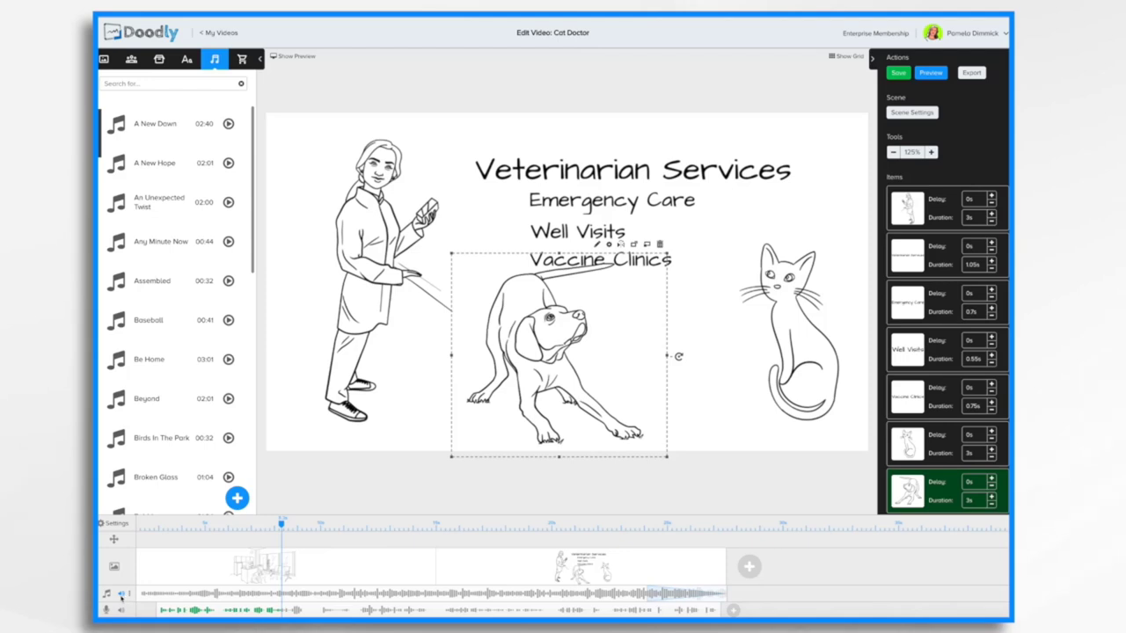
Step: Lower the volume of the background music track and add a second music track to the timeline
click(121, 596)
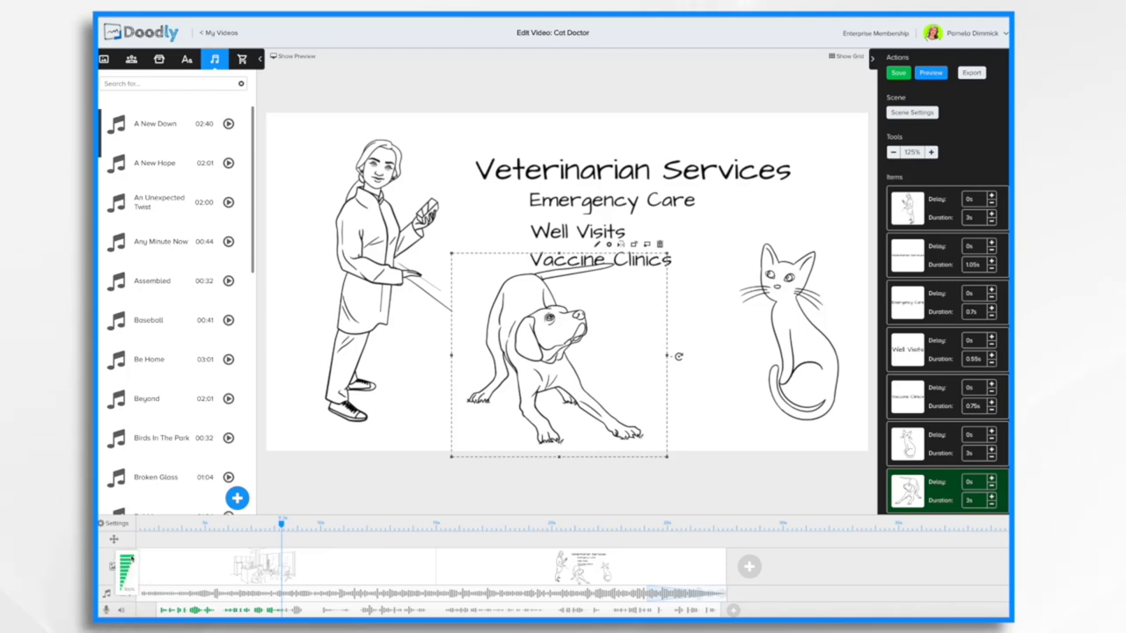
drag(132, 556, 126, 589)
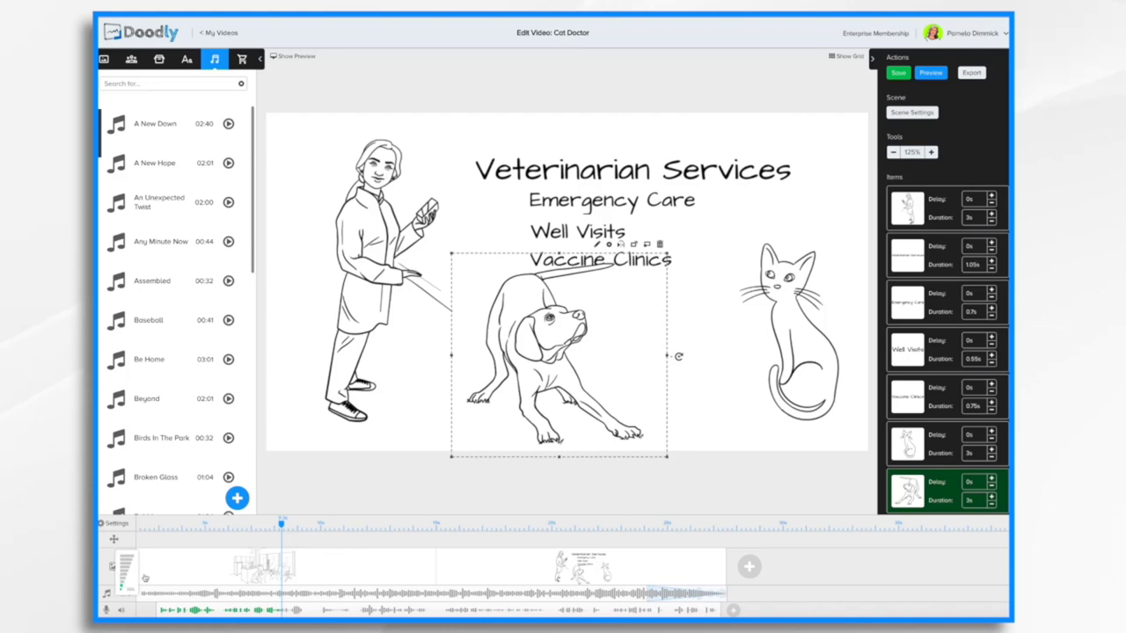
click(367, 576)
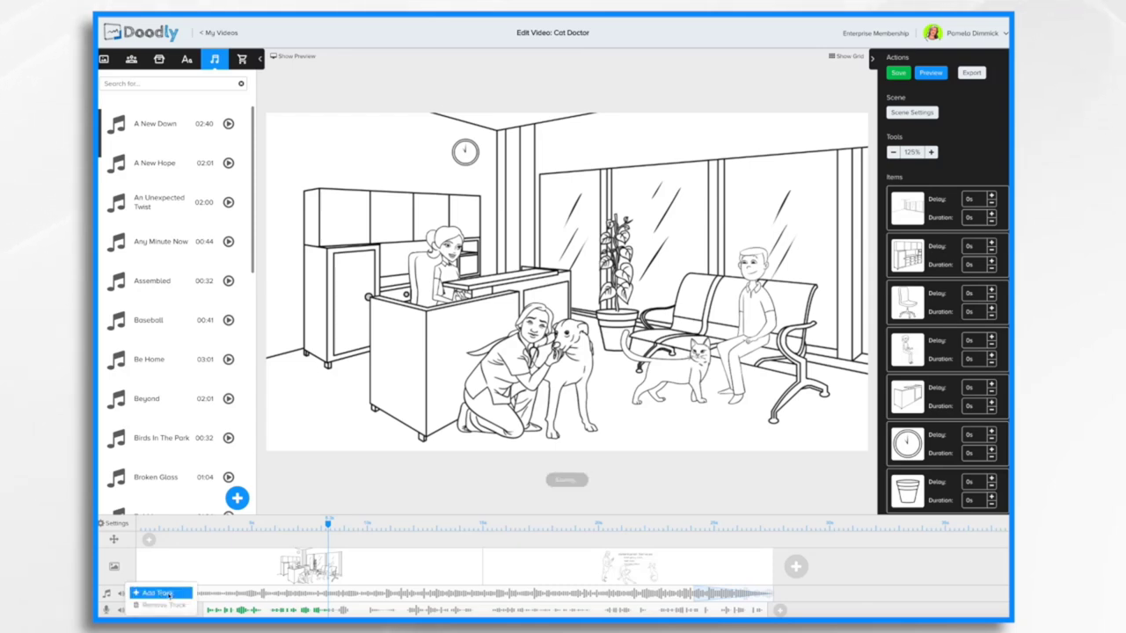
click(167, 597)
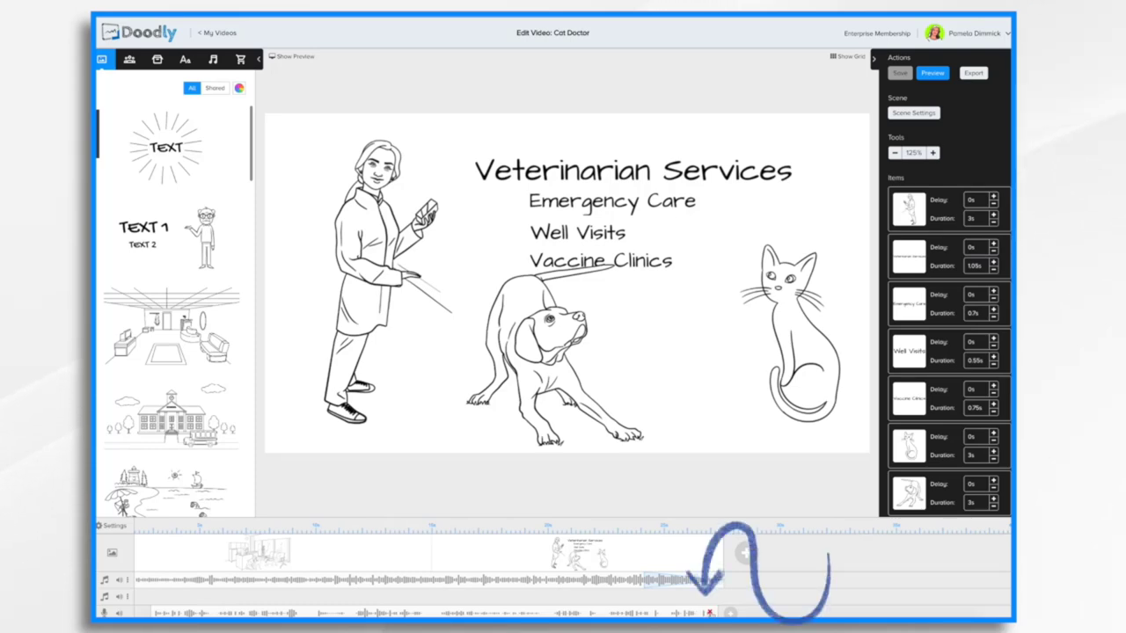
Step: Remove the existing voiceover clip from the timeline and record a new voiceover in its place
click(713, 579)
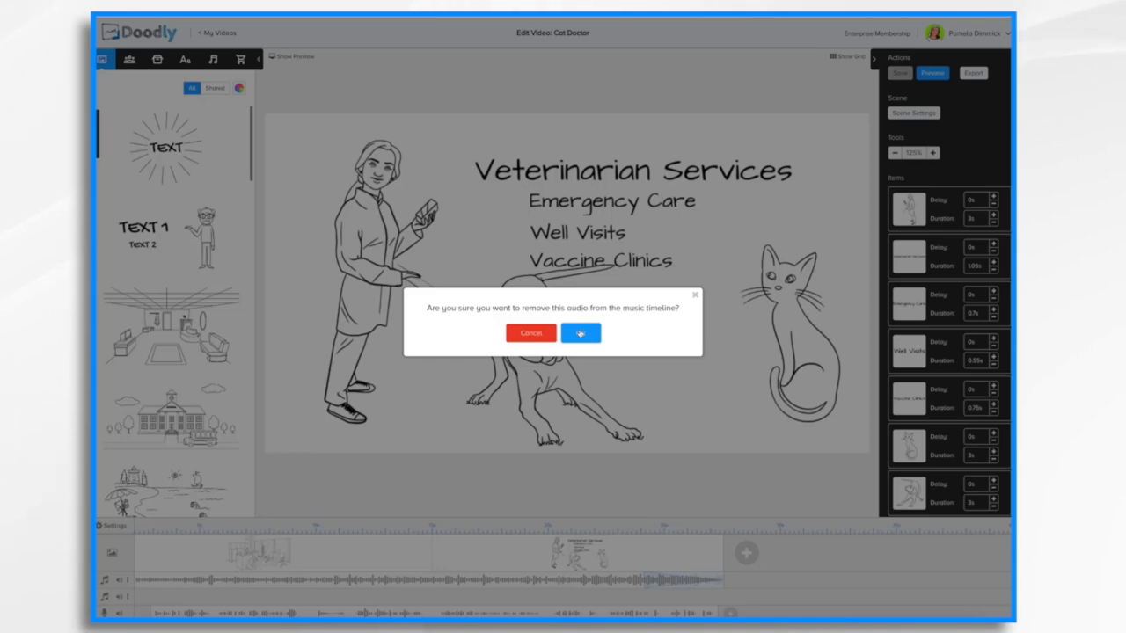
click(580, 333)
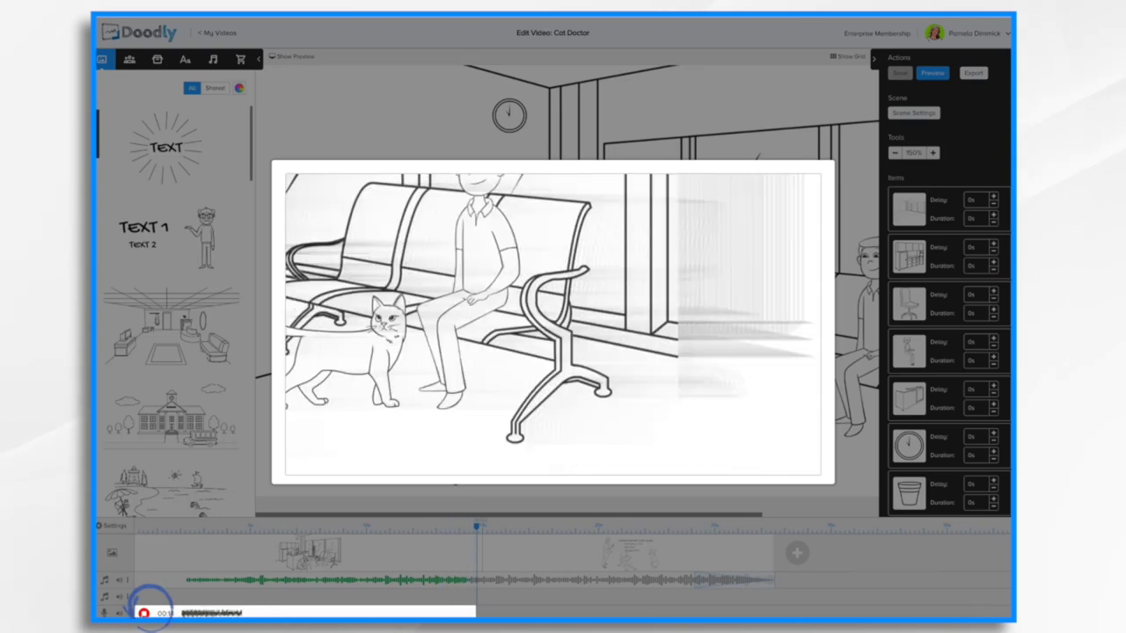
click(143, 613)
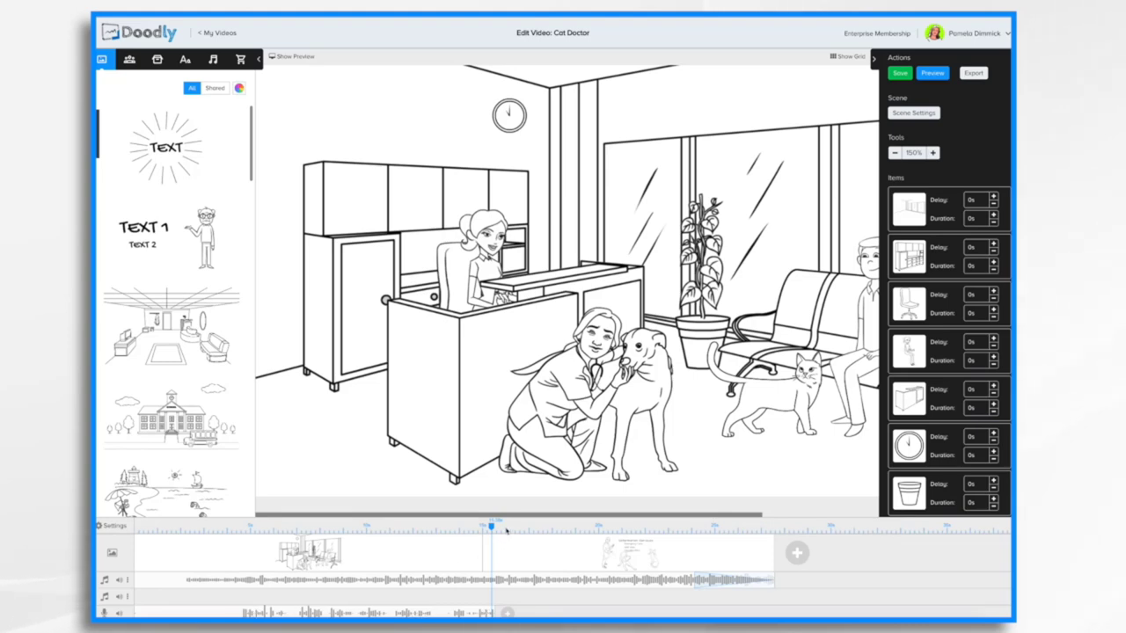
Step: Trim the start and end of the recorded voiceover, and shift part of it slightly earlier on its track
drag(491, 526, 294, 531)
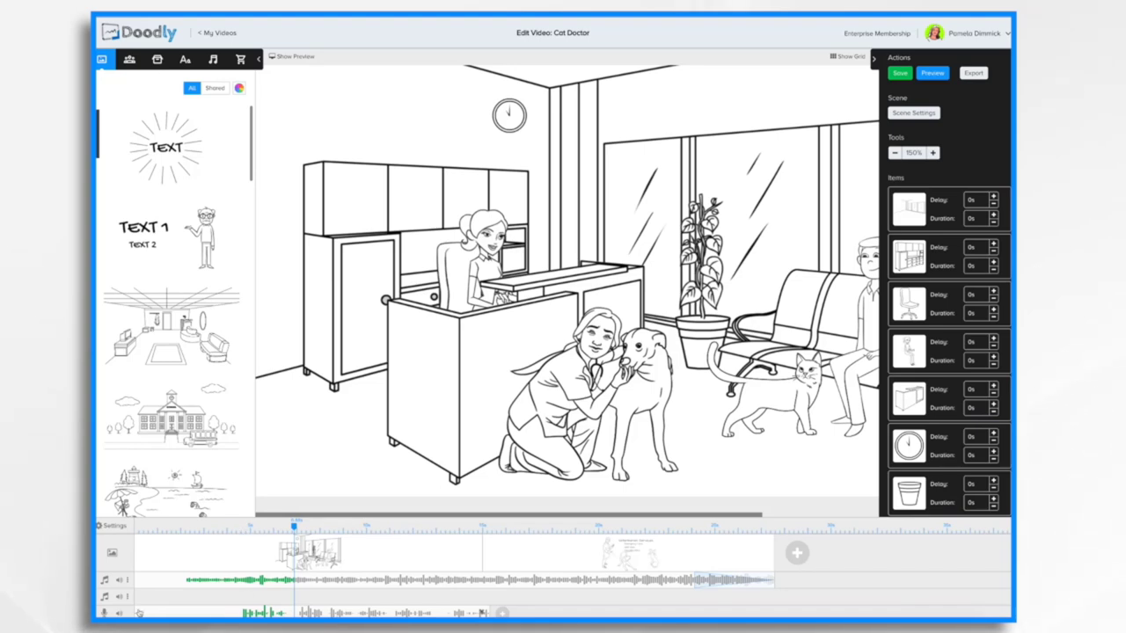
drag(137, 613, 236, 609)
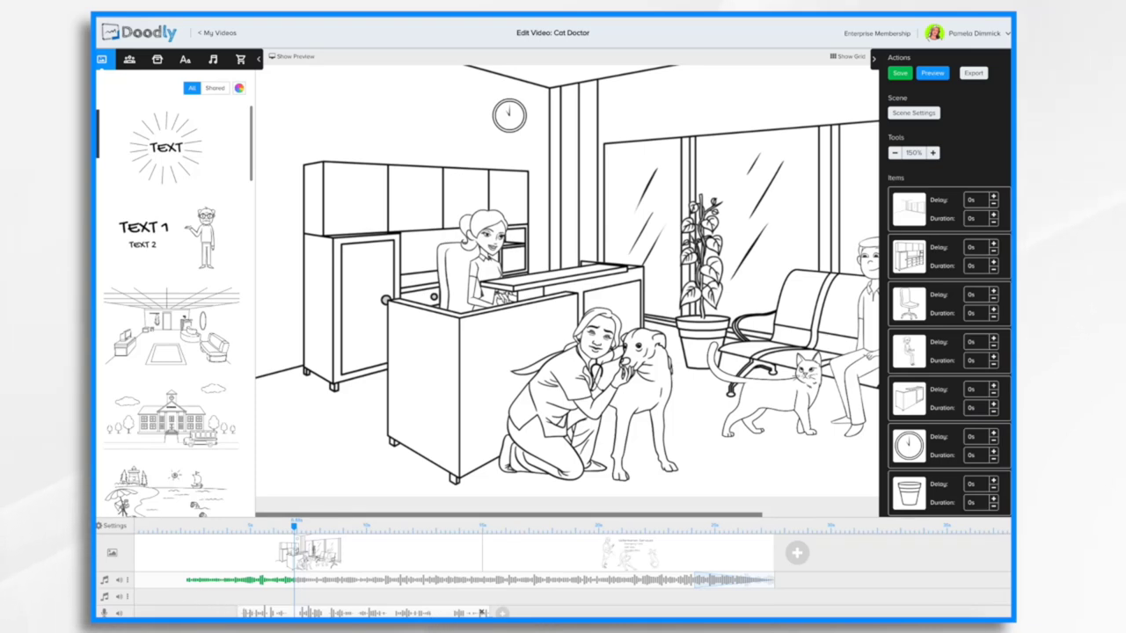
drag(475, 613, 442, 614)
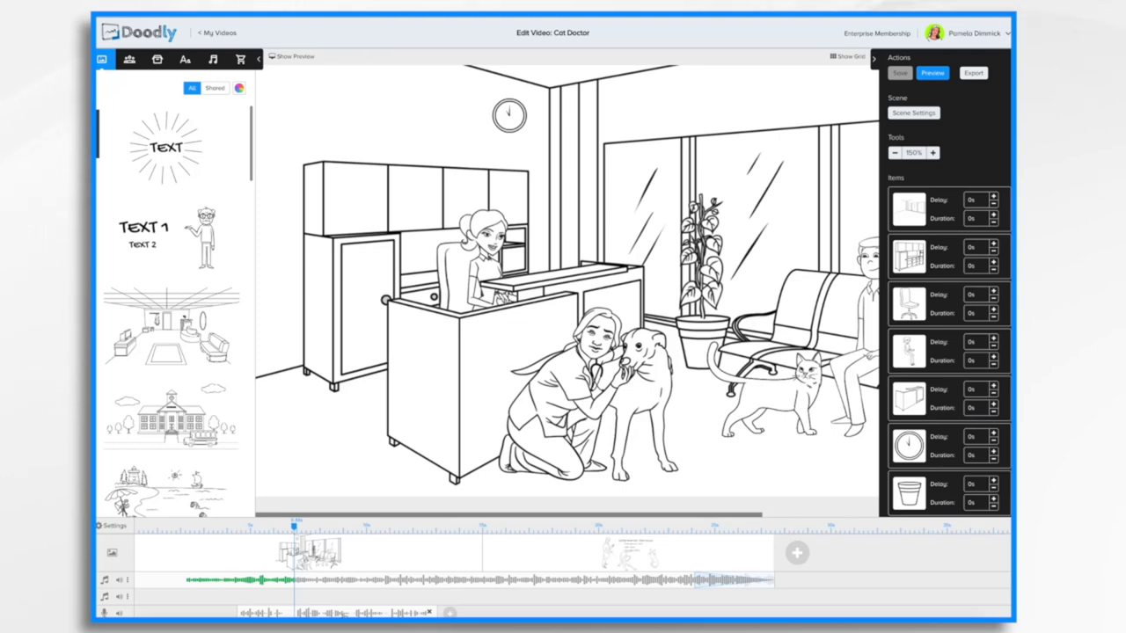
click(347, 612)
drag(349, 611, 324, 610)
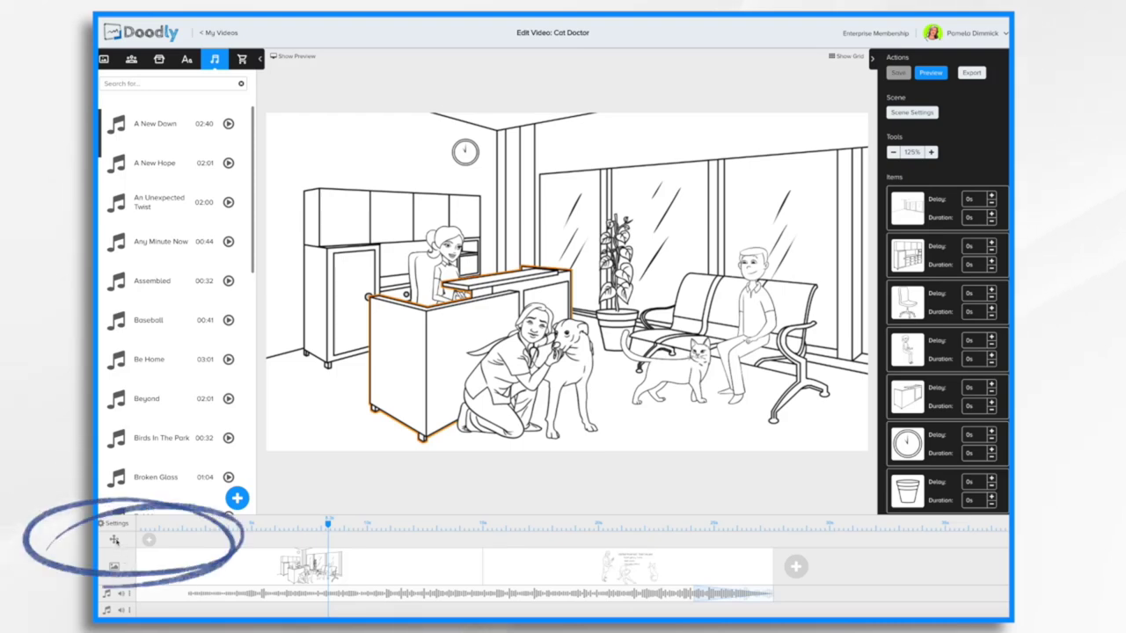
Step: Add a pan and zoom effect at the video's start, with its unlocked start frame reduced to the reception desk area
click(151, 543)
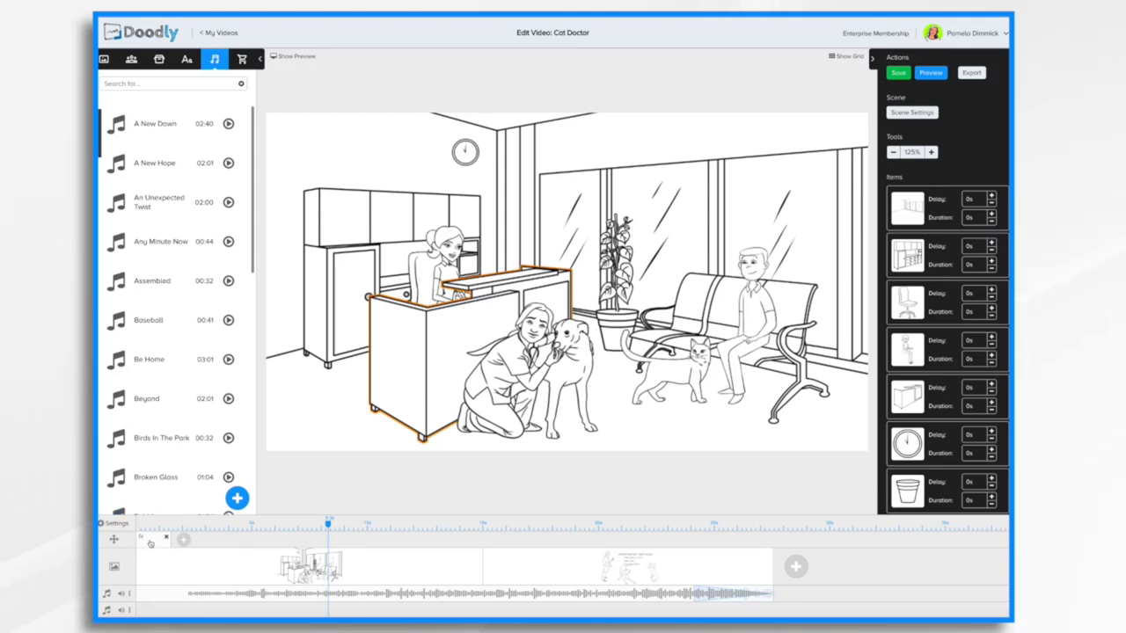
click(151, 543)
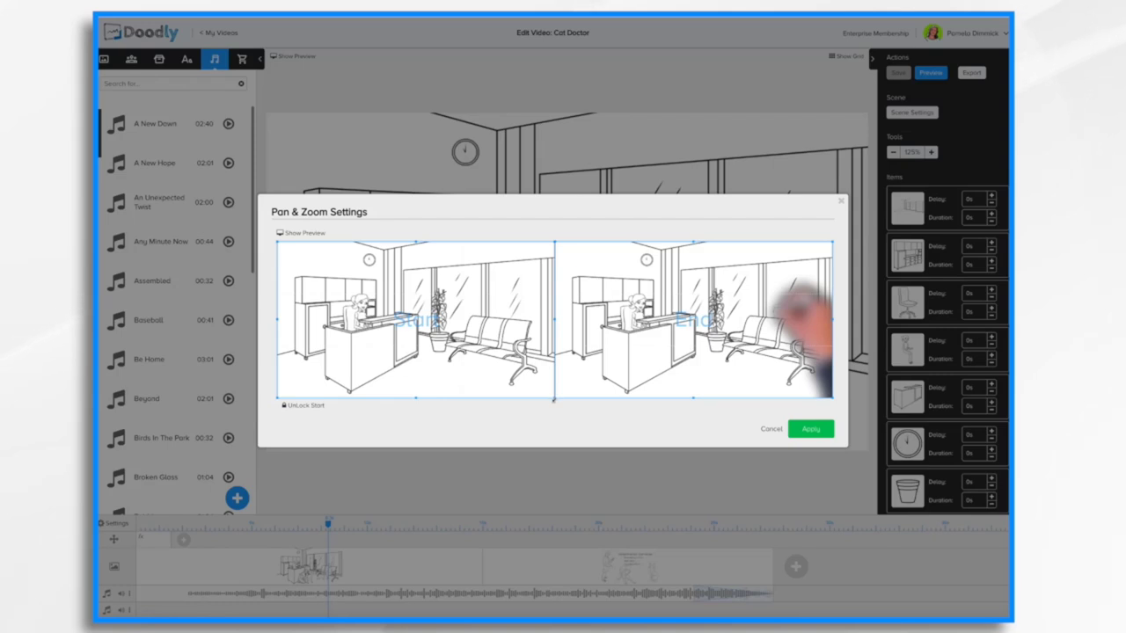
click(299, 405)
drag(416, 242, 430, 267)
drag(465, 317, 447, 295)
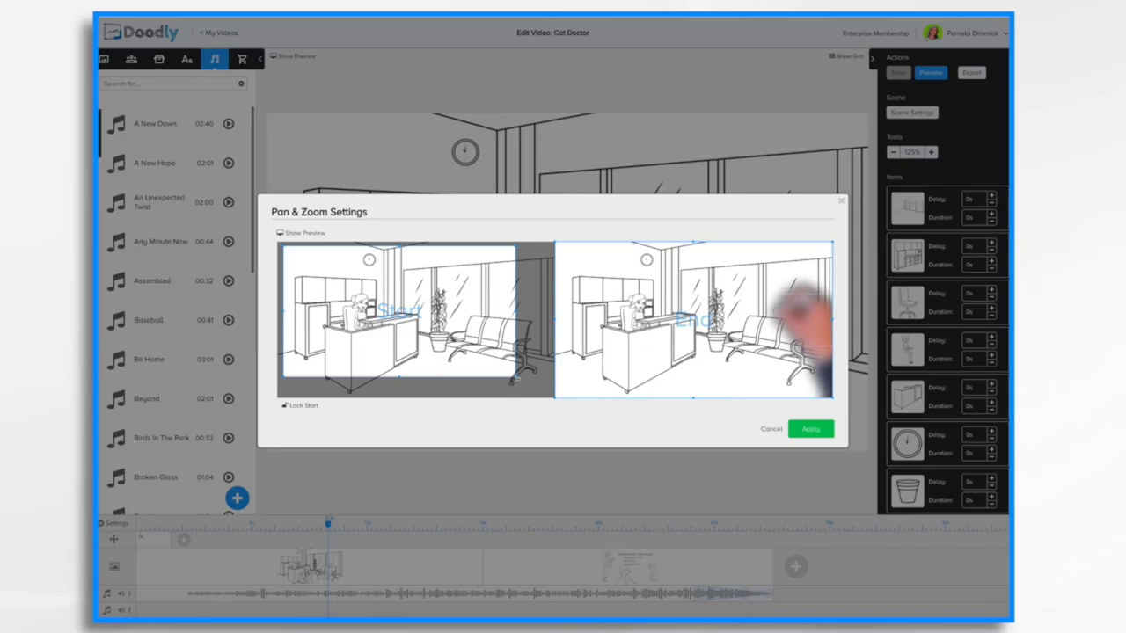
drag(516, 377, 483, 368)
drag(414, 337, 411, 336)
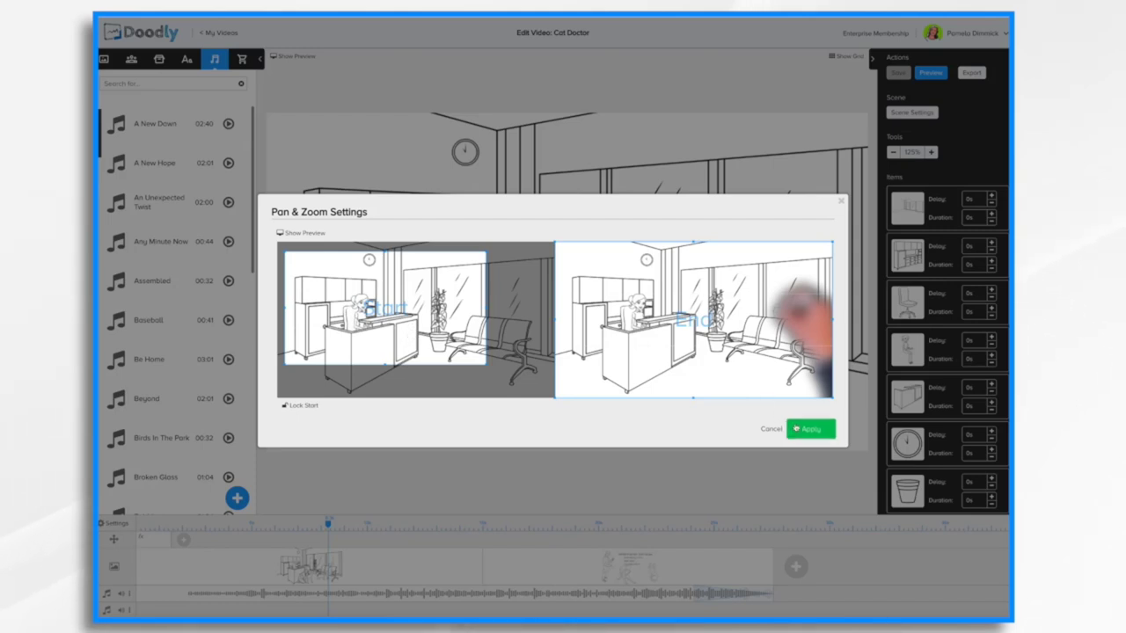
click(810, 430)
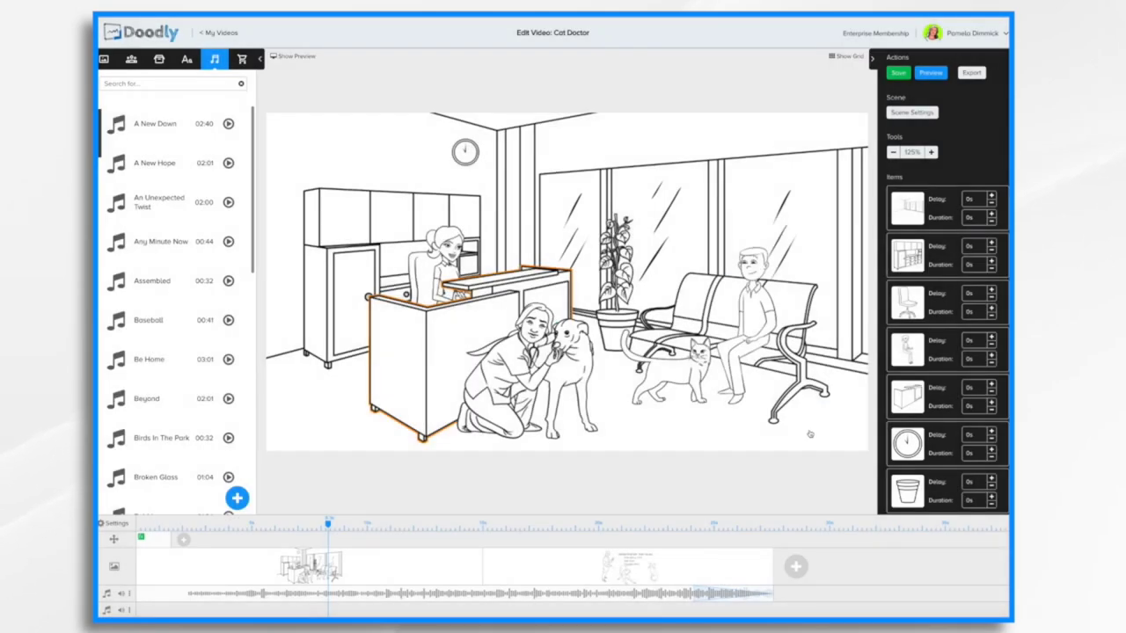
Step: Preview the pan and zoom effect, lengthen it to about 5 s on the timeline, and preview the video again
click(938, 77)
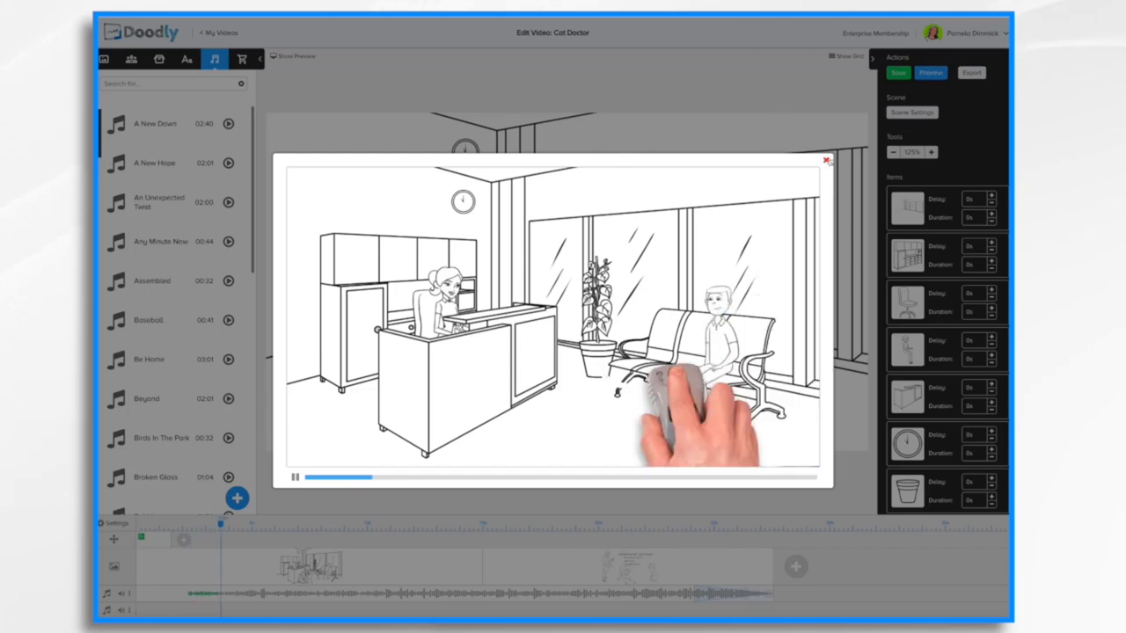
click(826, 161)
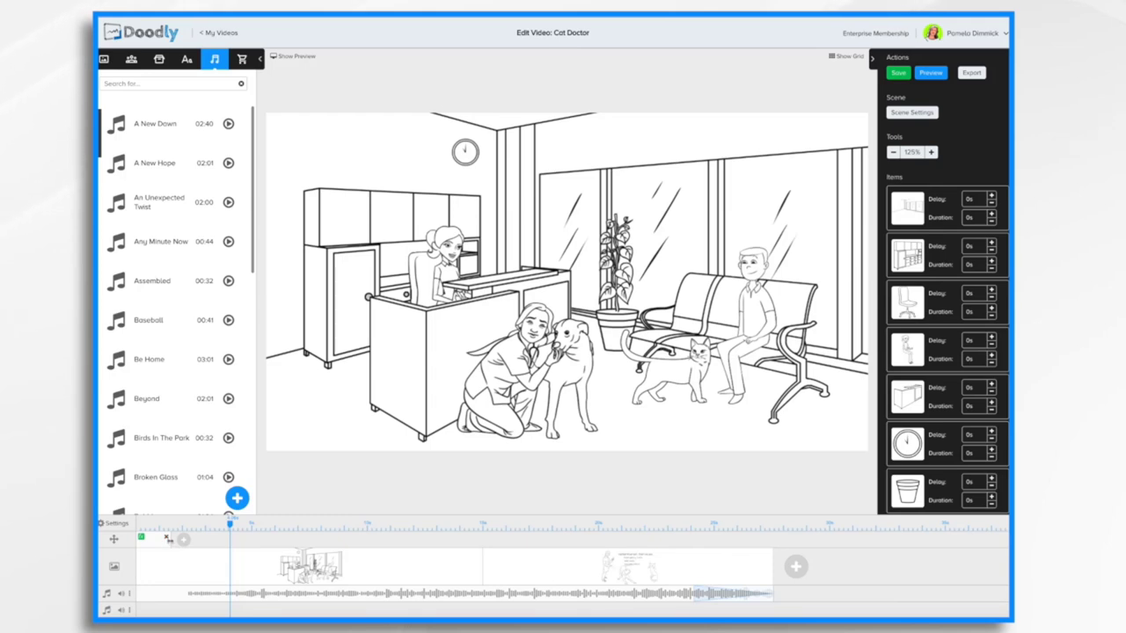
drag(169, 542, 253, 544)
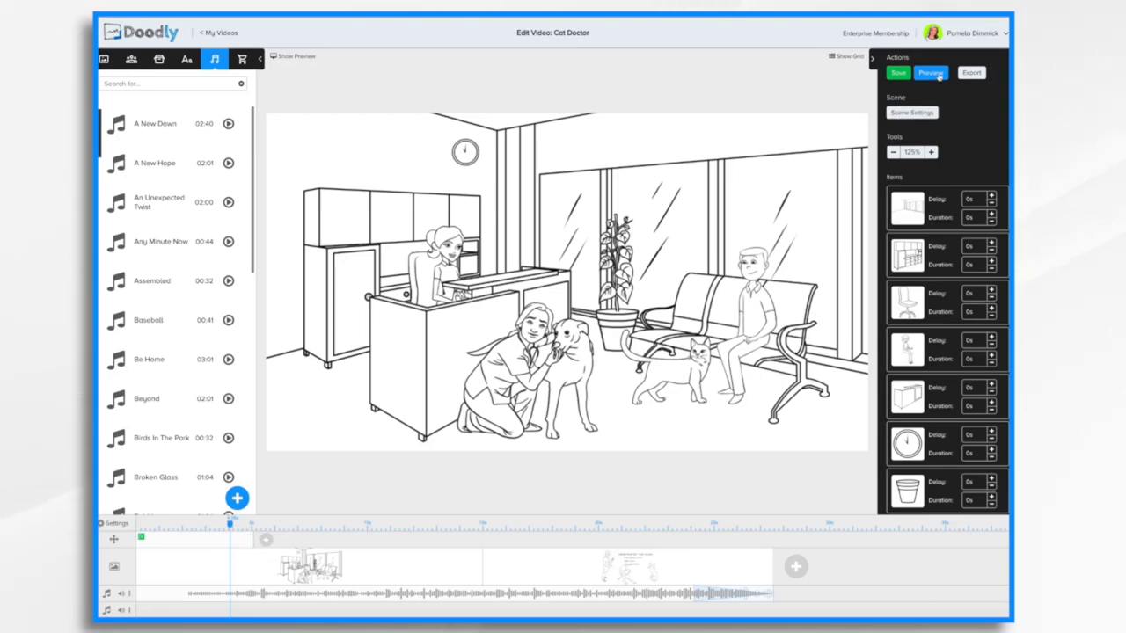
click(932, 73)
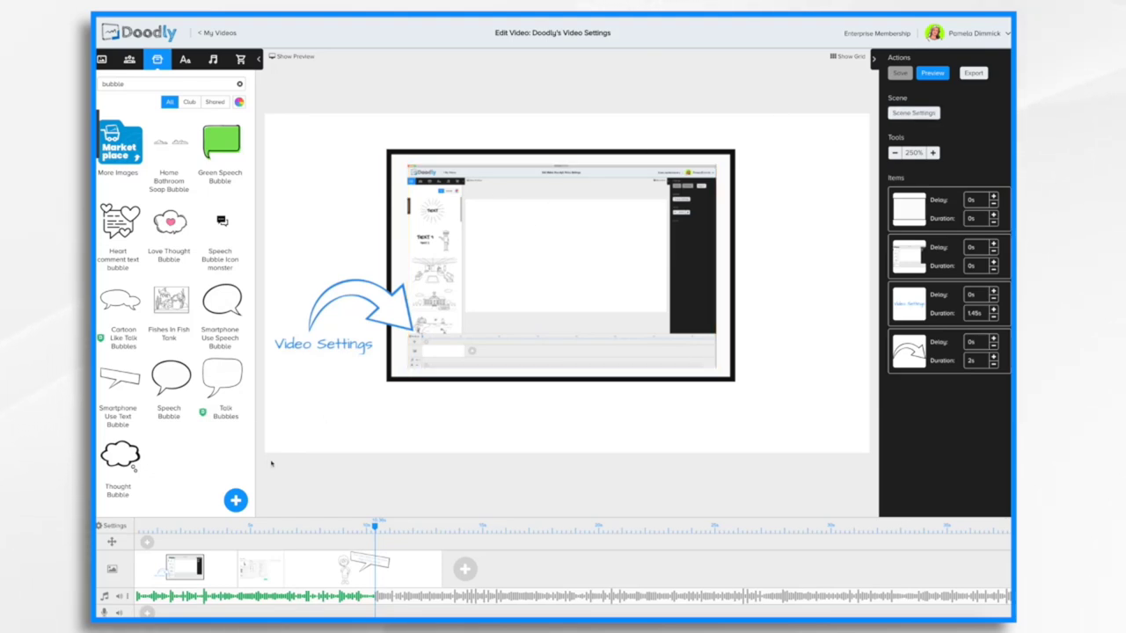
Step: Examine the Whiteboard, Dark Chalkboard, Green Chalkboard, Glassboard and Custom styles in the video settings of "Doodly's Video Settings"
click(123, 528)
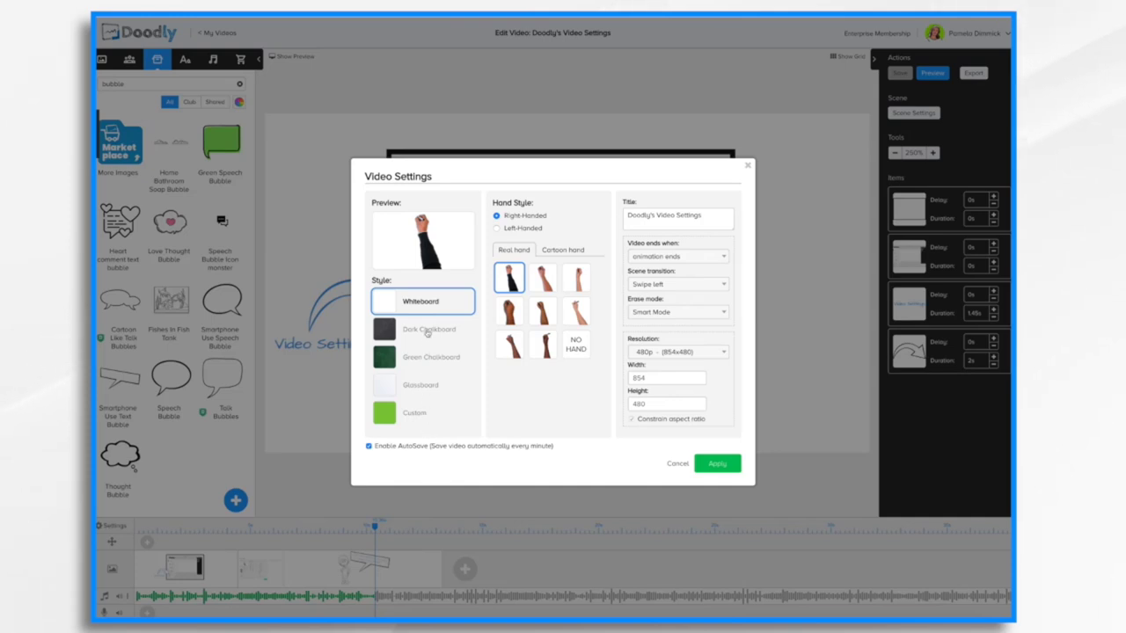
click(427, 329)
click(422, 357)
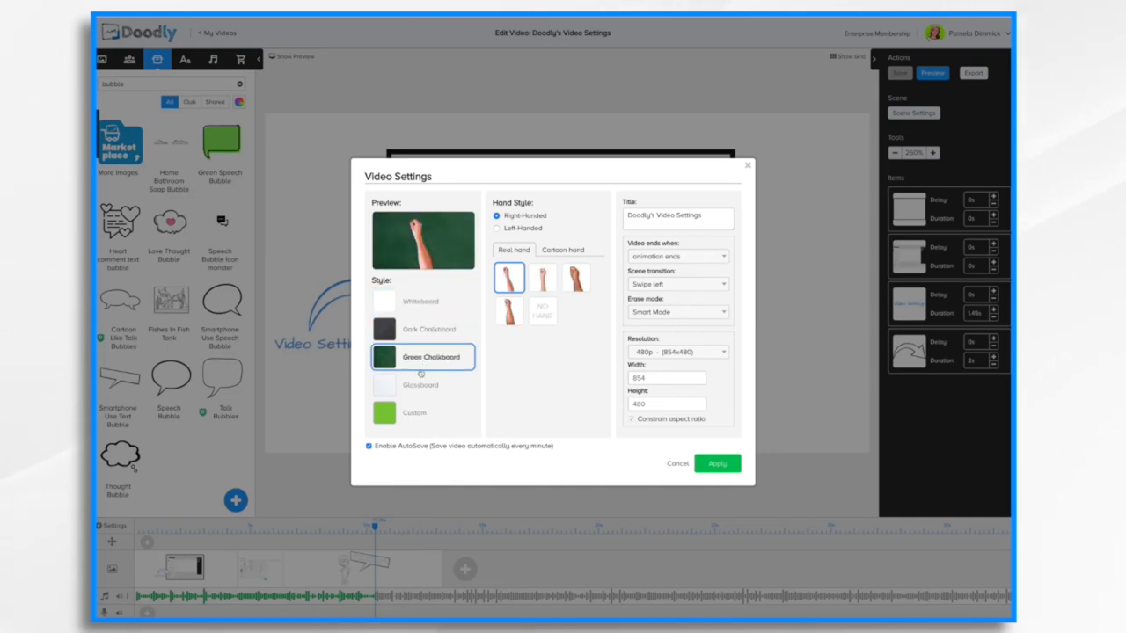
click(417, 387)
click(409, 414)
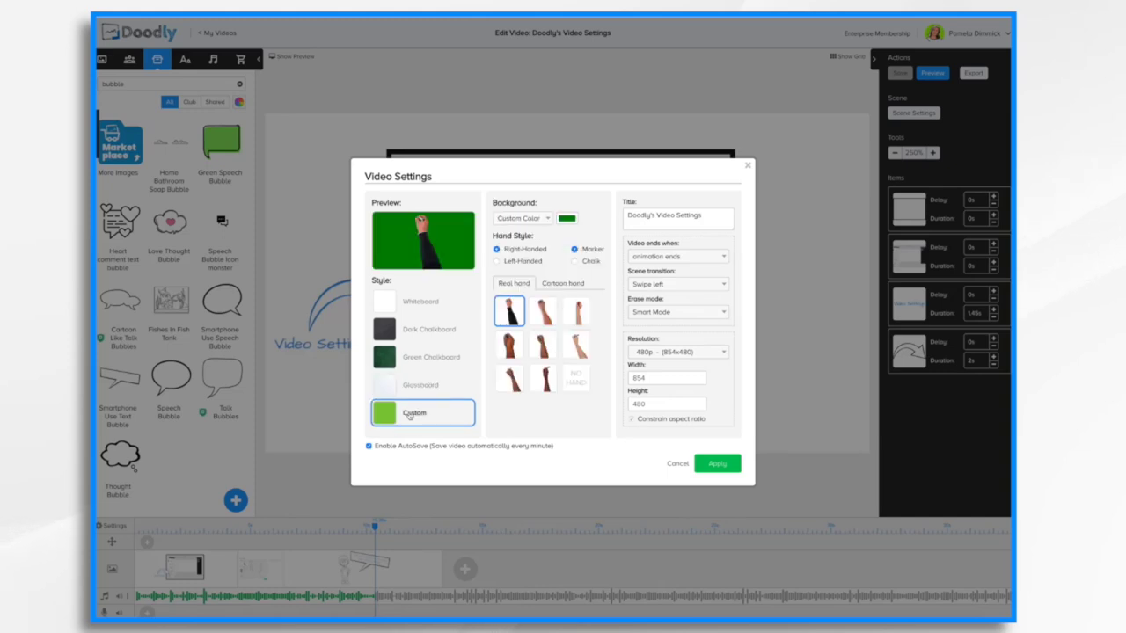
click(409, 306)
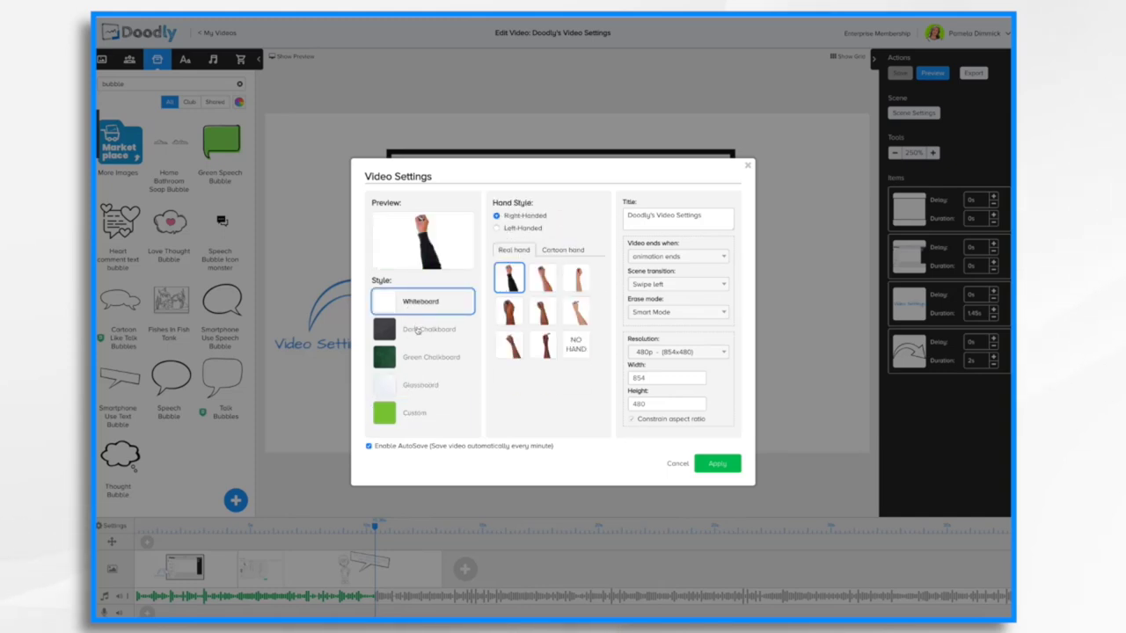
click(418, 329)
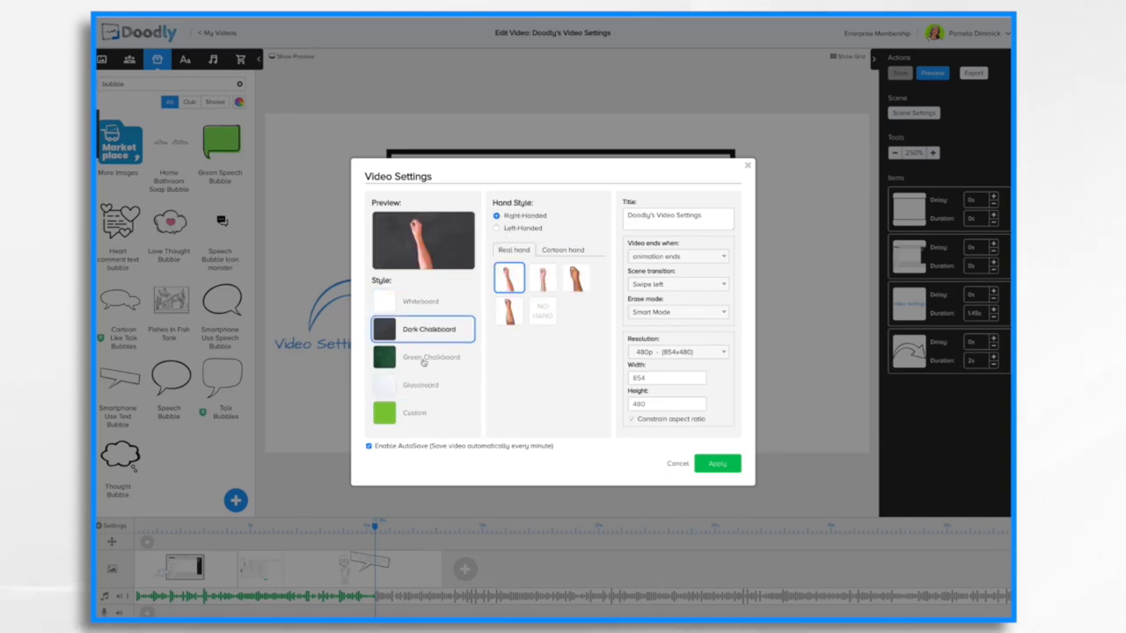
click(423, 362)
click(416, 387)
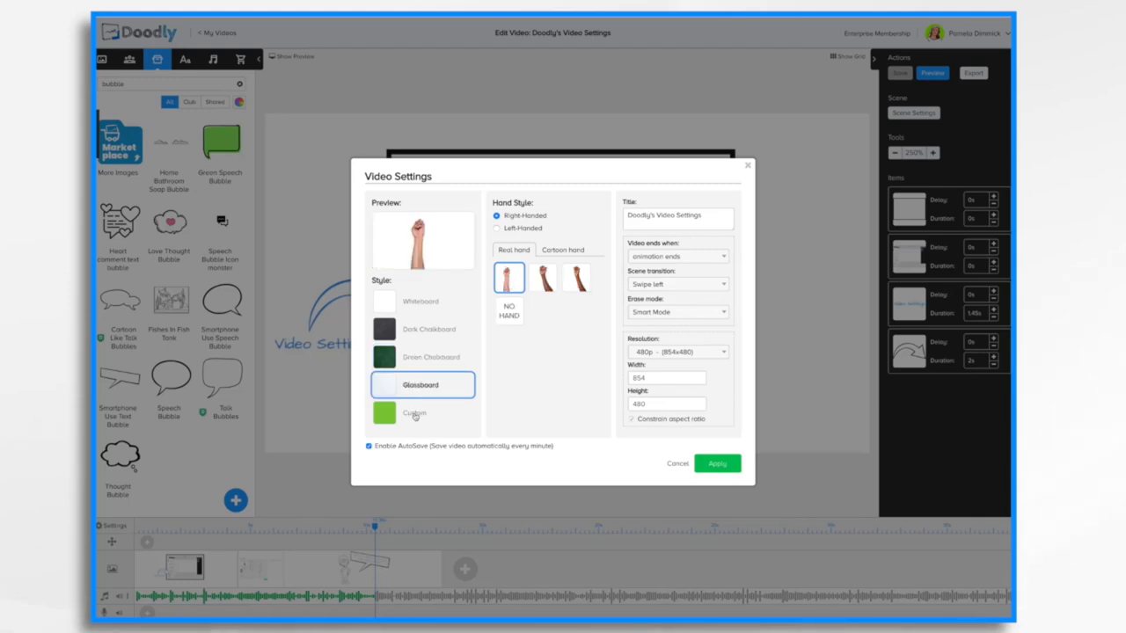
click(416, 416)
click(417, 308)
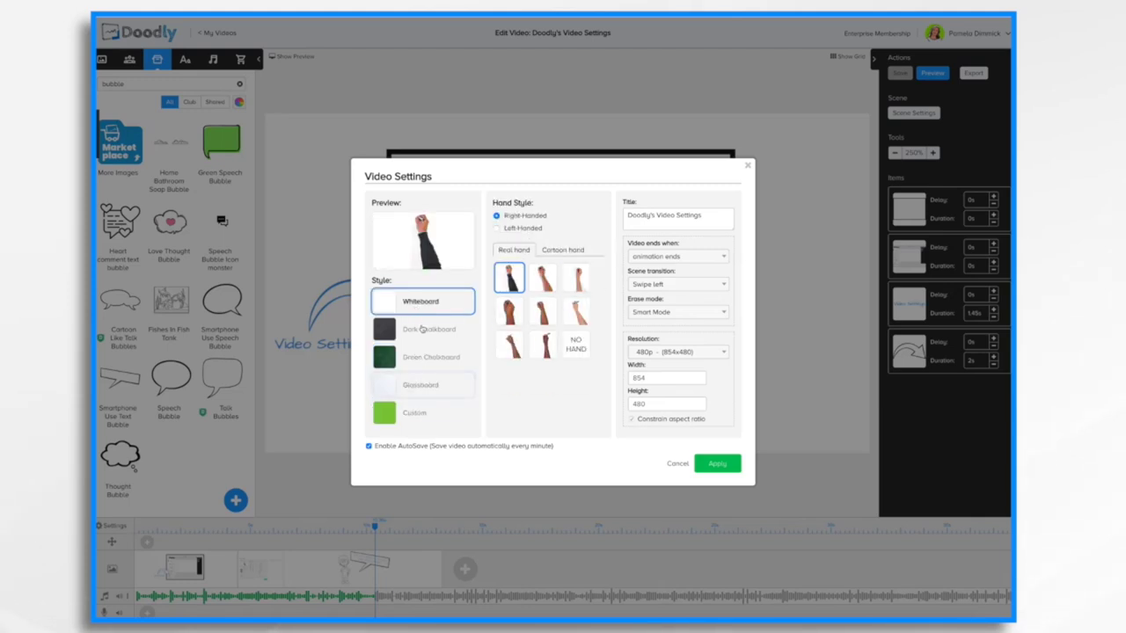
Step: Compare the Dark Chalkboard, Glassboard and Whiteboard styles, and view the Whiteboard hand as right-handed and left-handed
click(422, 329)
click(420, 386)
click(403, 306)
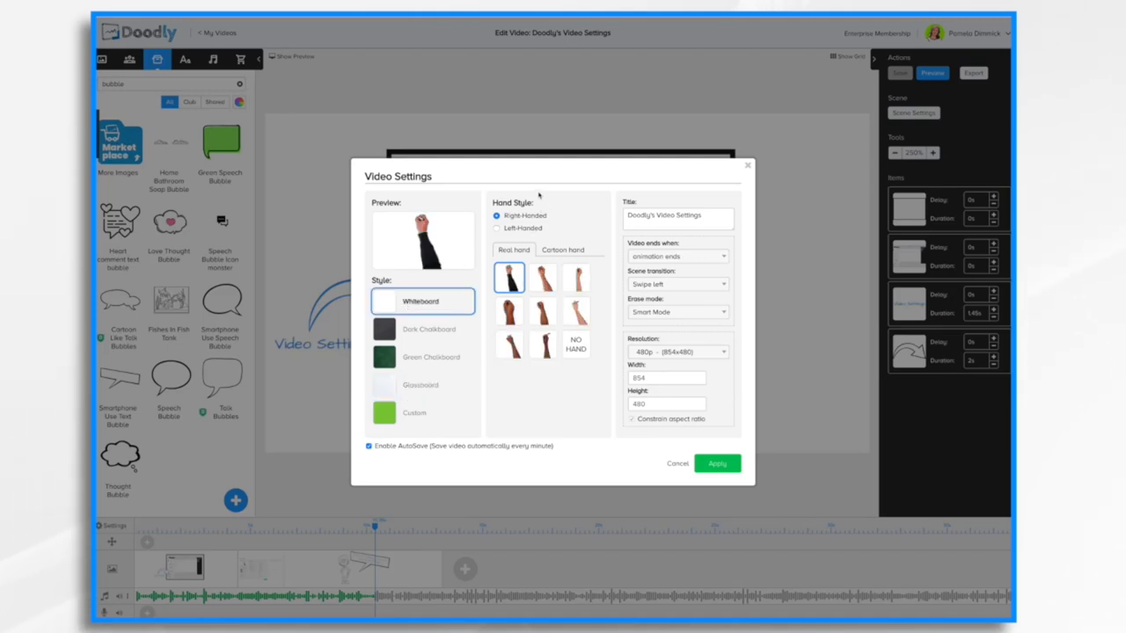
click(498, 228)
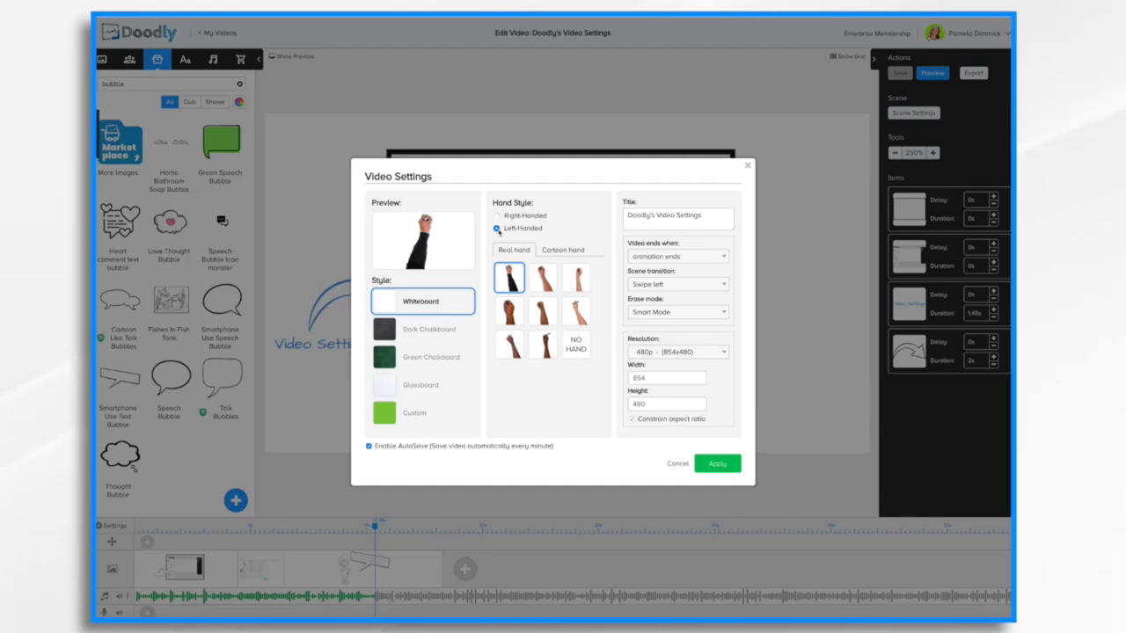
click(497, 216)
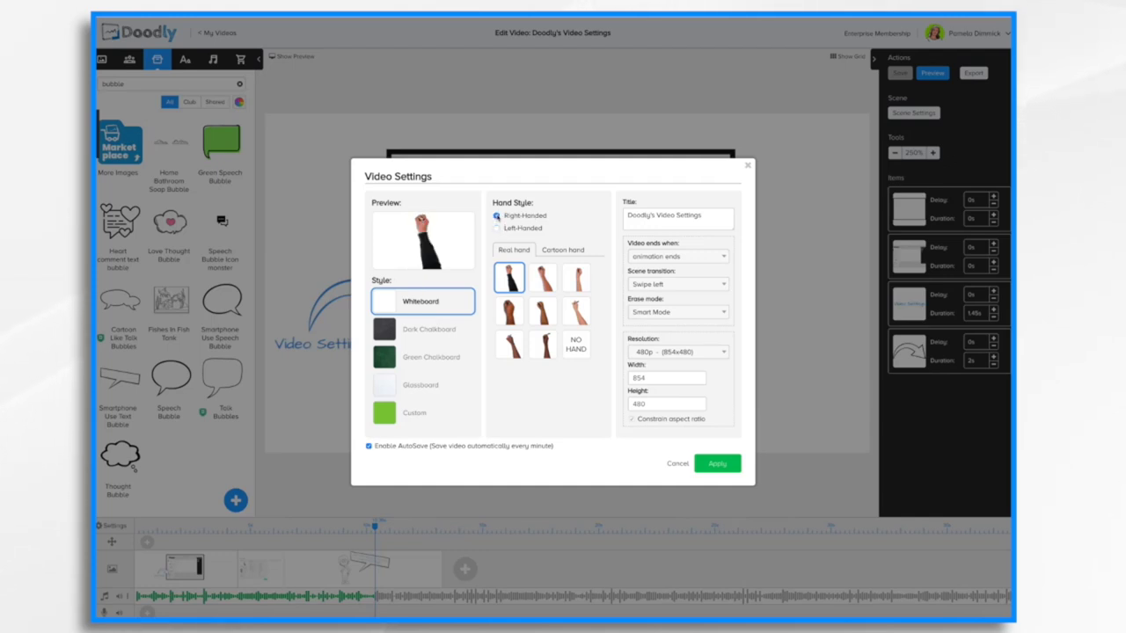
click(498, 229)
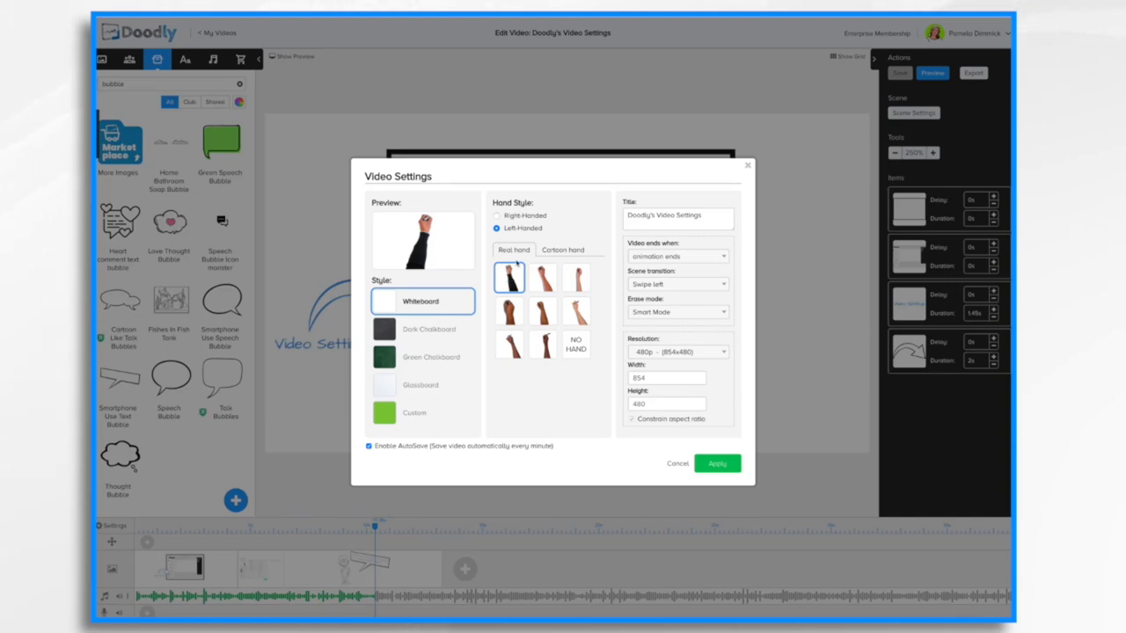
Step: Examine the real left-handed drawing hands available for the Whiteboard style, including the no-hand option
click(543, 279)
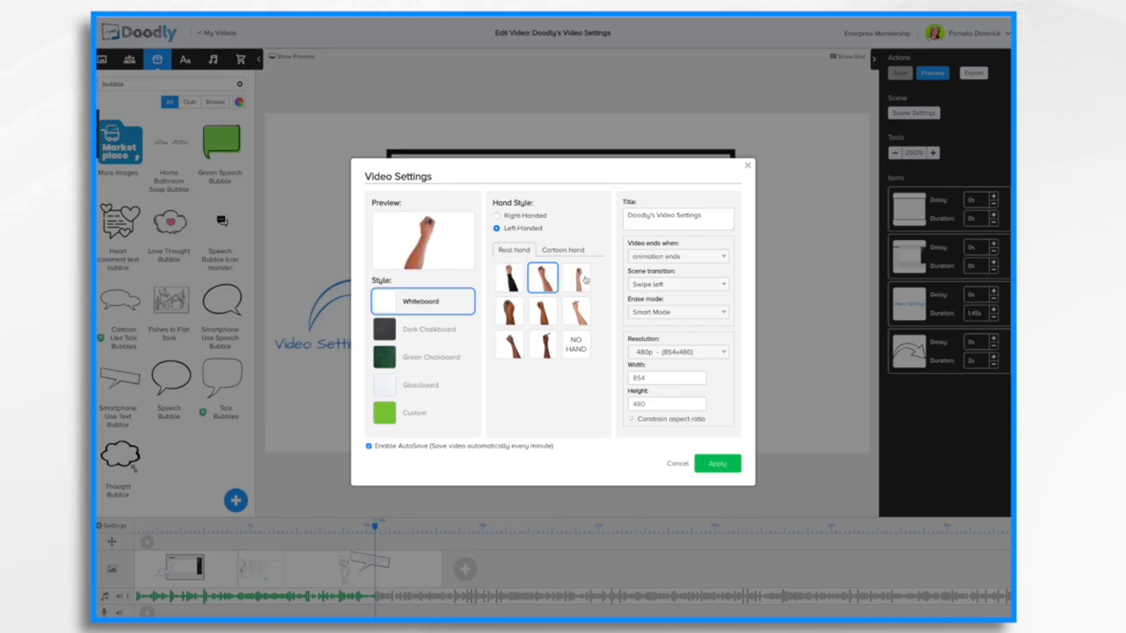
click(578, 279)
click(516, 316)
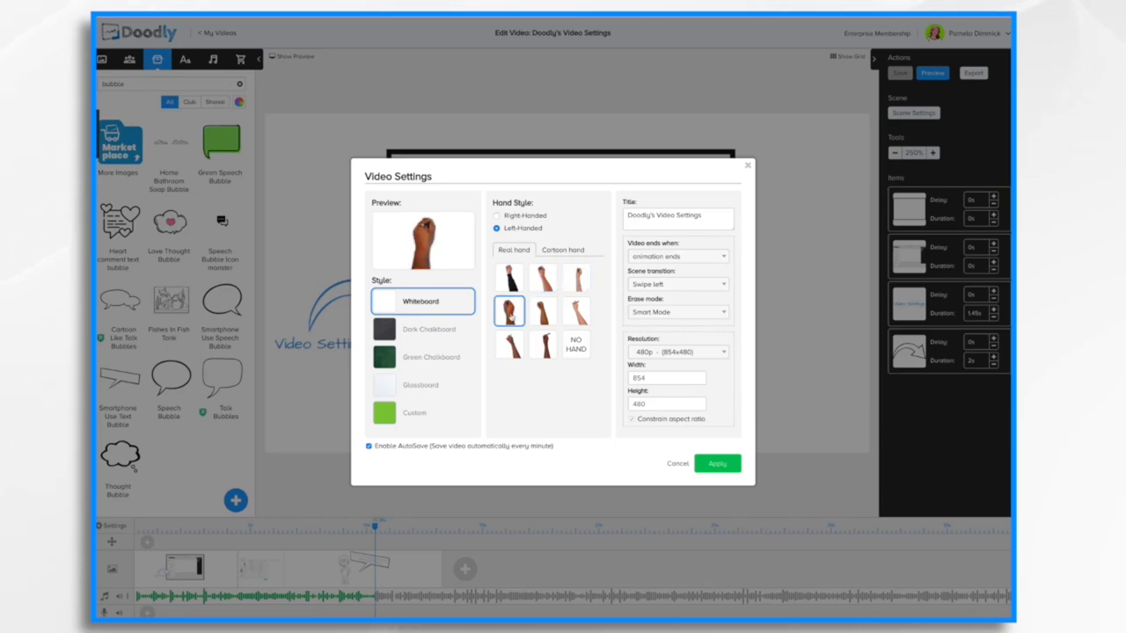
click(577, 313)
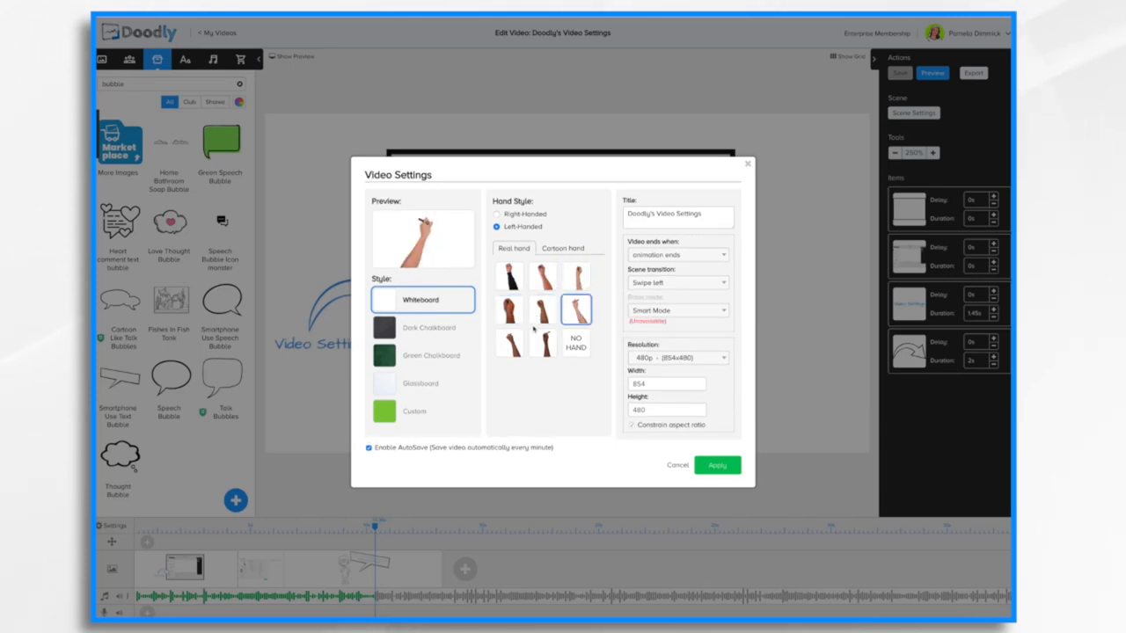
click(543, 346)
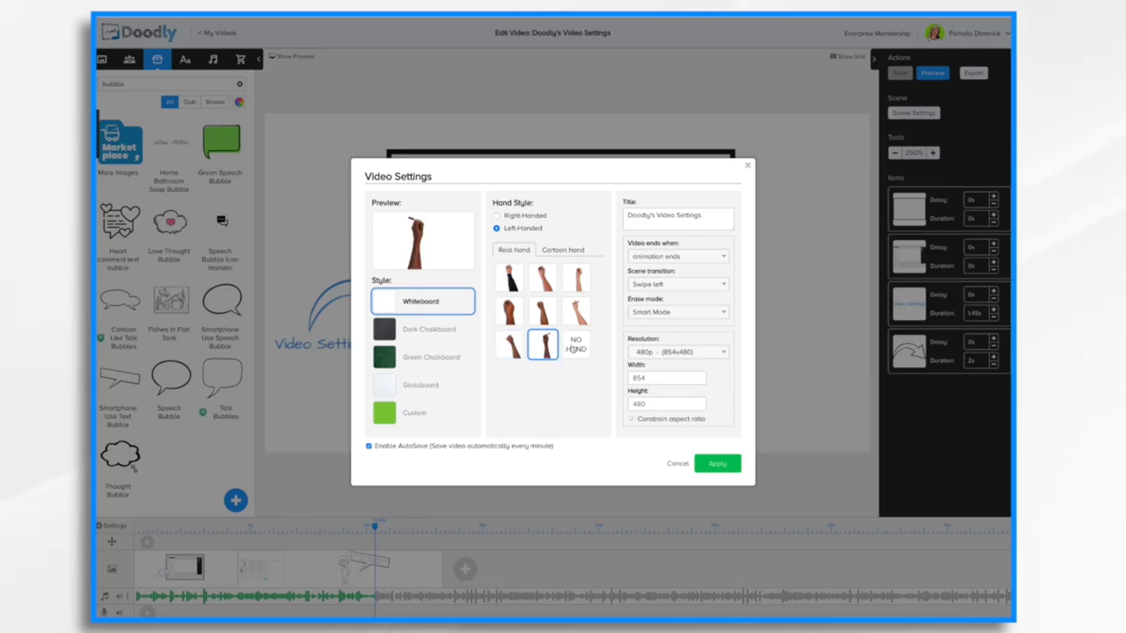
click(572, 349)
click(508, 312)
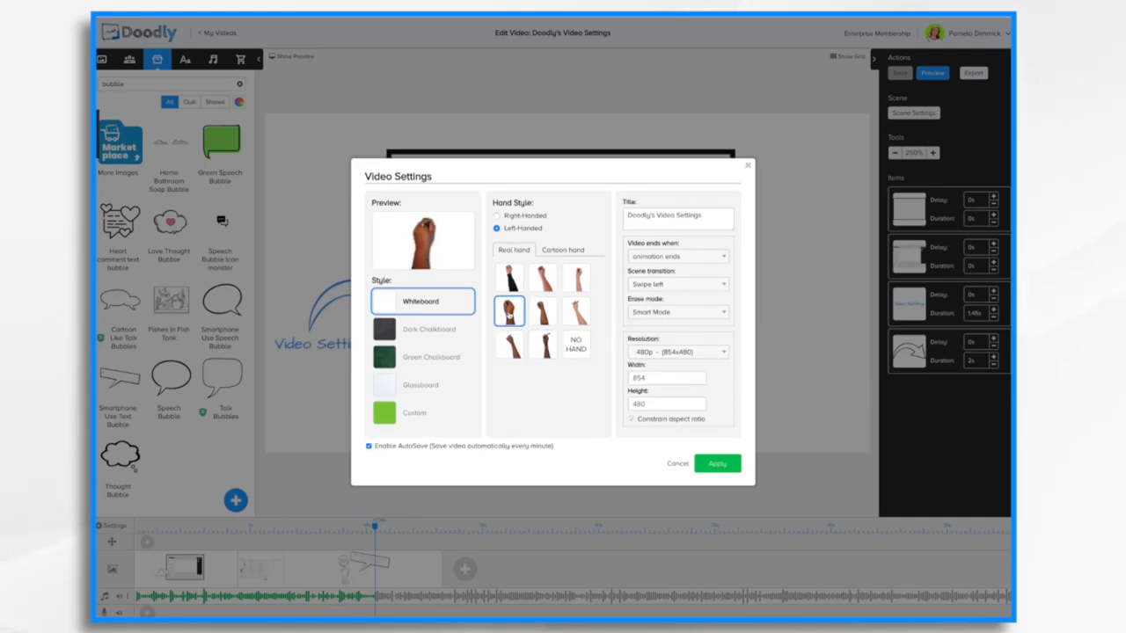
click(576, 277)
click(518, 288)
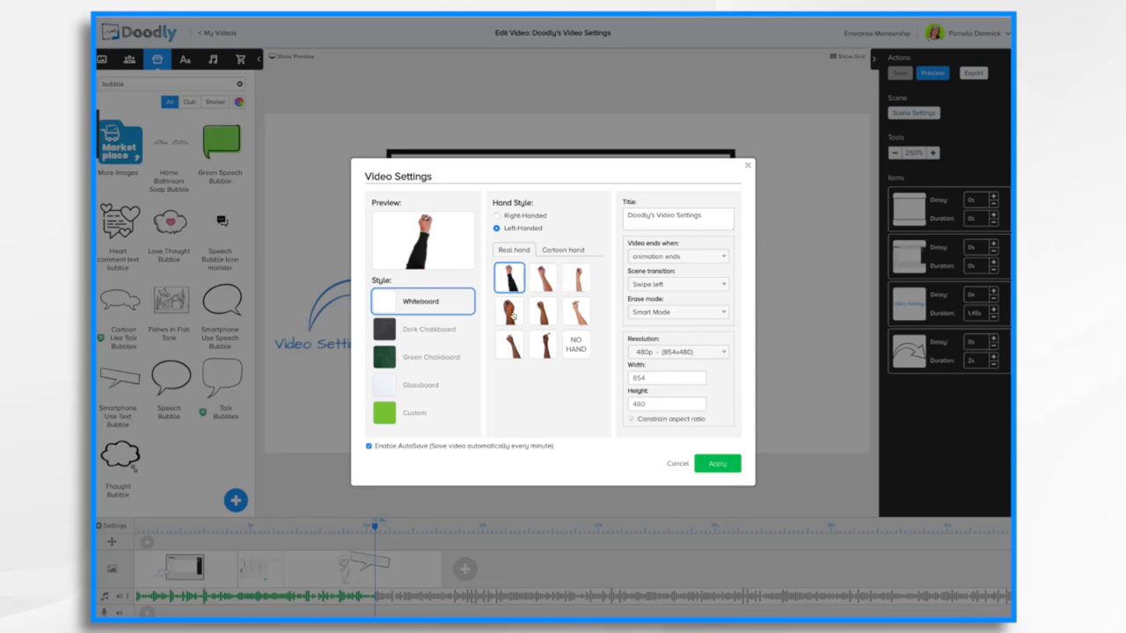
click(511, 313)
click(510, 350)
click(541, 352)
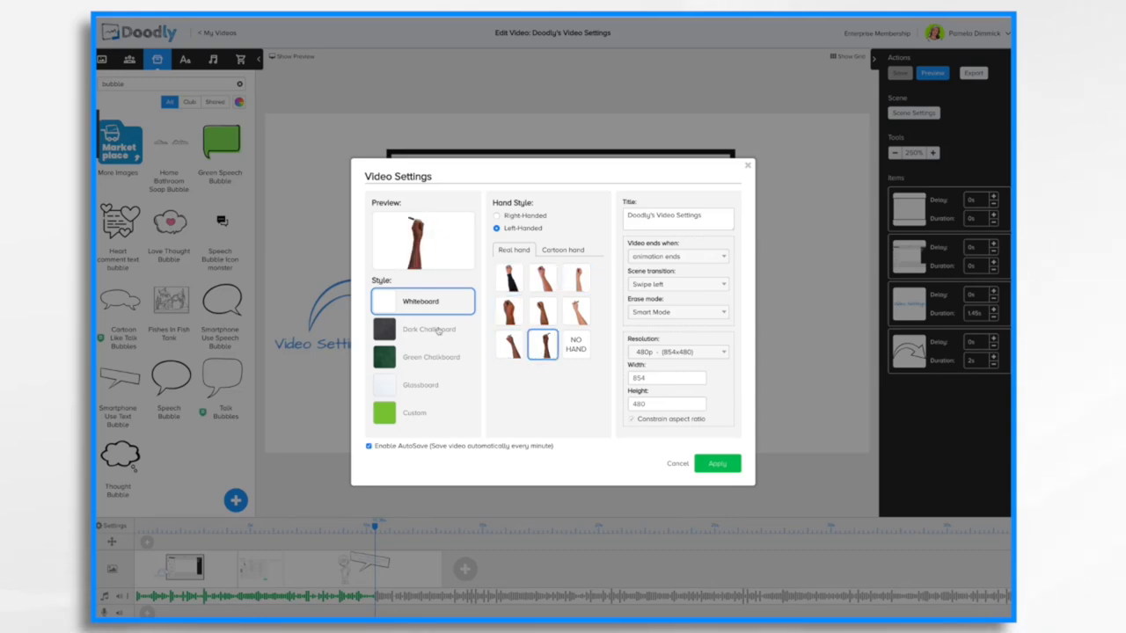
Step: Examine the real hands offered for the Dark Chalkboard, Green Chalkboard, Glassboard and Custom styles, and go back to Whiteboard
click(427, 332)
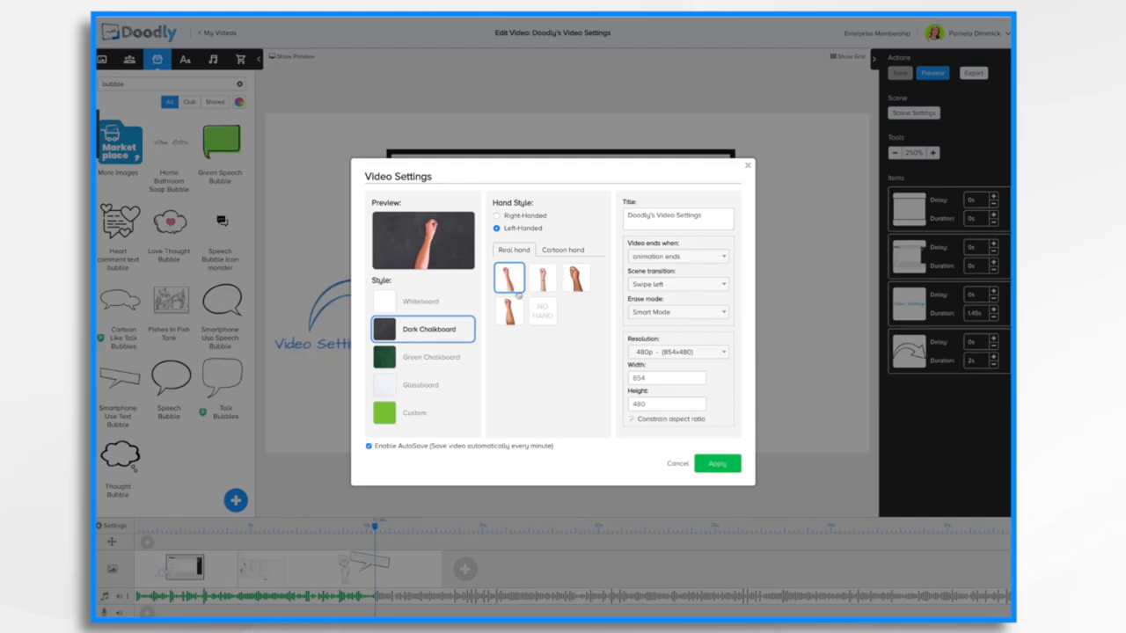
click(428, 360)
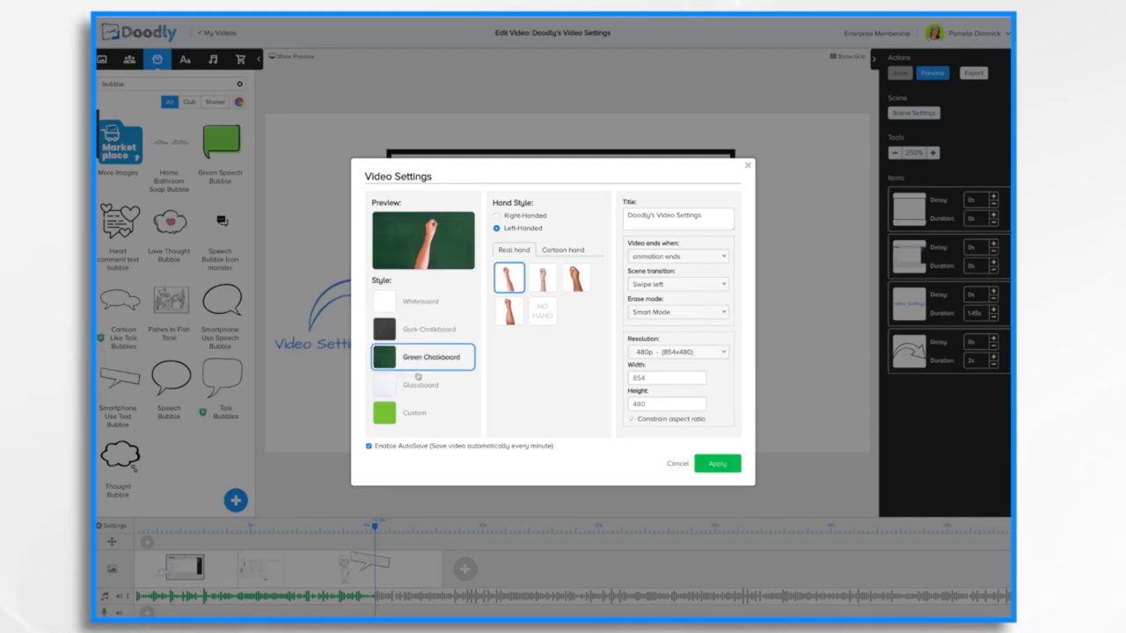
click(416, 387)
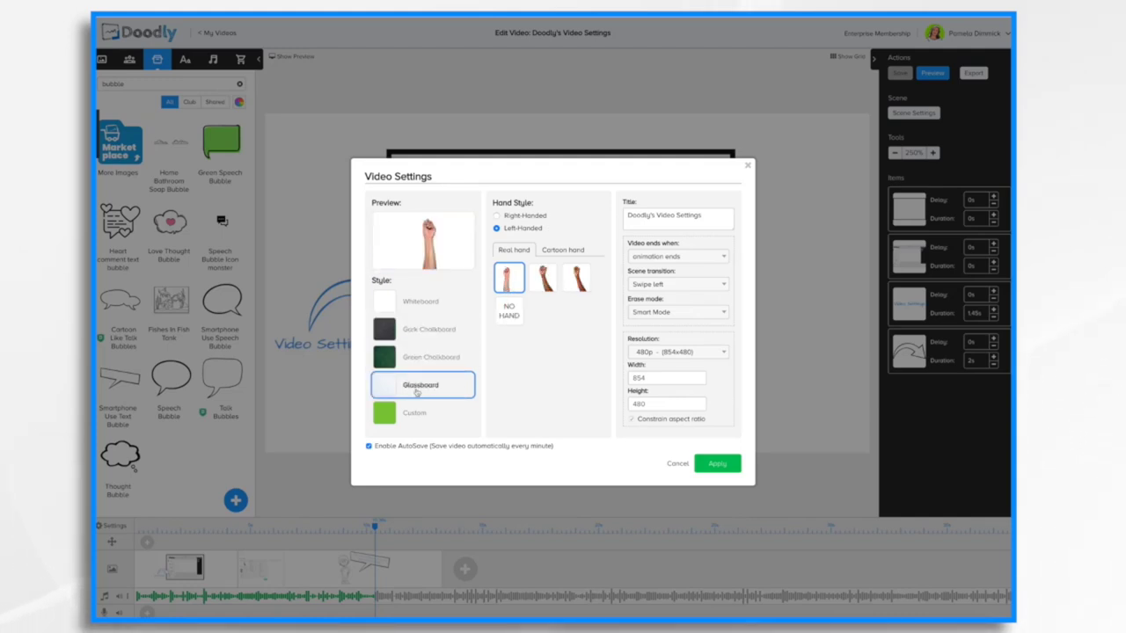
click(415, 417)
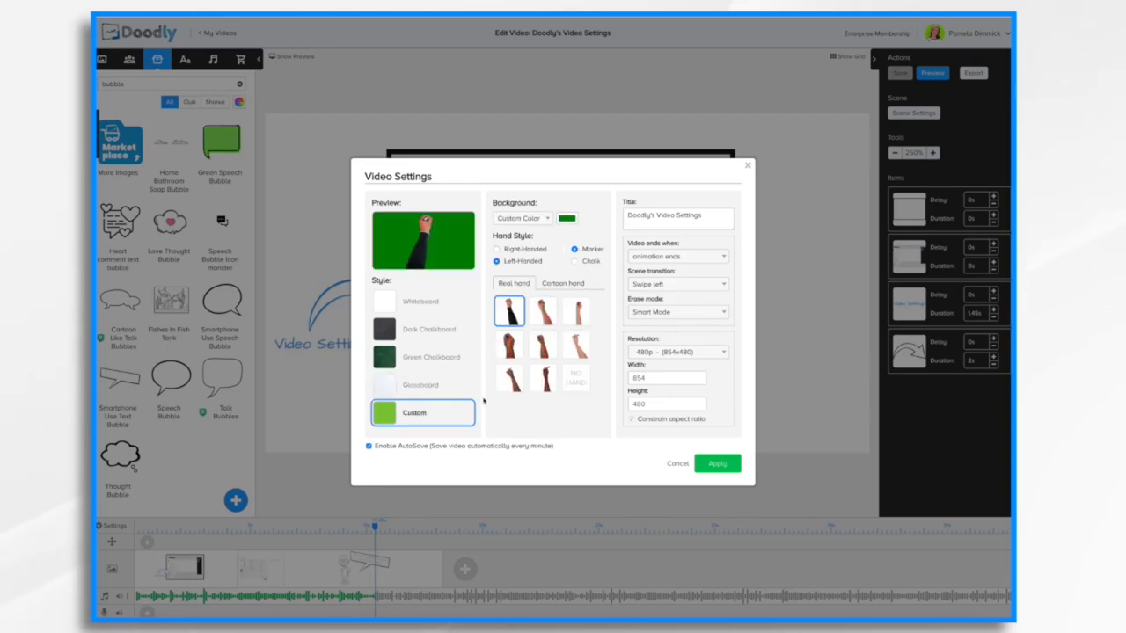
click(441, 312)
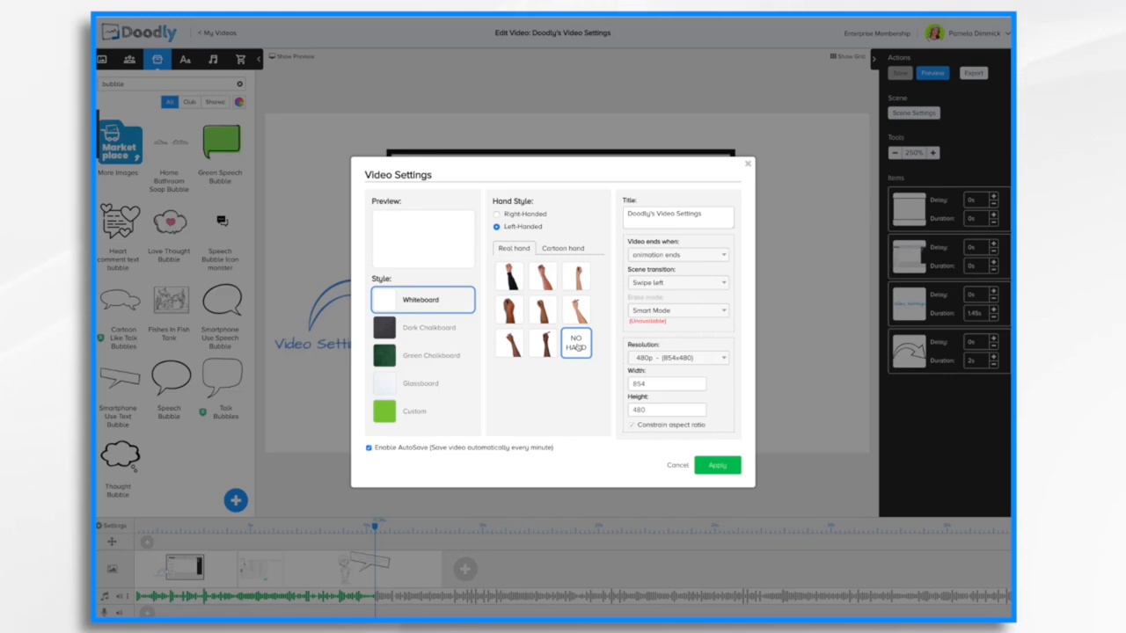
Step: Examine the cartoon hands available for the Whiteboard style in blue, yellow and red sleeves, including the no-hand option
click(562, 249)
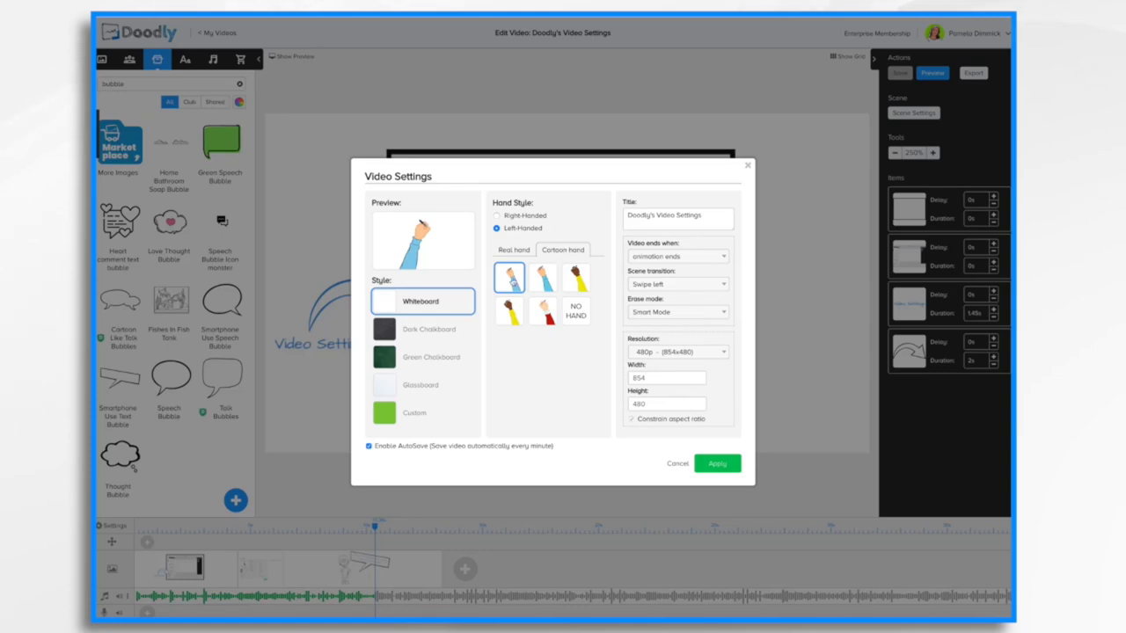
click(549, 283)
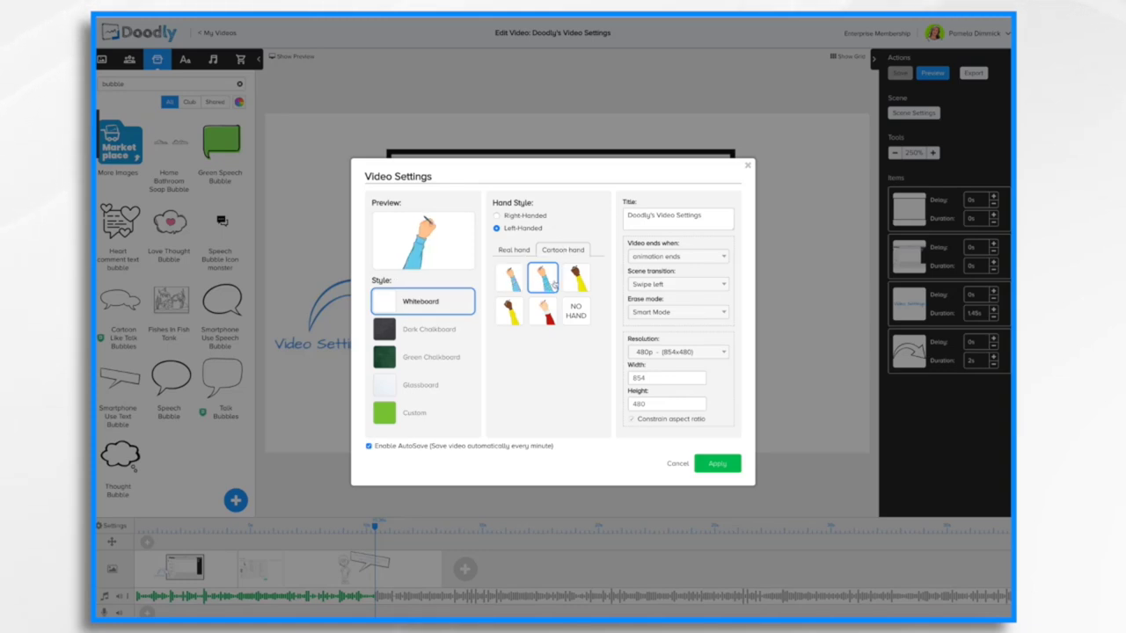
click(580, 286)
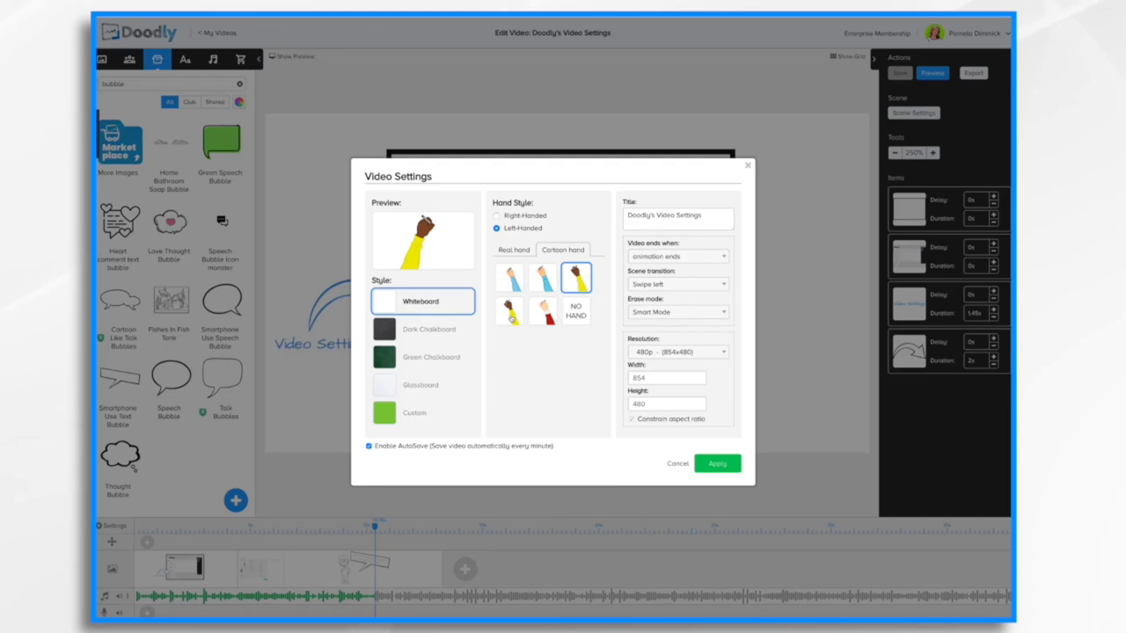
click(510, 317)
click(543, 311)
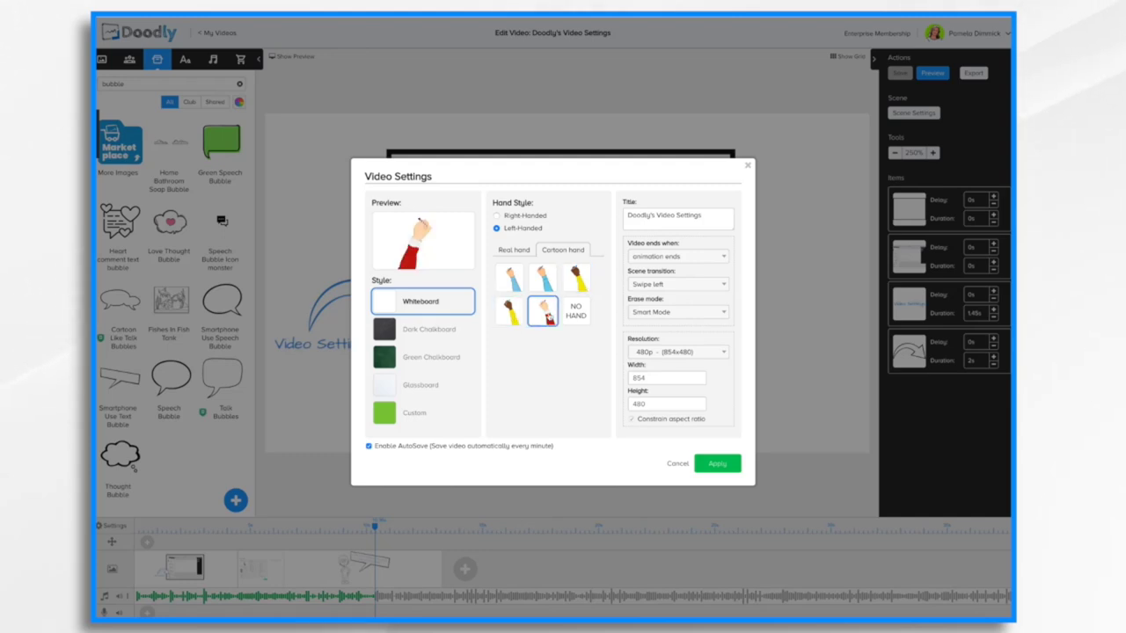
click(579, 314)
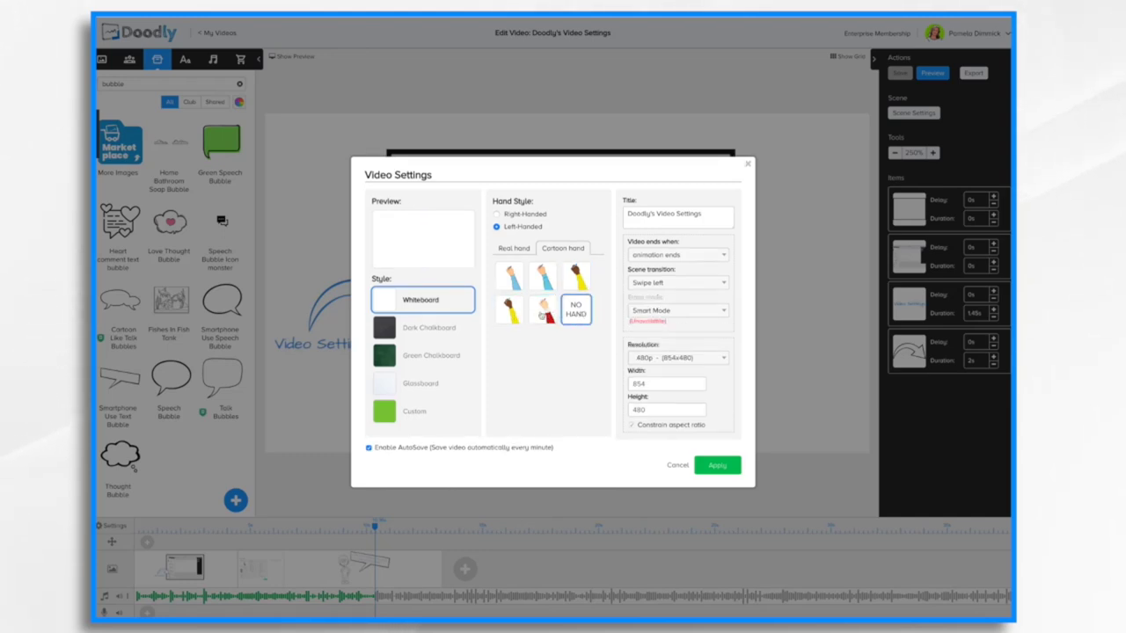
click(542, 314)
click(513, 316)
Step: Look at the Dark Chalkboard and Green Chalkboard hands, and view the cartoon hands for Dark Chalkboard
click(425, 330)
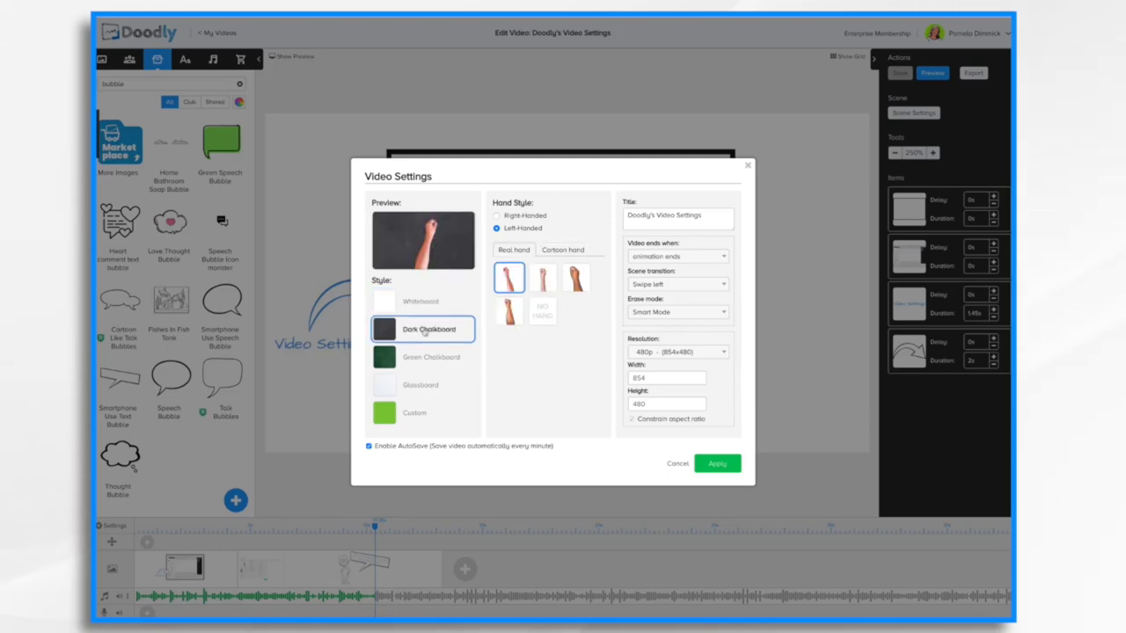
click(416, 358)
click(417, 336)
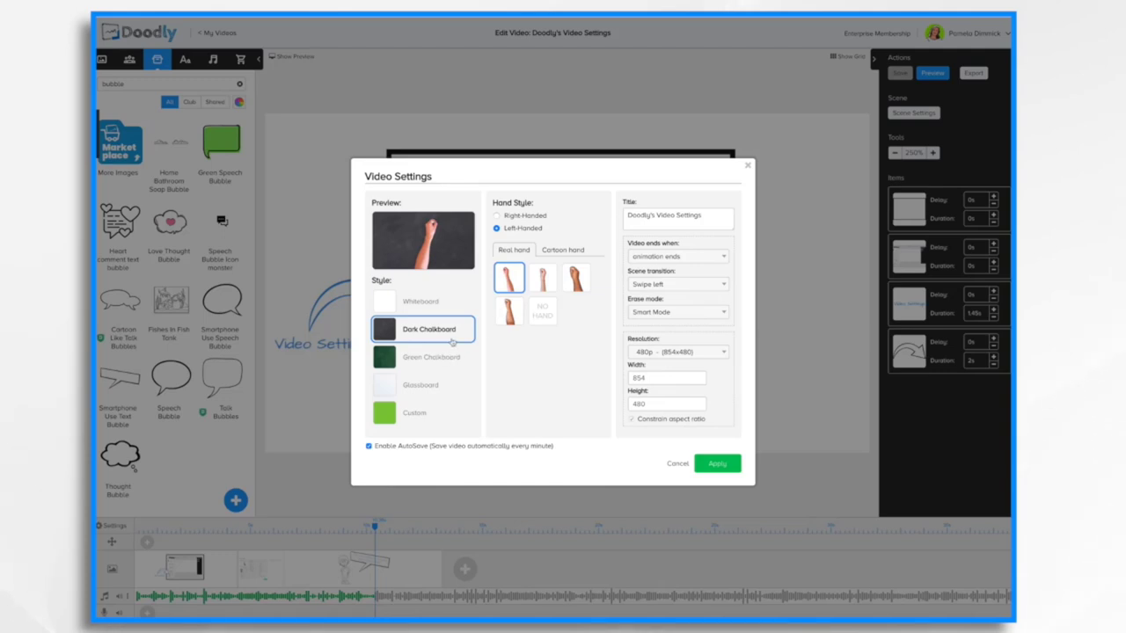
click(564, 251)
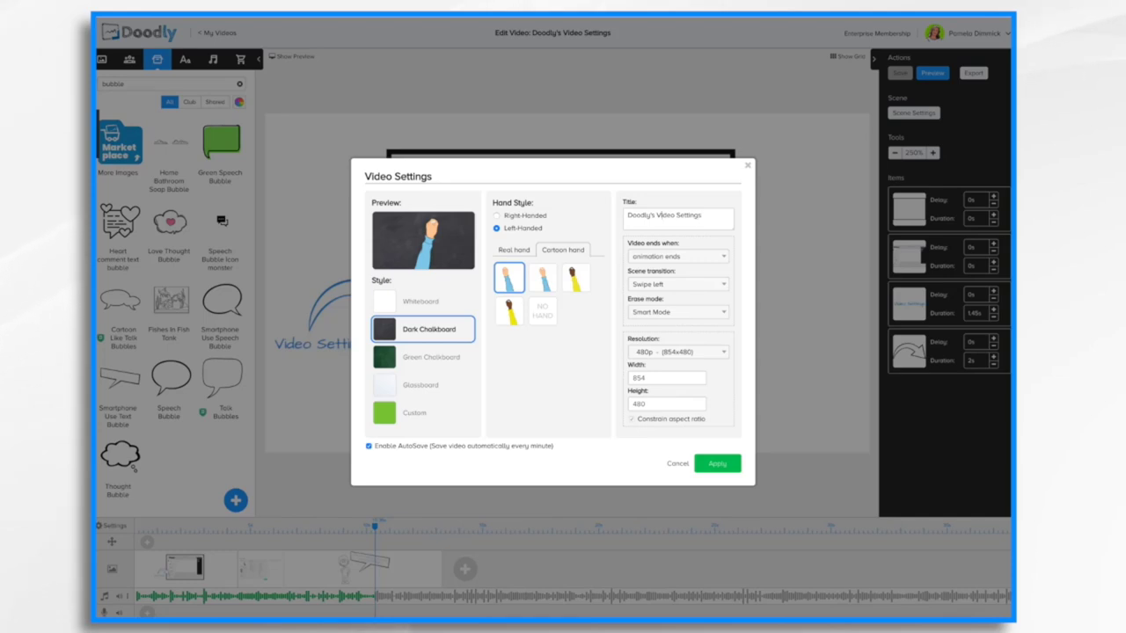
Step: Shorten the video's title to "Video Settings"
key(Home)
key(Delete)
key(Delete)
key(Delete)
key(Delete)
key(Delete)
key(Delete)
key(Delete)
key(Delete)
key(Delete)
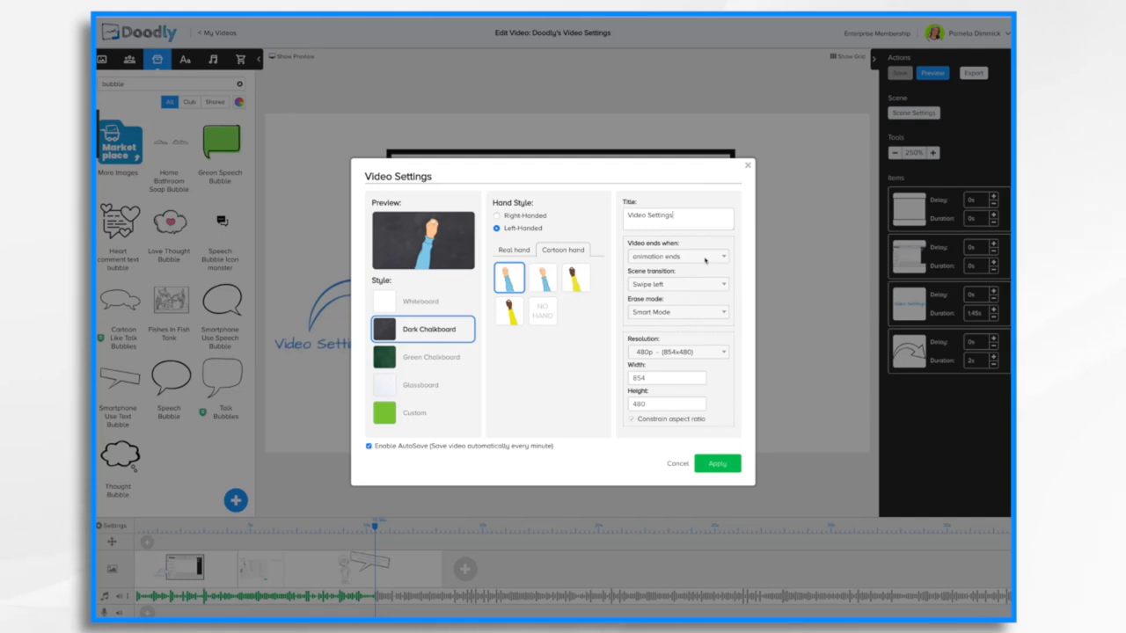
Step: Check the options for when the video ends, and close the video settings without applying the changes
click(704, 258)
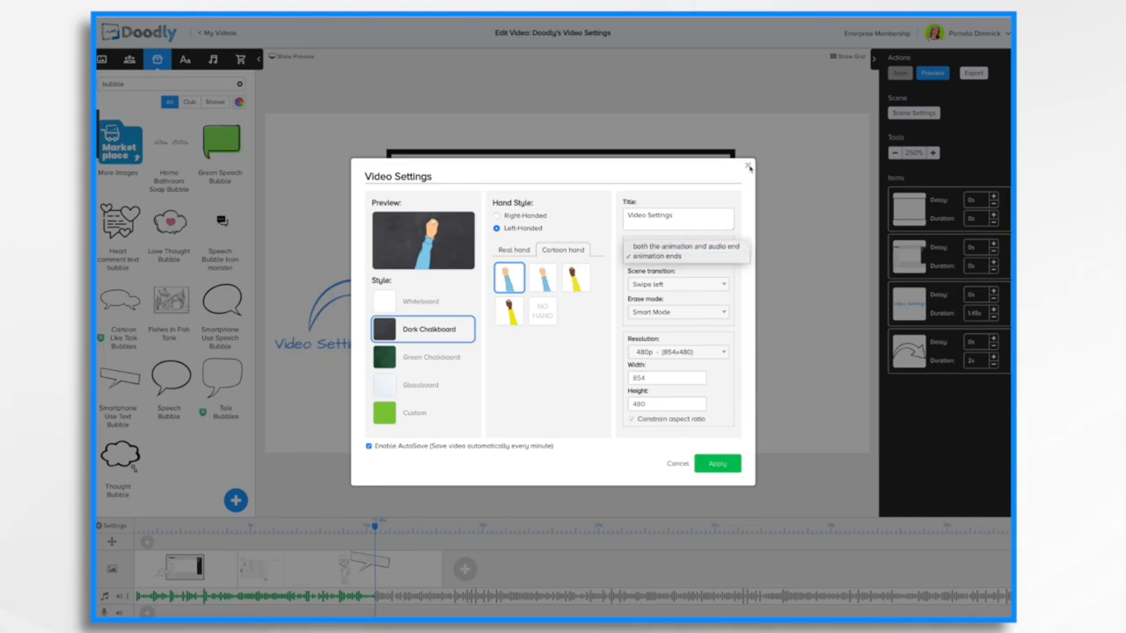
click(749, 167)
click(749, 167)
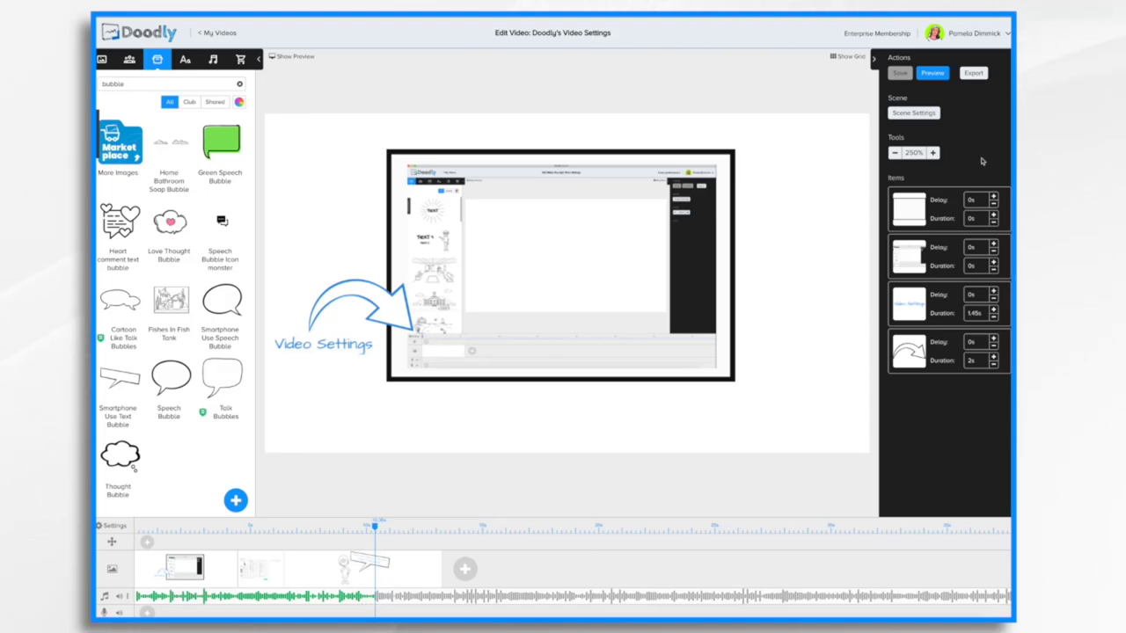
Step: Preview the whole video with its ending tied to the animation, and close the preview
click(933, 73)
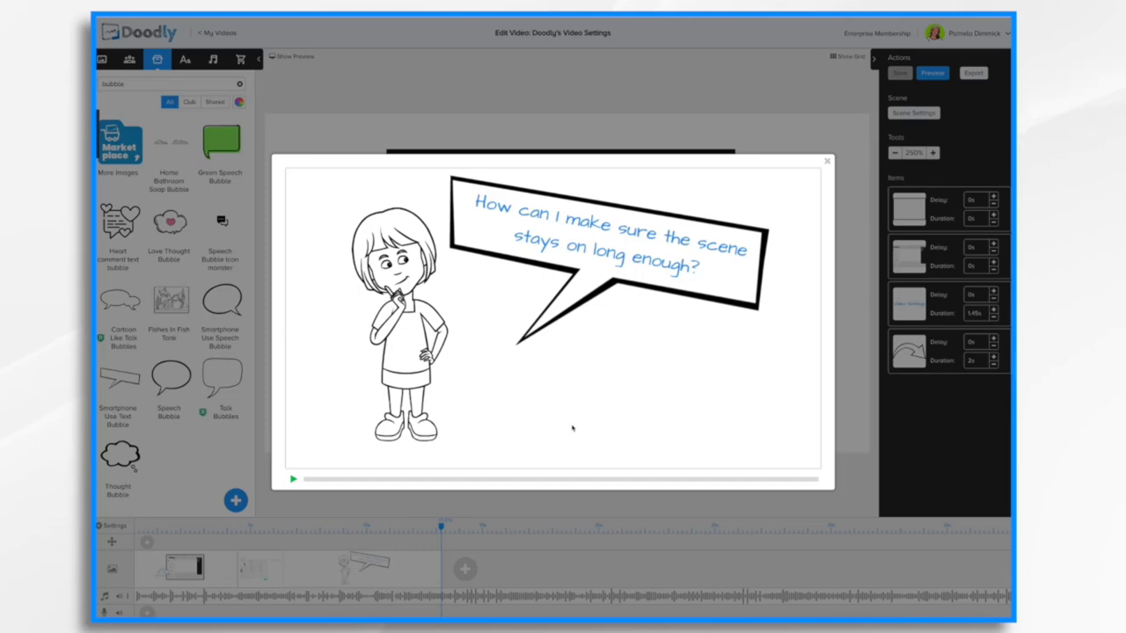
click(827, 163)
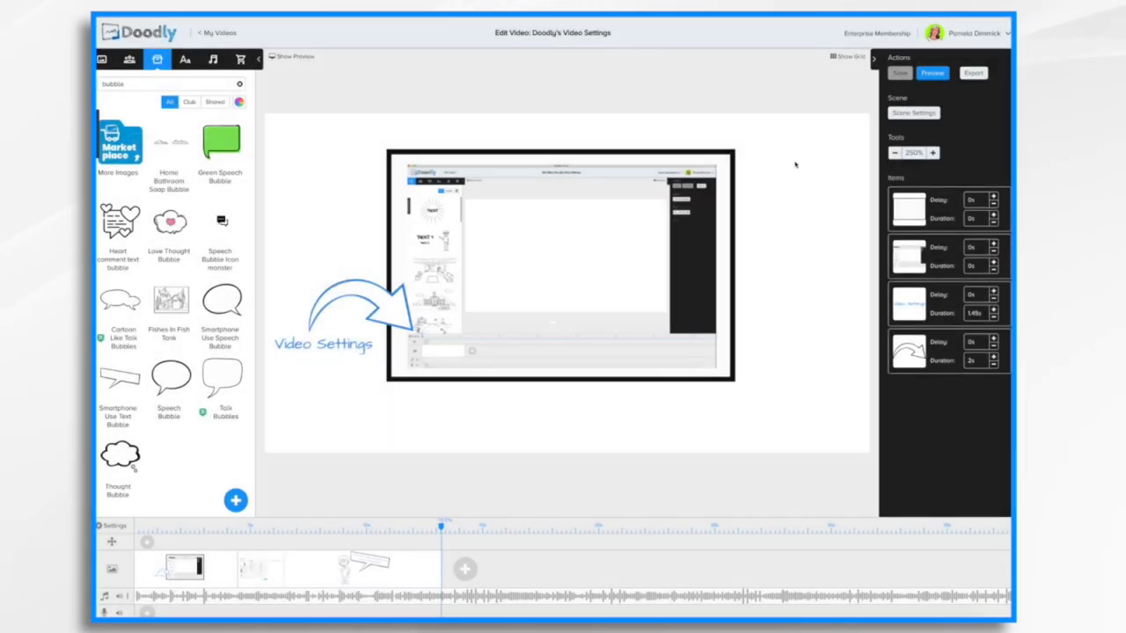
Step: Set the video to end when both the animation and audio end, apply the setting, and preview the video
click(115, 526)
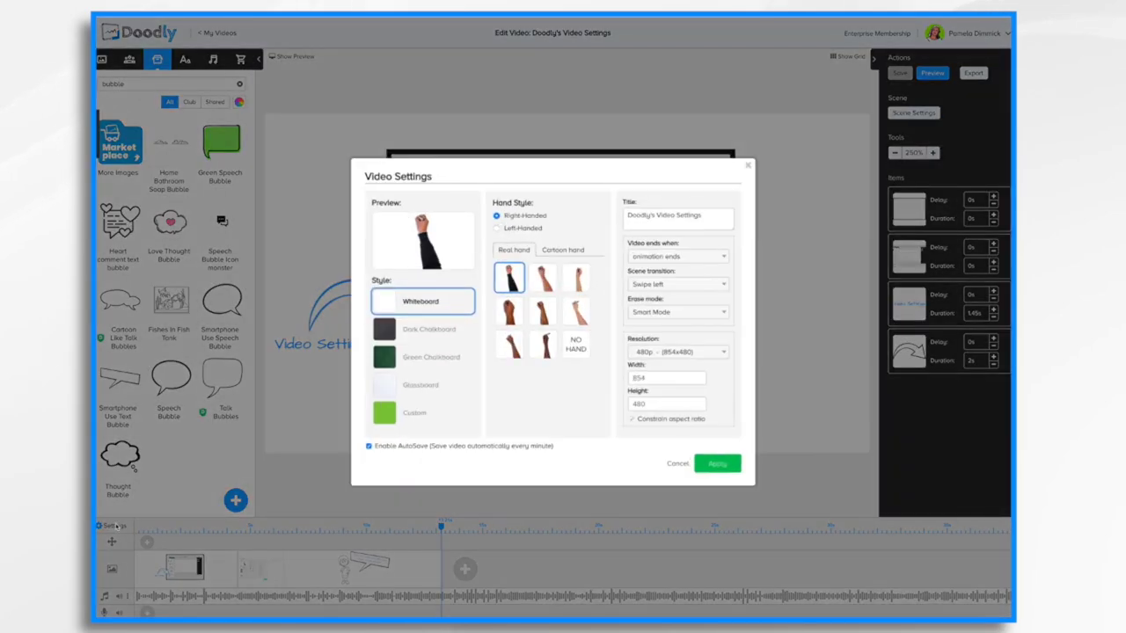
click(694, 258)
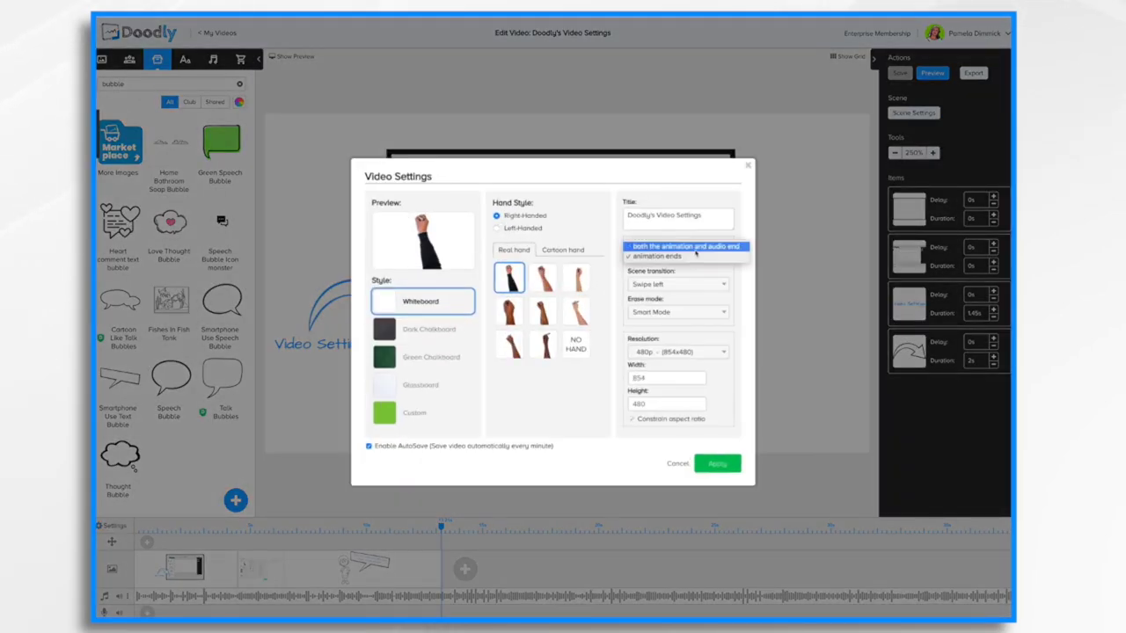
click(690, 246)
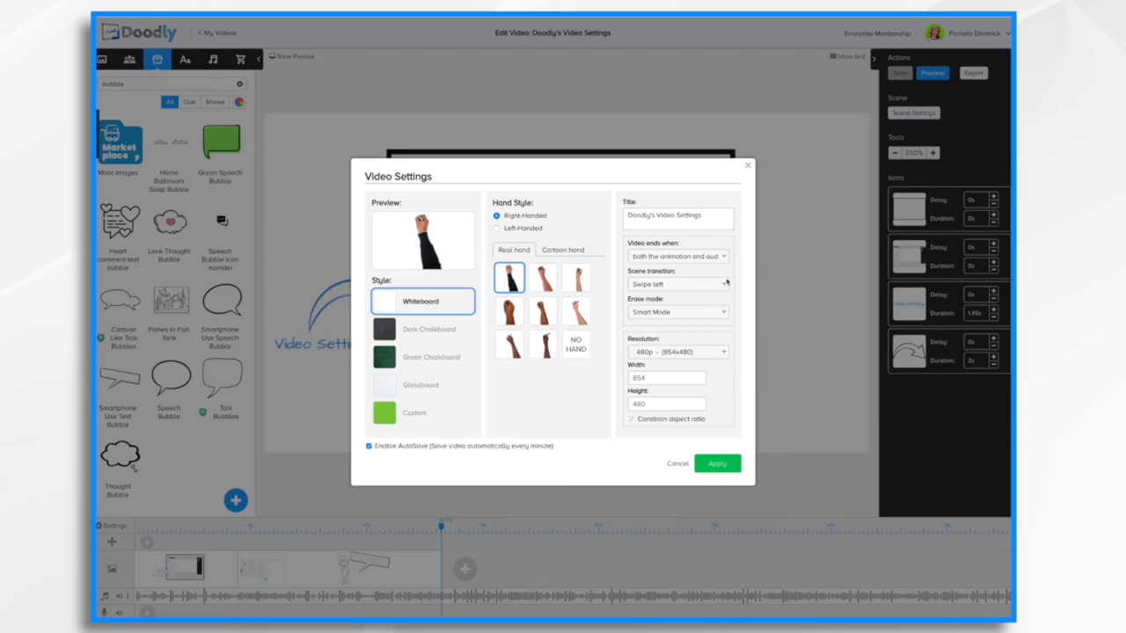
click(718, 463)
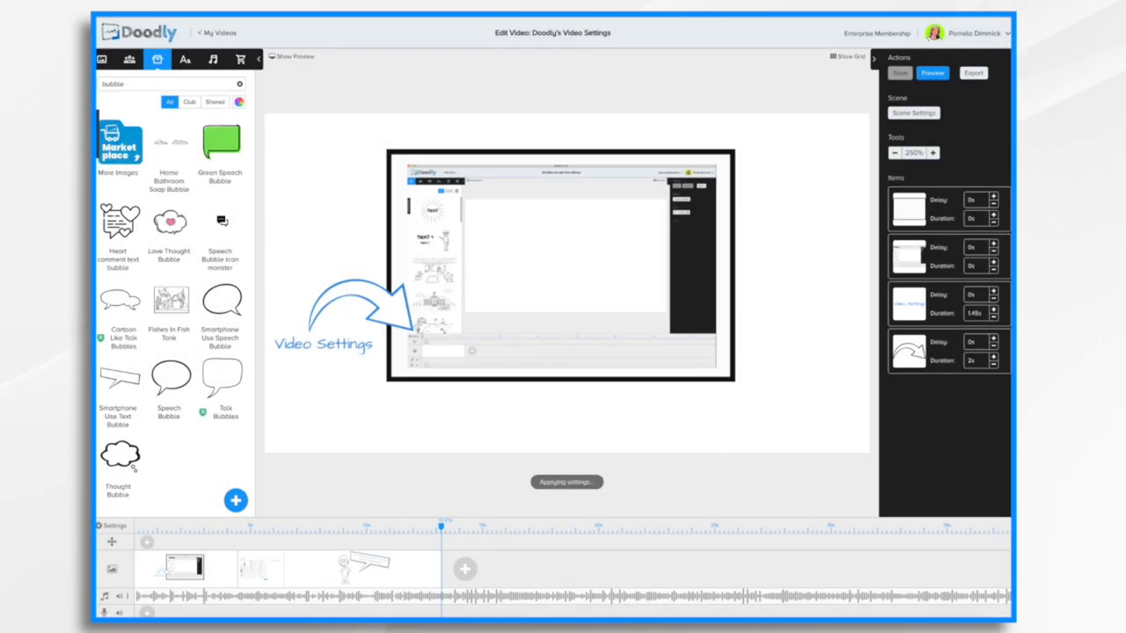
click(934, 74)
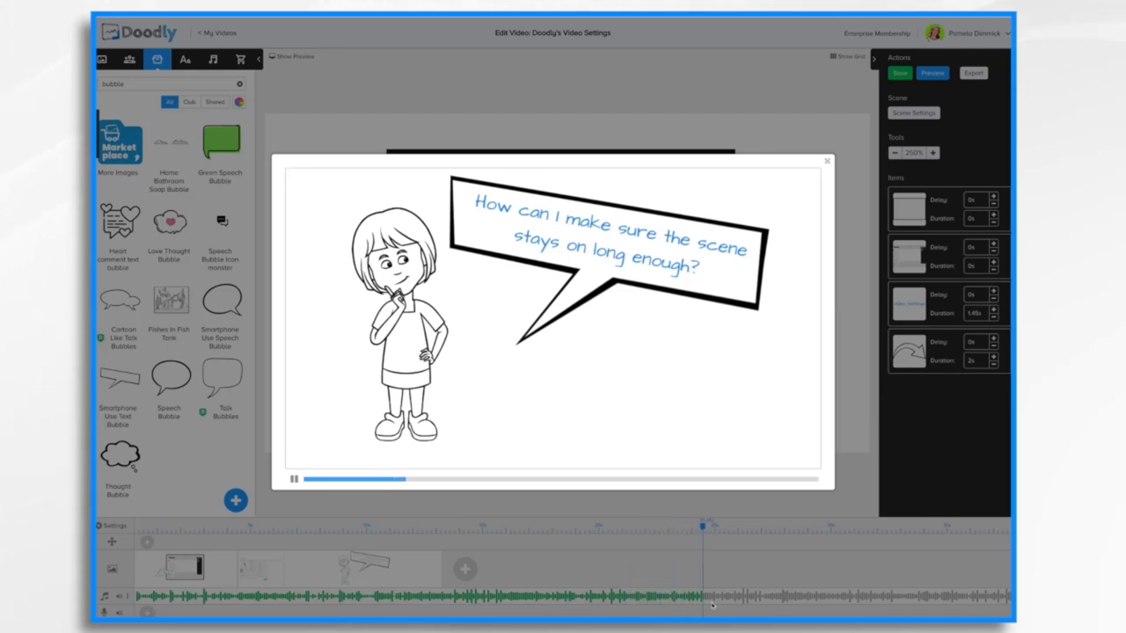
click(369, 202)
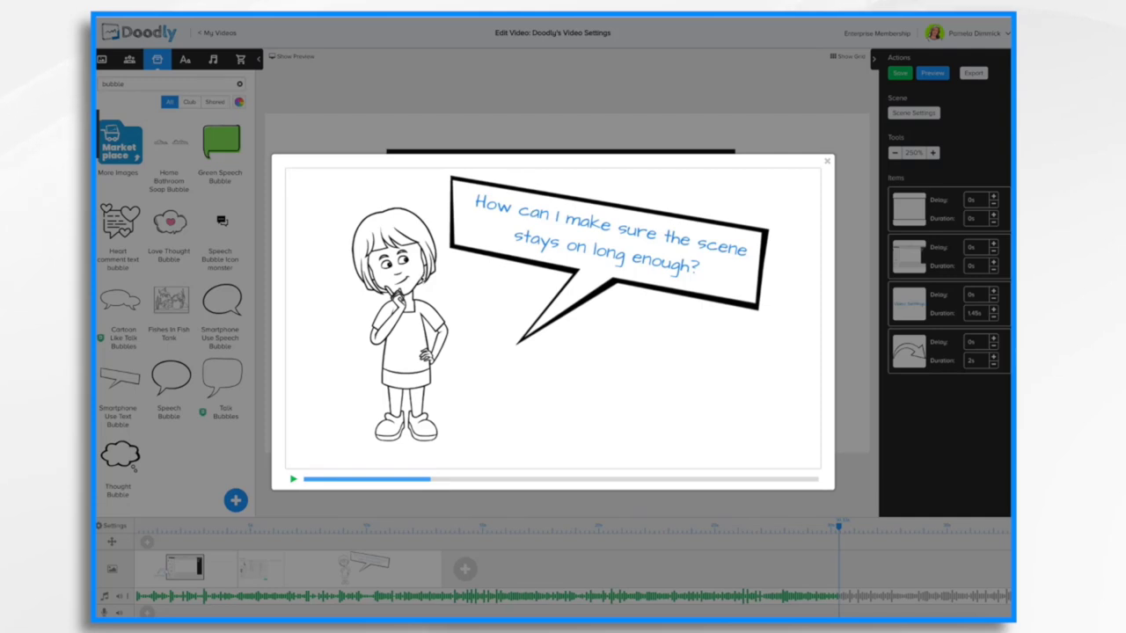
Step: Set the video to end when the animation ends, apply the setting, and preview the result
key(ctrl+s)
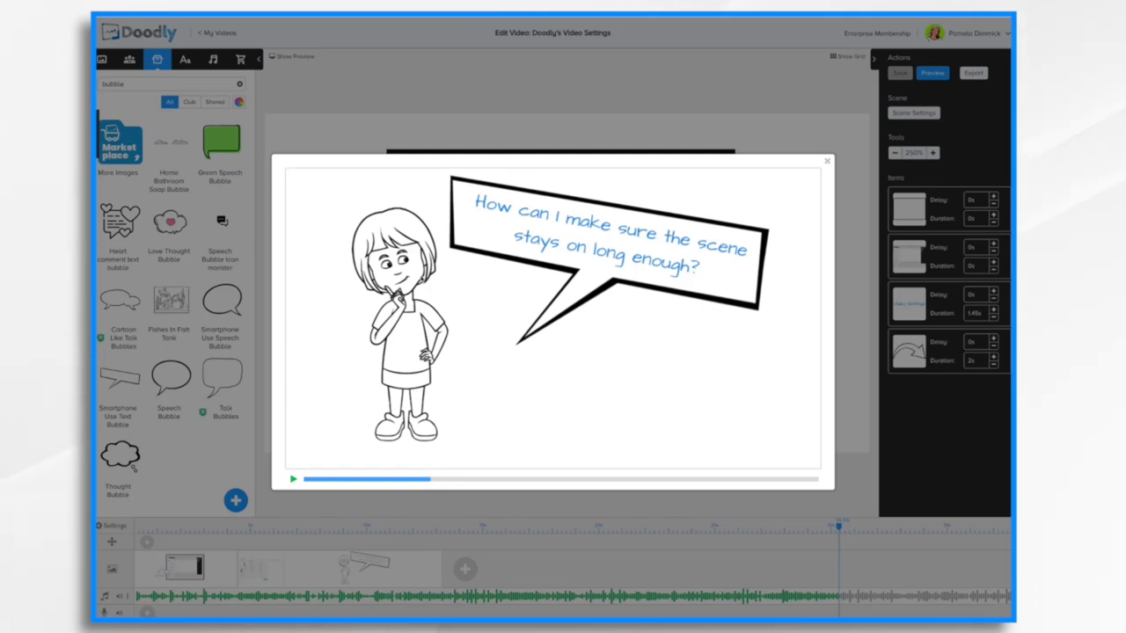
key(Escape)
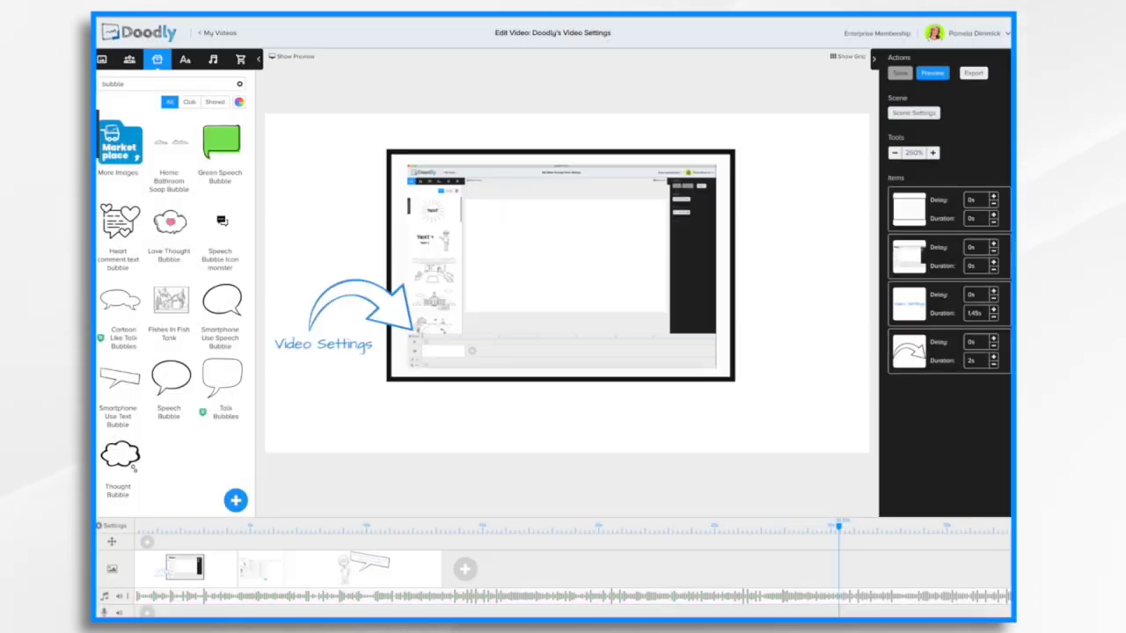
click(115, 526)
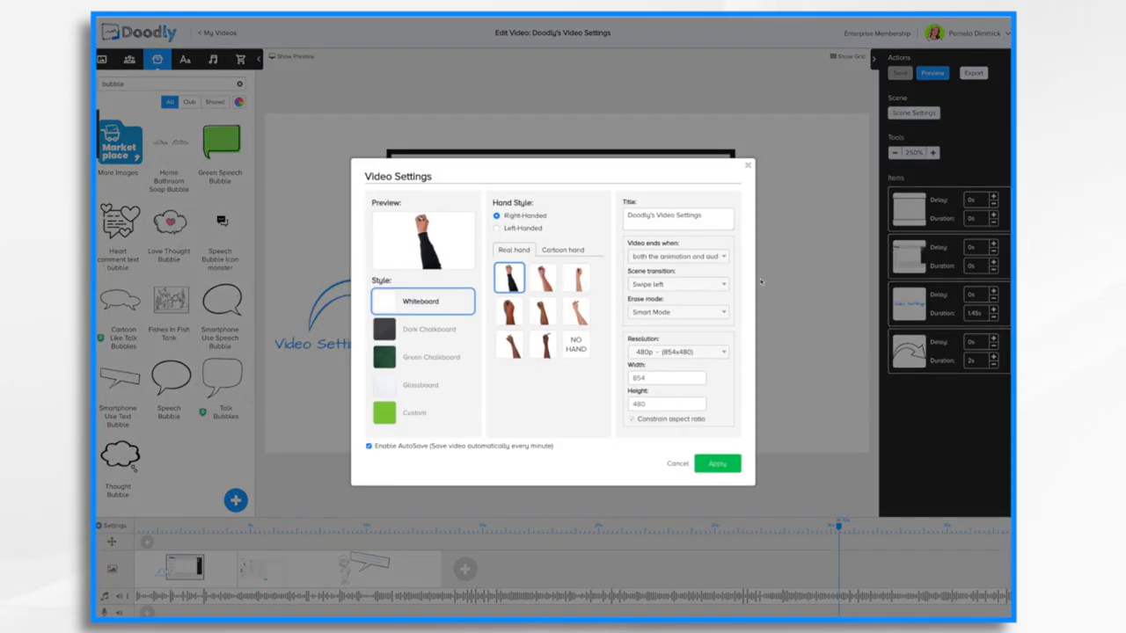
click(711, 257)
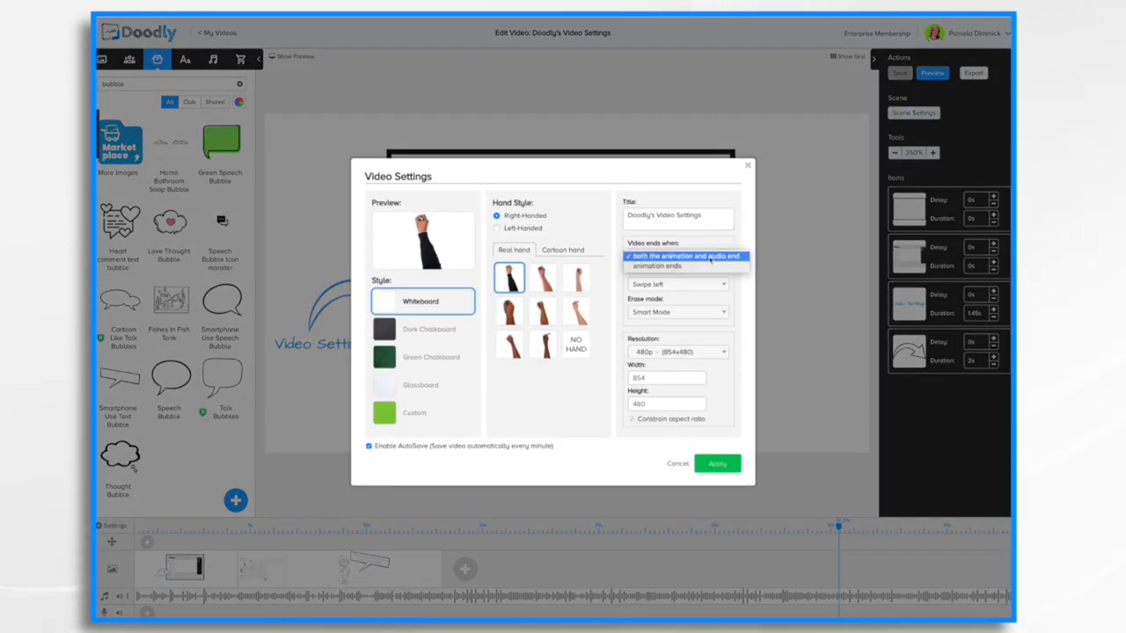
click(680, 272)
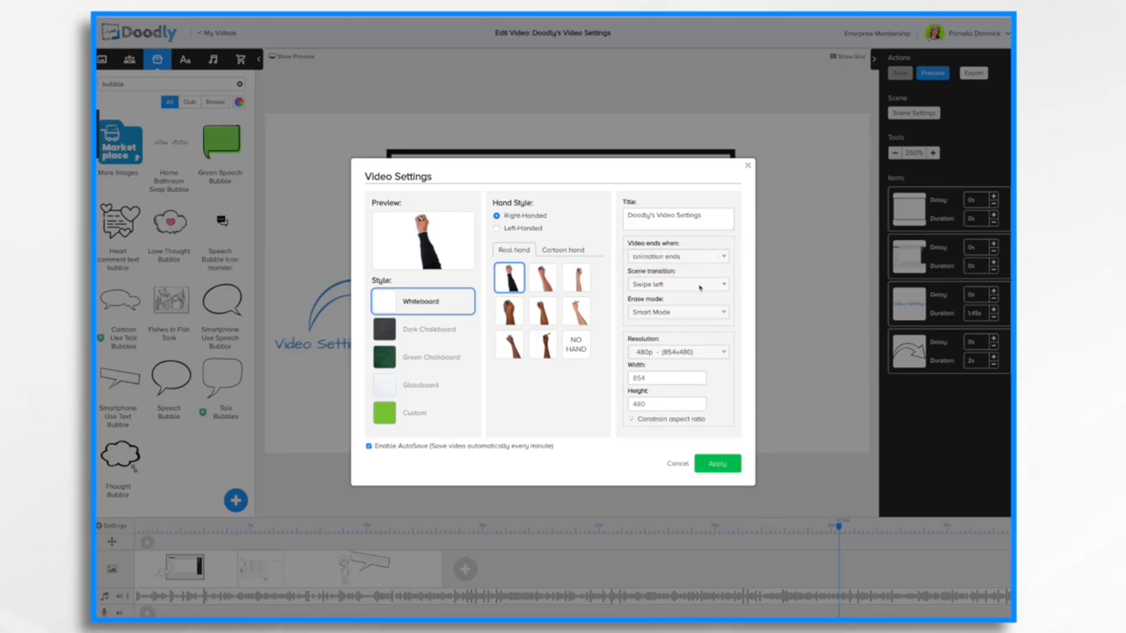
click(711, 466)
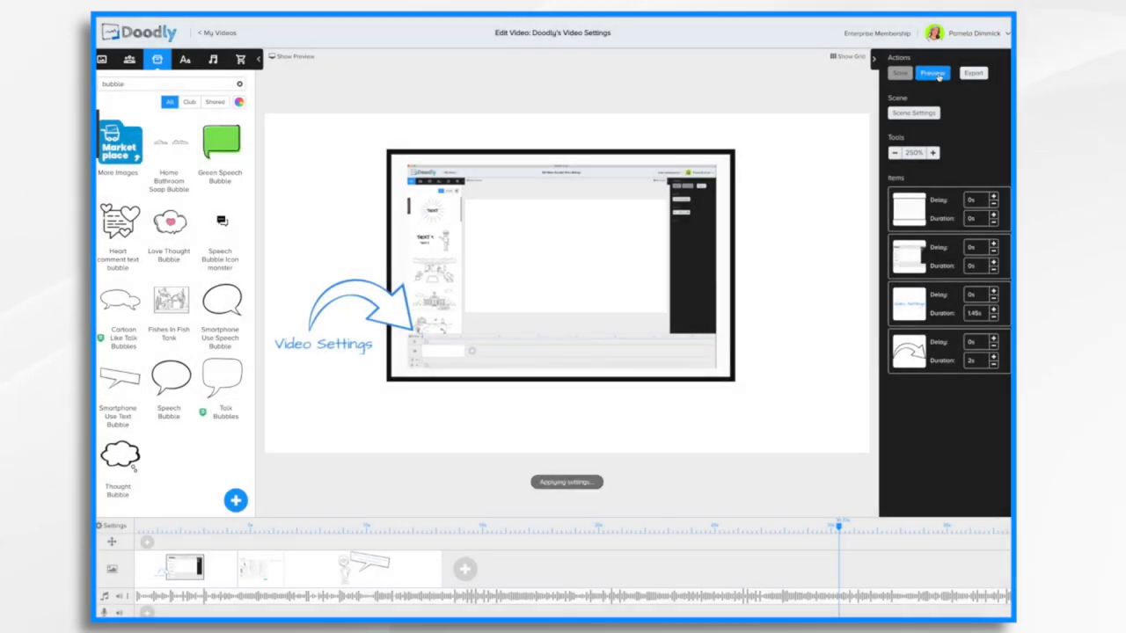
click(935, 75)
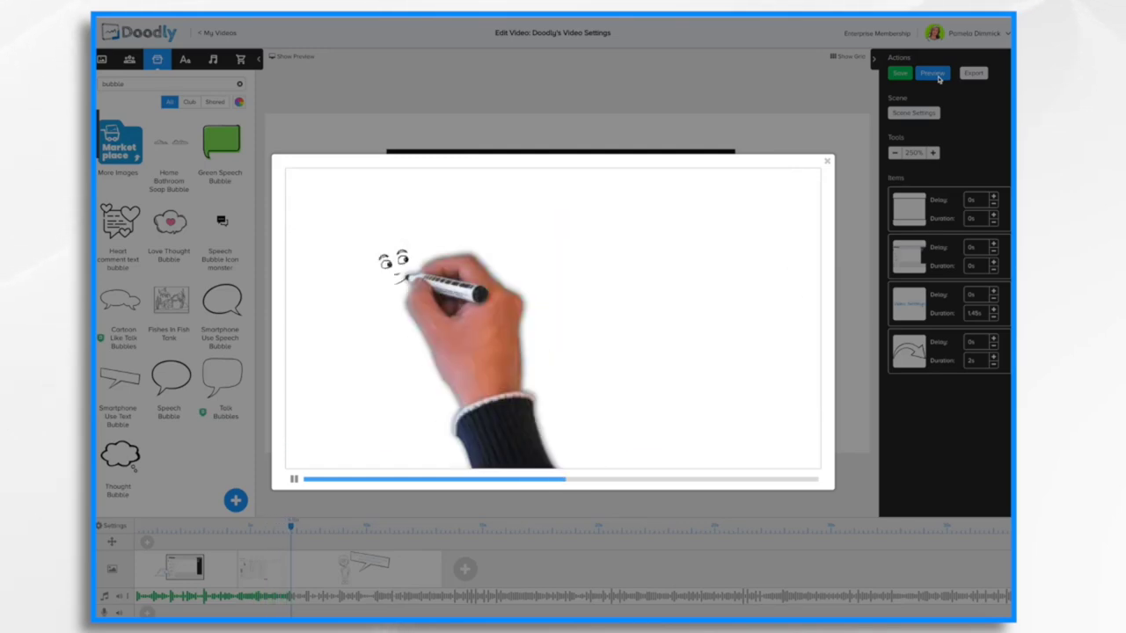
click(826, 161)
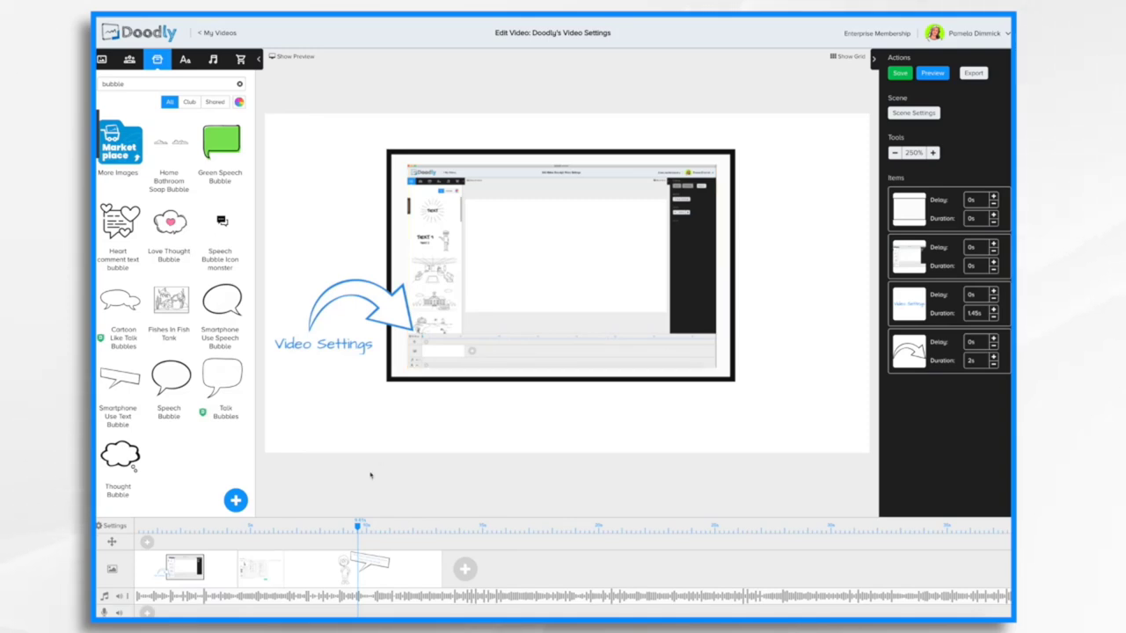
Step: Set the scene transition to Camera panning, apply it, and preview how the scenes change
click(117, 527)
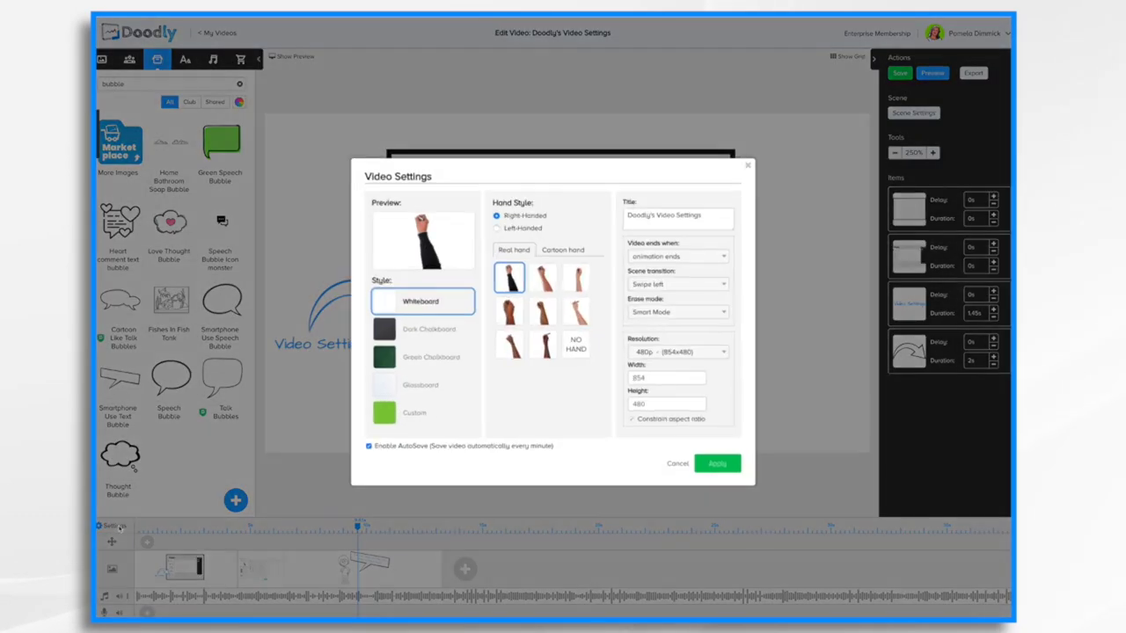
click(680, 285)
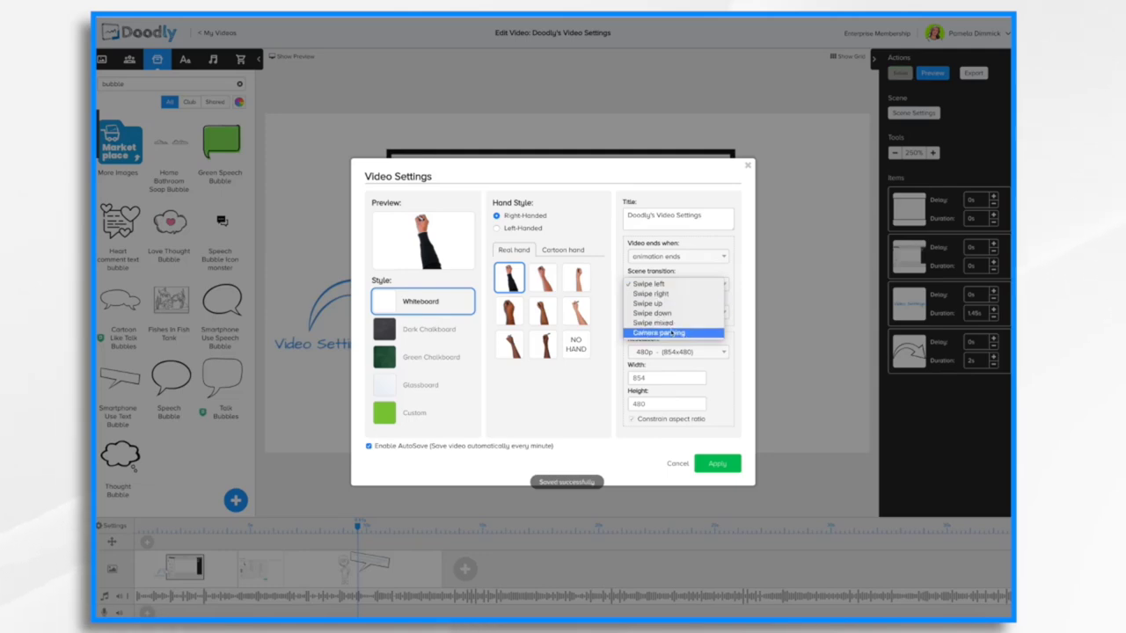
click(671, 333)
click(717, 463)
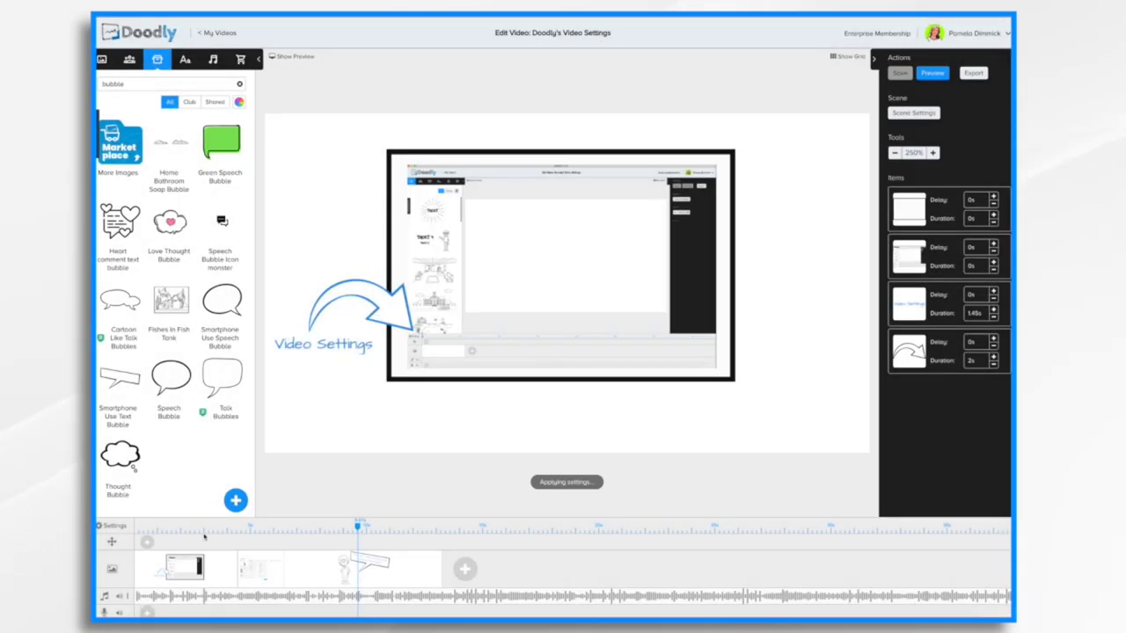
click(936, 74)
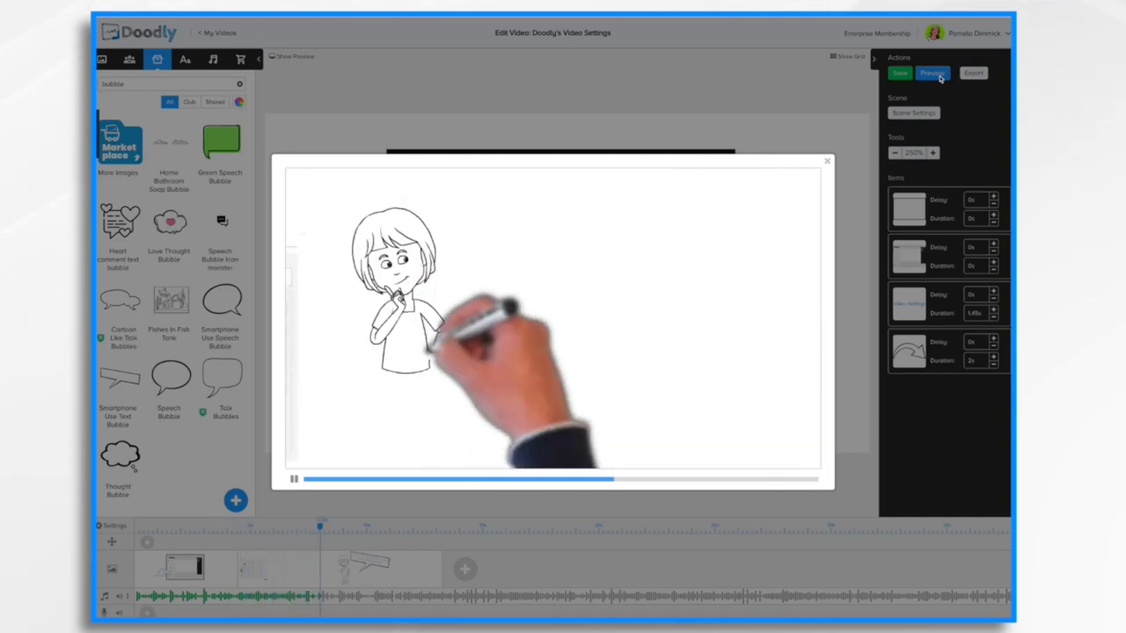
click(828, 163)
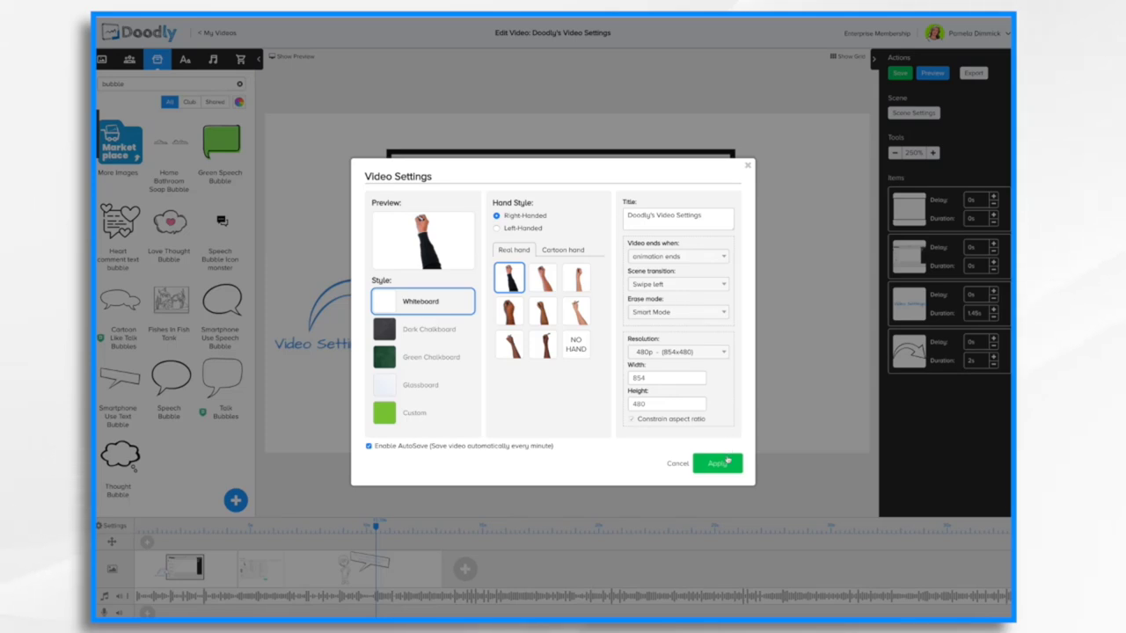
Step: Close the video settings without applying changes, and preview the start of the video again
click(747, 166)
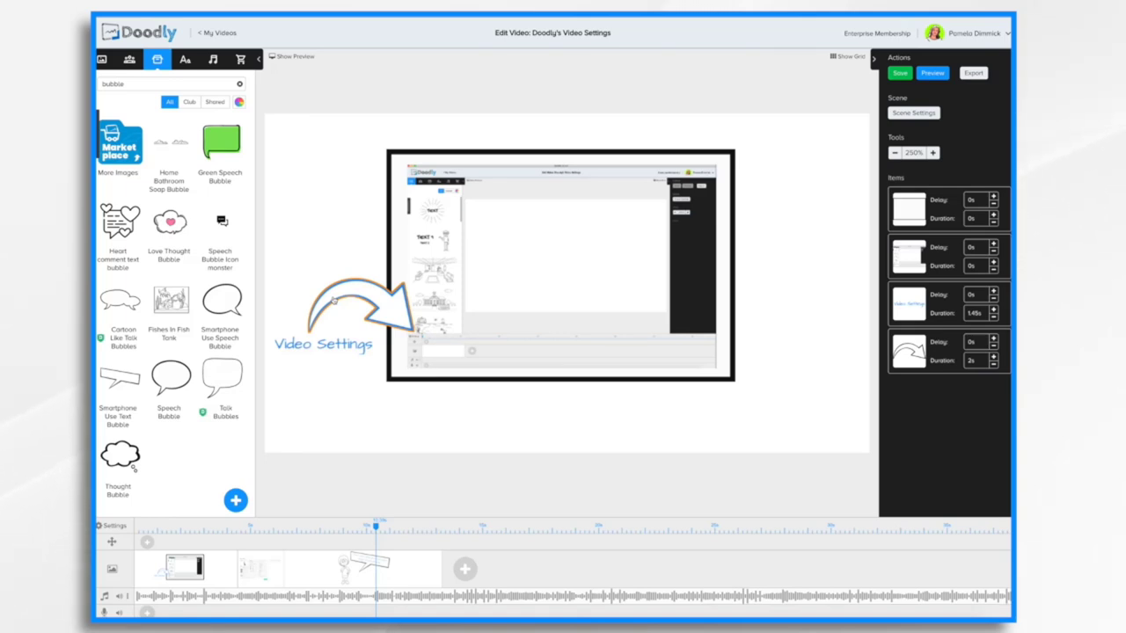
click(934, 75)
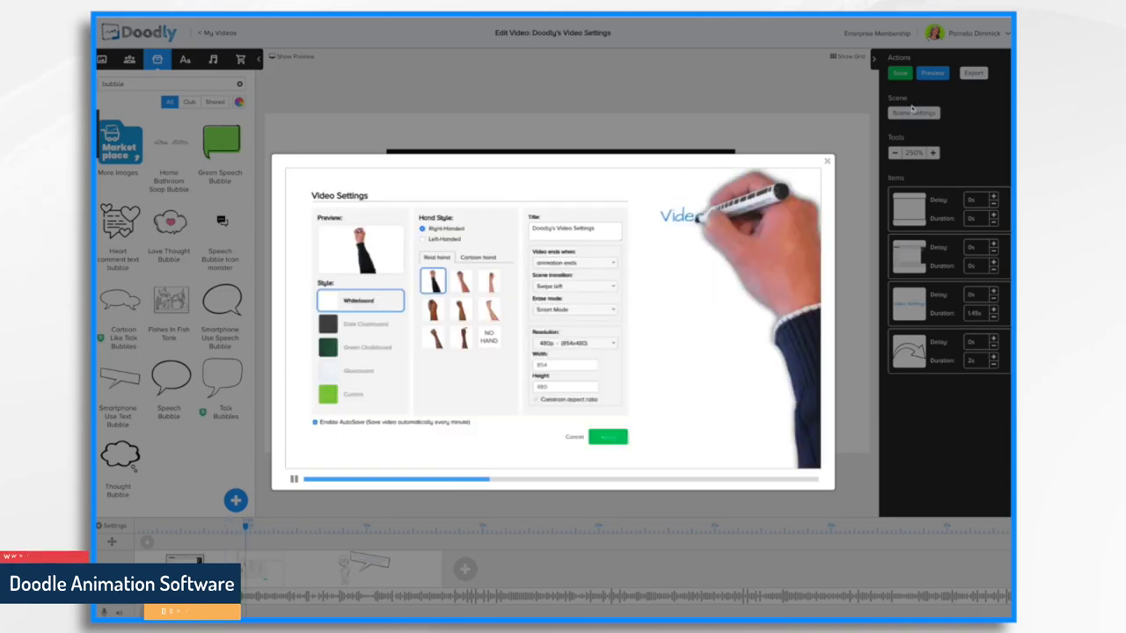
click(826, 163)
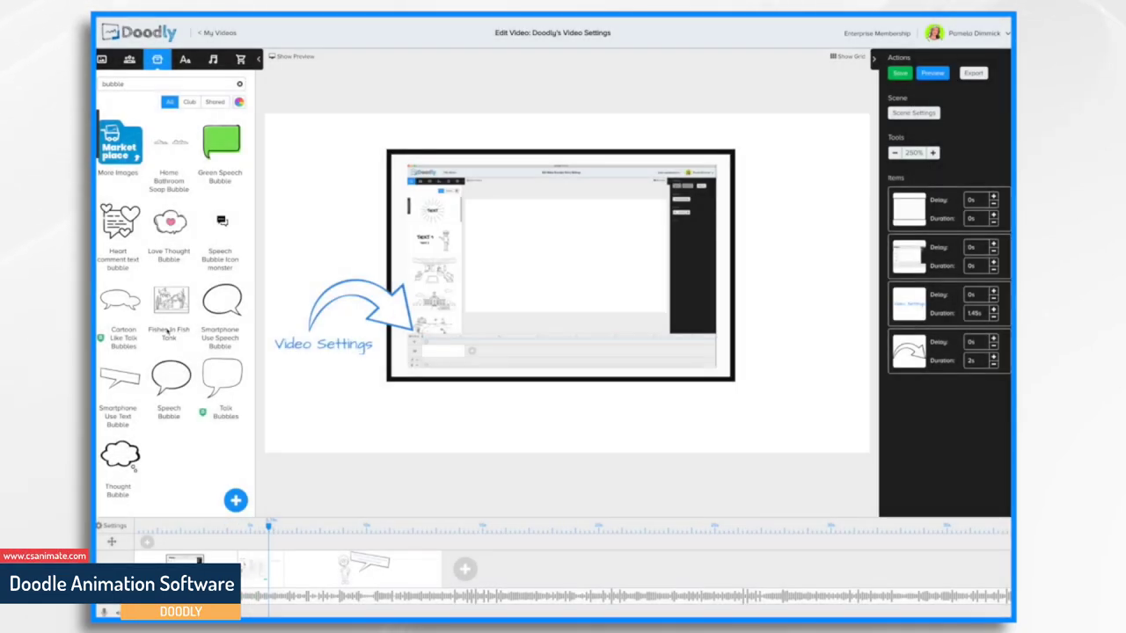
click(433, 303)
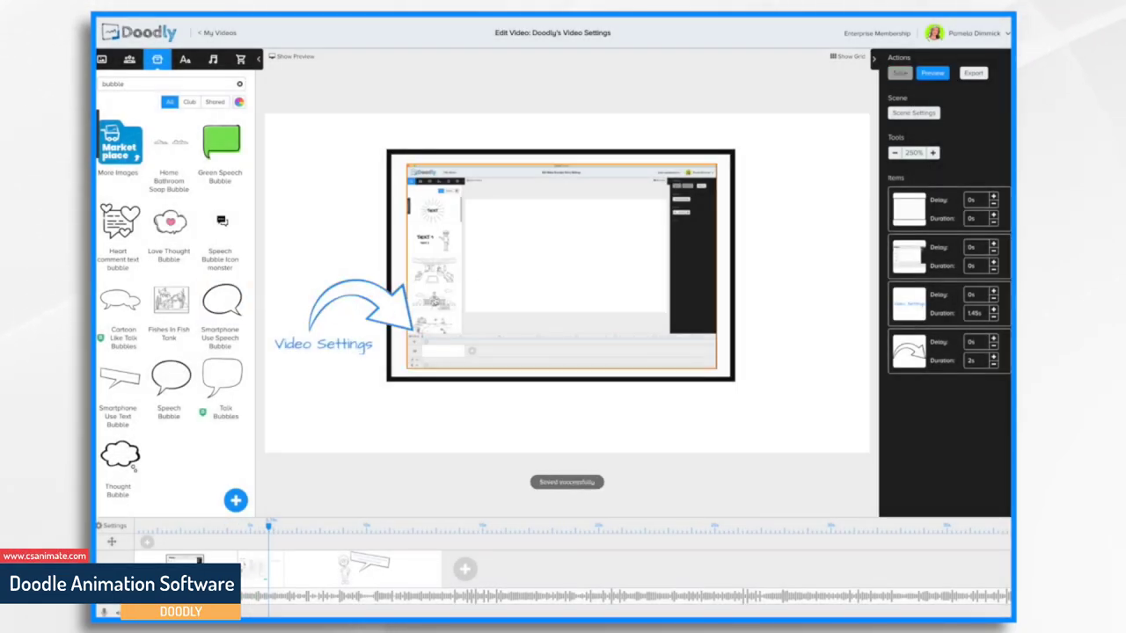
Step: Set the erase mode to With Eraser, apply it, and preview the video briefly
click(124, 527)
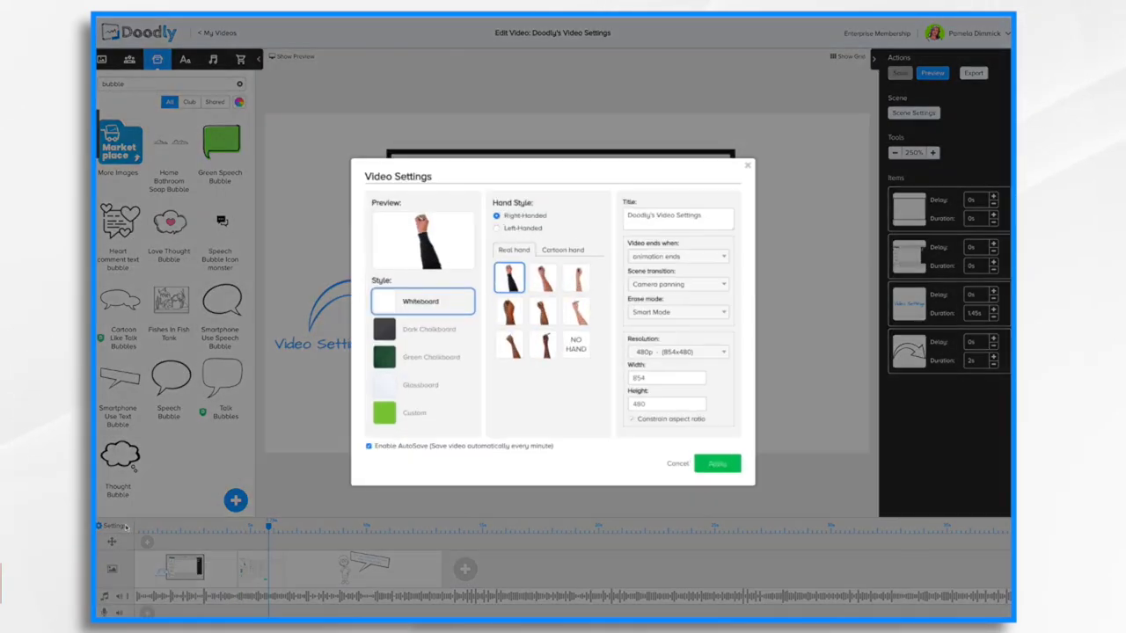
click(685, 313)
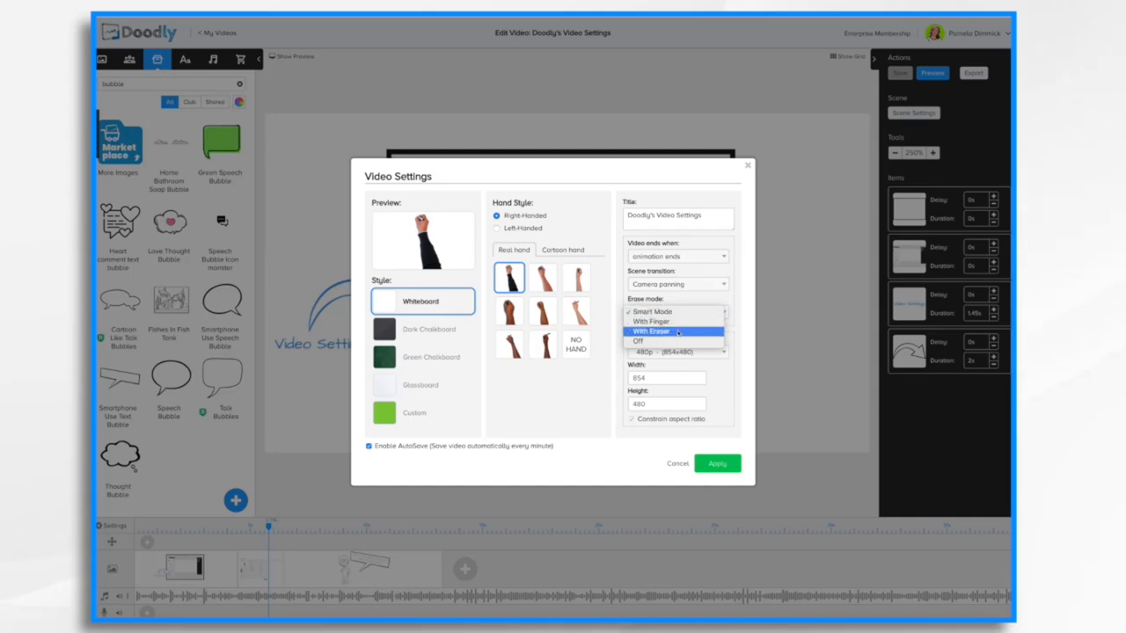
click(678, 331)
click(718, 465)
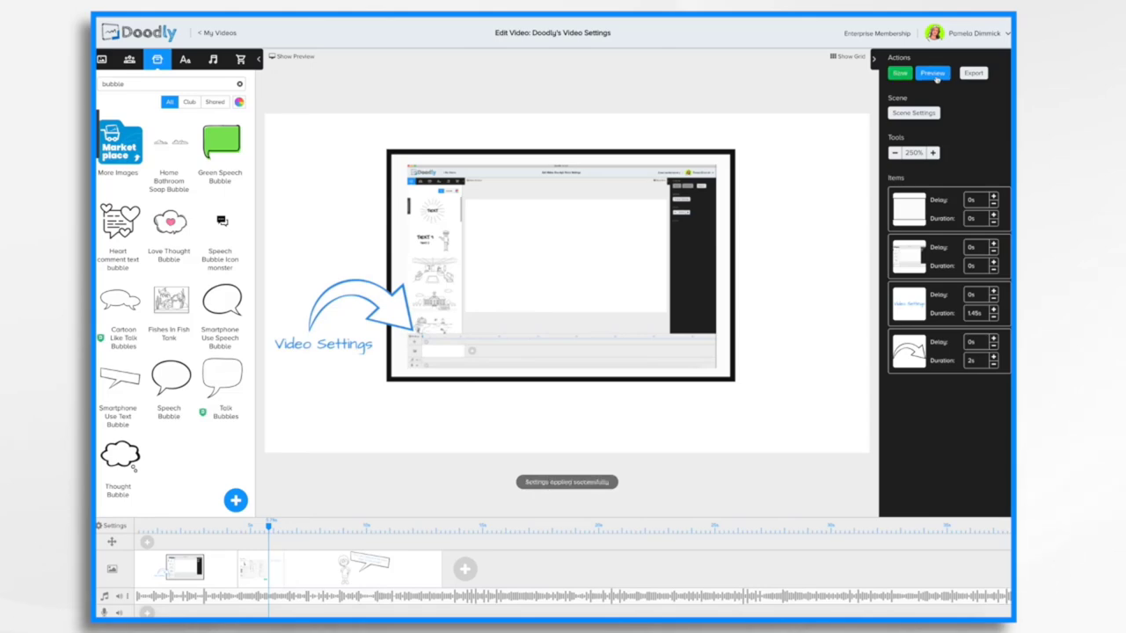
click(933, 74)
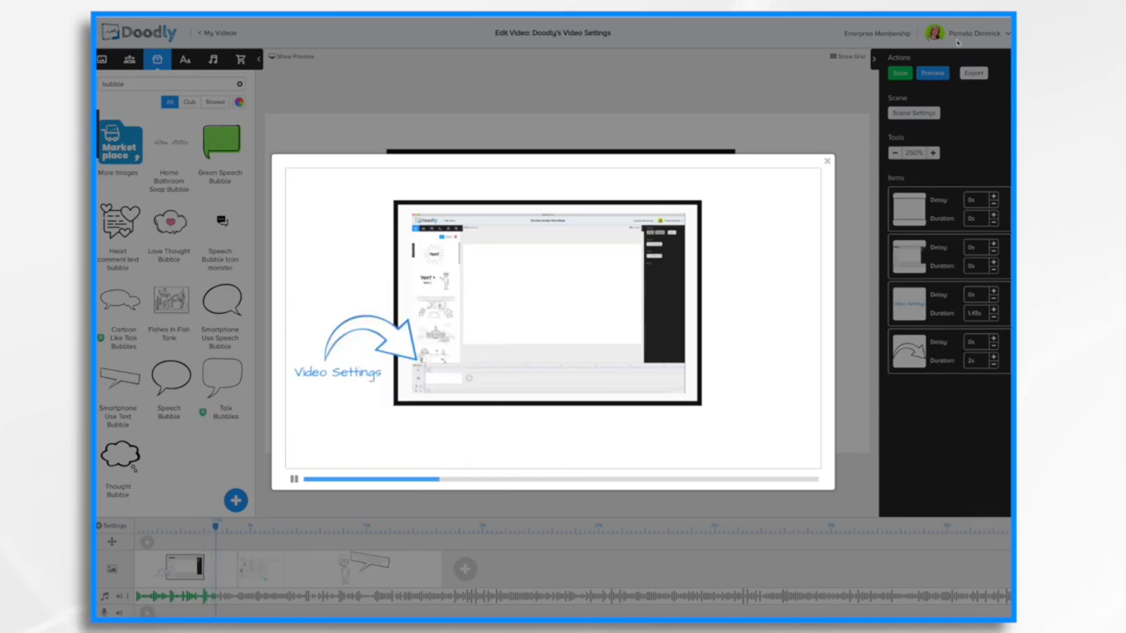
click(828, 163)
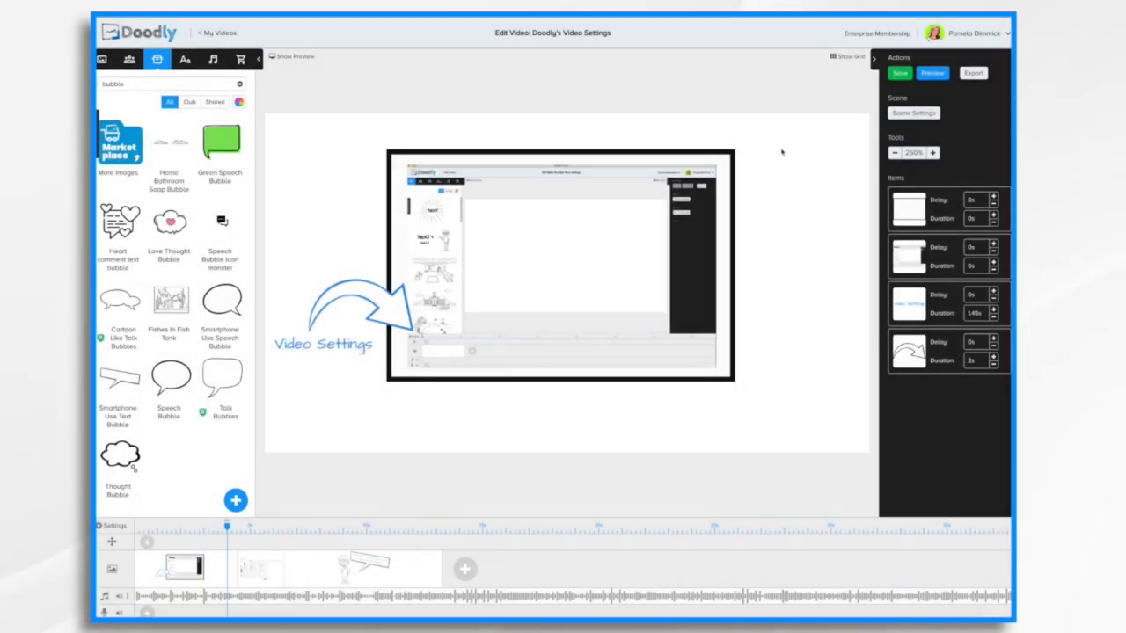
Step: Set the erase mode to Off, apply it, and preview the video
click(114, 526)
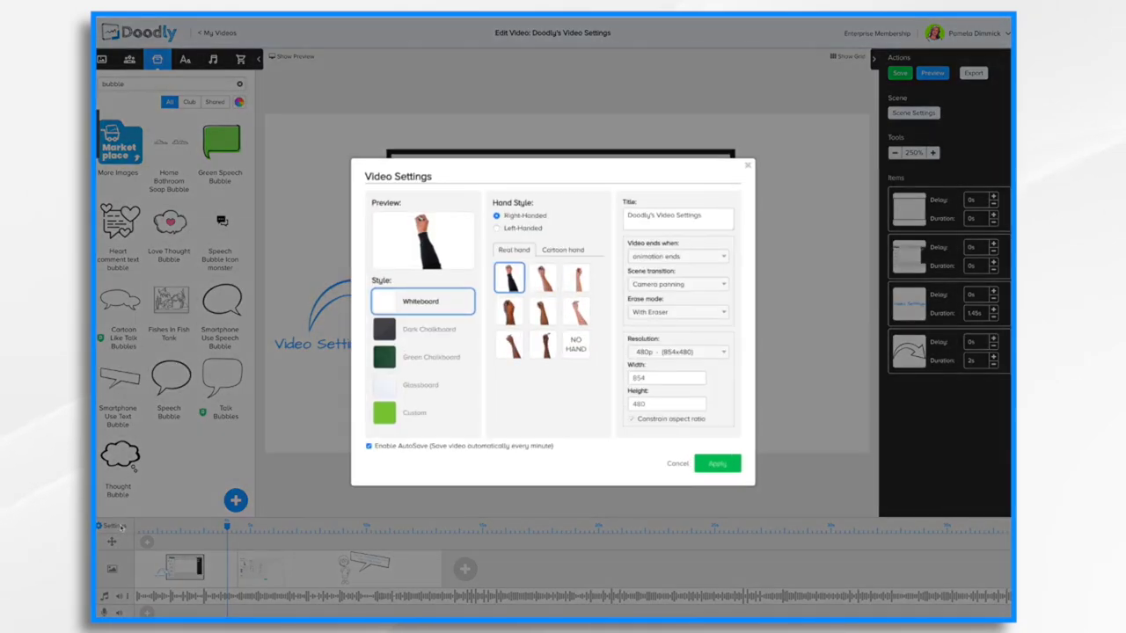
click(693, 313)
click(667, 324)
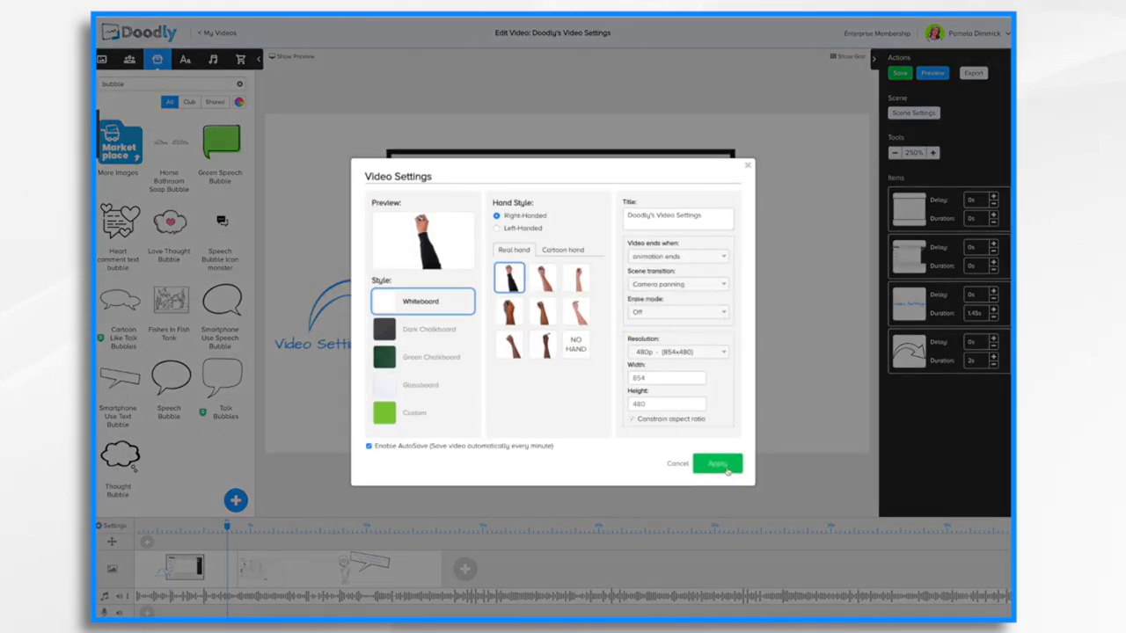
click(717, 464)
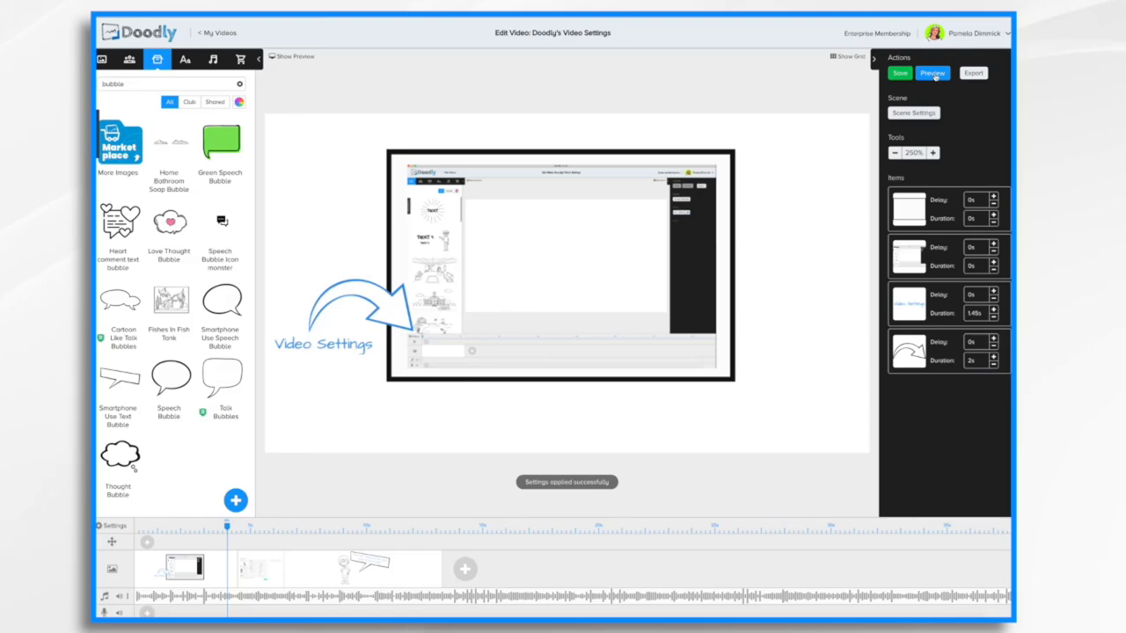
click(933, 73)
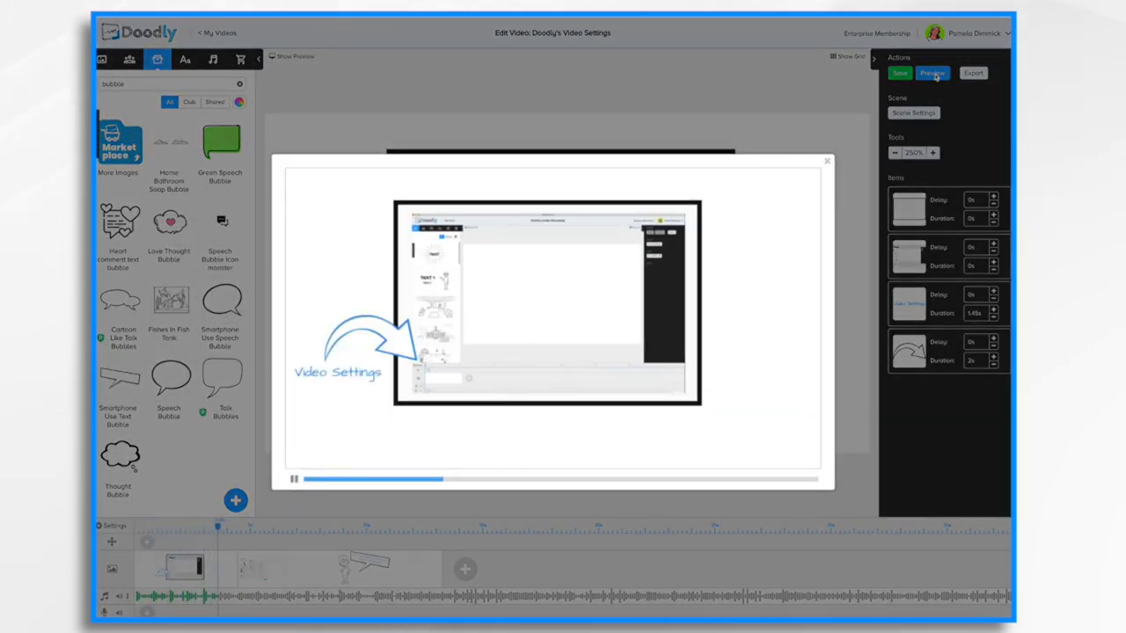
click(827, 164)
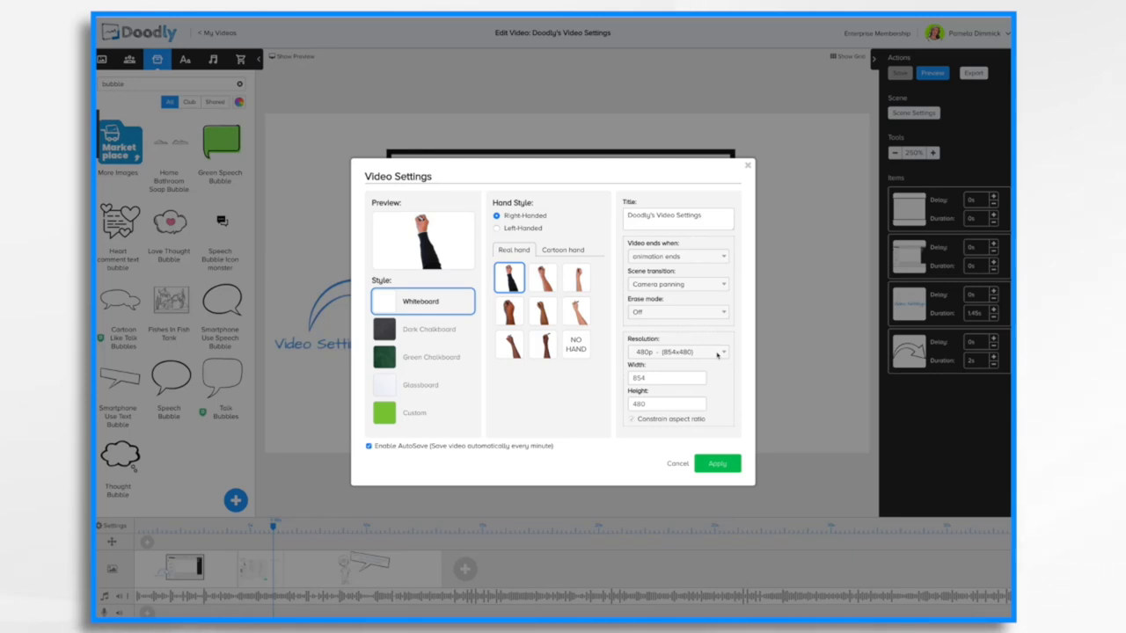
Step: Try the 1080p resolution, switch the video to the Facebook & Instagram resolution instead, and apply the settings
click(717, 354)
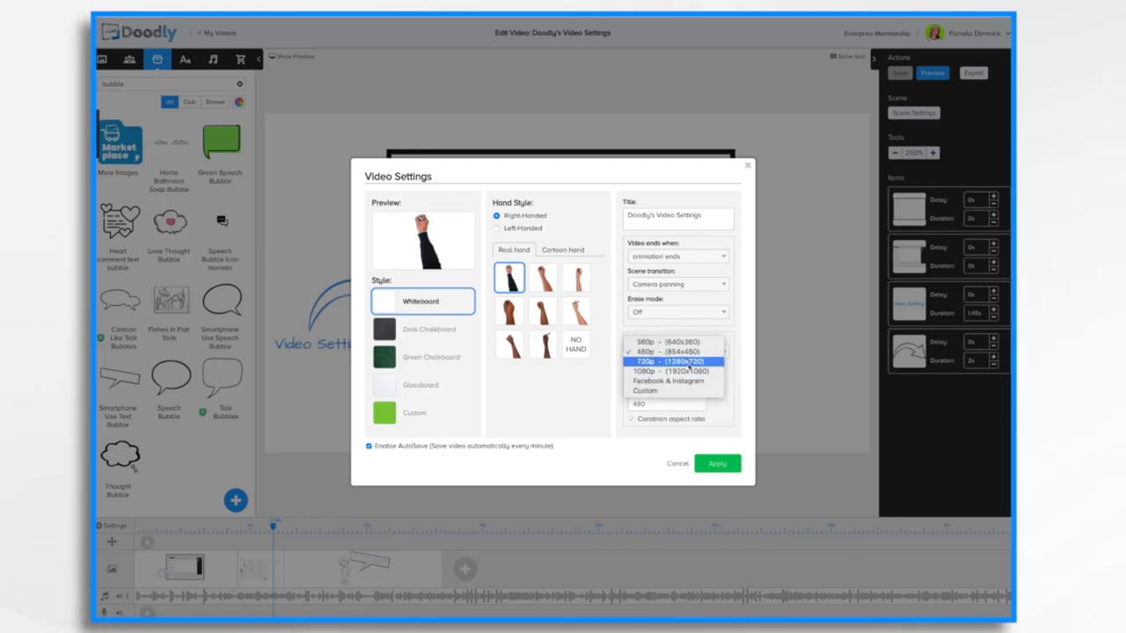
click(687, 371)
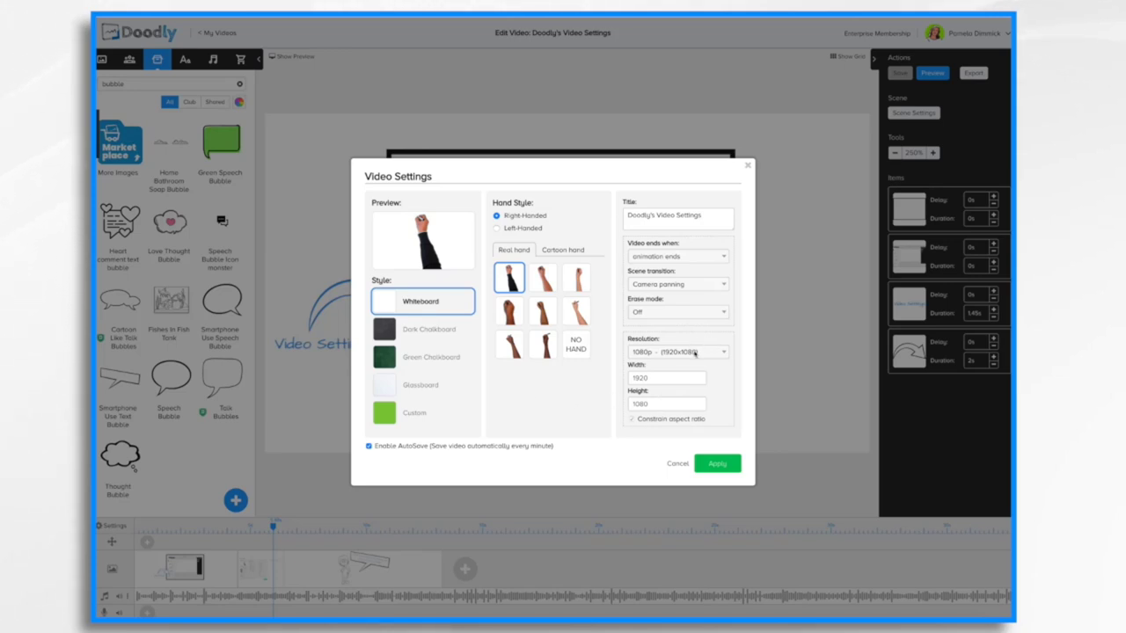
click(709, 353)
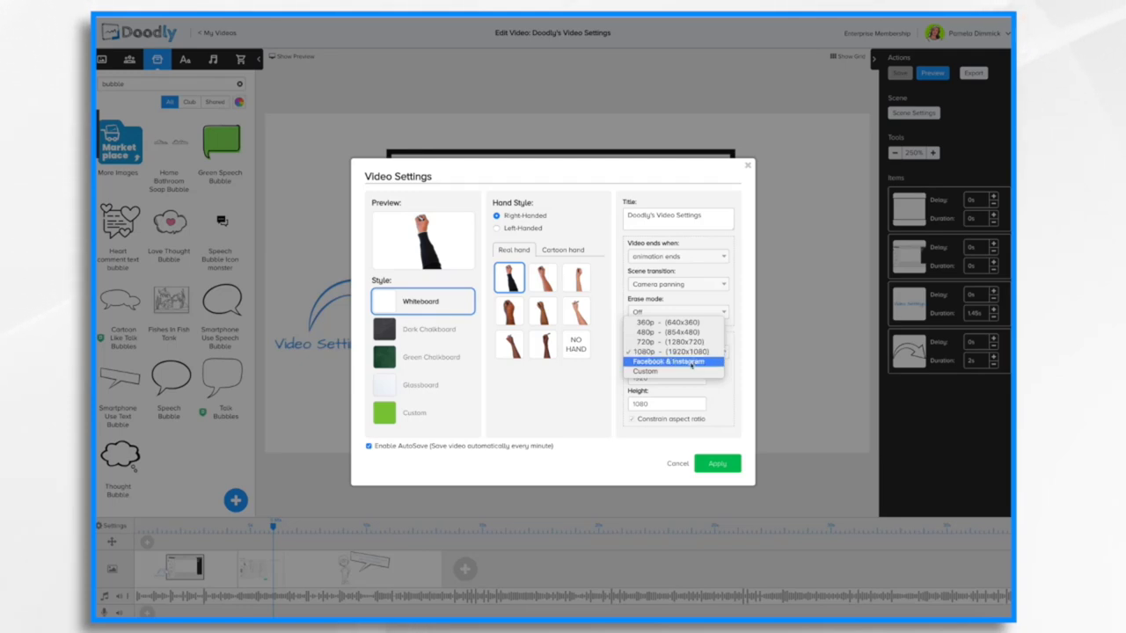
click(691, 363)
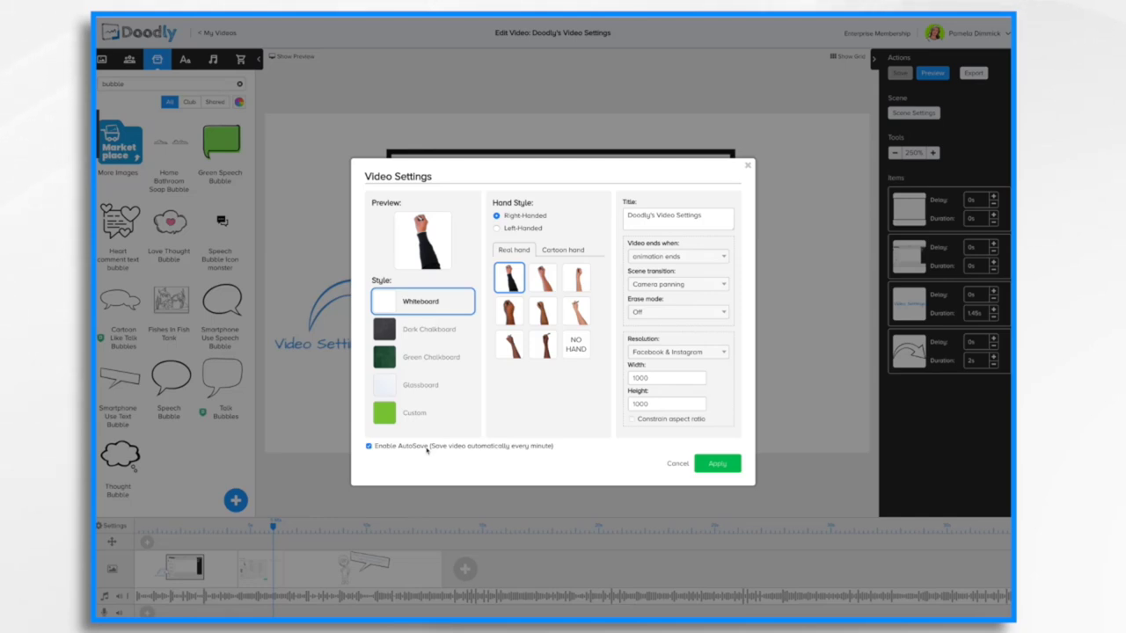
click(718, 463)
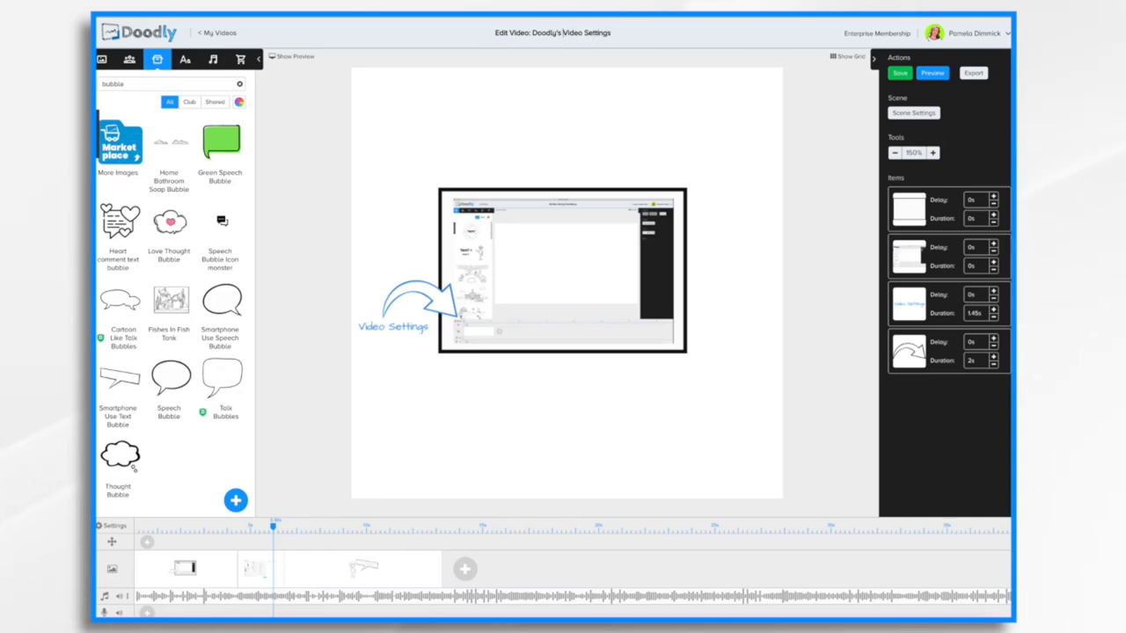
Step: Remove "Doodly's" from the video title so it reads "Video Settings", and save the video
key(BackSpace)
key(BackSpace)
key(BackSpace)
key(BackSpace)
key(BackSpace)
key(BackSpace)
key(BackSpace)
key(BackSpace)
key(BackSpace)
click(900, 73)
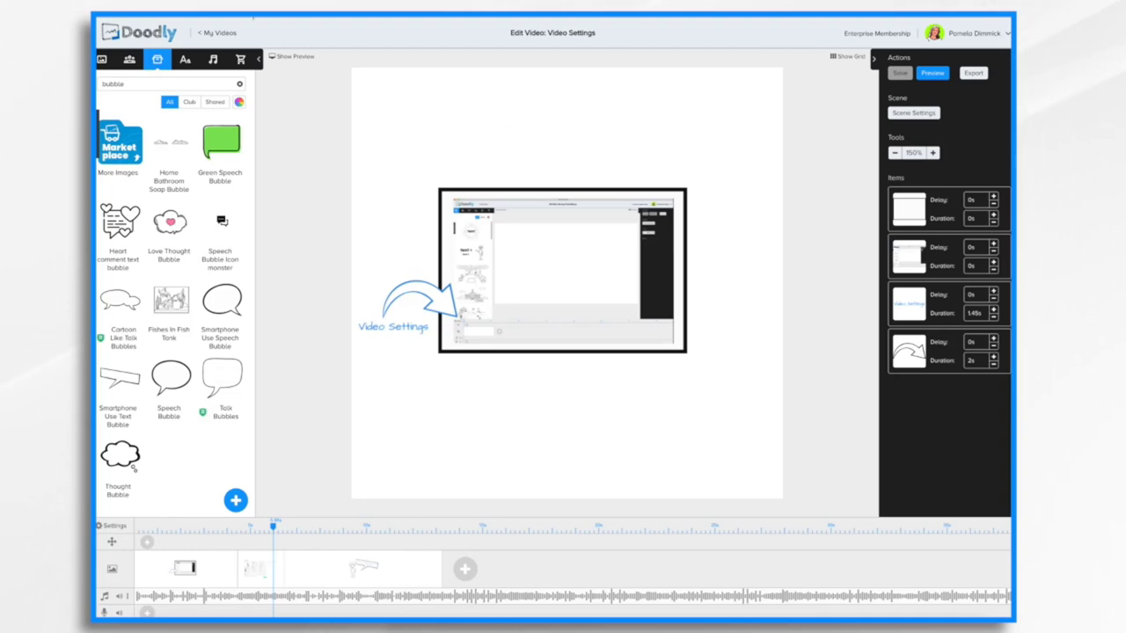
Step: Return to the list of projects and duplicate the "Video Settings" video
click(214, 34)
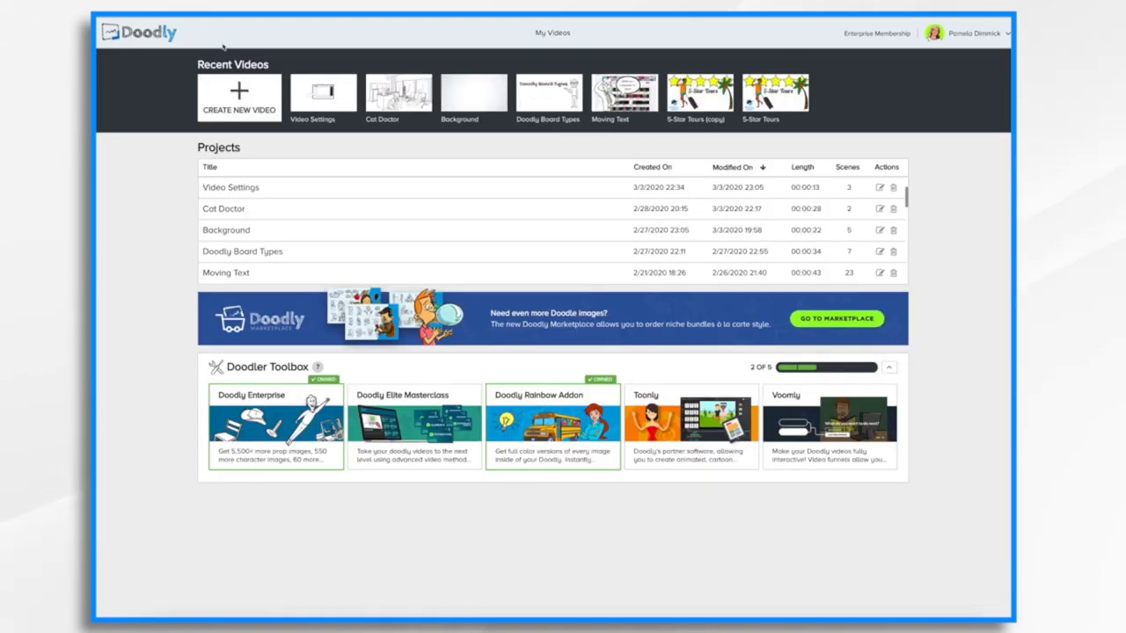
right_click(251, 191)
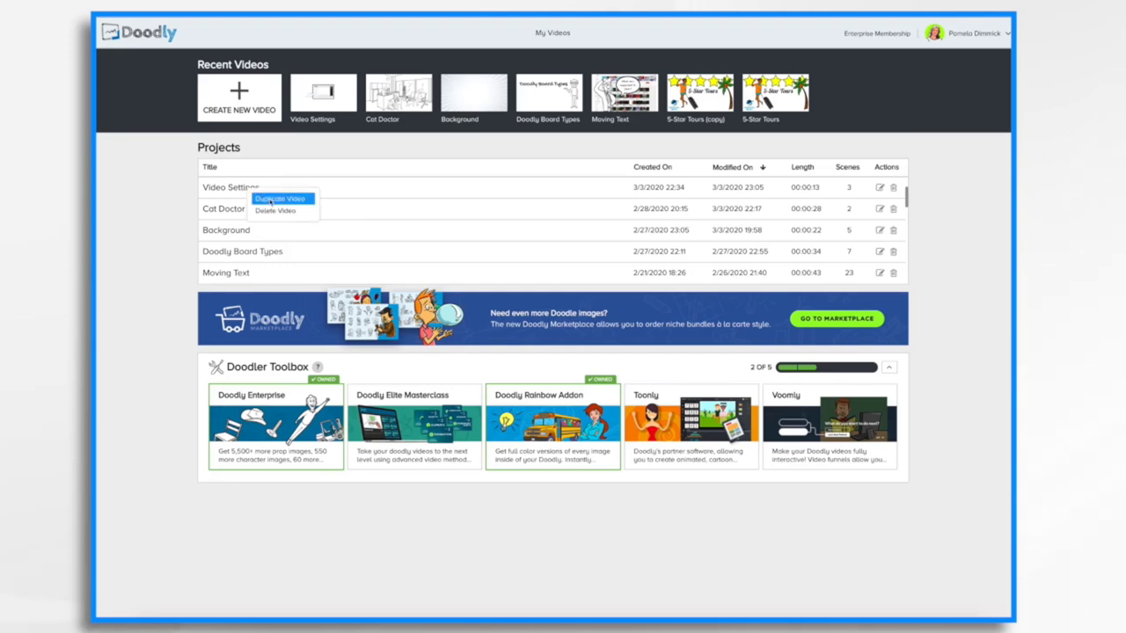
click(271, 199)
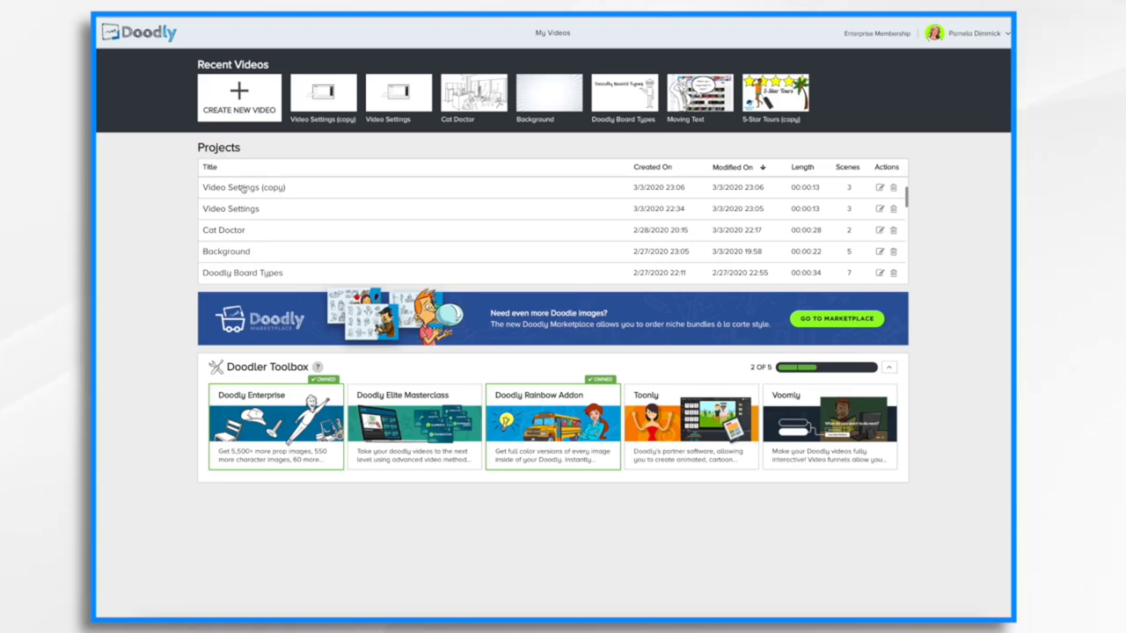
Step: Open the "Video Settings (copy)" project and choose the Dark Chalkboard style in its video settings
click(242, 187)
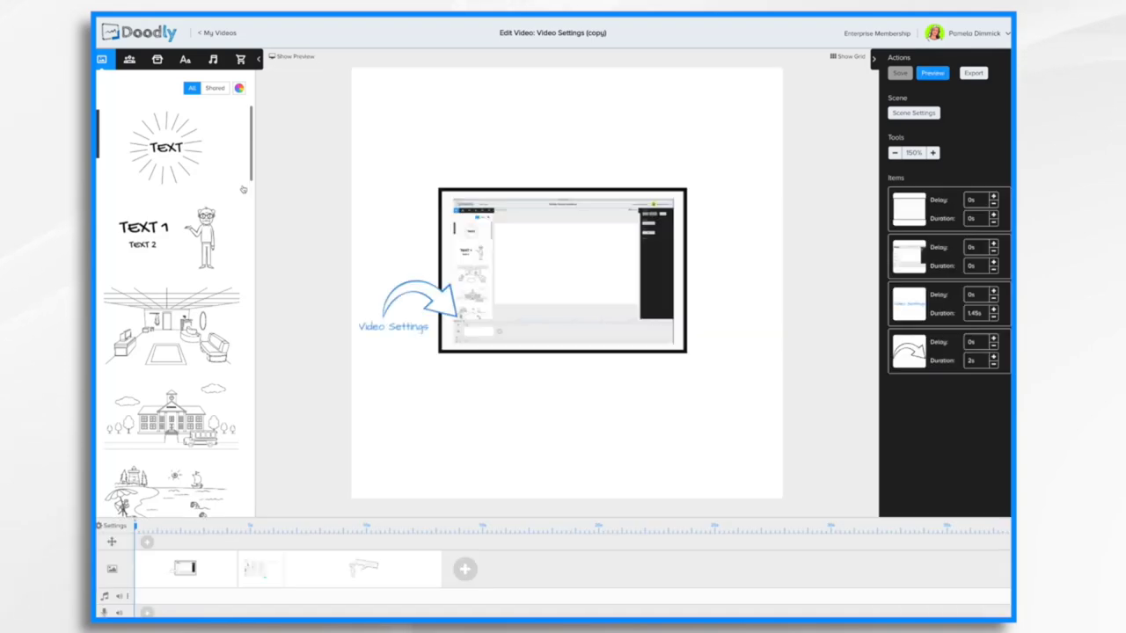
click(107, 527)
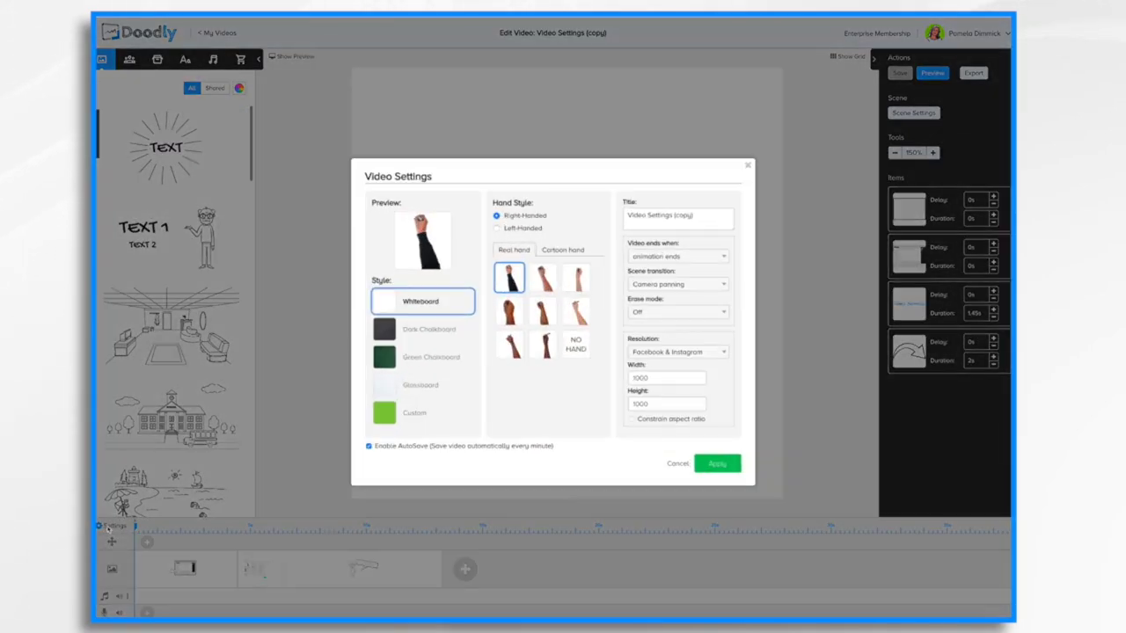
click(393, 332)
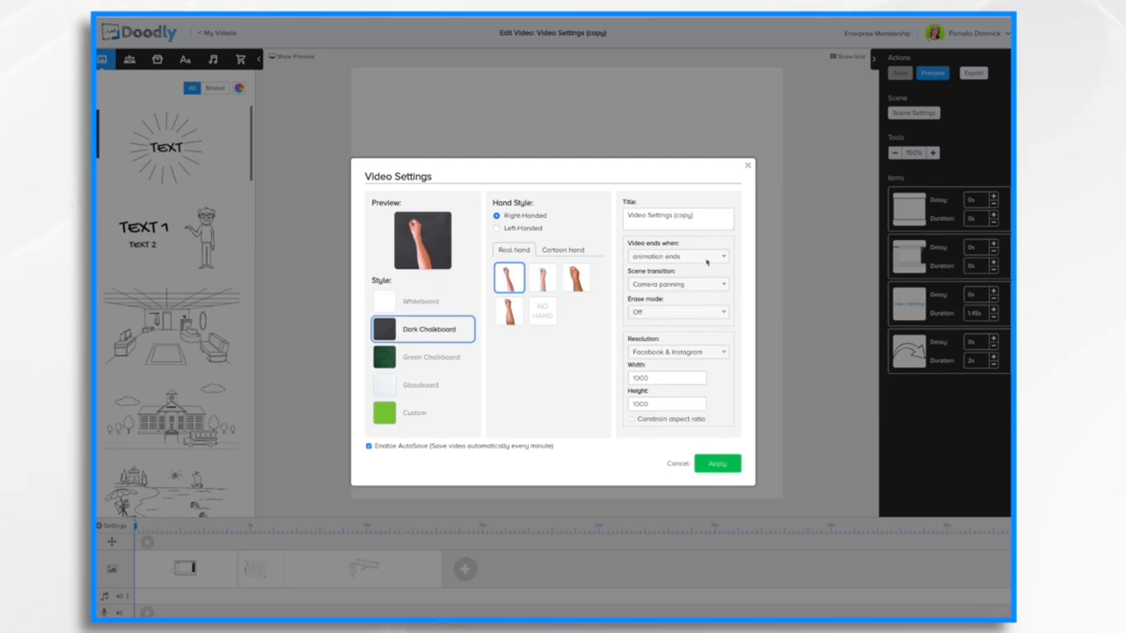
Step: Retitle the copied video "Video Settings Blackboard Version" and apply the settings
click(703, 221)
key(BackSpace)
key(BackSpace)
key(BackSpace)
key(BackSpace)
key(BackSpace)
key(BackSpace)
key(BackSpace)
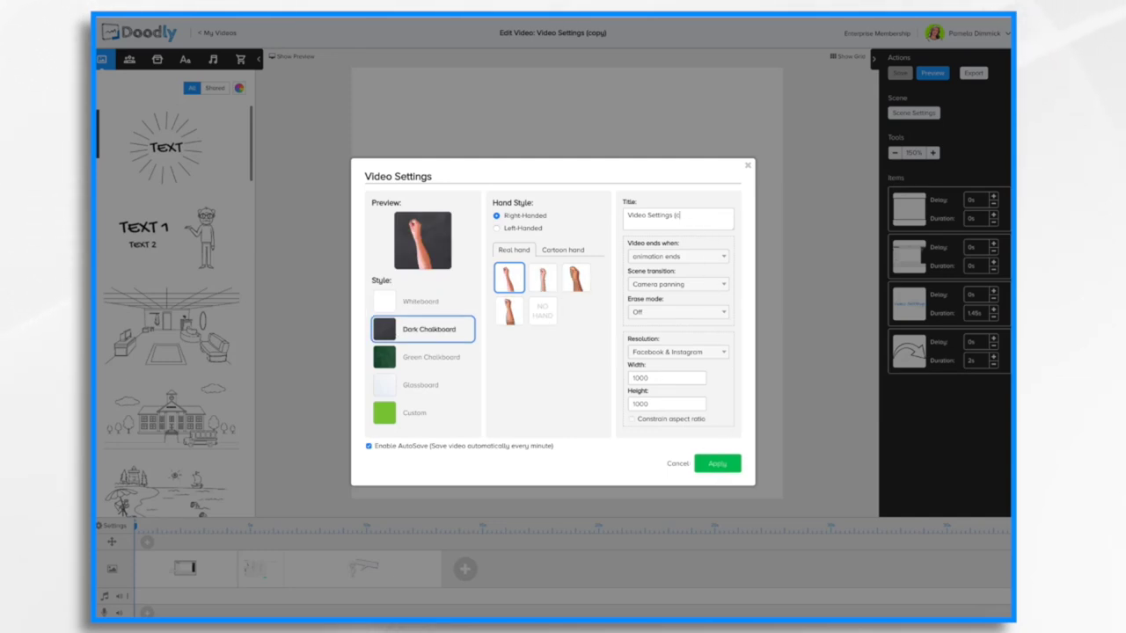
text(Black)
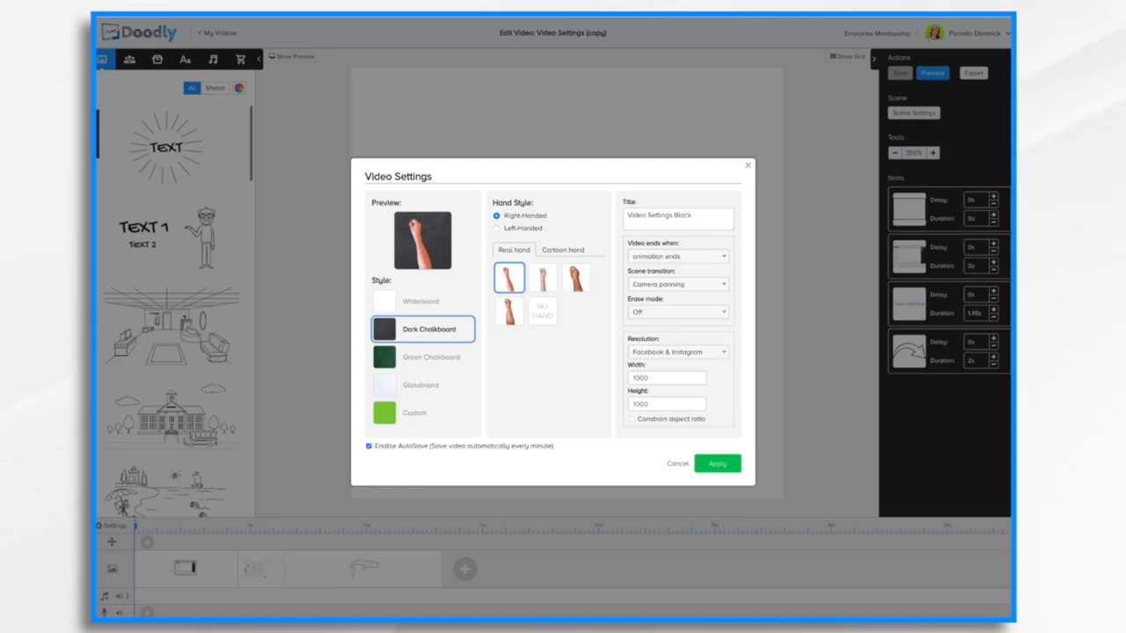
text(board Version)
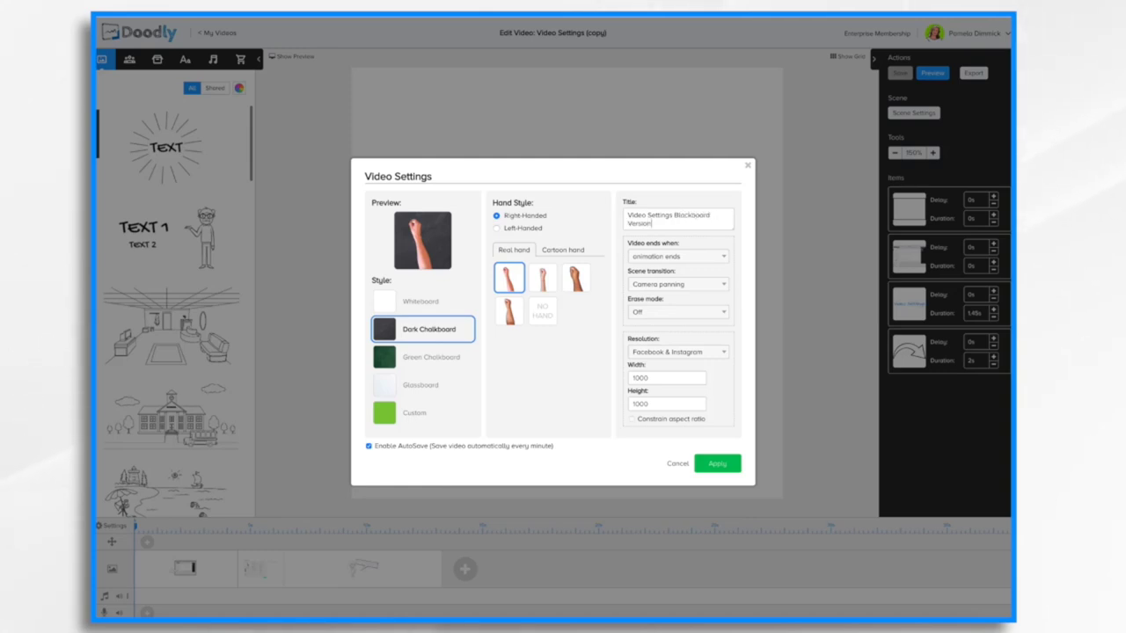
click(718, 463)
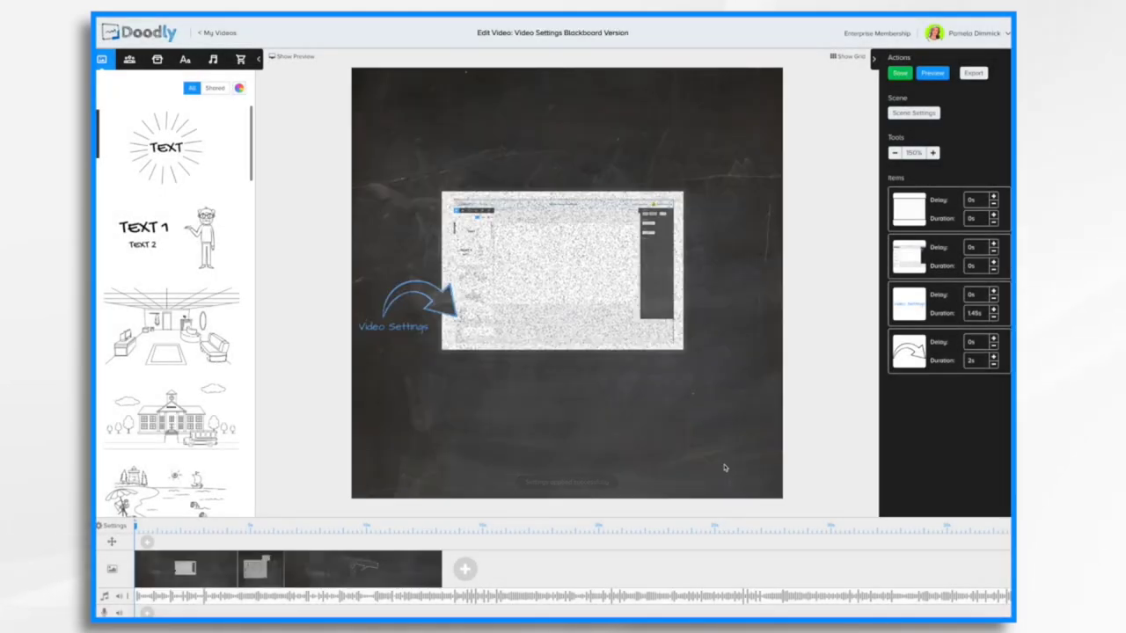
Step: Play a preview of the blackboard version of the Video Settings video and close it
click(932, 73)
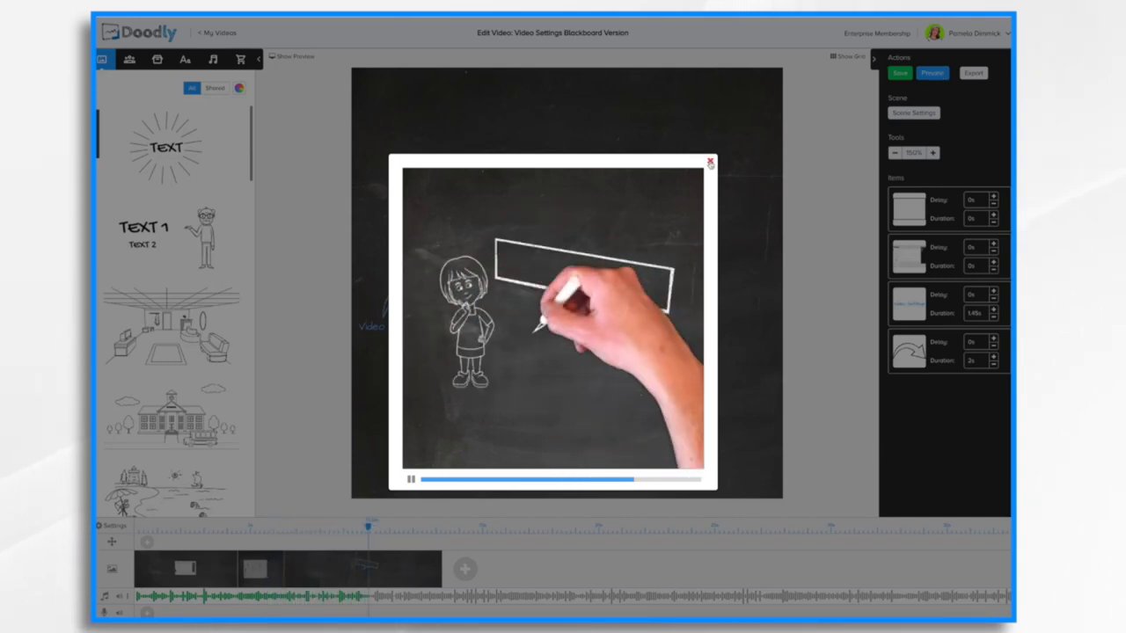
click(710, 163)
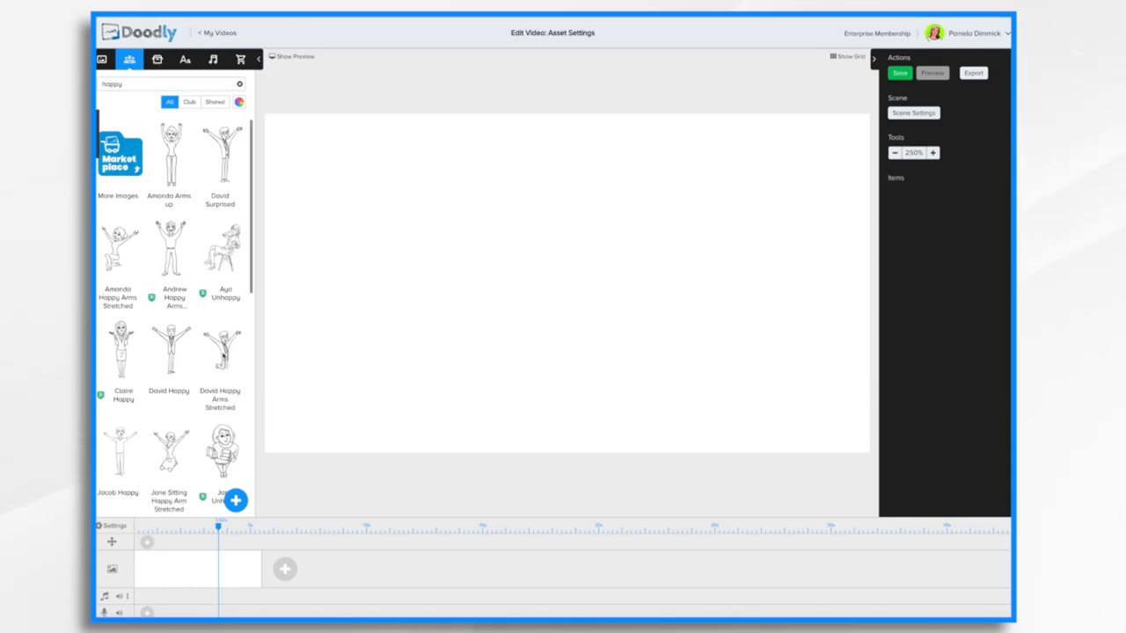
Step: Add the David Happy Arms Stretched character and the Dog Sleeping prop to the Asset Settings video's blank scene
drag(223, 351, 395, 281)
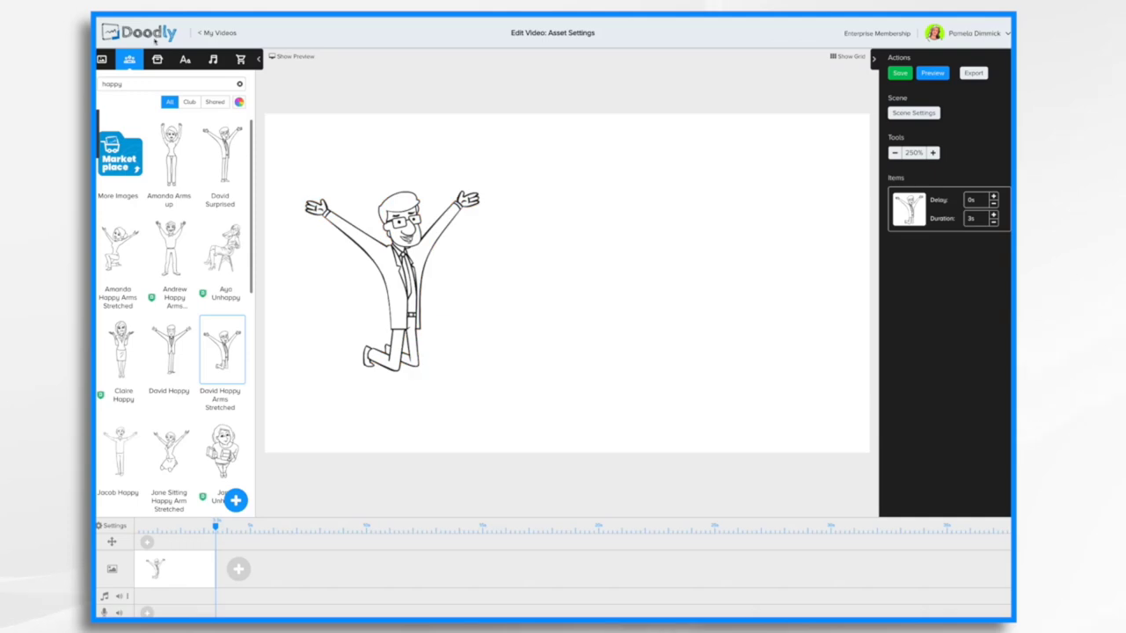
click(159, 60)
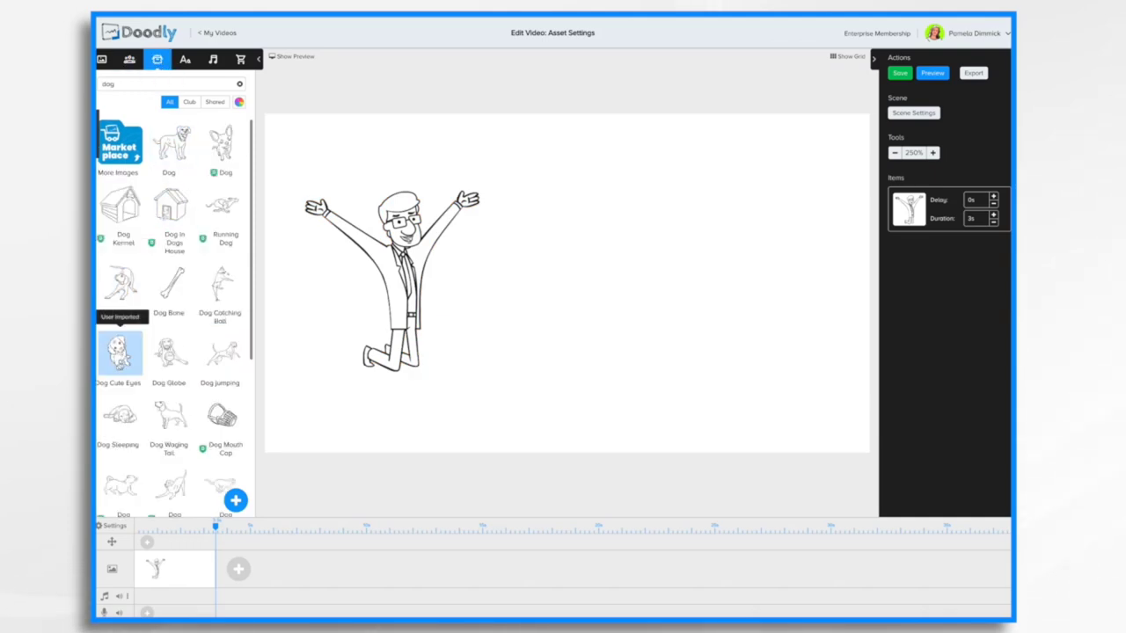
drag(121, 434, 703, 398)
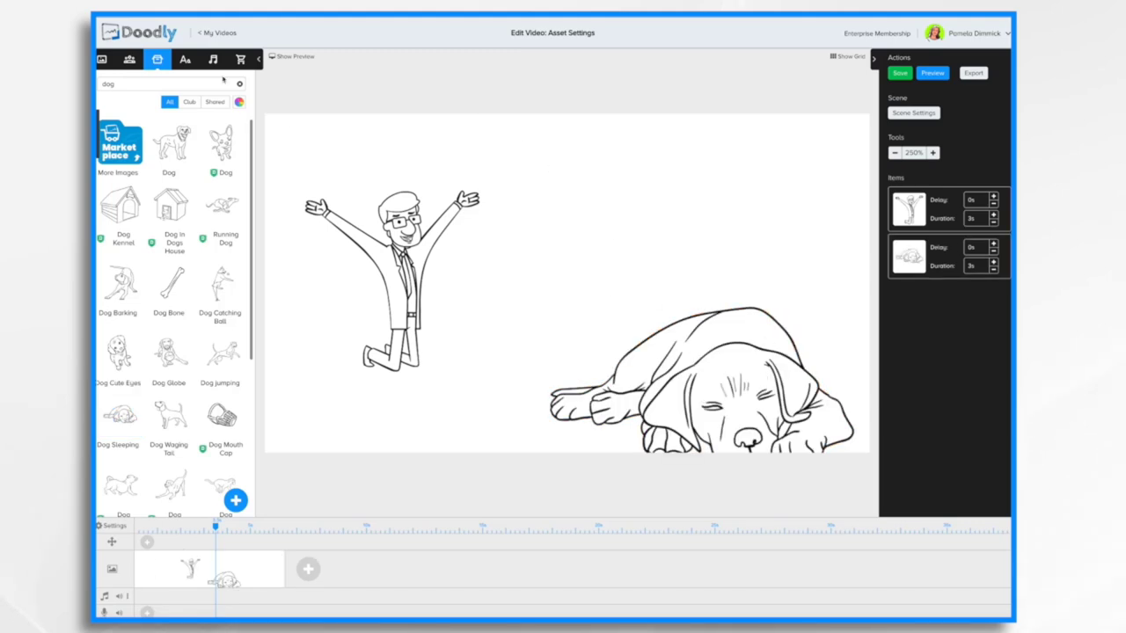
Step: Add a text in the Architects Daughter font above the dog, reading "Asset Settings"
click(184, 60)
drag(208, 127, 631, 206)
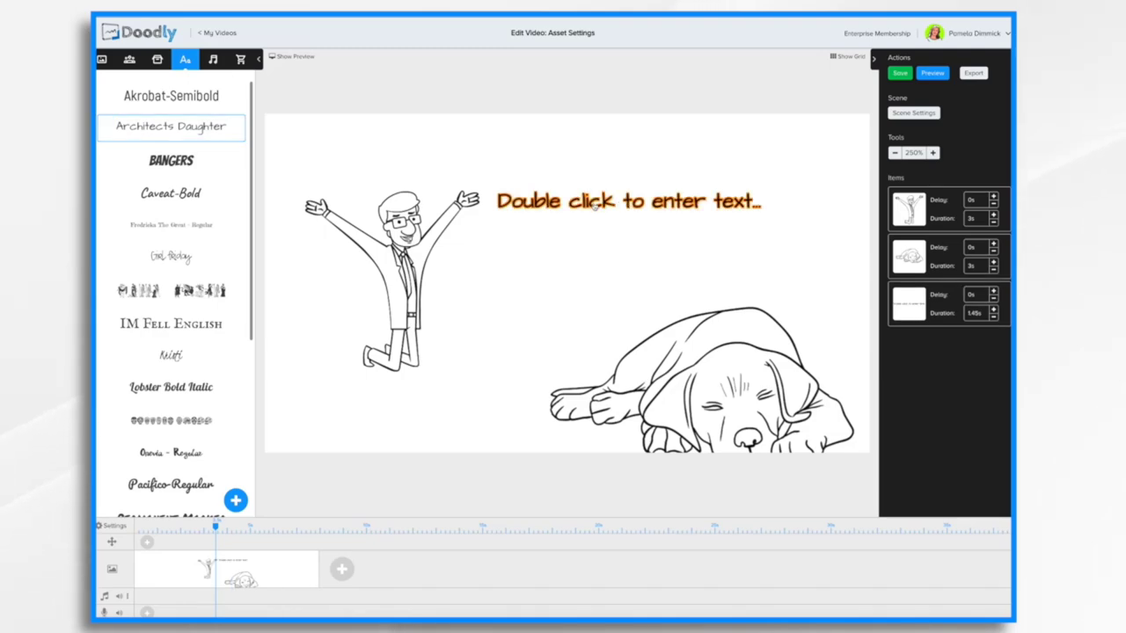
double_click(595, 203)
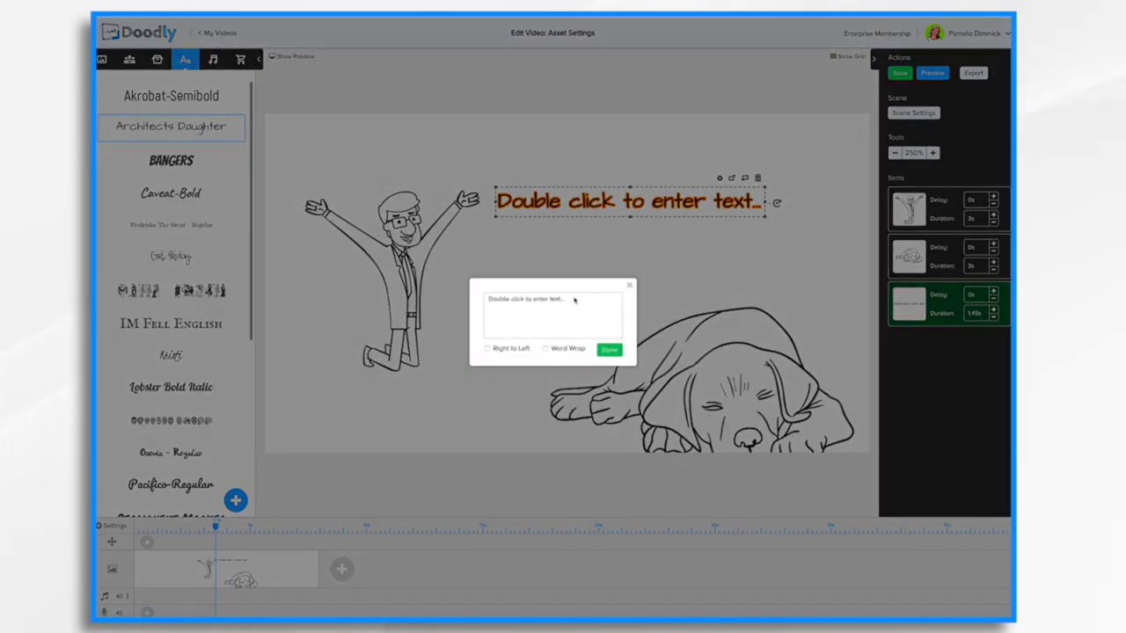
key(ctrl+a)
key(BackSpace)
text(Asset Settings)
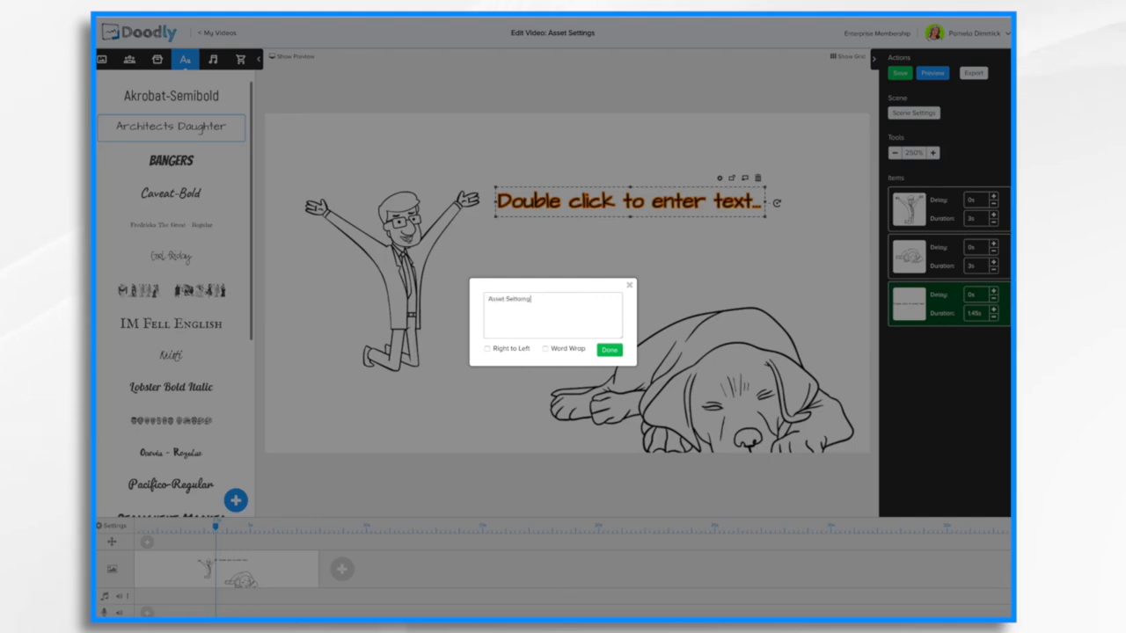
click(609, 350)
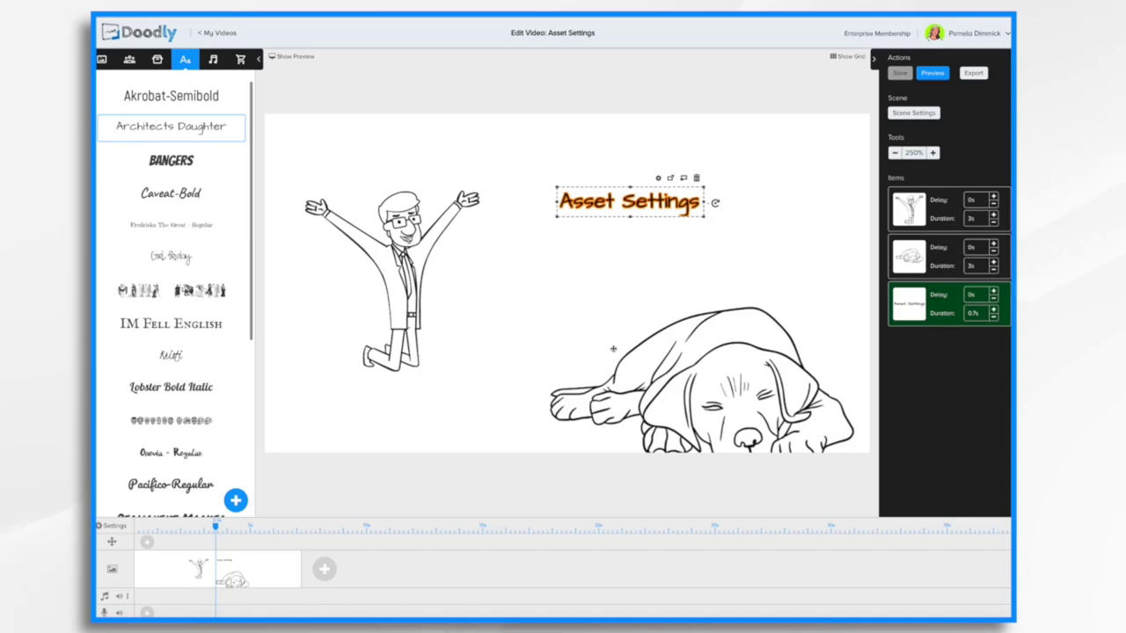
Step: Enlarge the kneeling man with outstretched arms and move him up slightly within the scene
click(421, 261)
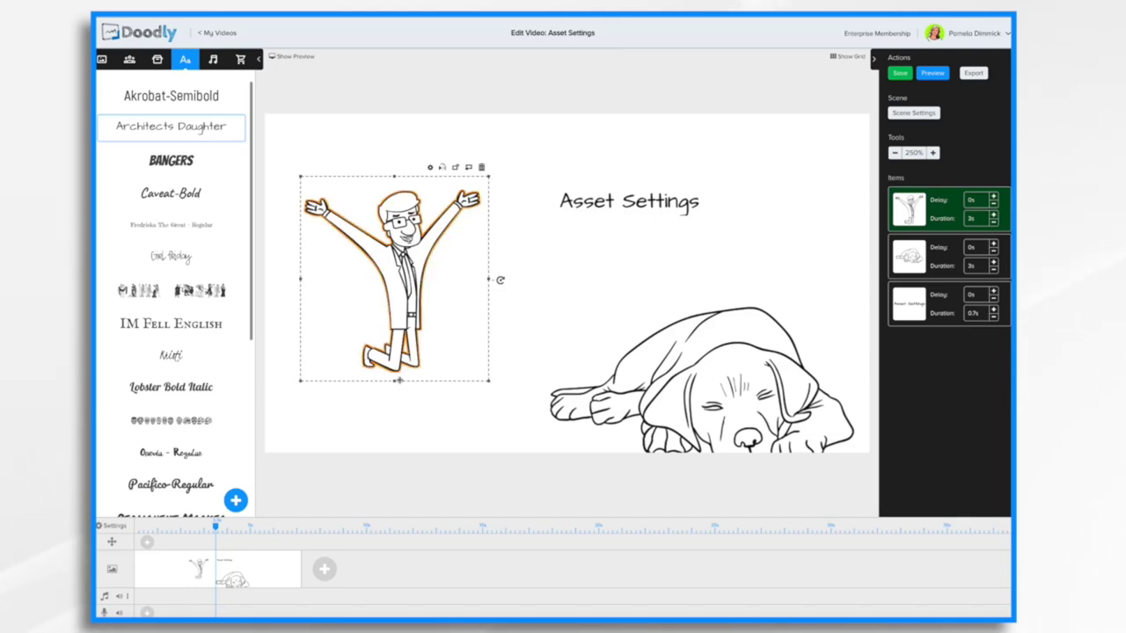
drag(398, 380, 396, 438)
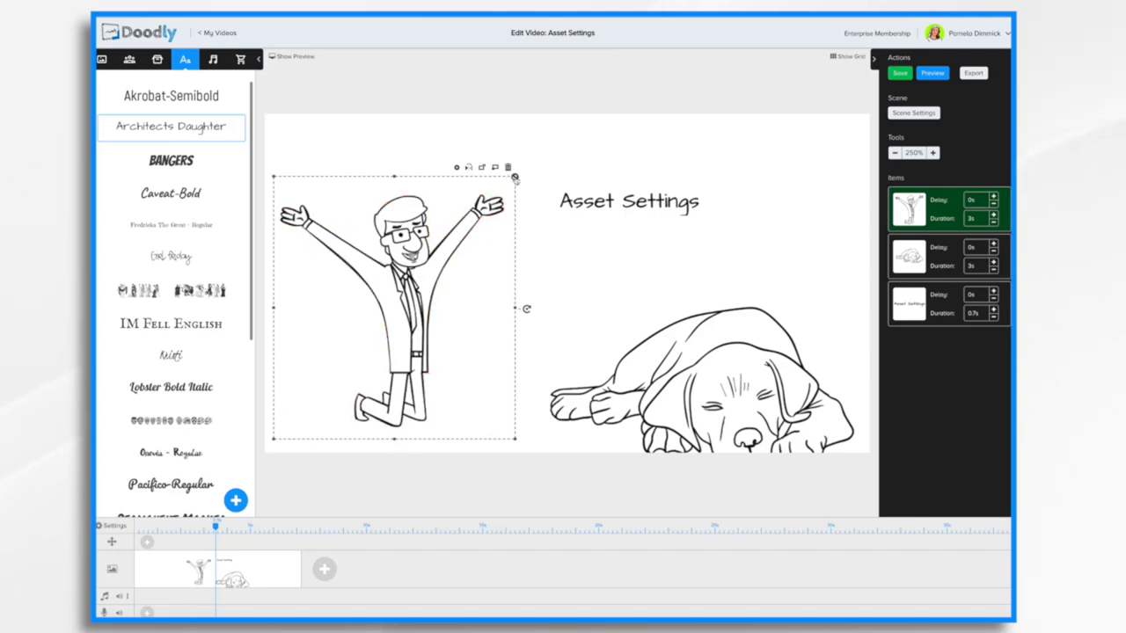
drag(515, 177, 548, 184)
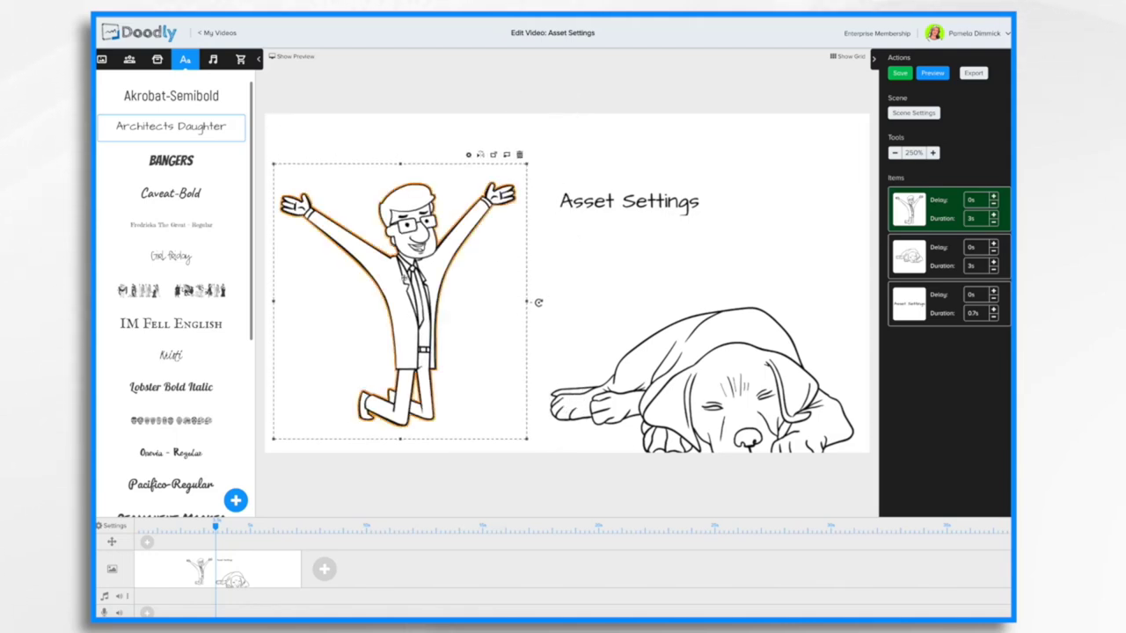
drag(400, 287, 411, 254)
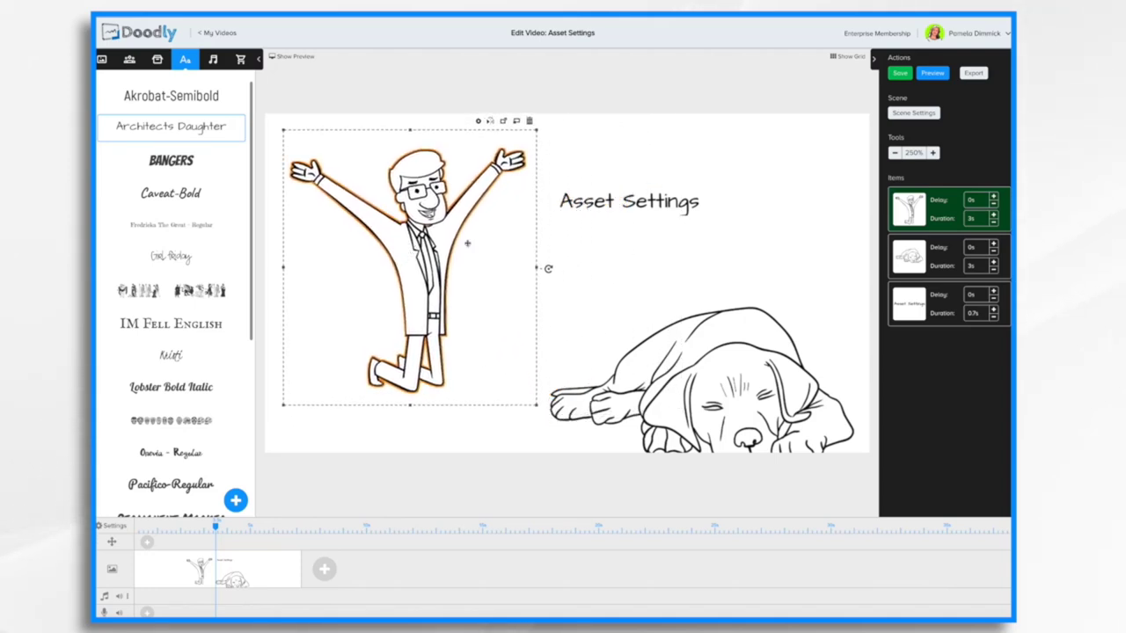
Step: Shrink the sleeping dog and place it over the kneeling man's feet
click(743, 376)
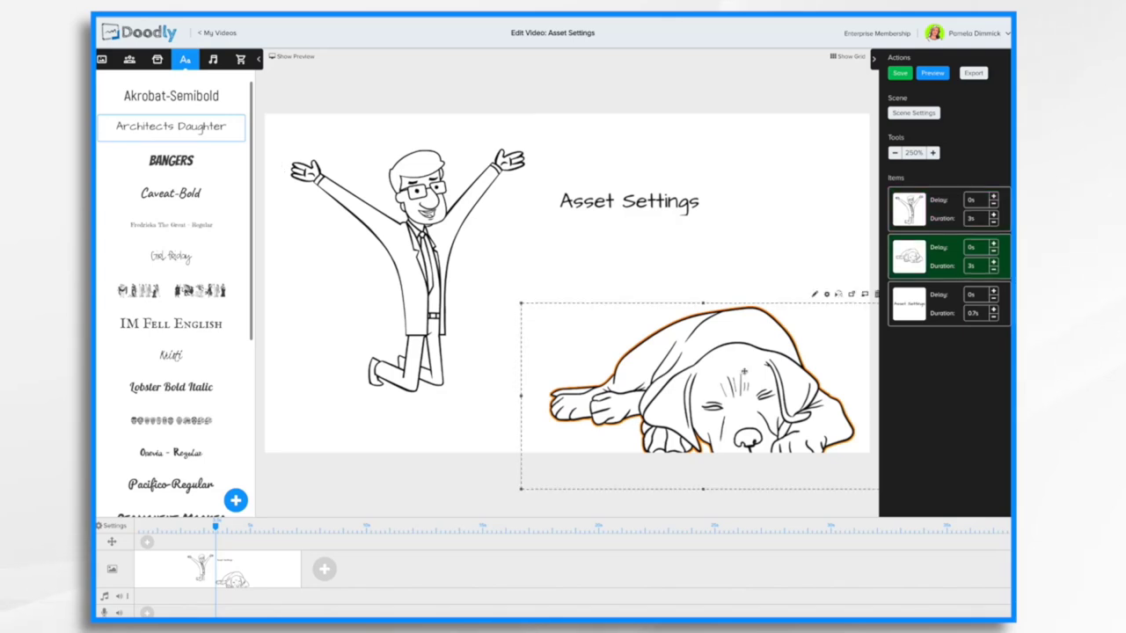
drag(744, 372, 734, 328)
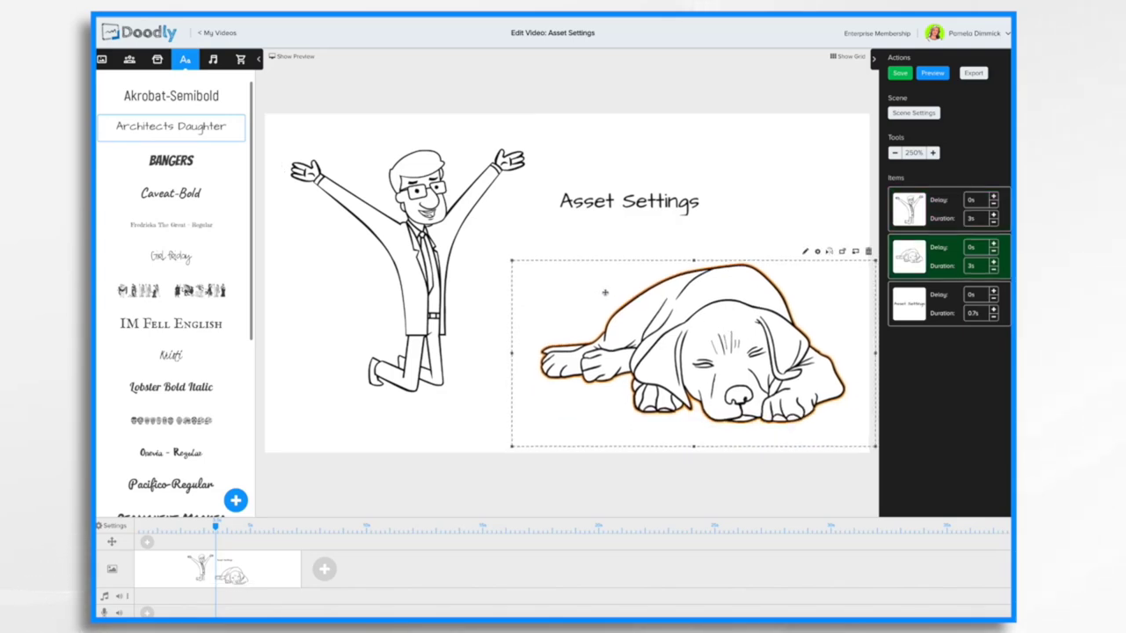
drag(513, 263, 602, 315)
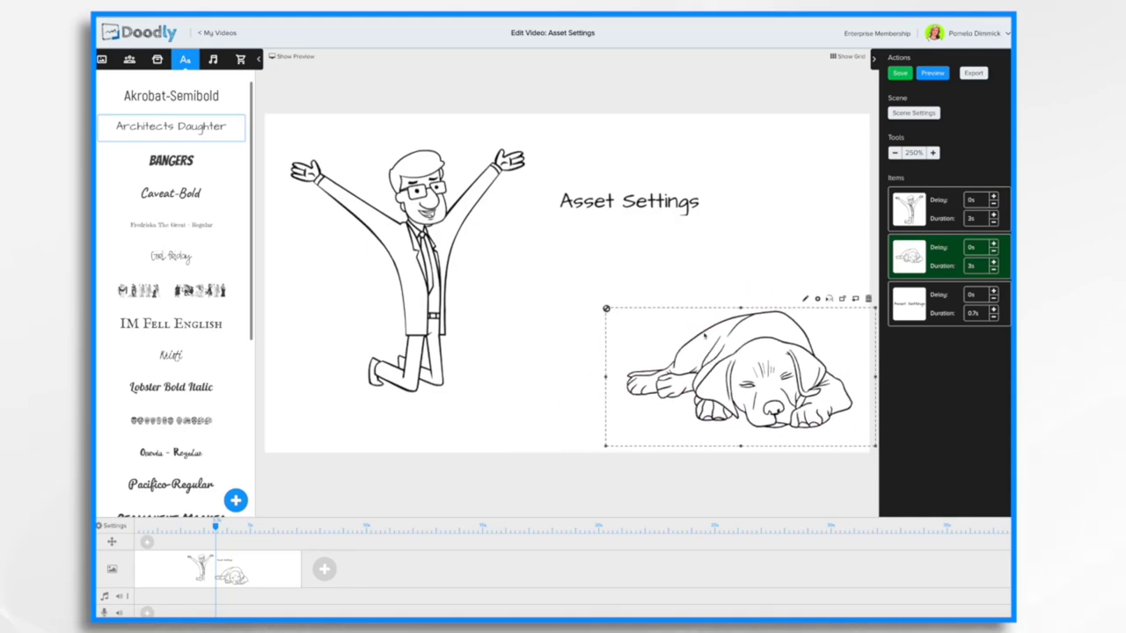
drag(745, 355, 509, 344)
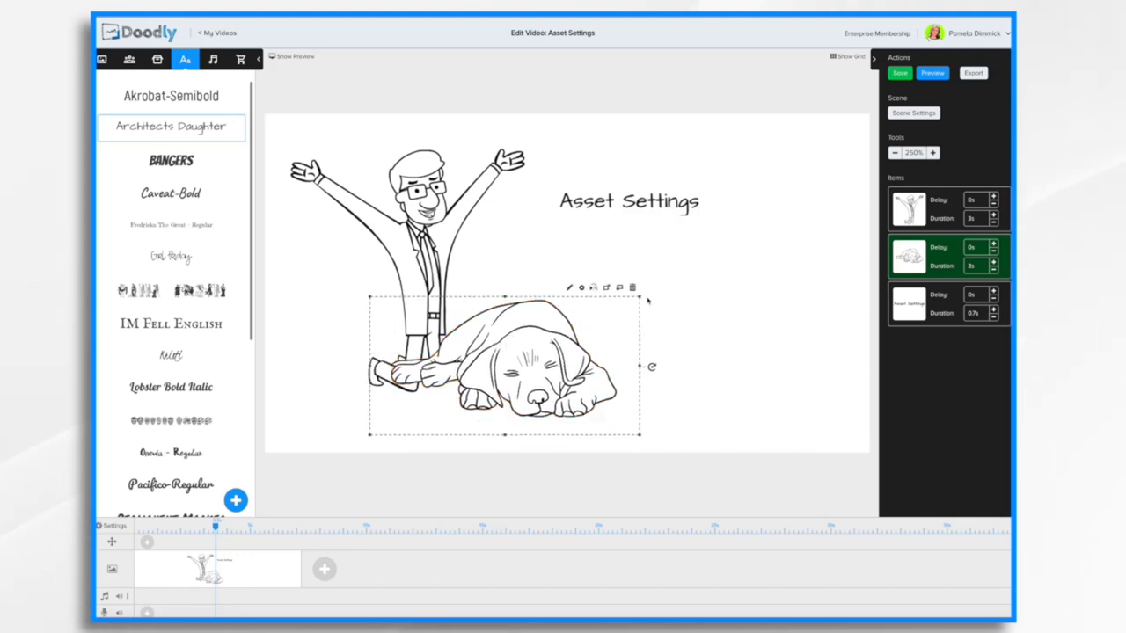
drag(640, 299, 602, 317)
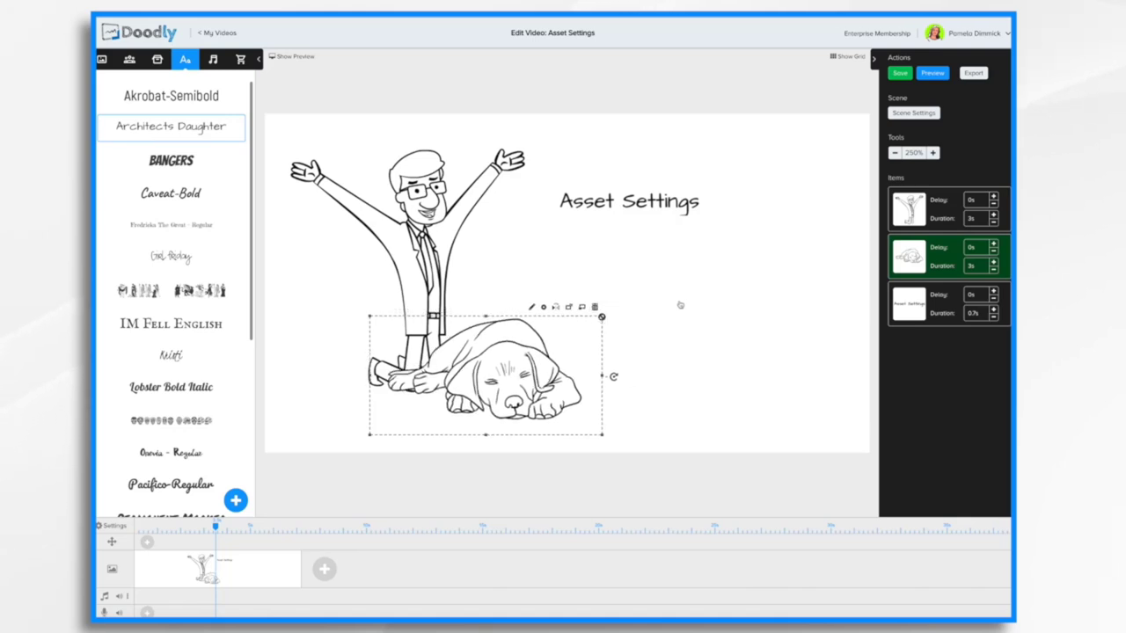
Step: Flip the sleeping dog horizontally and back to its original orientation
click(556, 308)
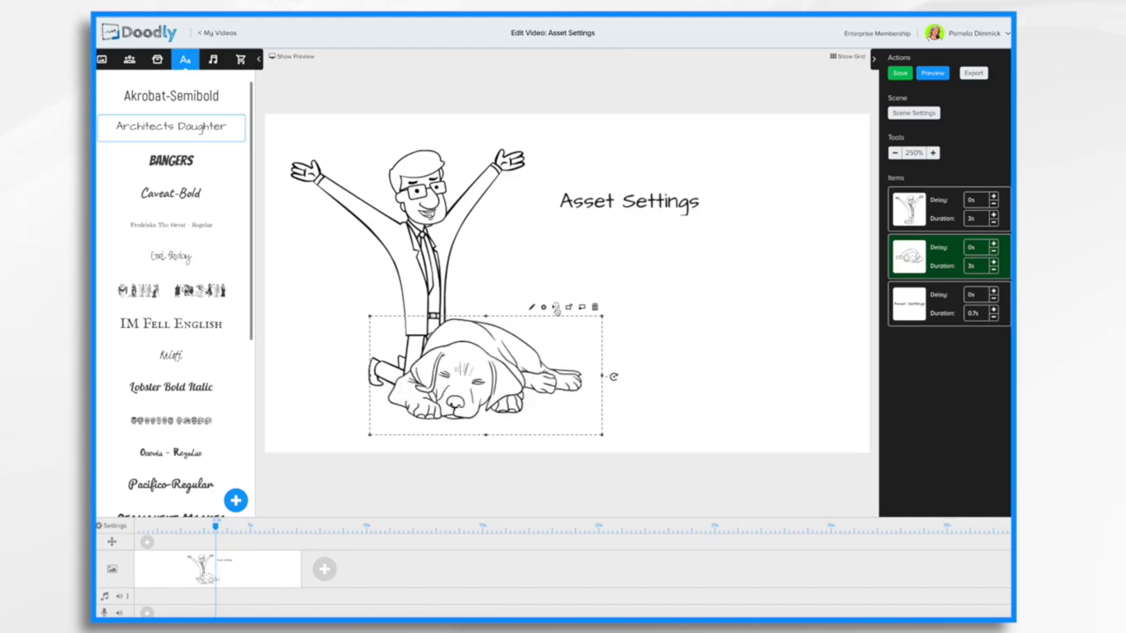
click(556, 308)
click(556, 307)
click(556, 308)
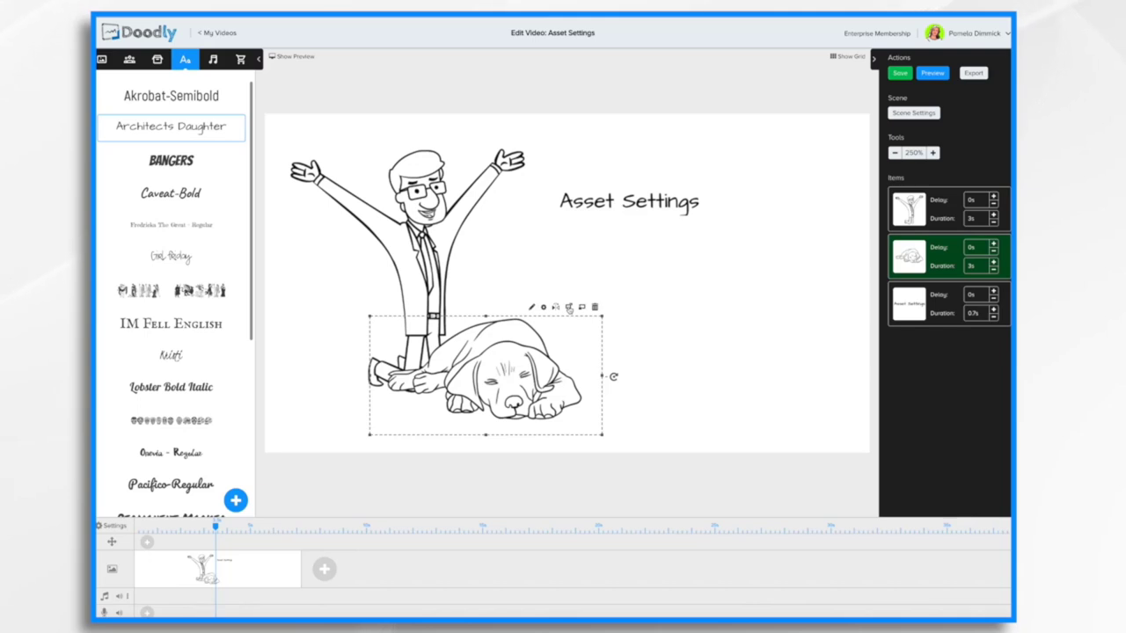
Step: Switch the sleeping dog's layer order behind and in front of the man, ending with the dog behind him
click(581, 308)
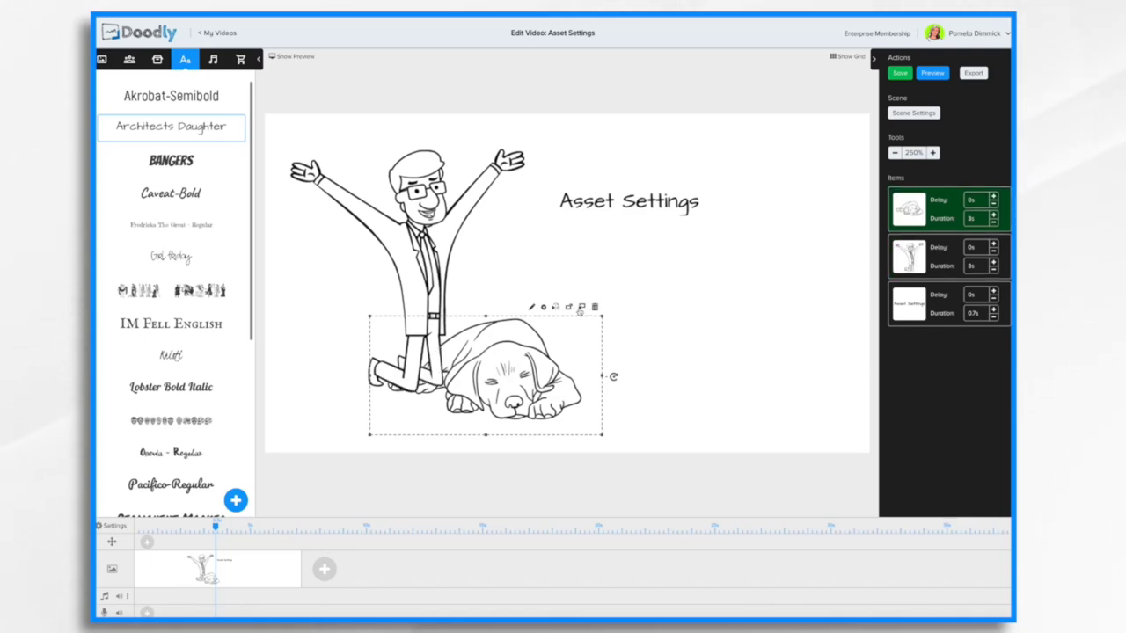
click(569, 309)
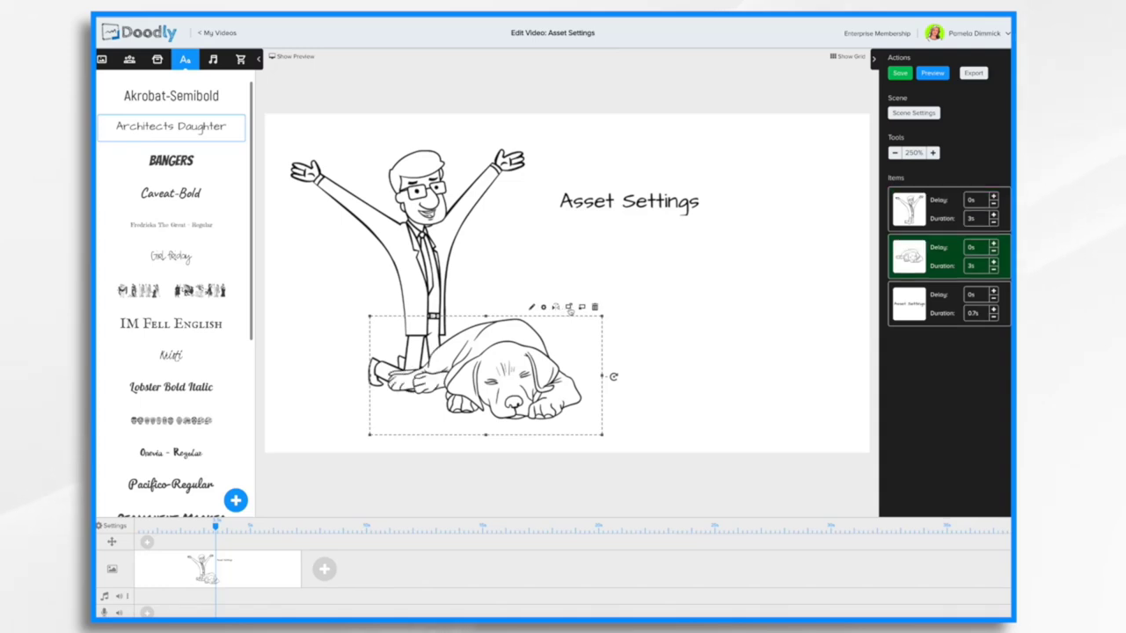
click(579, 308)
click(569, 309)
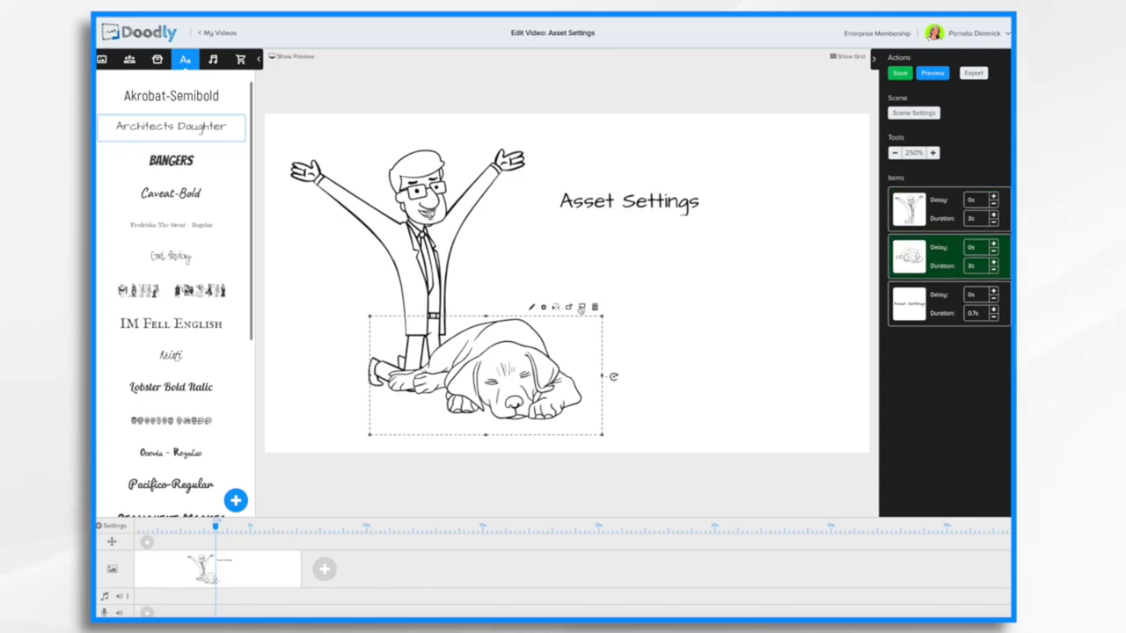
click(581, 309)
click(569, 309)
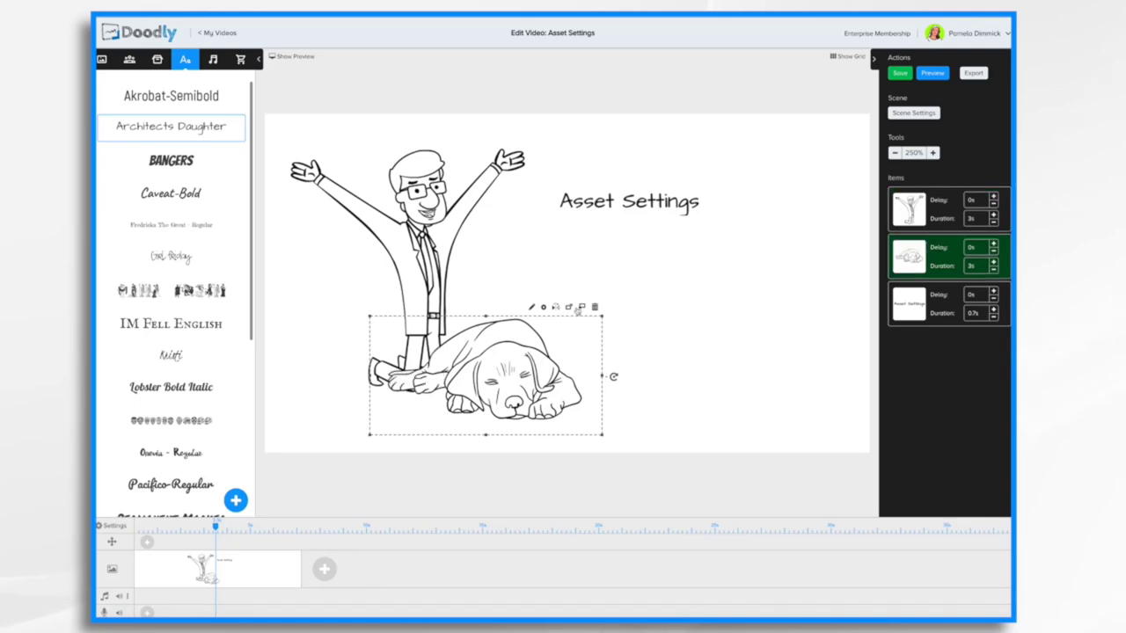
click(581, 308)
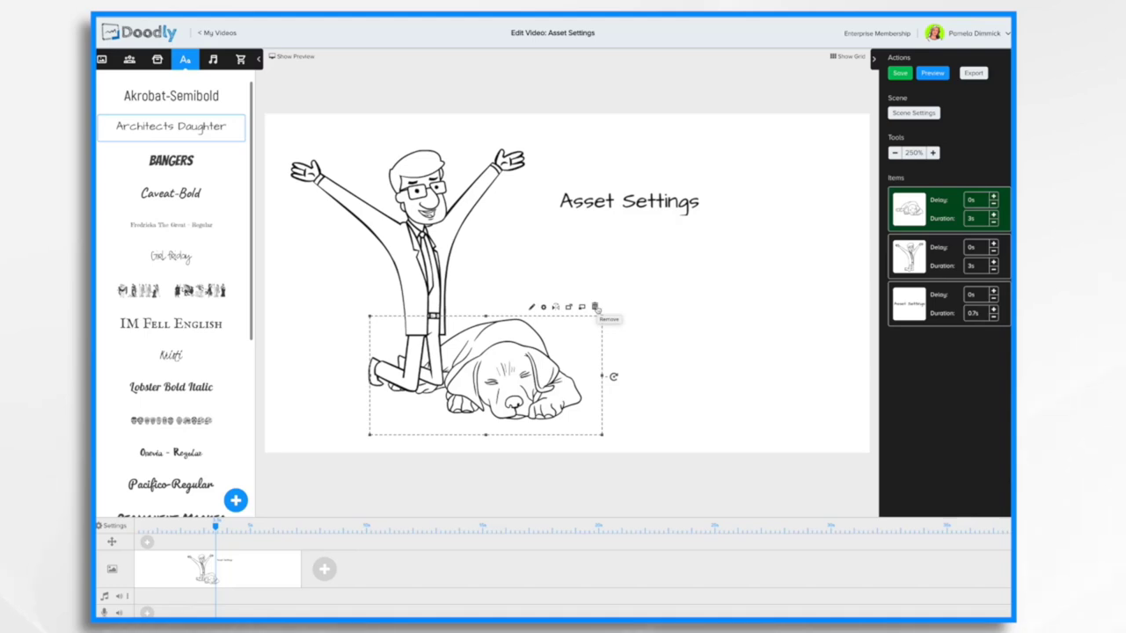
Step: Remove the sleeping dog from the scene
click(595, 307)
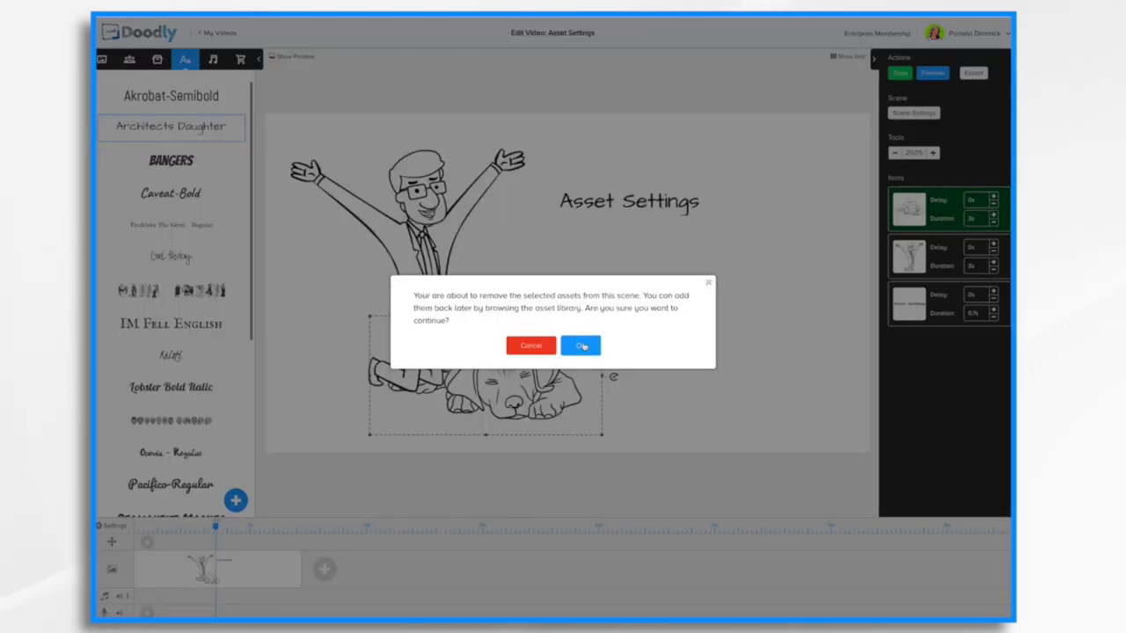
click(583, 346)
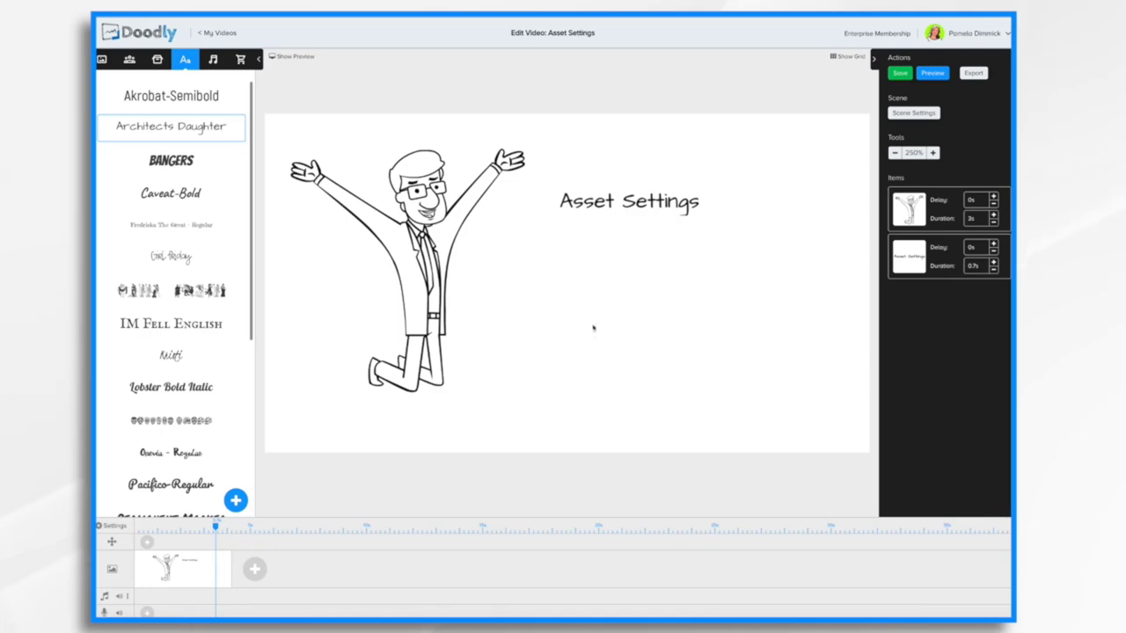
Step: Enlarge the "Asset Settings" text to about font size 73 and place it beside the man at about X 558, Y 176
click(642, 204)
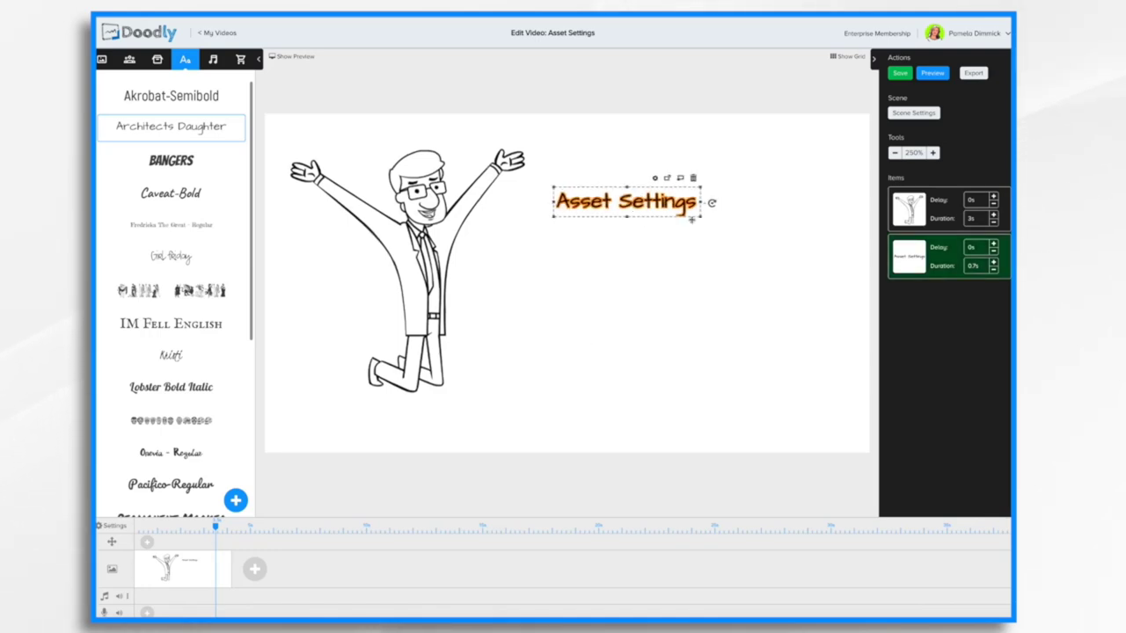
drag(700, 217, 877, 287)
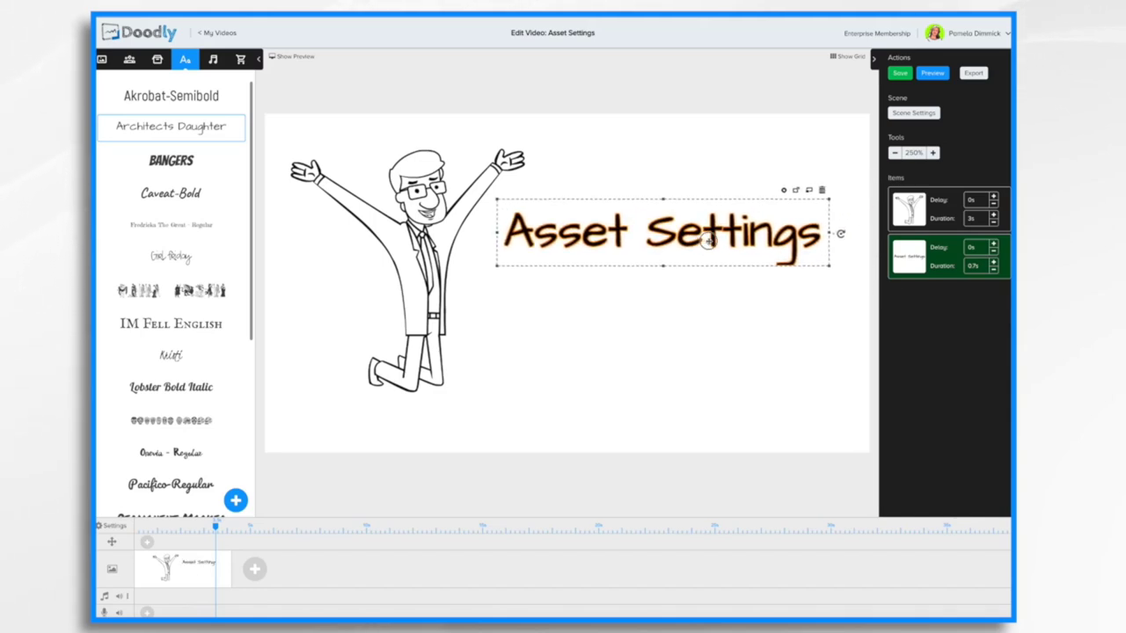
drag(753, 231, 736, 241)
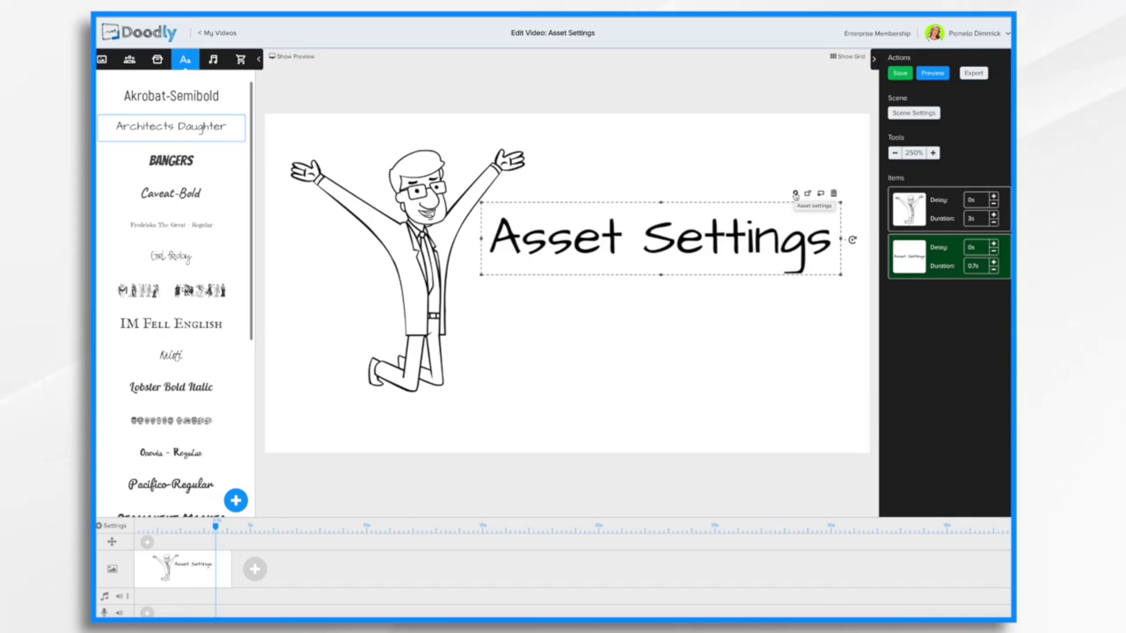
Step: Compare the text's X and Y values in its asset settings before and after moving it lower in the scene
click(795, 194)
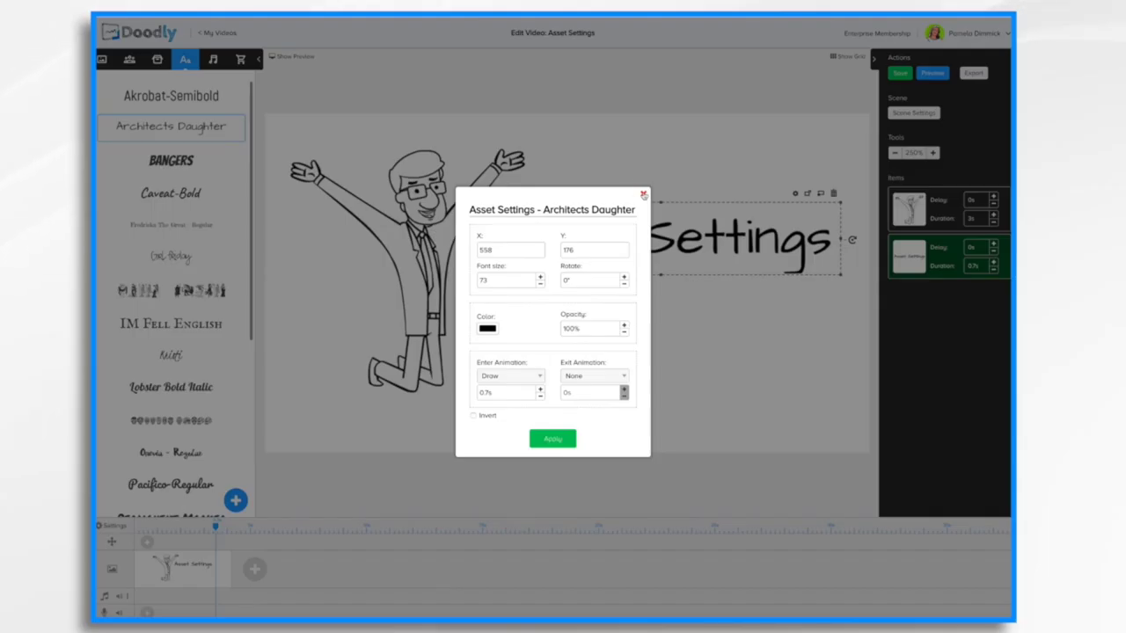
click(643, 195)
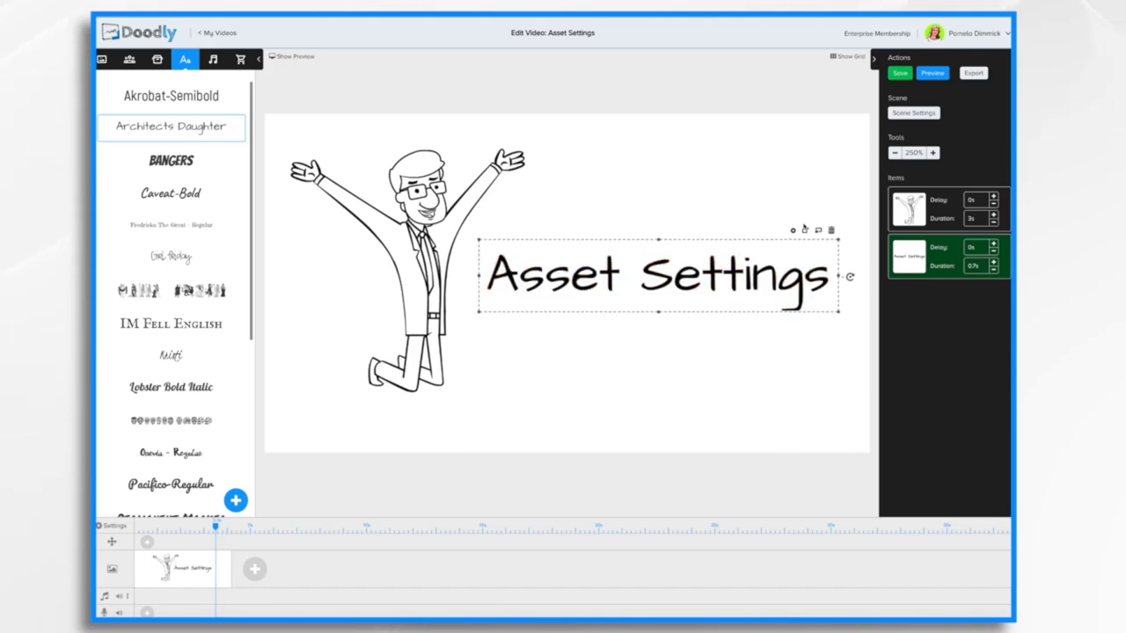
click(793, 230)
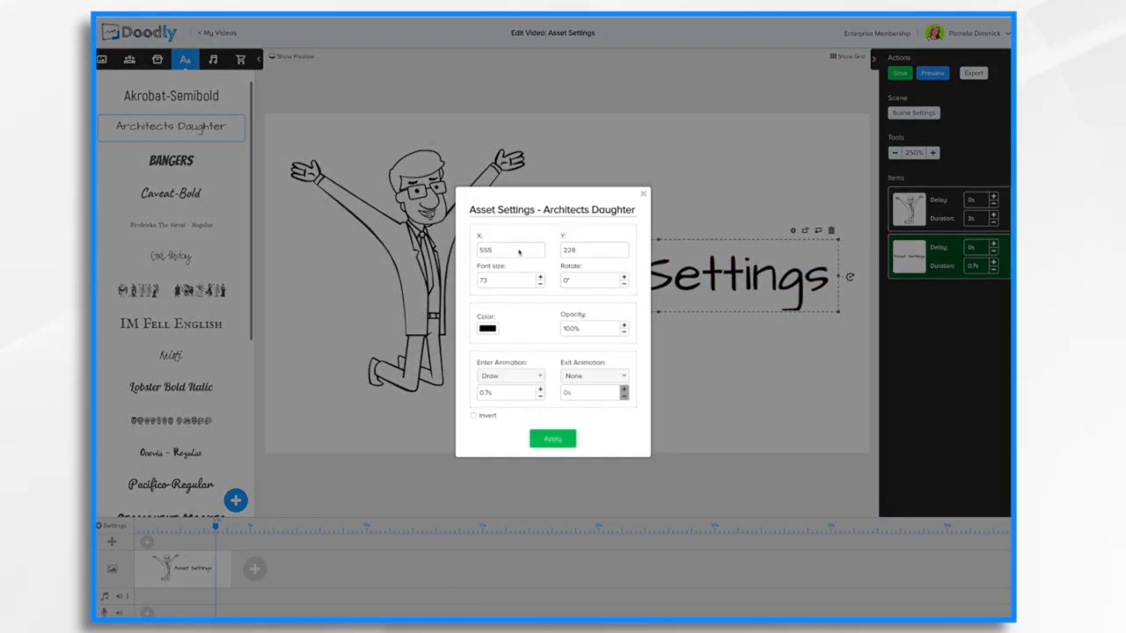
Step: Close the asset settings and move the "Asset Settings" text back up beside the man's chest
click(685, 238)
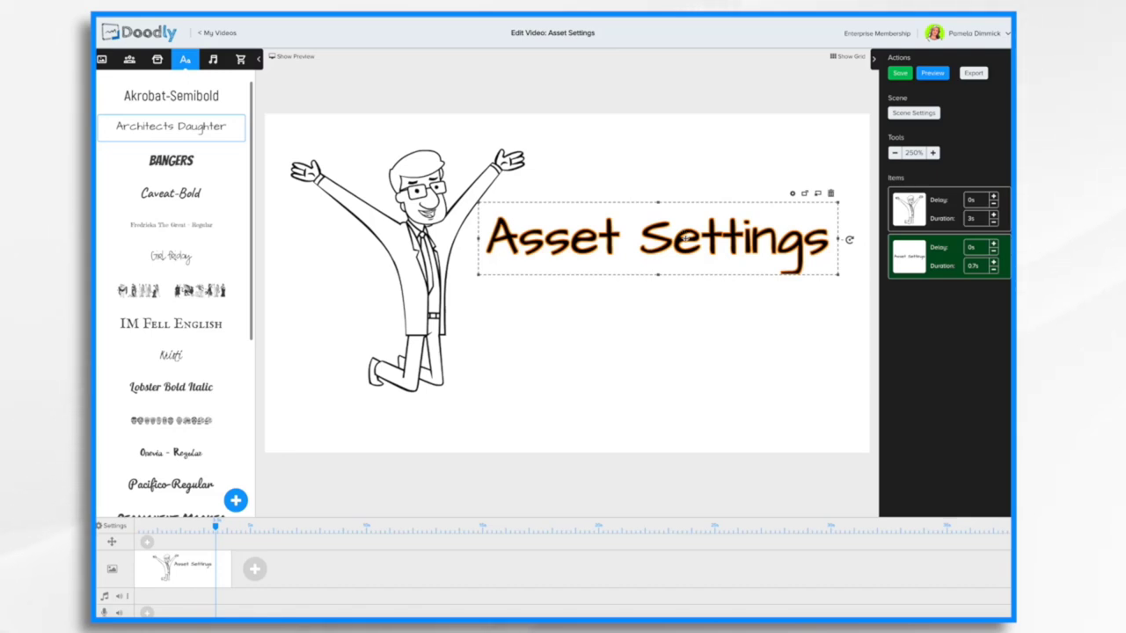
drag(684, 238, 665, 240)
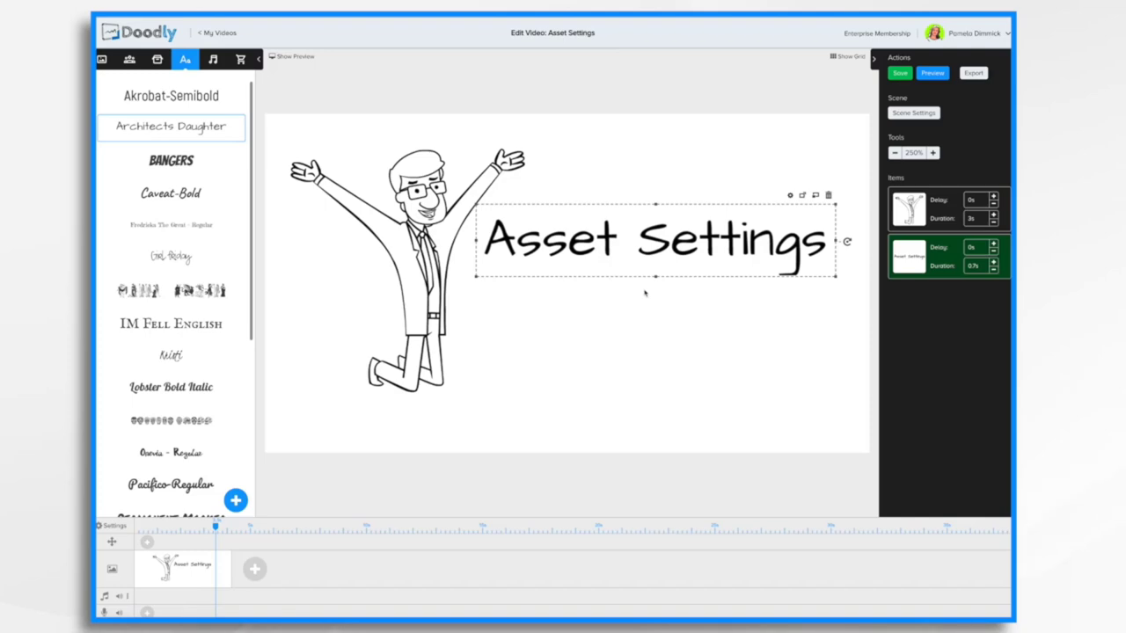
Step: Check the X, Y and font size values of the "Asset Settings" text in its asset settings
click(790, 196)
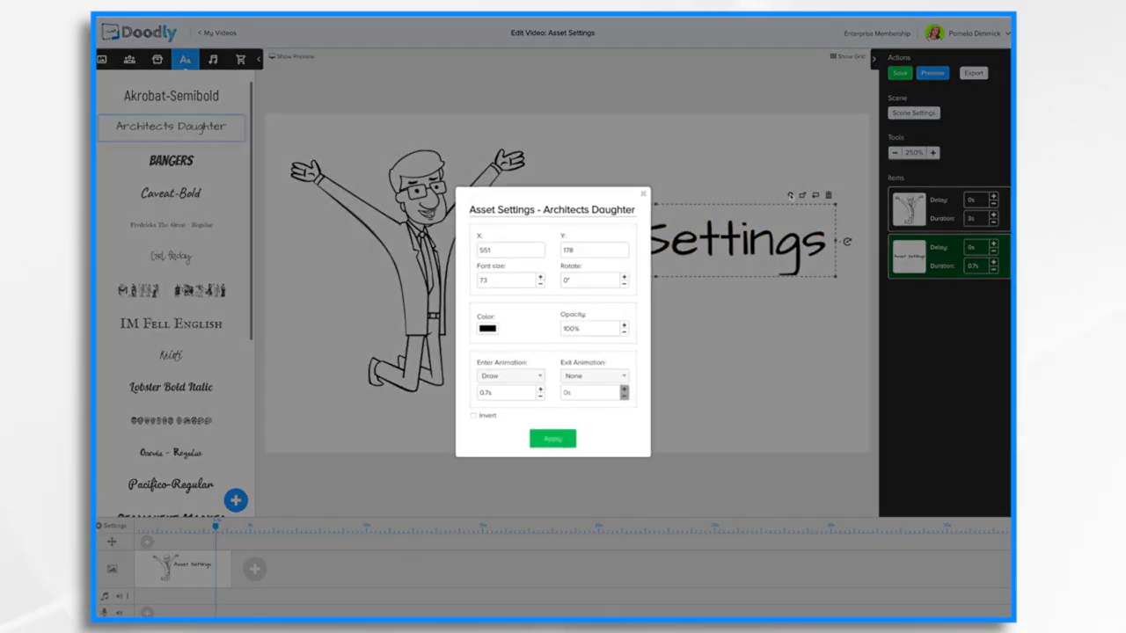
click(562, 438)
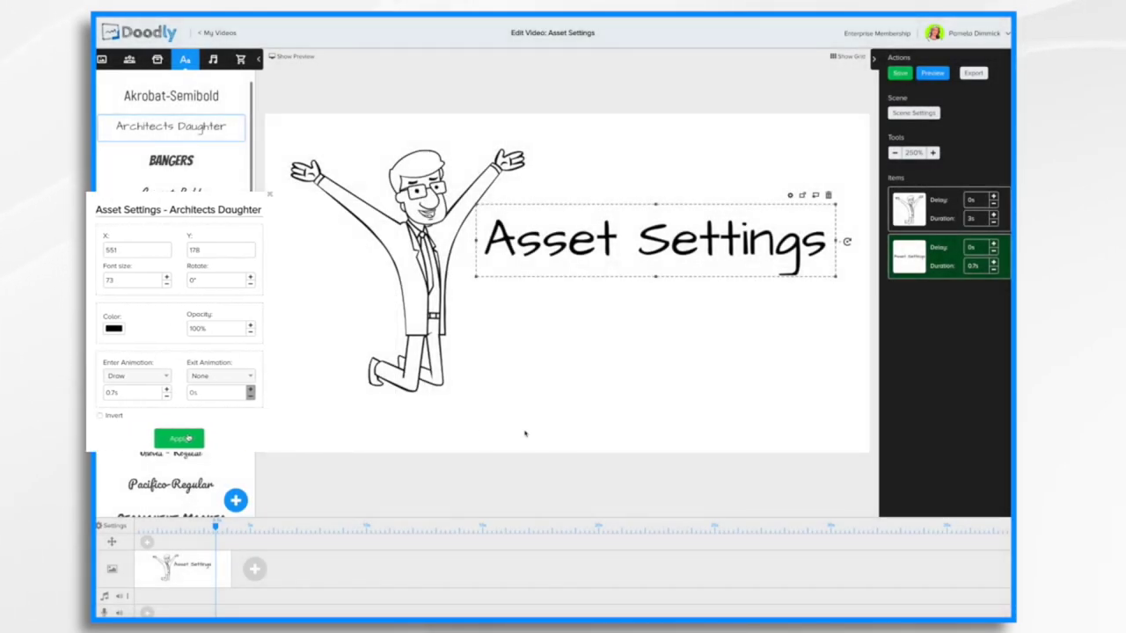
Step: Add a new scene with the text "Sample Text" in Architects Daughter, enlarged to about font size 75
click(254, 573)
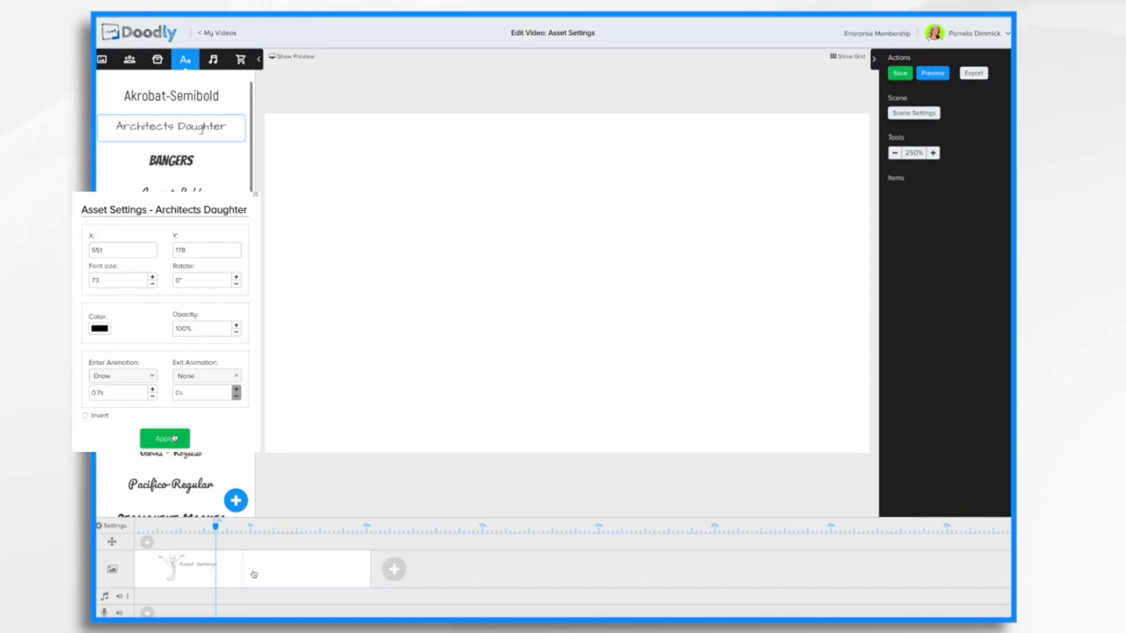
drag(206, 129, 565, 231)
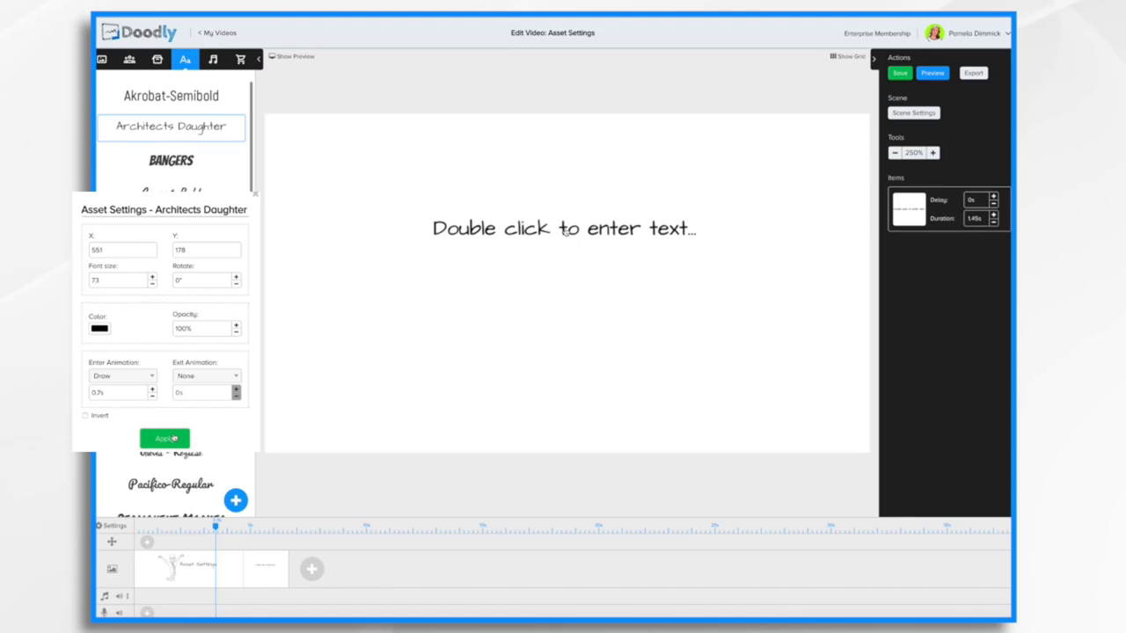
double_click(566, 230)
text(Sample Text)
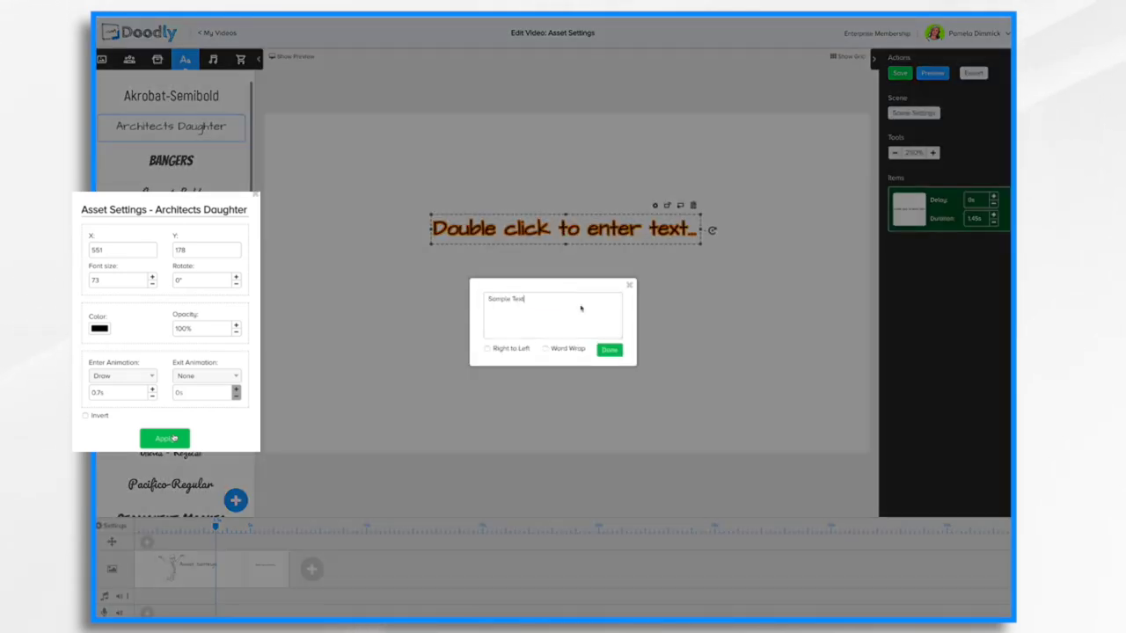
click(610, 349)
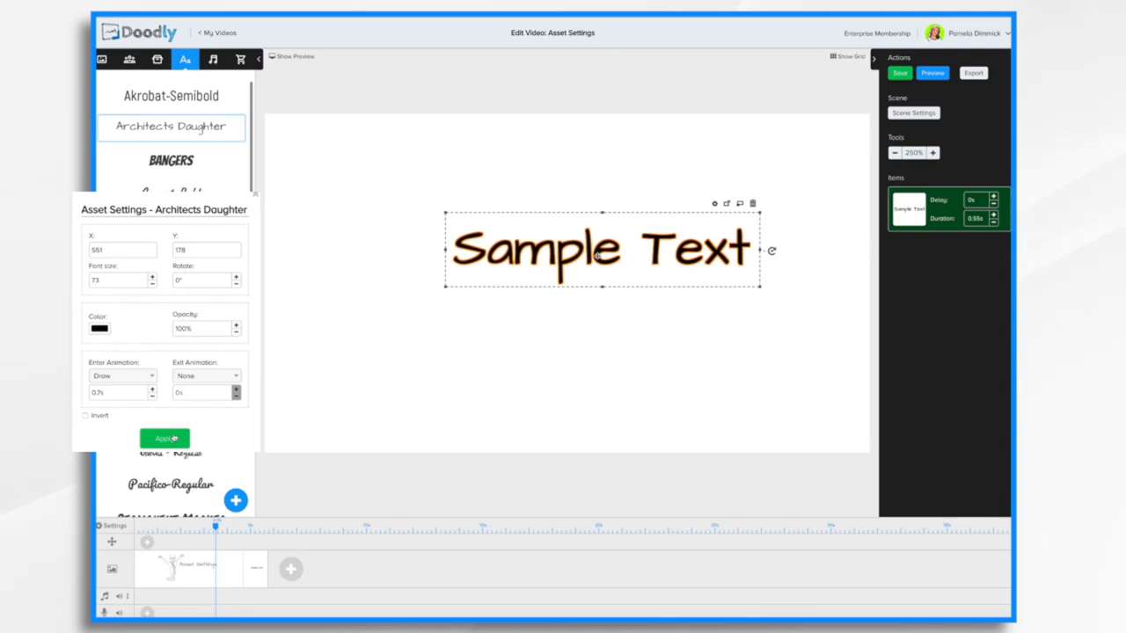
Step: Set the "Sample Text" asset to X 551, Y 178 and font size 73, and apply the settings
click(714, 204)
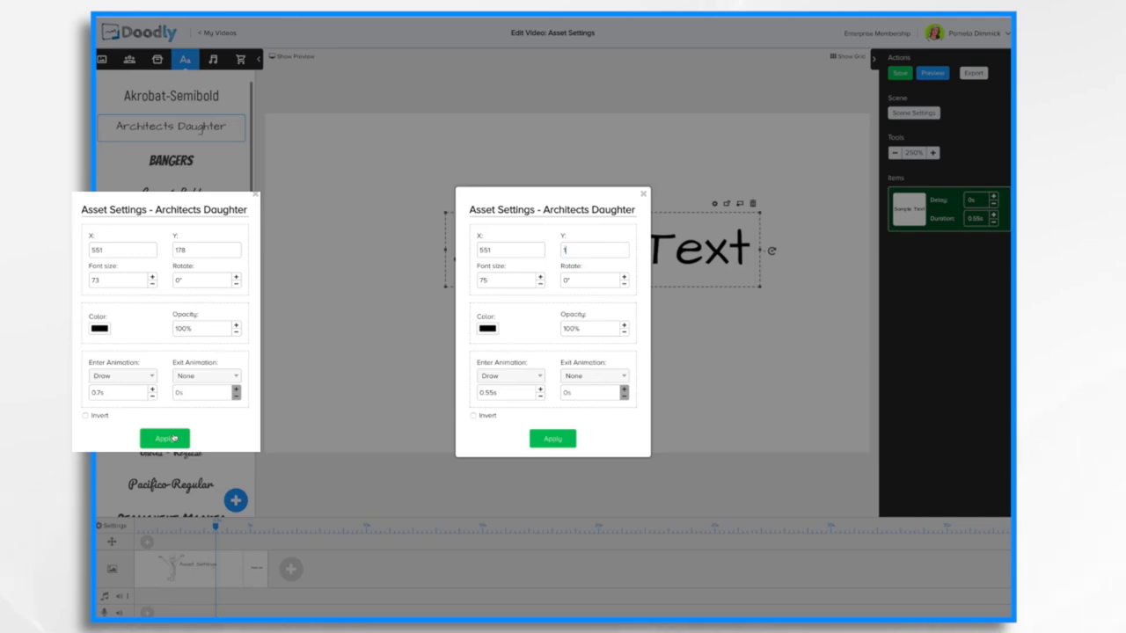
text(8)
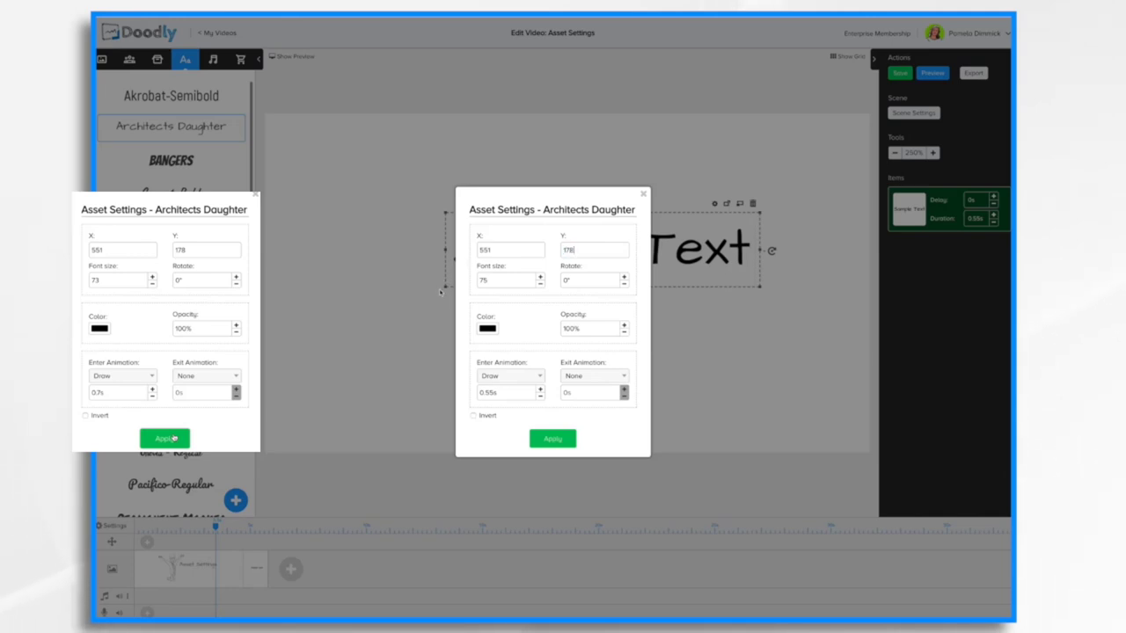
click(499, 280)
key(BackSpace)
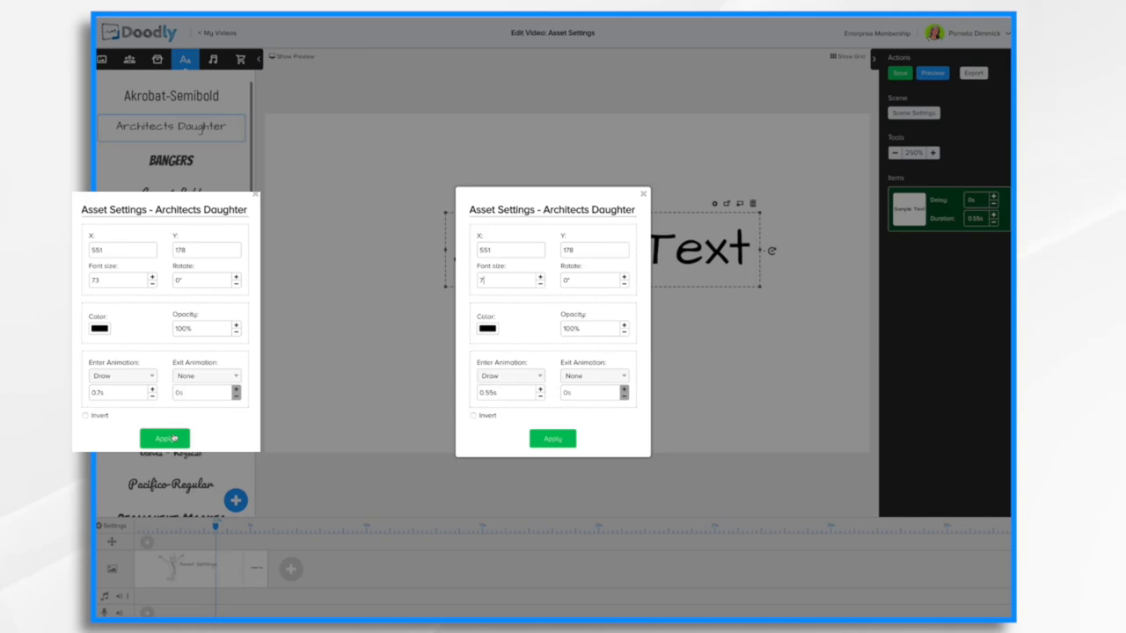
text(3)
click(563, 441)
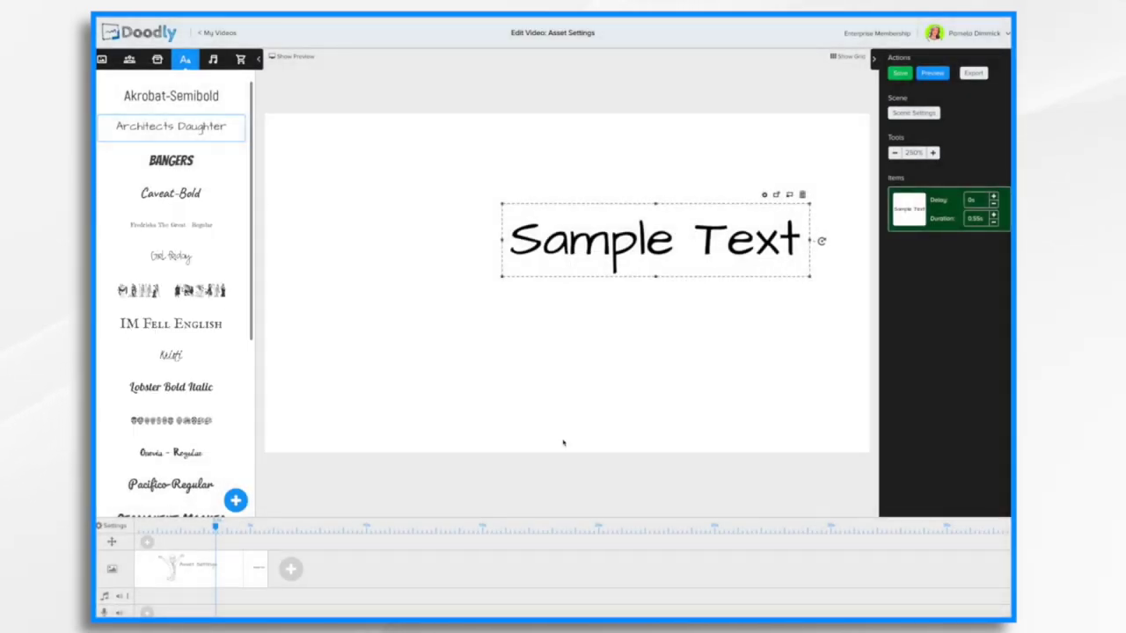
Step: Compare the text placement in the first and second scenes, ending on the first scene
click(226, 578)
click(254, 570)
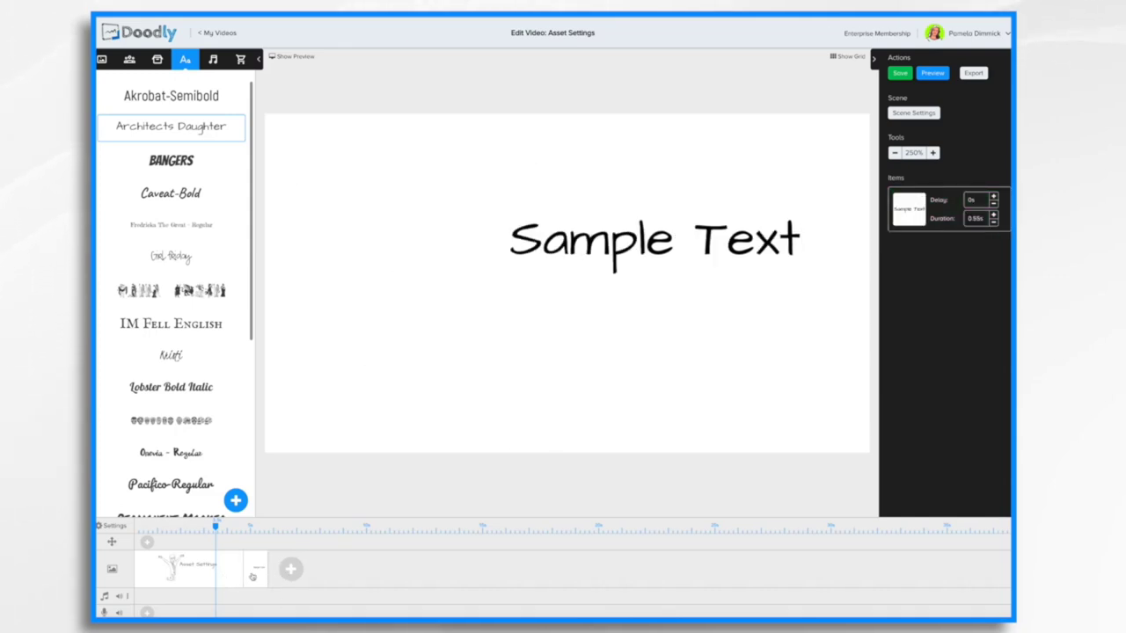
click(206, 581)
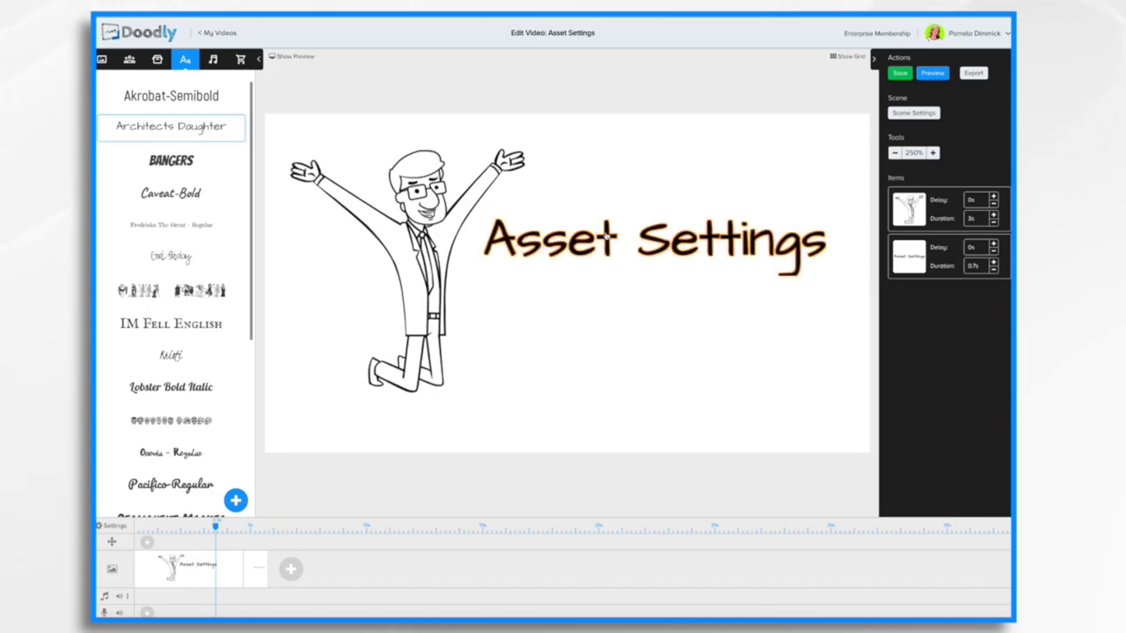
Step: Recolor the "Asset Settings" text in the first scene with the orange preset through its asset settings
click(606, 239)
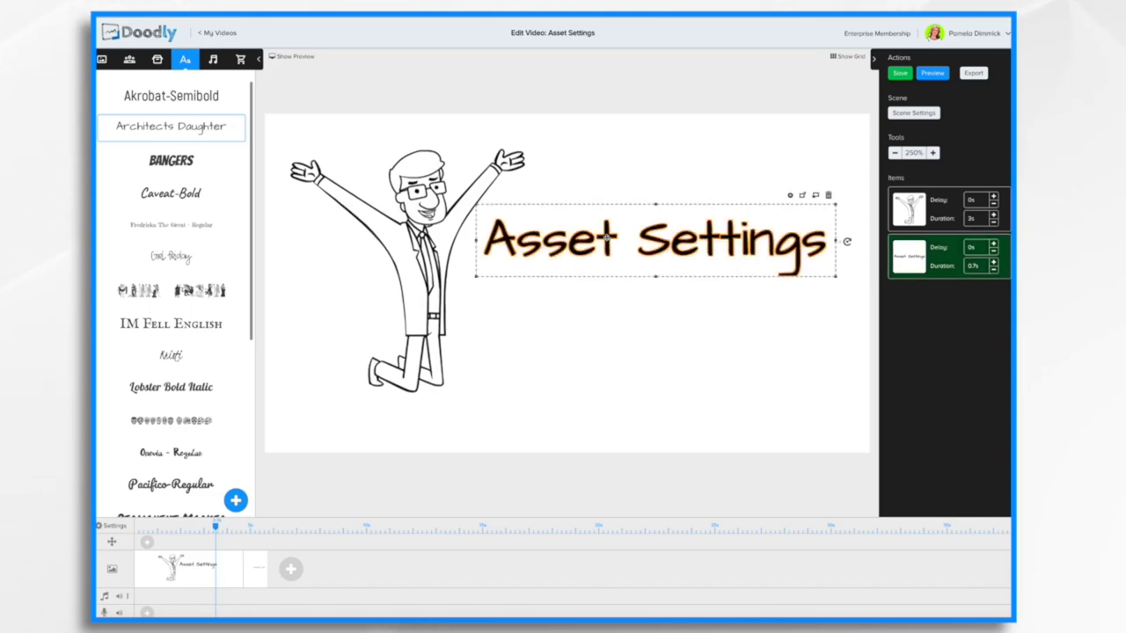
click(791, 197)
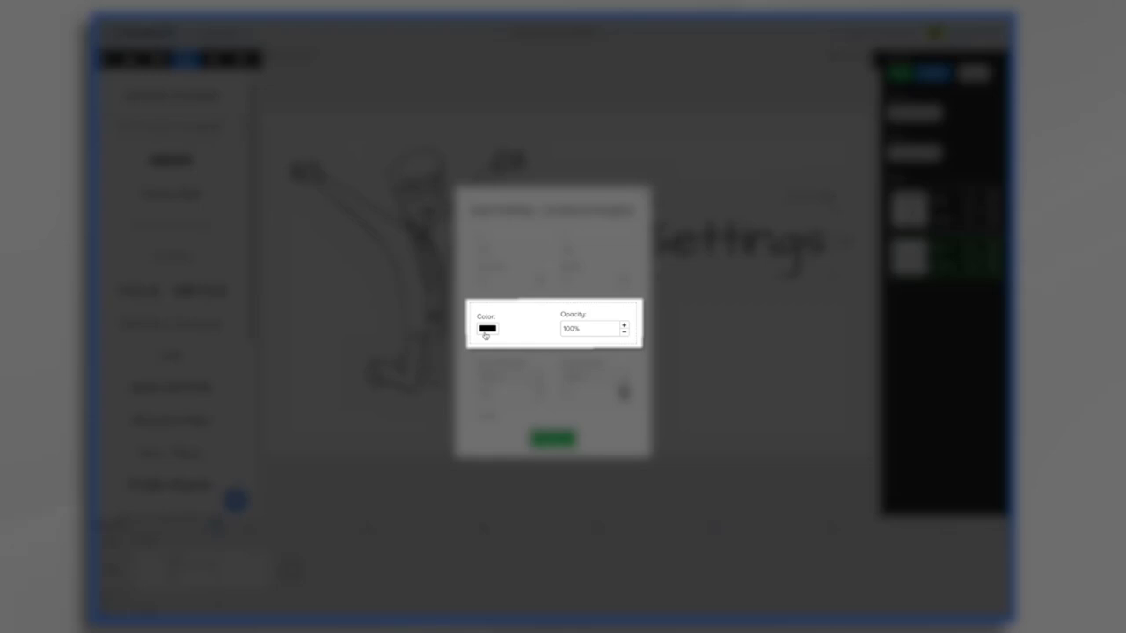
click(485, 330)
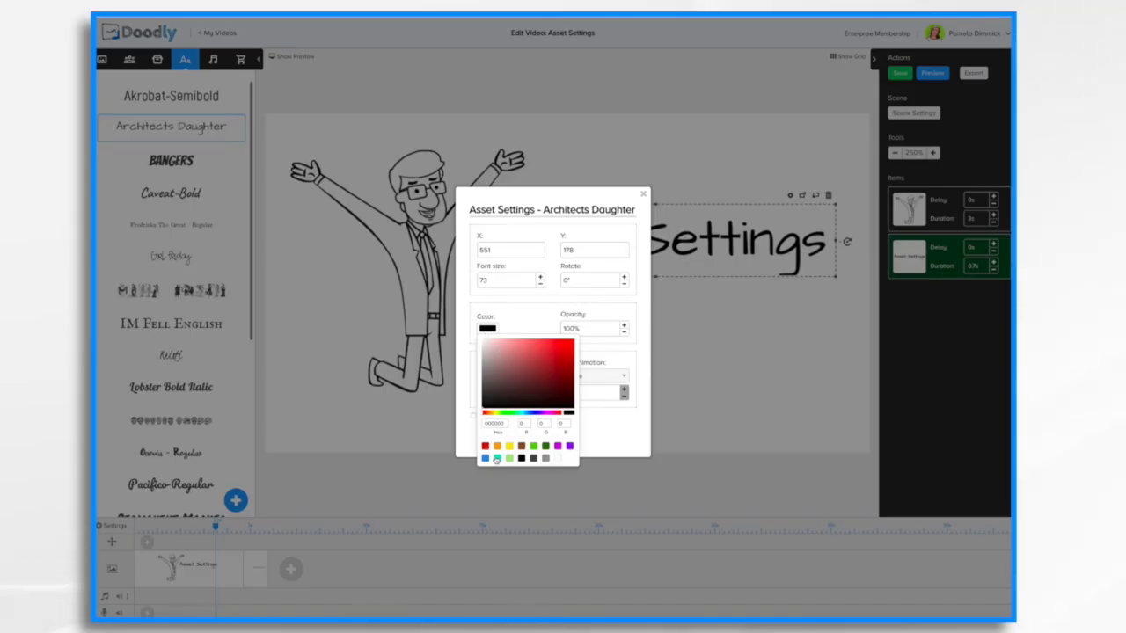
click(497, 446)
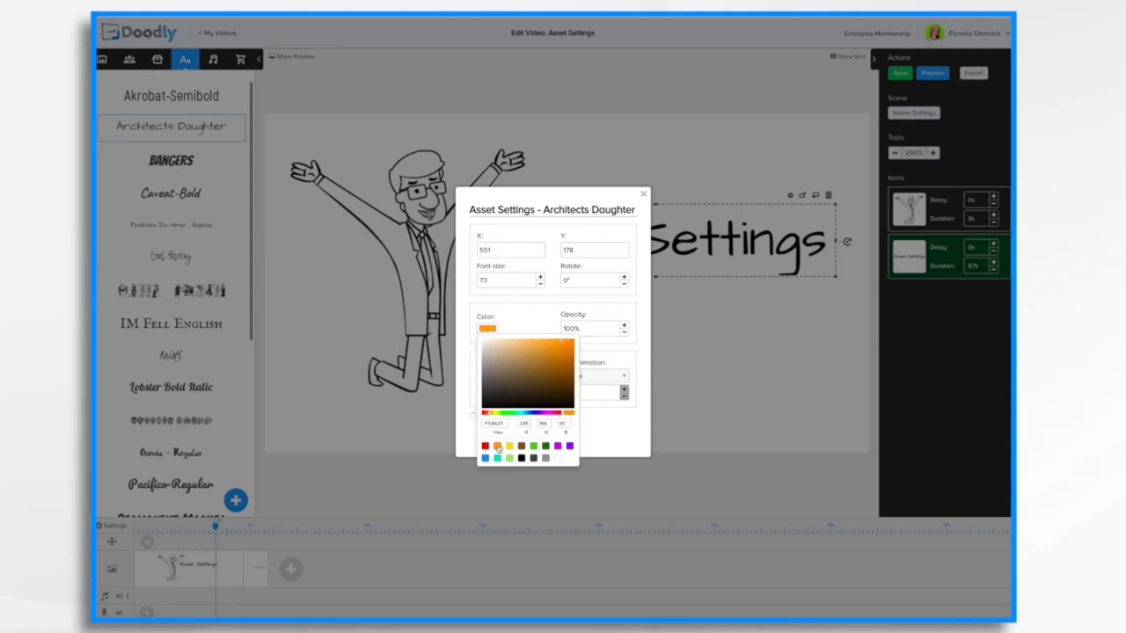
click(597, 441)
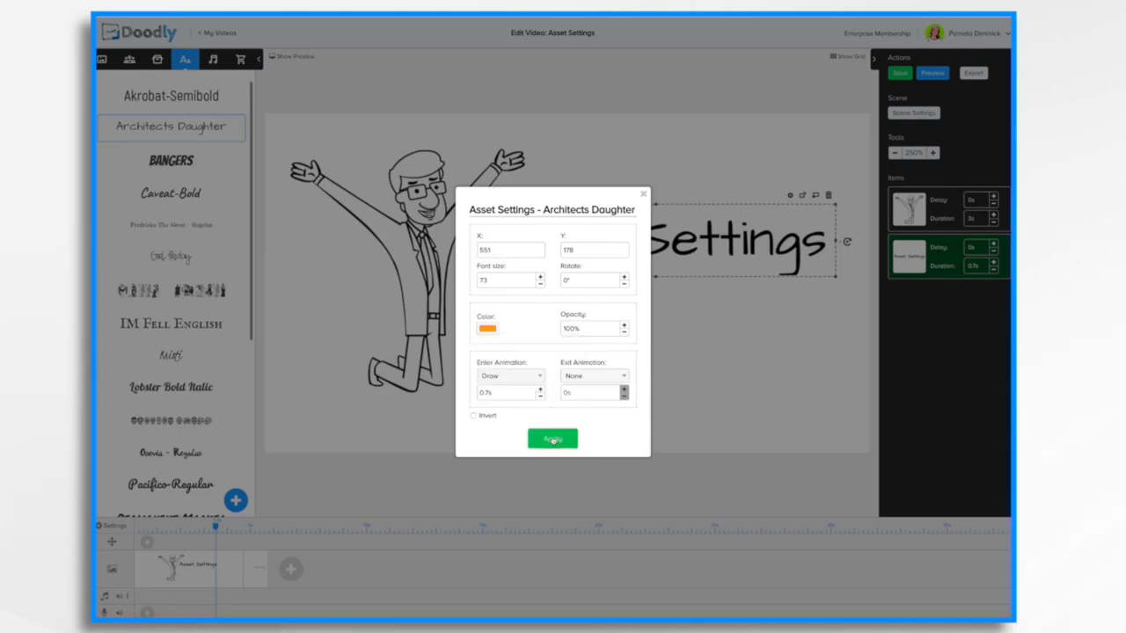
click(553, 439)
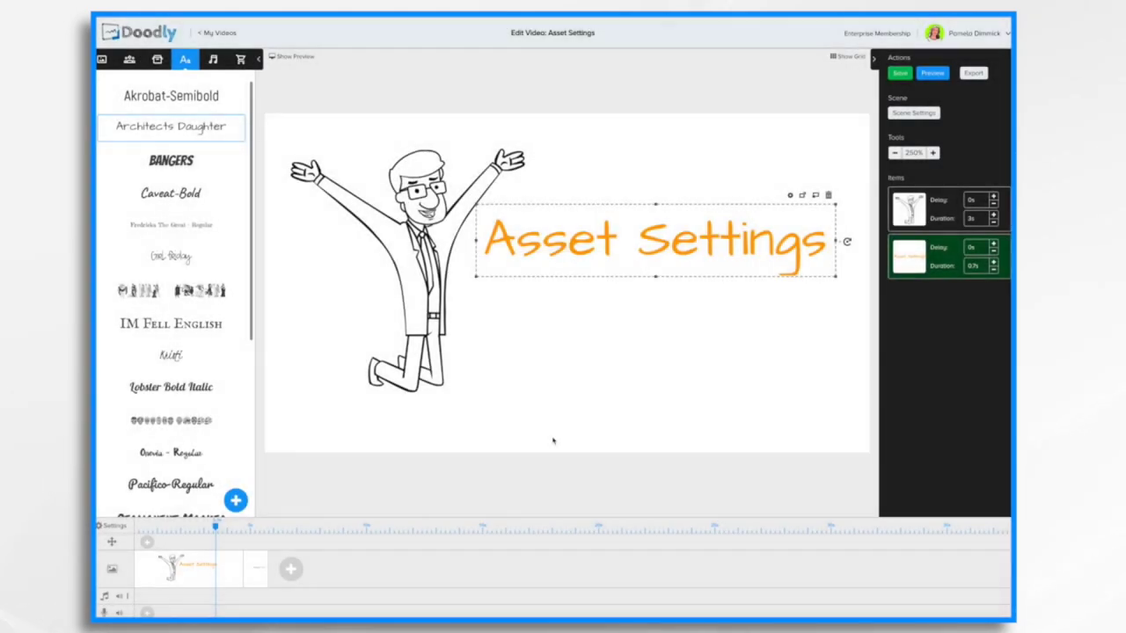
Step: Recolor the "Asset Settings" text with a custom dark teal of about RGB 23, 172, 158
click(790, 196)
click(489, 332)
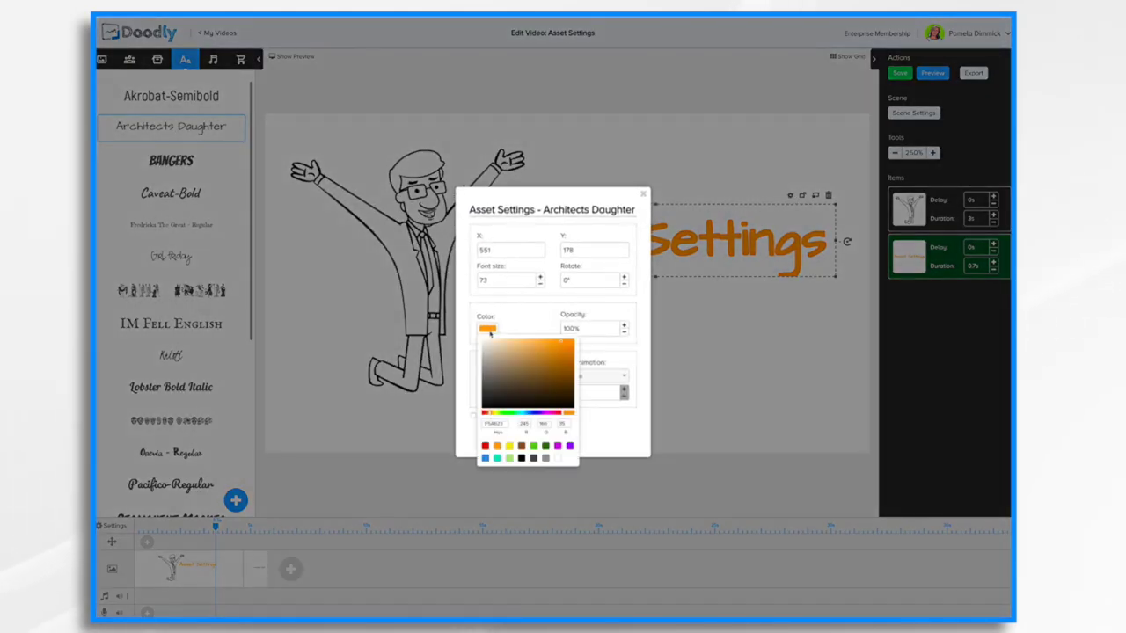
drag(490, 415, 522, 414)
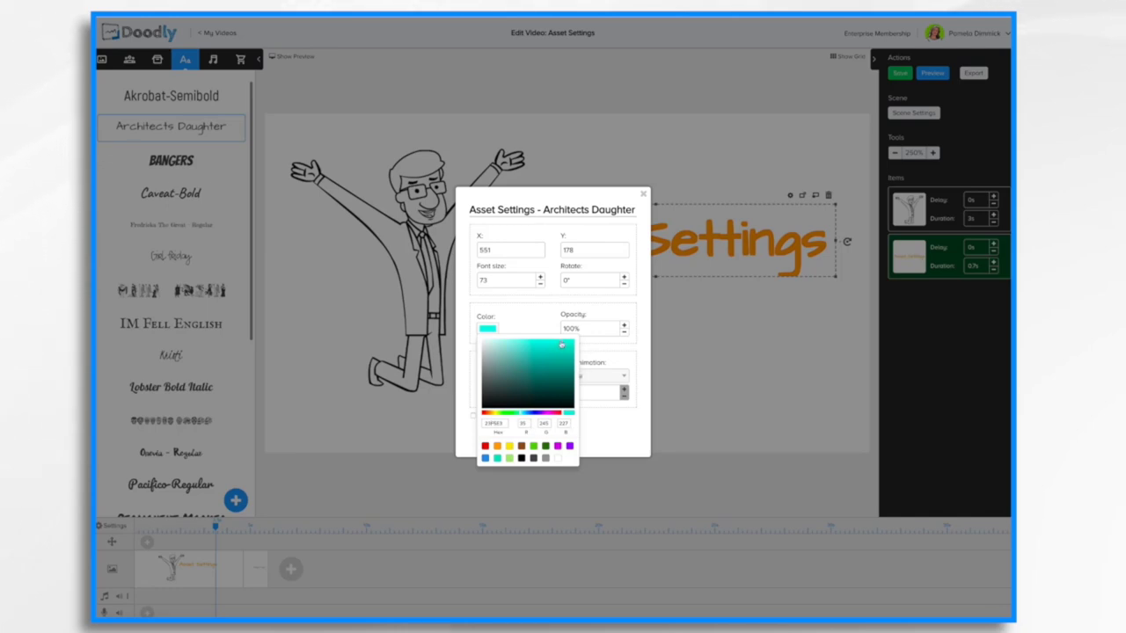
mouse_move(561, 344)
mouse_down()
mouse_move(559, 378)
mouse_move(562, 363)
mouse_up()
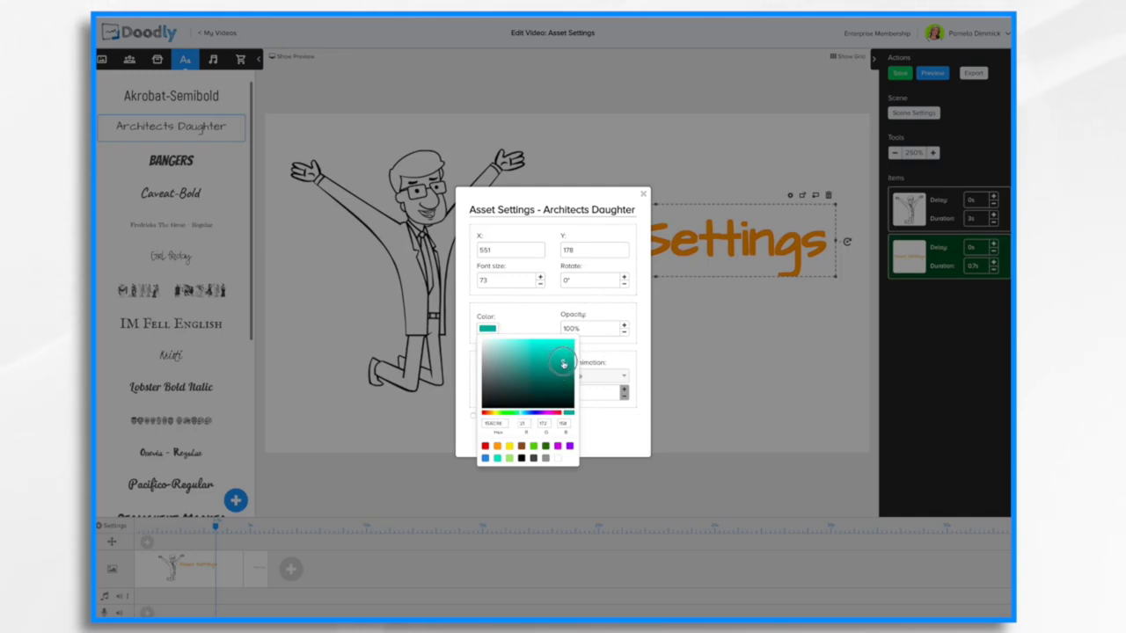
click(596, 431)
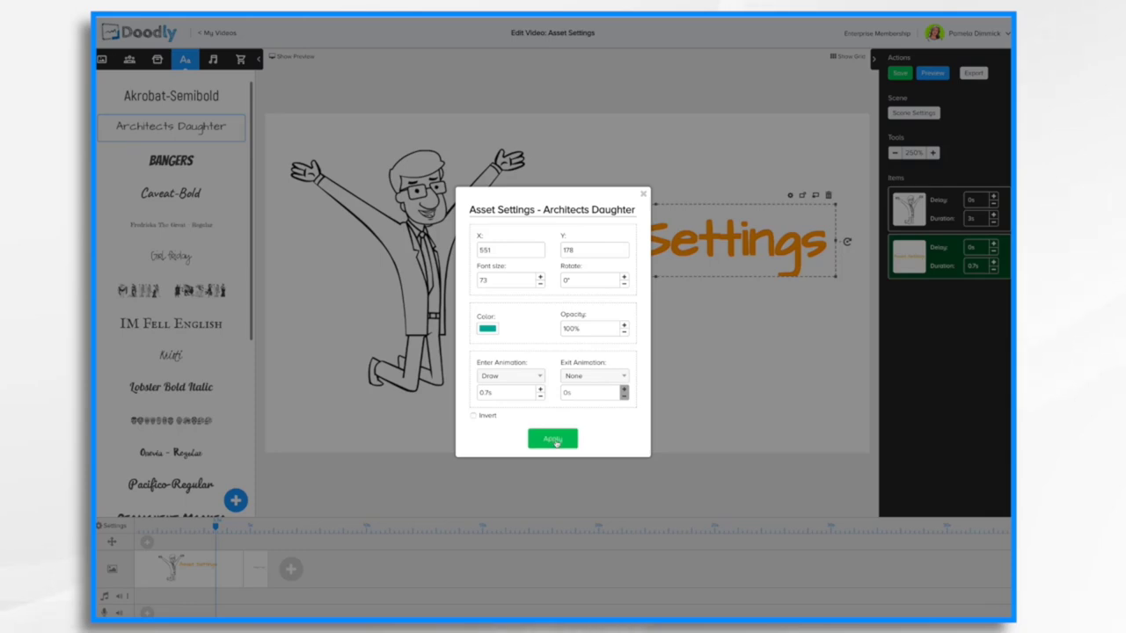
click(552, 439)
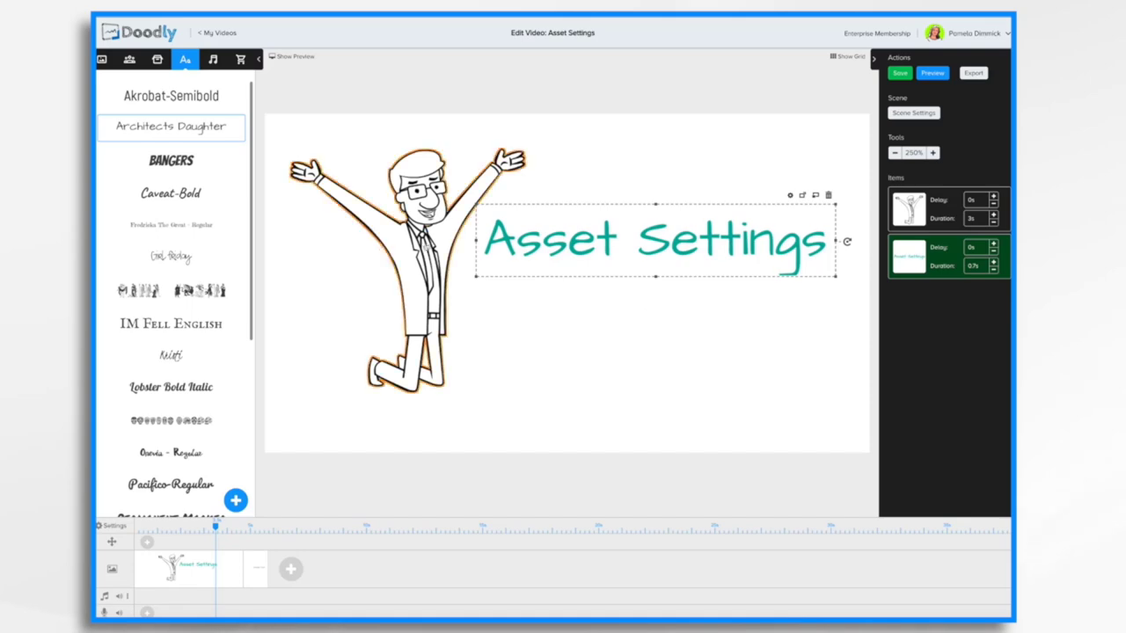
Step: Recolor the kneeling man's outline with the red preset through his asset settings
click(398, 257)
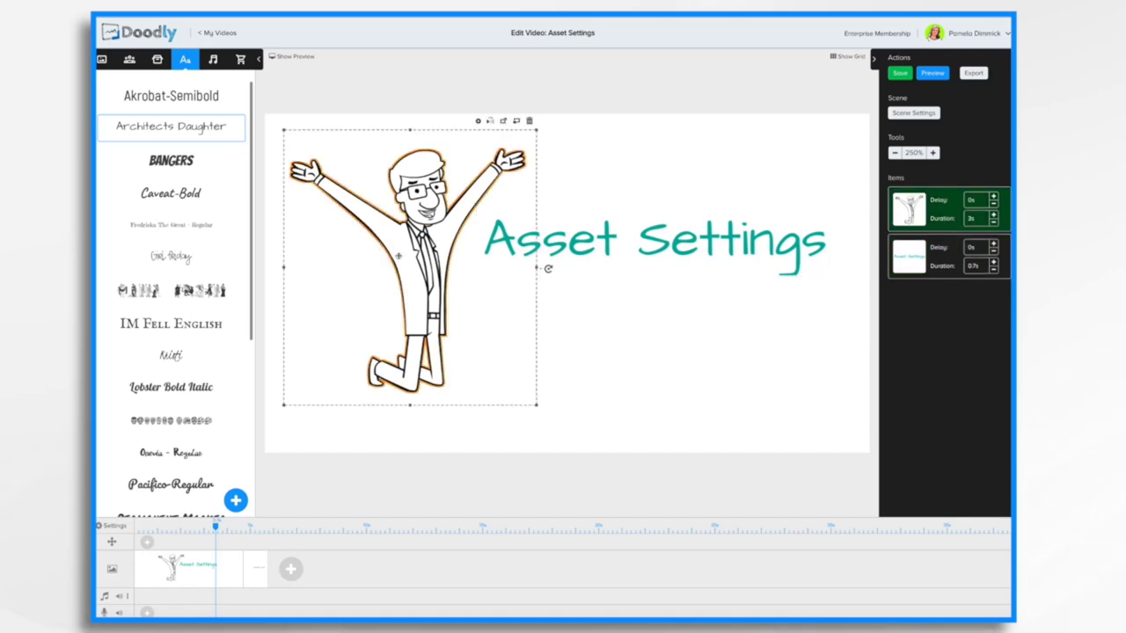
click(479, 124)
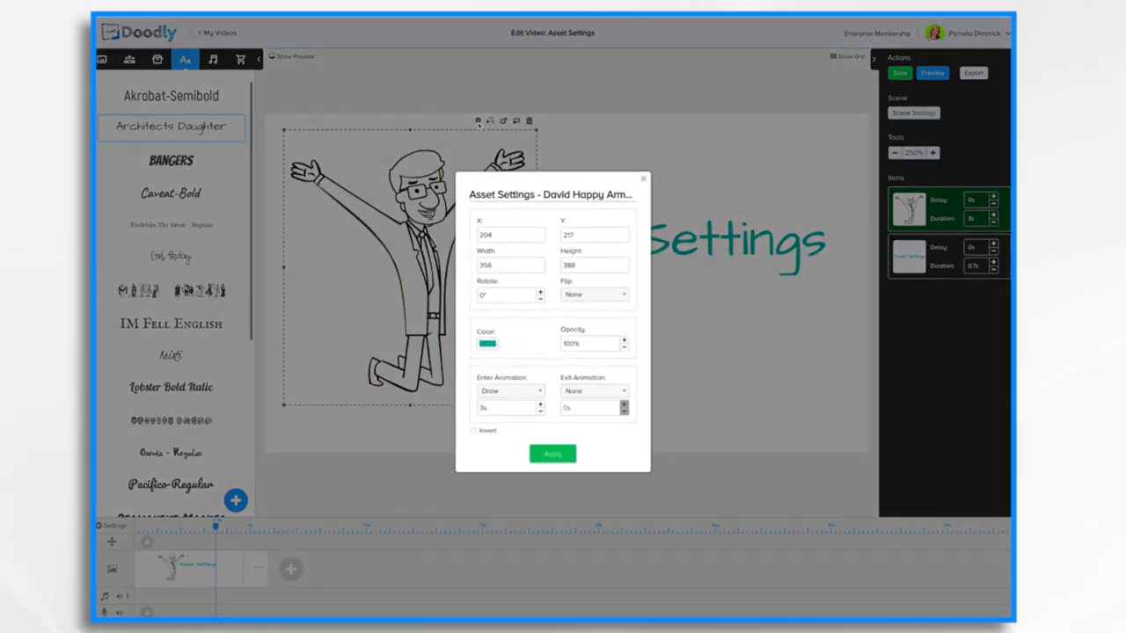
click(491, 347)
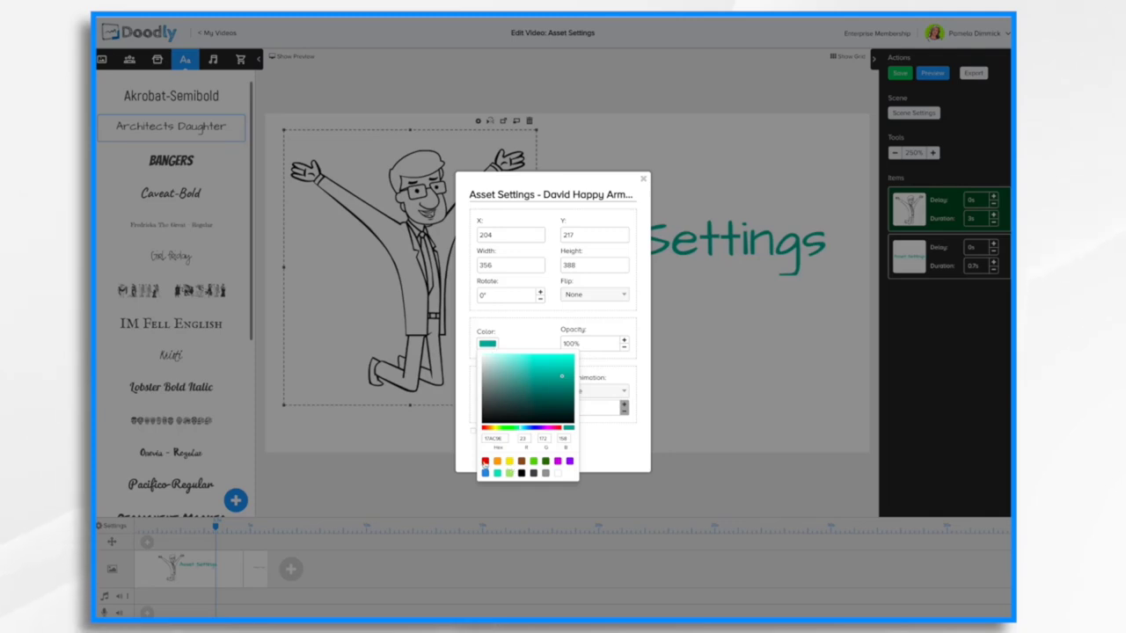
click(485, 461)
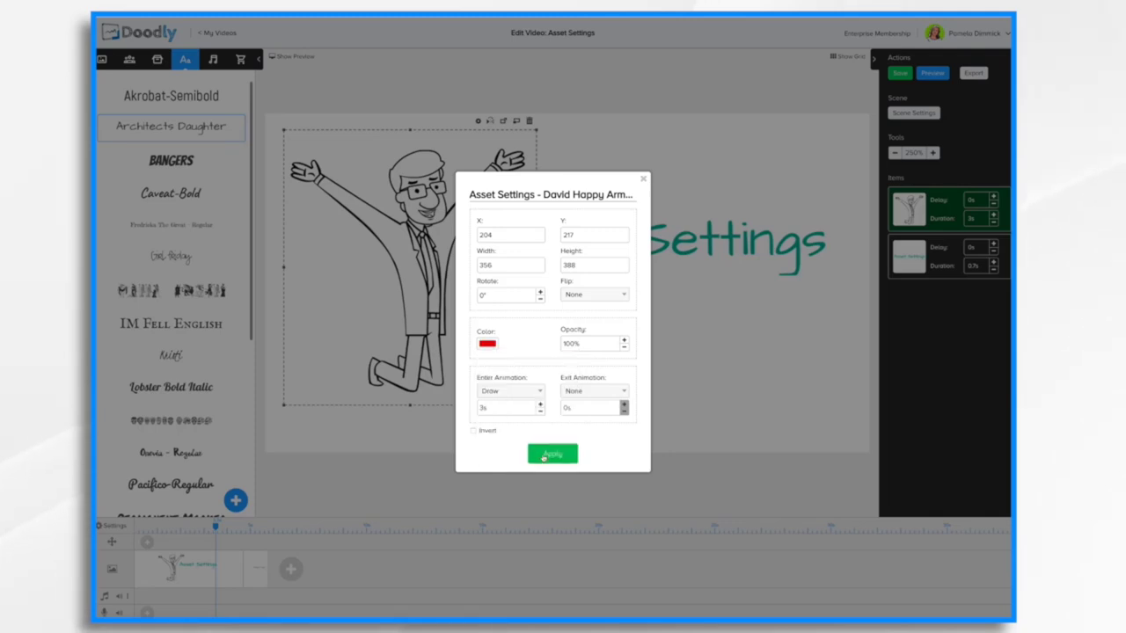
click(543, 456)
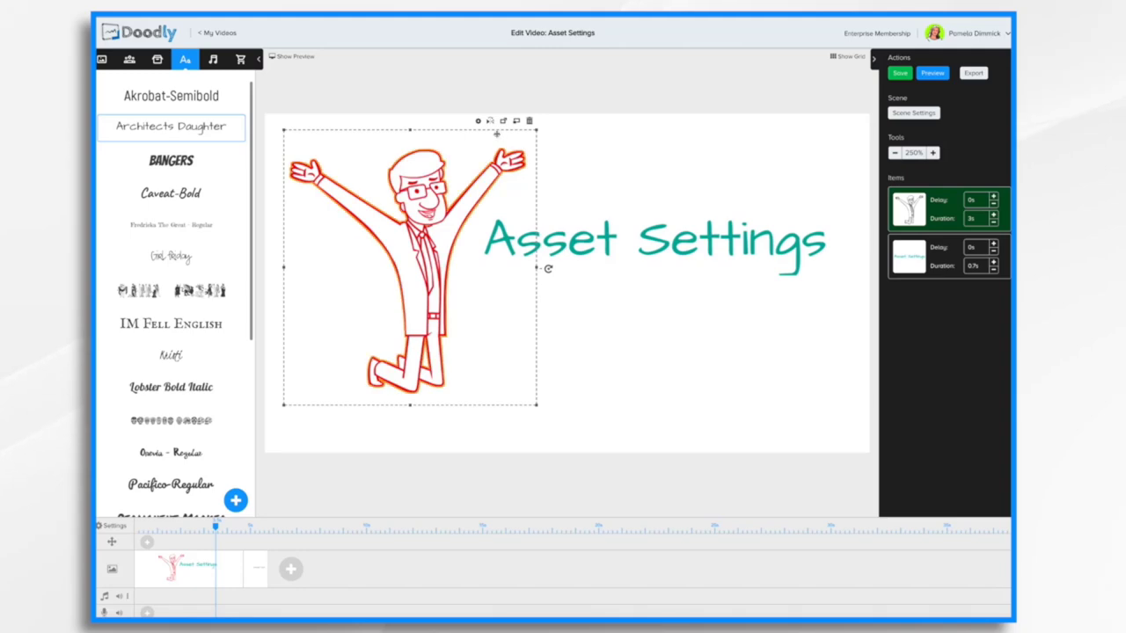
Step: Set the kneeling man's outline color to the black preset
click(478, 122)
click(485, 343)
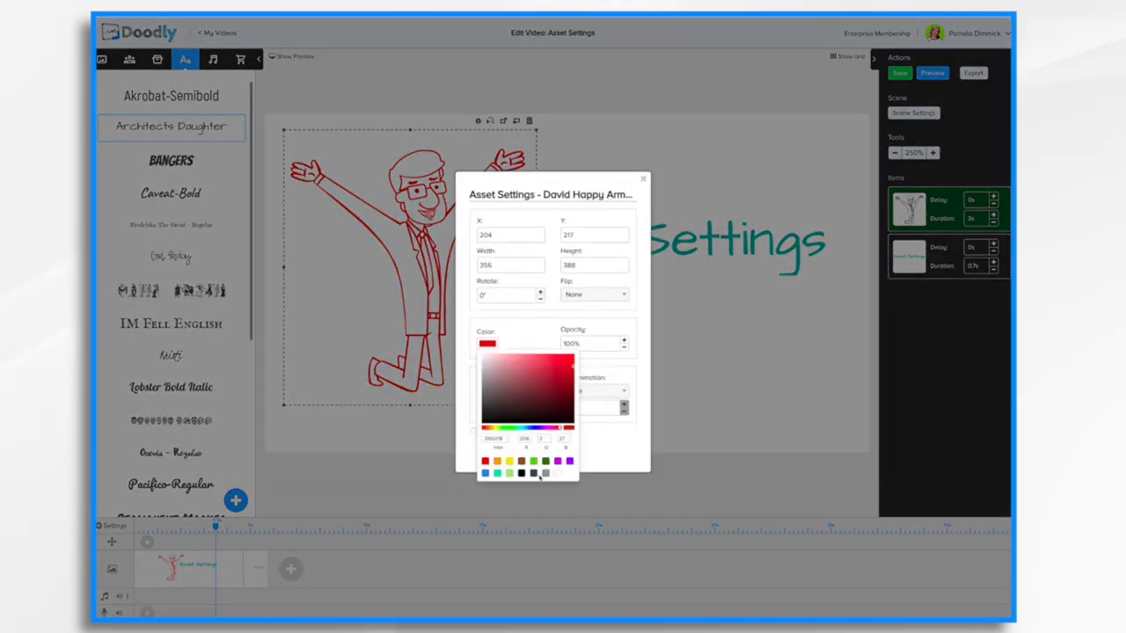
click(523, 473)
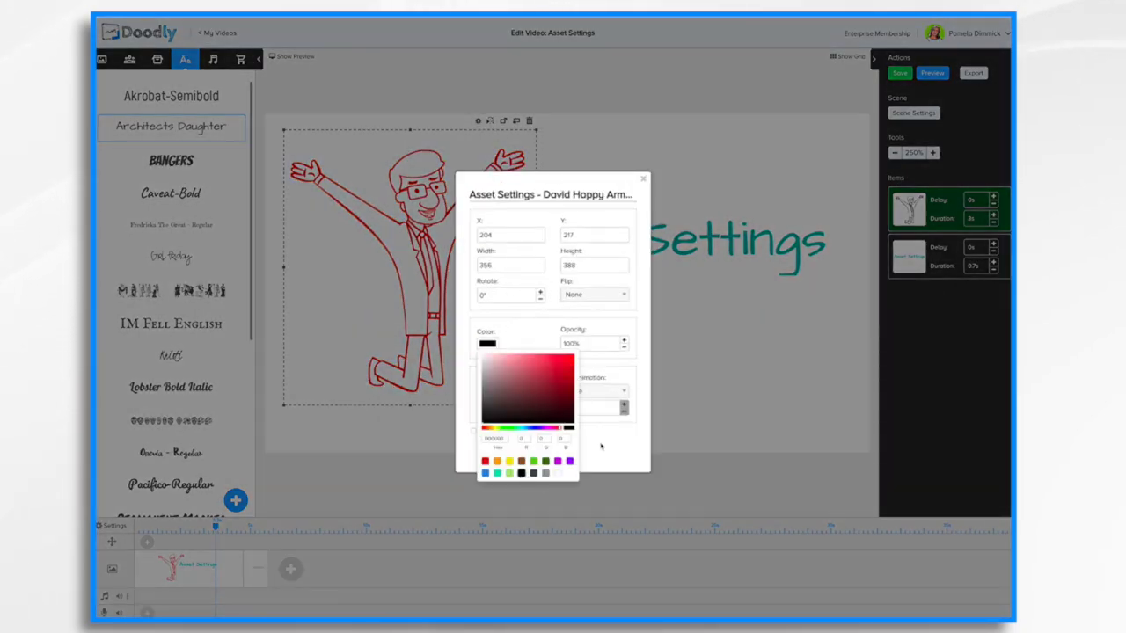
Step: Try a width of 500 and a clockwise rotation on the kneeling man, then undo the change
click(493, 267)
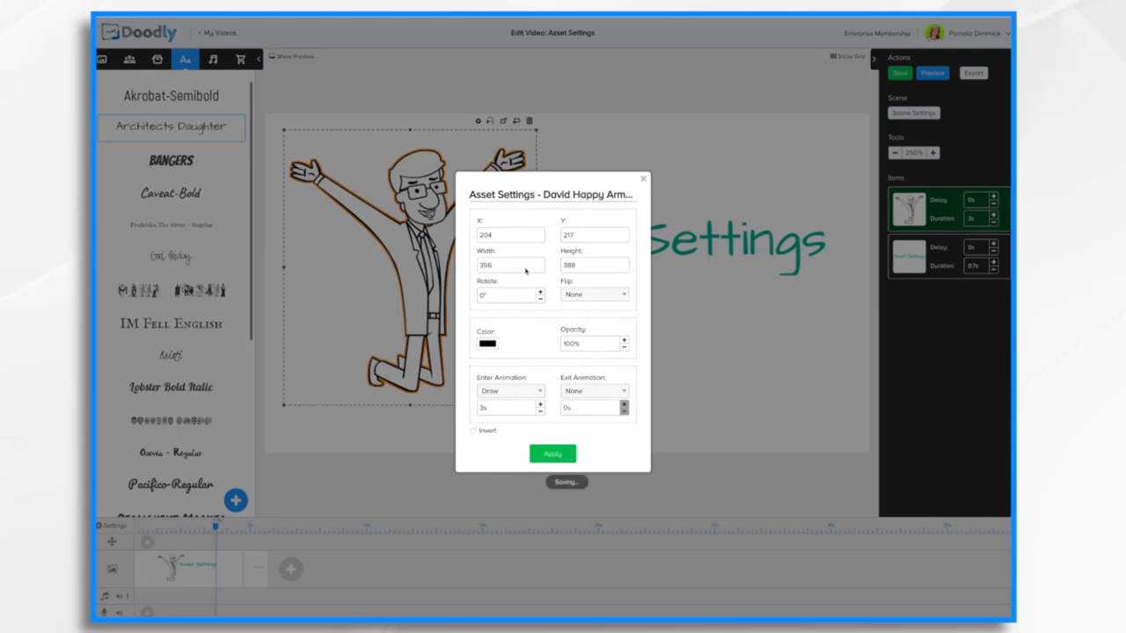
key(BackSpace)
key(BackSpace)
key(BackSpace)
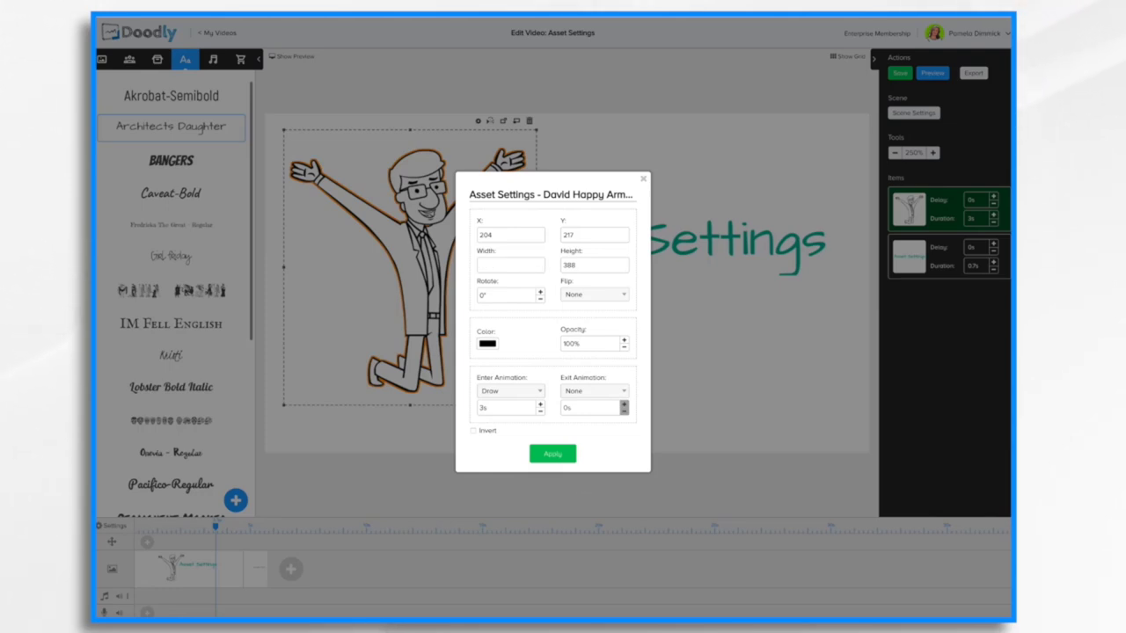
text(50)
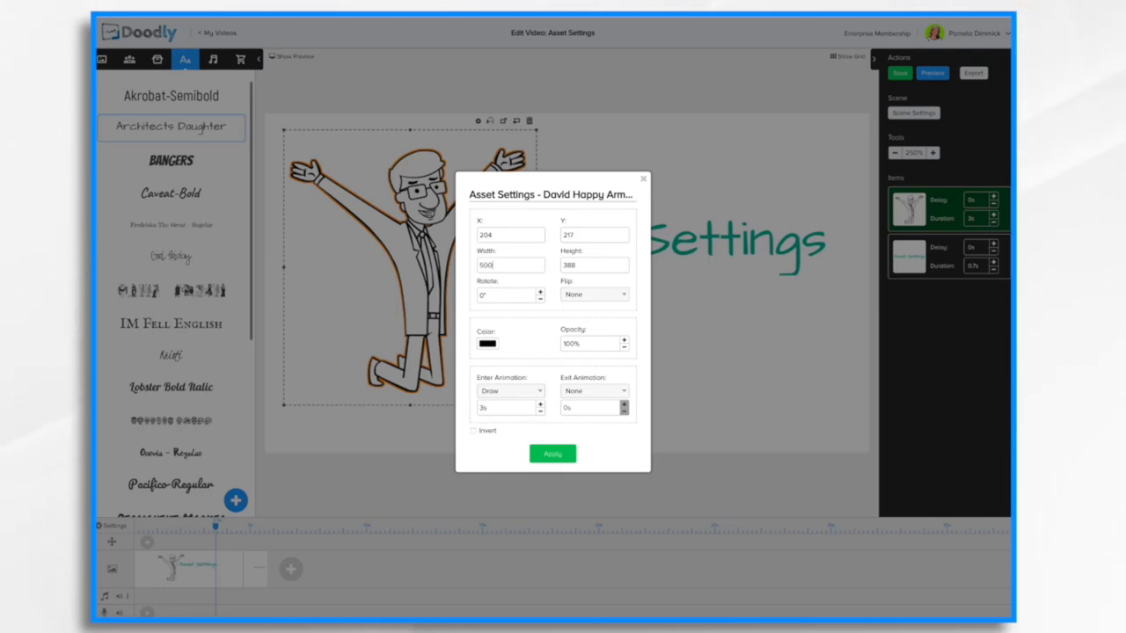
text(0)
key(Tab)
click(540, 293)
click(540, 293)
click(606, 295)
click(590, 292)
click(553, 454)
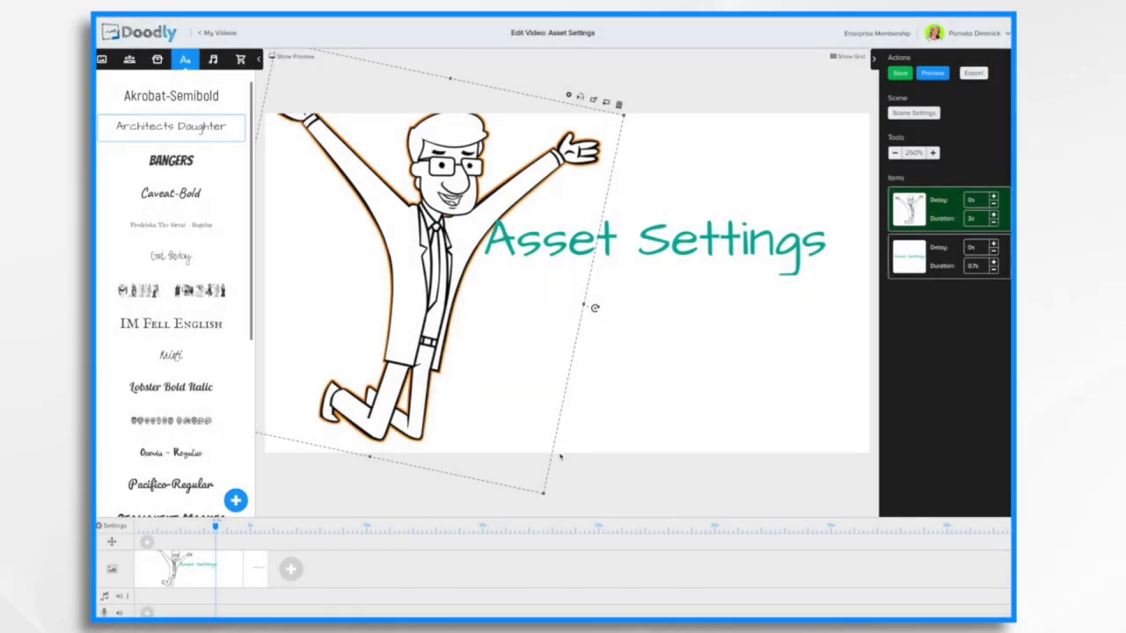
key(ctrl+z)
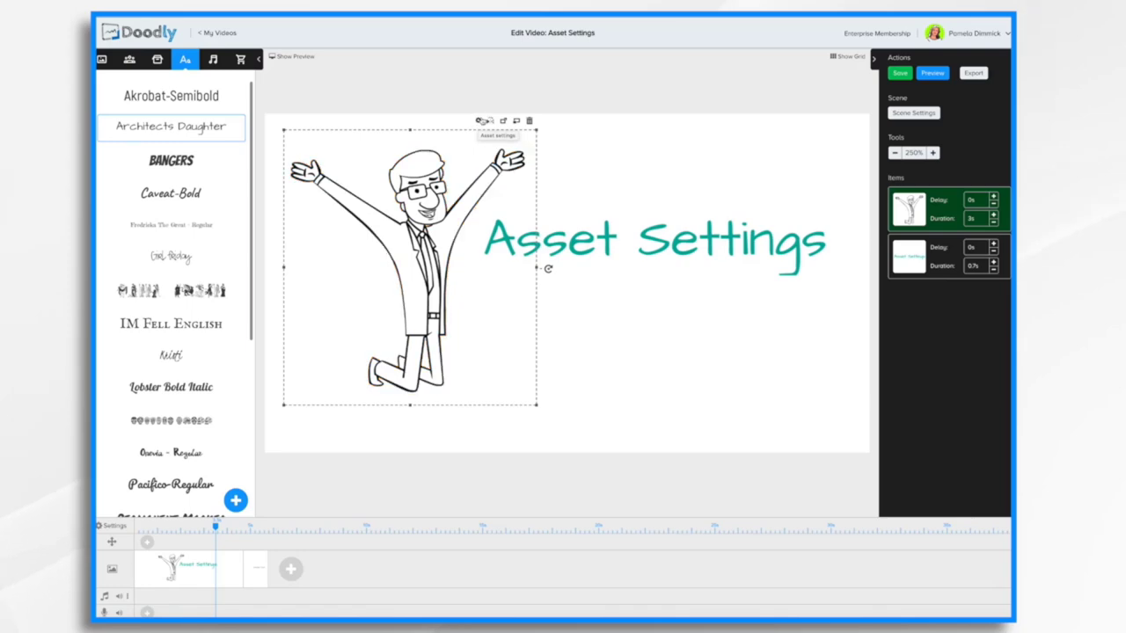
Step: Set the kneeling man's opacity to 50% in his asset settings
click(479, 122)
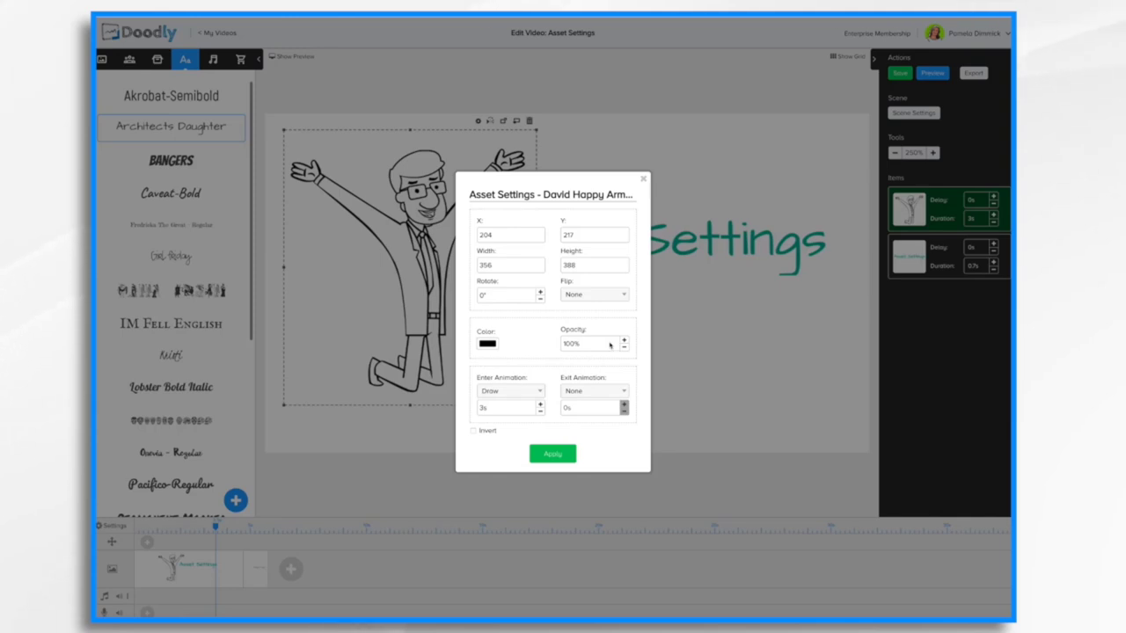
click(624, 347)
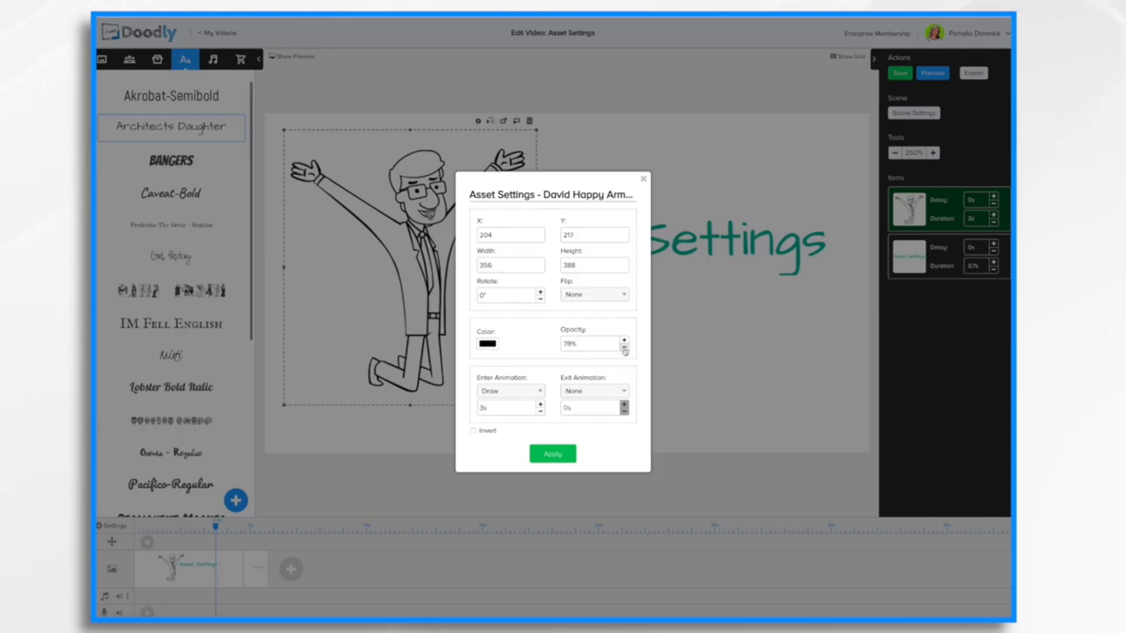
key(BackSpace)
key(BackSpace)
key(BackSpace)
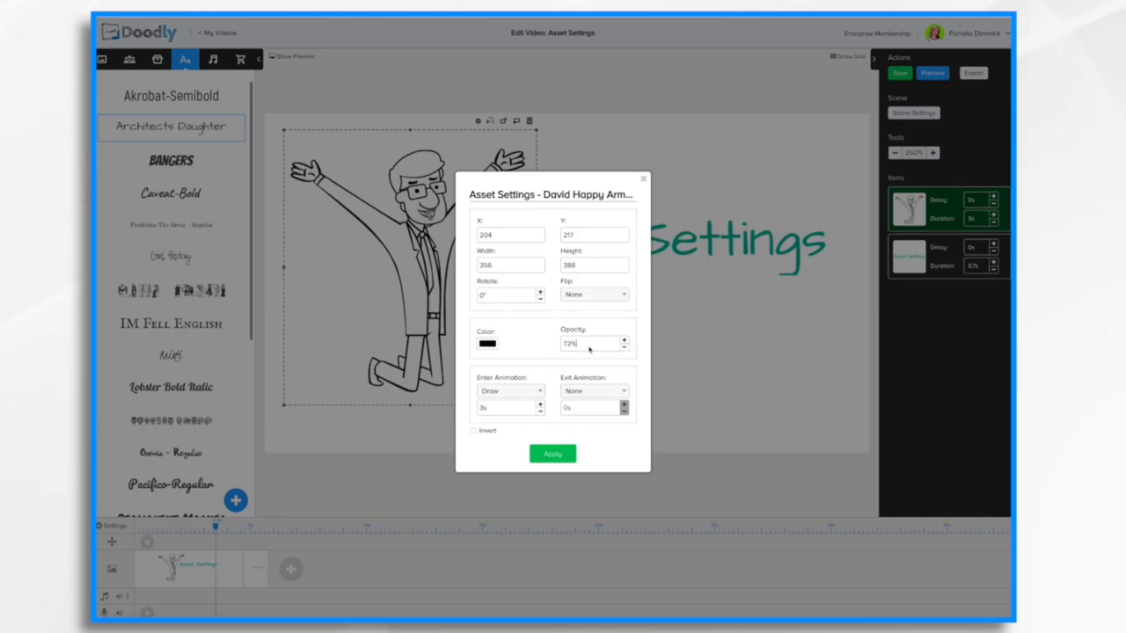
text(50)
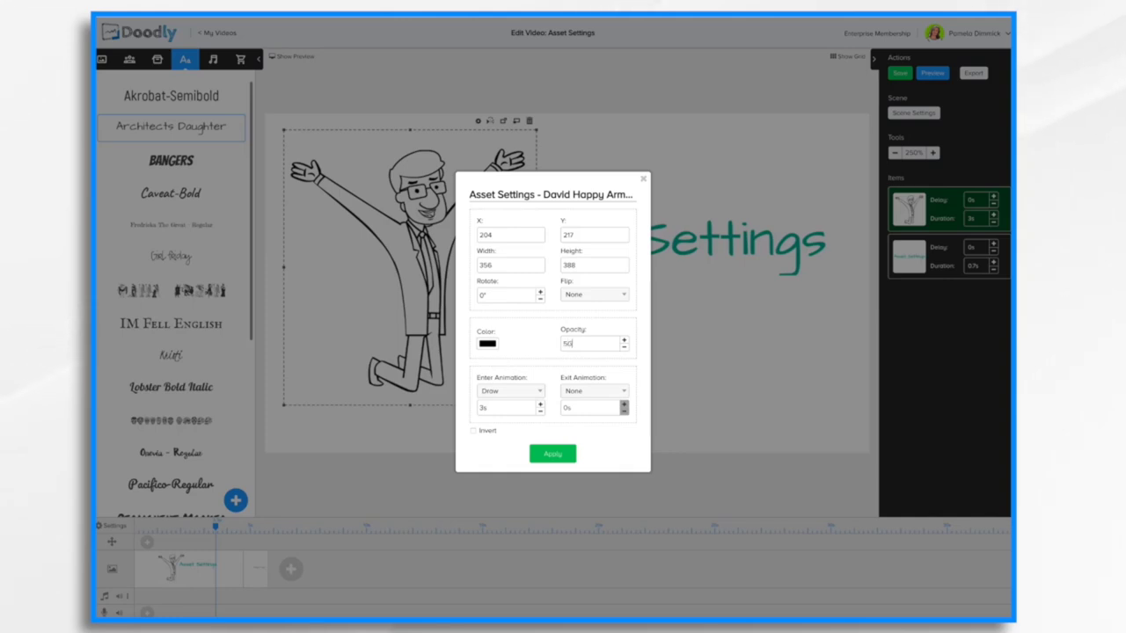
click(588, 370)
click(552, 455)
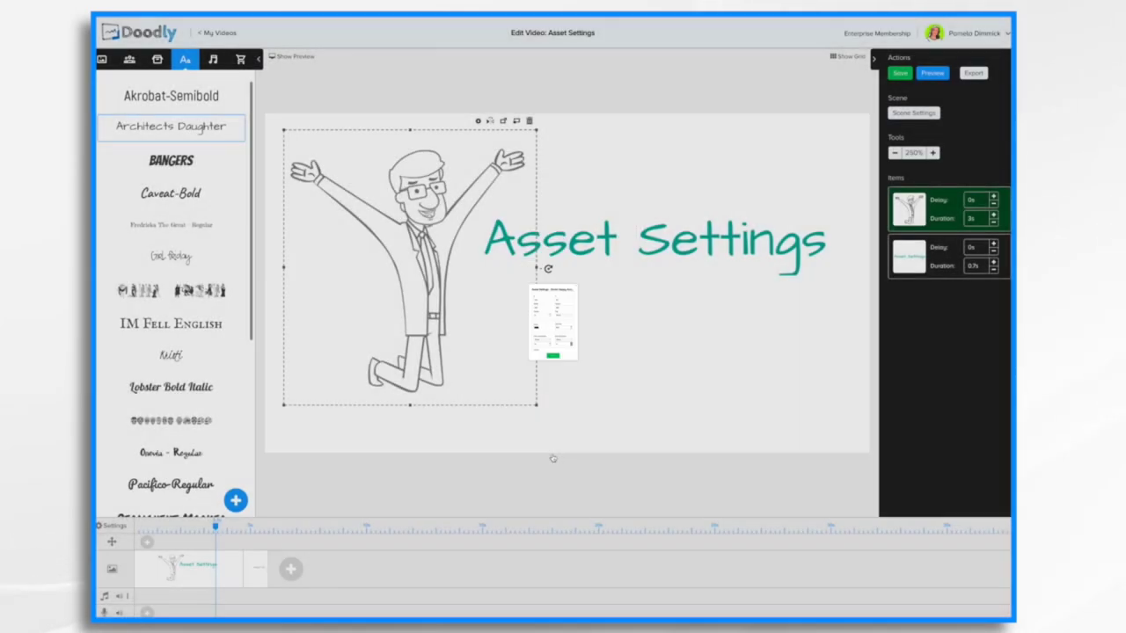
click(627, 353)
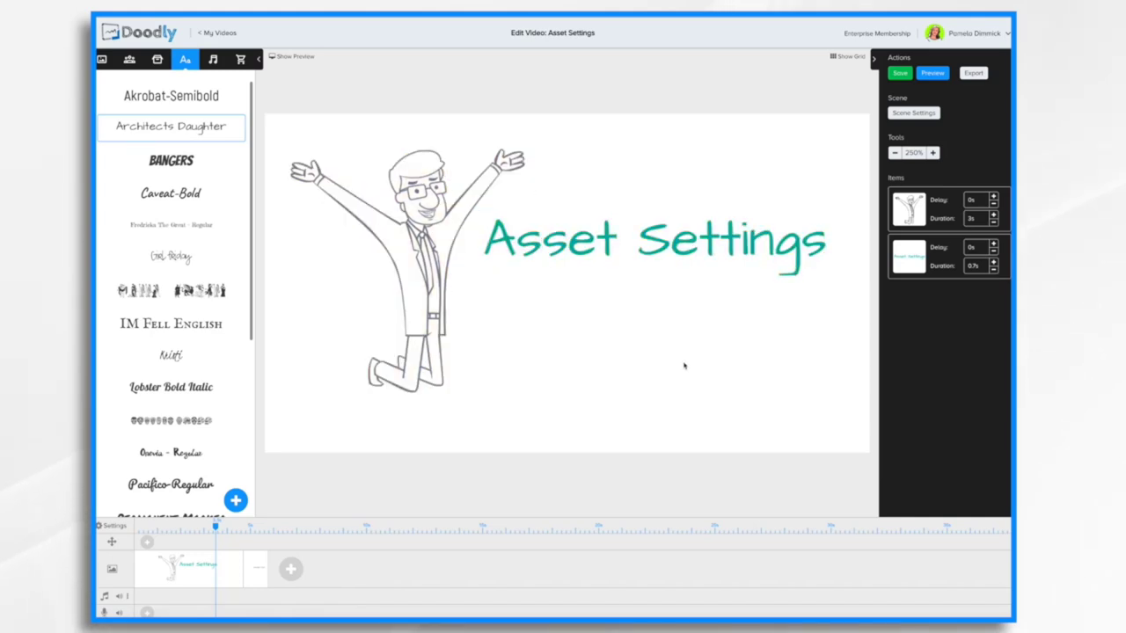
Step: Shorten the kneeling man's draw animation to 1 second and preview the video
double_click(471, 374)
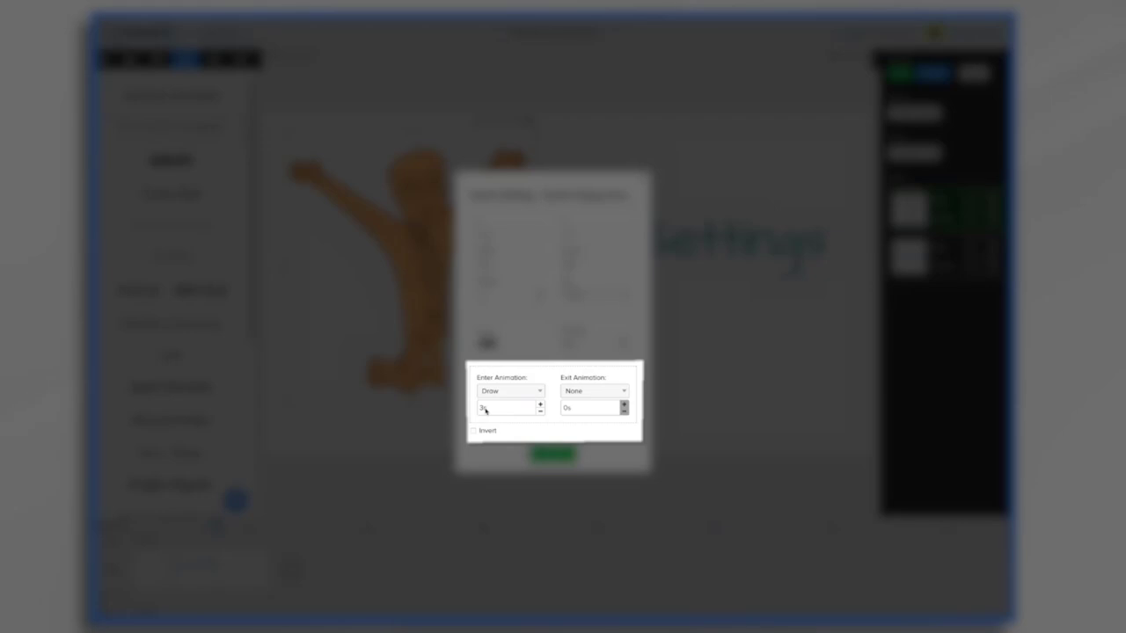
click(540, 411)
click(540, 411)
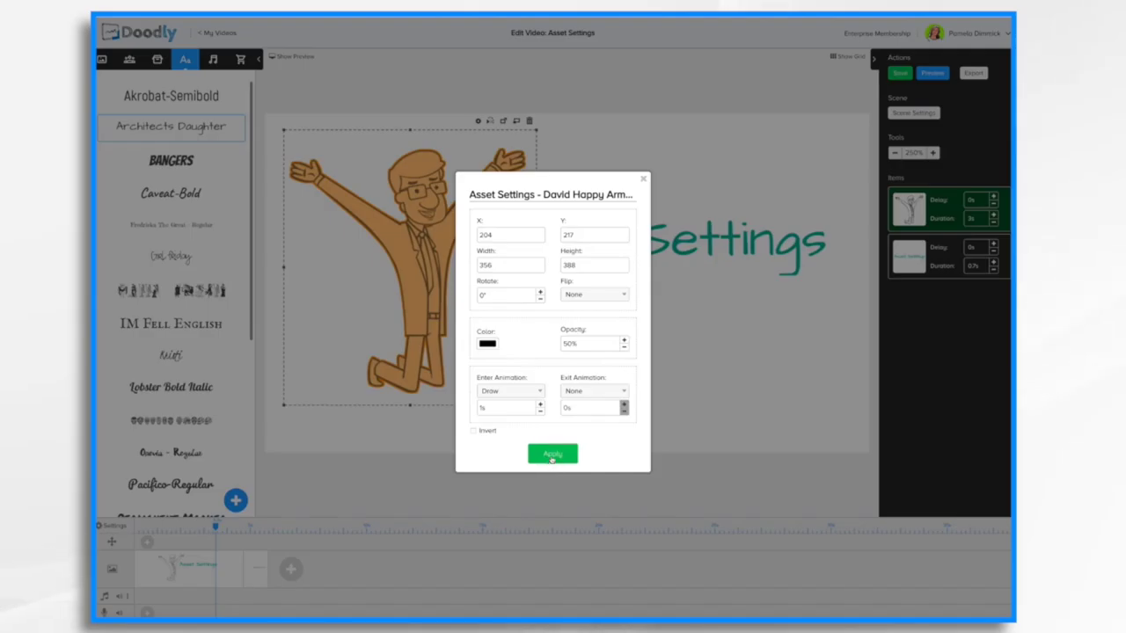
click(552, 453)
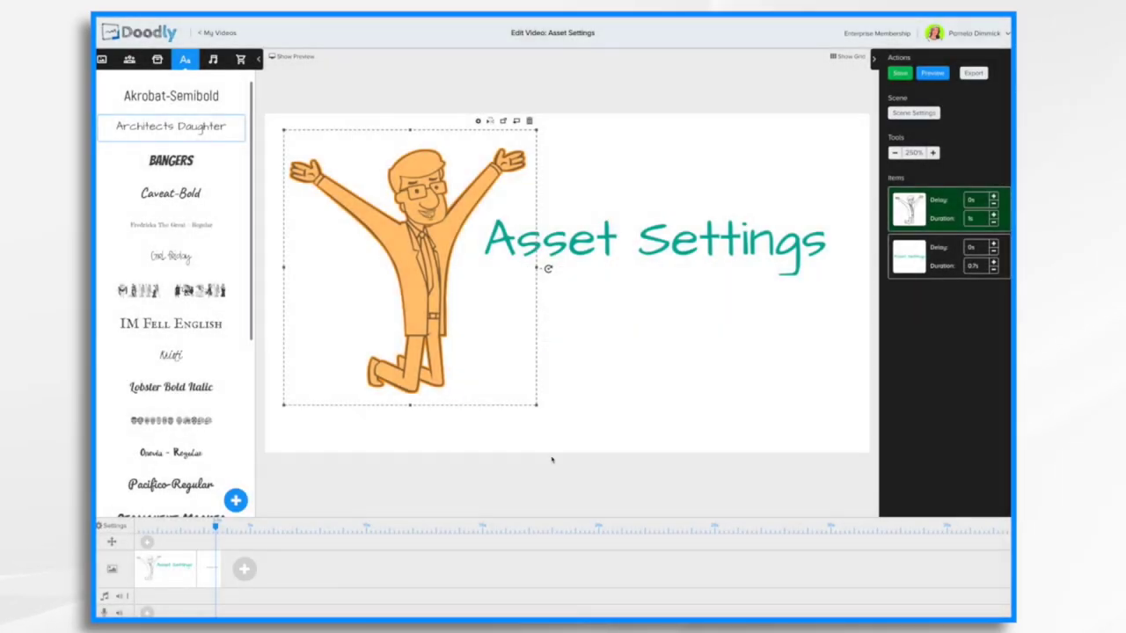
click(935, 74)
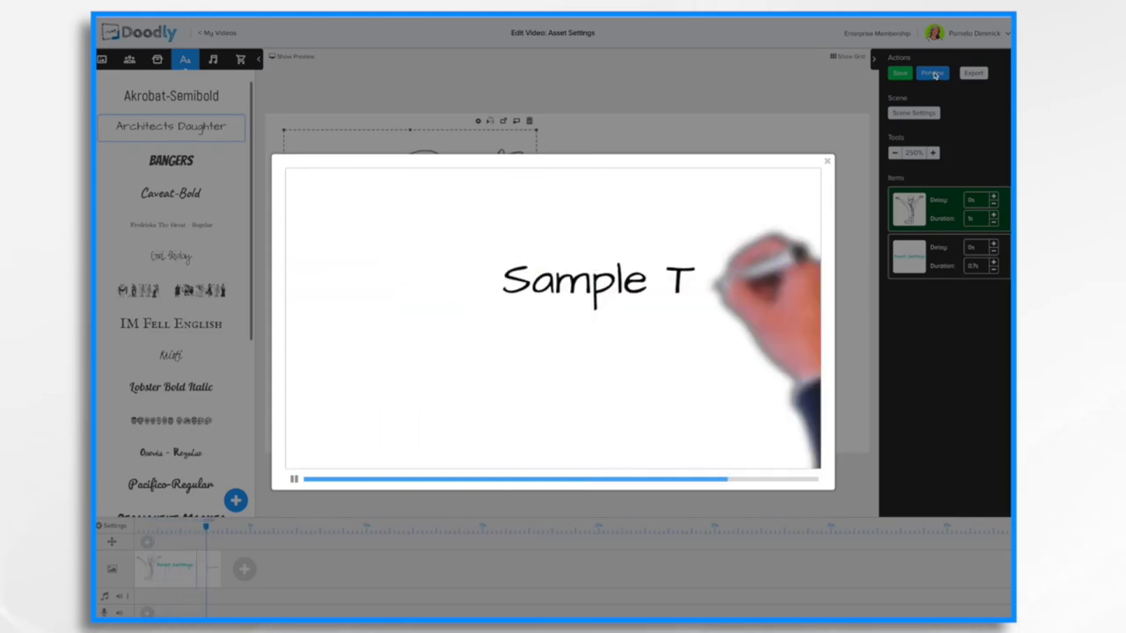
click(826, 162)
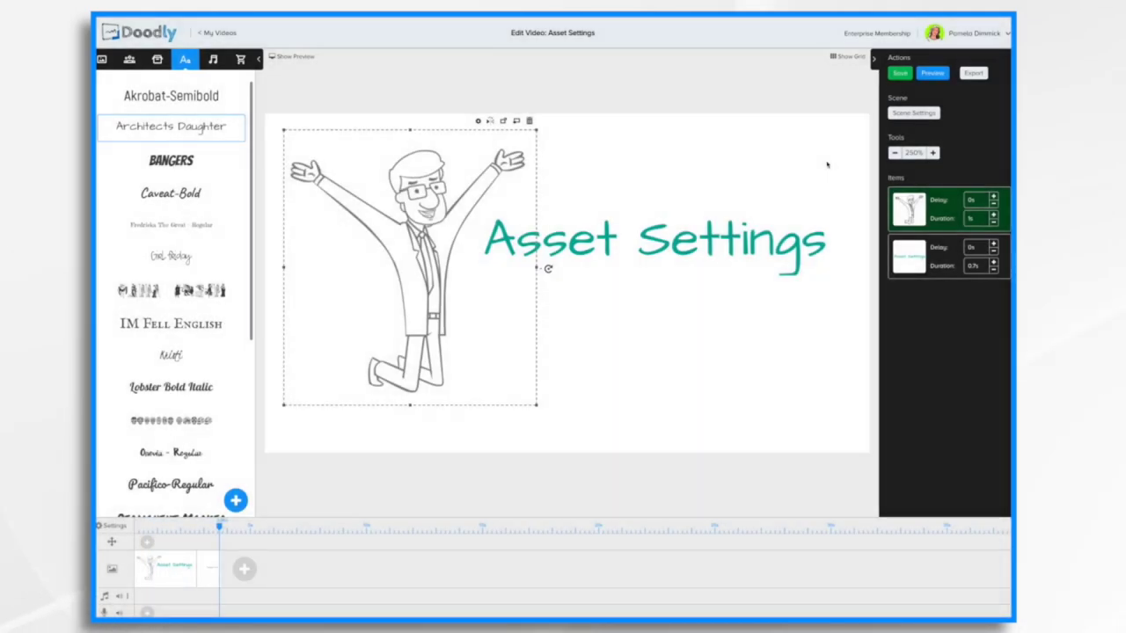
Step: Set the kneeling man's enter animation to None in his asset settings
click(477, 120)
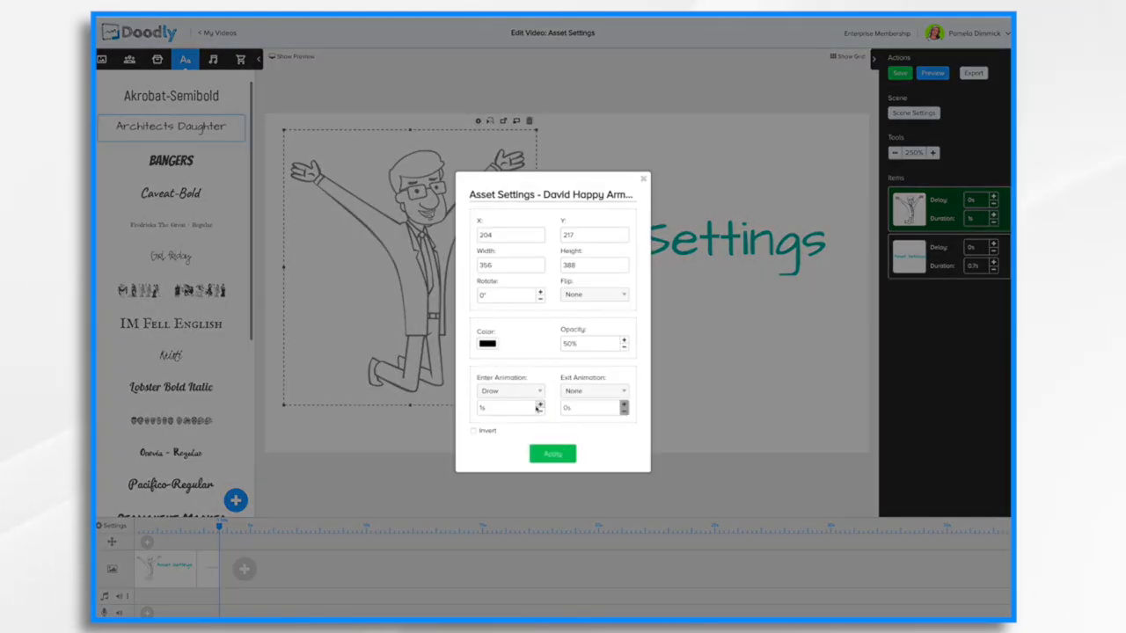
click(541, 406)
click(530, 392)
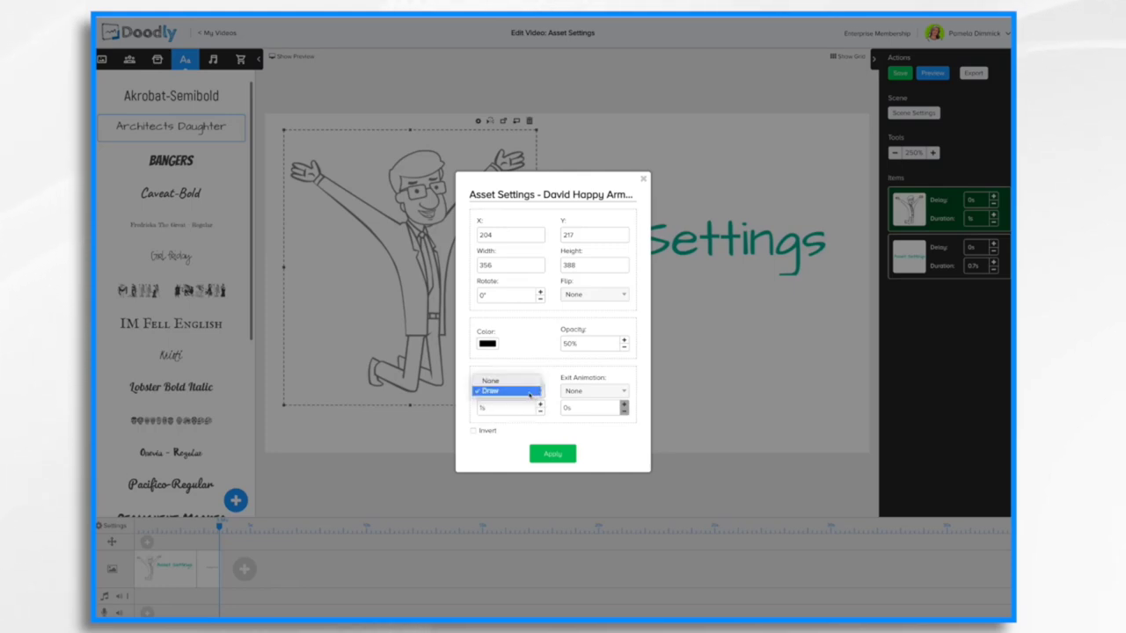
click(507, 383)
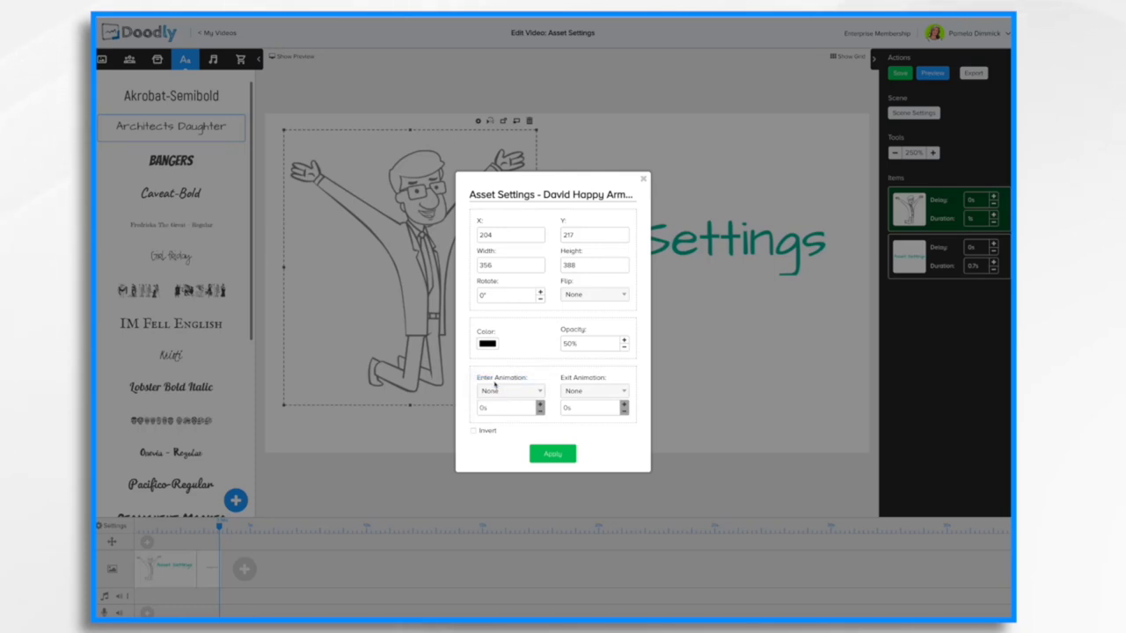
click(549, 455)
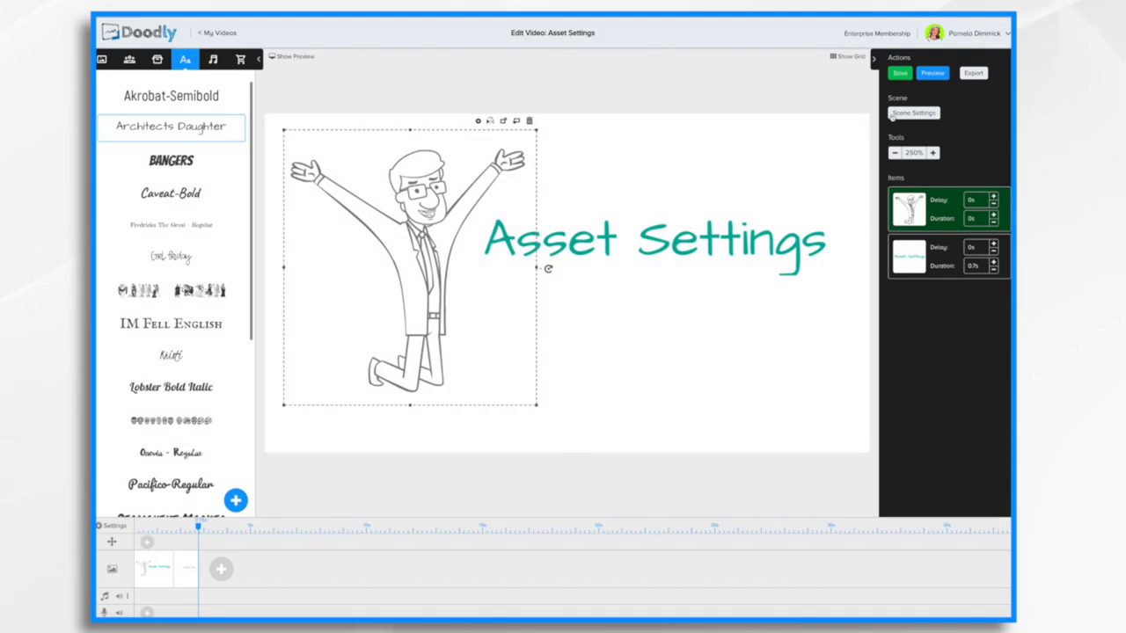
Step: Preview the video twice to check how the kneeling man enters the scene
click(935, 73)
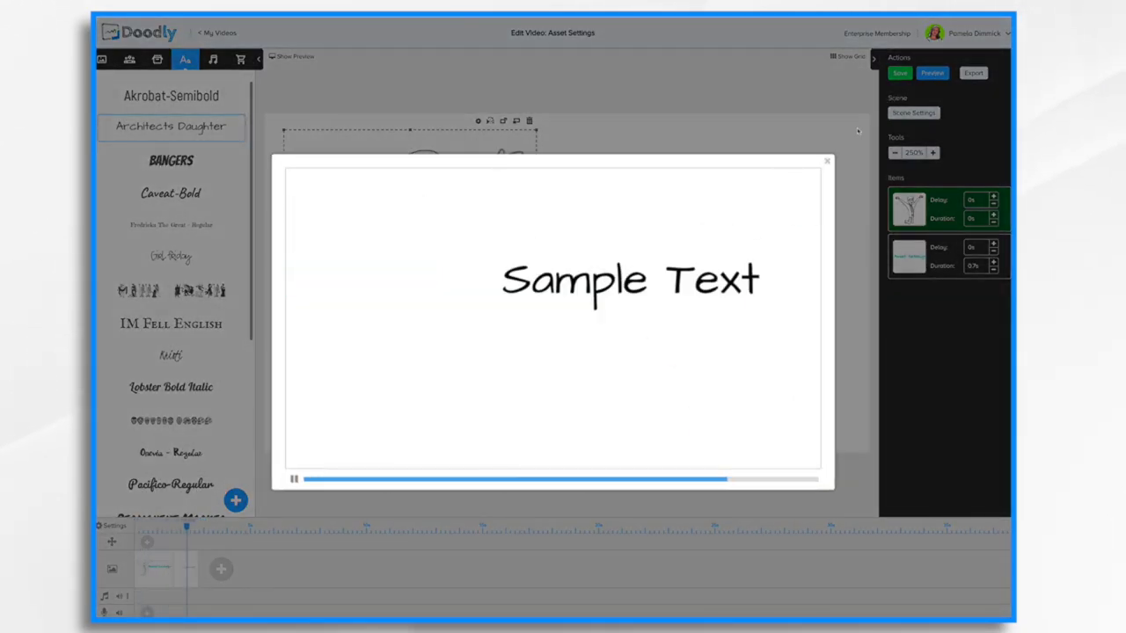
click(827, 163)
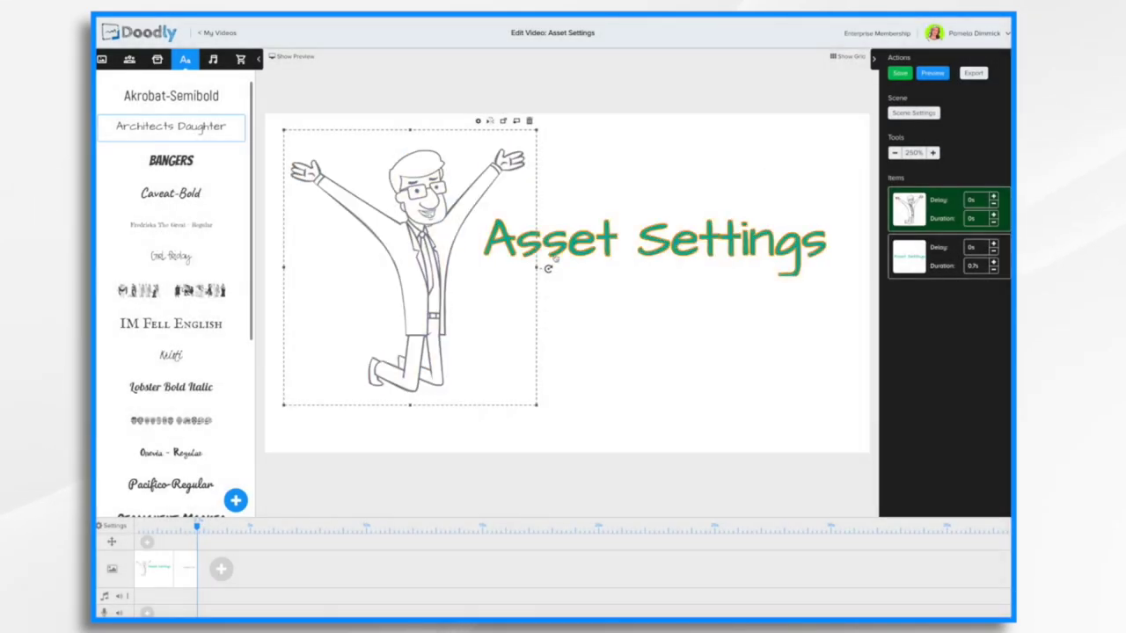
click(935, 74)
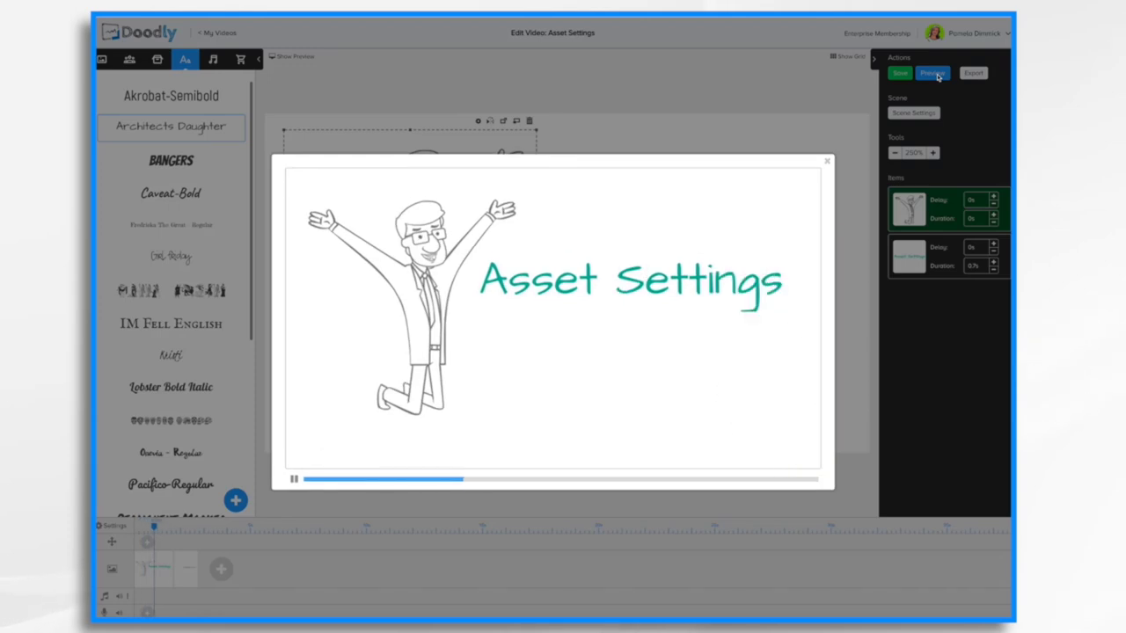
click(827, 163)
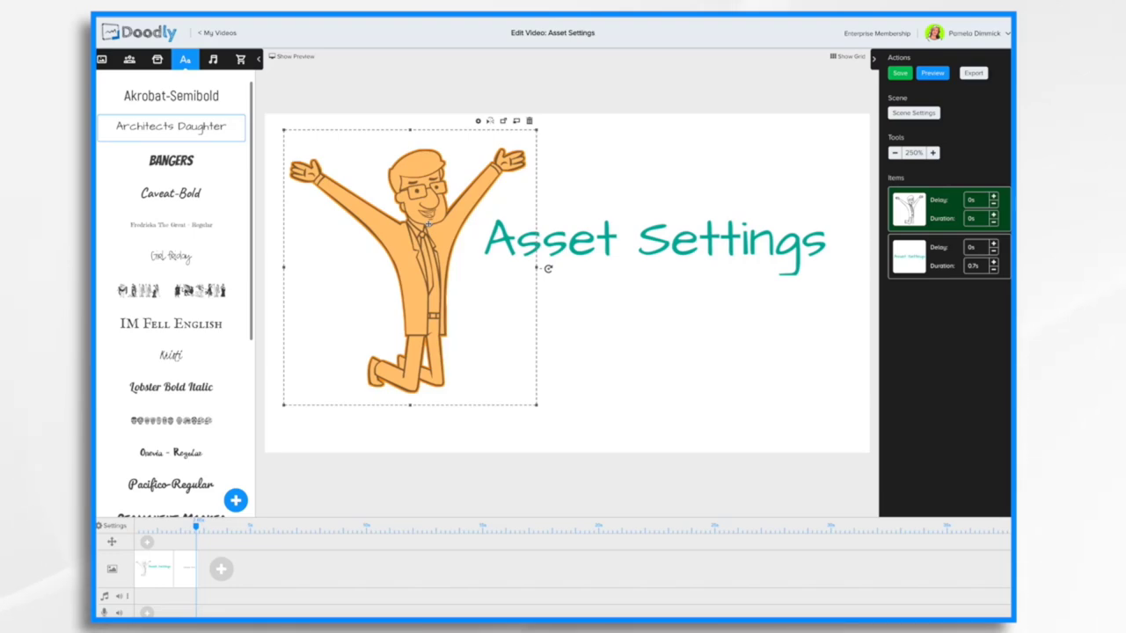
Step: Give the kneeling man a 2-second Draw enter animation and an Erase exit animation, and preview the video
double_click(428, 224)
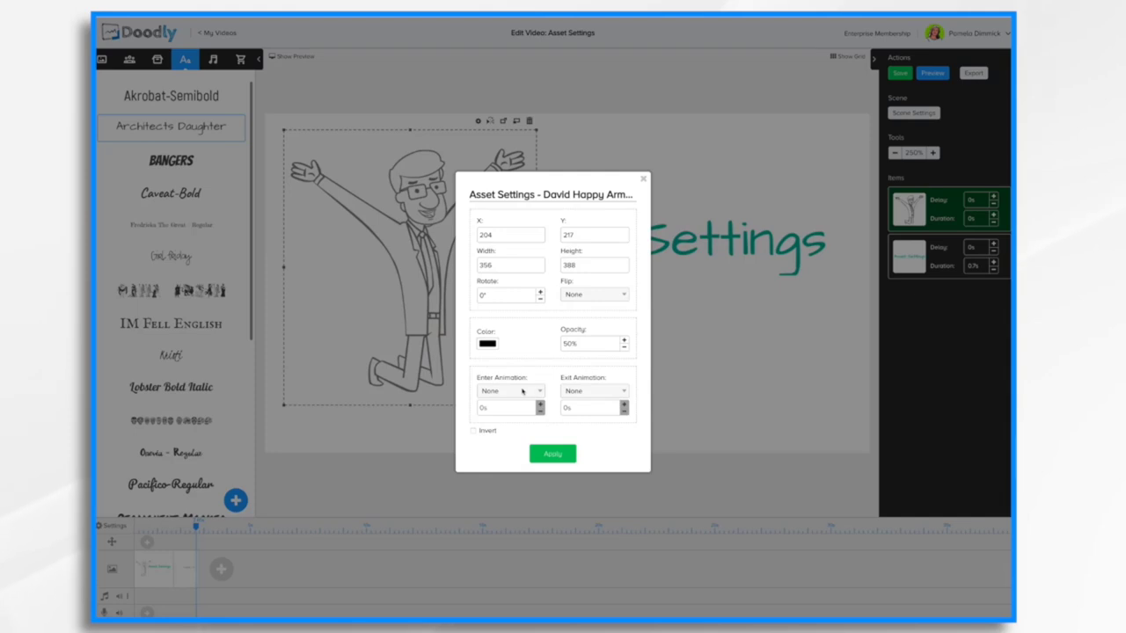
click(522, 390)
click(499, 404)
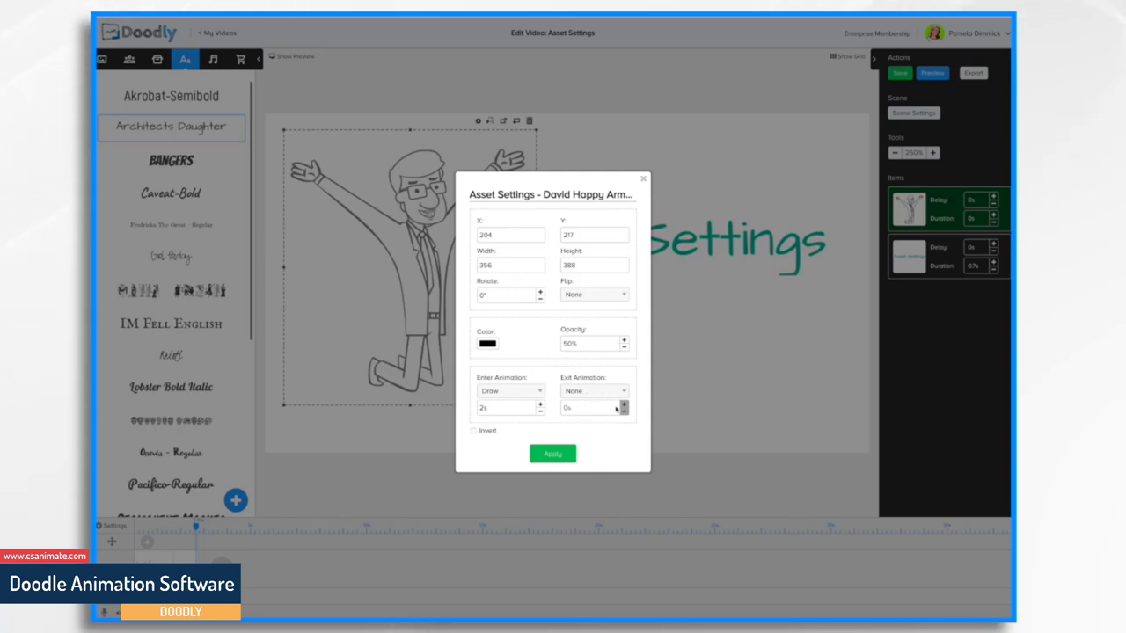
click(605, 392)
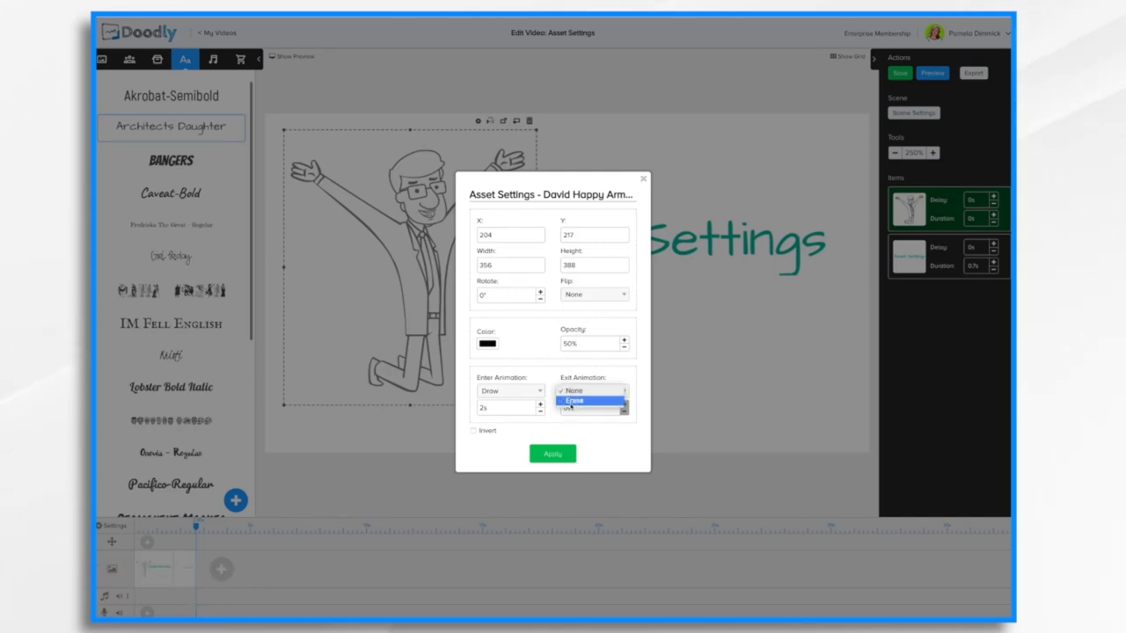
click(574, 402)
click(561, 454)
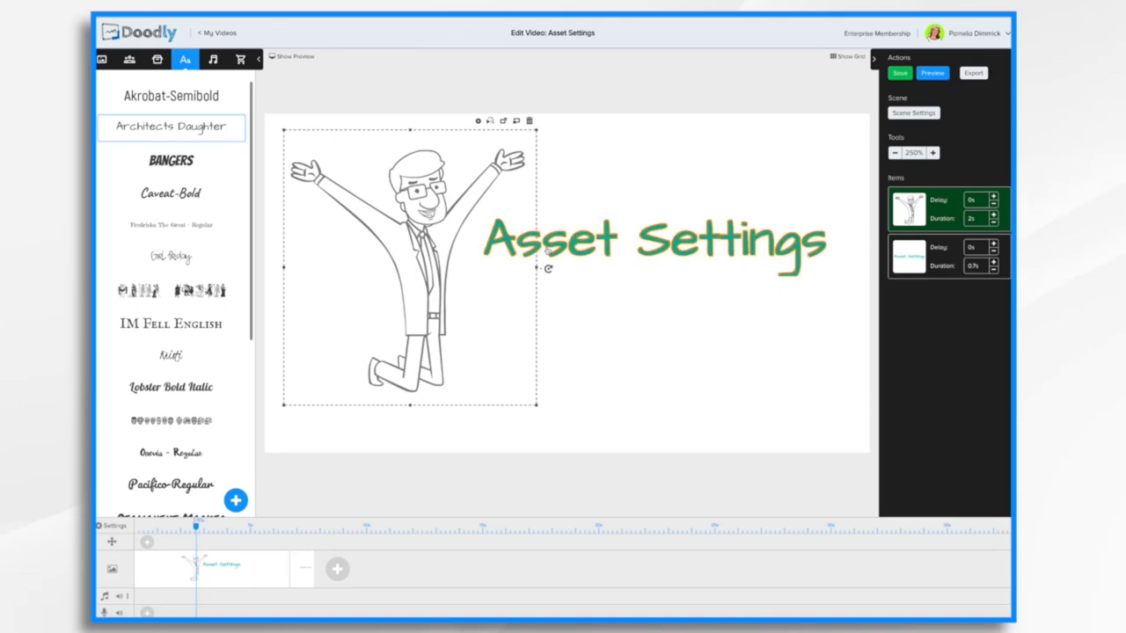
click(934, 73)
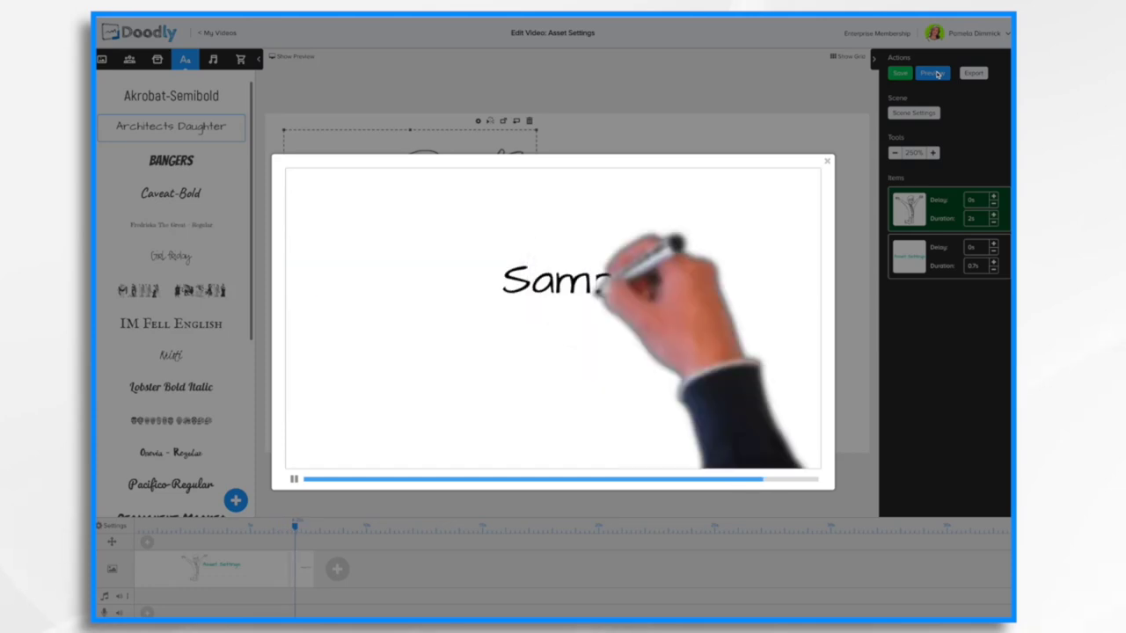
click(827, 162)
Step: Set the duration of the kneeling man's Erase exit animation to 2 seconds and preview the video
click(477, 121)
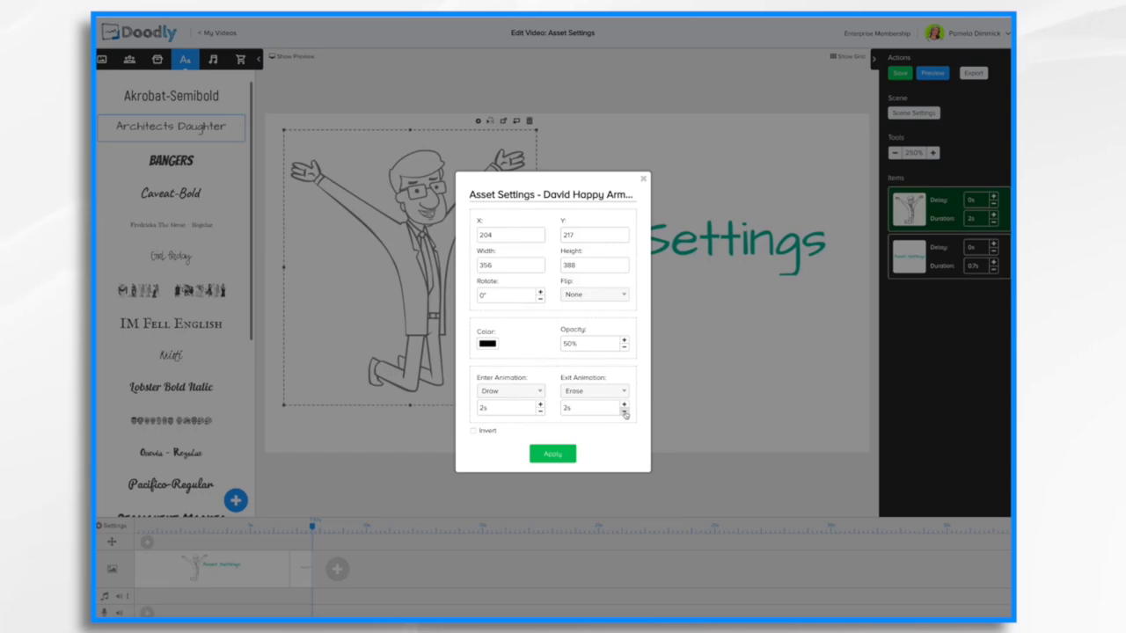
click(625, 411)
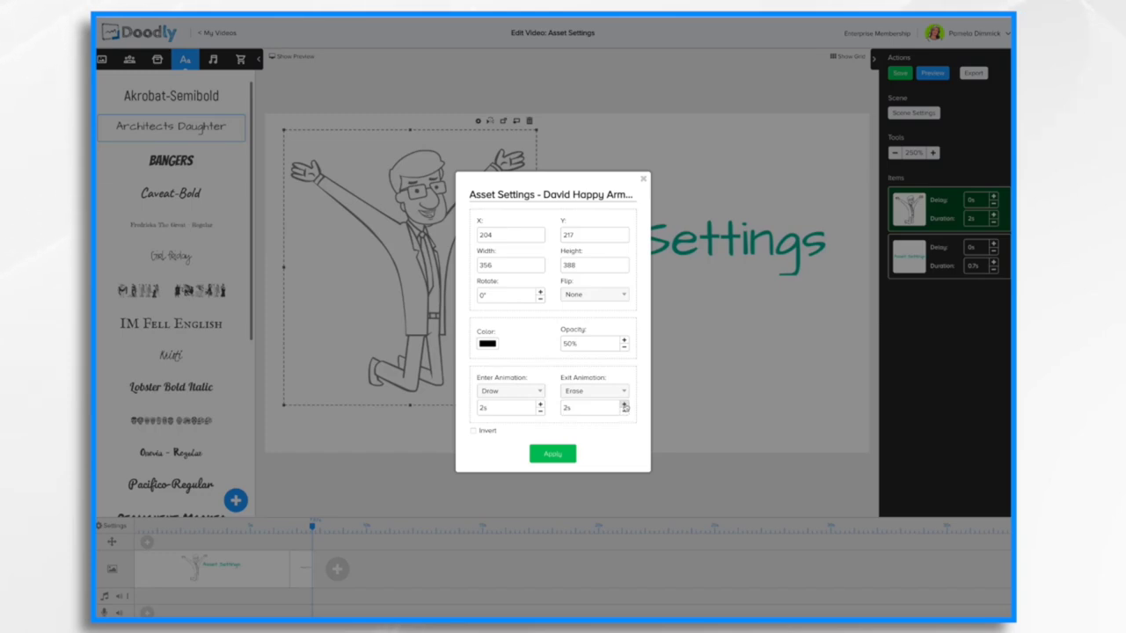
click(546, 453)
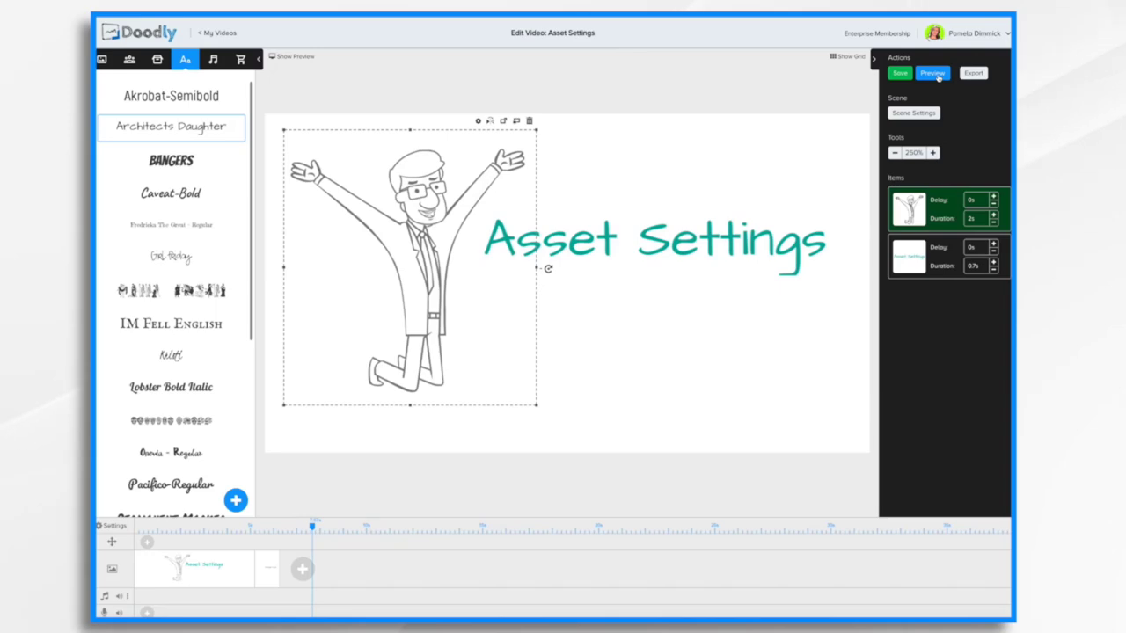
click(934, 73)
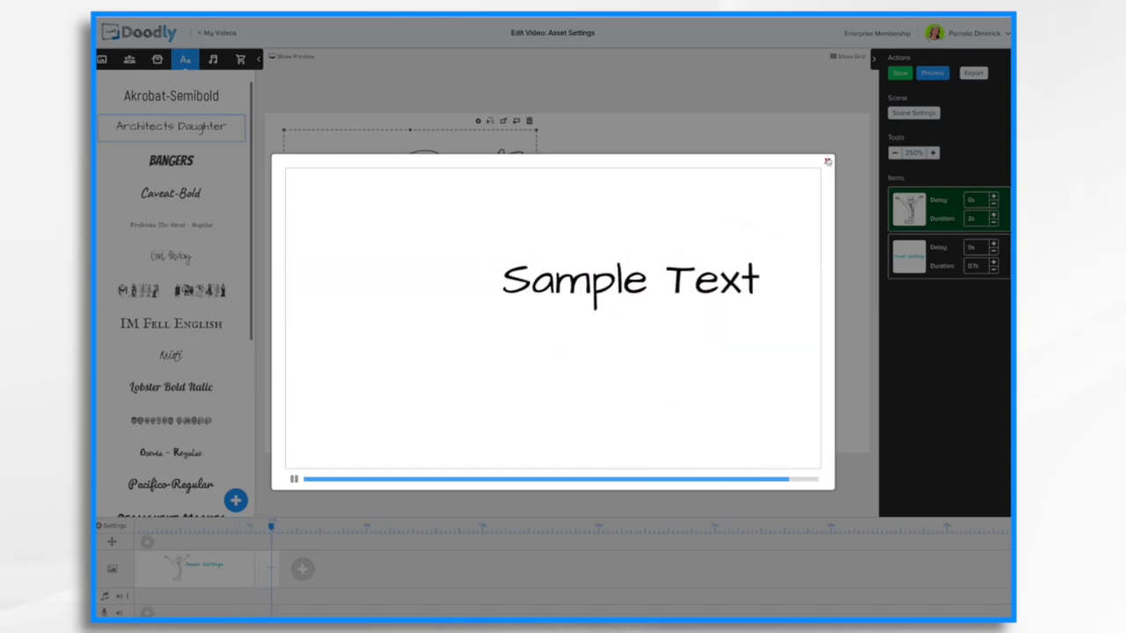
click(827, 162)
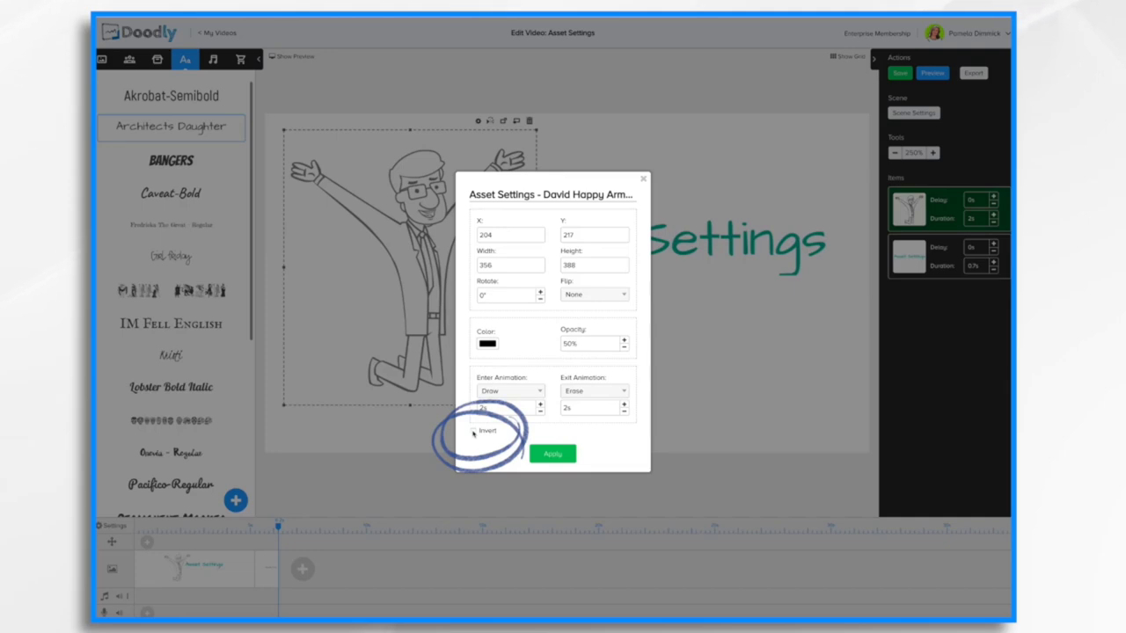
Step: Try the Invert option on the kneeling man and turn it off again
click(473, 432)
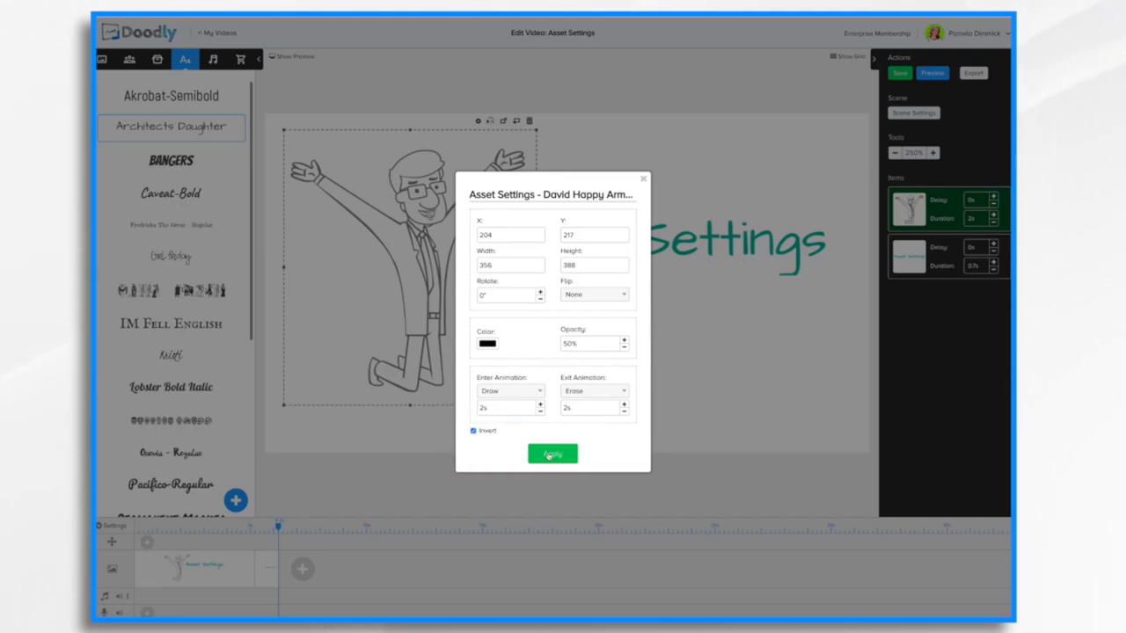
click(549, 455)
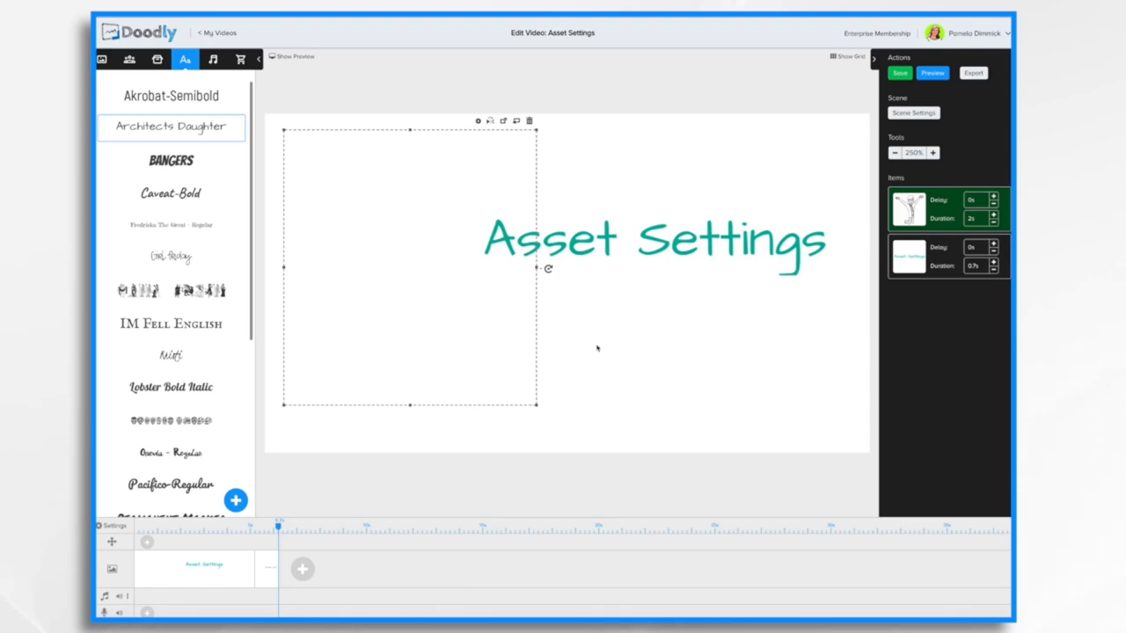
click(477, 120)
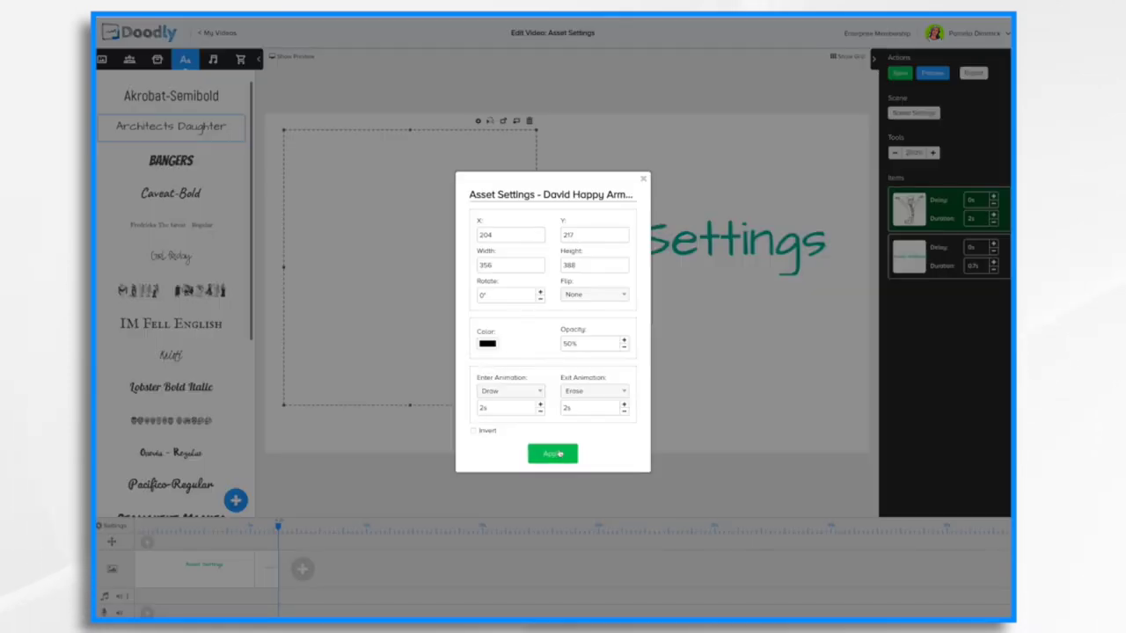
click(554, 454)
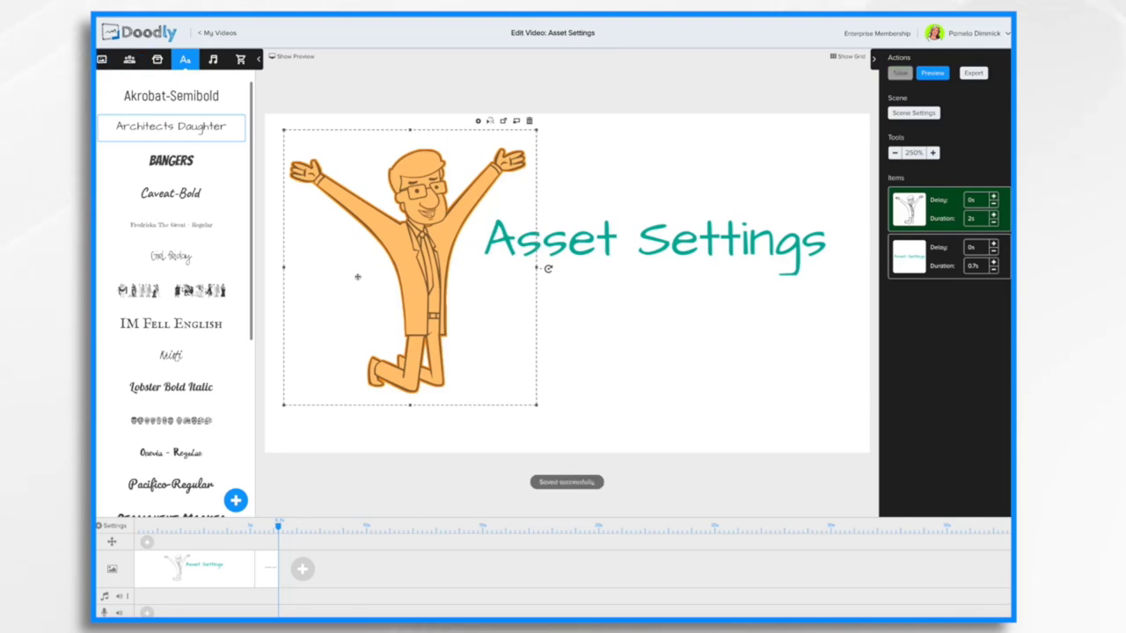
Step: Switch the video style to Dark Chalkboard and turn on Invert for the kneeling man
click(112, 525)
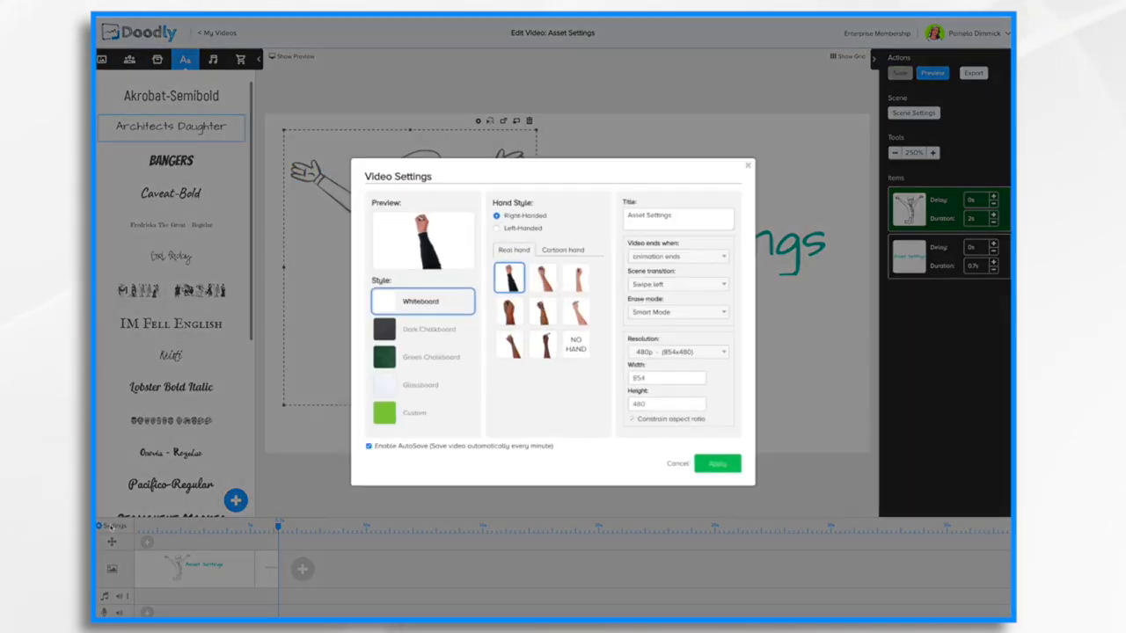
click(424, 329)
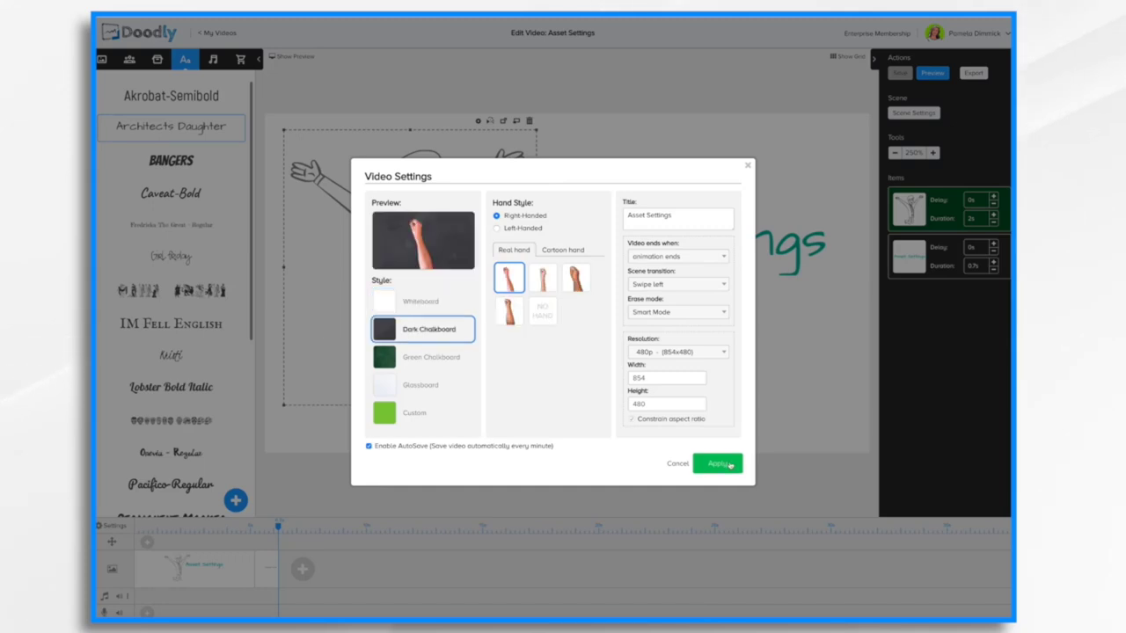
click(720, 464)
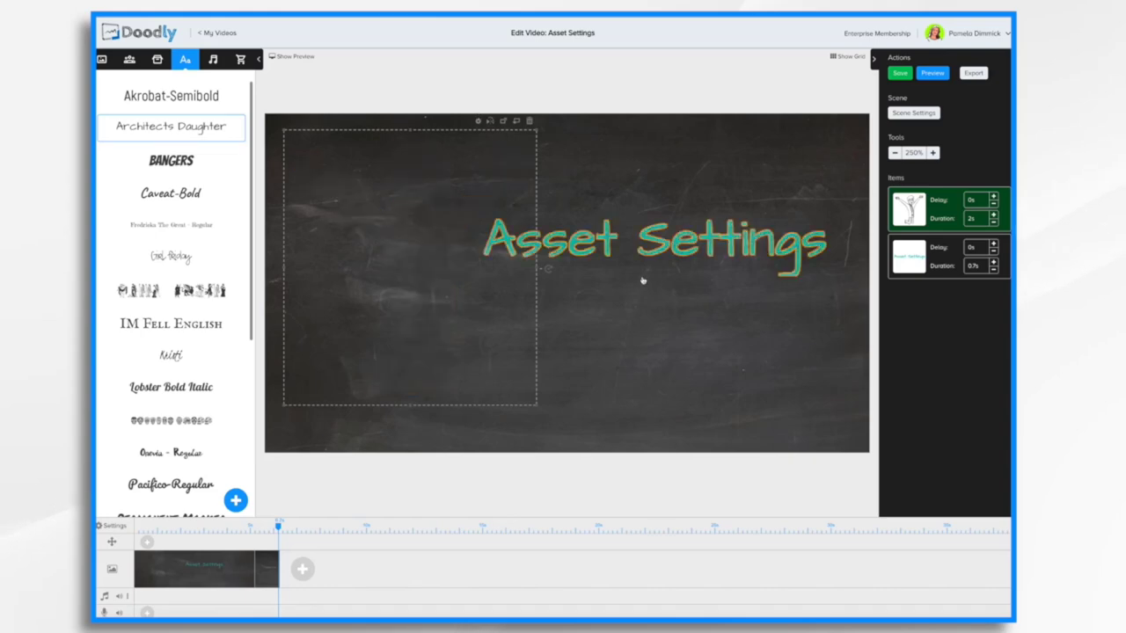
click(479, 121)
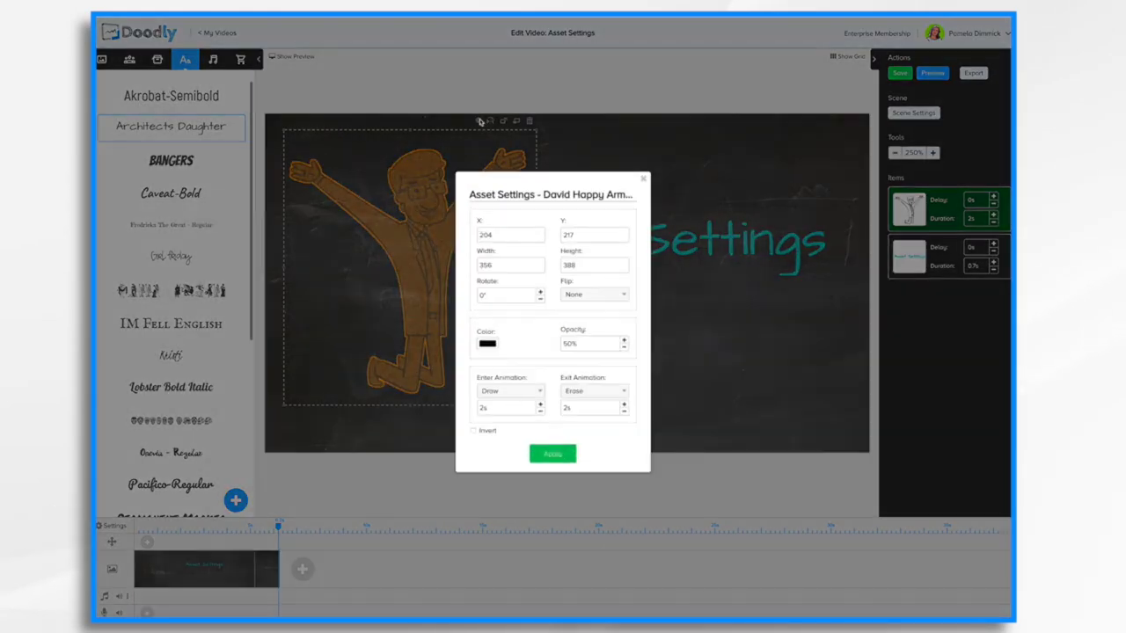
click(473, 431)
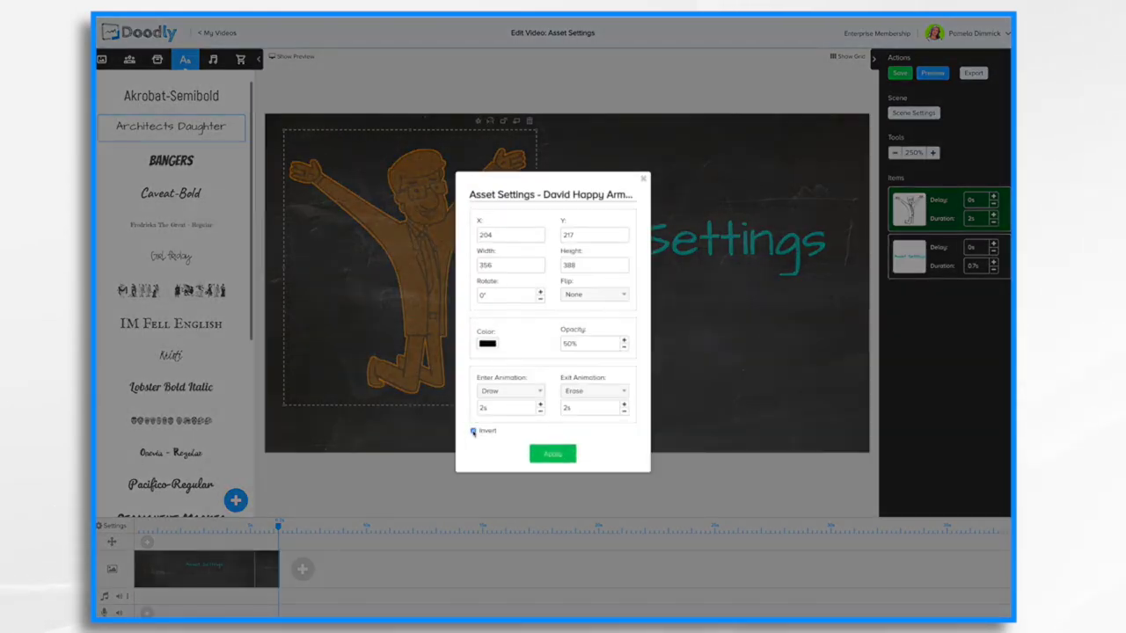
click(549, 457)
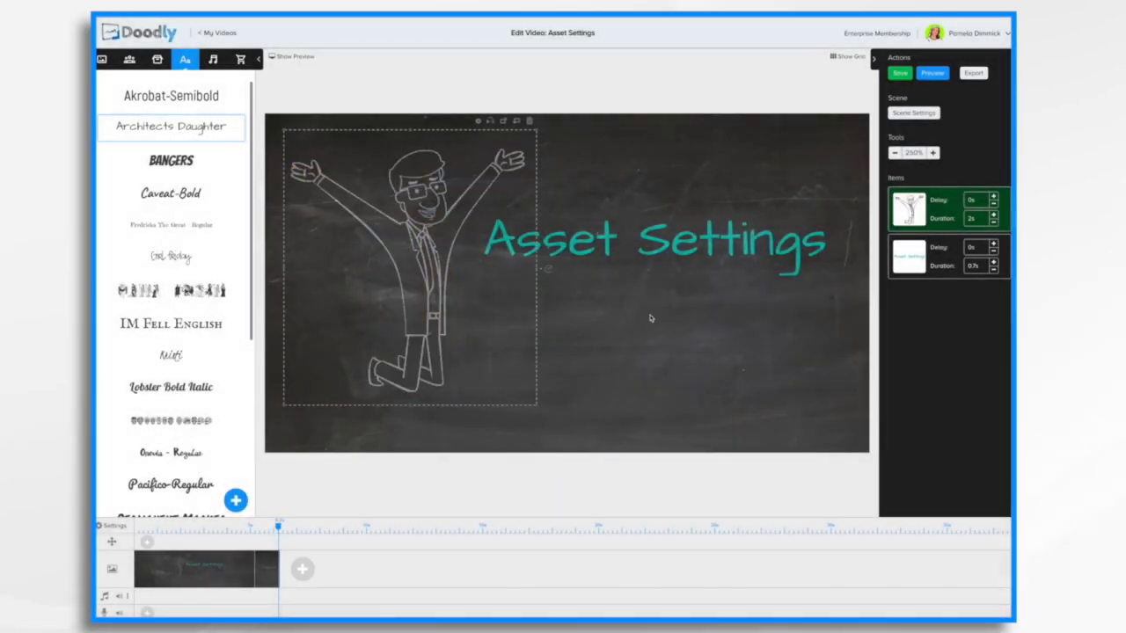
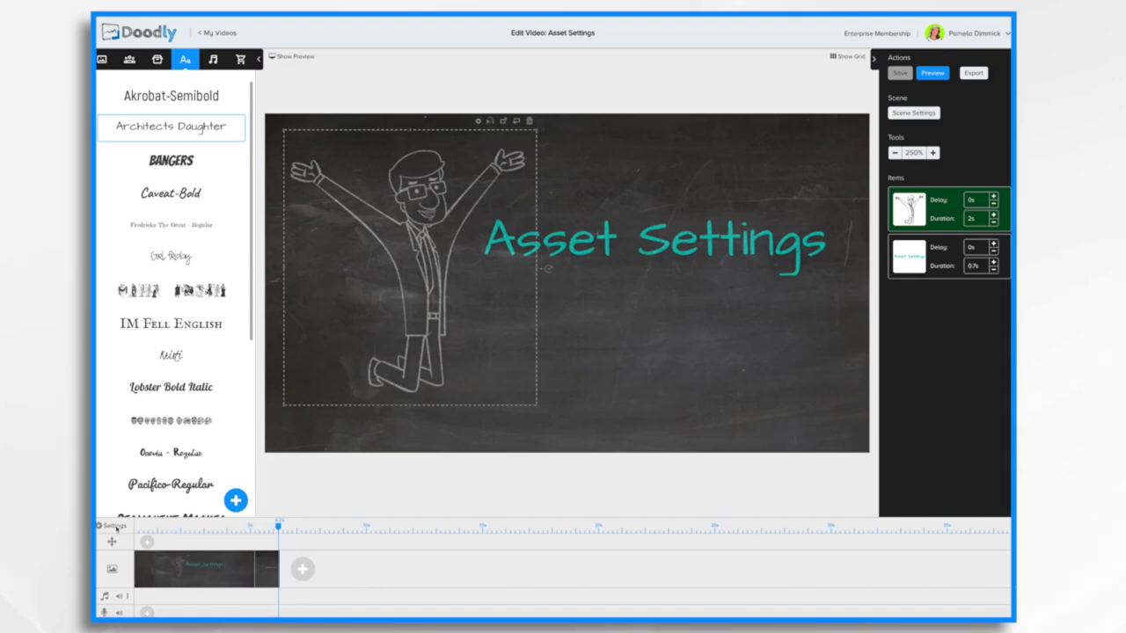
Step: Return the video style to Whiteboard and turn off Invert for the kneeling man
click(114, 526)
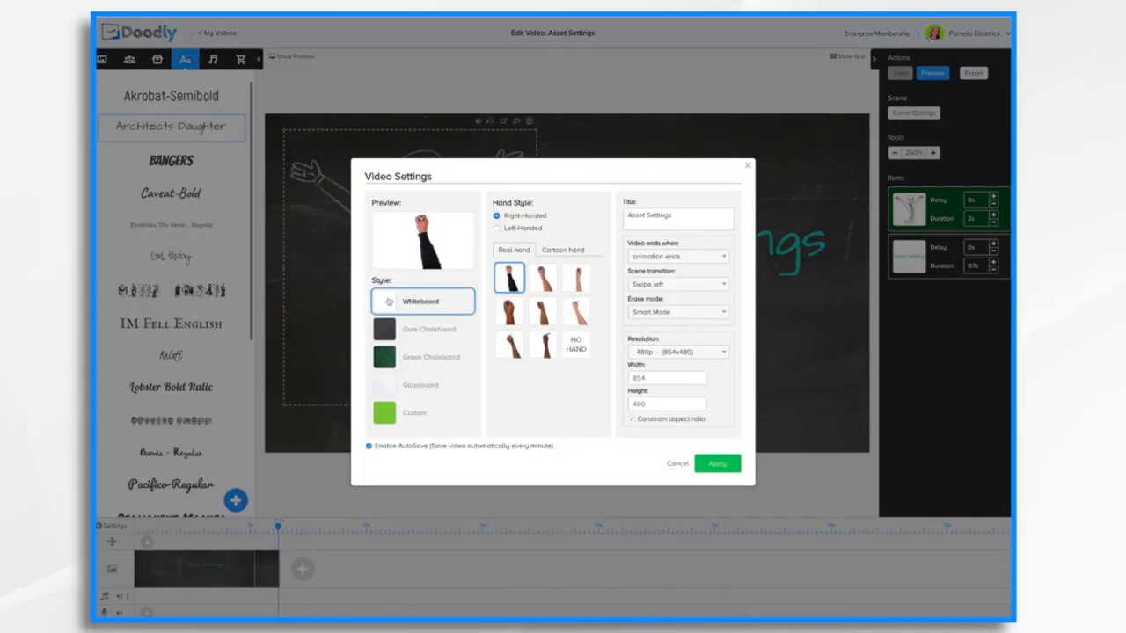
click(716, 463)
click(477, 121)
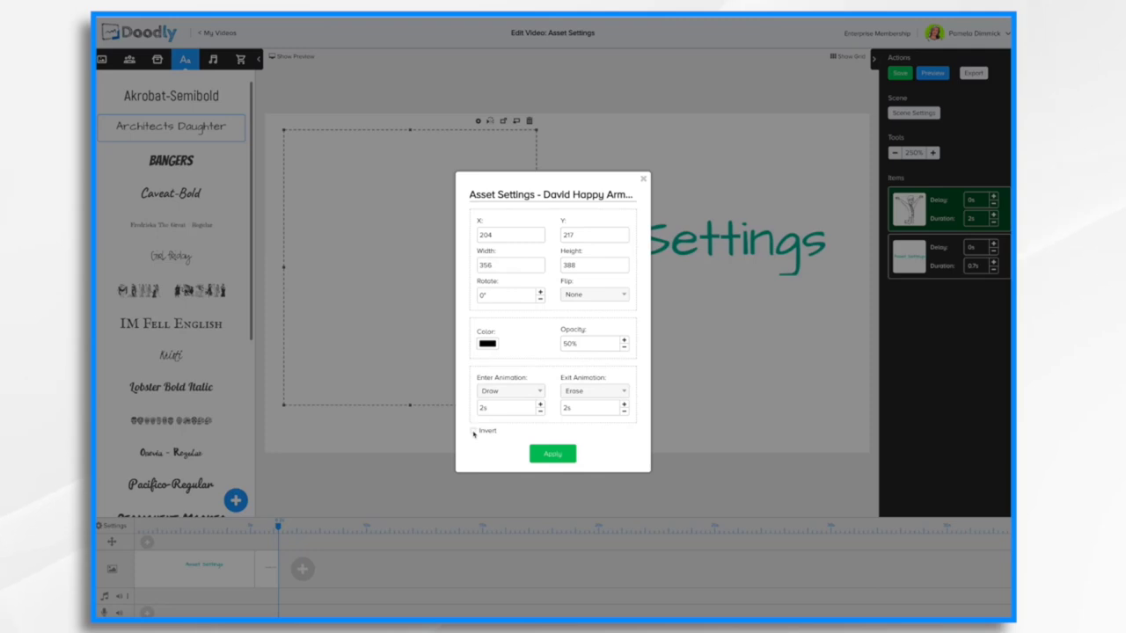
click(551, 453)
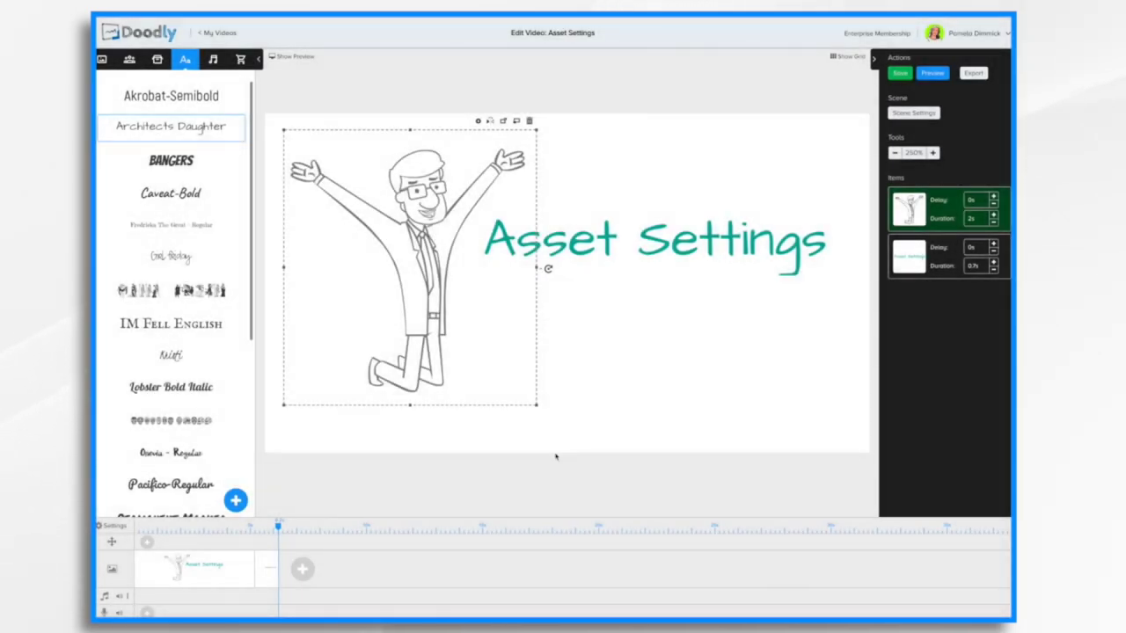
click(656, 239)
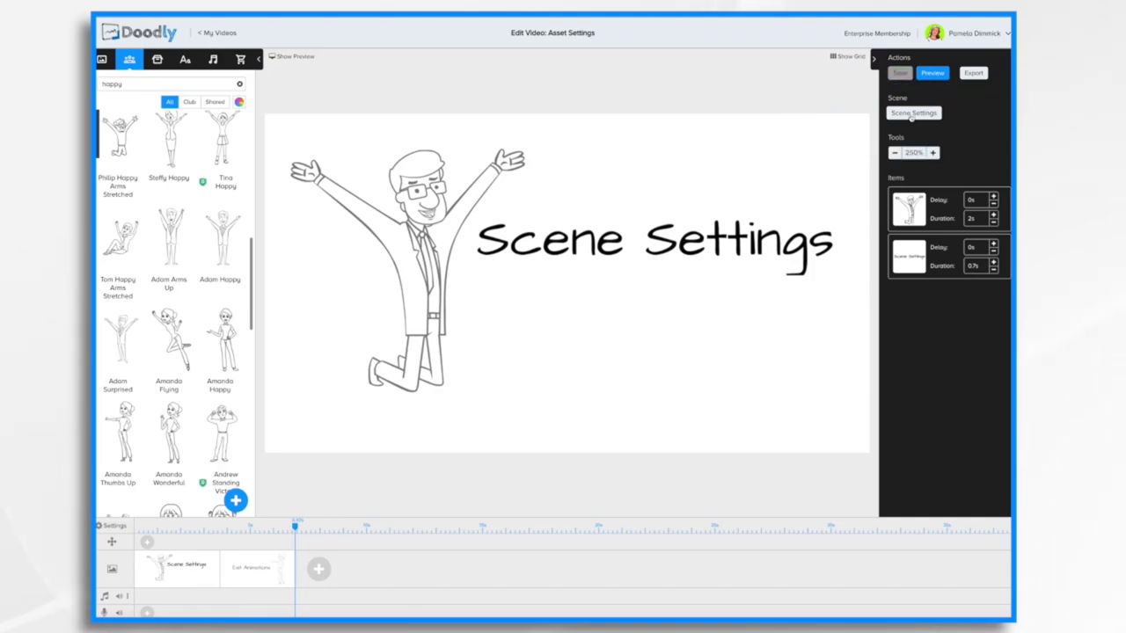
Step: Override the video's board and hand style for the Scene Settings scene with Glassboard and the blue-sleeved, right-handed cartoon hand
click(911, 117)
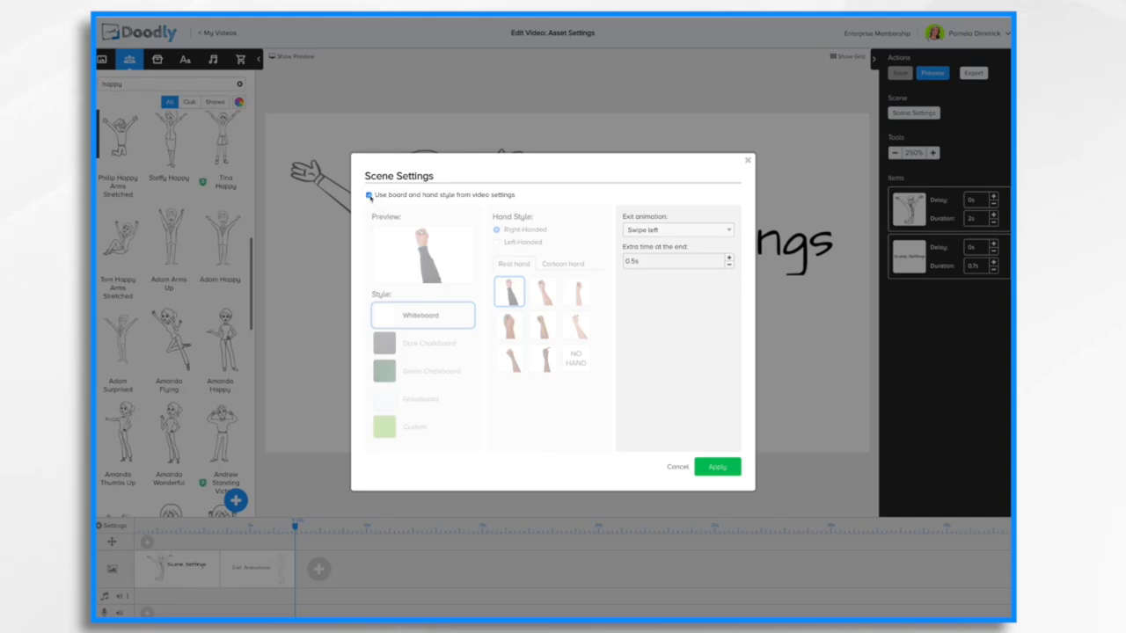
click(369, 196)
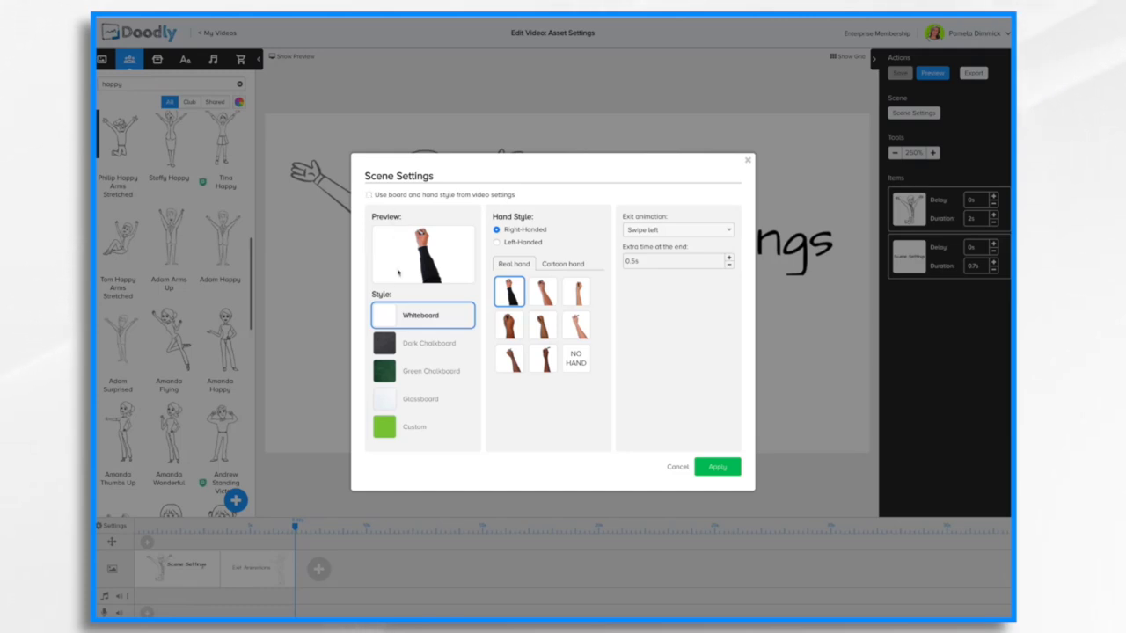
click(396, 399)
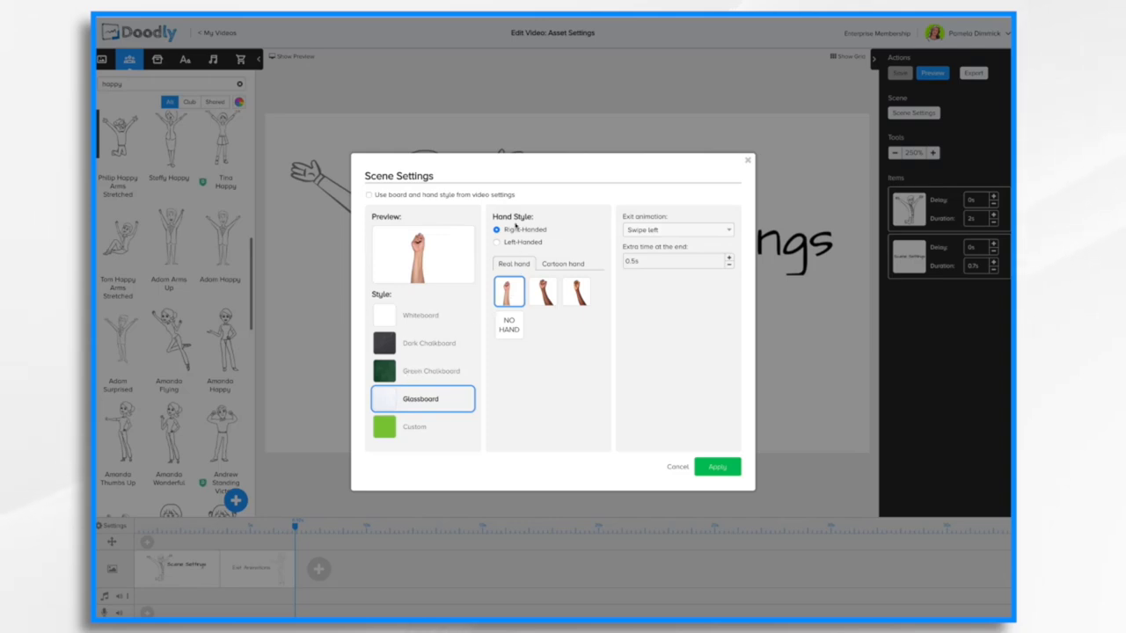
click(543, 291)
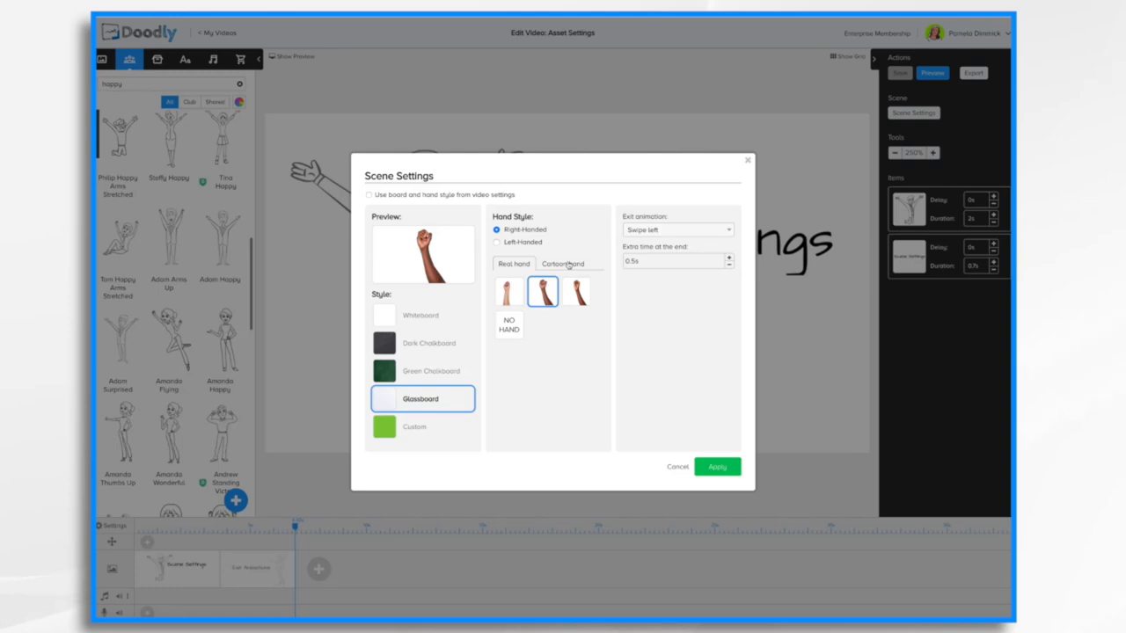
click(568, 264)
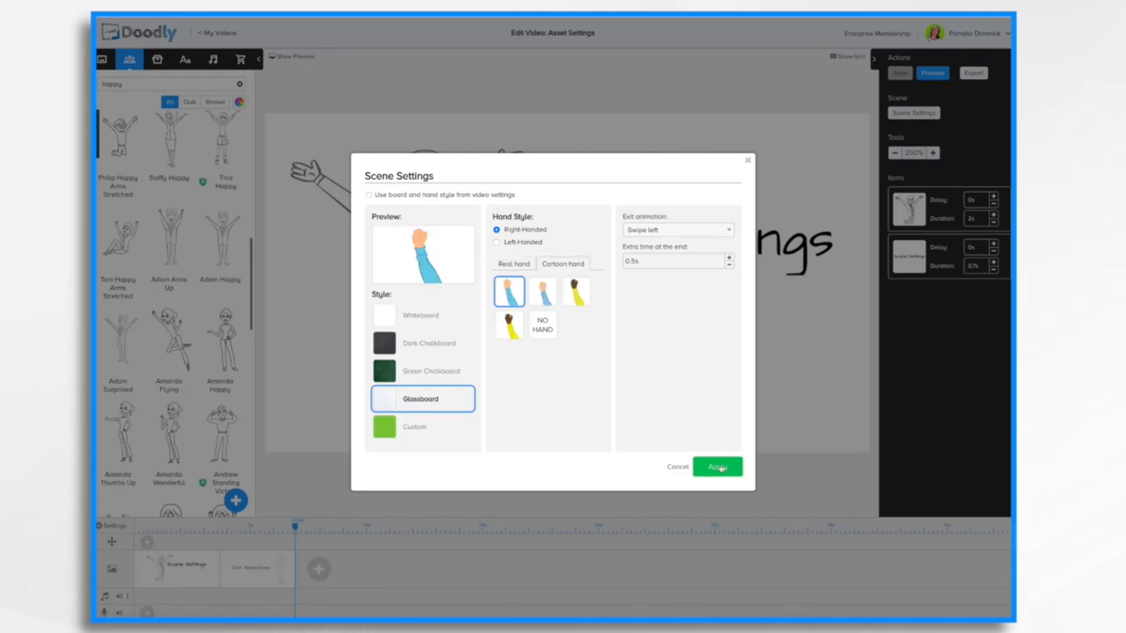
click(718, 467)
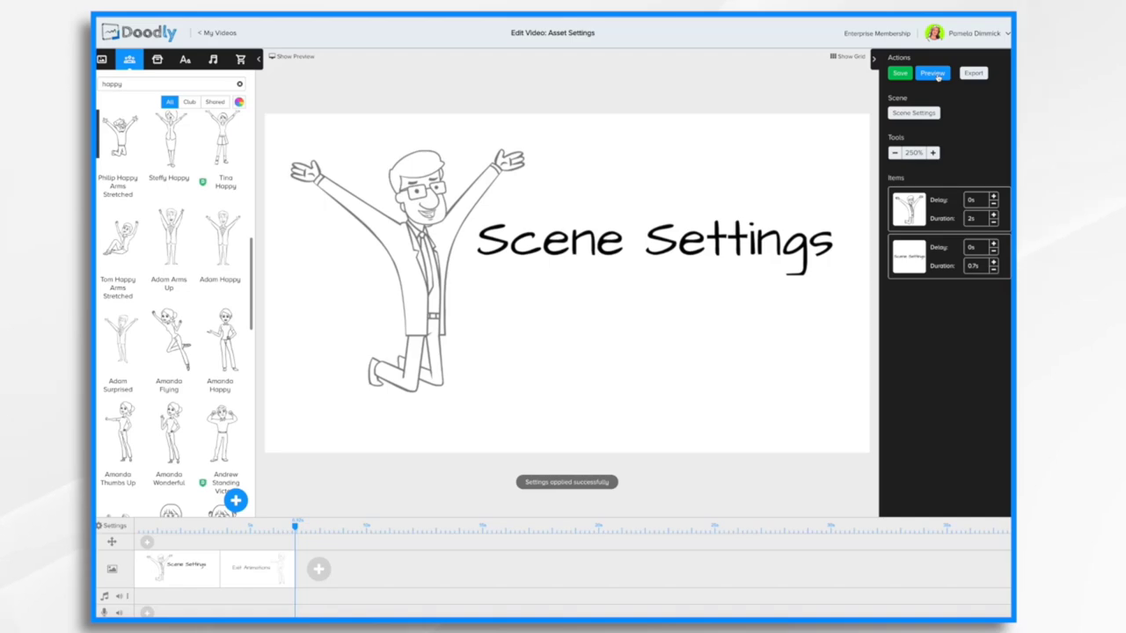
Step: Preview the video twice and review the scene settings to check the first scene's hand and its transition to the second scene
click(938, 77)
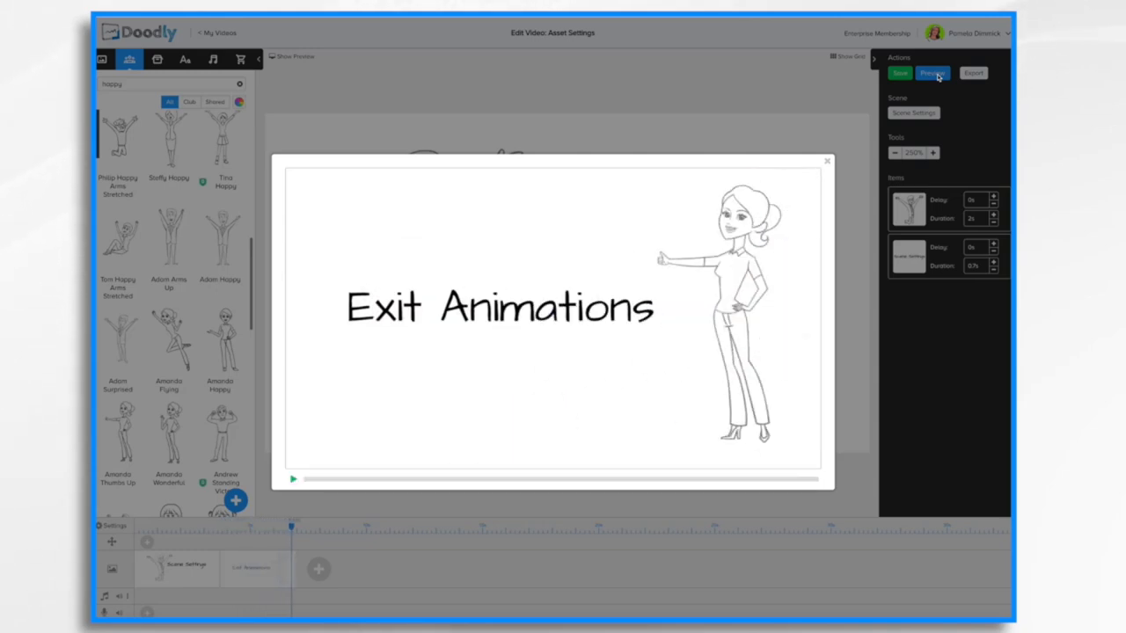
click(826, 163)
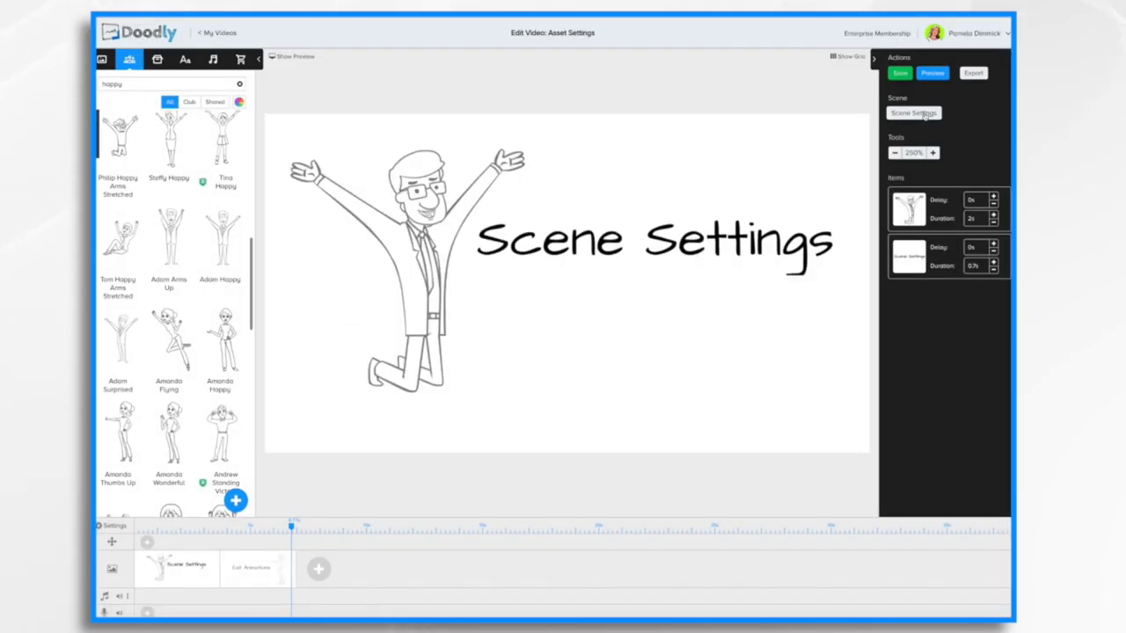
click(915, 114)
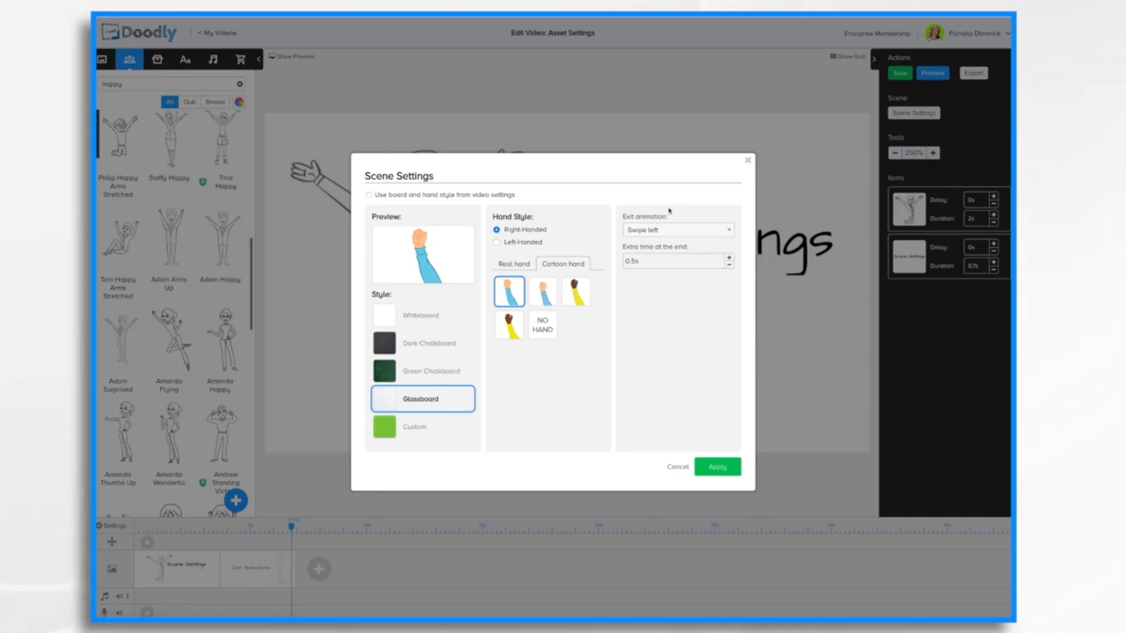
click(747, 161)
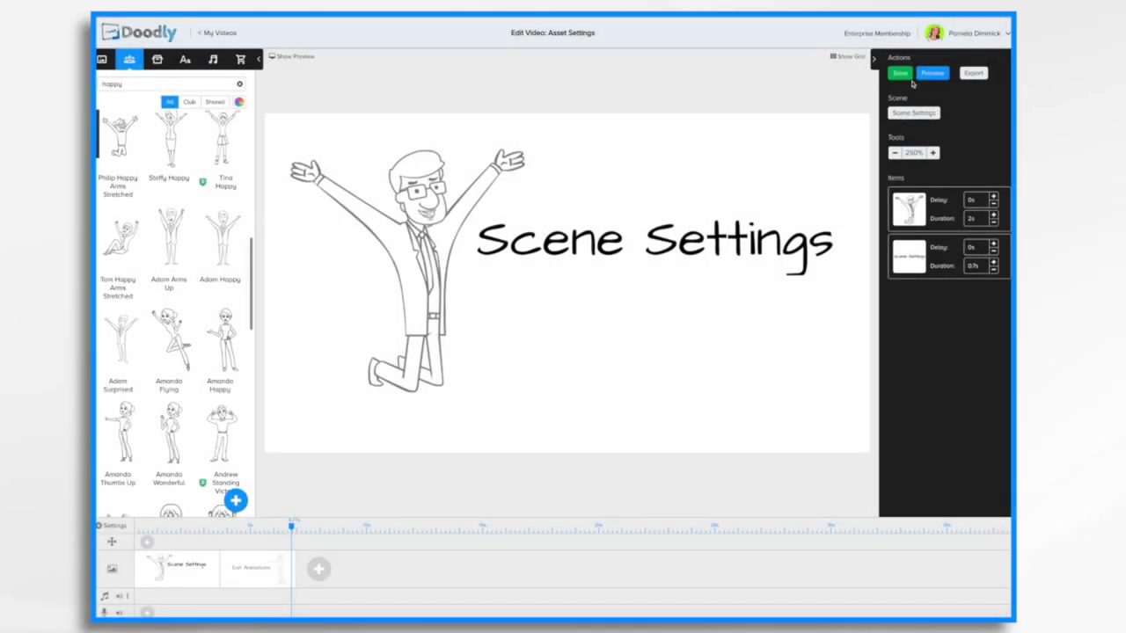
click(931, 73)
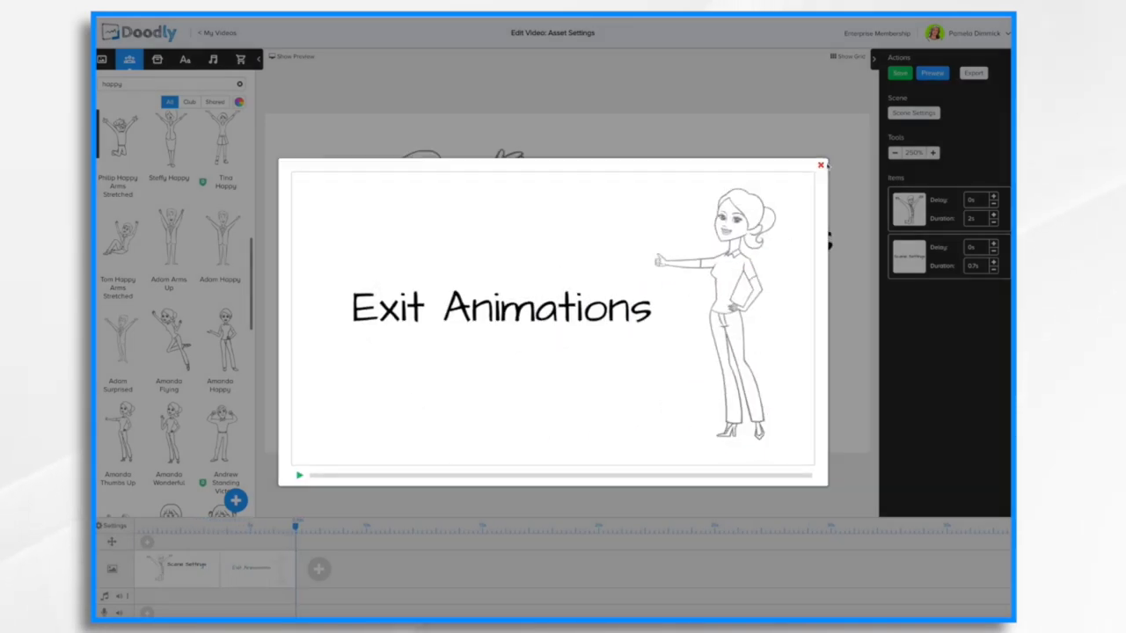
click(826, 162)
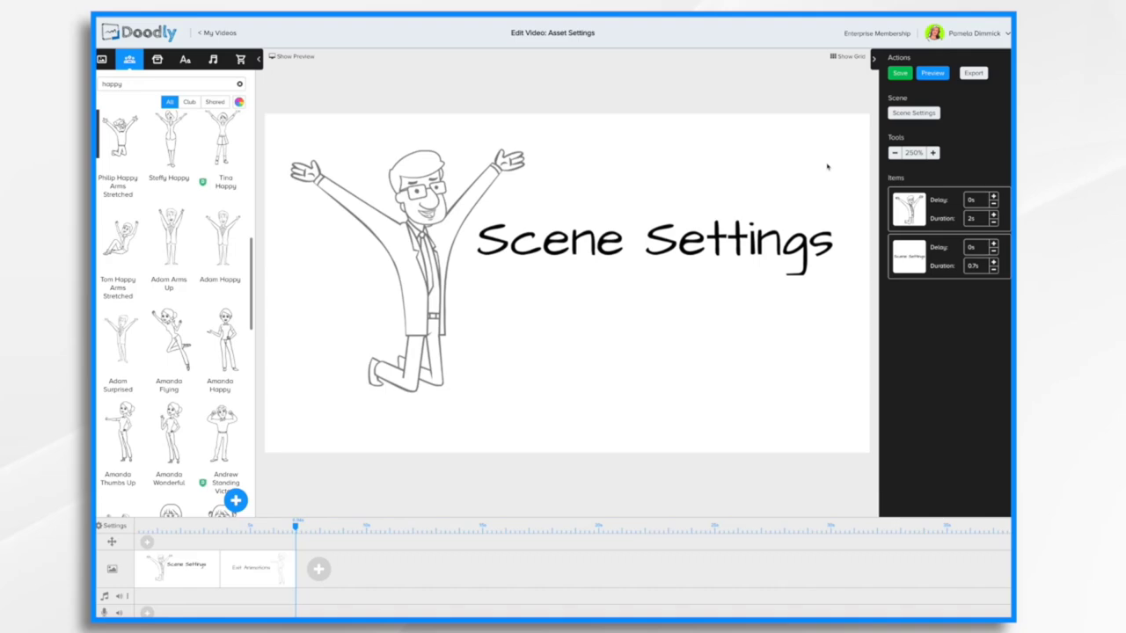
Step: Set the Scene Settings scene's exit animation to Swipe up and preview the transition
click(919, 113)
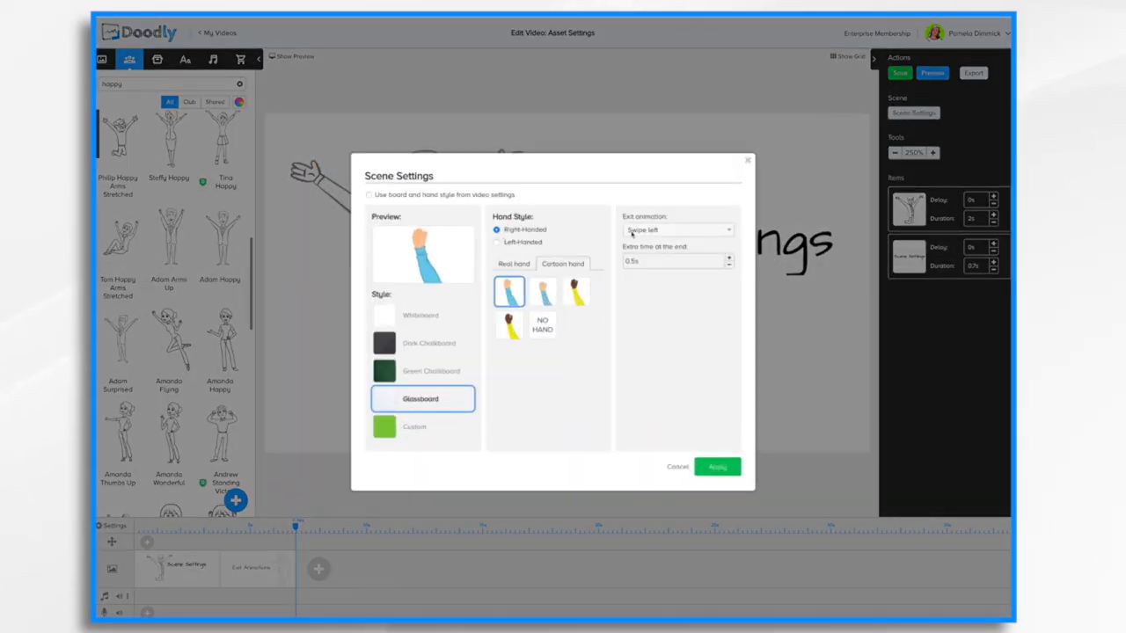
click(724, 233)
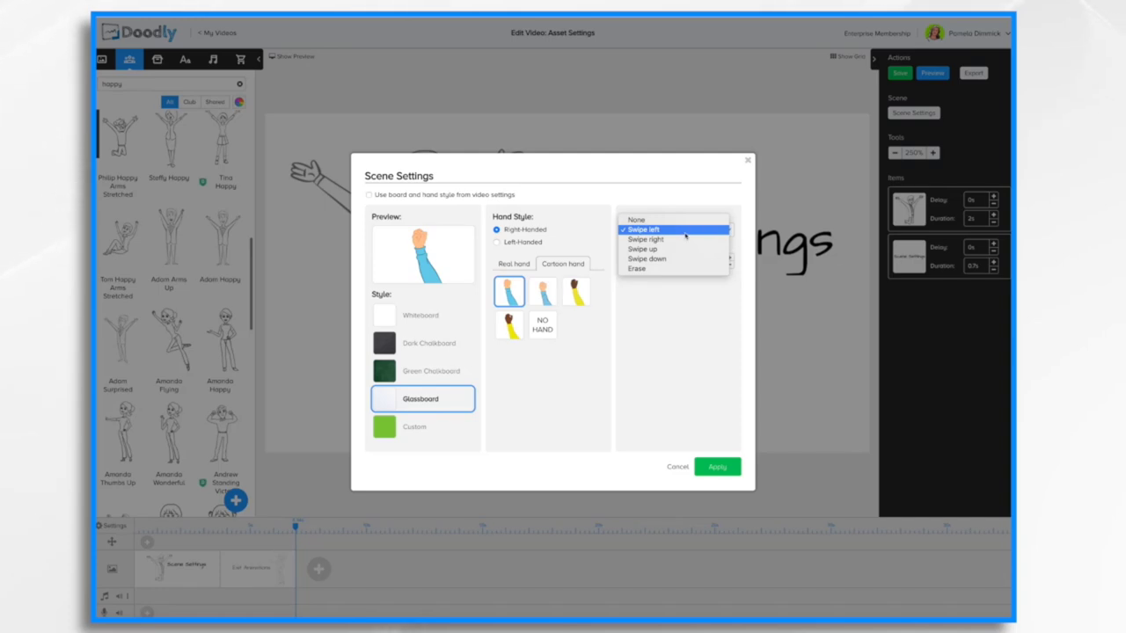
click(664, 251)
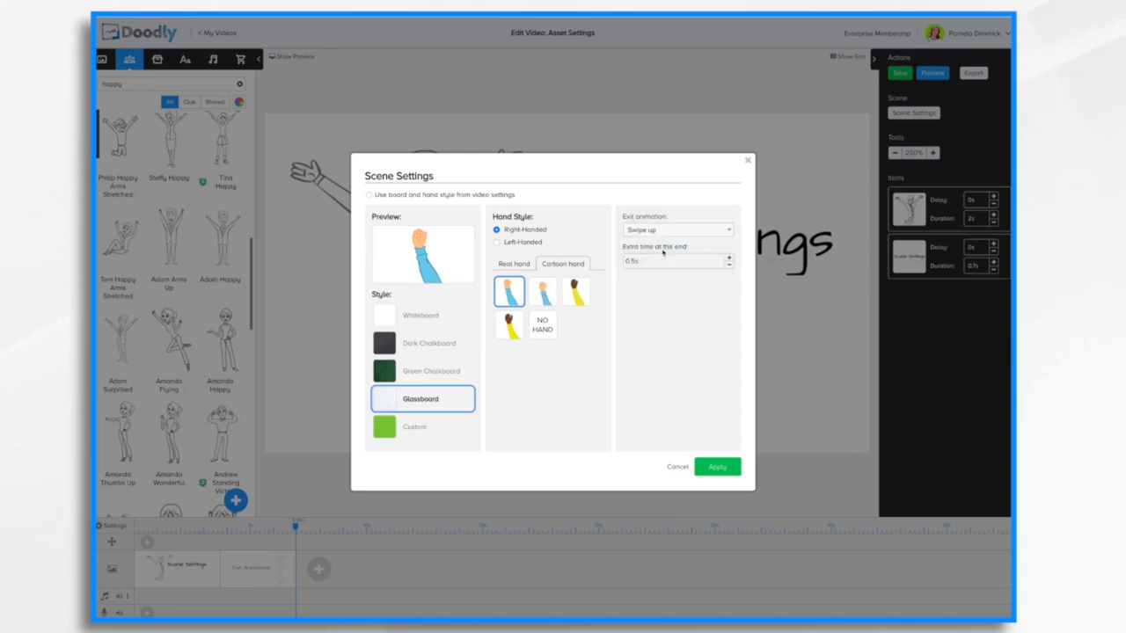
click(722, 467)
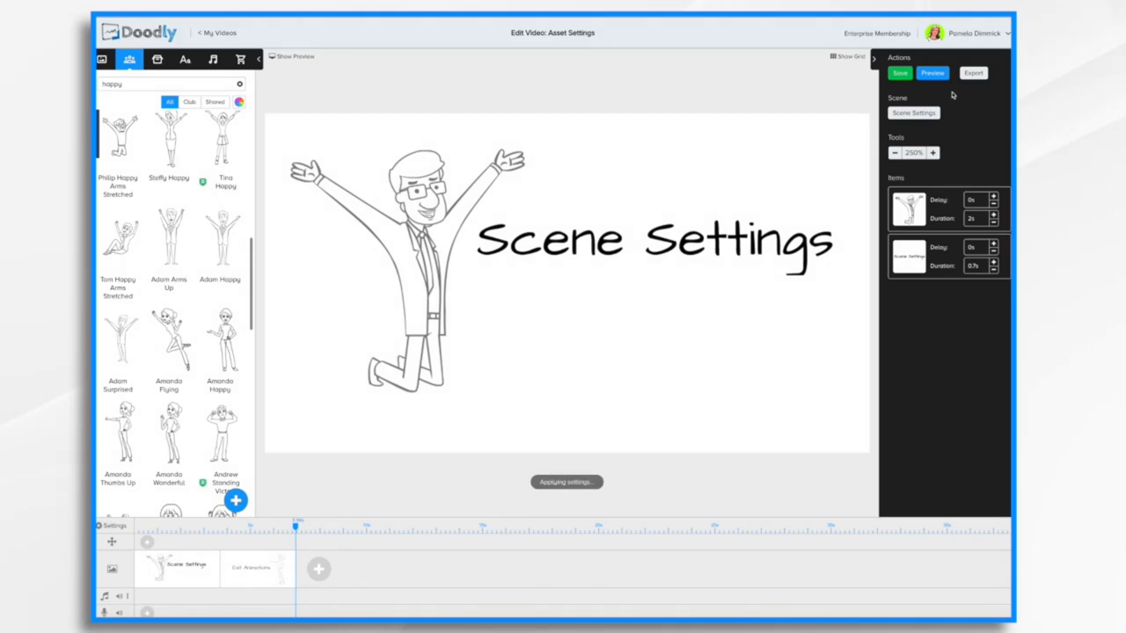
click(932, 75)
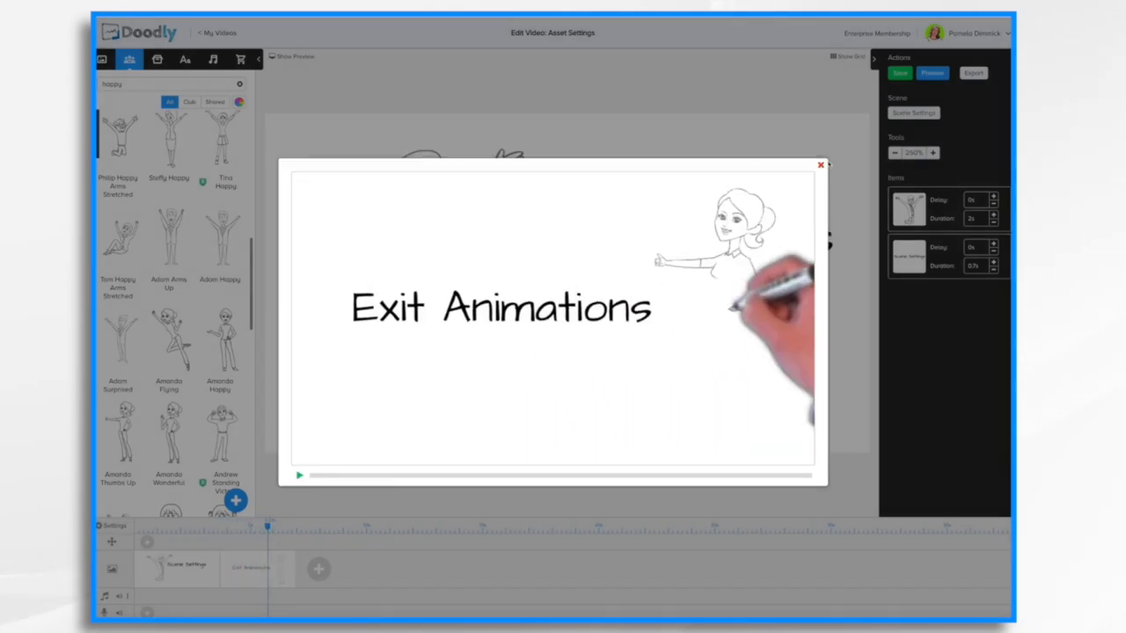
click(827, 161)
Step: Change the Scene Settings scene's exit animation to Erase and preview the video
click(915, 113)
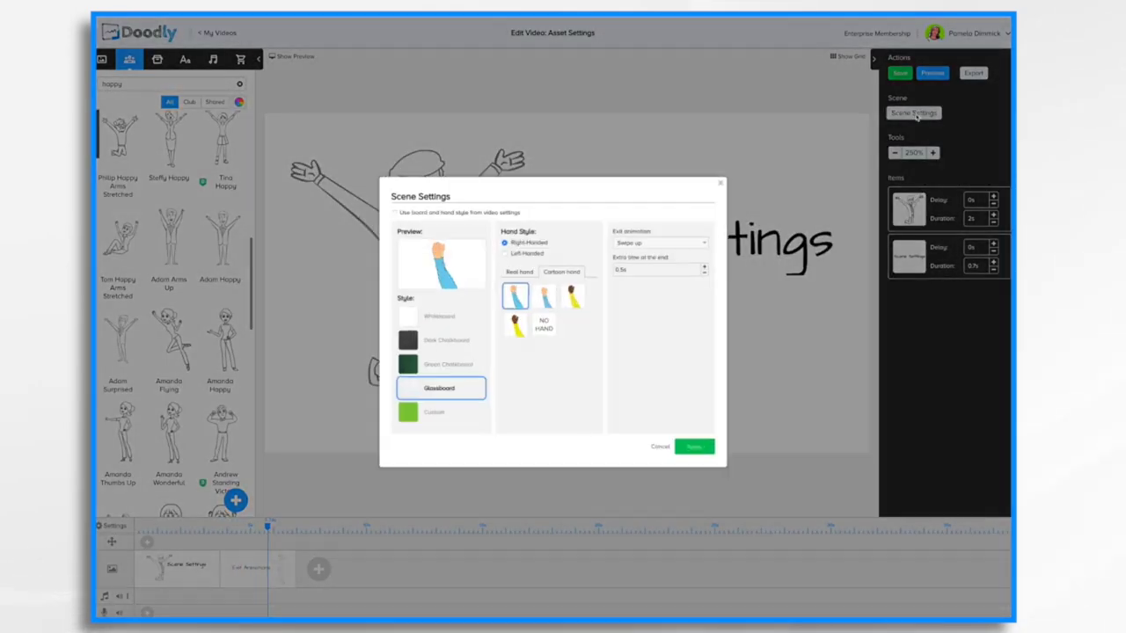
click(691, 233)
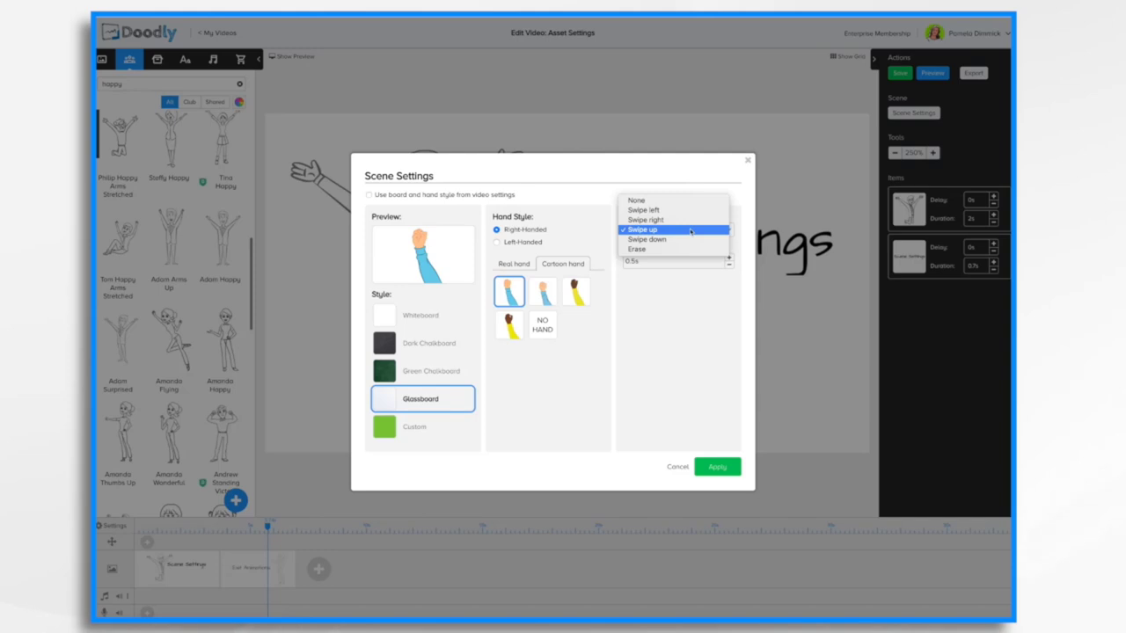
click(645, 250)
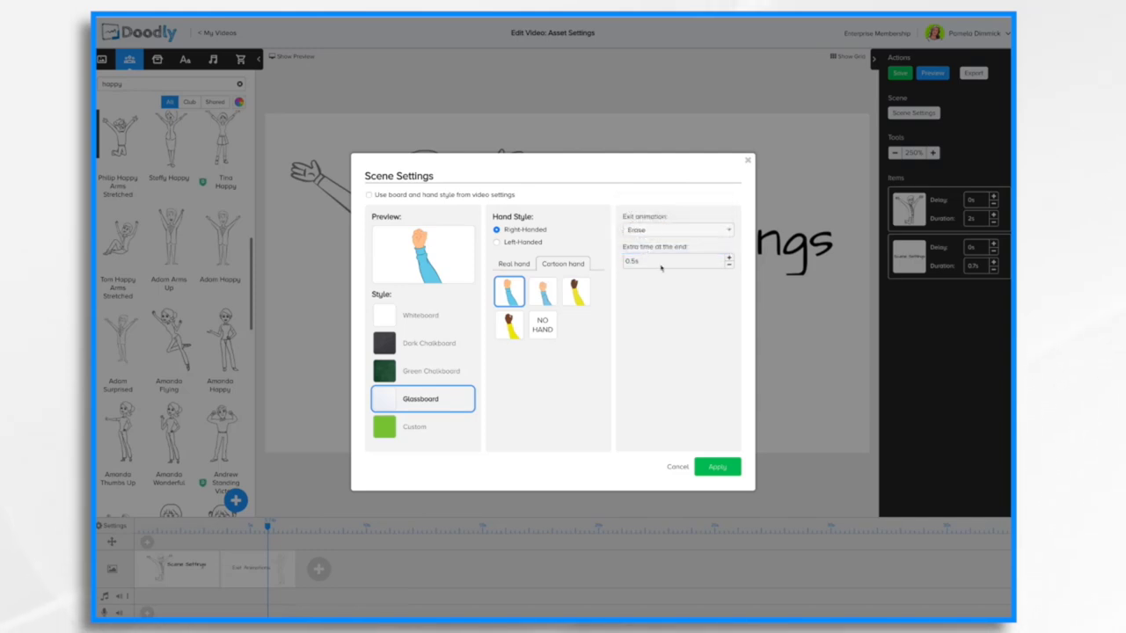
click(716, 467)
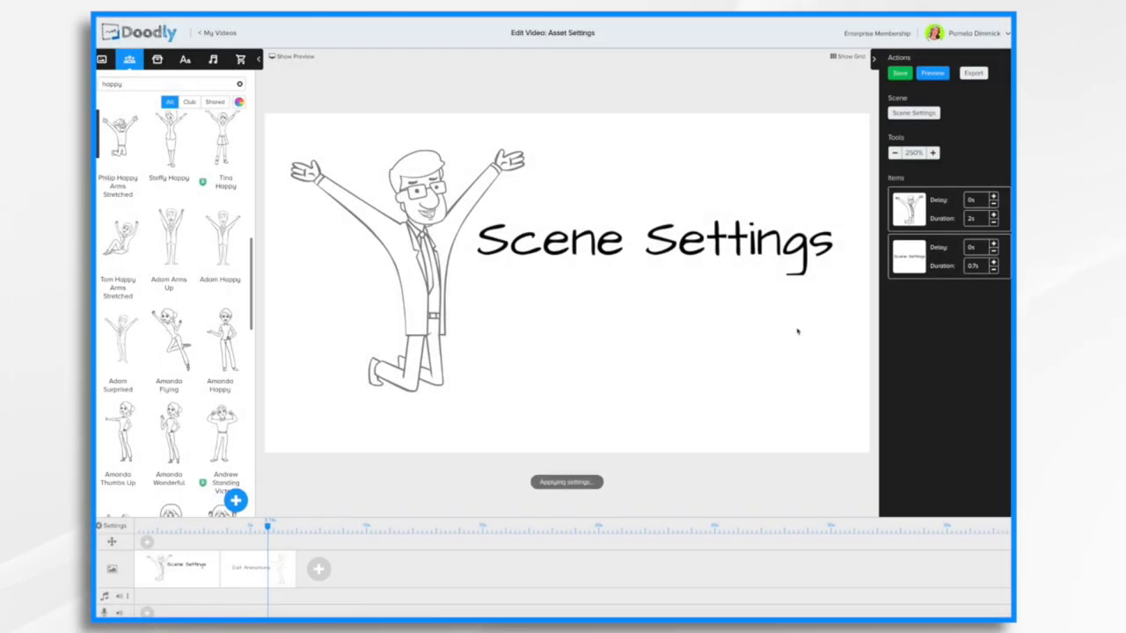
click(934, 73)
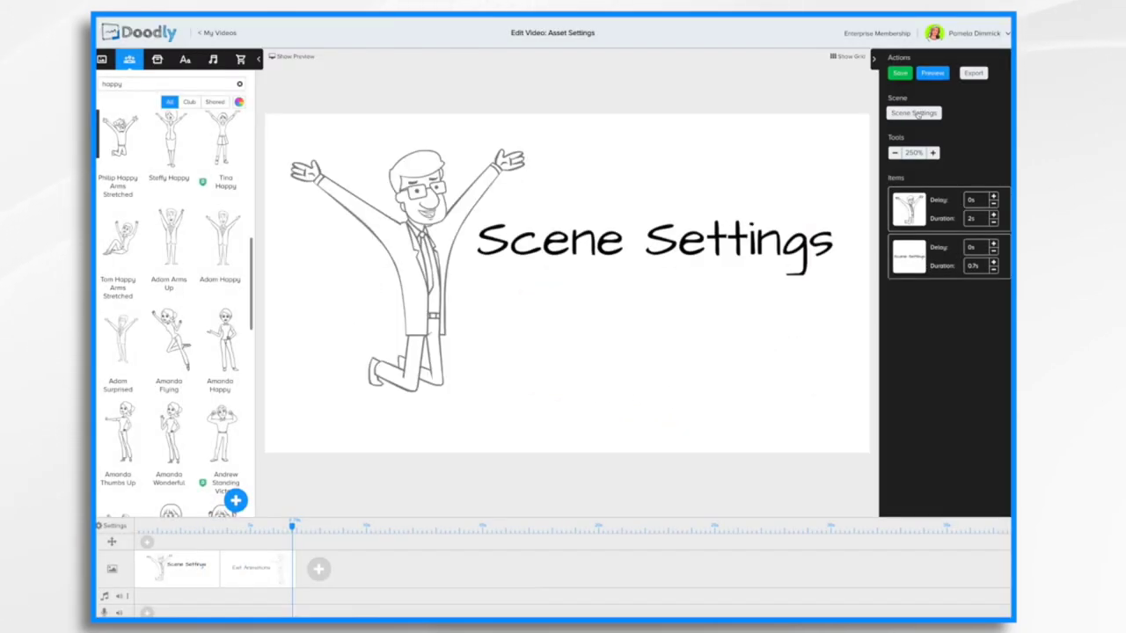
Step: Set the Scene Settings scene's exit animation to None and preview the video
click(914, 113)
click(654, 229)
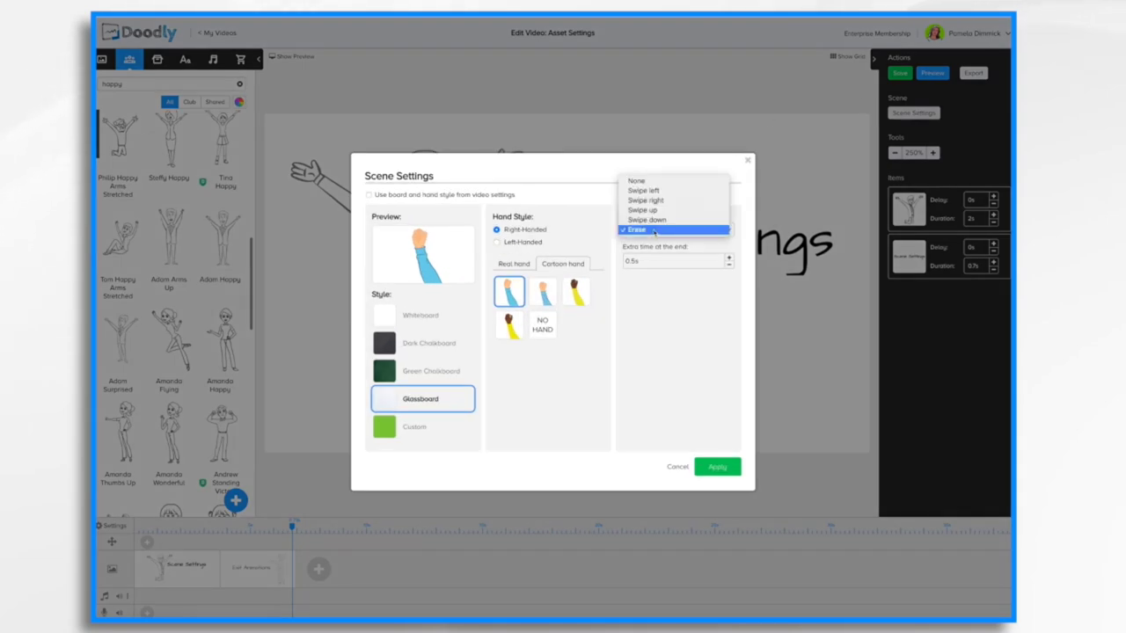
click(642, 186)
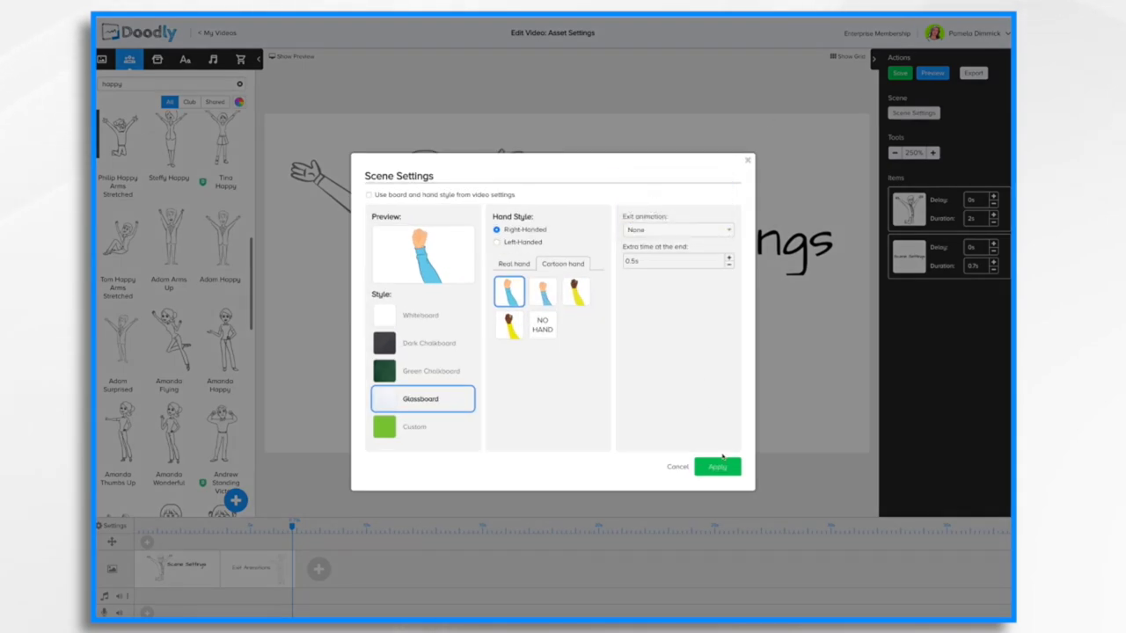
click(723, 463)
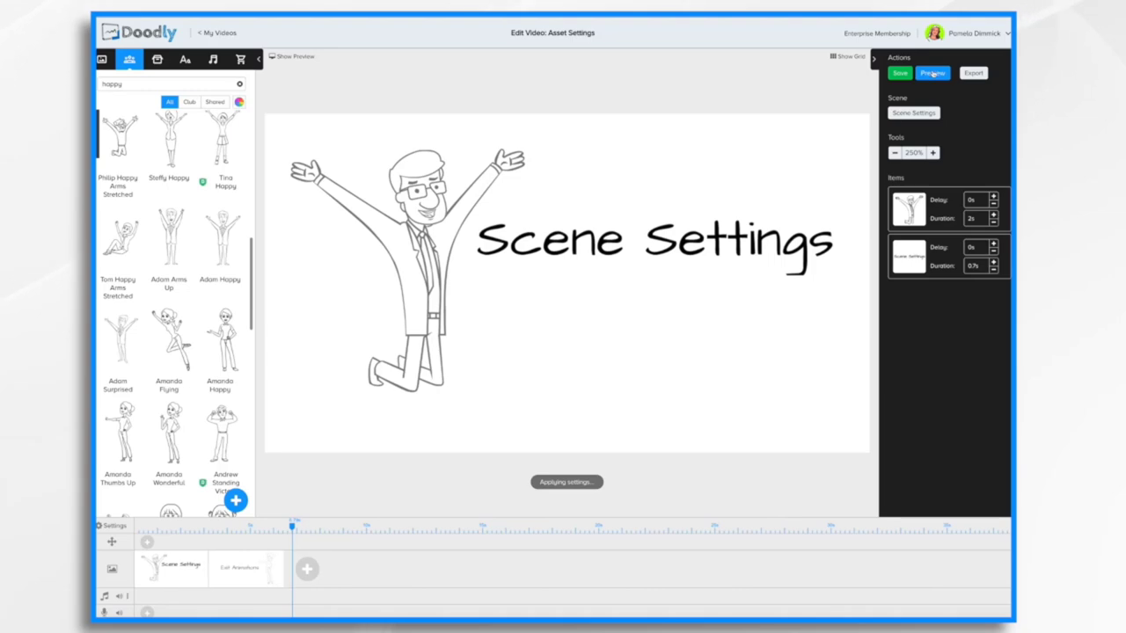
click(934, 74)
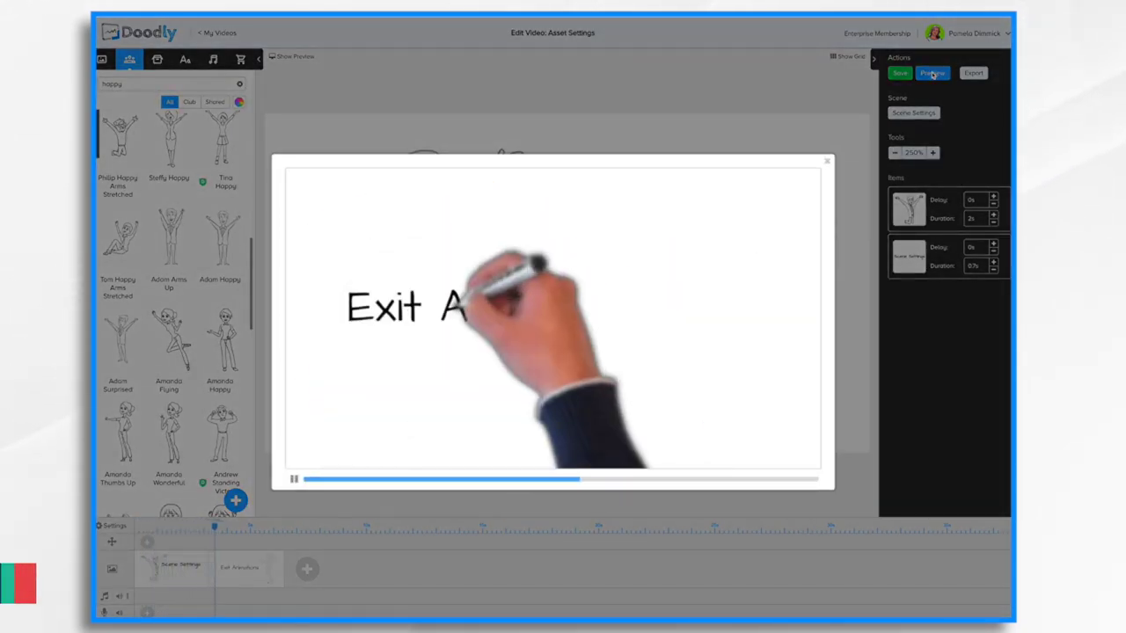
click(826, 162)
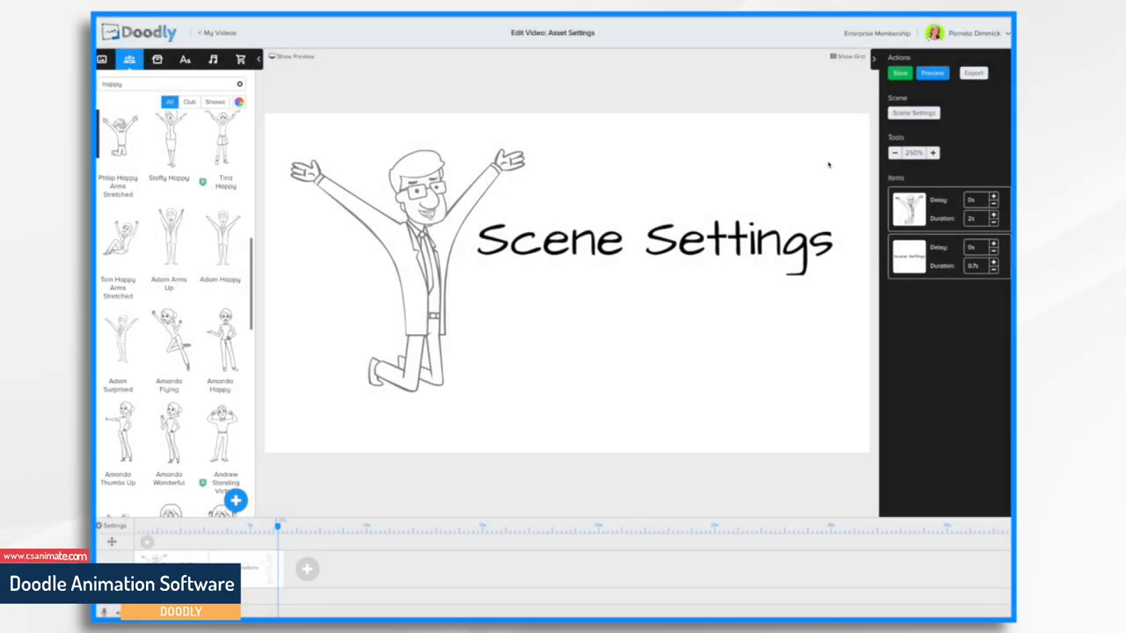
Step: Review the scene's extra time at the end and preview the transition into the Exit Animations scene
click(914, 113)
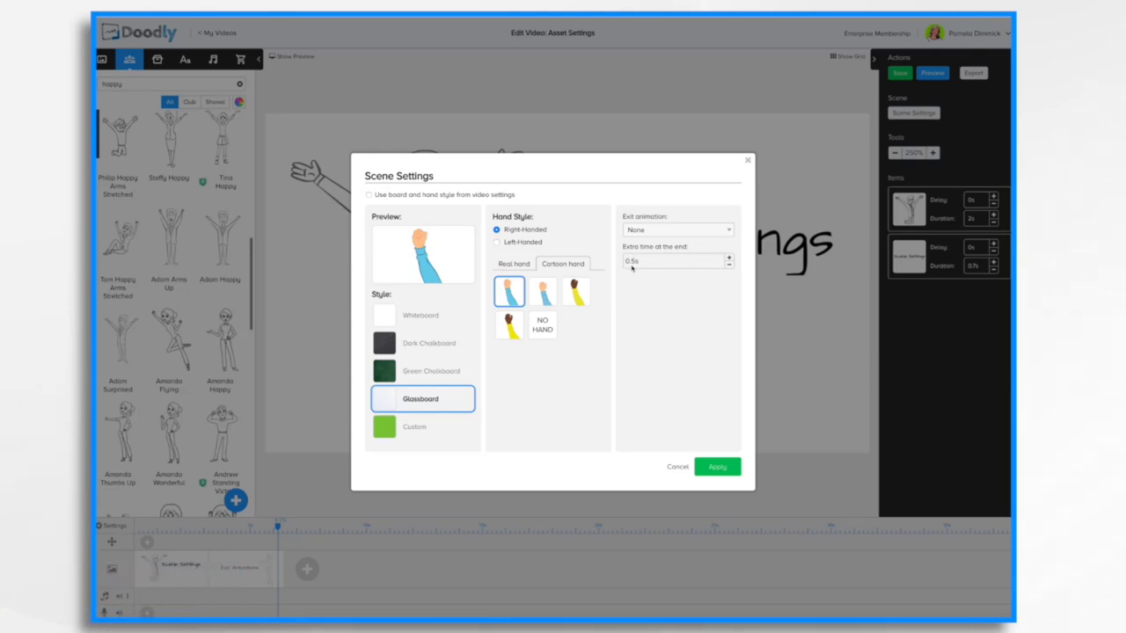
click(717, 465)
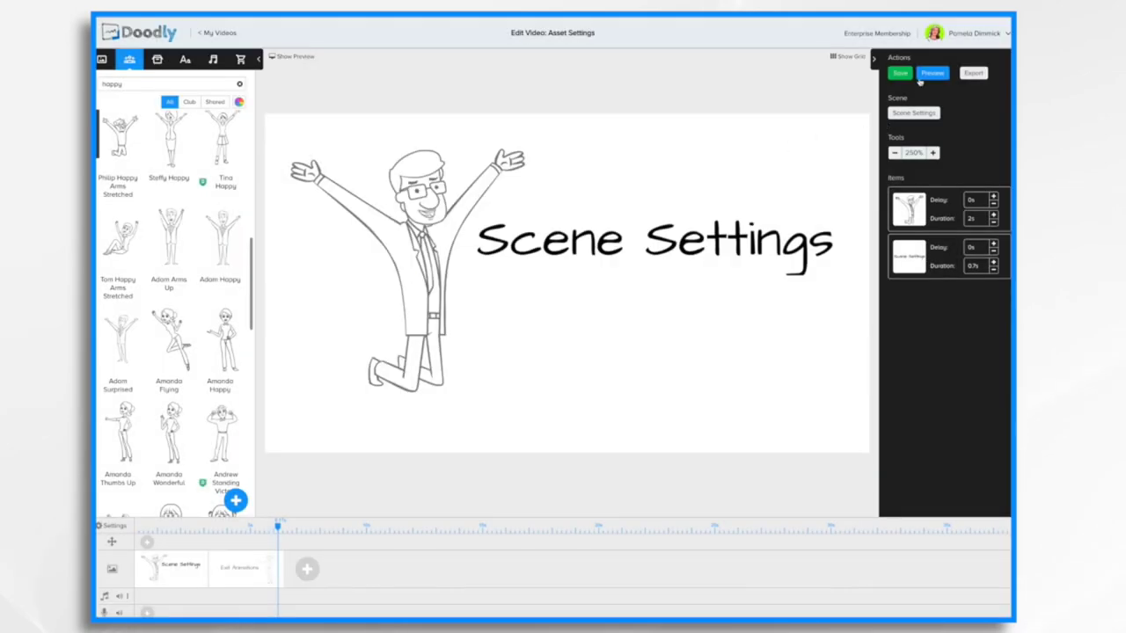
click(933, 74)
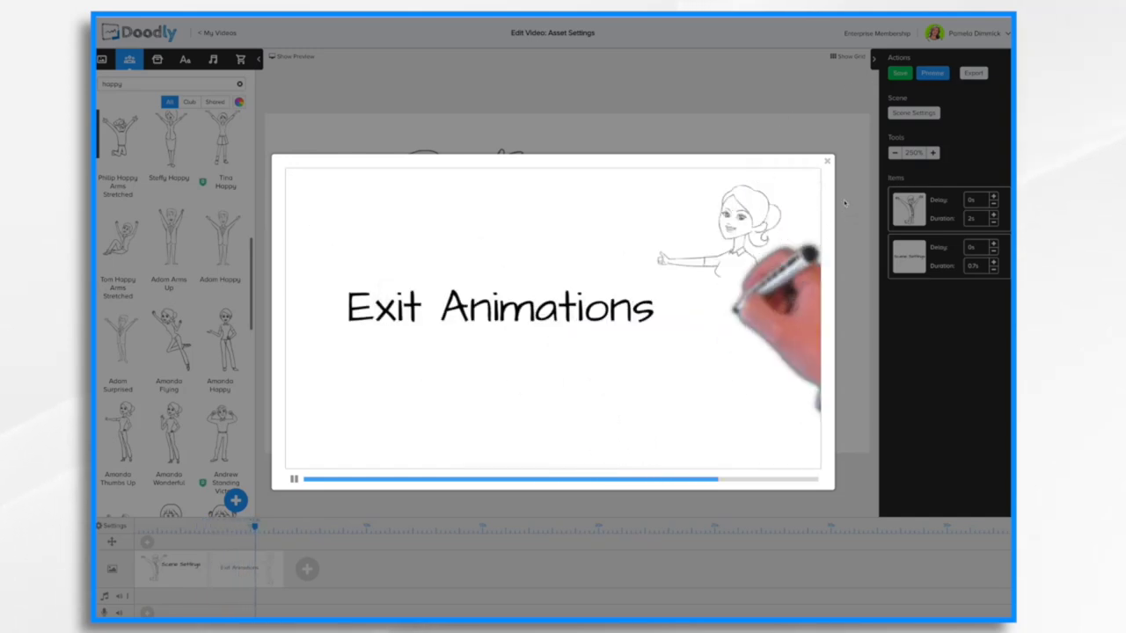
click(827, 162)
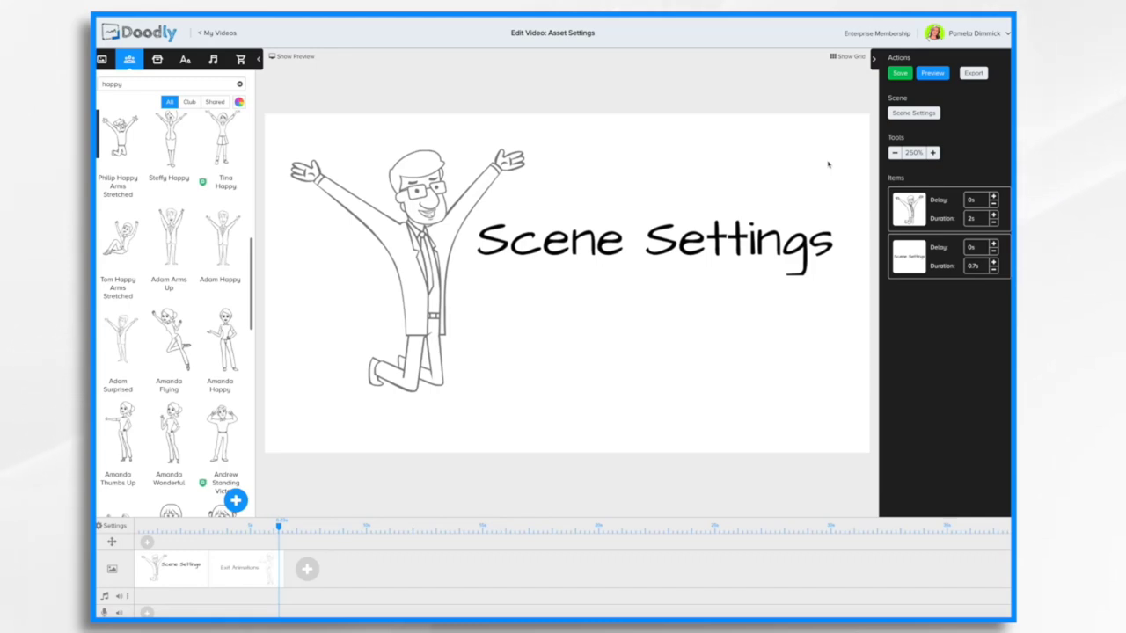
Step: Increase the Scene Settings scene's extra time at the end and preview the video
click(919, 113)
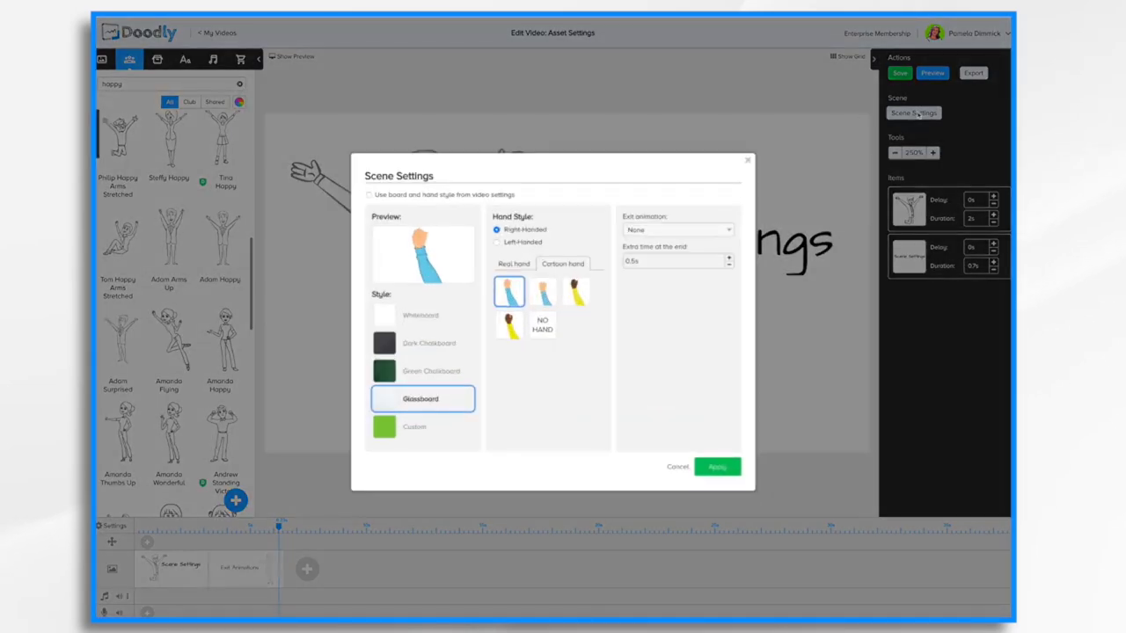
triple_click(660, 264)
key(BackSpace)
click(719, 468)
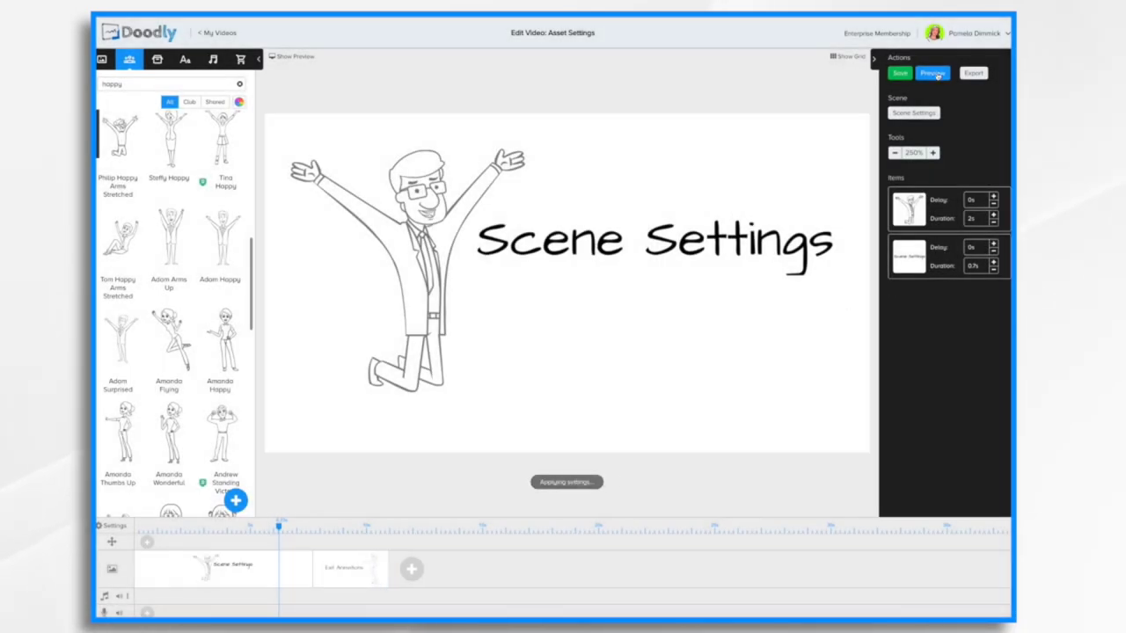
click(934, 73)
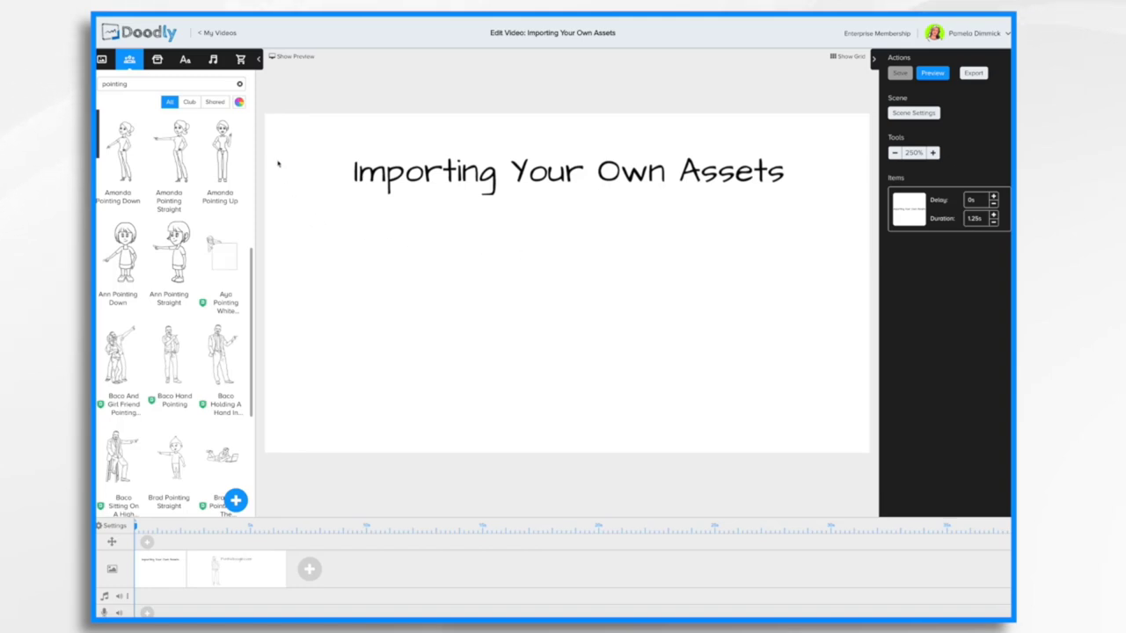
Step: Import car.png from the Desktop as a new prop titled "fast car"
click(160, 56)
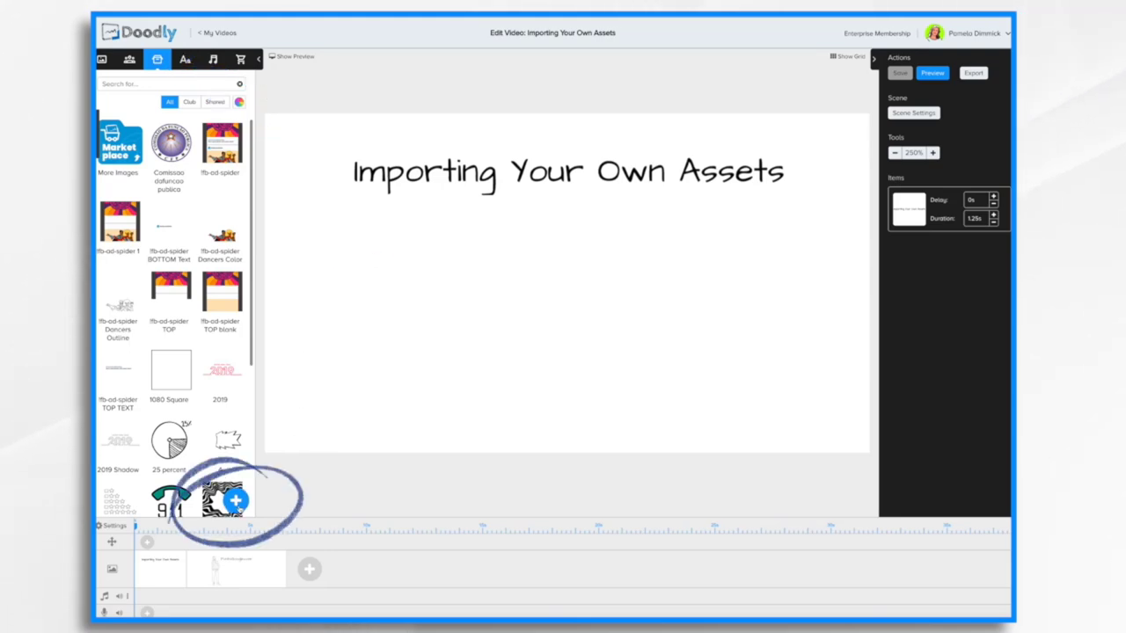
click(235, 500)
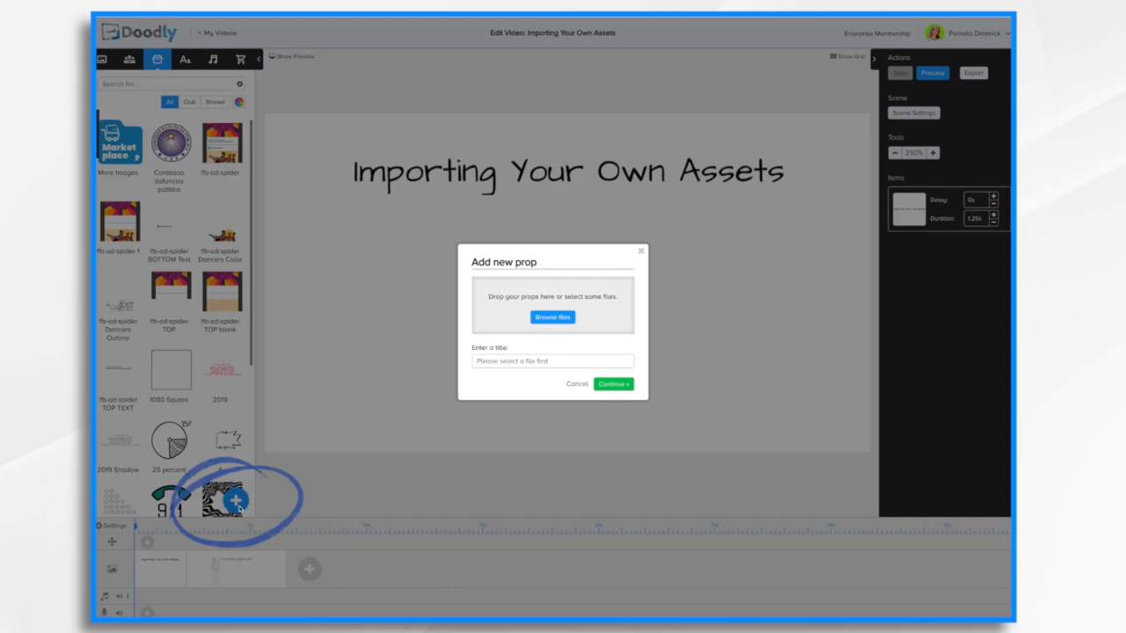
click(562, 320)
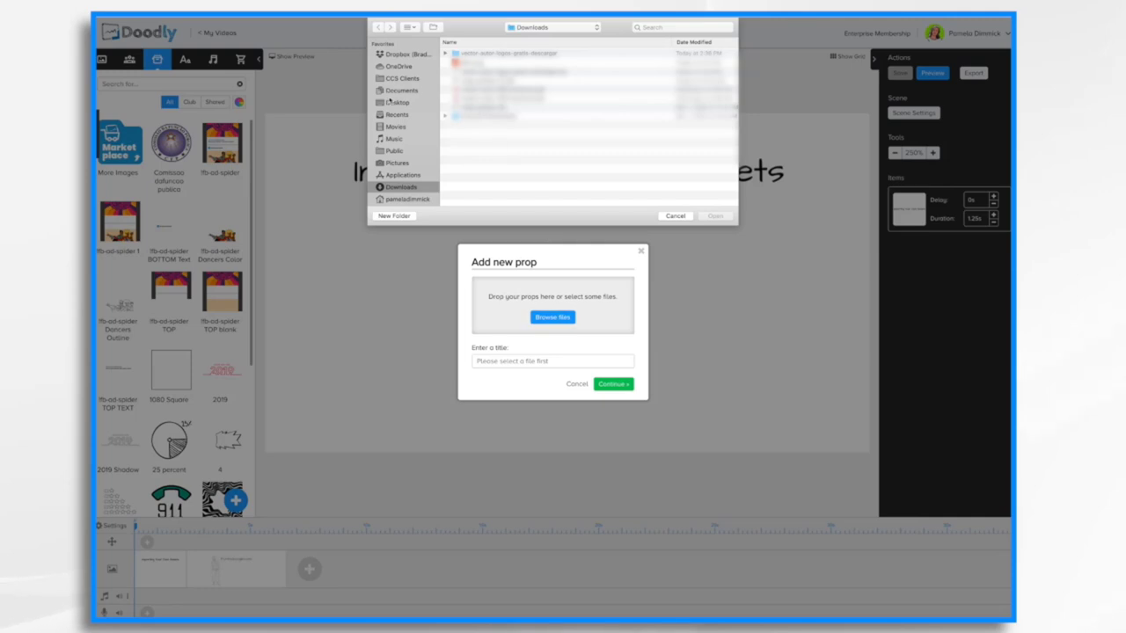
click(397, 103)
click(474, 54)
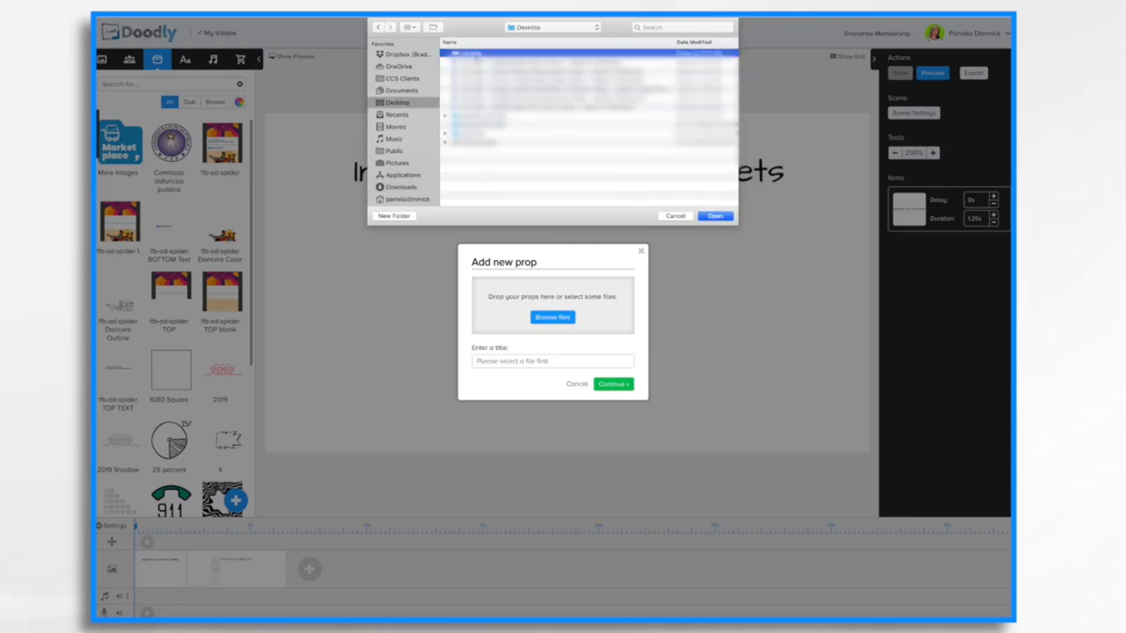
click(718, 216)
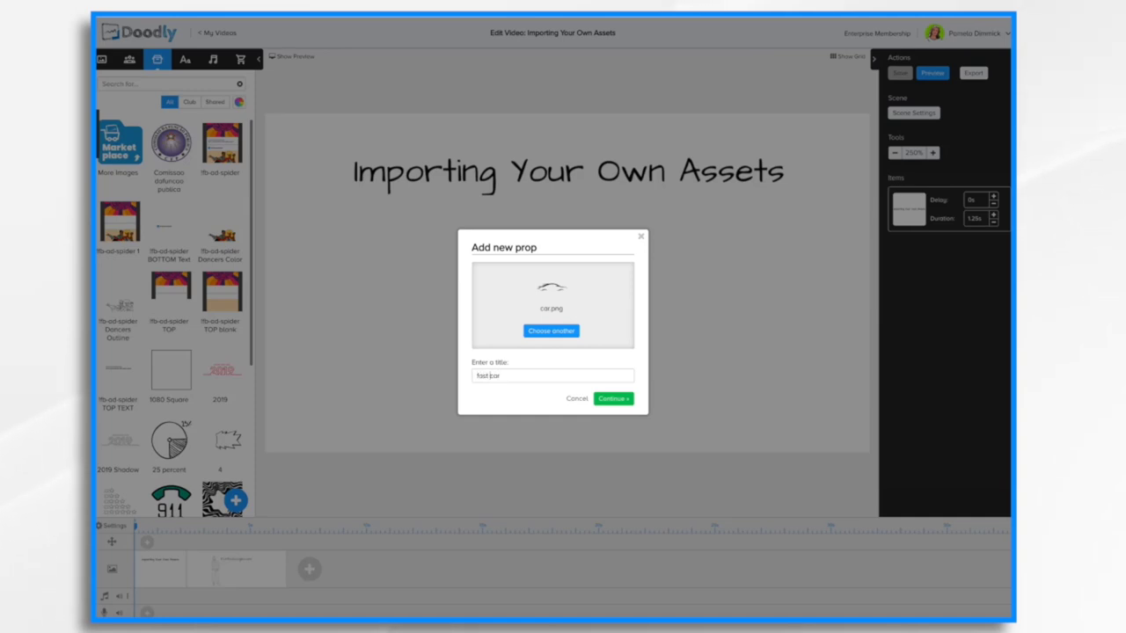
click(614, 399)
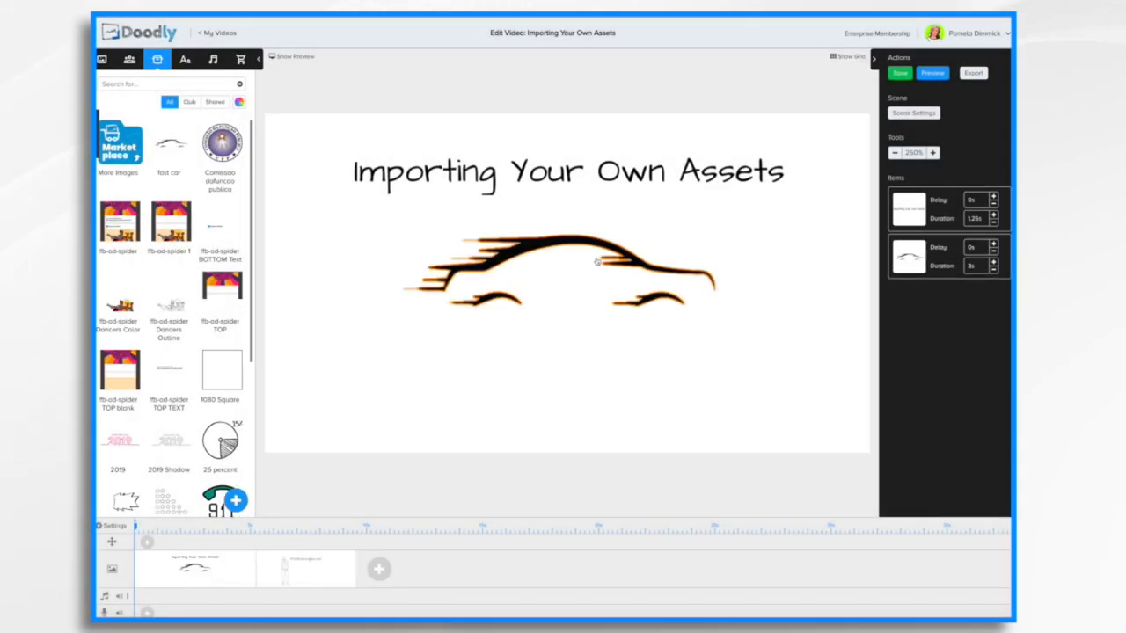
Step: Place the fast car prop below the Importing Your Own Assets title and preview the video
click(596, 260)
drag(596, 260, 579, 314)
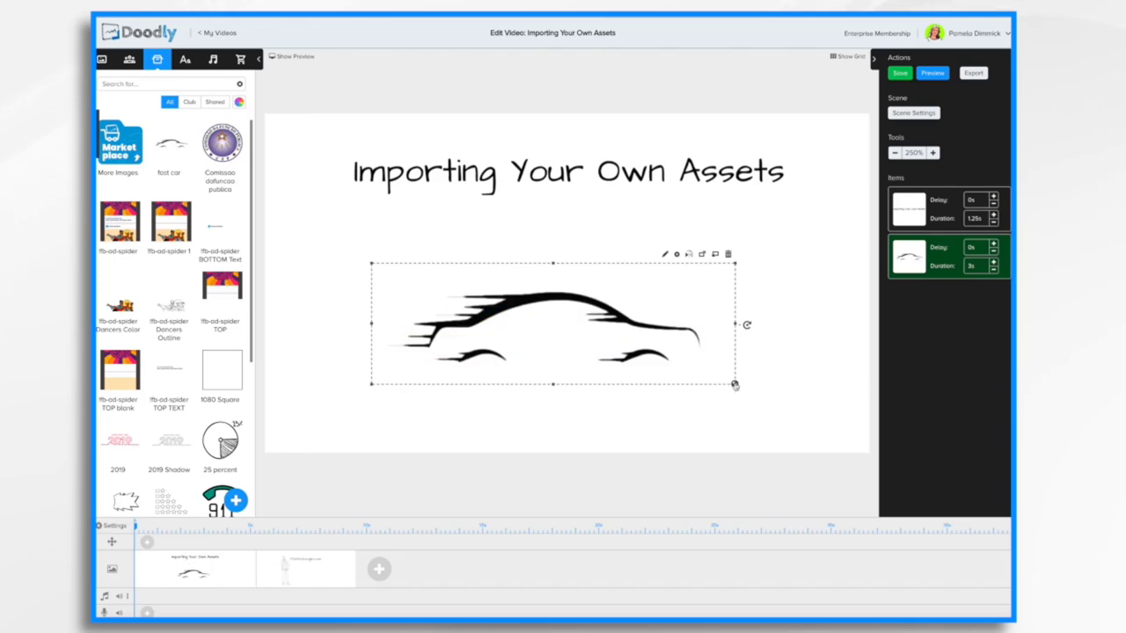
click(798, 342)
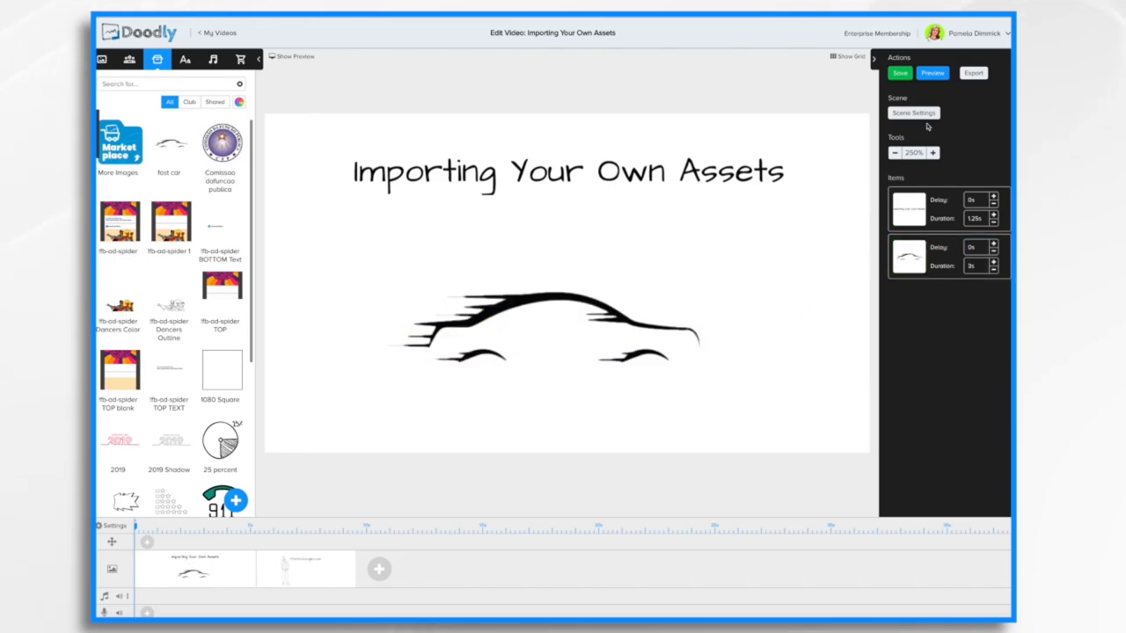
click(933, 74)
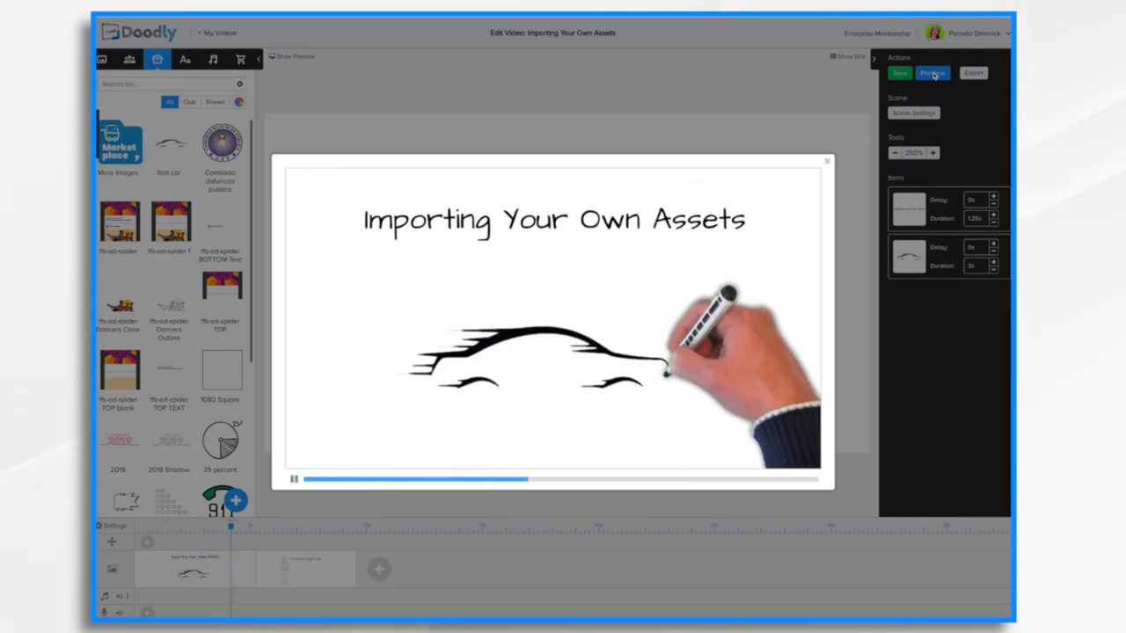
click(826, 163)
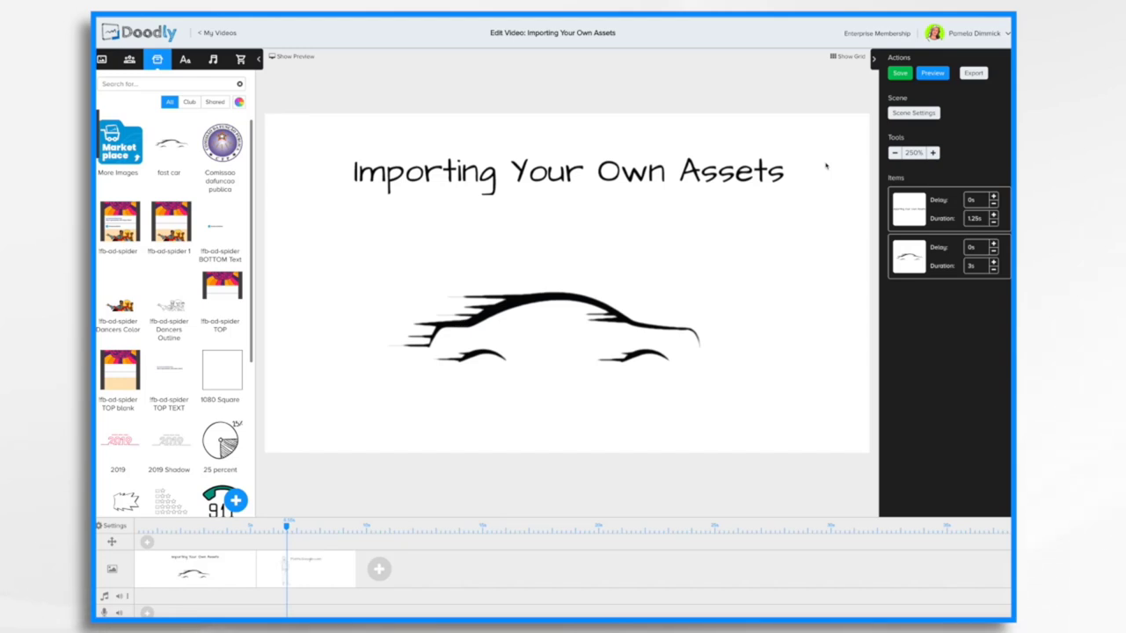
Step: Open the fast car for draw path editing and try the Black and Transparent backgrounds before returning to White
click(556, 294)
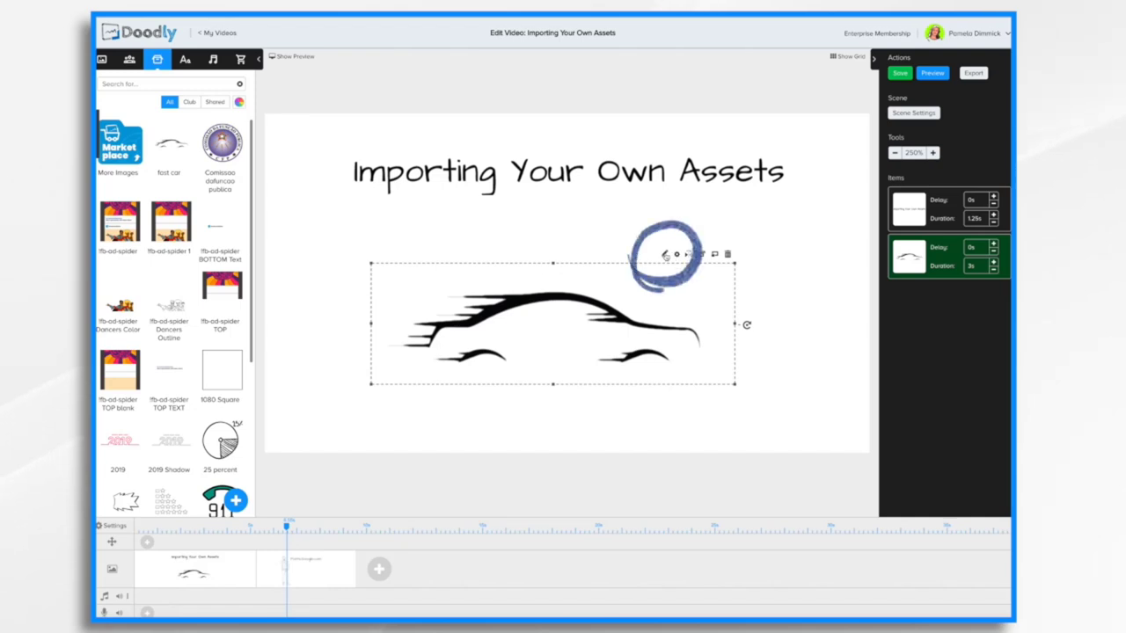
click(666, 254)
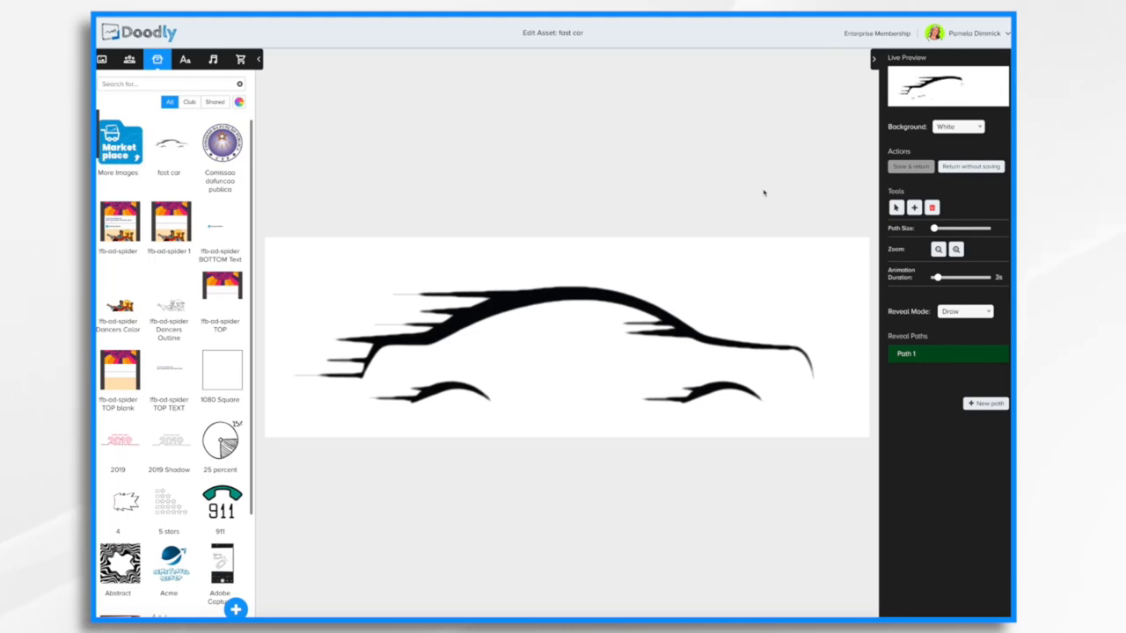
click(981, 129)
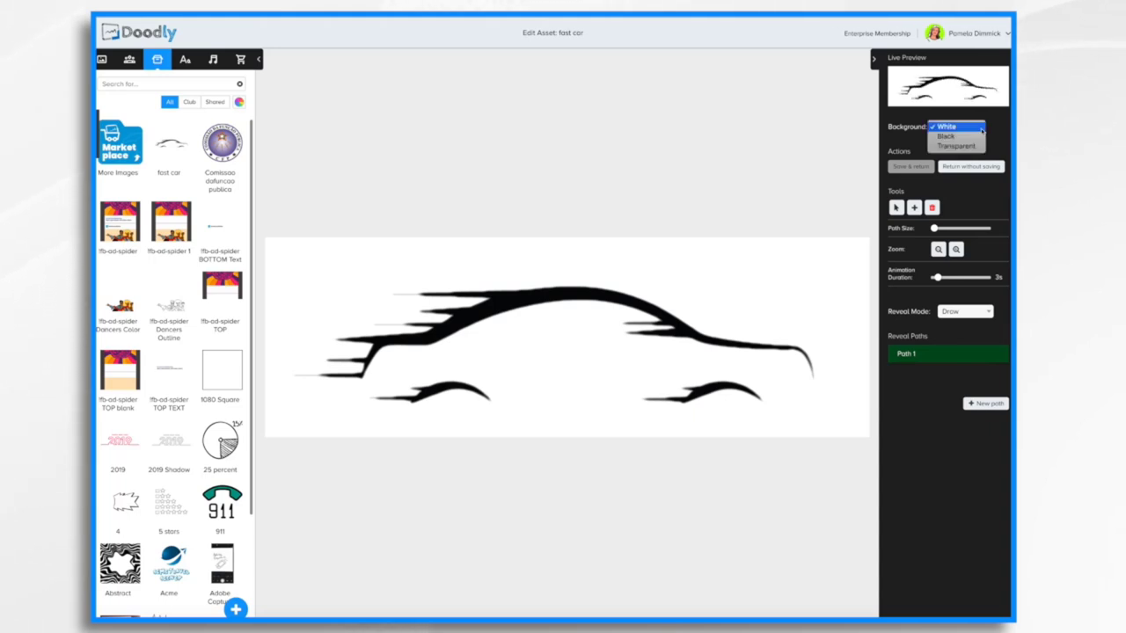
click(958, 137)
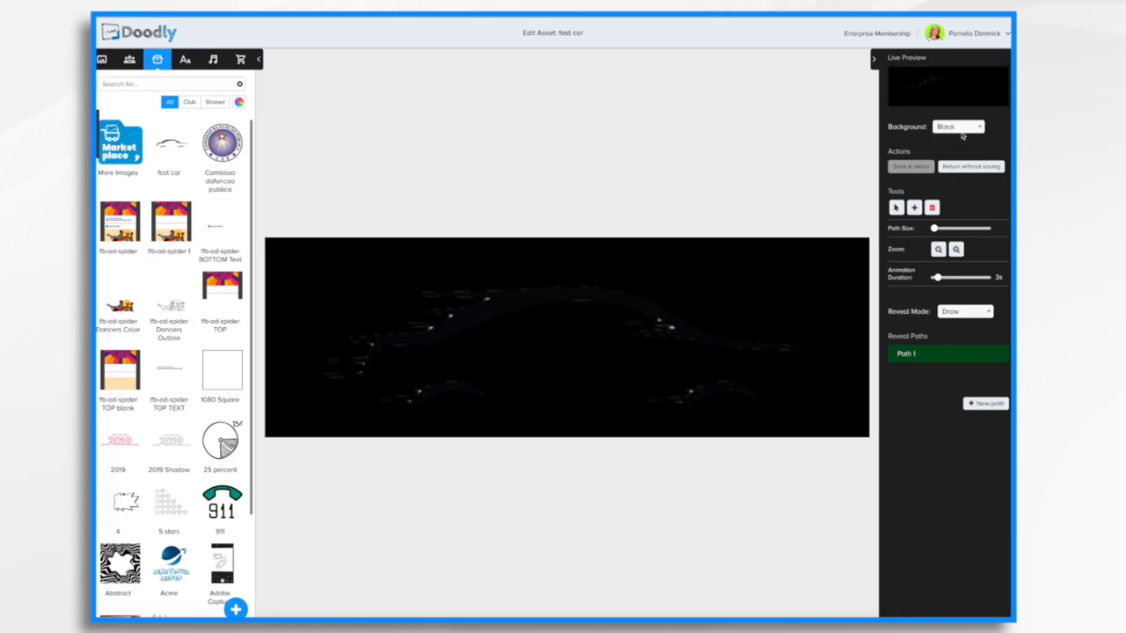
click(975, 128)
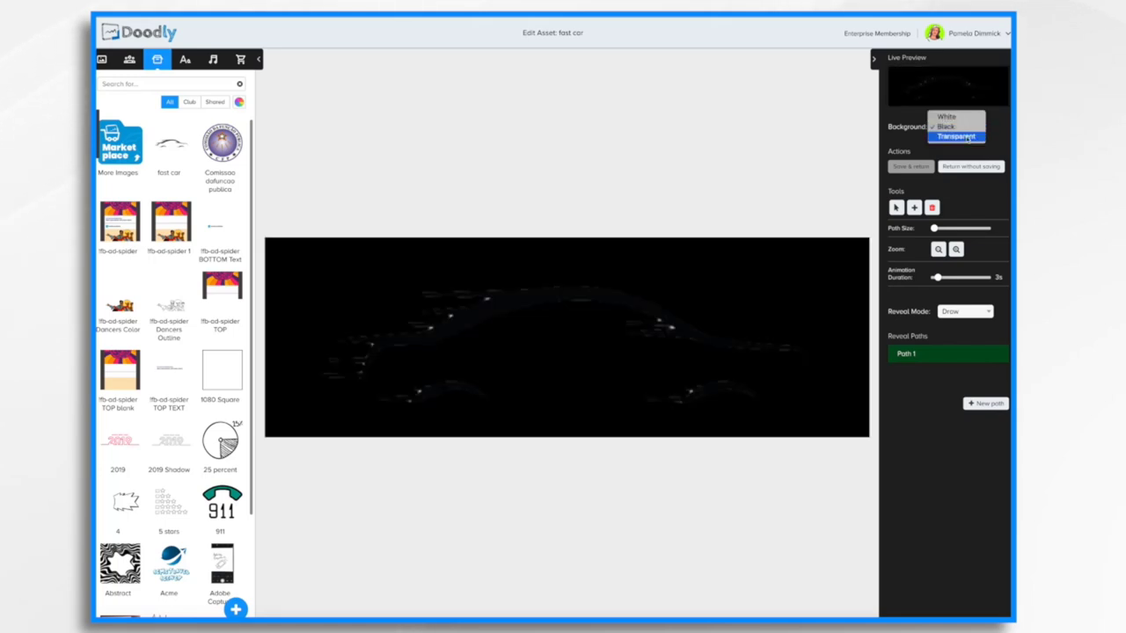
click(968, 137)
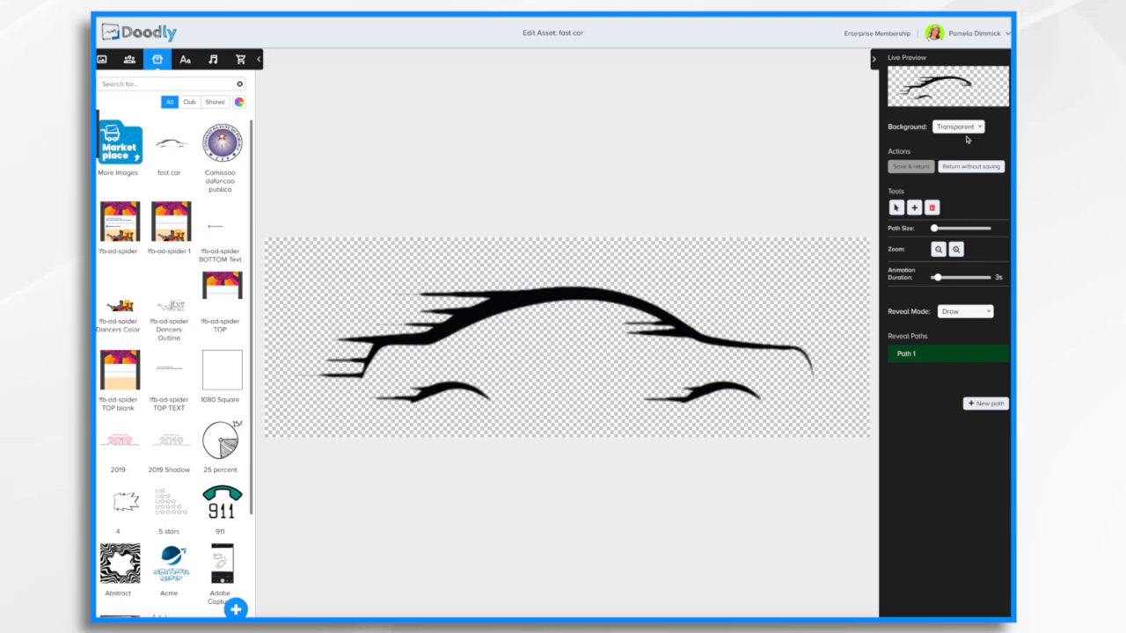
click(963, 128)
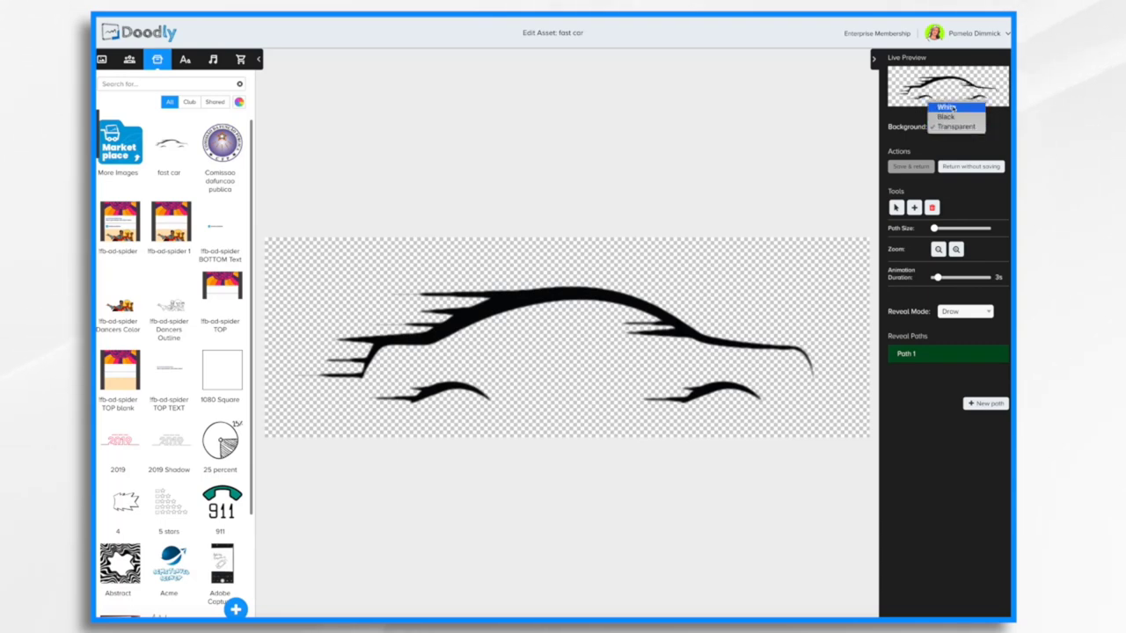
click(947, 107)
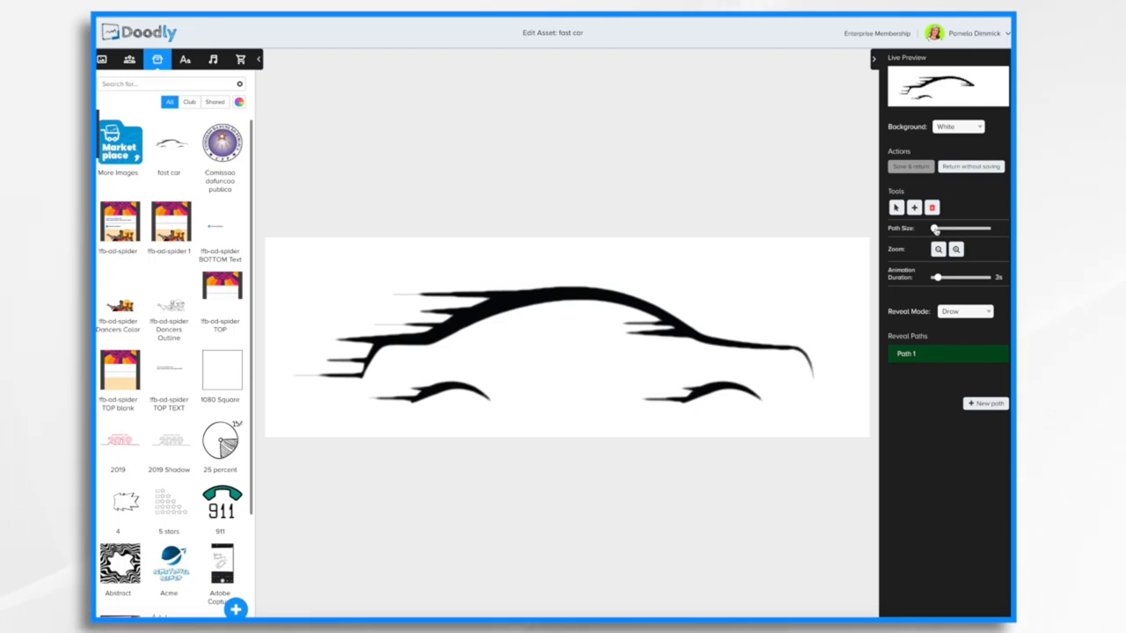
Step: Try out the asset editor's path size and zoom controls and view the available reveal modes
mouse_move(934, 228)
mouse_down()
mouse_move(950, 231)
mouse_move(925, 232)
mouse_up()
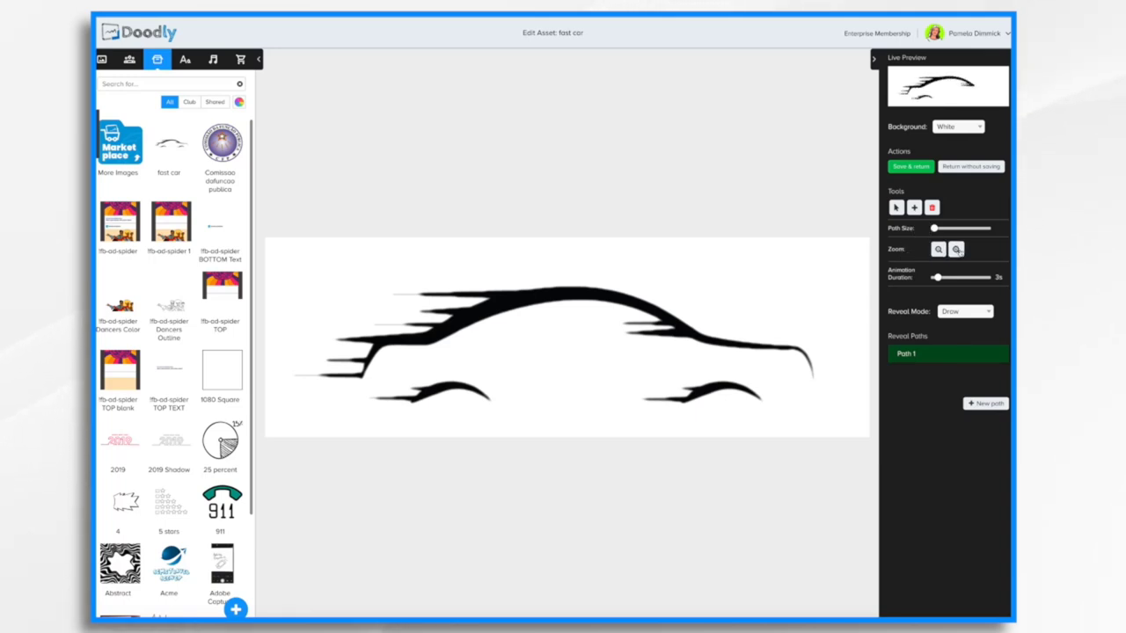
click(957, 250)
click(957, 250)
click(937, 250)
click(938, 250)
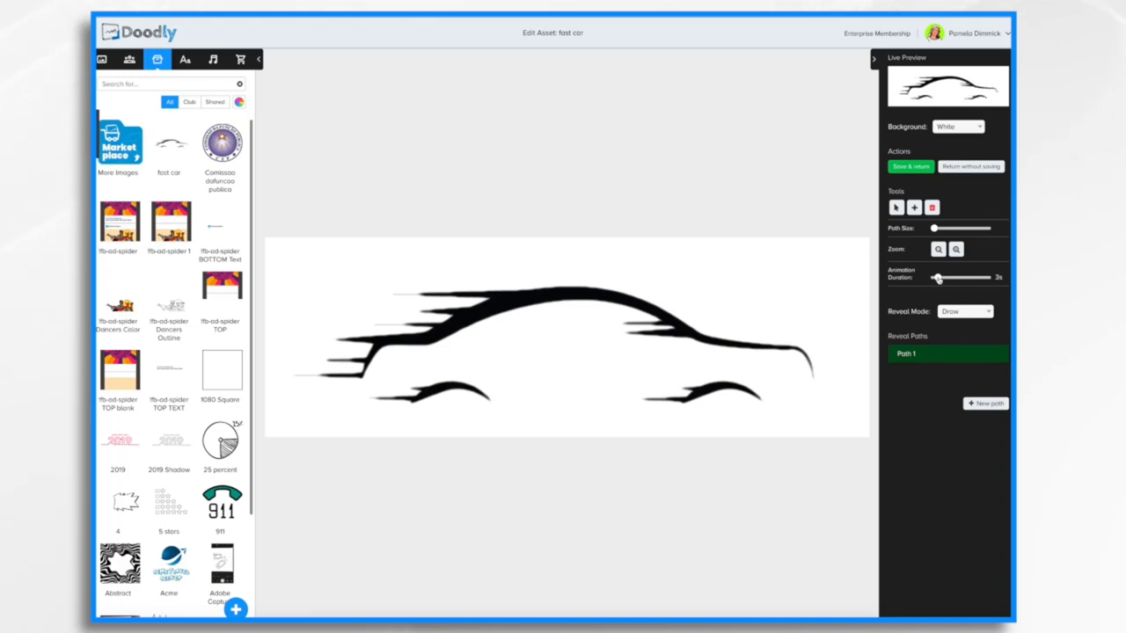
click(983, 313)
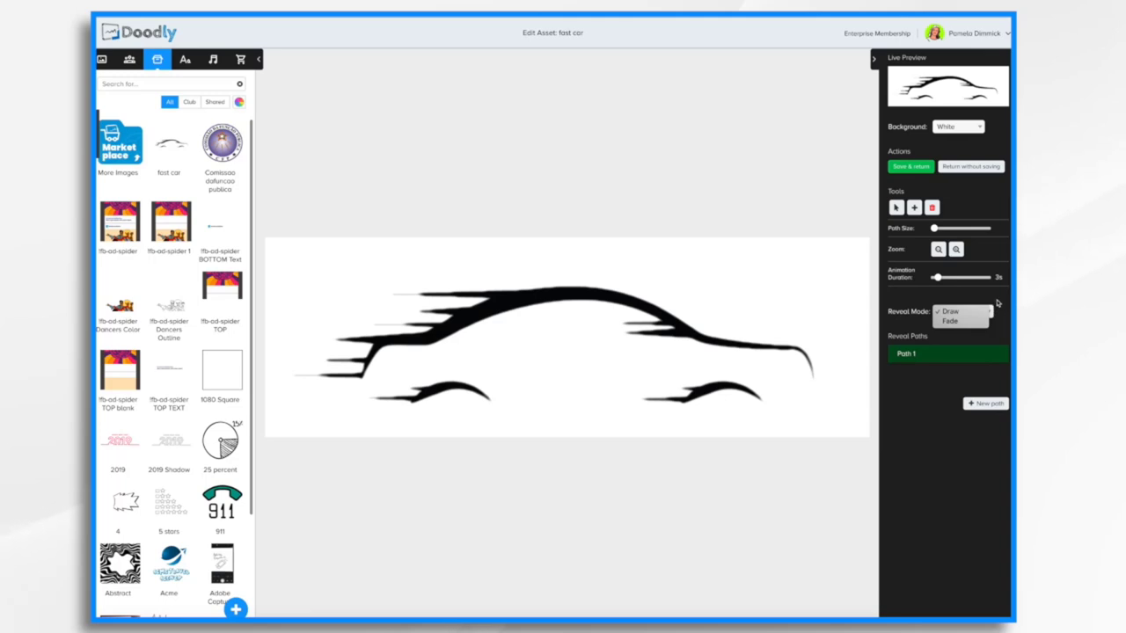
click(998, 304)
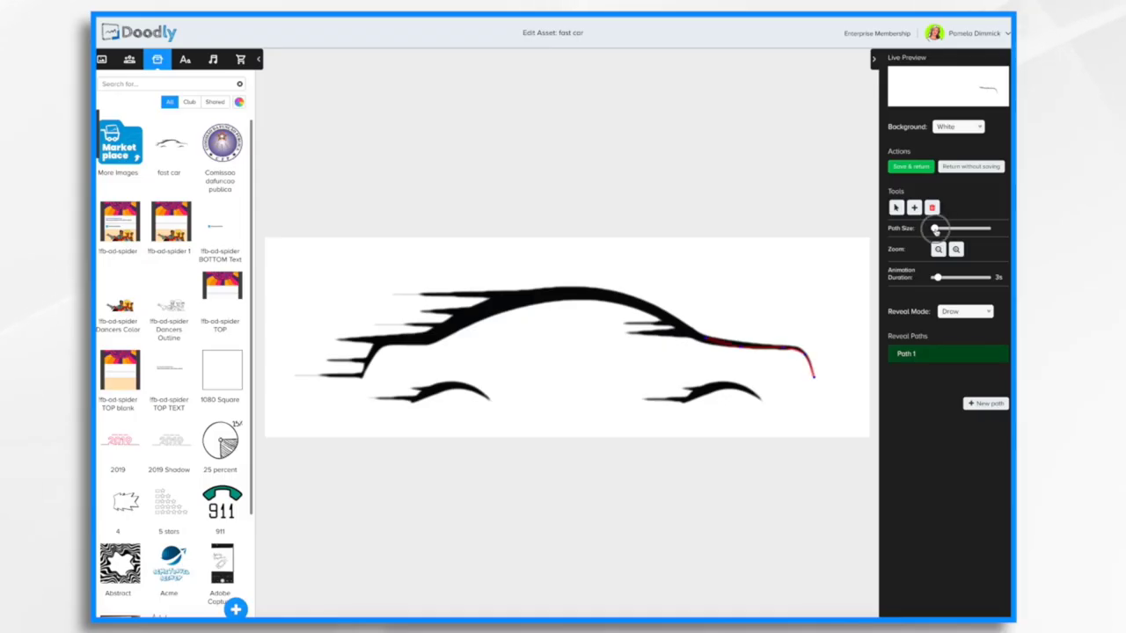
Step: Keep a thin path size and adjust Path 1's points along the car's hood and windshield base
drag(935, 228, 941, 230)
drag(935, 231, 935, 230)
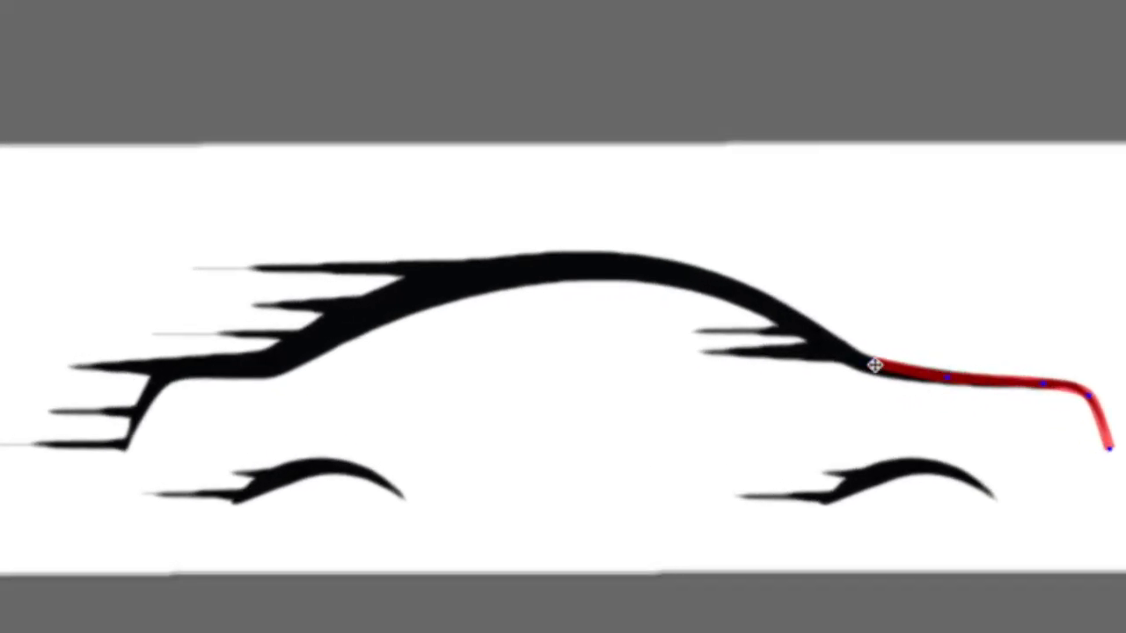
drag(875, 365, 863, 357)
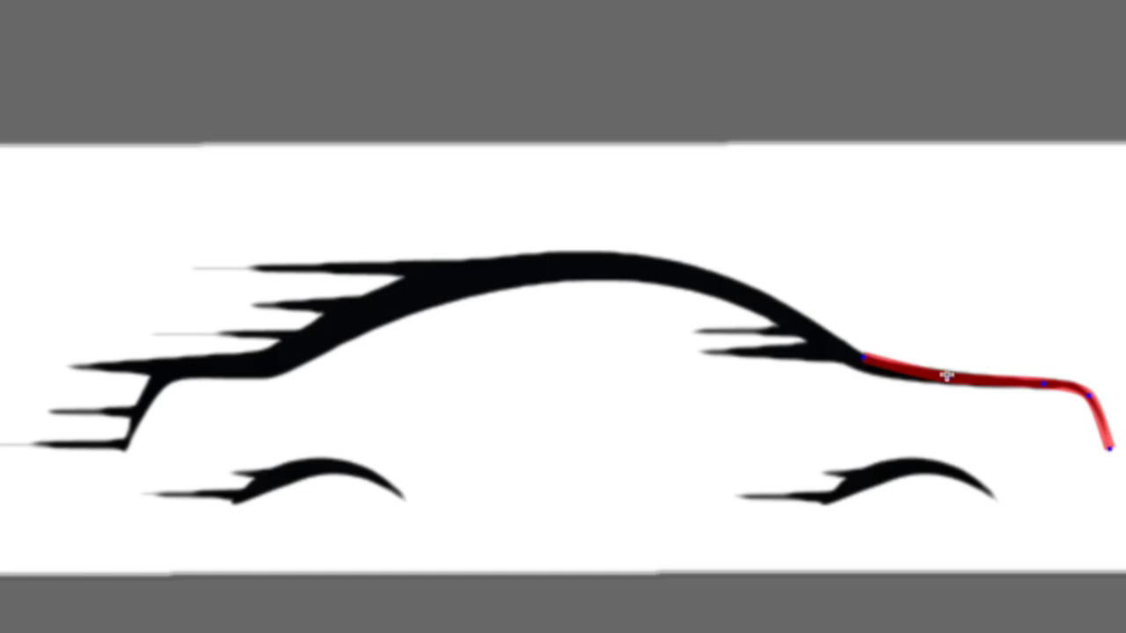
drag(947, 377, 946, 376)
Step: Extend Path 1 up the windshield, over the roof and along the top speed line, and slightly widen the path
click(835, 340)
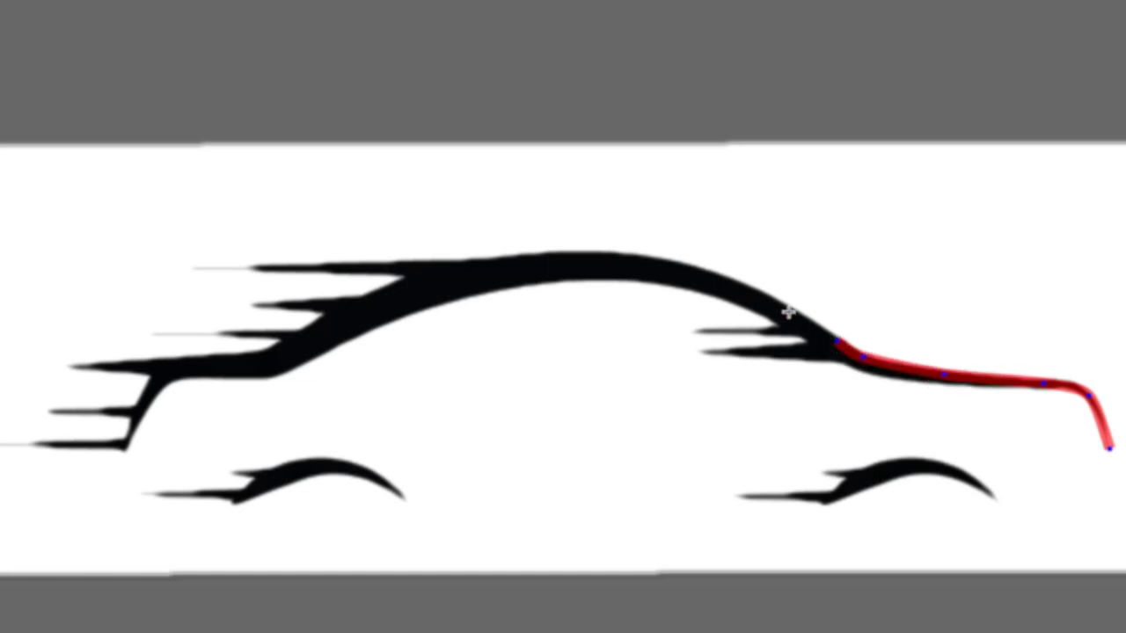
click(775, 300)
click(711, 274)
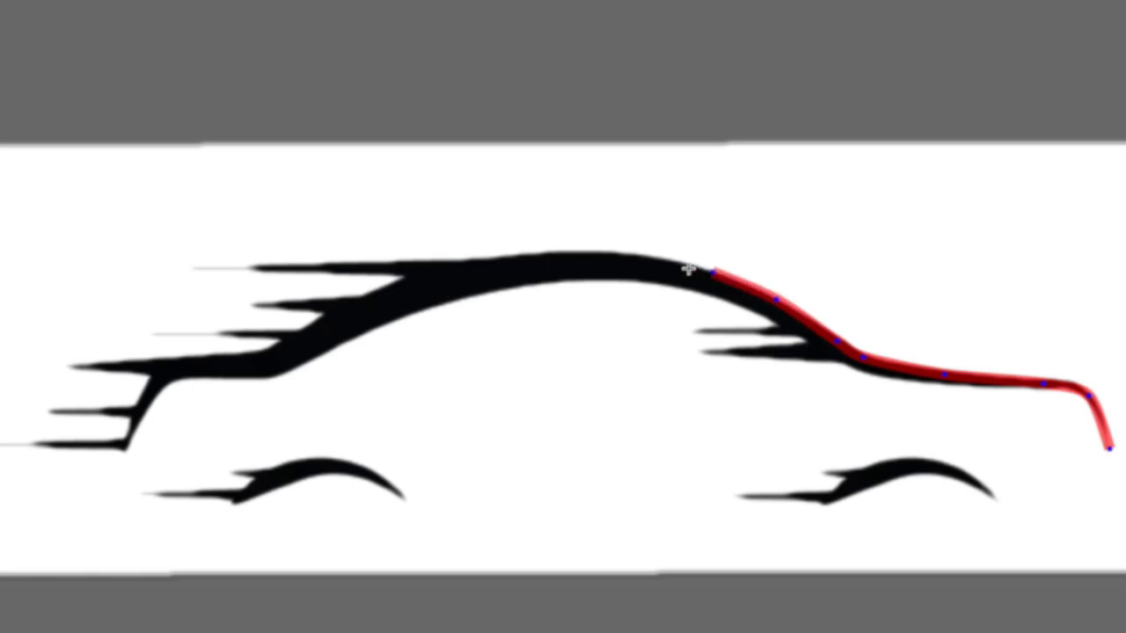
click(644, 260)
click(569, 256)
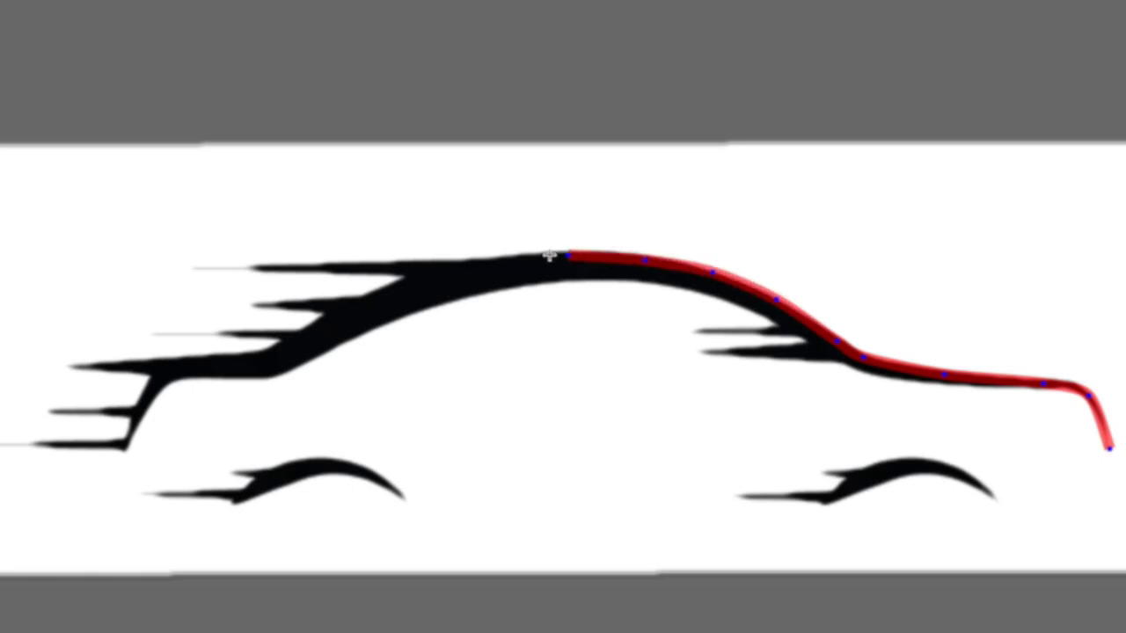
click(475, 261)
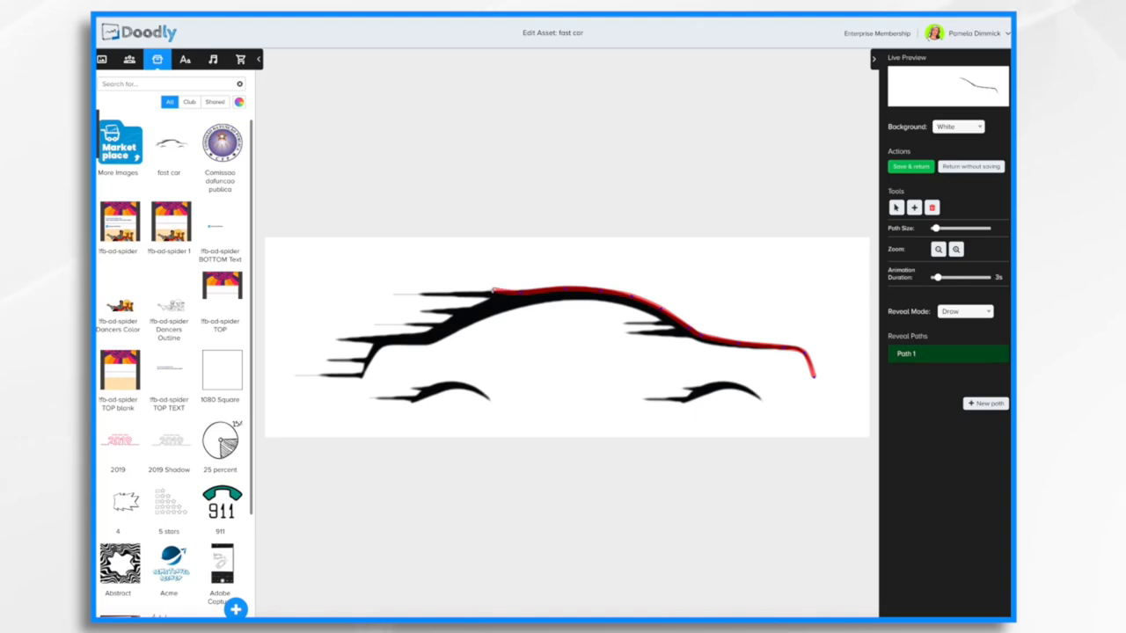
click(392, 294)
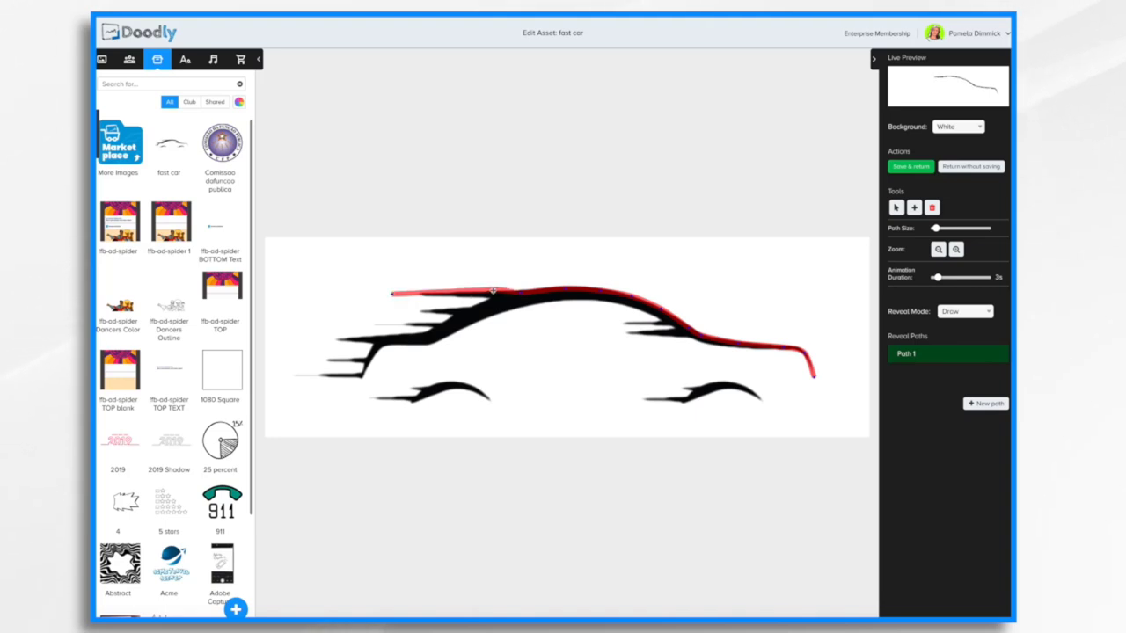
click(517, 293)
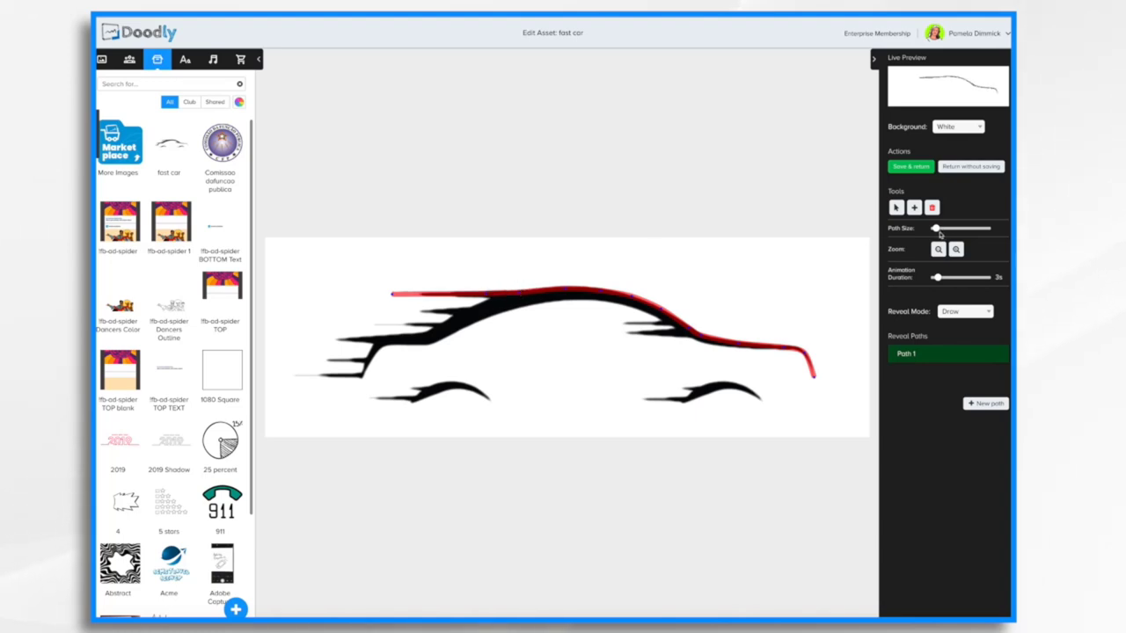
drag(936, 229, 937, 229)
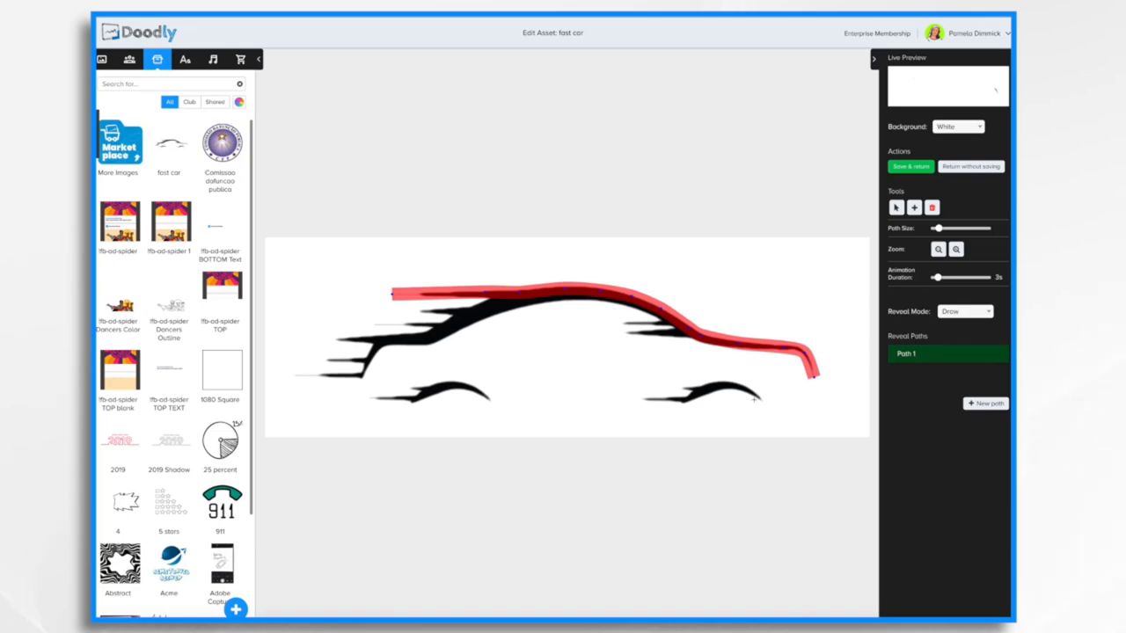
Step: Add Path 2 over the two short speed lines behind the hood, along the lower roof and down to the rear bumper
click(987, 404)
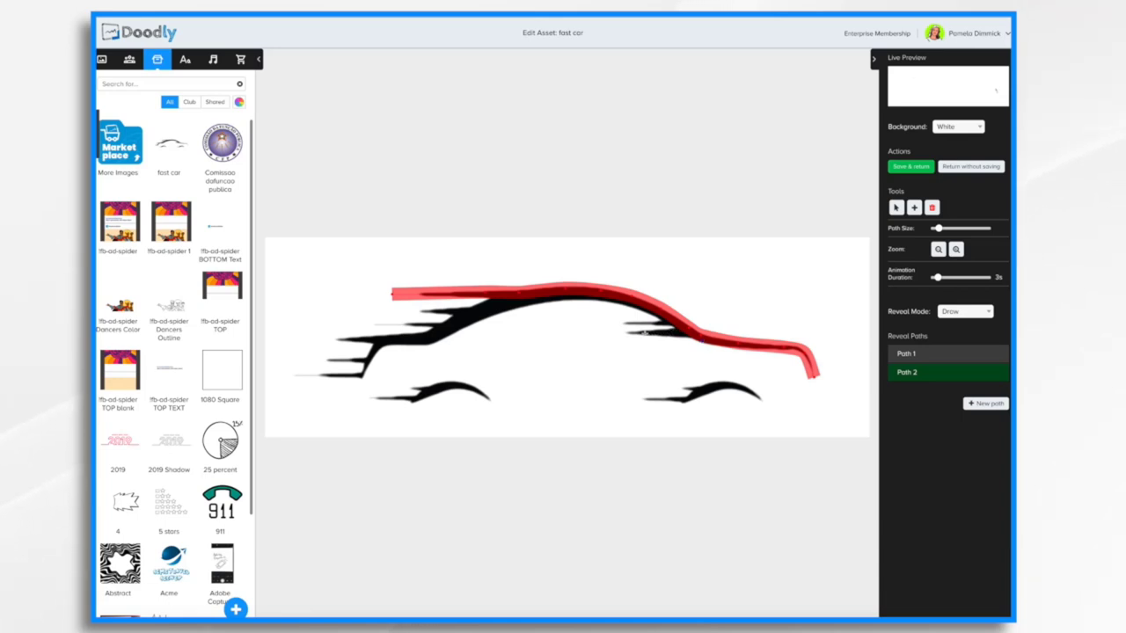
mouse_move(621, 331)
mouse_down()
mouse_move(702, 343)
mouse_move(687, 331)
mouse_move(605, 324)
mouse_move(574, 302)
mouse_move(488, 301)
mouse_move(429, 337)
mouse_move(386, 338)
mouse_move(361, 374)
mouse_move(369, 355)
mouse_up()
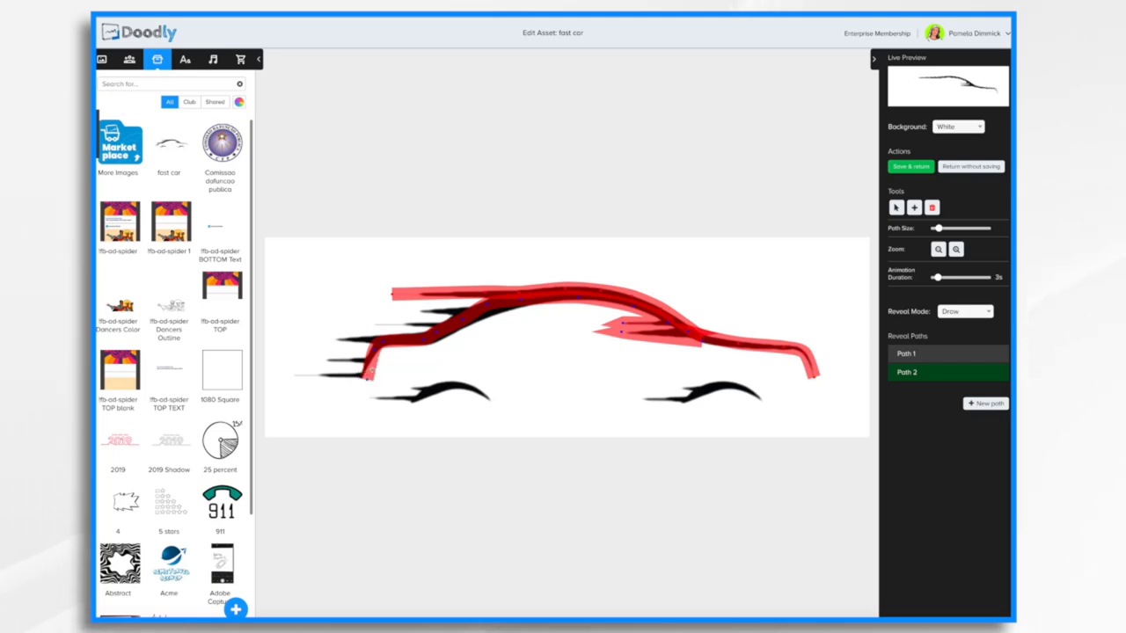
click(464, 320)
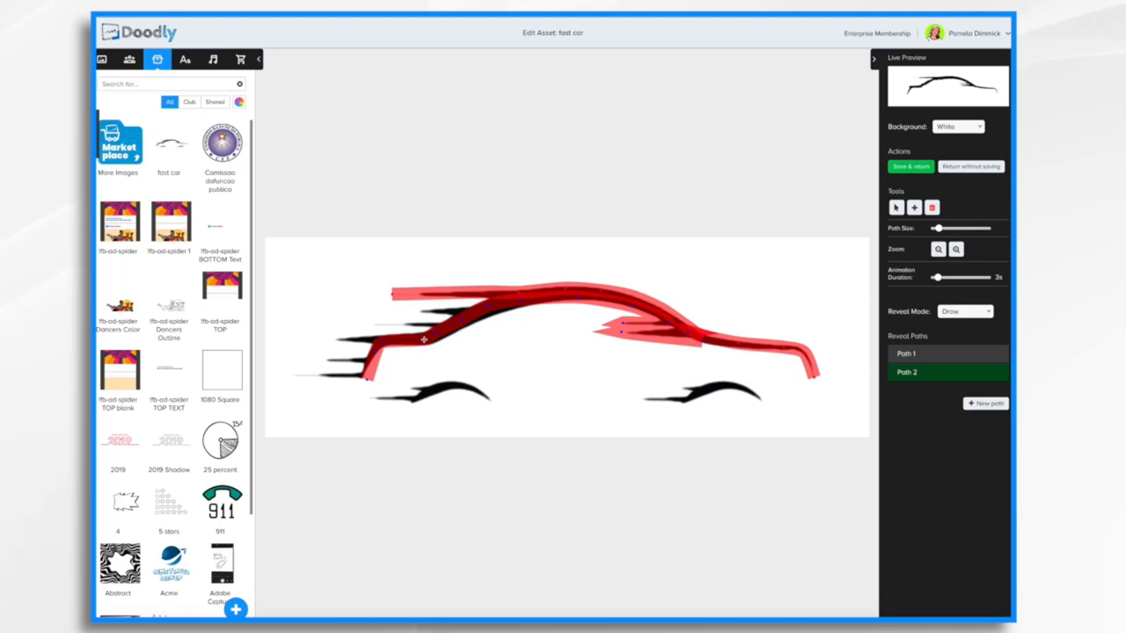
Step: Add Path 3 along the lower edge of the rear roof and Path 4 zigzagging across the remaining rear speed lines
click(988, 404)
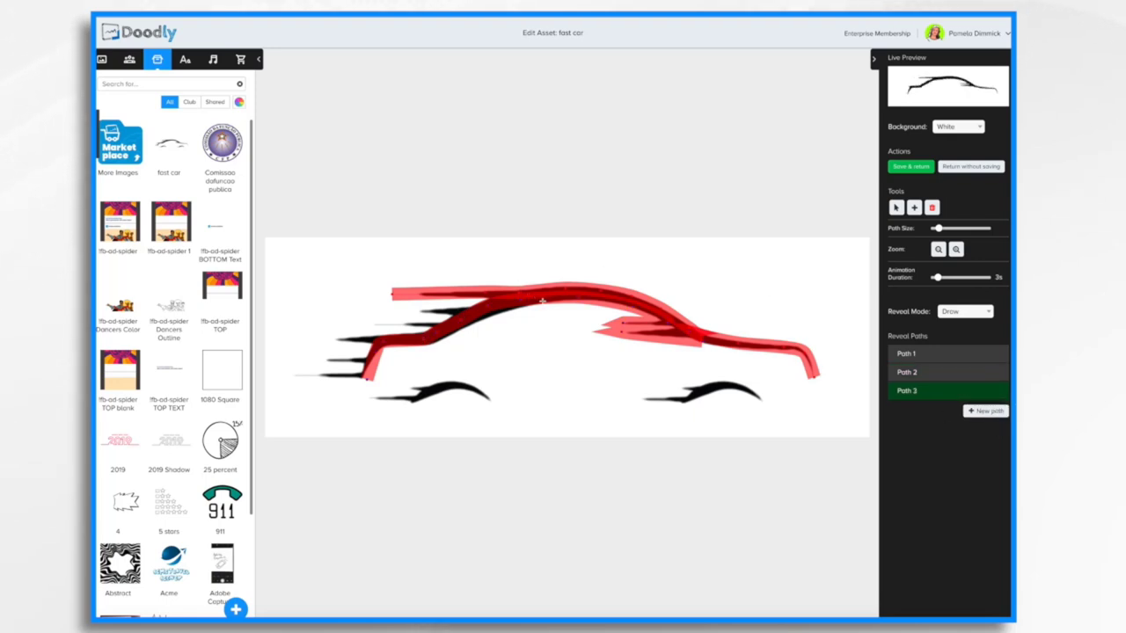
mouse_move(489, 317)
mouse_down()
mouse_move(543, 301)
mouse_move(428, 347)
mouse_up()
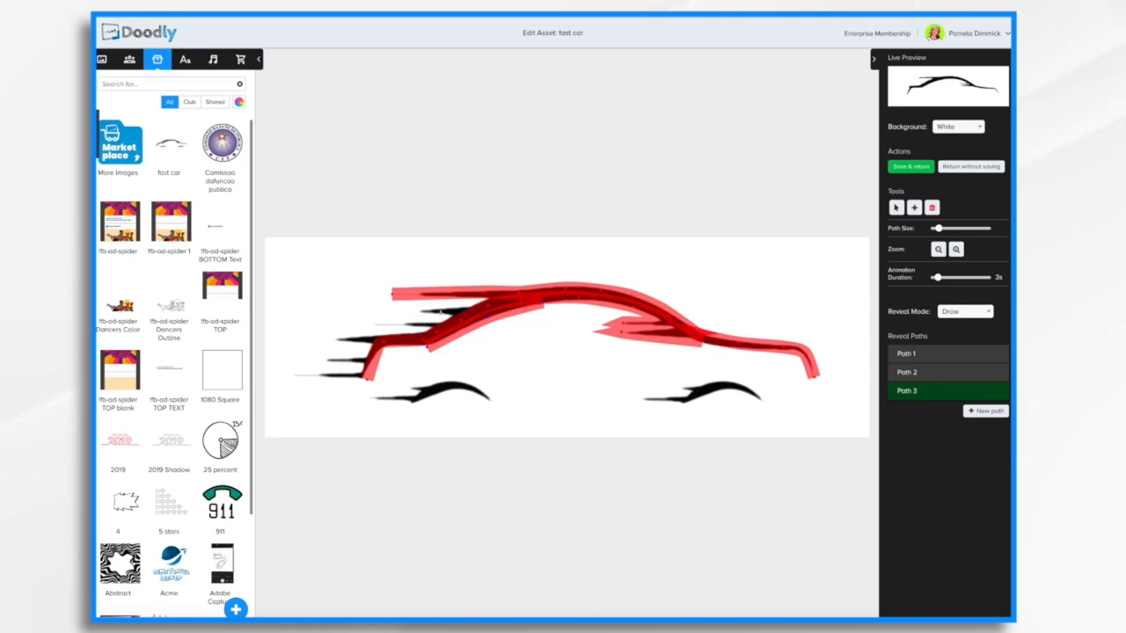
click(987, 411)
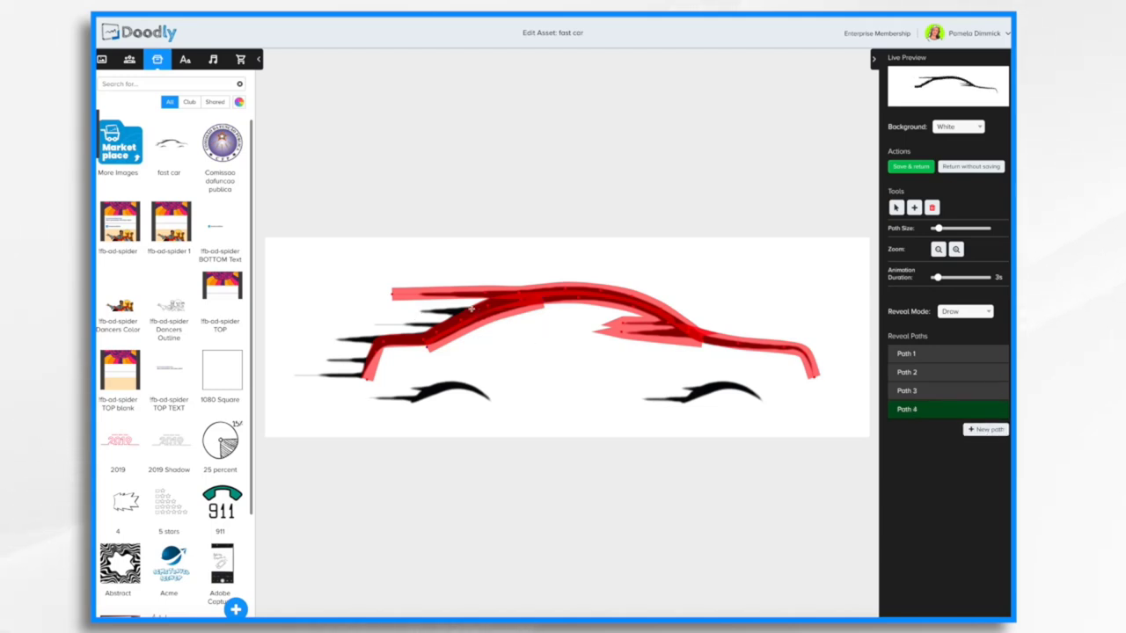
mouse_move(407, 309)
mouse_down()
mouse_move(472, 308)
mouse_move(370, 326)
mouse_move(431, 334)
mouse_move(332, 340)
mouse_move(370, 358)
mouse_move(324, 358)
mouse_move(362, 373)
mouse_up()
drag(288, 376, 366, 364)
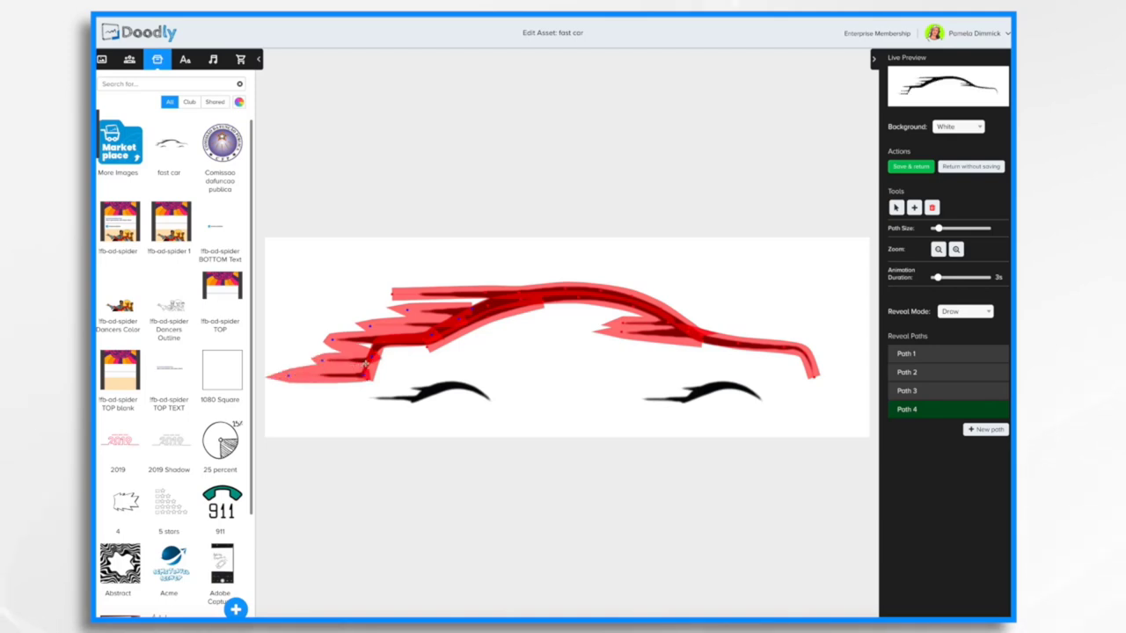
Step: Add Path 5 along the front wheel arch and increase its path size to cover the whole shape
click(985, 429)
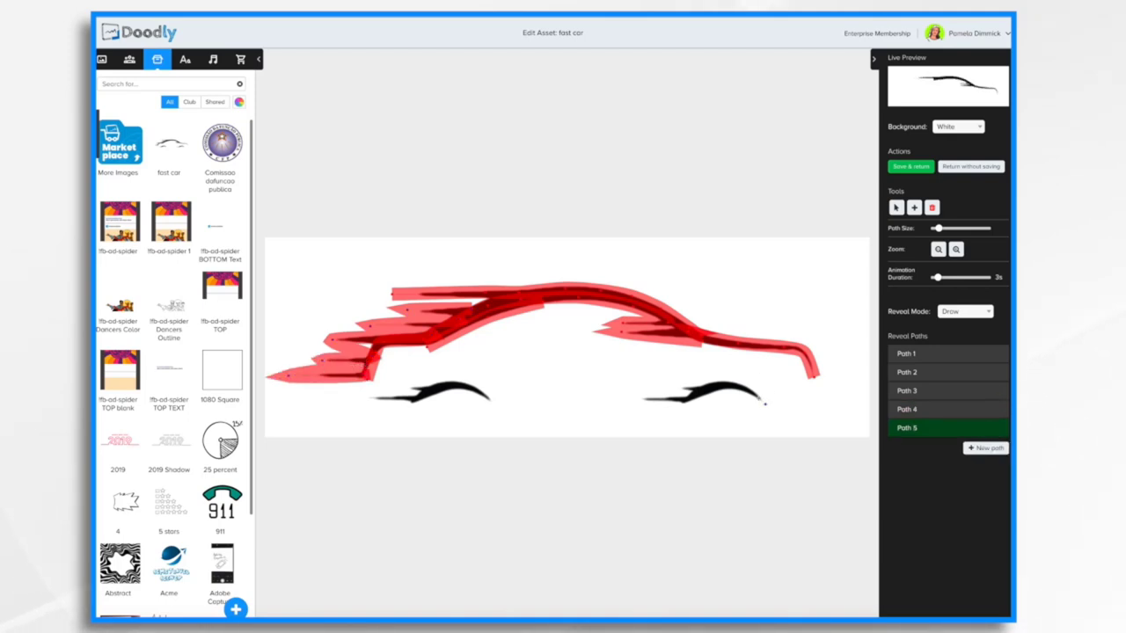
mouse_move(765, 402)
mouse_down()
mouse_move(723, 384)
mouse_move(642, 400)
mouse_up()
drag(939, 229, 946, 228)
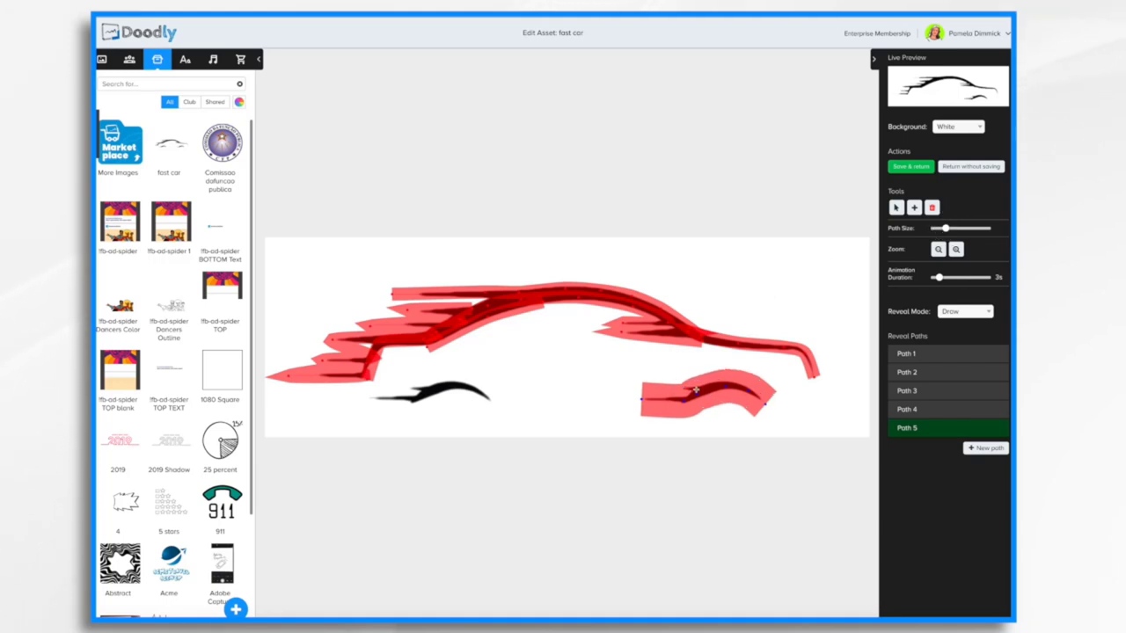
Step: Add Path 6 along the rear wheel arch, from its front tip back past its speed line
click(985, 447)
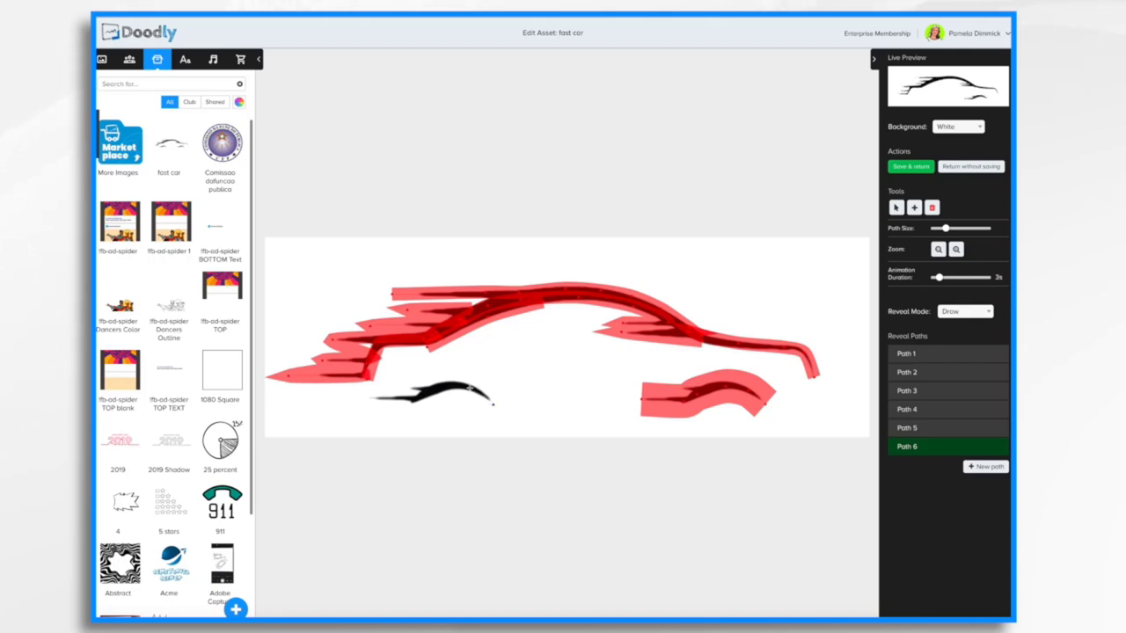
click(469, 387)
click(438, 388)
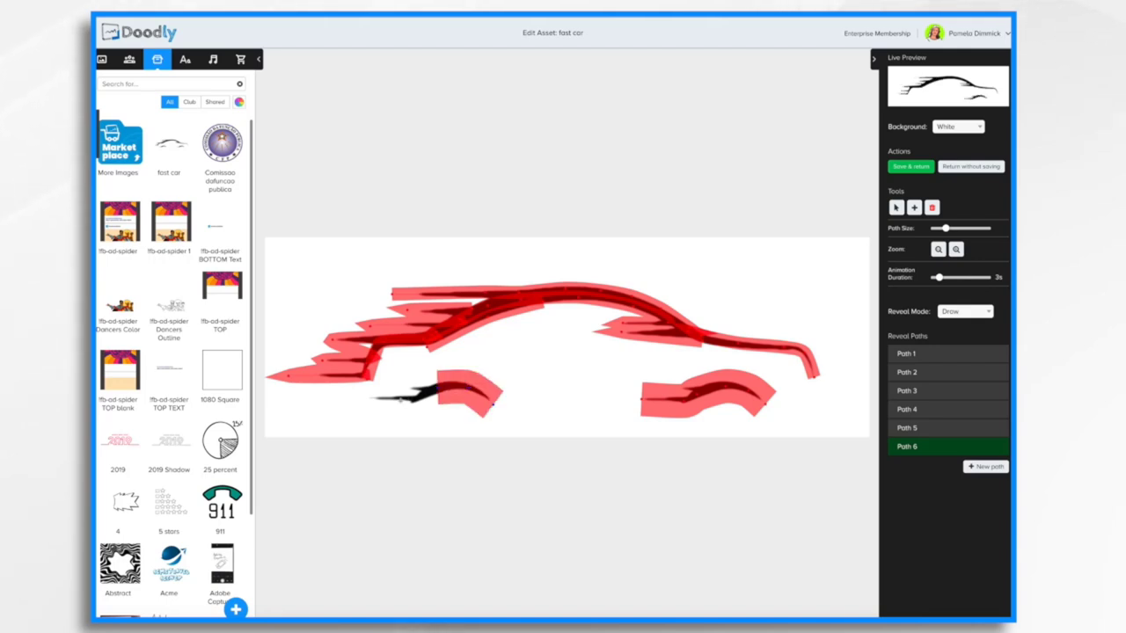
click(402, 402)
click(359, 398)
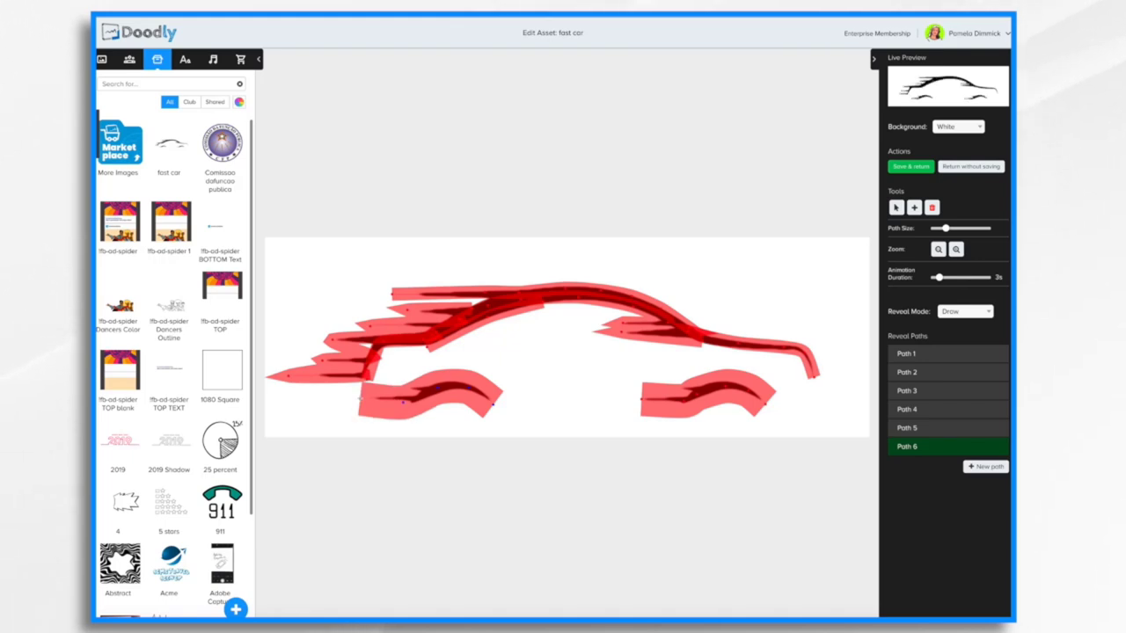
Step: Save the fast car's paths, return to the video and preview the drawing animation
click(911, 167)
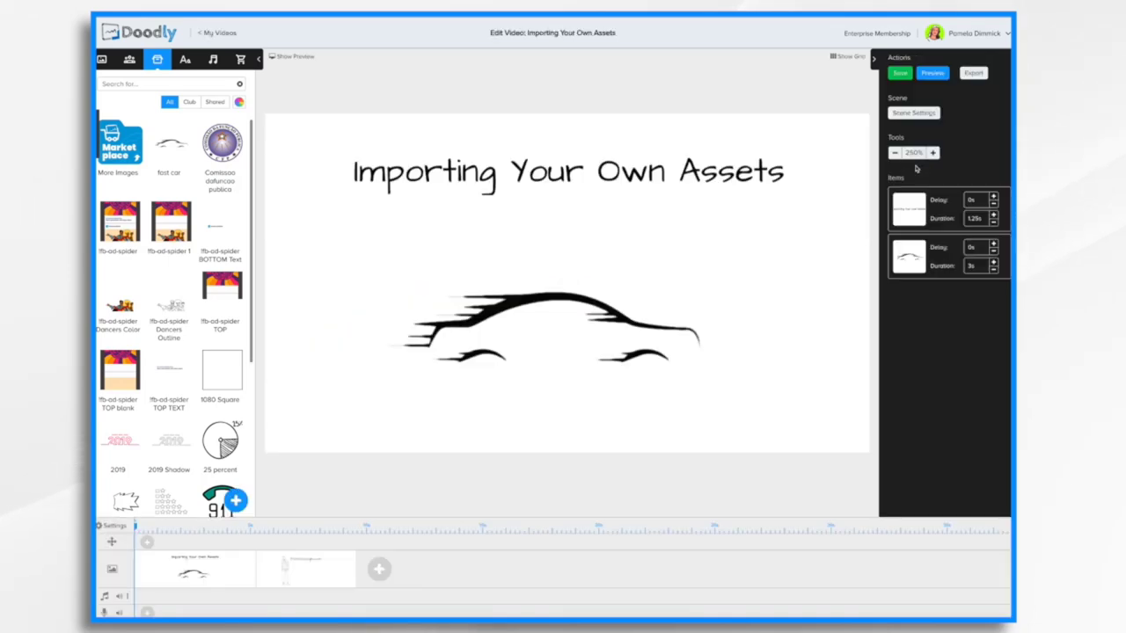
click(934, 73)
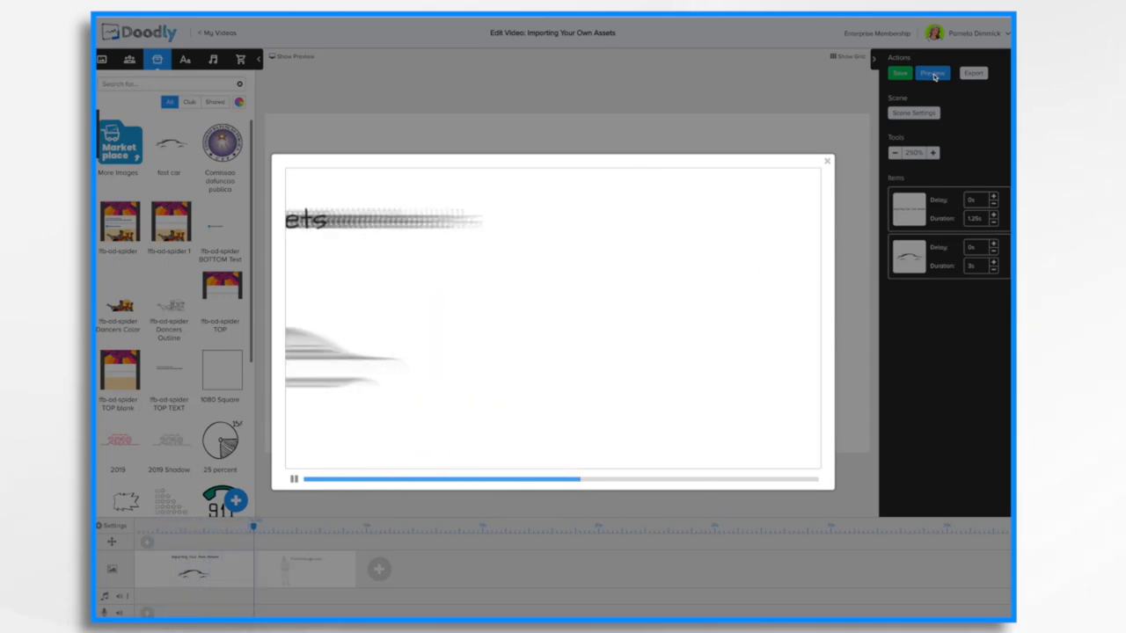
click(827, 162)
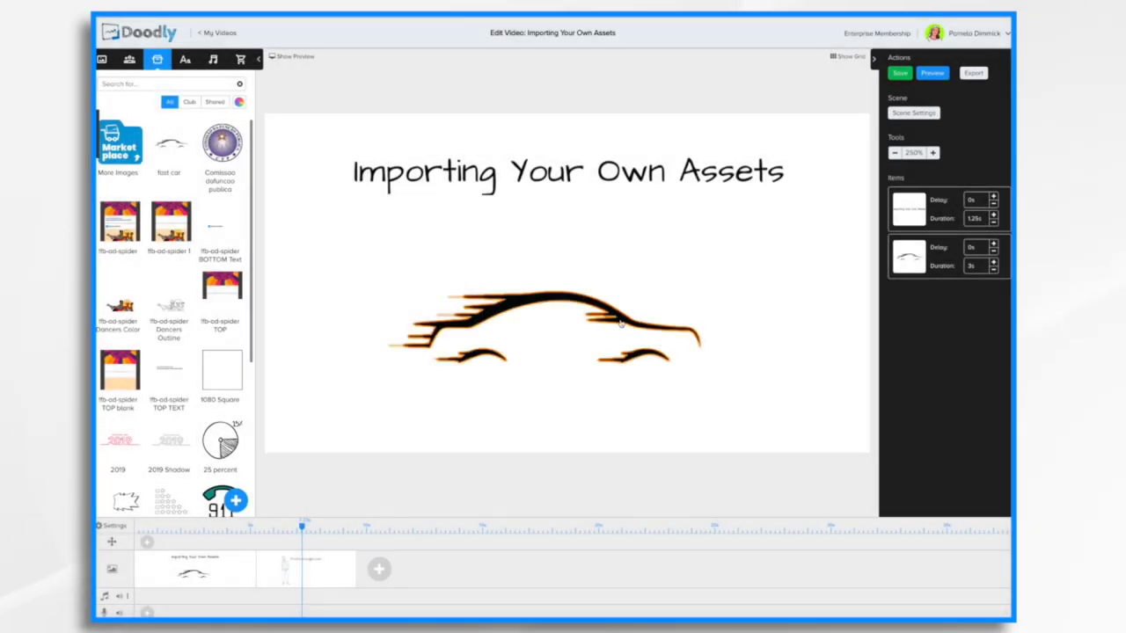
Step: Reopen the fast car for path editing and reposition Path 4's point on the rear roofline
click(620, 321)
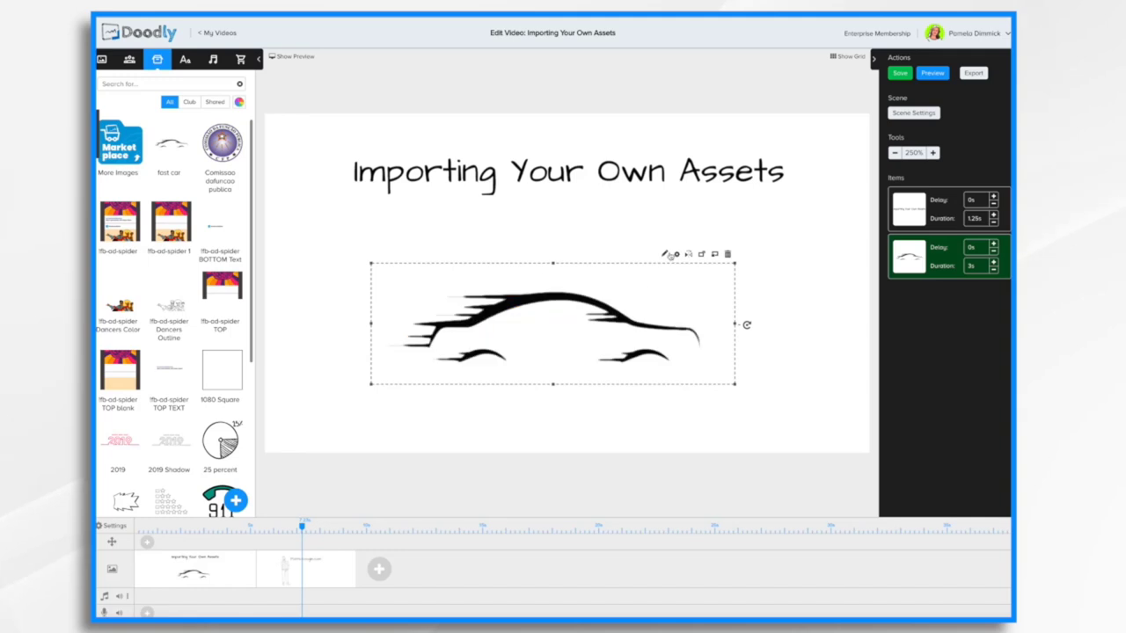
click(665, 254)
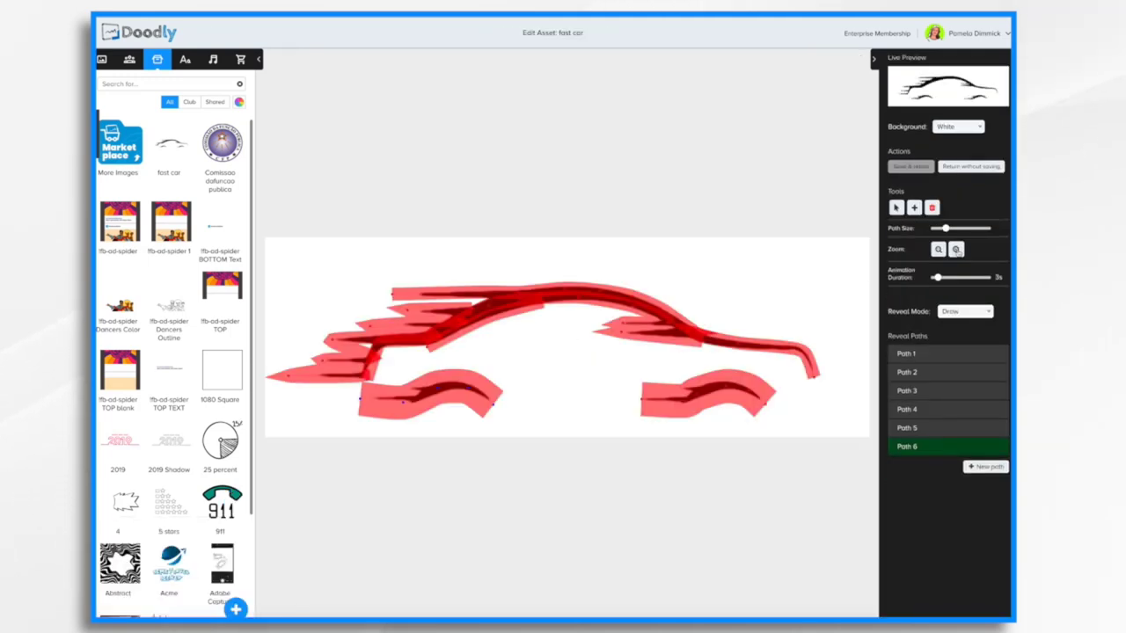
click(956, 250)
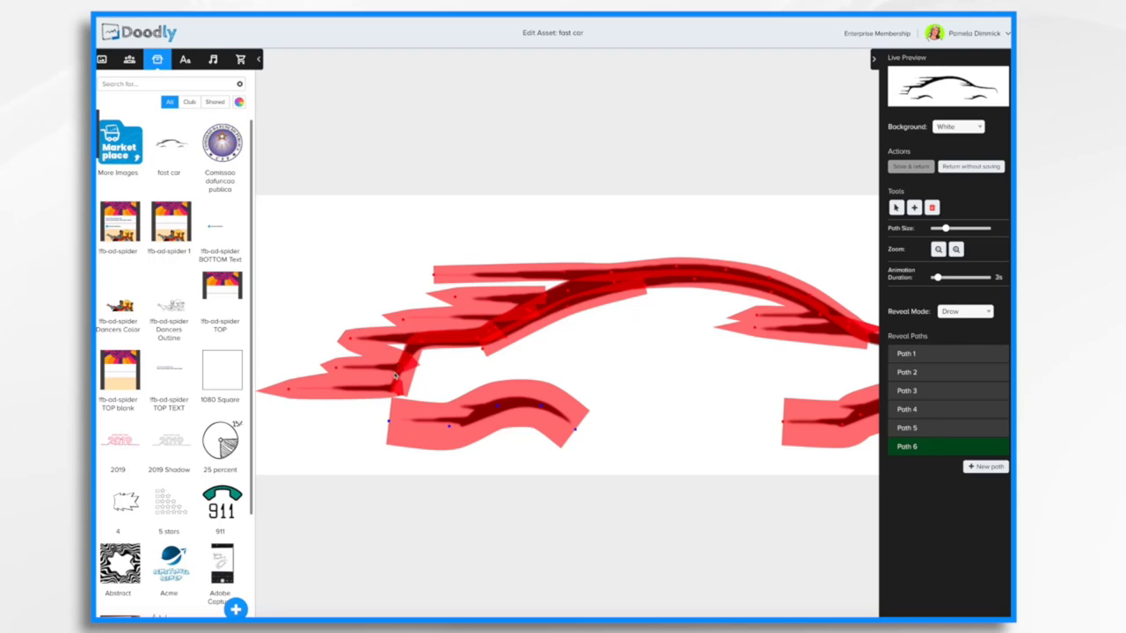
click(546, 299)
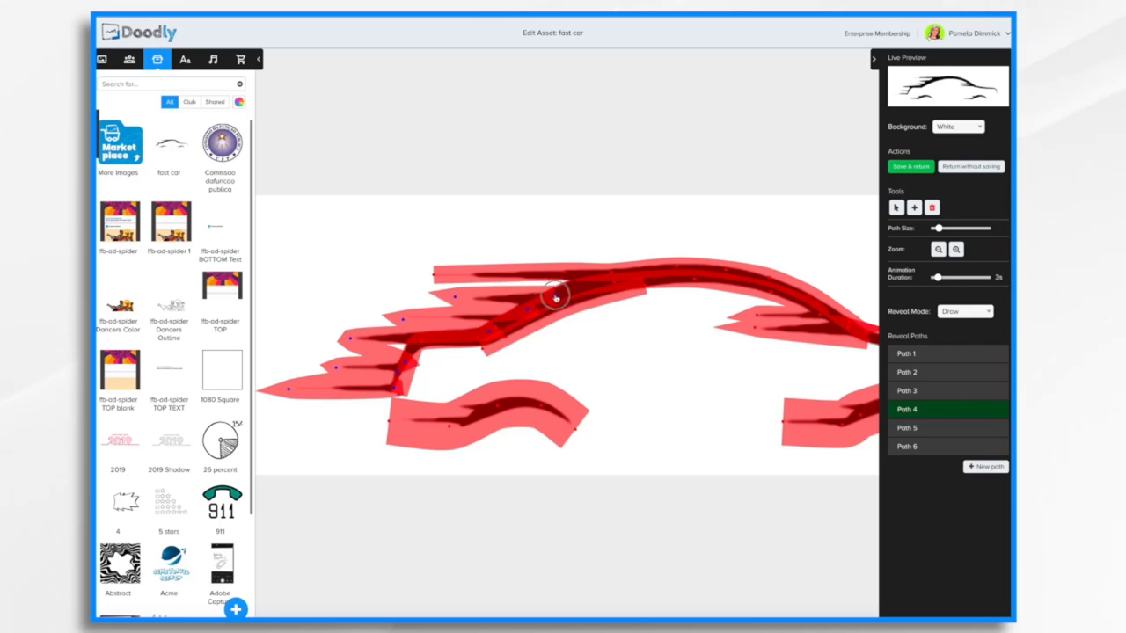
scroll(616, 308, right, 3)
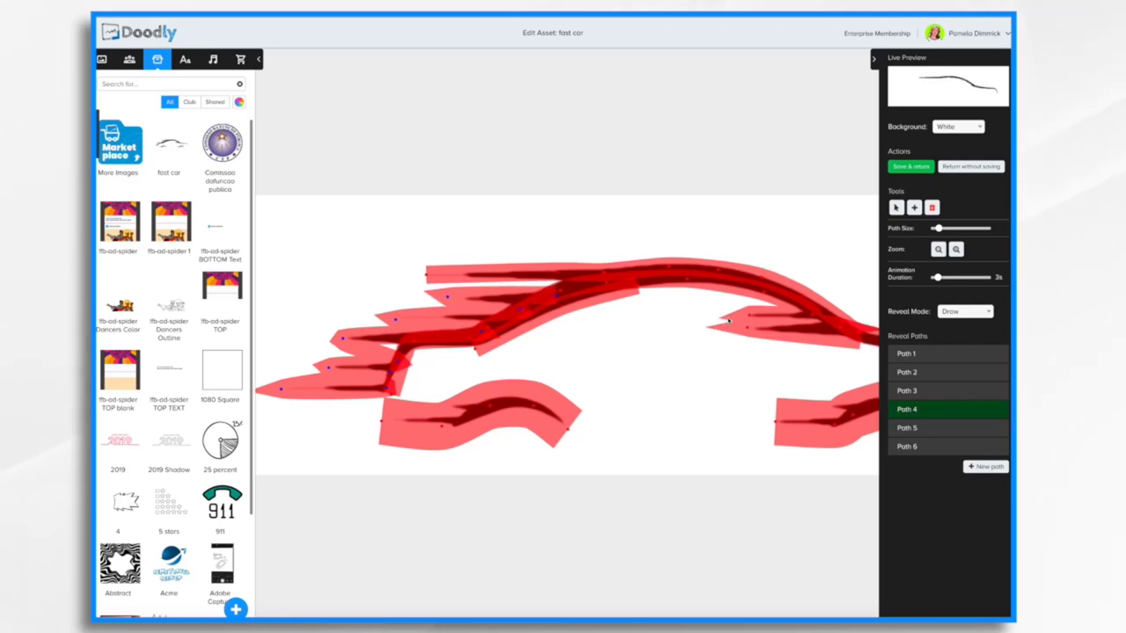
scroll(728, 321, right, 3)
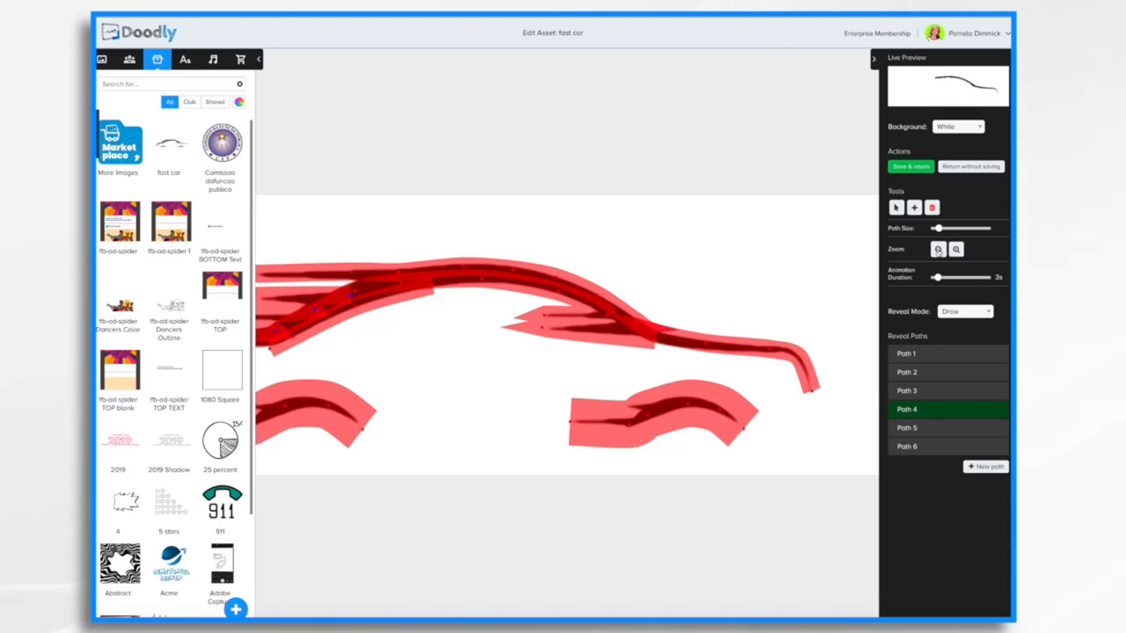
Step: Set the fast car's animation duration to 6 seconds with the whole asset in view
click(938, 250)
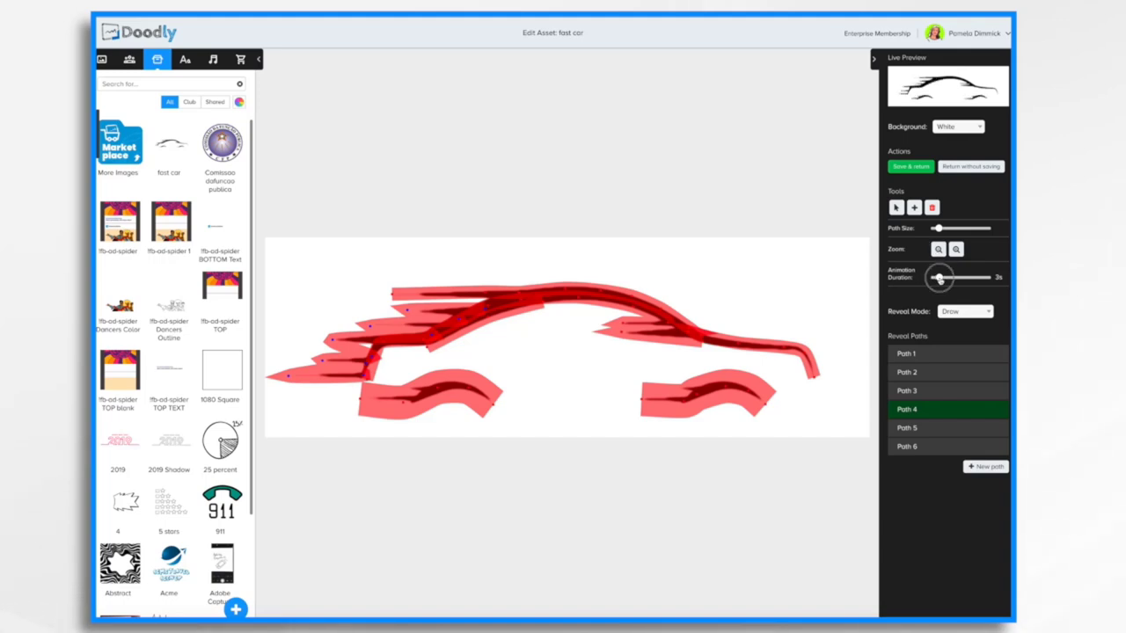
mouse_move(939, 278)
mouse_down()
mouse_move(954, 278)
mouse_move(945, 281)
mouse_up()
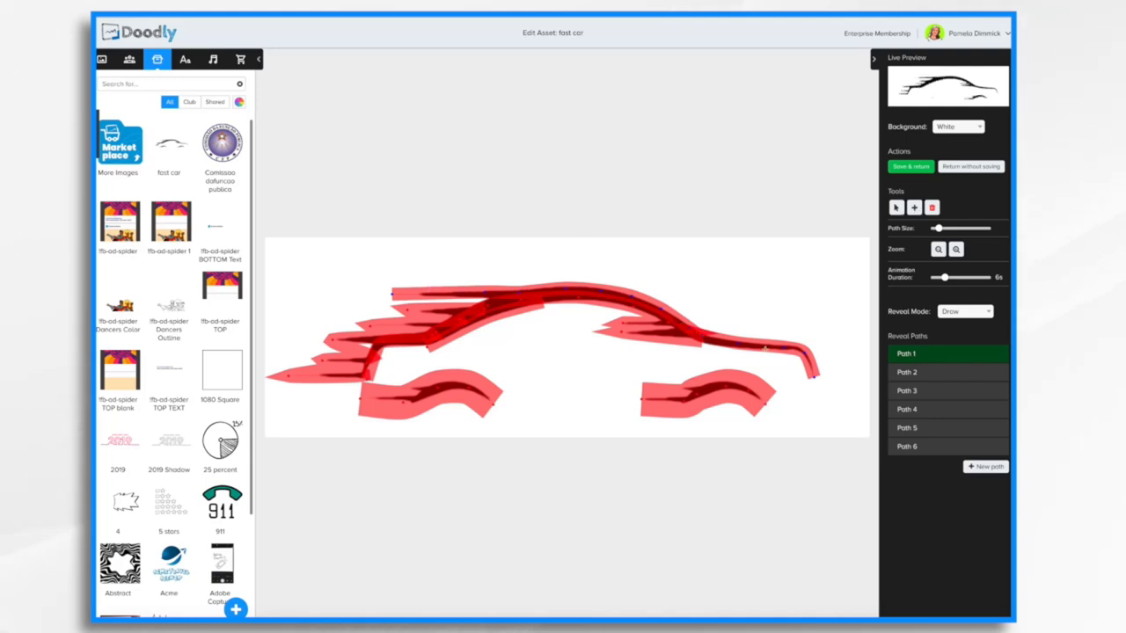
click(395, 262)
click(479, 266)
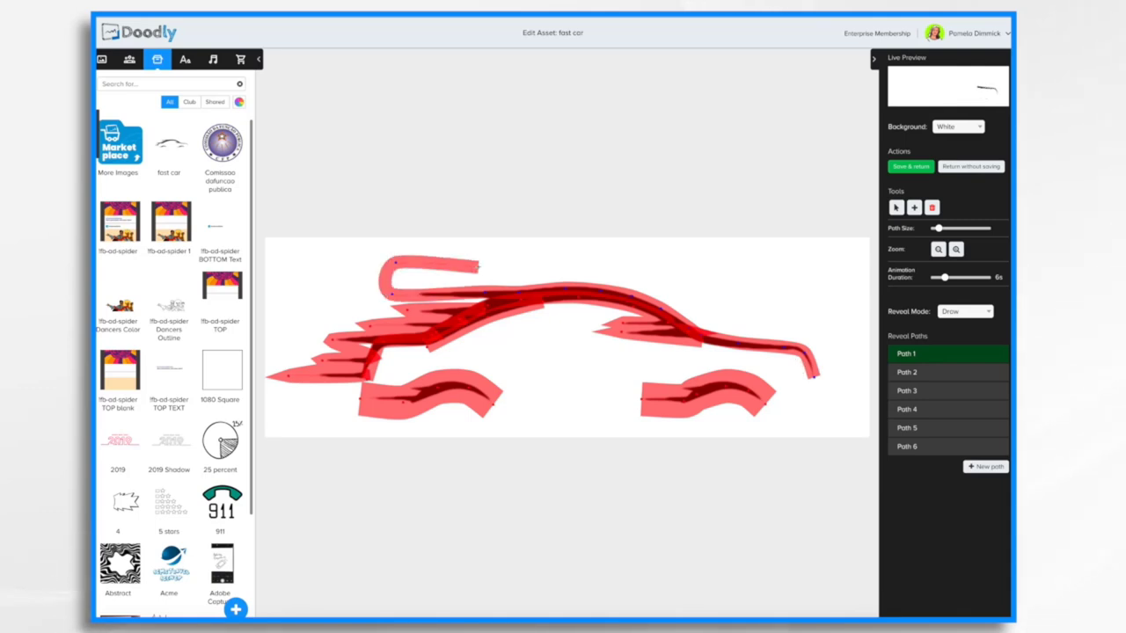
key(ctrl+z)
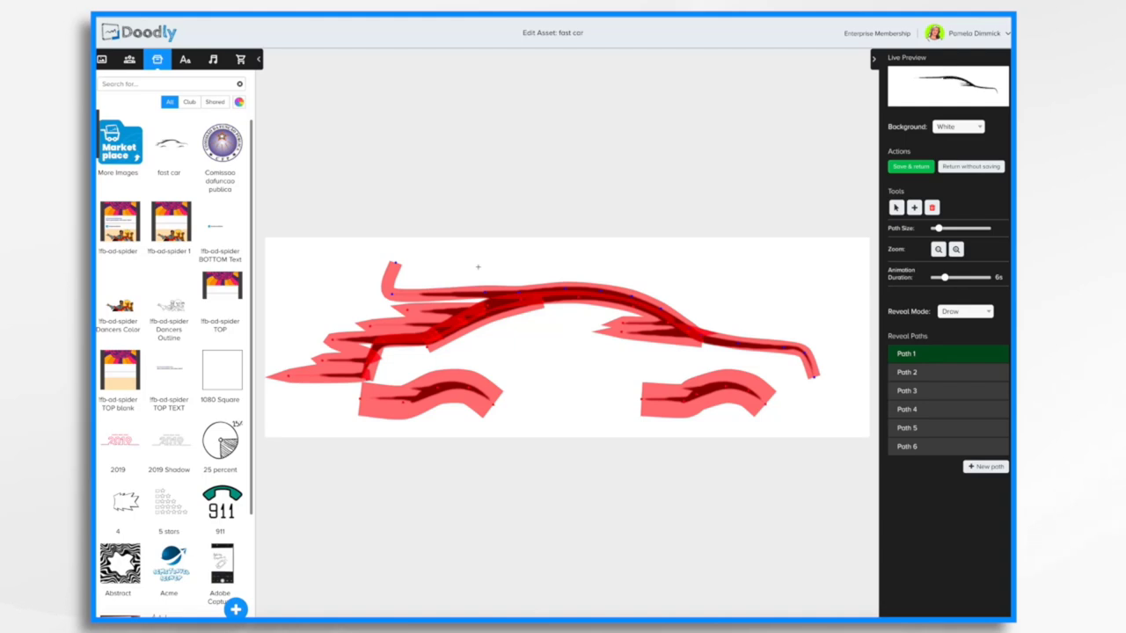
key(ctrl+z)
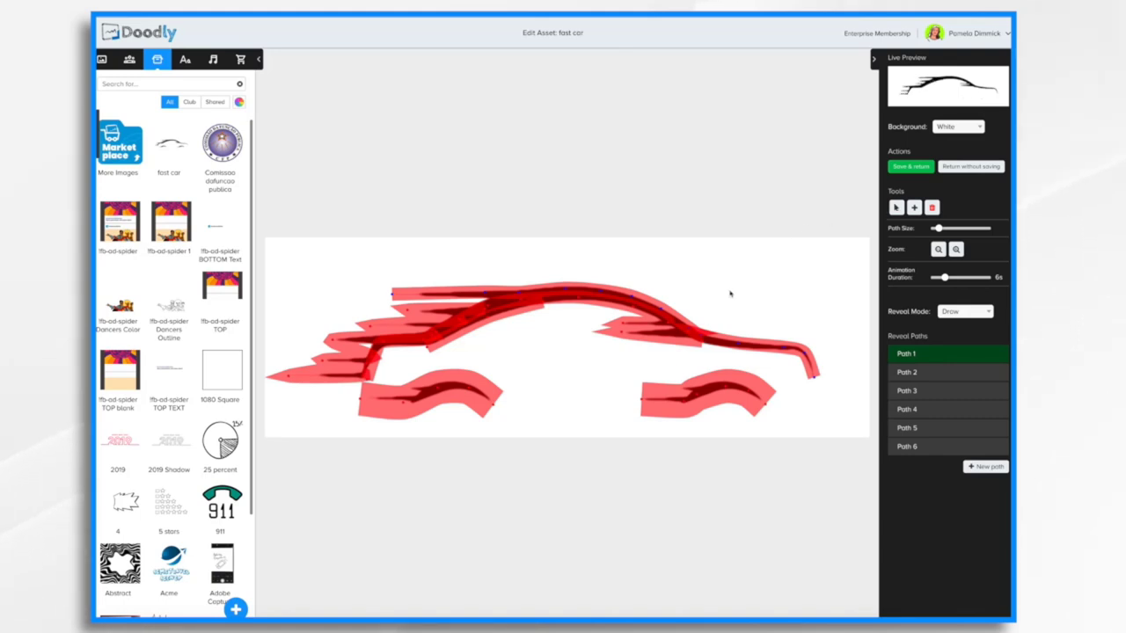
Step: Refine Path 6 on the rear wheel arch to three points: one at each end and one in the middle of the arch
click(727, 390)
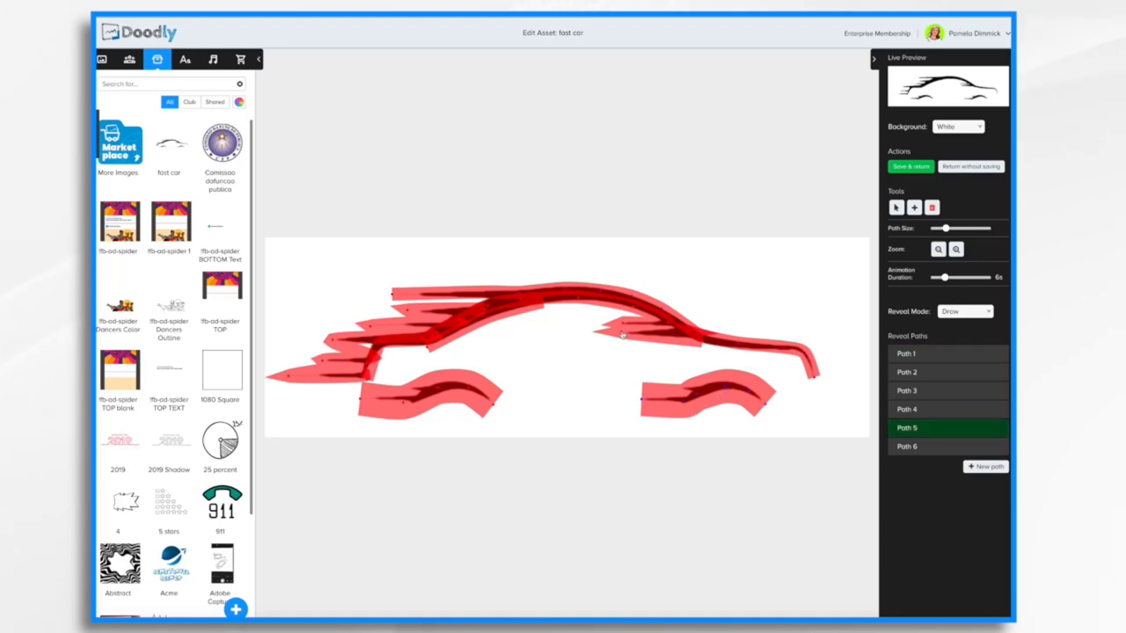
click(623, 335)
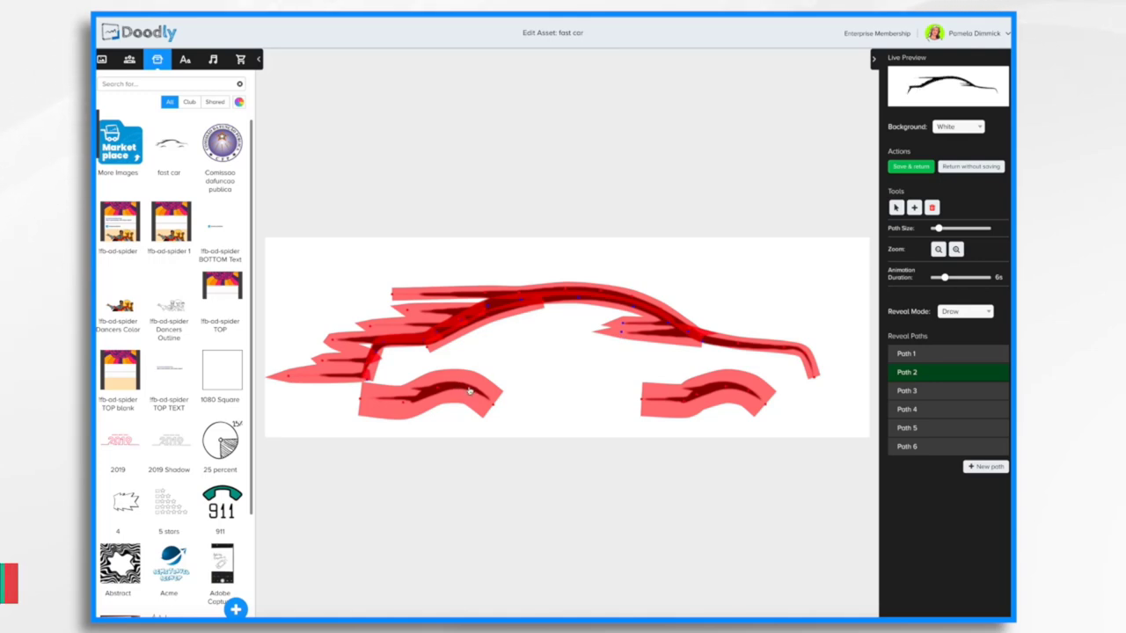
click(589, 347)
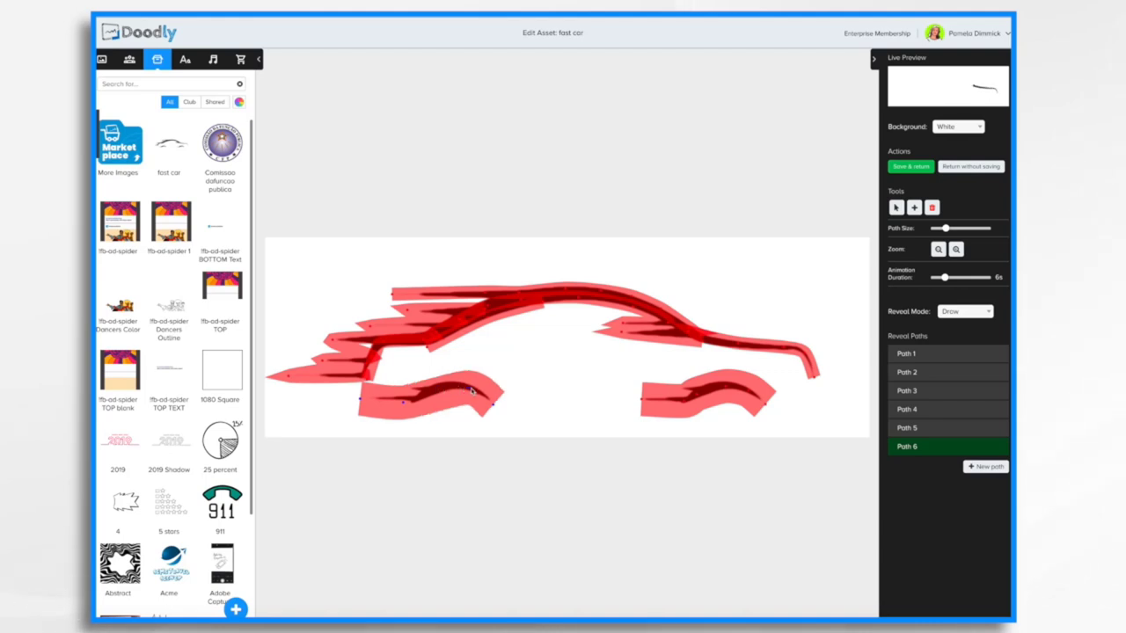
click(470, 391)
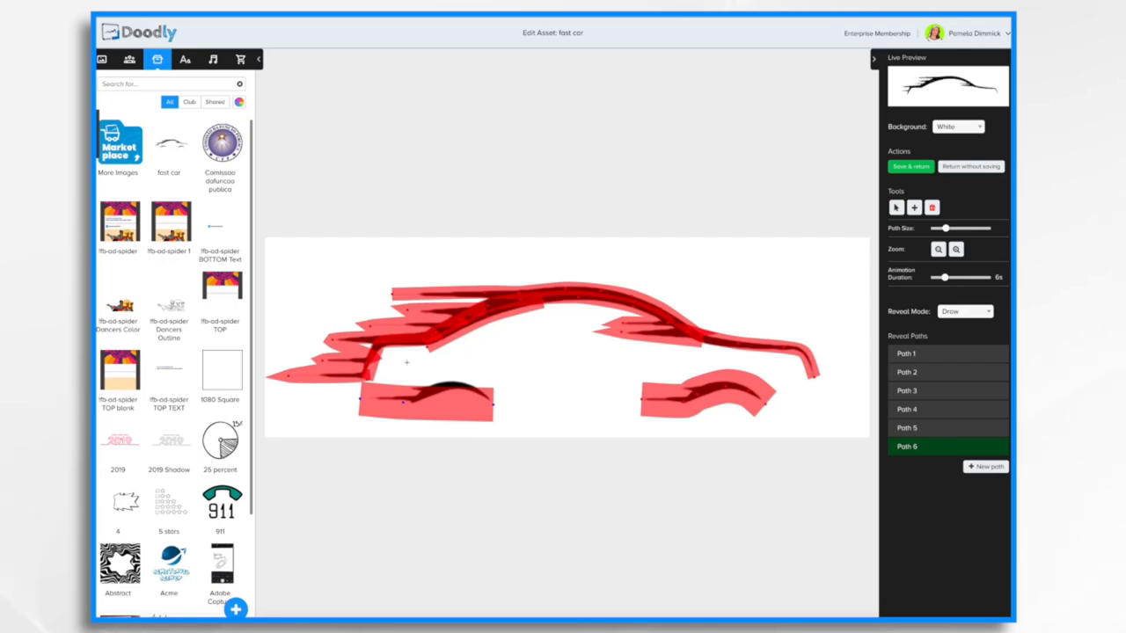
key(ctrl+z)
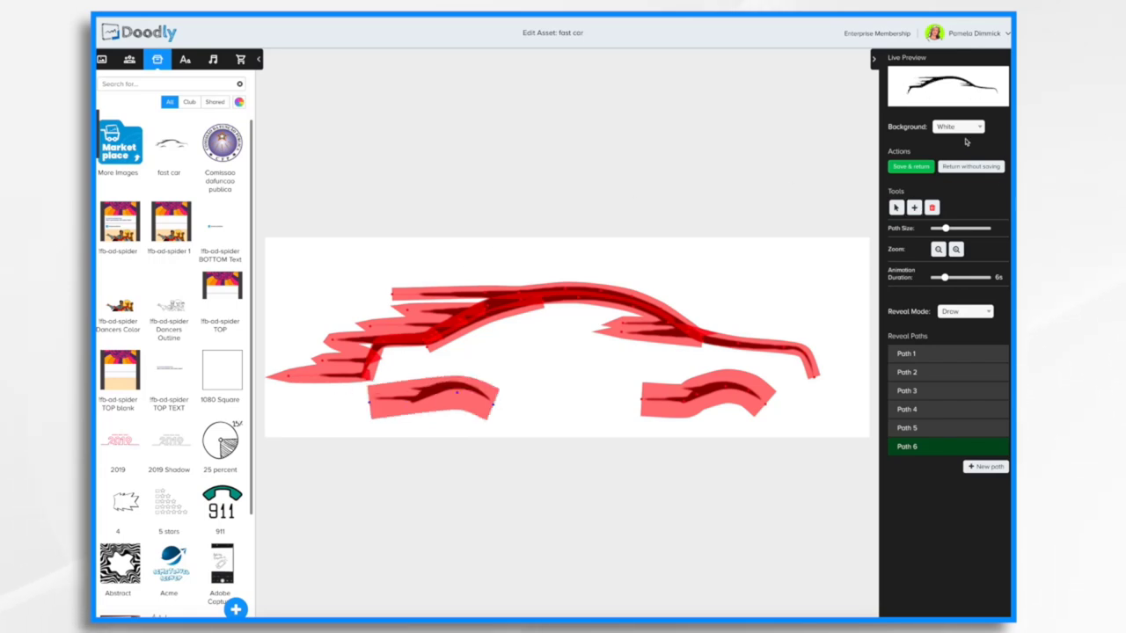
Step: Save the refined Path 6, return to the video and preview the scene
click(920, 168)
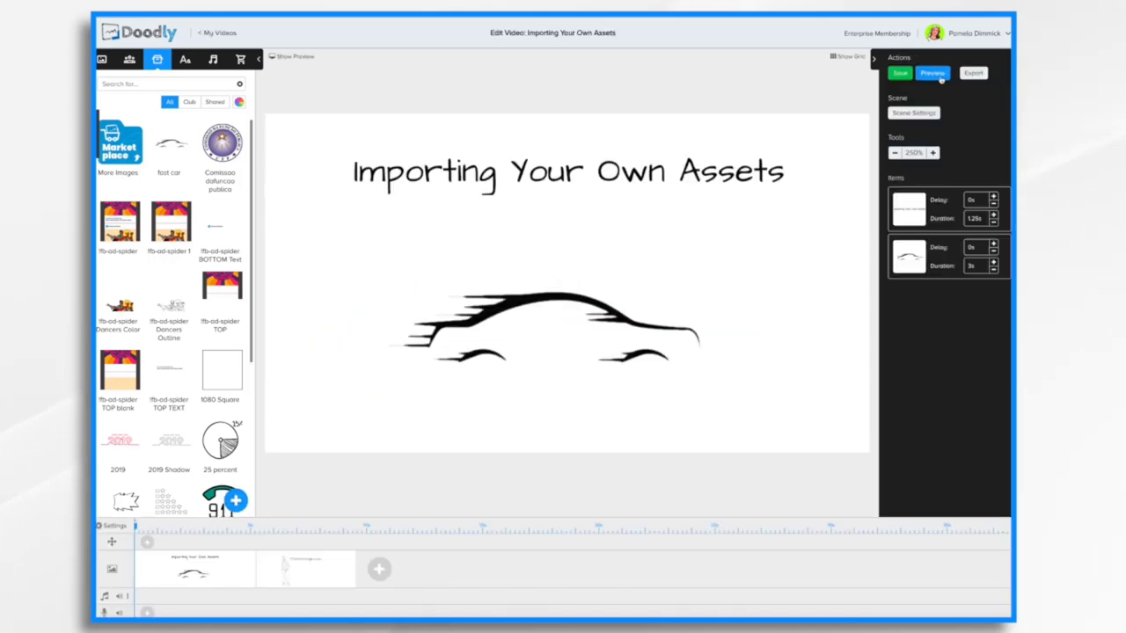
click(938, 76)
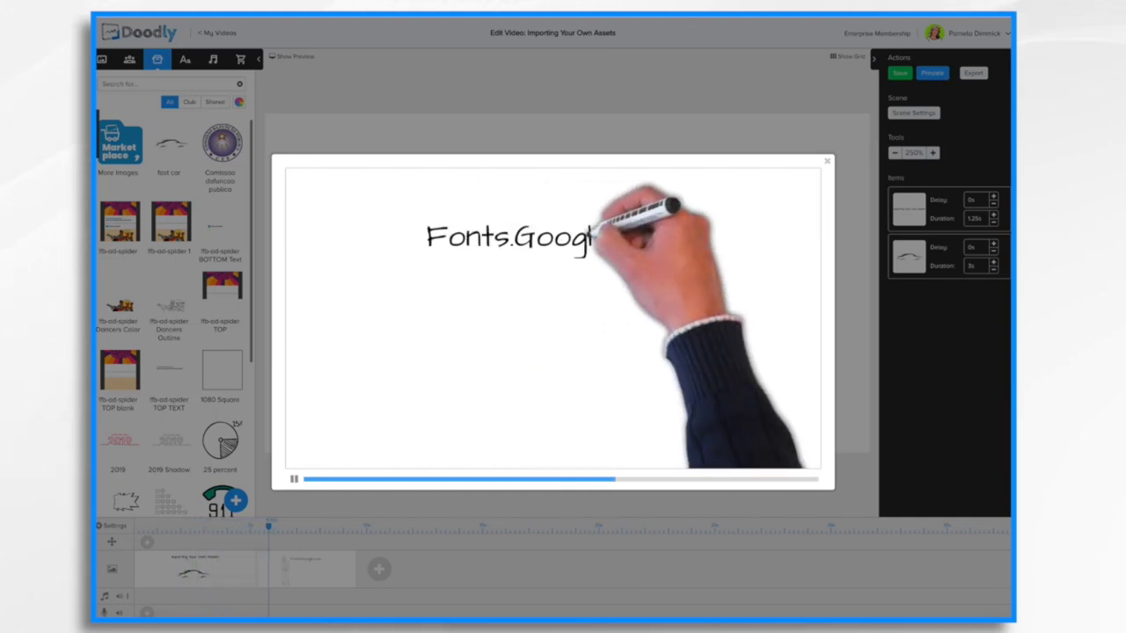
click(827, 161)
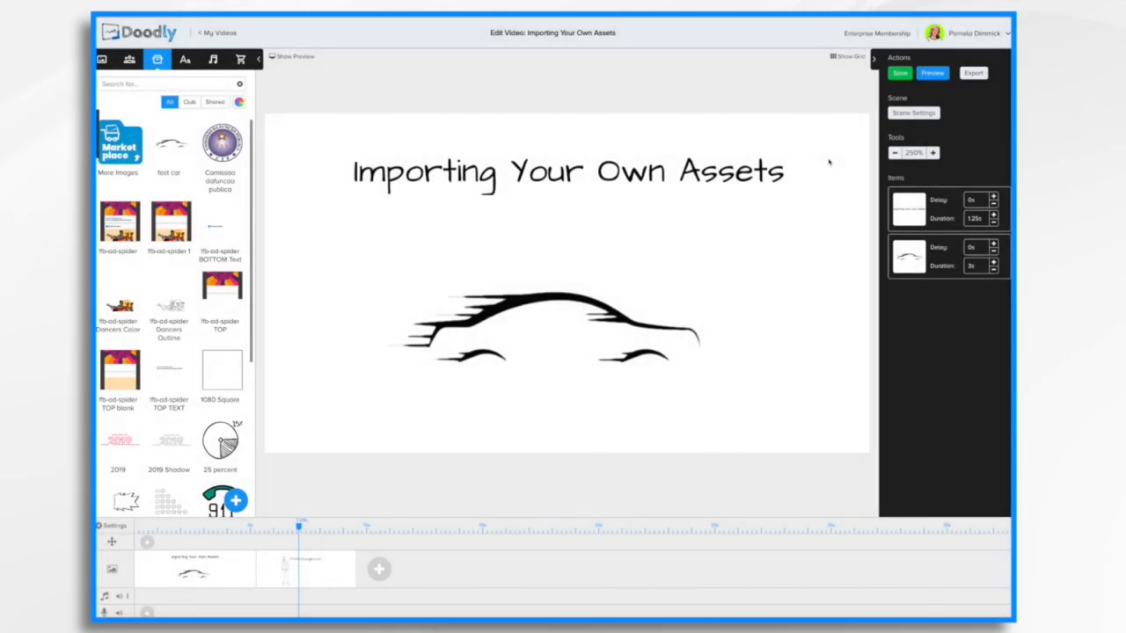
Step: Reopen the fast car asset for editing and set its reveal mode to Fade
click(566, 297)
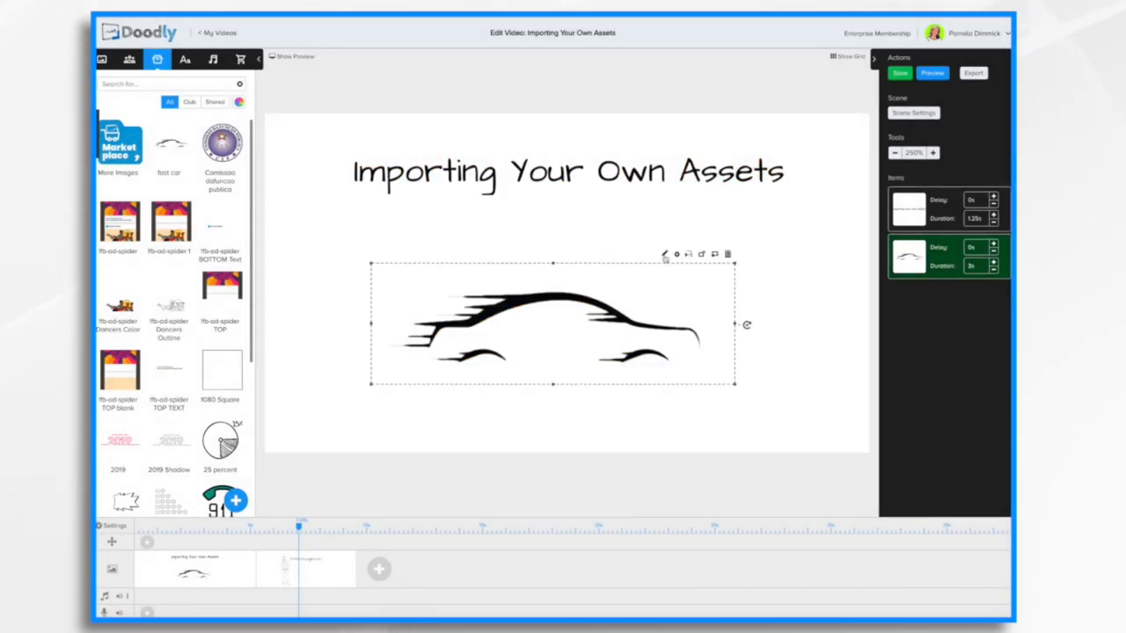
click(665, 254)
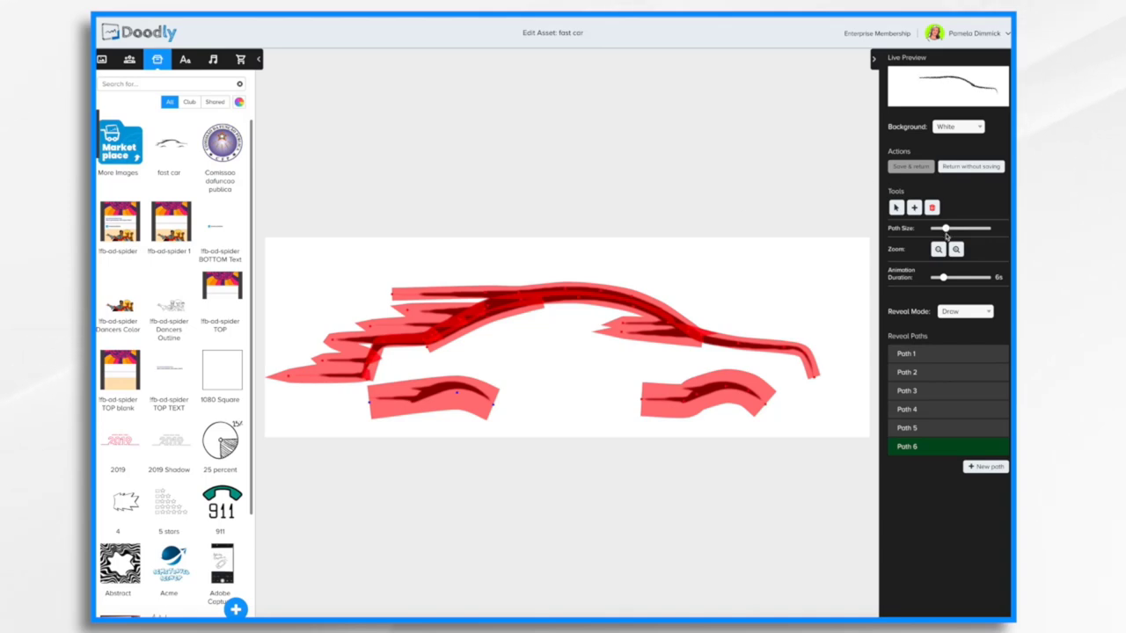
click(963, 311)
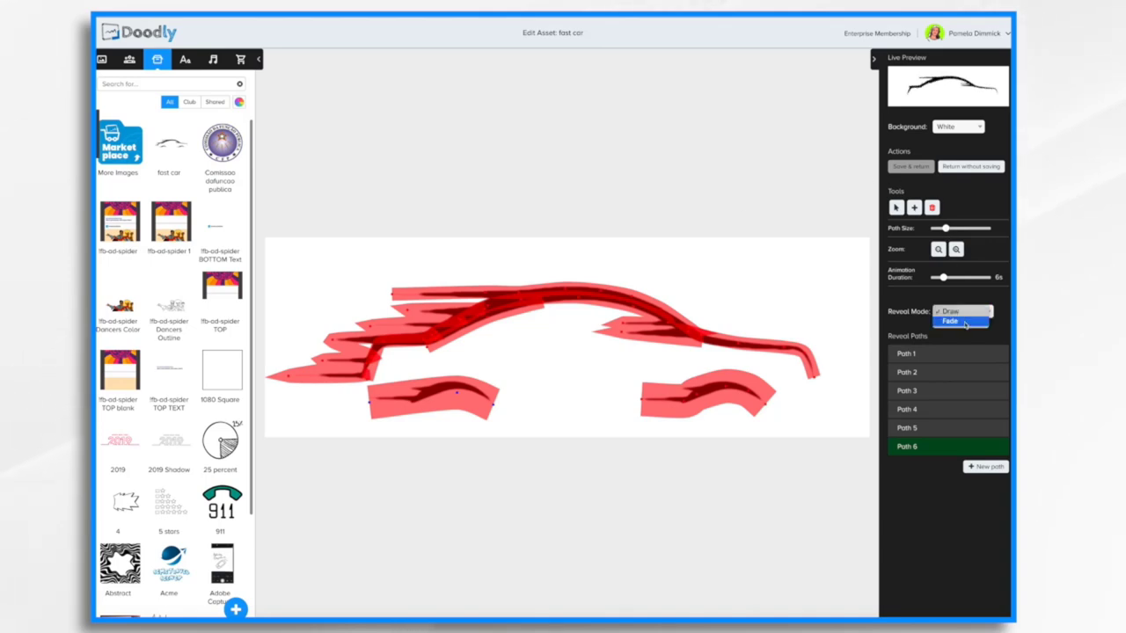
click(965, 322)
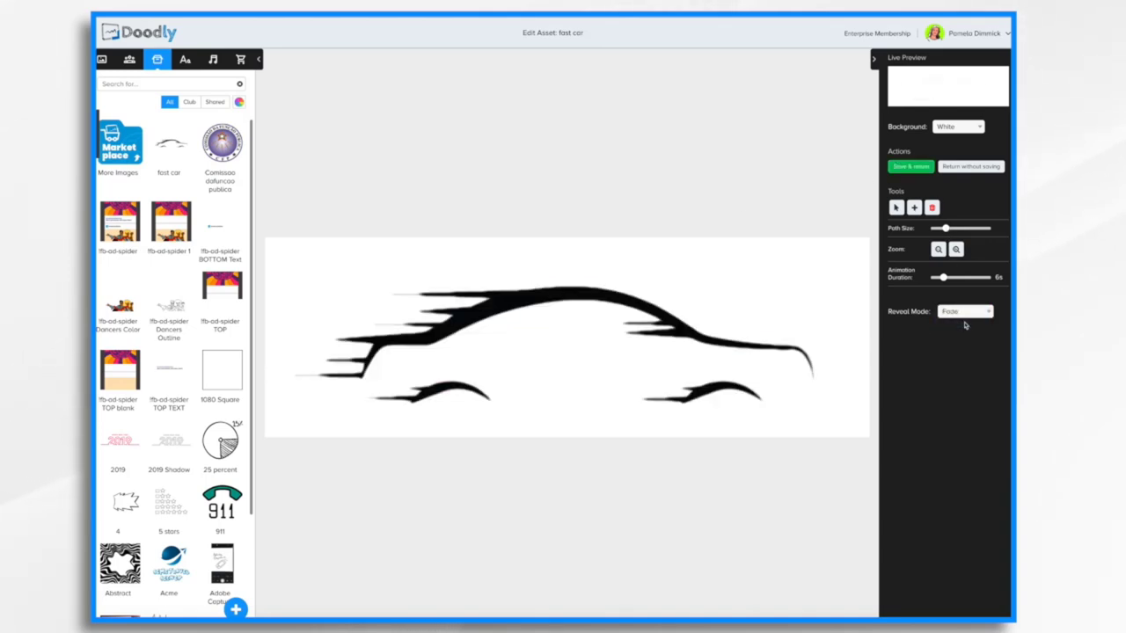
Step: Save the fast car's fade reveal, return to the video and preview it
click(912, 166)
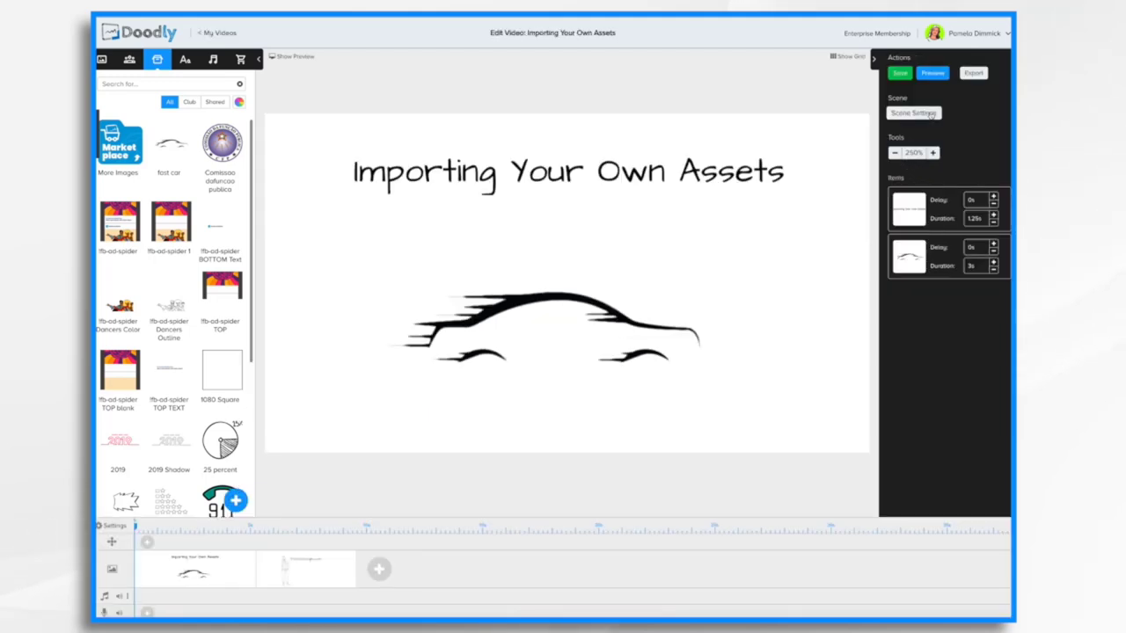
click(932, 74)
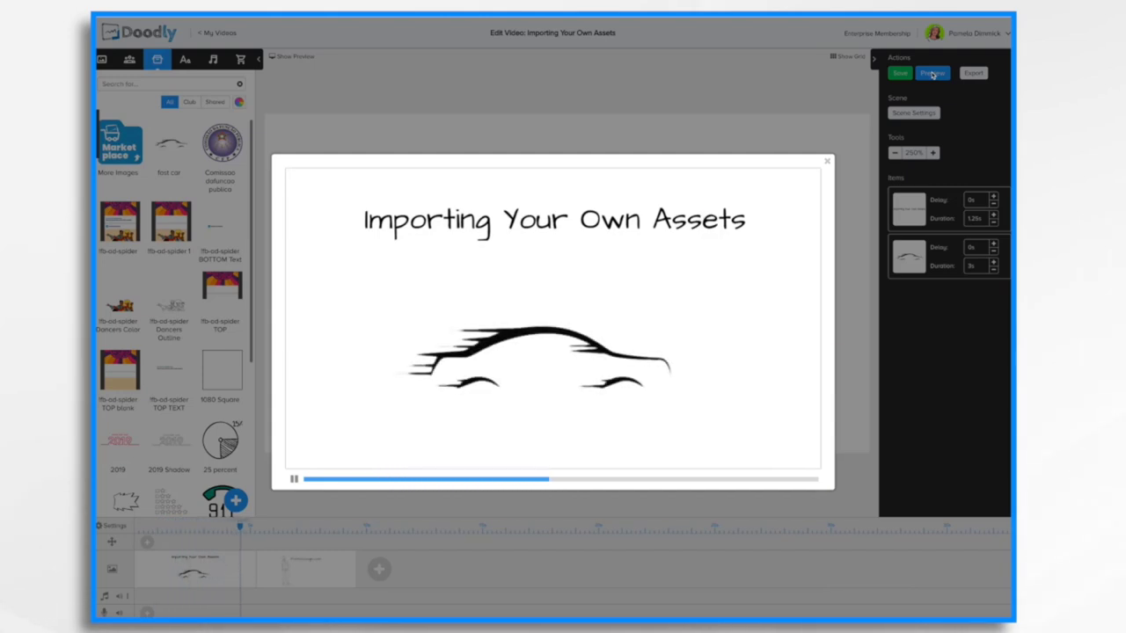
click(827, 161)
Step: Move the fast car to the lower left of the scene and review its asset settings, returning without saving
click(498, 296)
drag(497, 296, 466, 323)
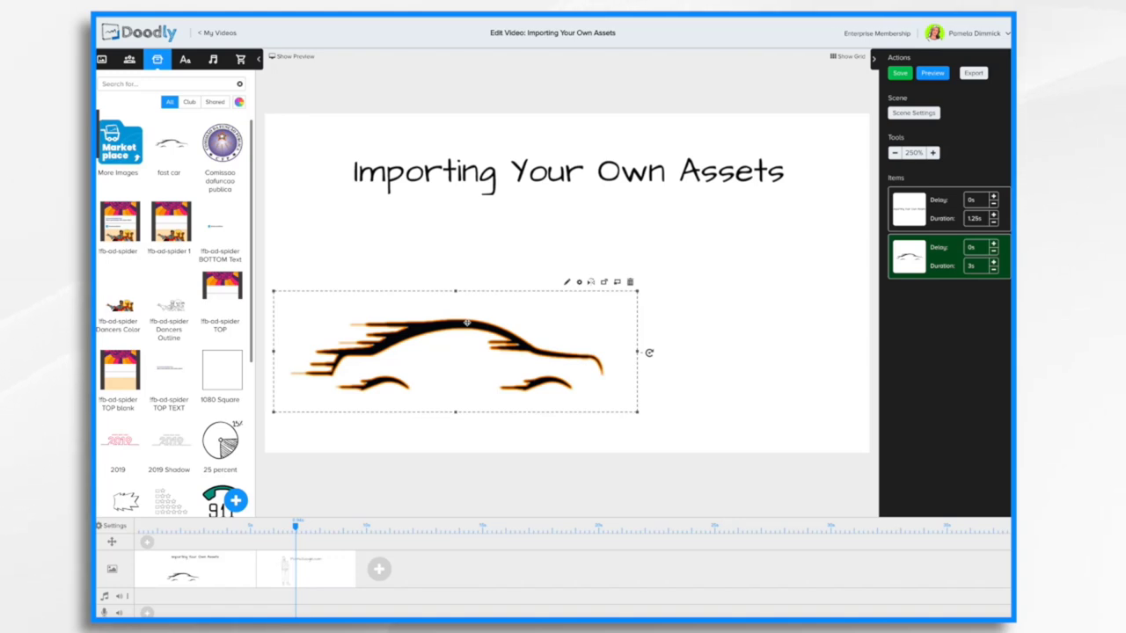
click(567, 282)
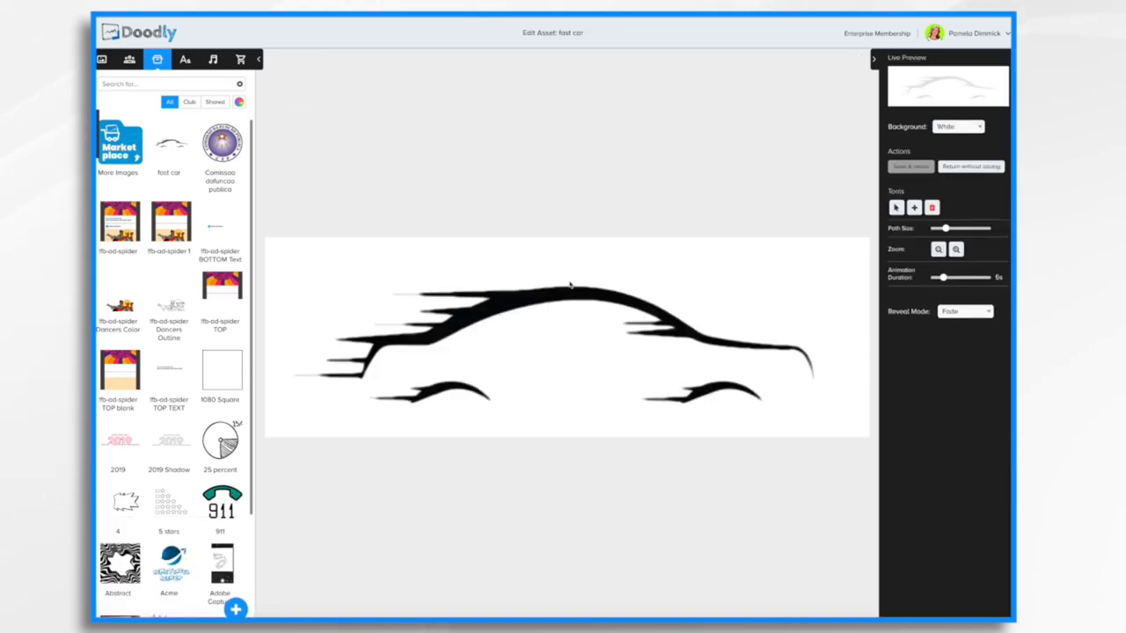
click(972, 166)
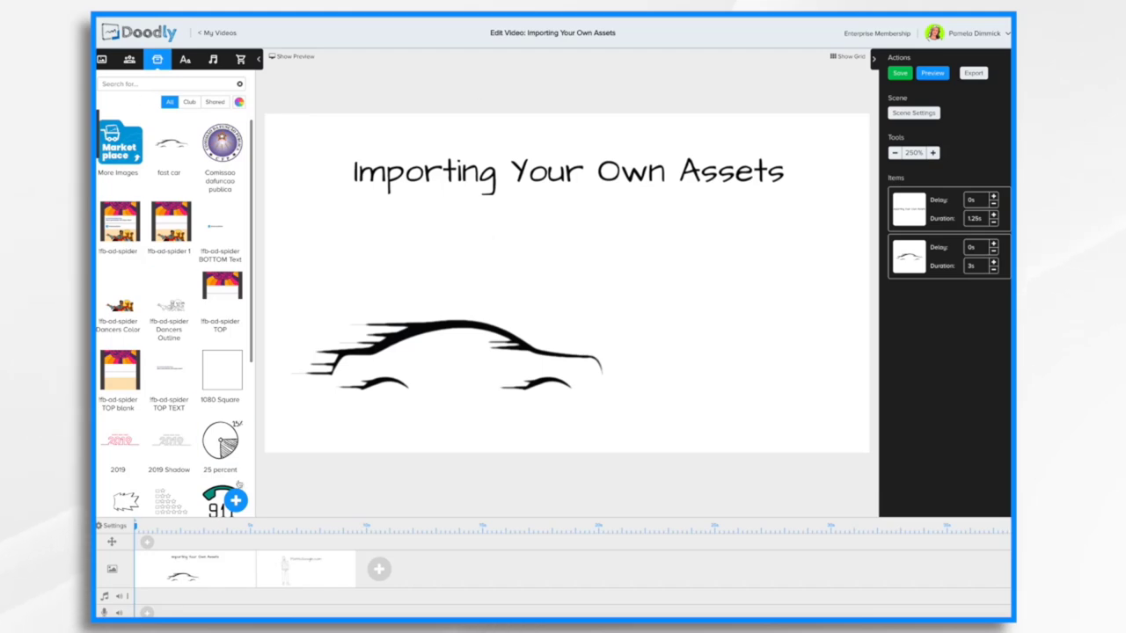
Step: Import dino.svg from Downloads as a new prop titled dino and place it beside the car in the scene's lower right
click(236, 502)
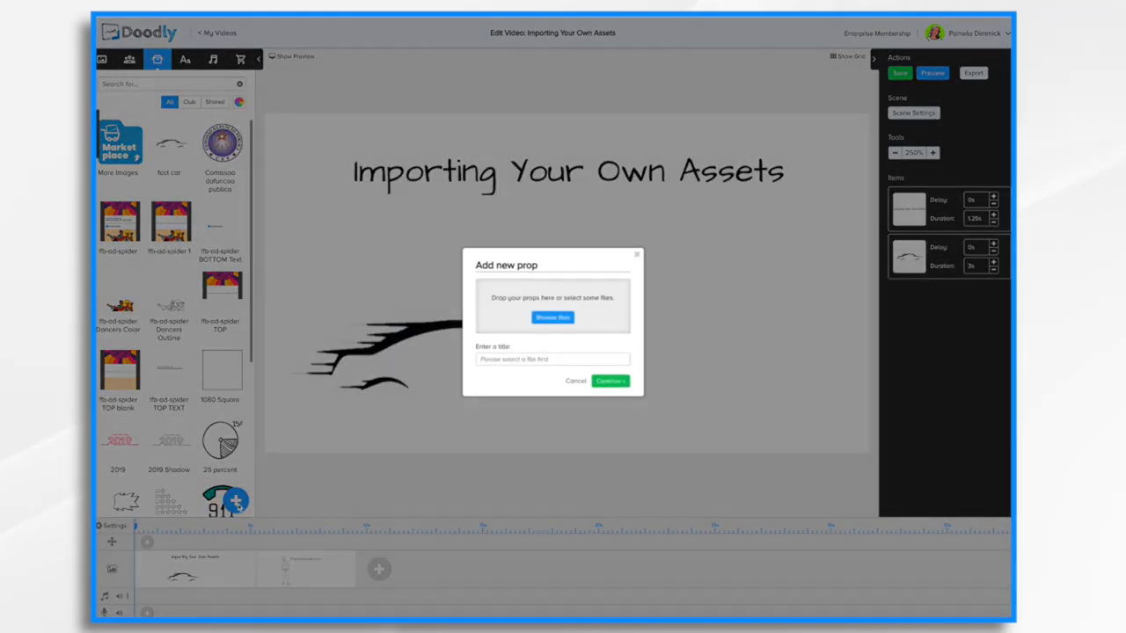
click(563, 318)
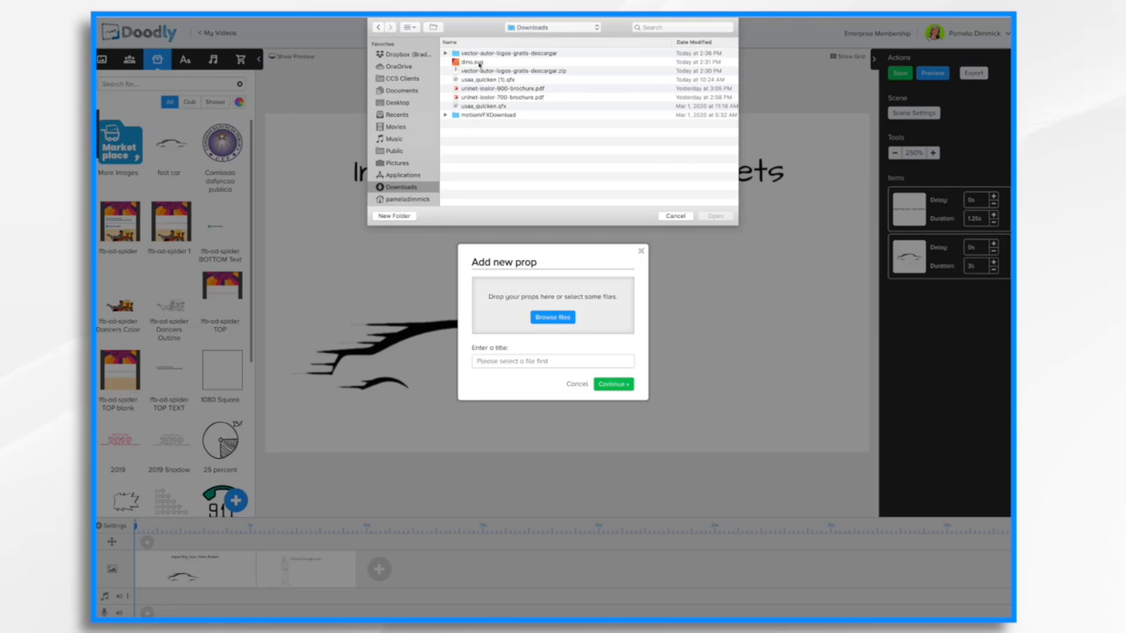
click(480, 64)
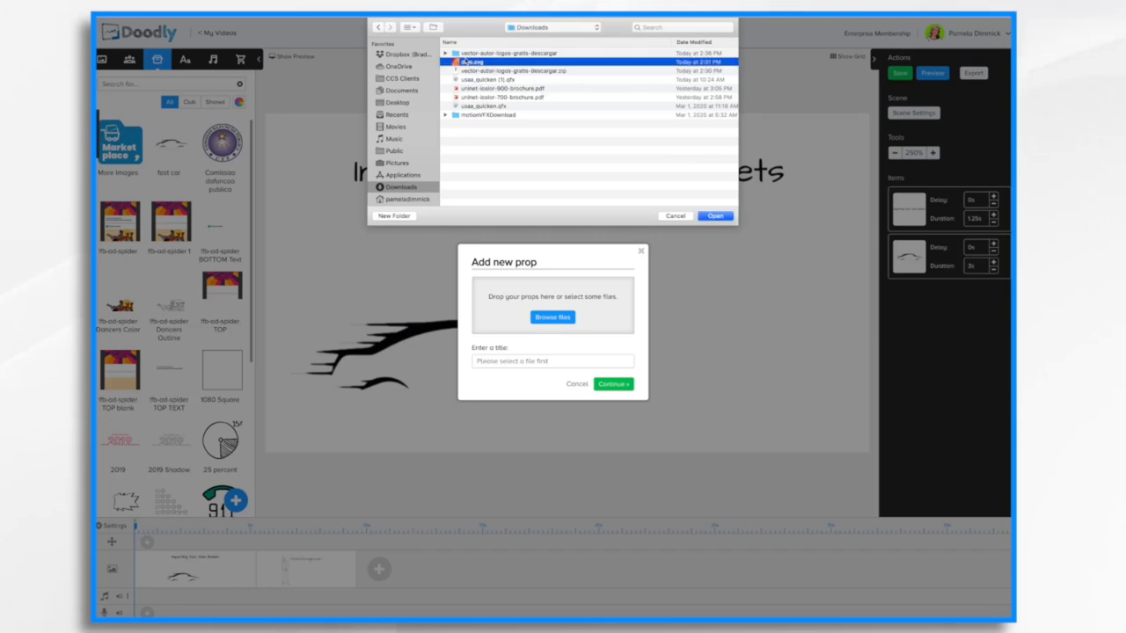
click(719, 218)
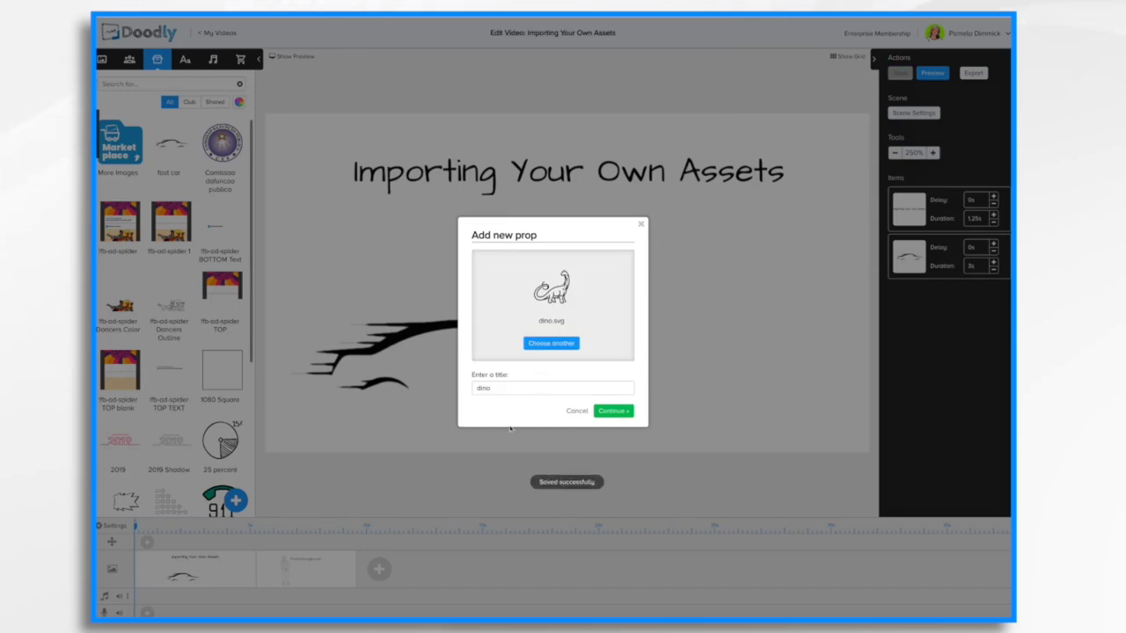
click(612, 411)
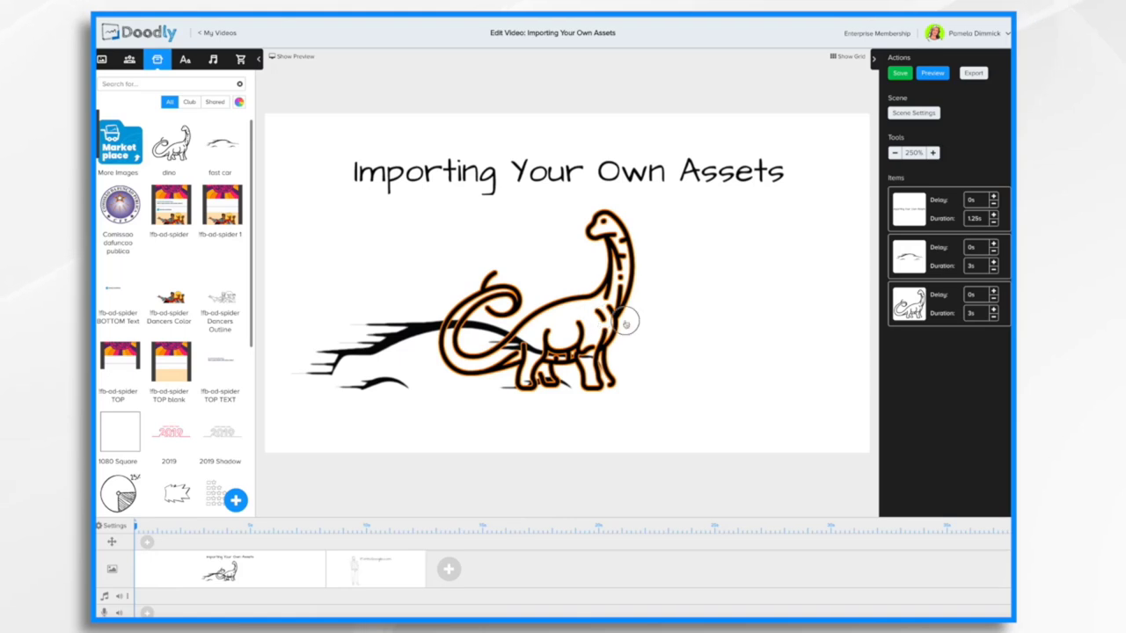
drag(628, 319, 774, 354)
Step: Delete the fast car from the scene and move the dino to the centre below the title
click(493, 339)
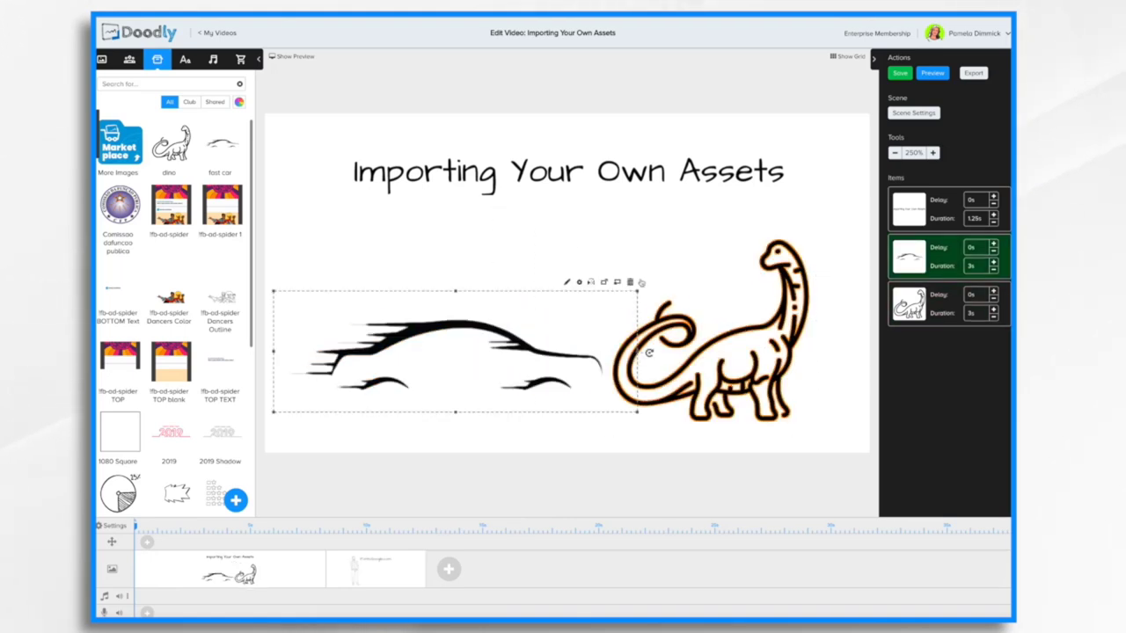
click(630, 281)
click(583, 344)
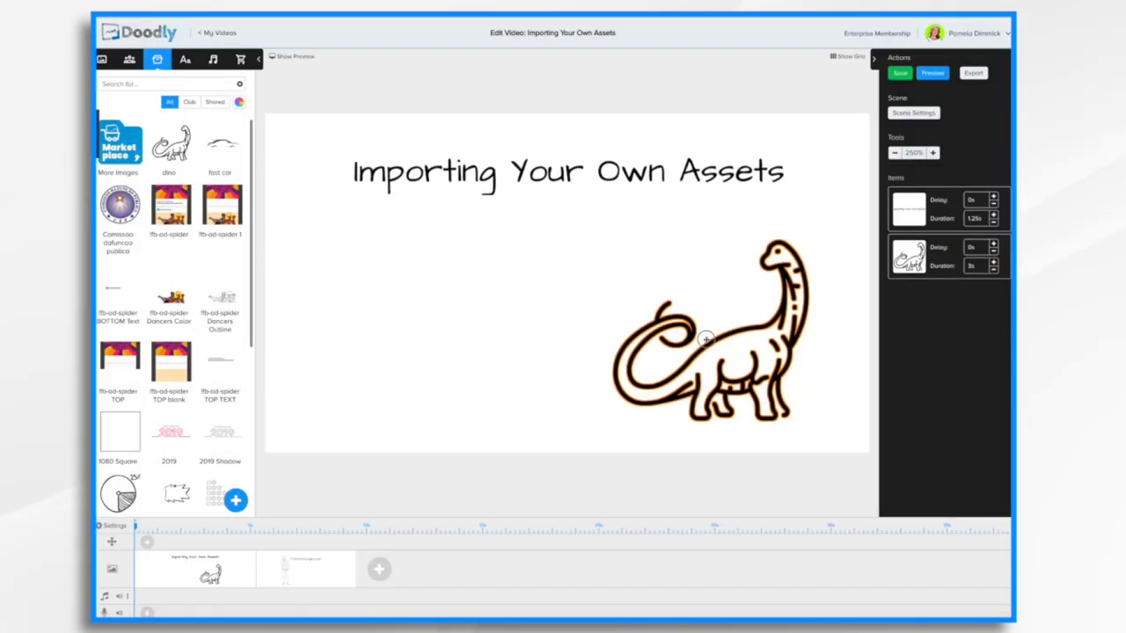
drag(756, 343, 589, 339)
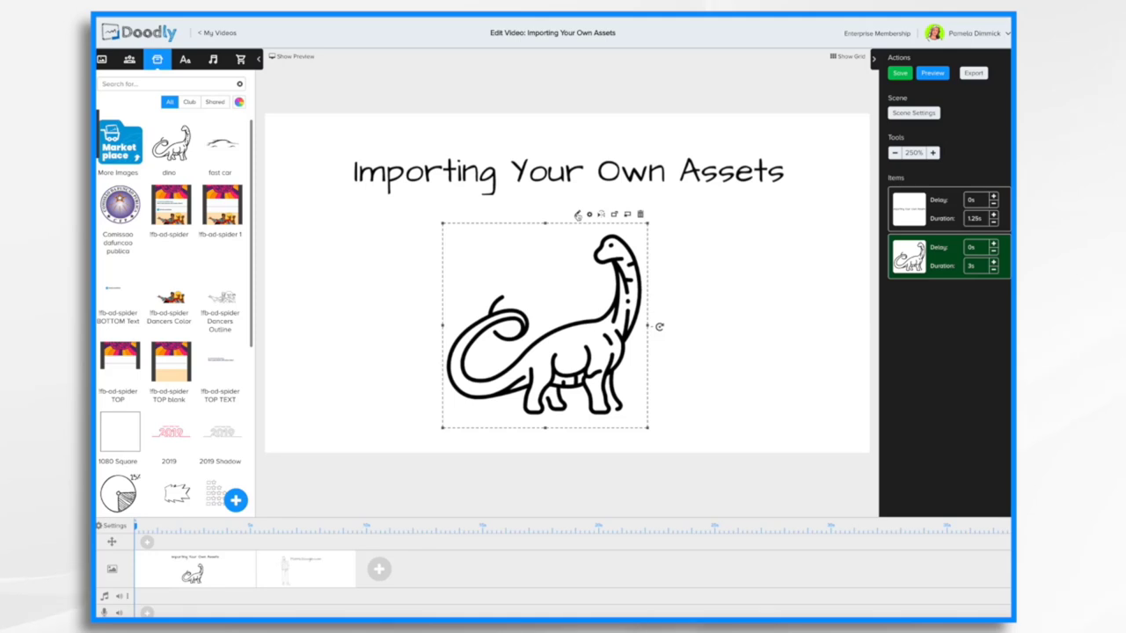
Step: Replace the dino's reveal paths with its imported SVG paths, save the asset and preview the video
click(578, 215)
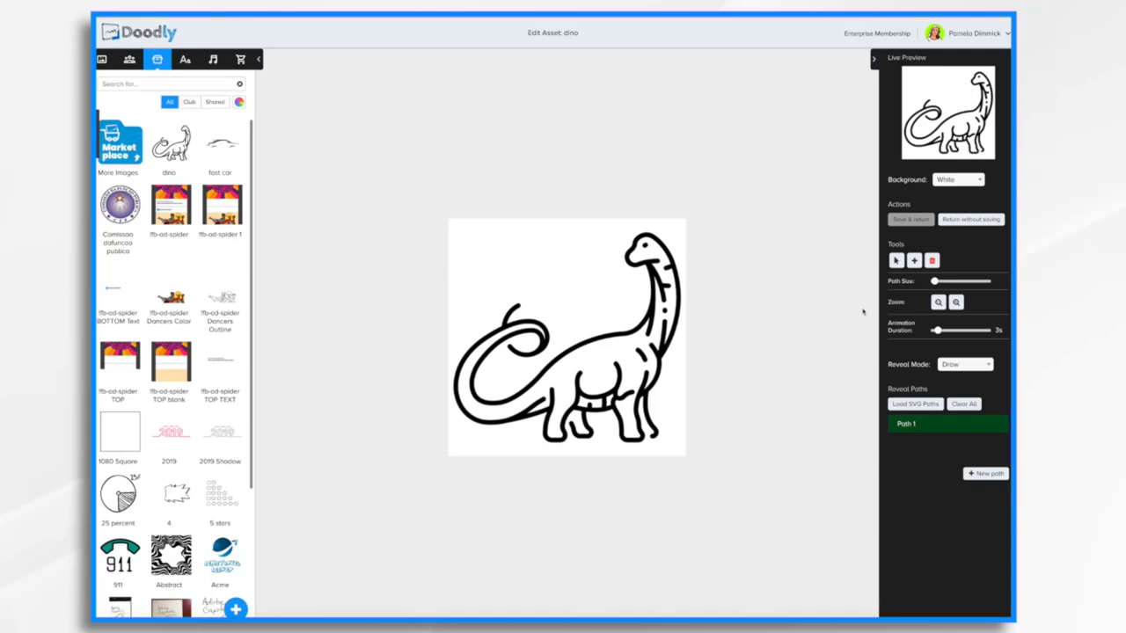
click(913, 405)
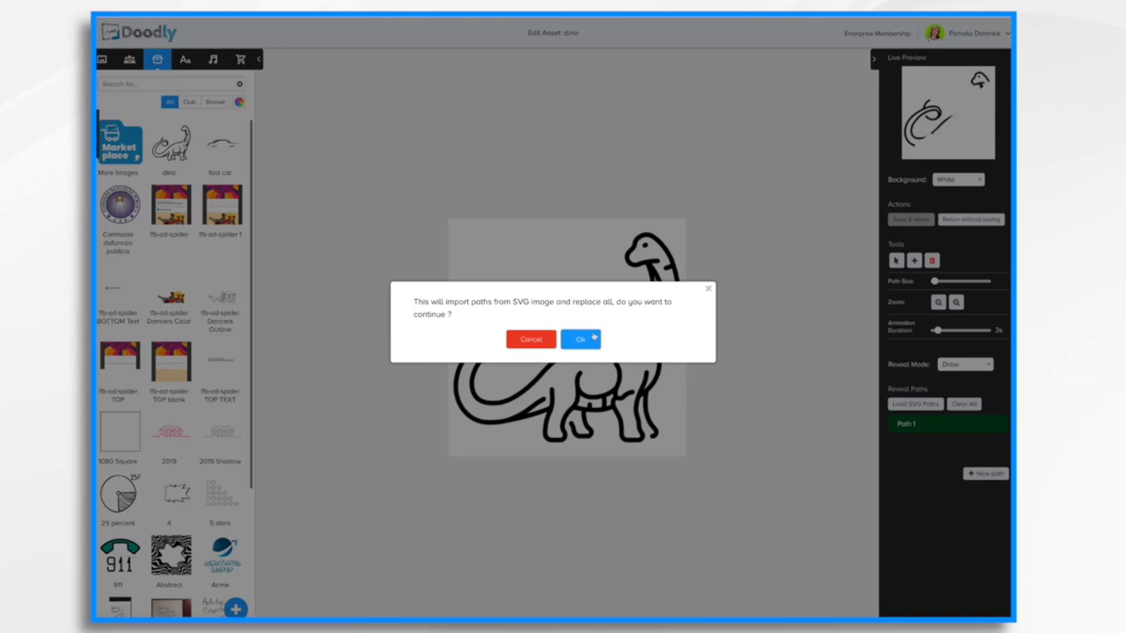
click(581, 339)
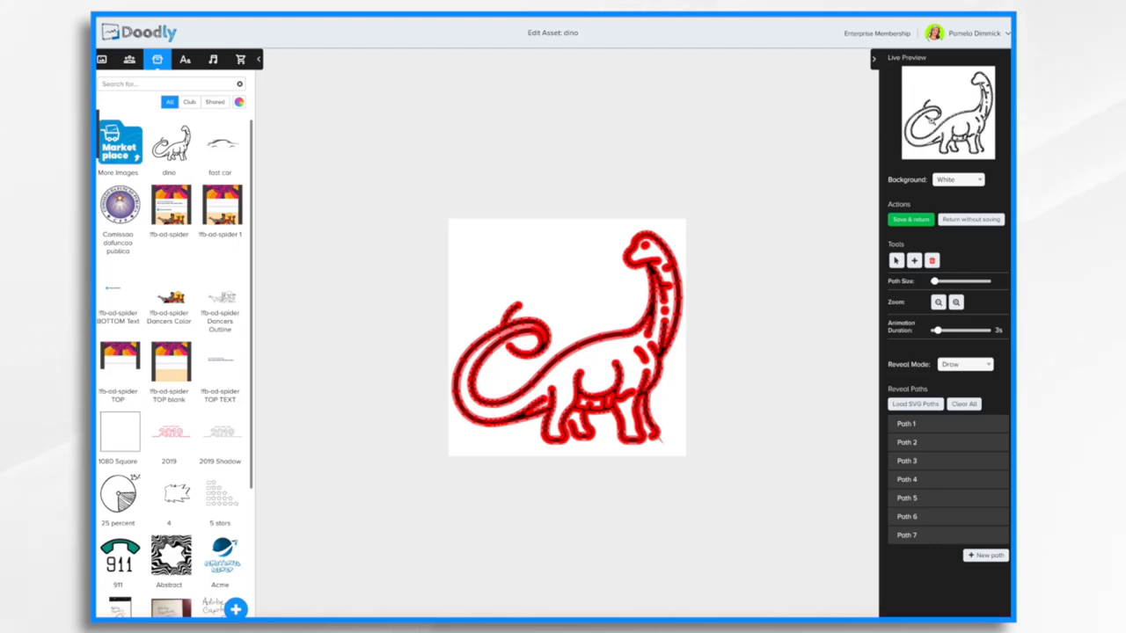
click(912, 220)
click(945, 75)
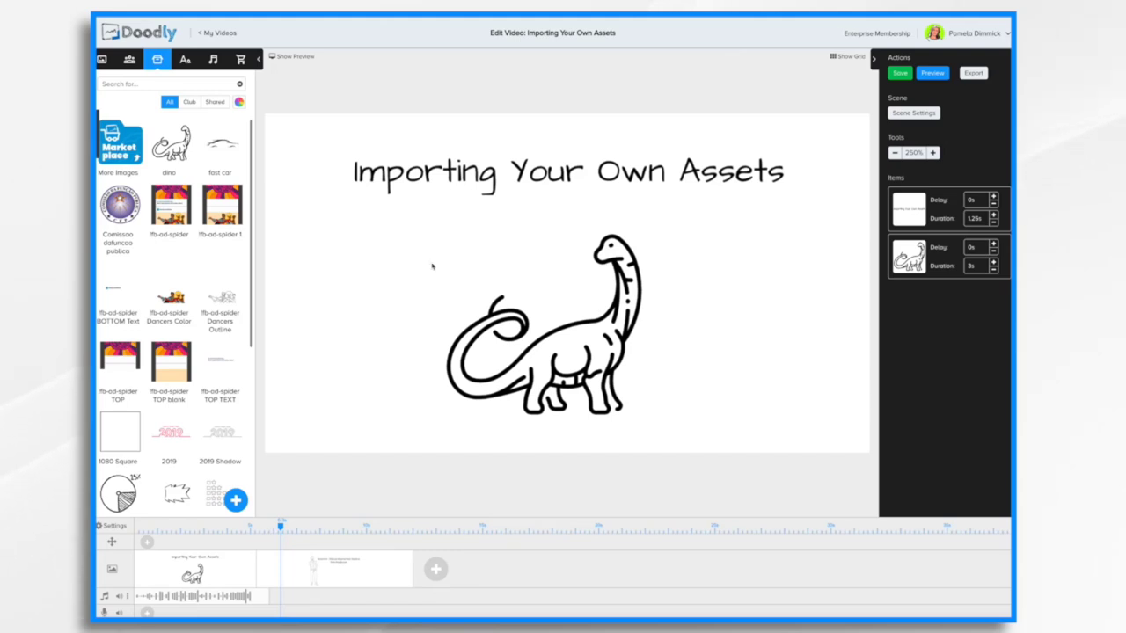
Step: Open the dialog for sharing the dino prop with a friend, and cancel it
right_click(179, 151)
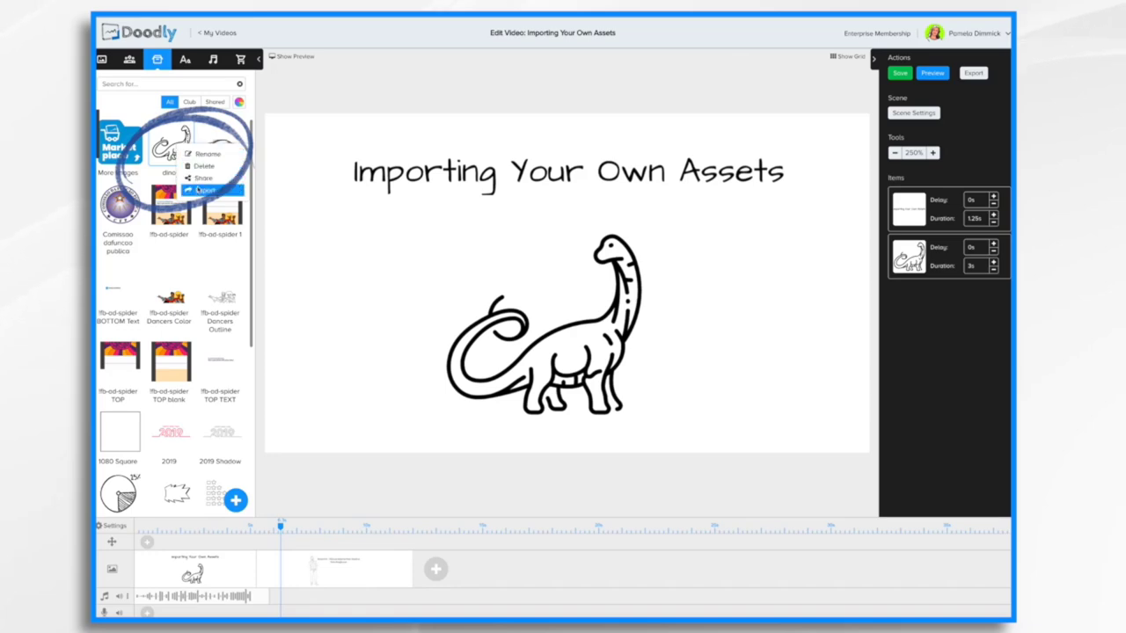
click(202, 178)
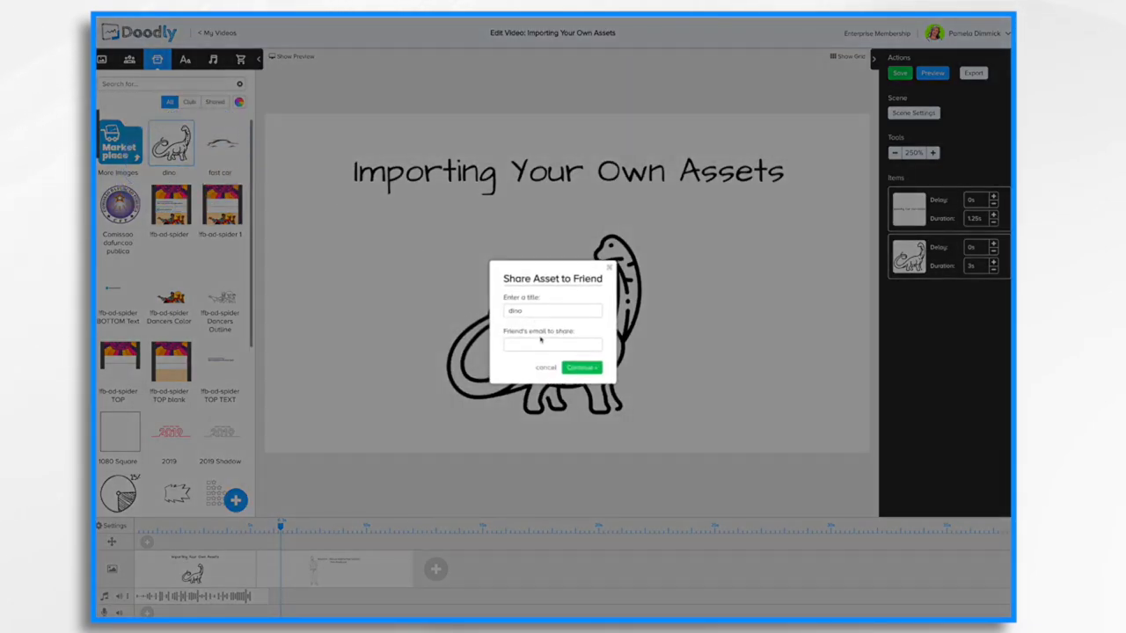
click(545, 367)
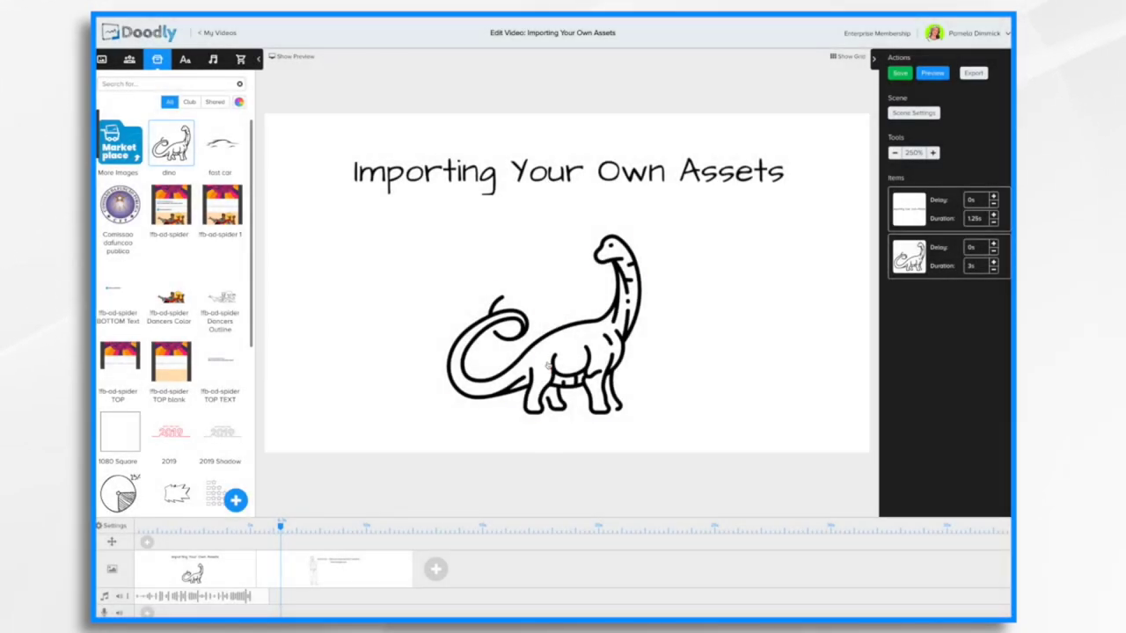
Step: Check the dino prop's Export option without using it, and show only the Shared props in the library
right_click(175, 152)
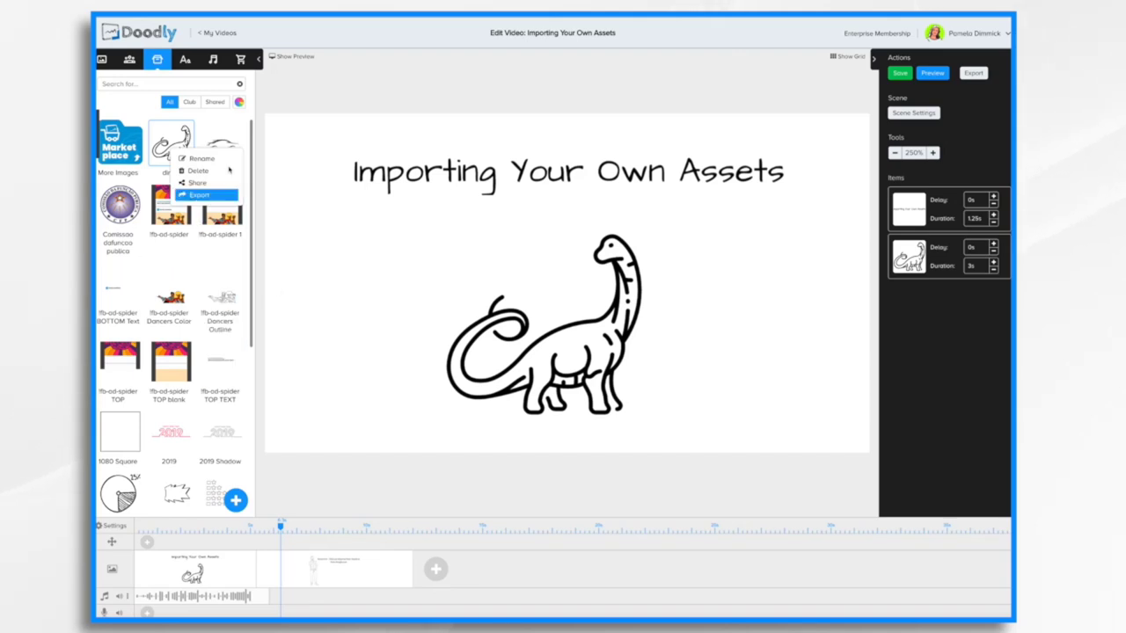
click(227, 122)
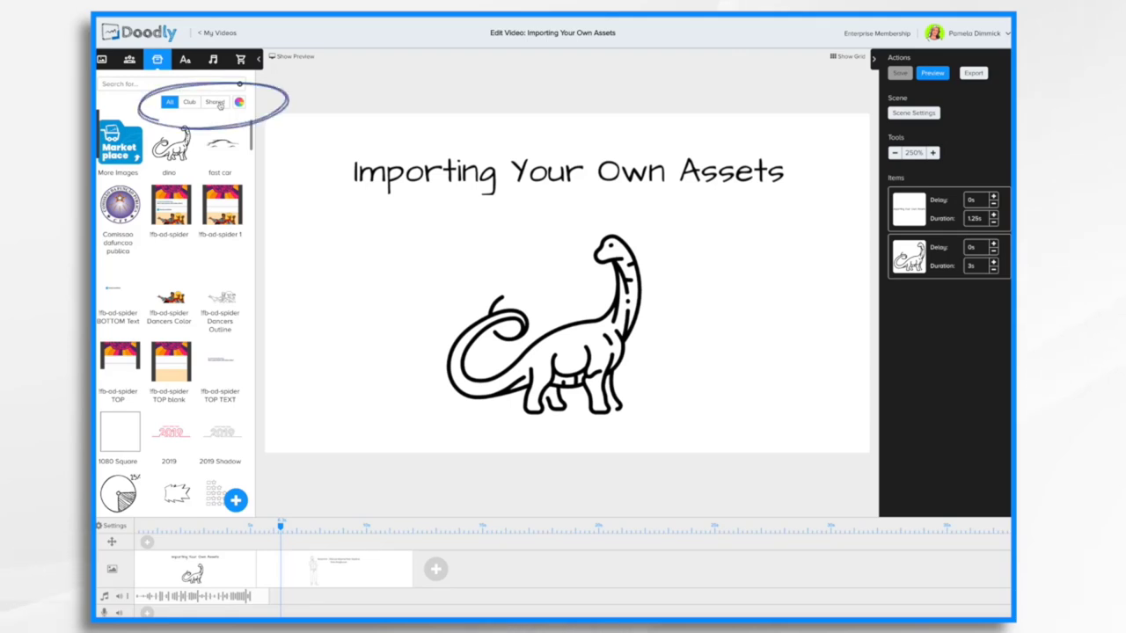
click(217, 102)
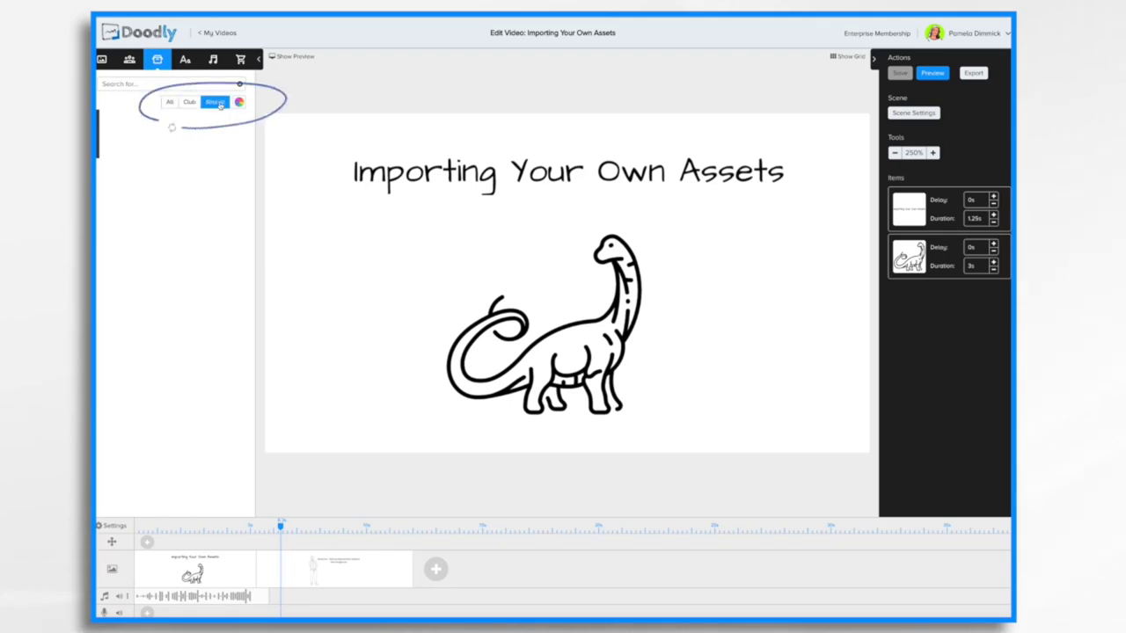
Step: Show all props in the library, then open the Doodly Marketplace and browse its most recent bundles
click(170, 102)
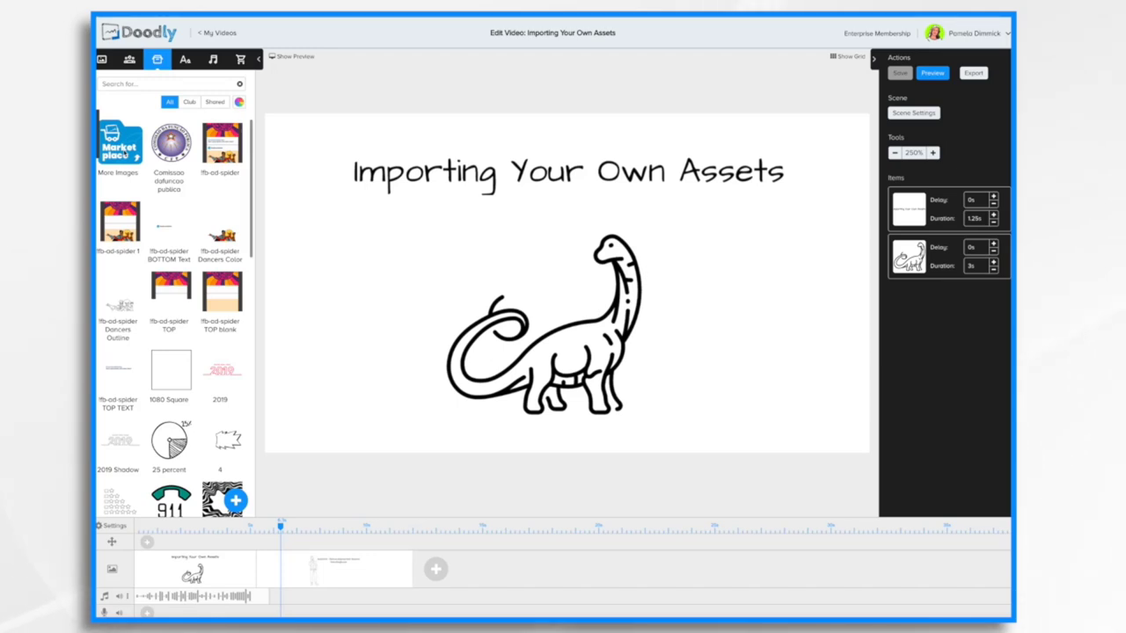
click(123, 149)
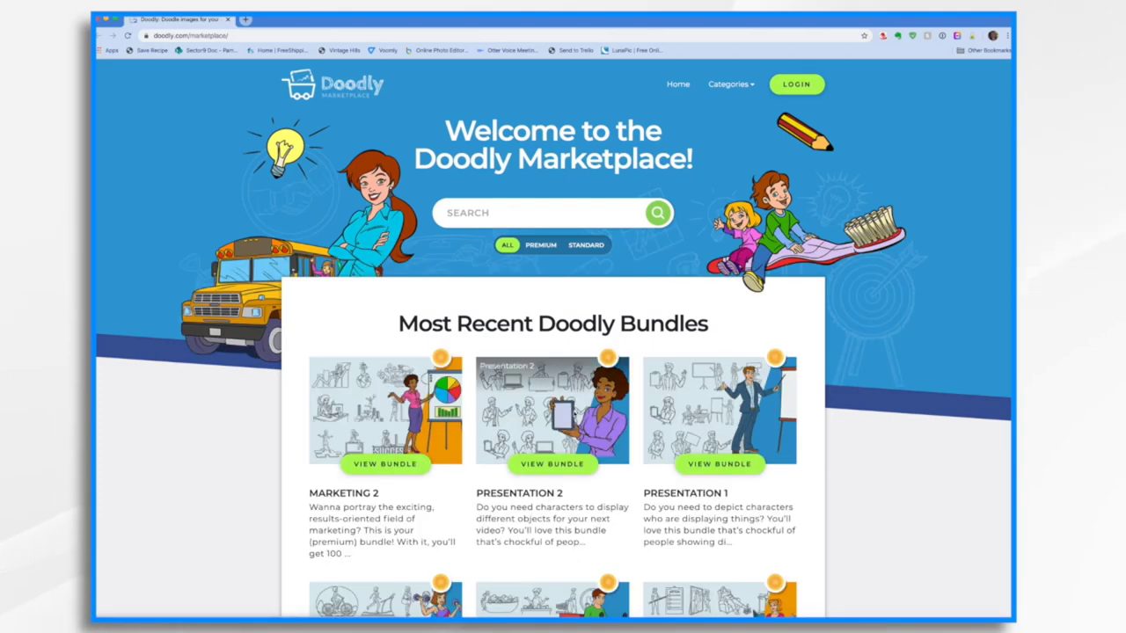
scroll(573, 384, down, 3)
scroll(573, 411, down, 6)
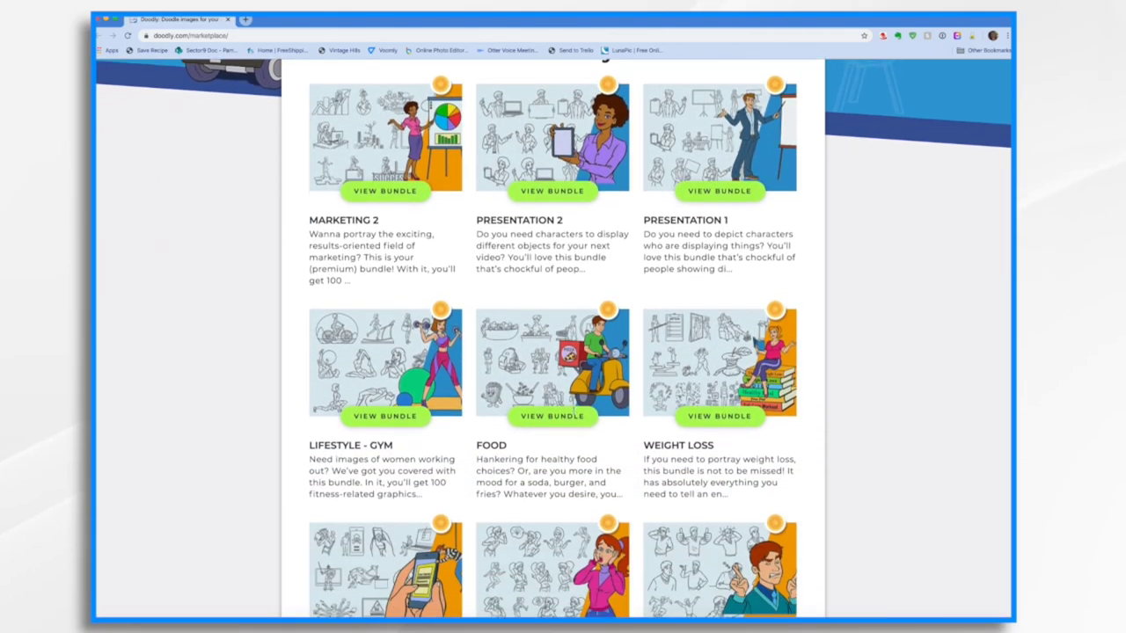
scroll(552, 352, down, 3)
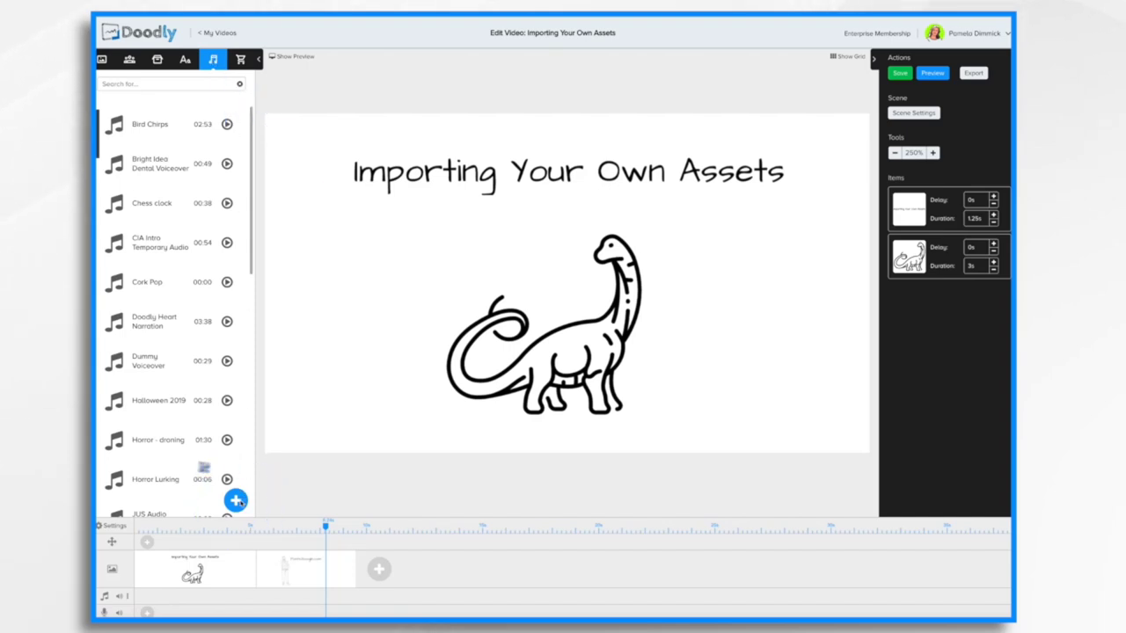
Step: Import the sound file AnimalBirdCart CTE01_18.4.mp3 under its own title and place it on the music track at the start of the timeline
click(235, 500)
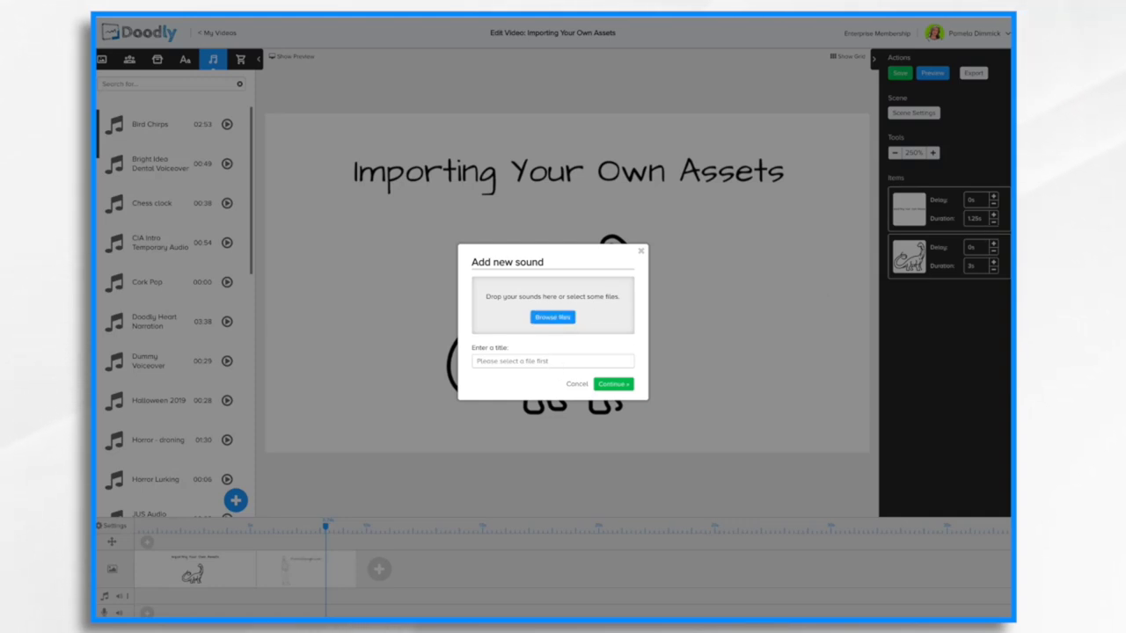
drag(1007, 193, 543, 309)
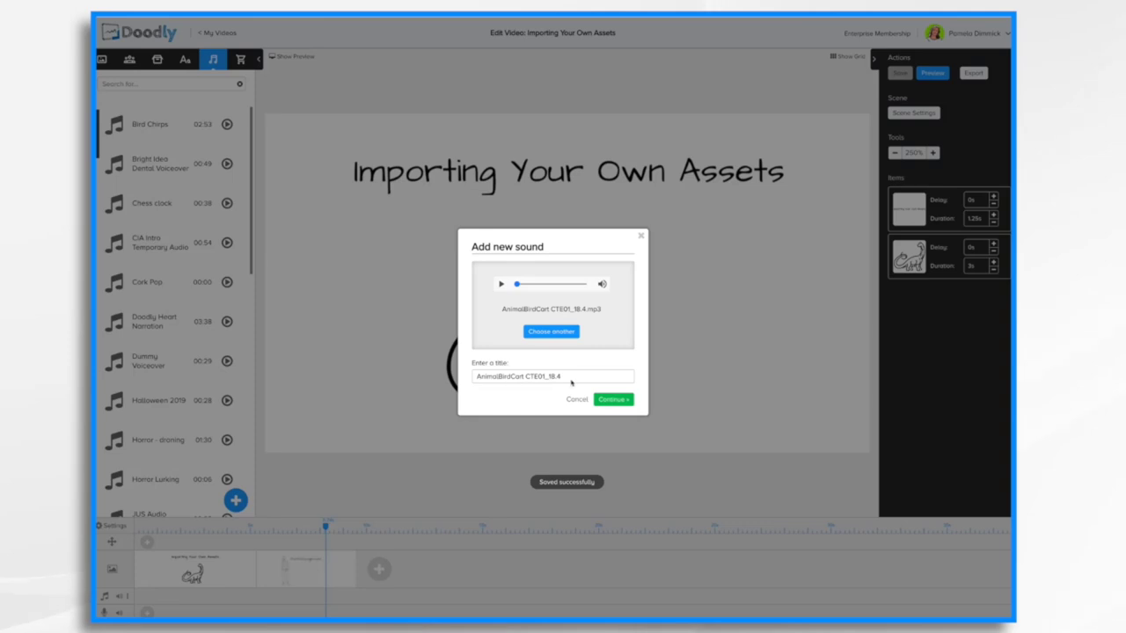
click(613, 401)
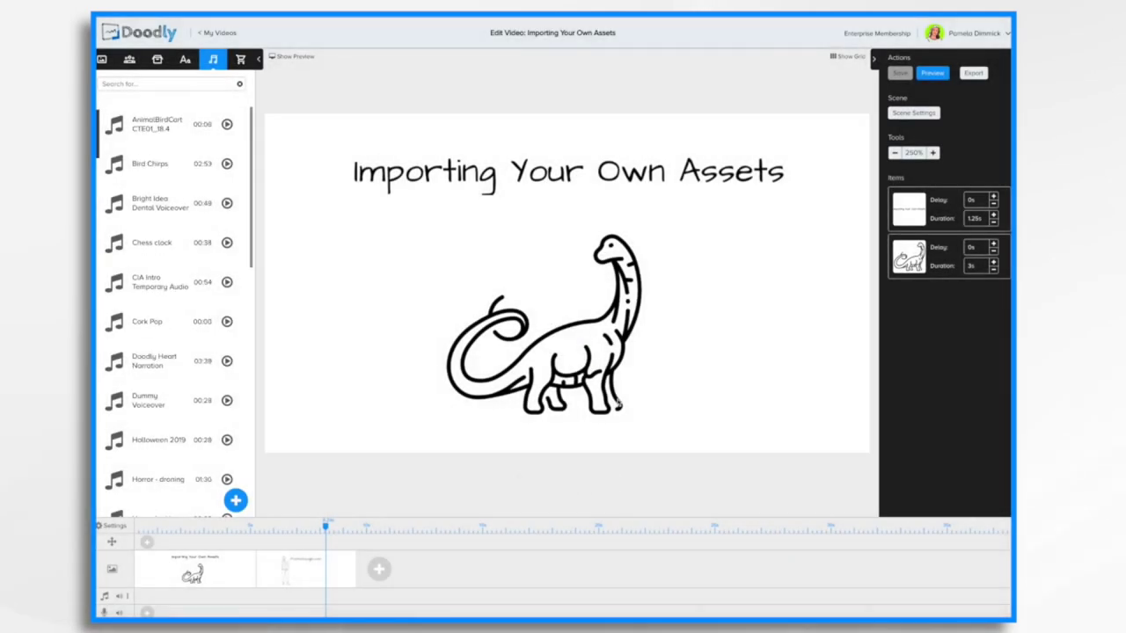
click(145, 126)
drag(146, 126, 209, 599)
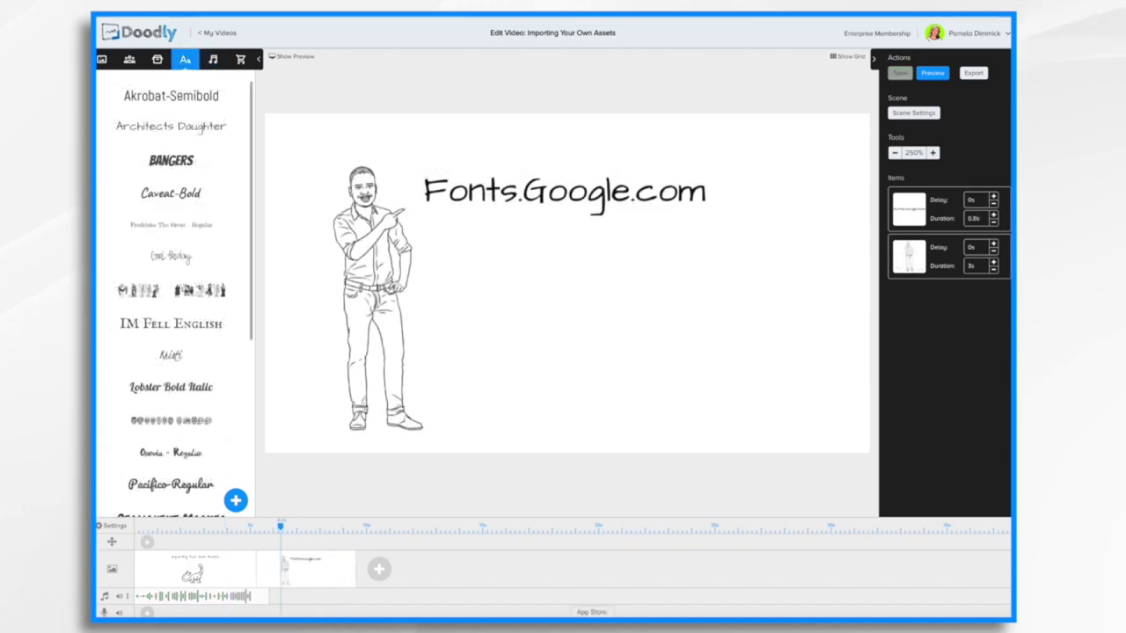
Step: Look through the available fonts and import Acme-Regular.ttf from the Acme folder in Downloads, titled Acme-Regular
scroll(184, 419, down, 3)
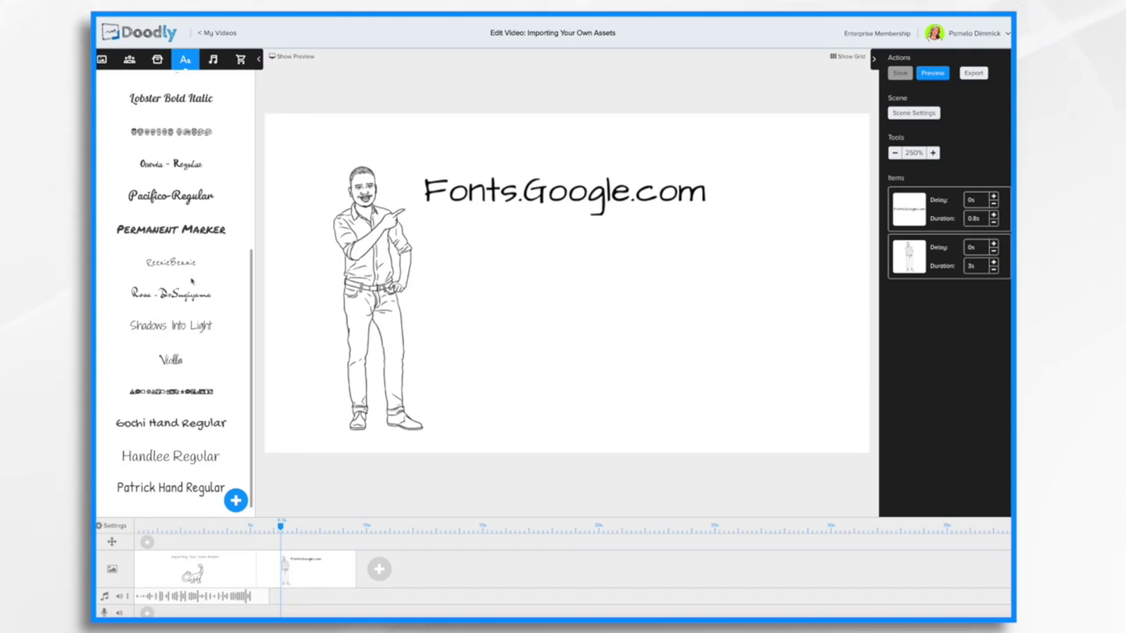
scroll(191, 281, up, 3)
scroll(192, 282, down, 3)
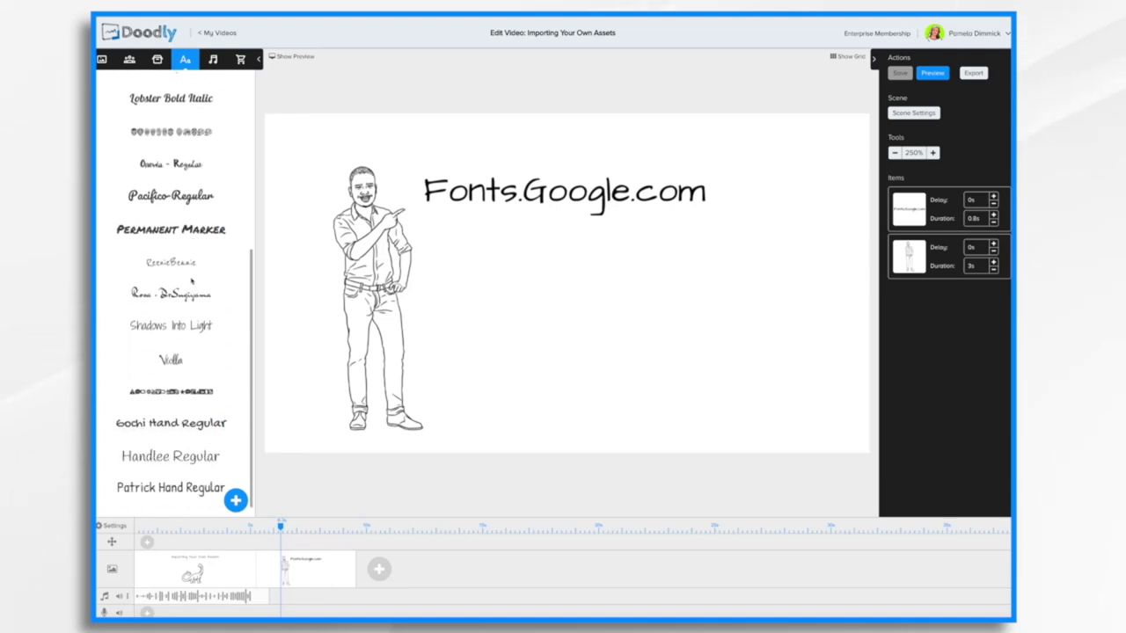
scroll(192, 281, up, 3)
scroll(191, 282, down, 3)
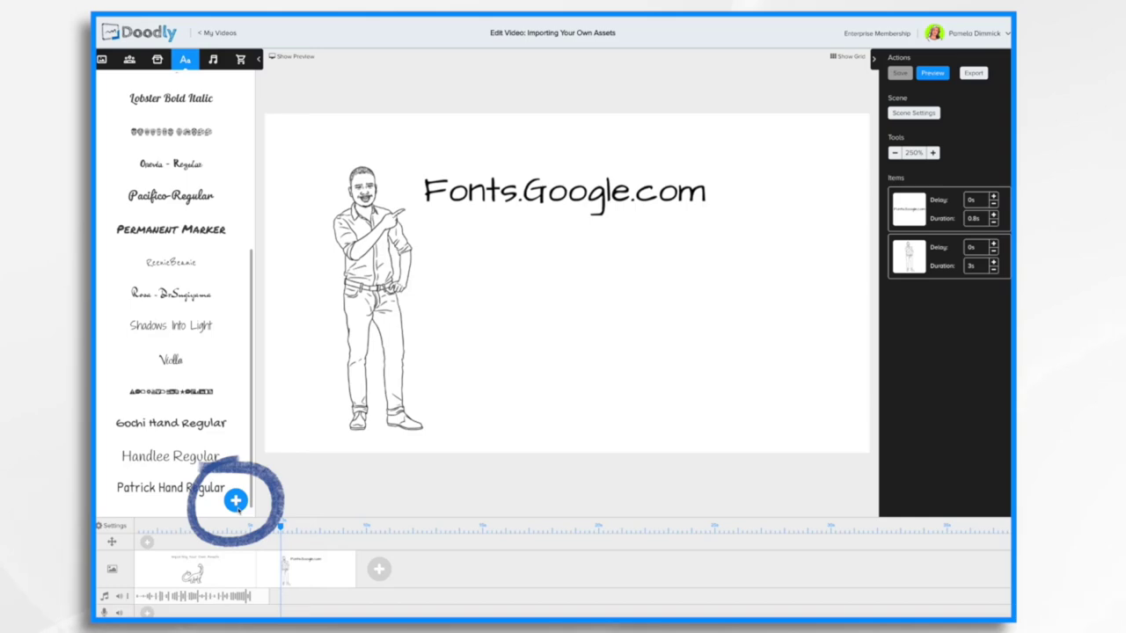
click(235, 502)
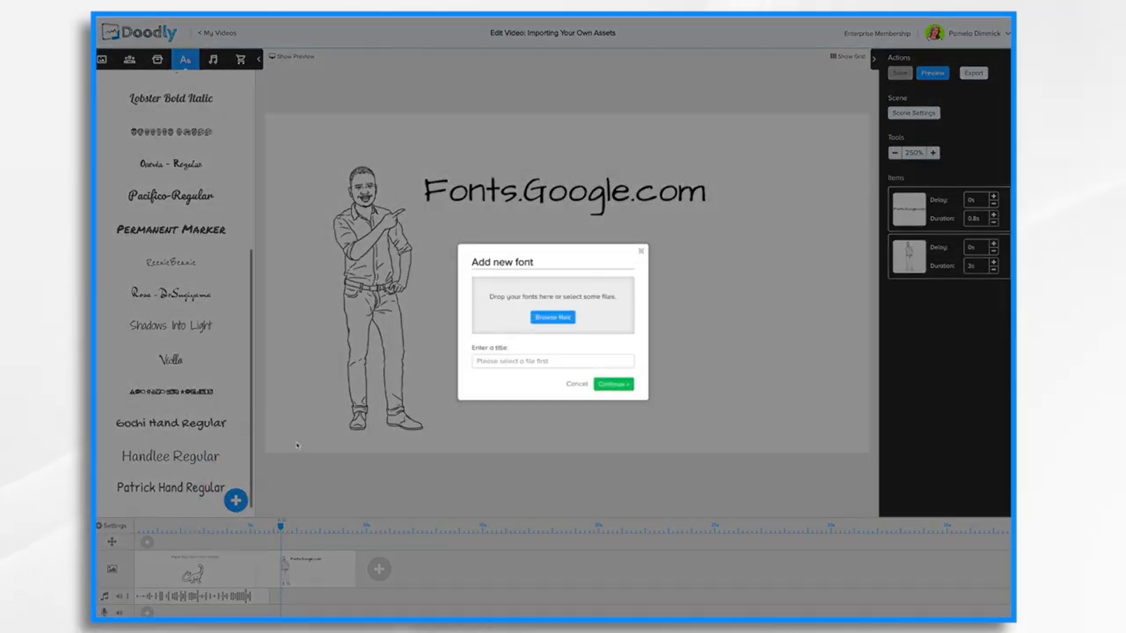
click(552, 317)
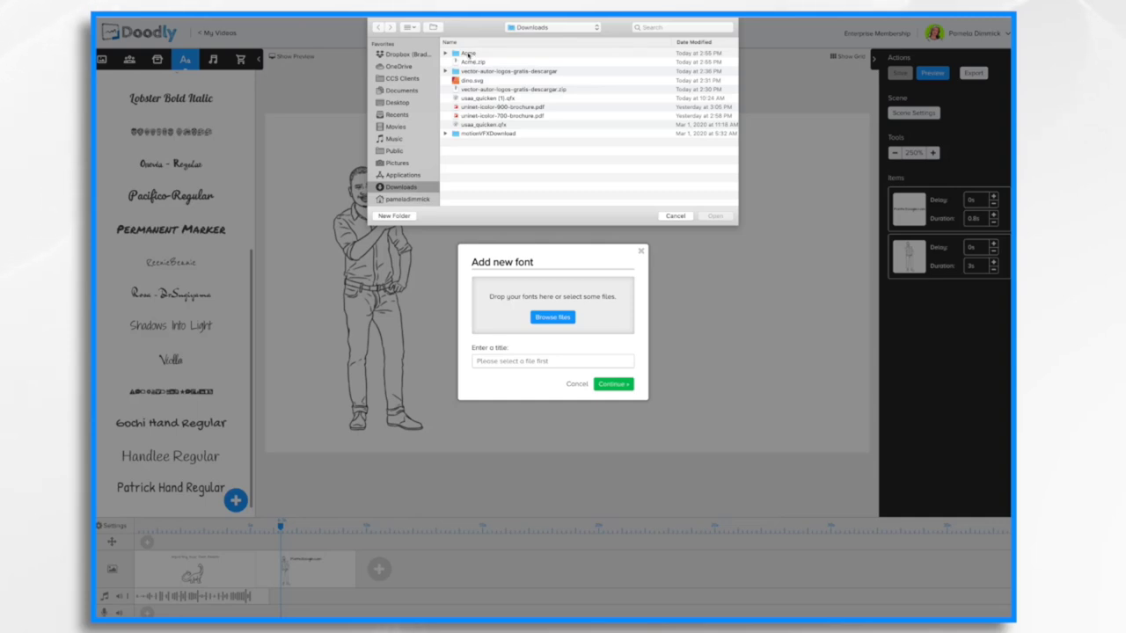
double_click(466, 54)
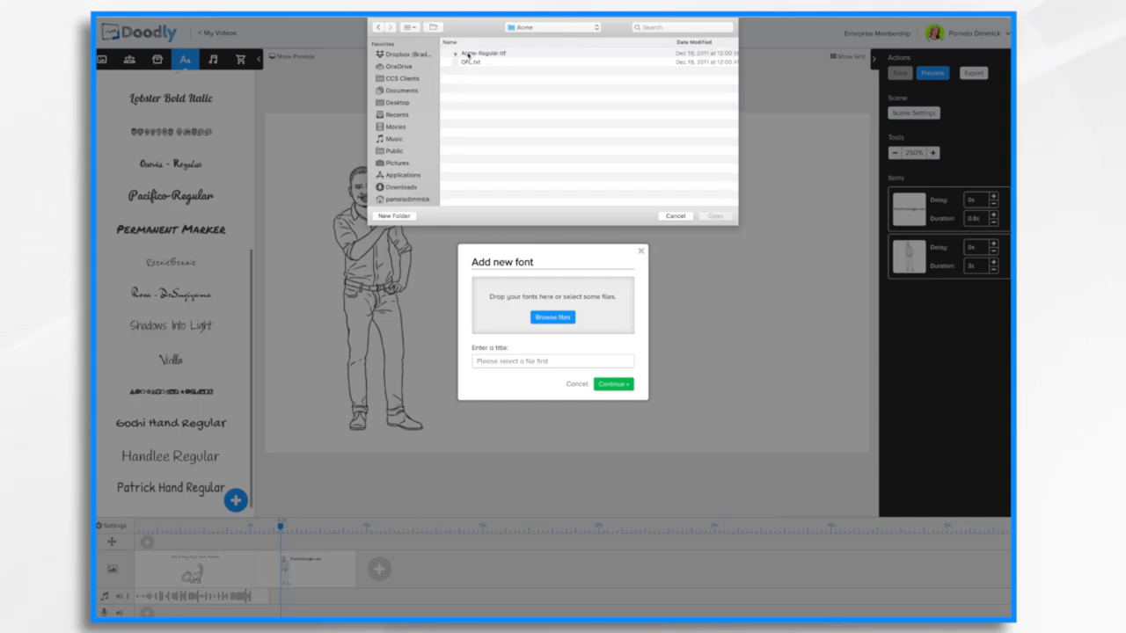
click(491, 53)
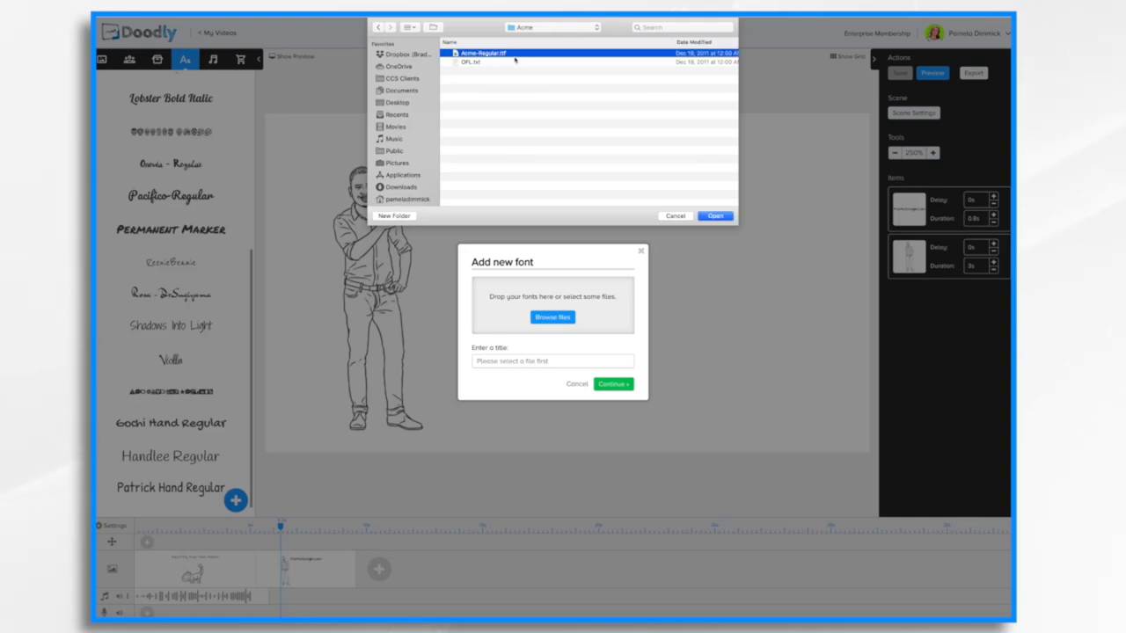
click(720, 216)
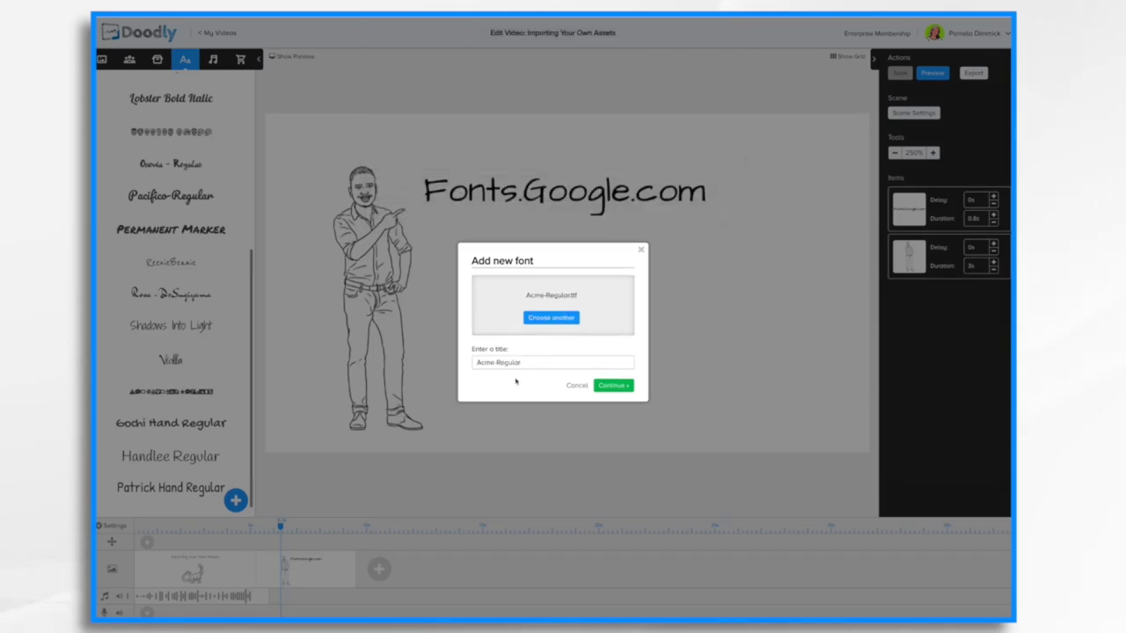
click(613, 387)
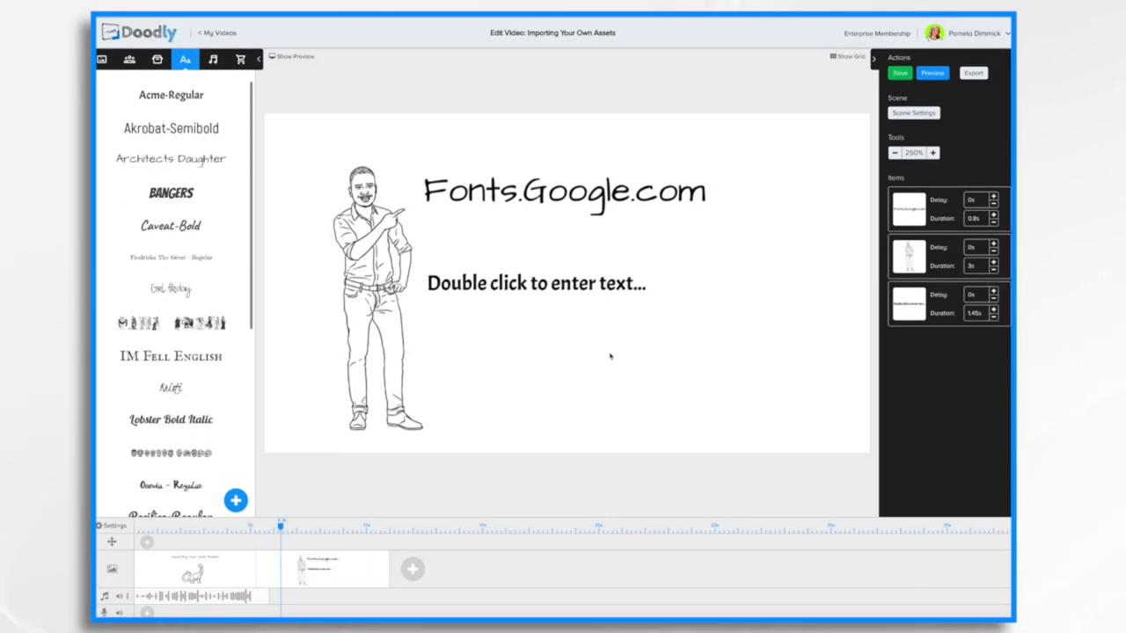
Step: Replace the Acme placeholder text with "Acme Font -- This is an imported font I found on Fonts.Google.com"
double_click(519, 284)
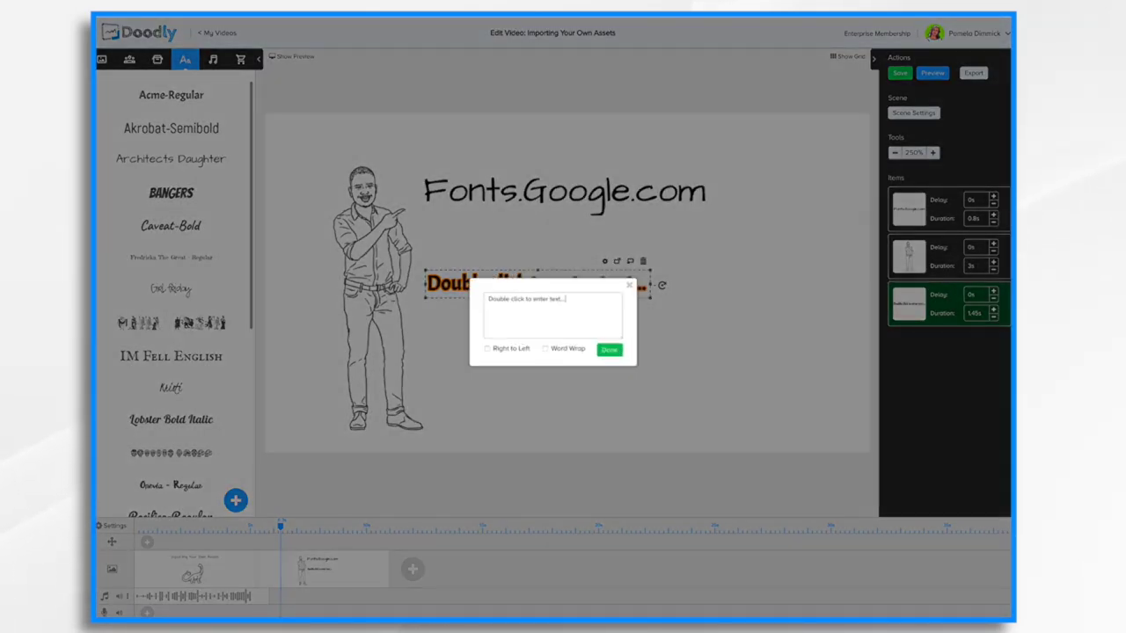
key(ctrl+a)
text(A)
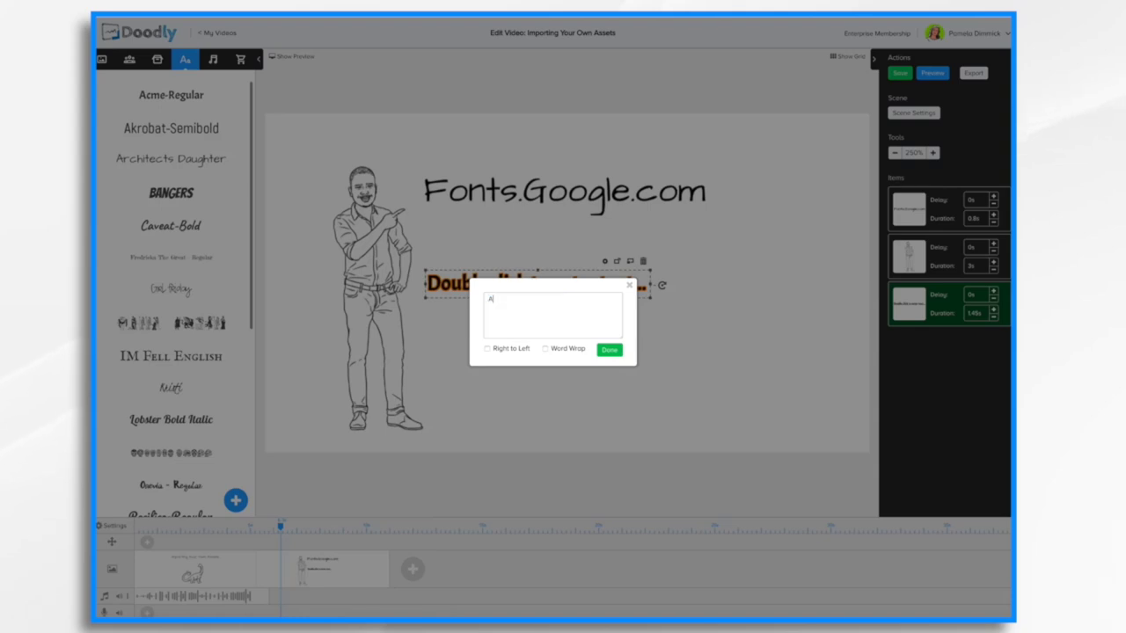
text(cme Font - This is an imported font I found)
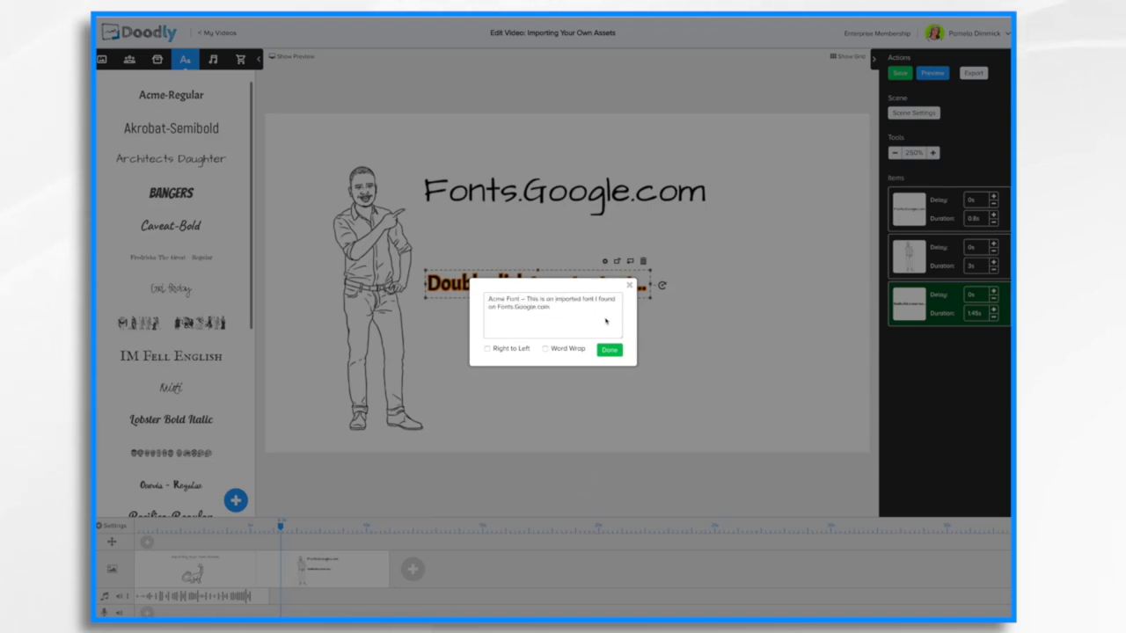
click(609, 351)
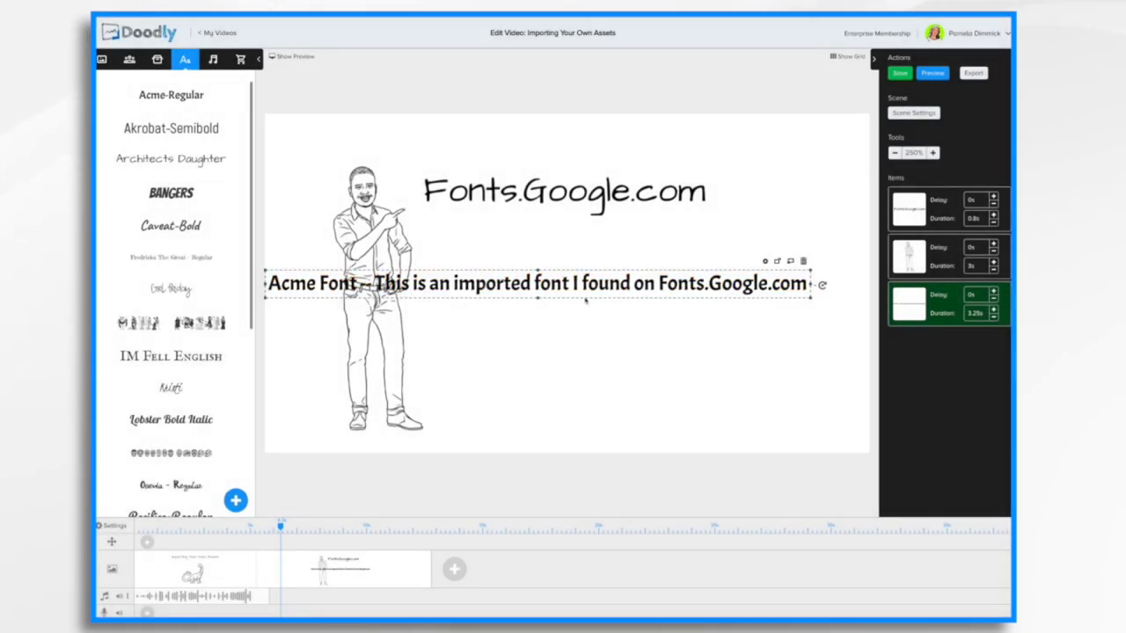
Step: Enable Word Wrap for the Acme text, without Right to Left, and widen it to two lines placed beneath the Fonts.Google.com heading
drag(578, 289, 619, 278)
double_click(618, 279)
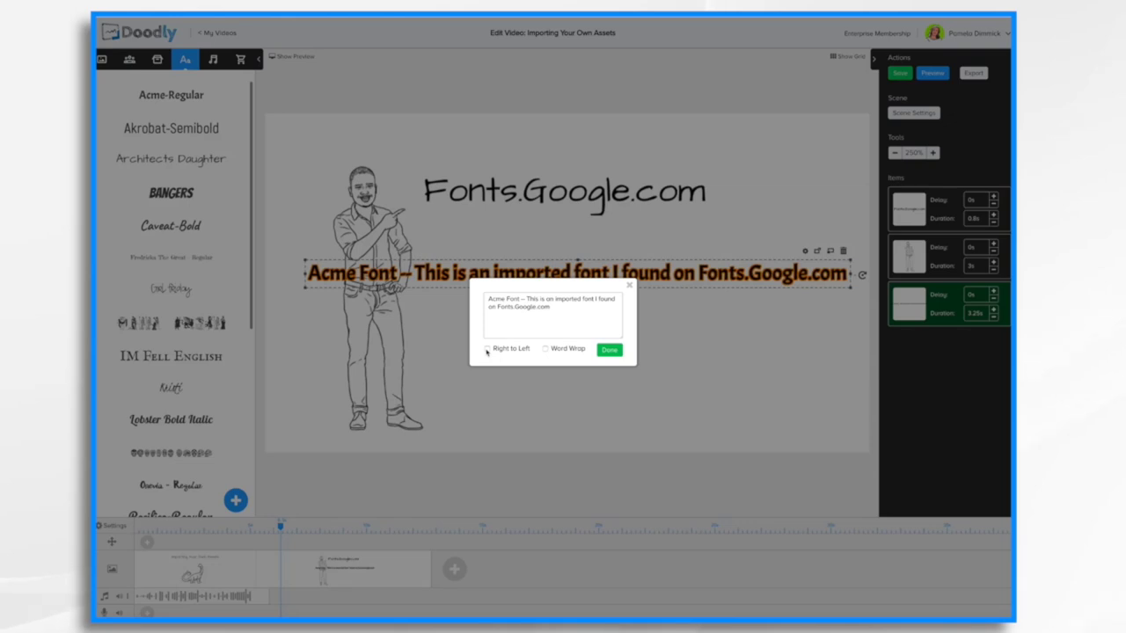
click(487, 349)
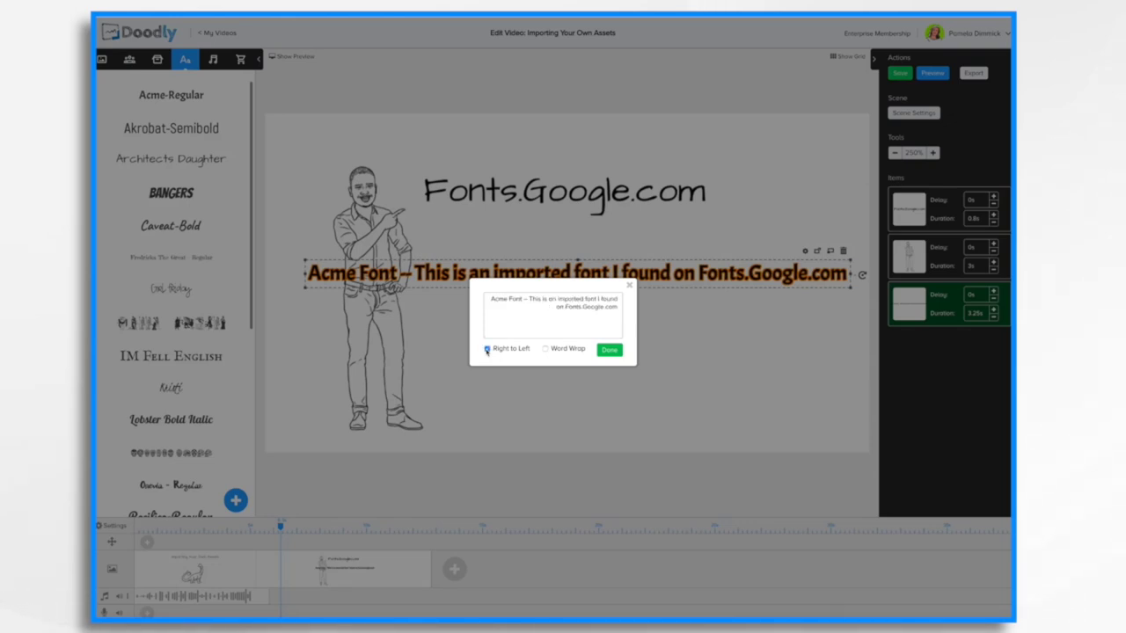
click(488, 349)
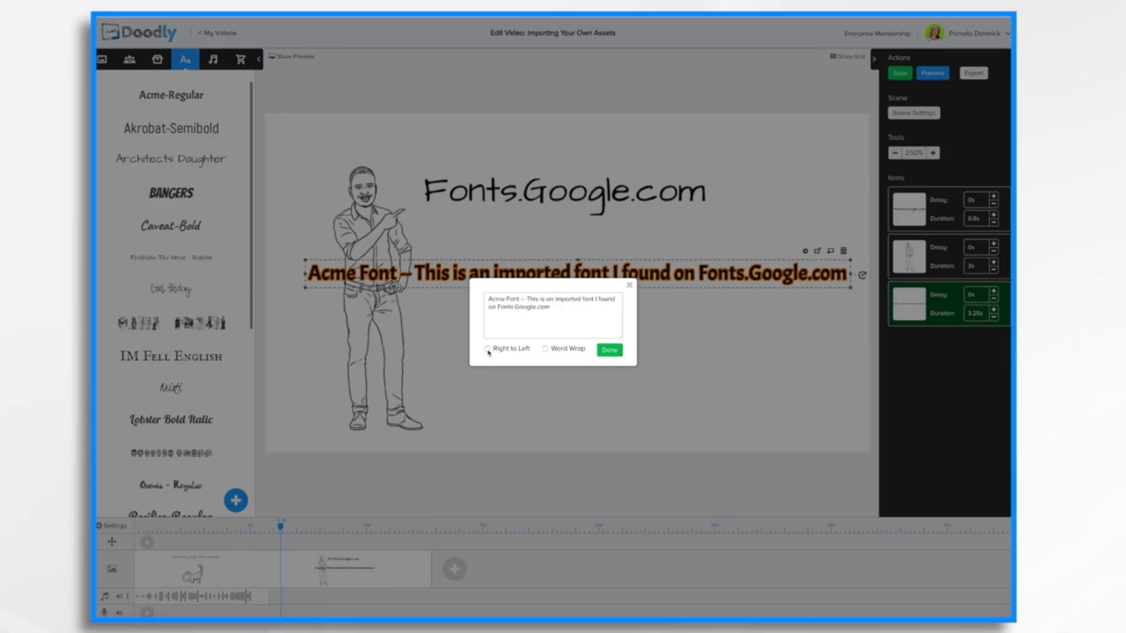
click(545, 349)
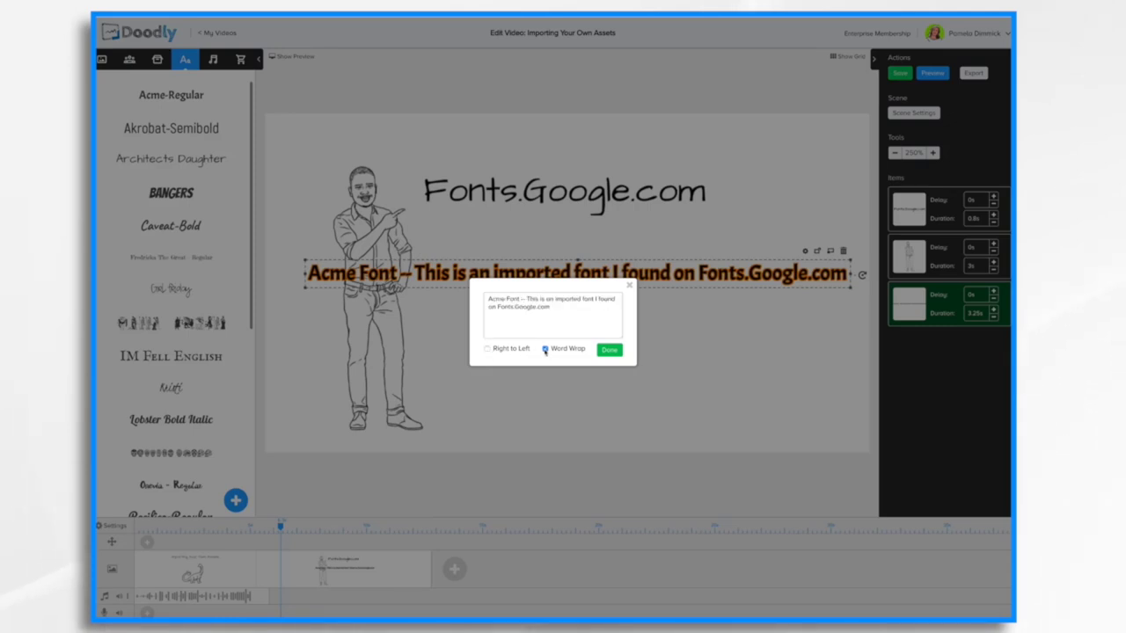
click(609, 349)
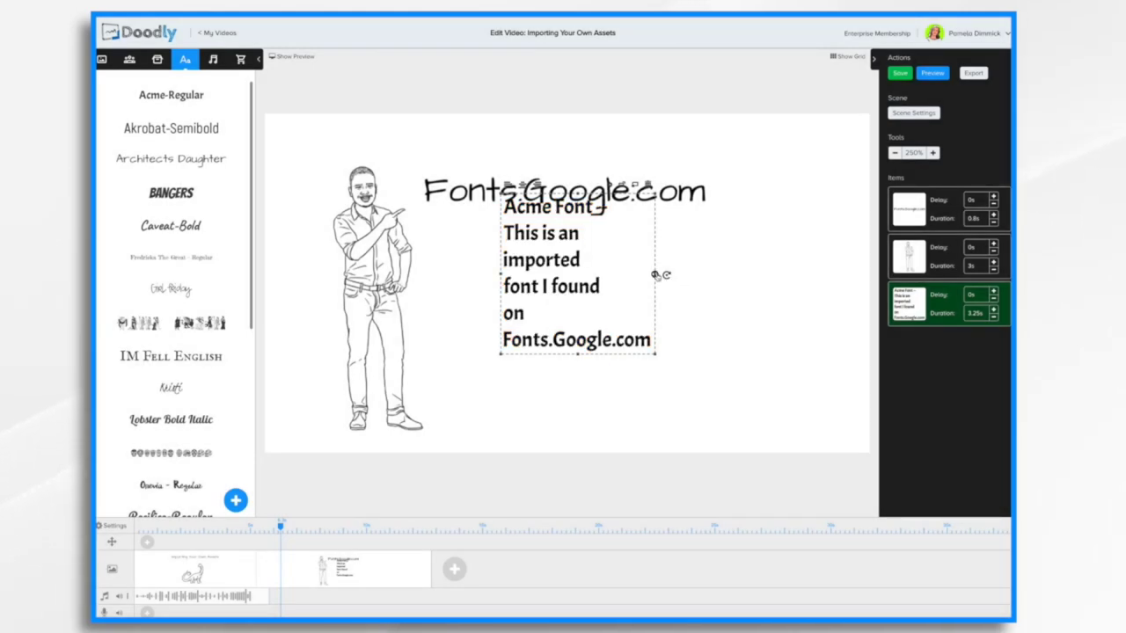
drag(655, 274, 793, 272)
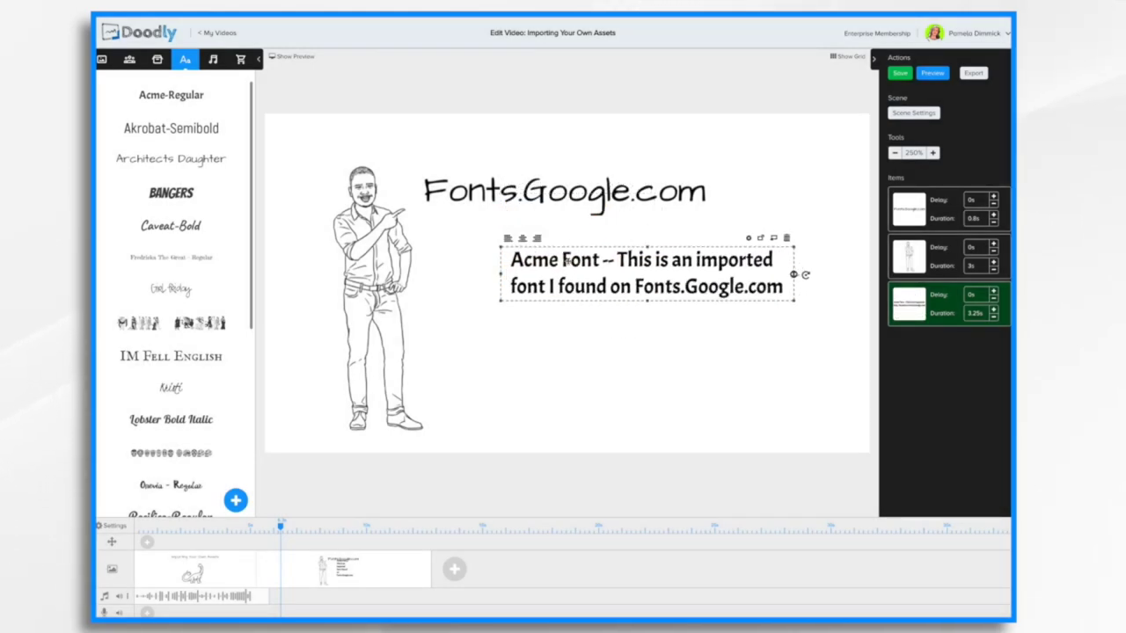
drag(542, 263, 487, 261)
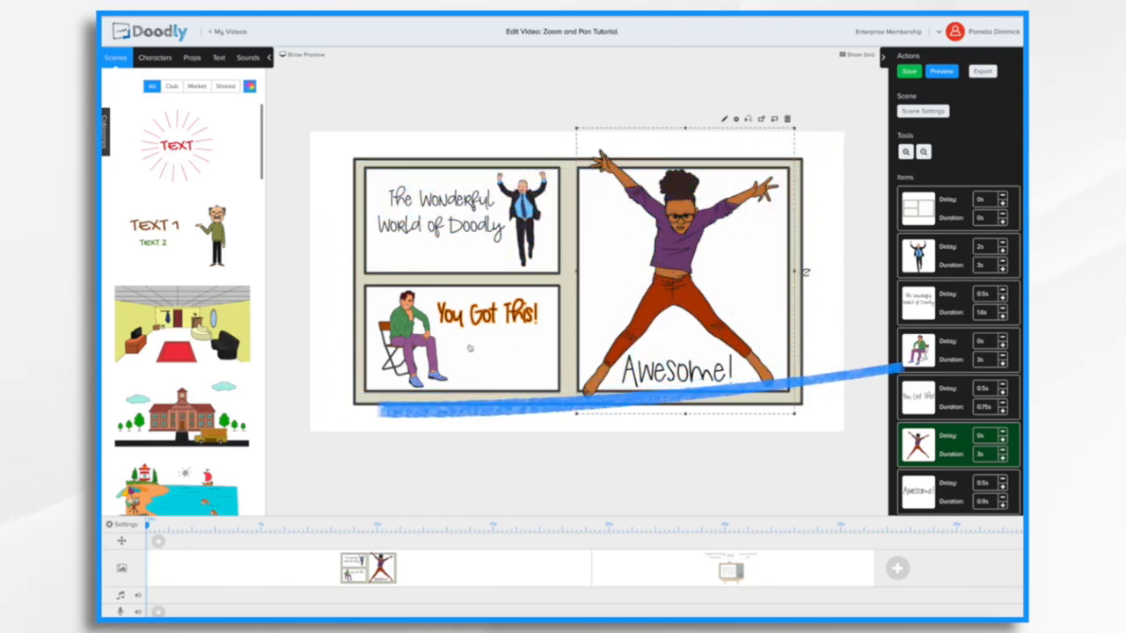
Step: Add a pan and zoom segment at the start of the first scene and shorten it to about 4 seconds
click(159, 544)
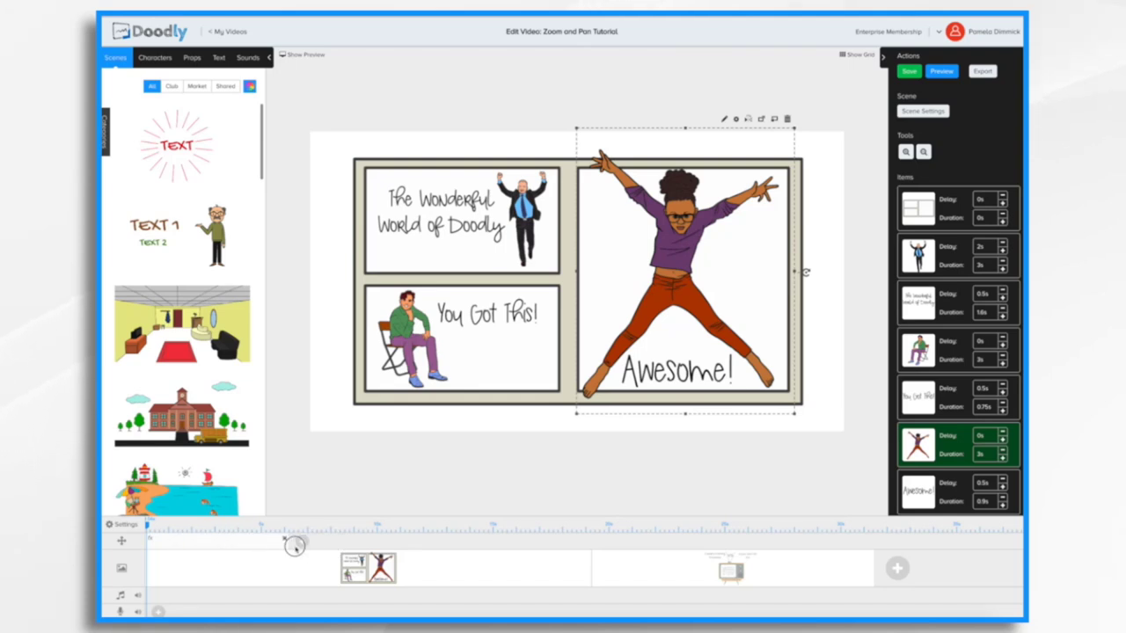
click(238, 543)
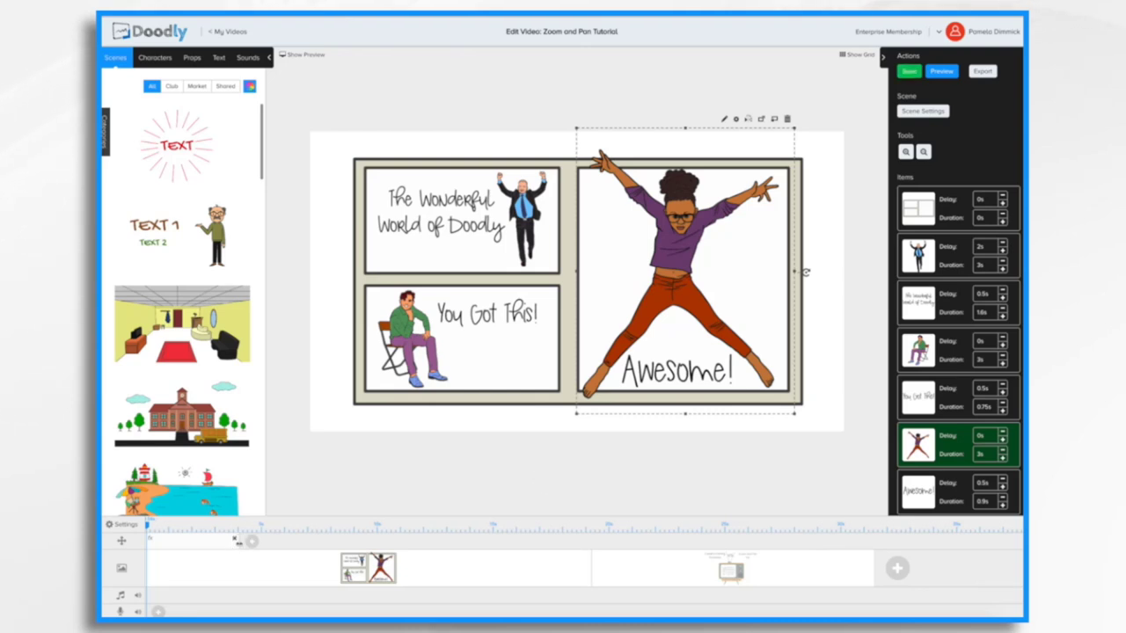
Step: Frame the pan and zoom's End view on the upper-left comic panel and preview the camera movement
double_click(187, 546)
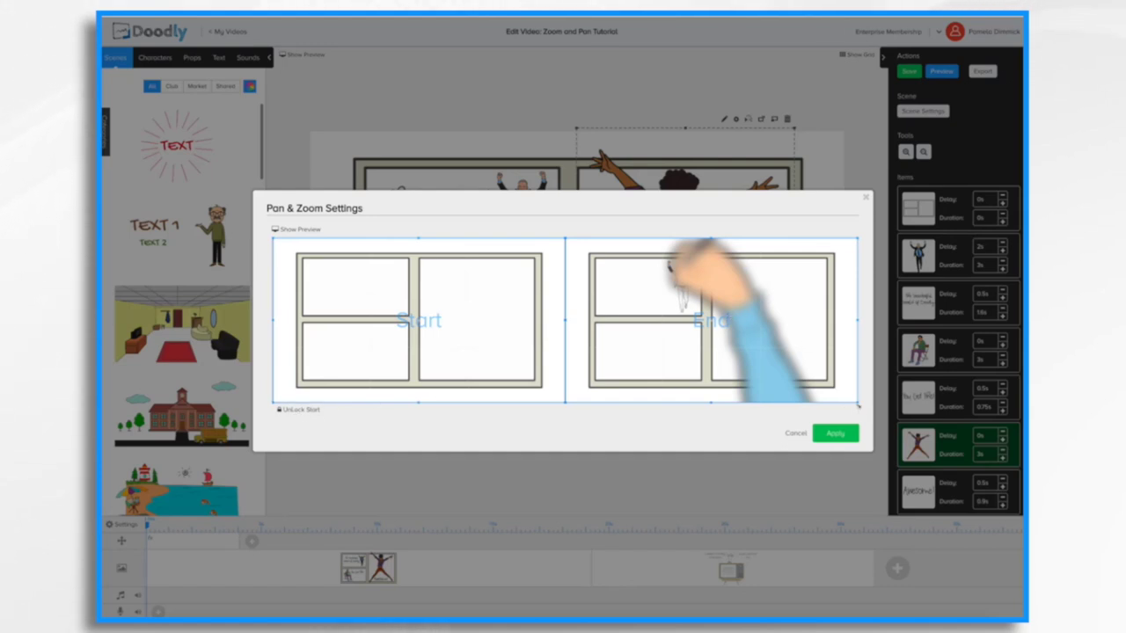
scroll(631, 274, up, 6)
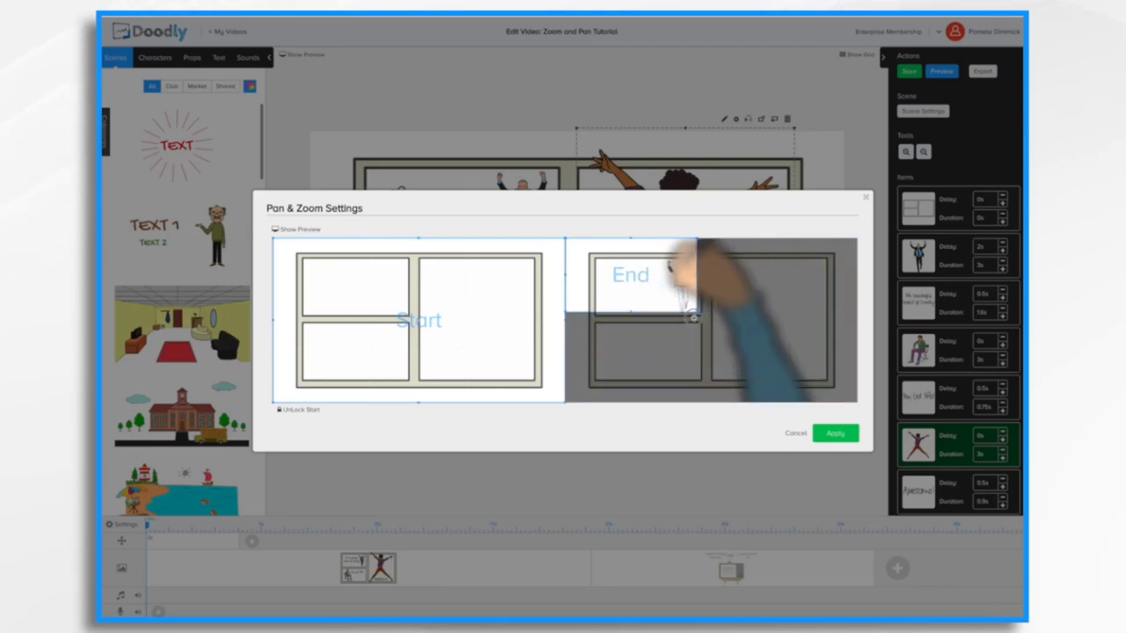
drag(625, 269, 649, 286)
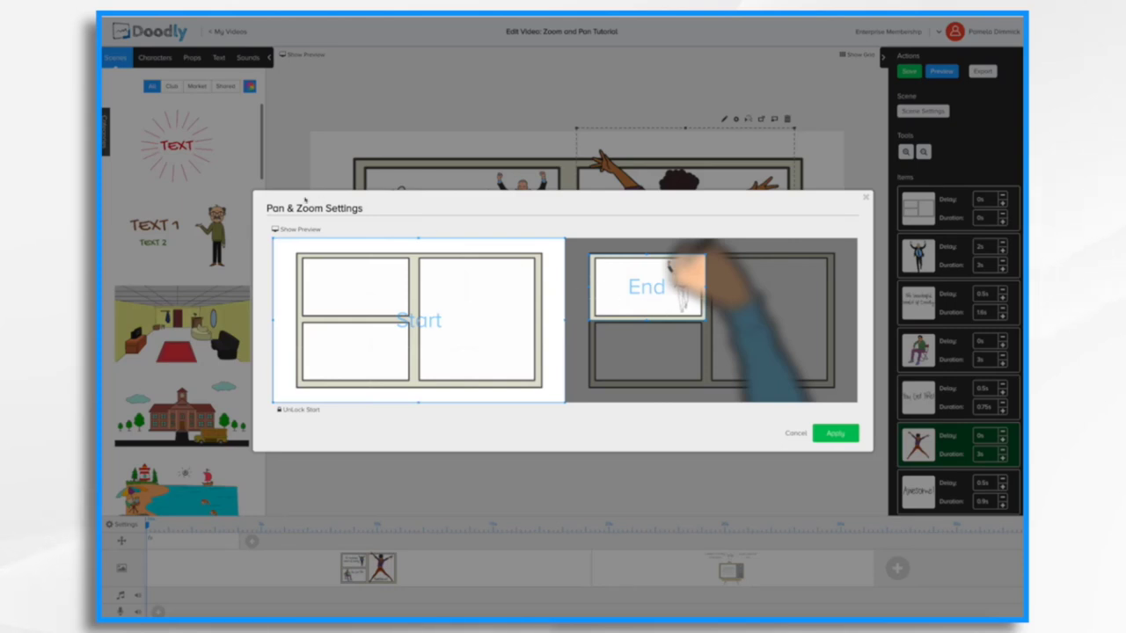
click(287, 231)
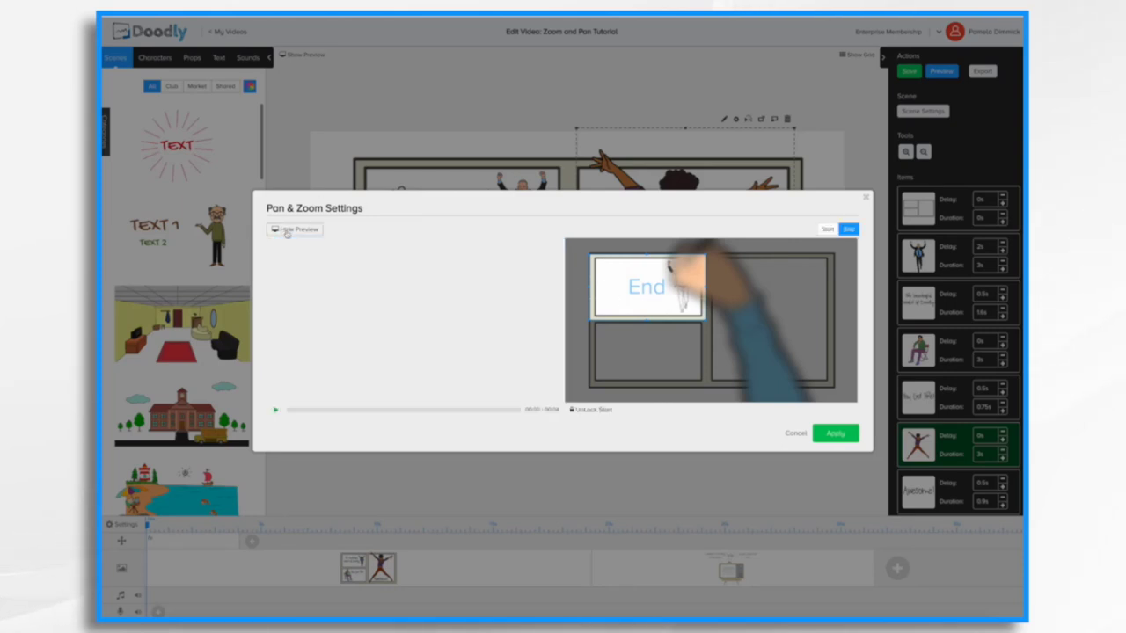
click(276, 411)
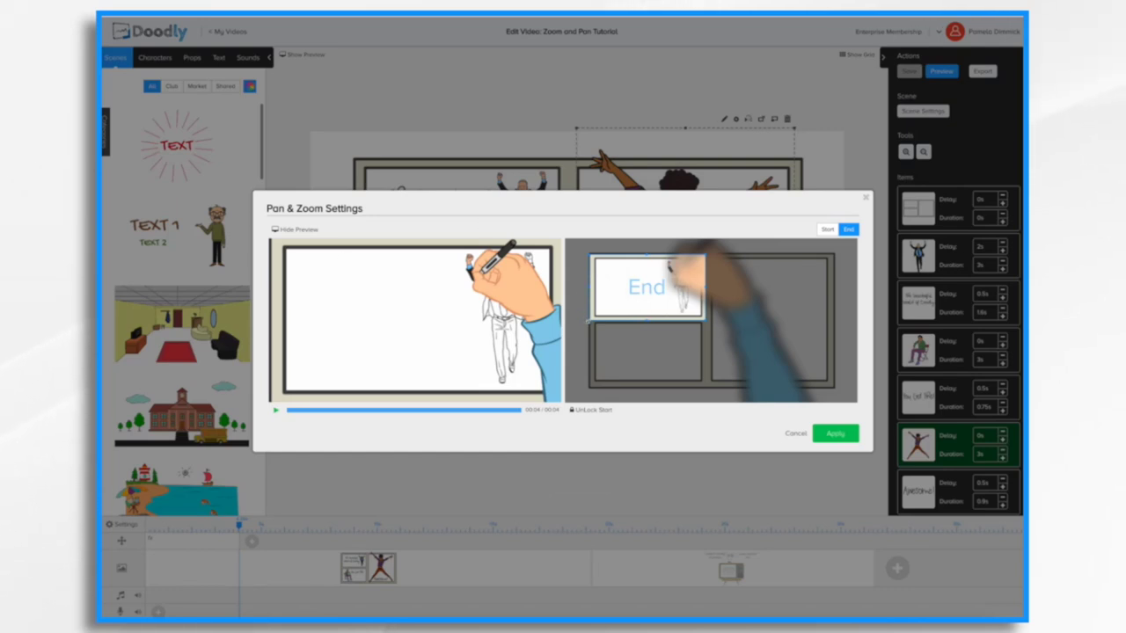
Step: Fit the End frame more tightly around the upper-left comic panel and replay the camera movement
drag(590, 318, 595, 317)
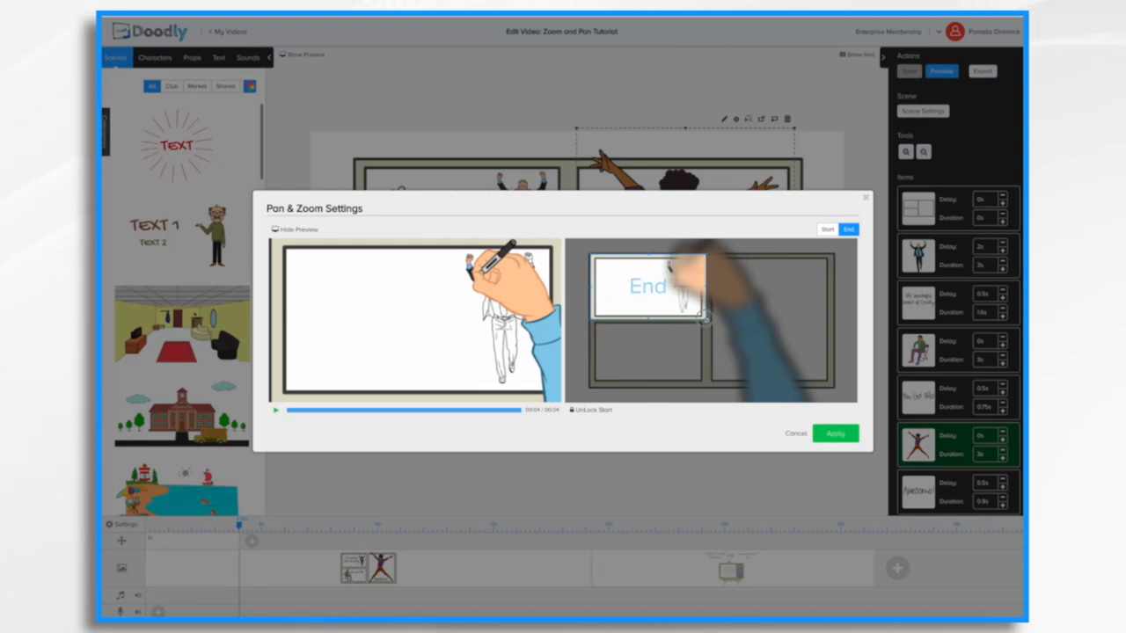
drag(703, 315, 654, 291)
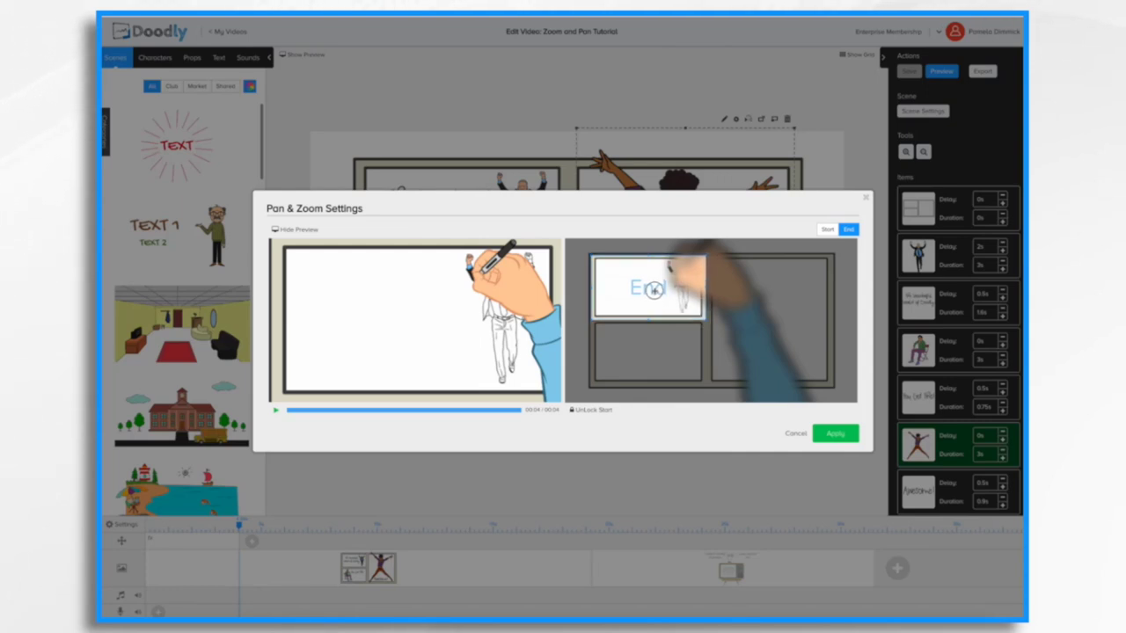
click(275, 412)
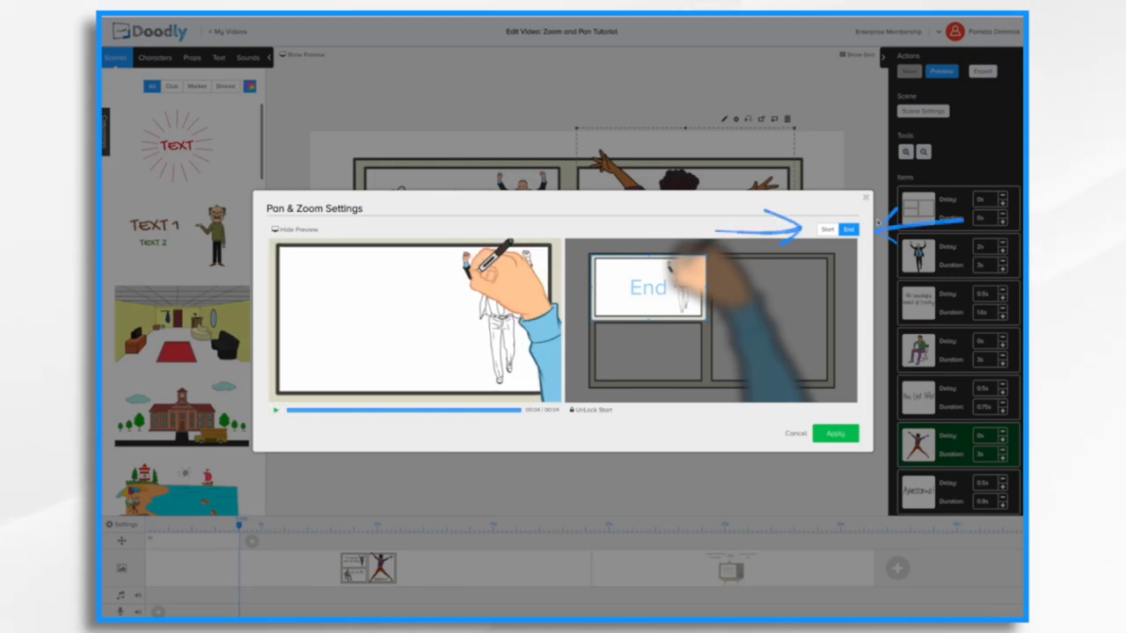
Step: Compare the Start and End views of the first pan and zoom
click(850, 230)
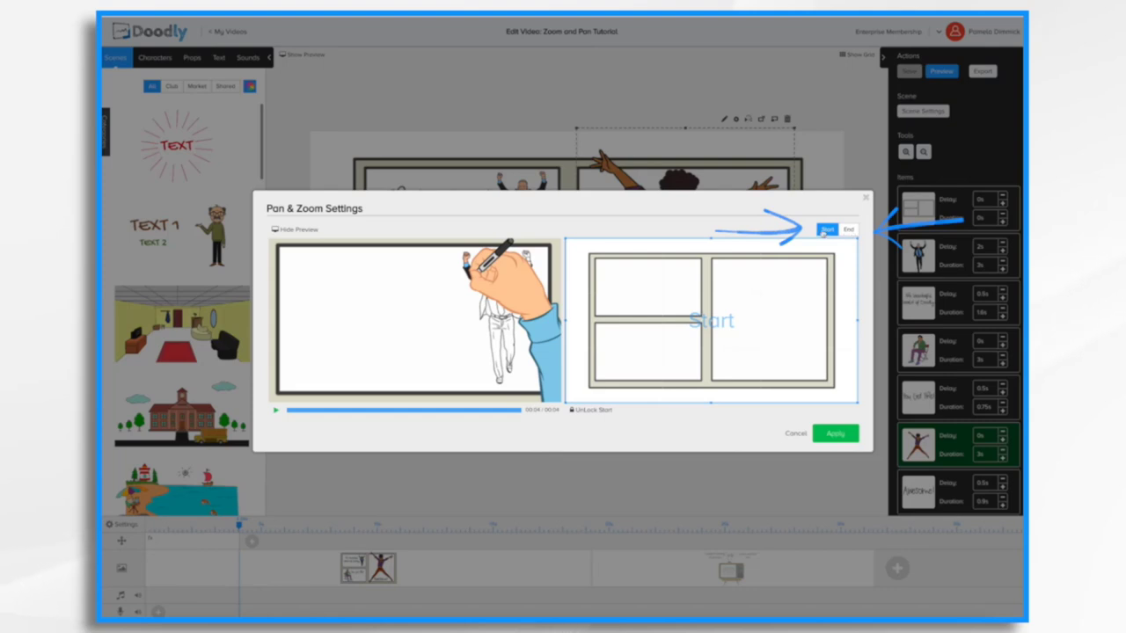
click(823, 231)
click(827, 230)
click(848, 229)
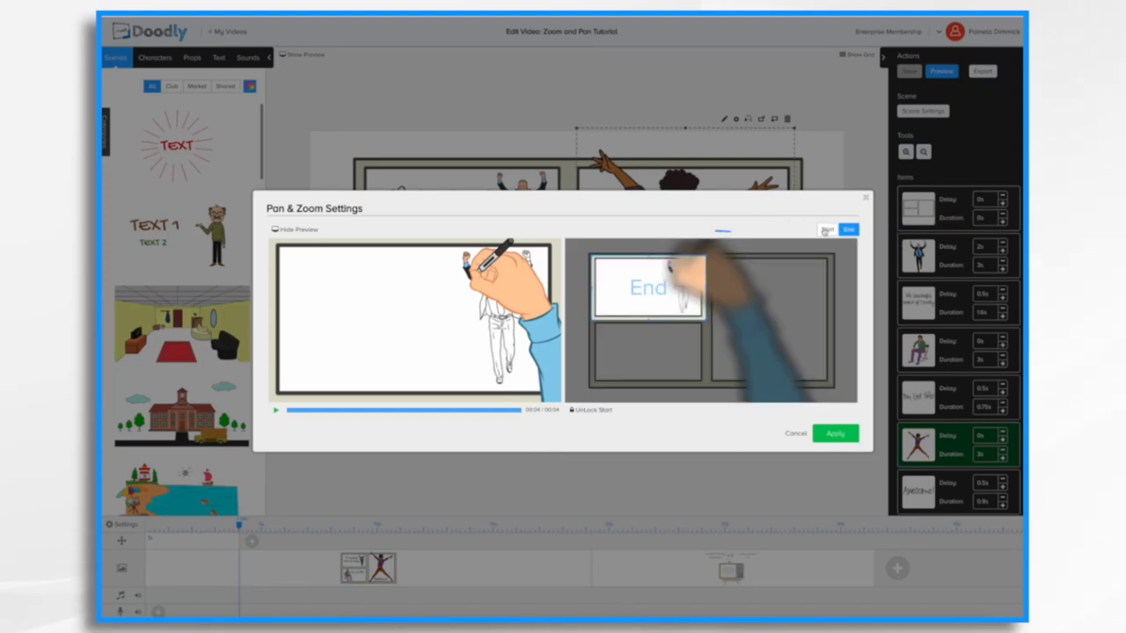
click(854, 230)
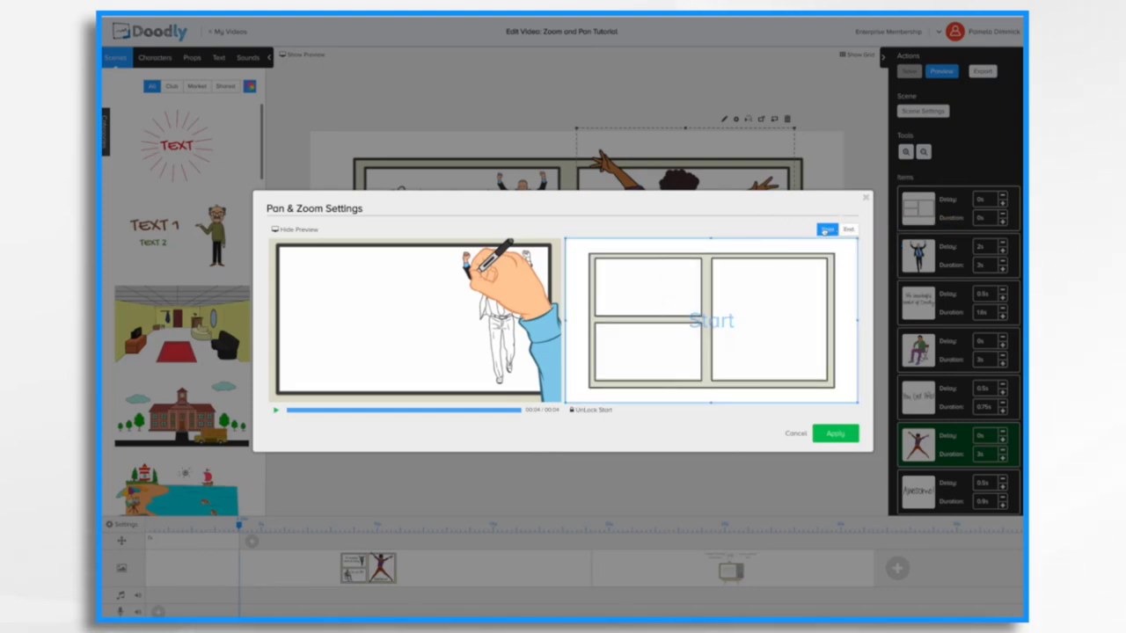
click(848, 230)
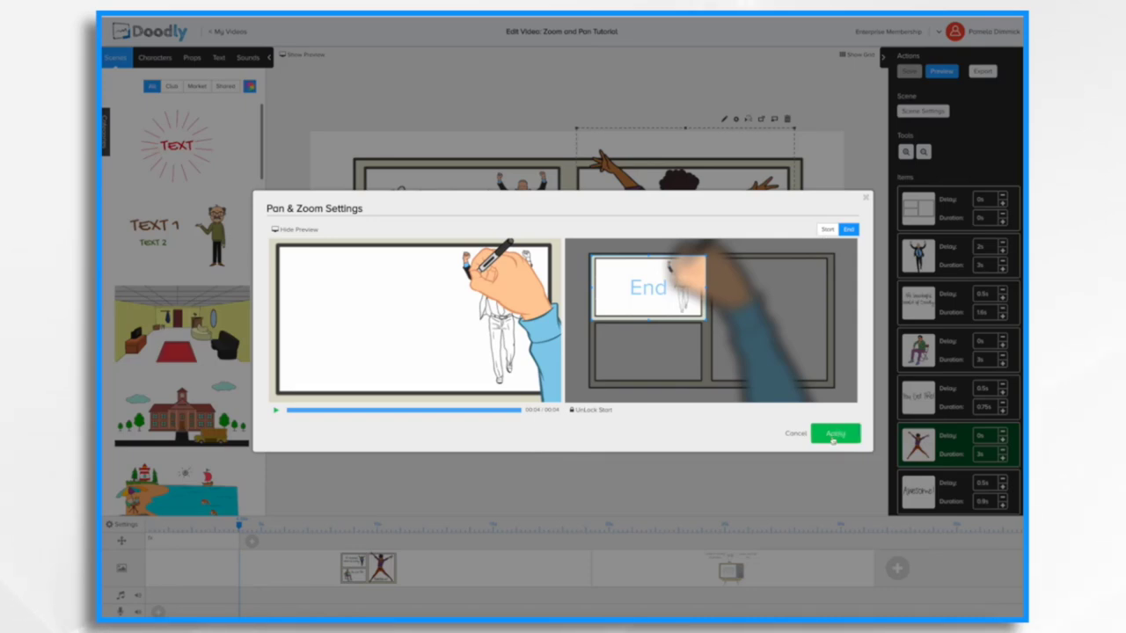
Step: Apply the first pan and zoom's settings and preview the video
click(833, 435)
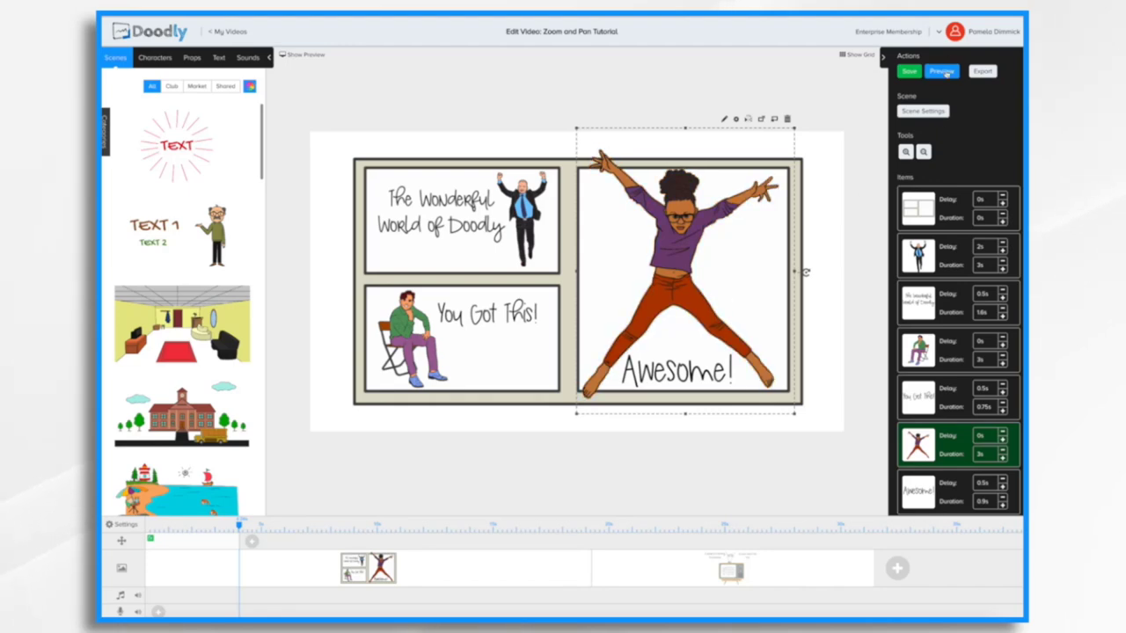
click(943, 71)
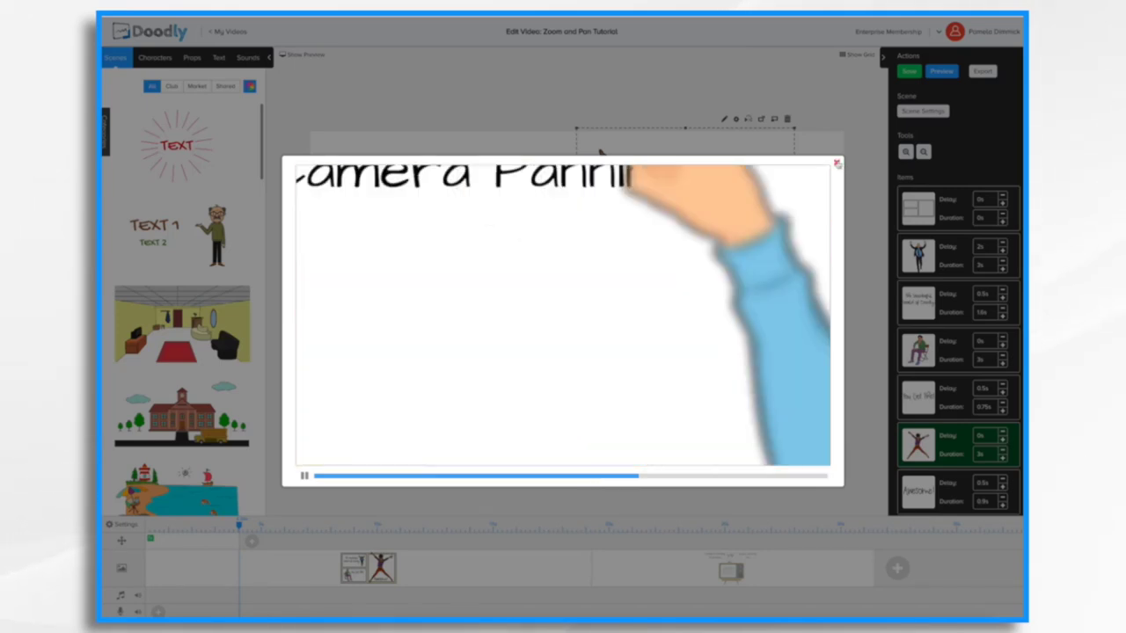
click(837, 164)
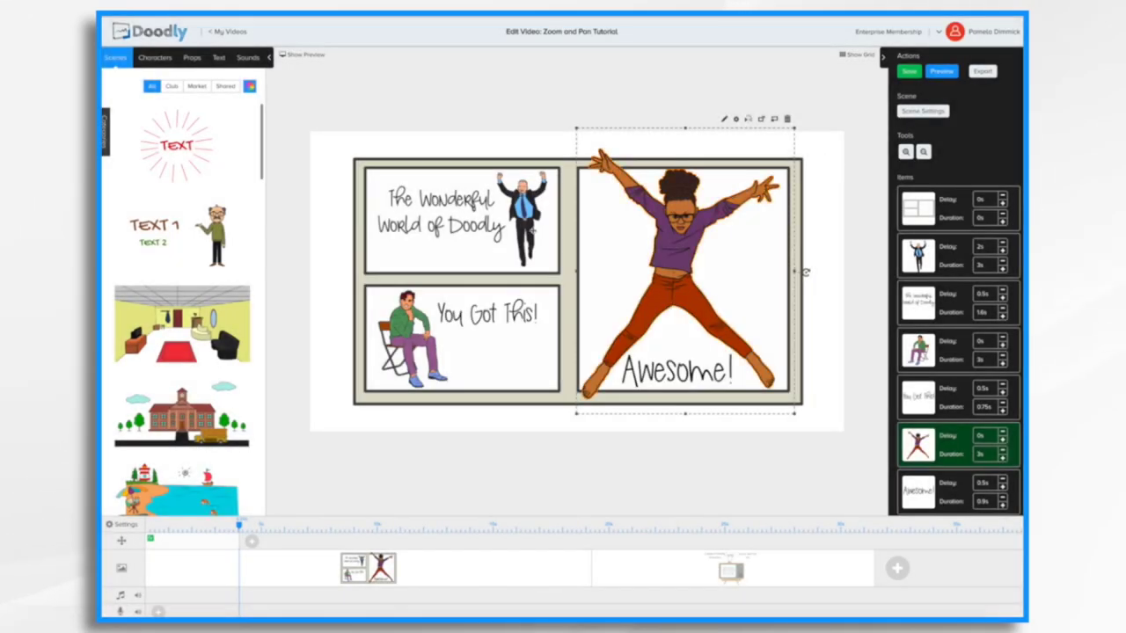
Step: Add a second panning and zooming segment to the first scene, shortly after the 5-second mark
click(239, 524)
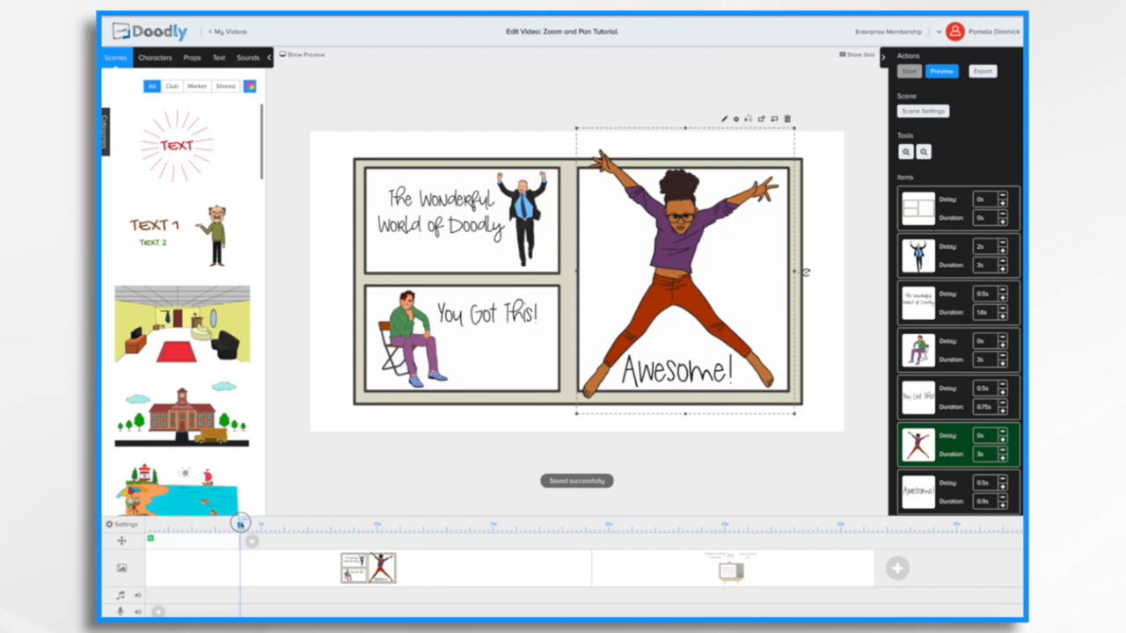
drag(239, 523, 261, 523)
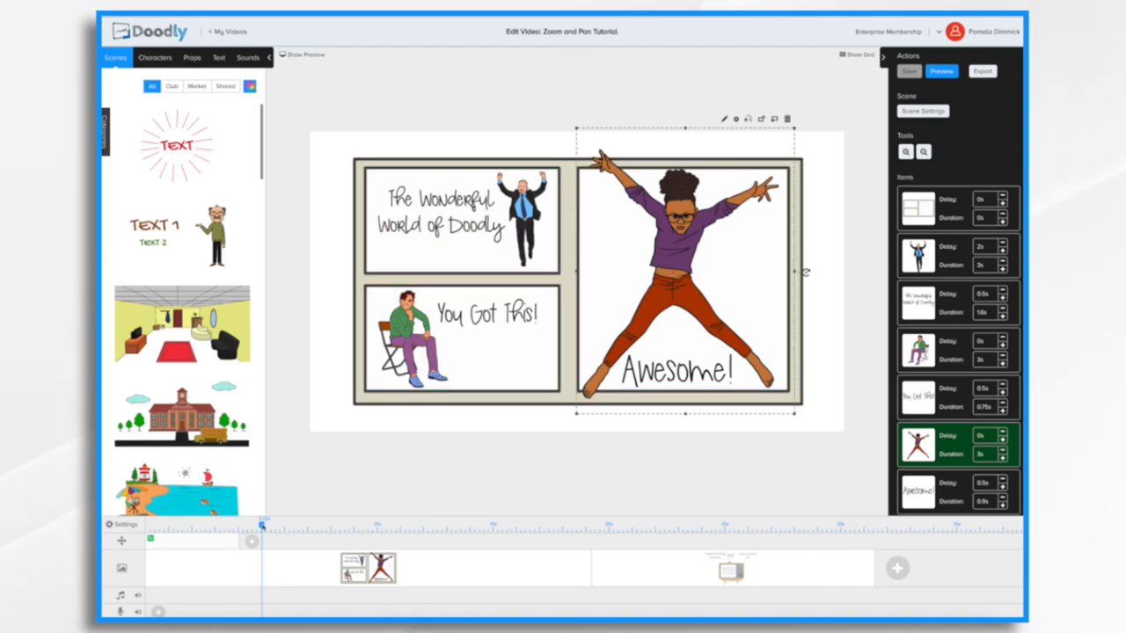
mouse_move(261, 525)
mouse_down()
mouse_move(287, 525)
mouse_move(272, 527)
mouse_up()
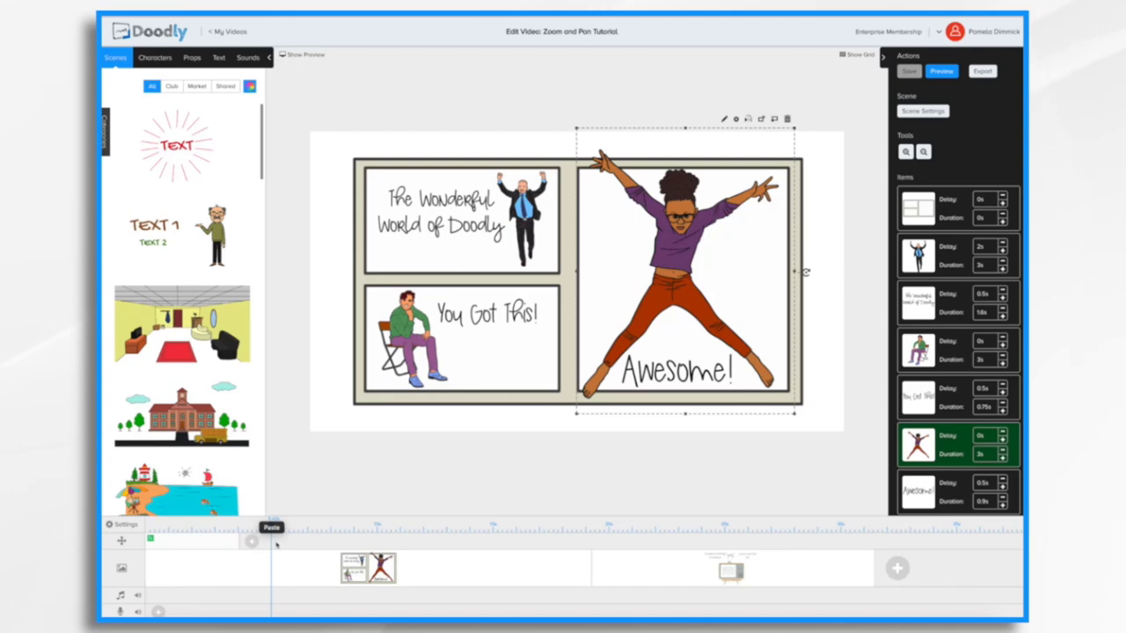
click(275, 545)
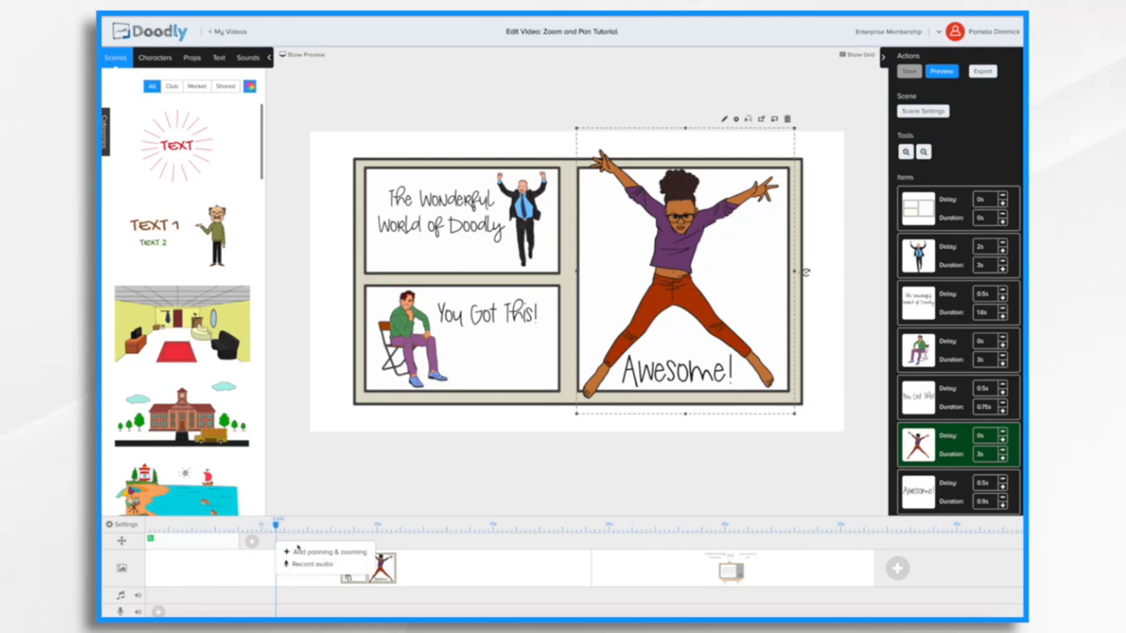
click(305, 552)
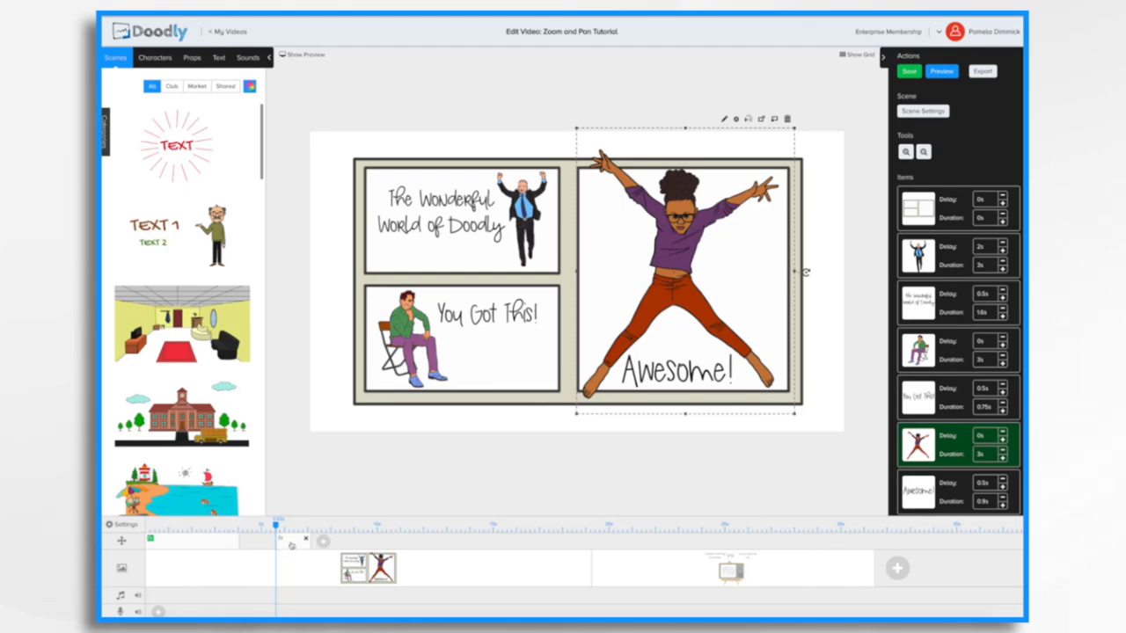
Step: Frame the second pan and zoom's End view on the lower-left comic panel, preview the movement and apply it
click(291, 546)
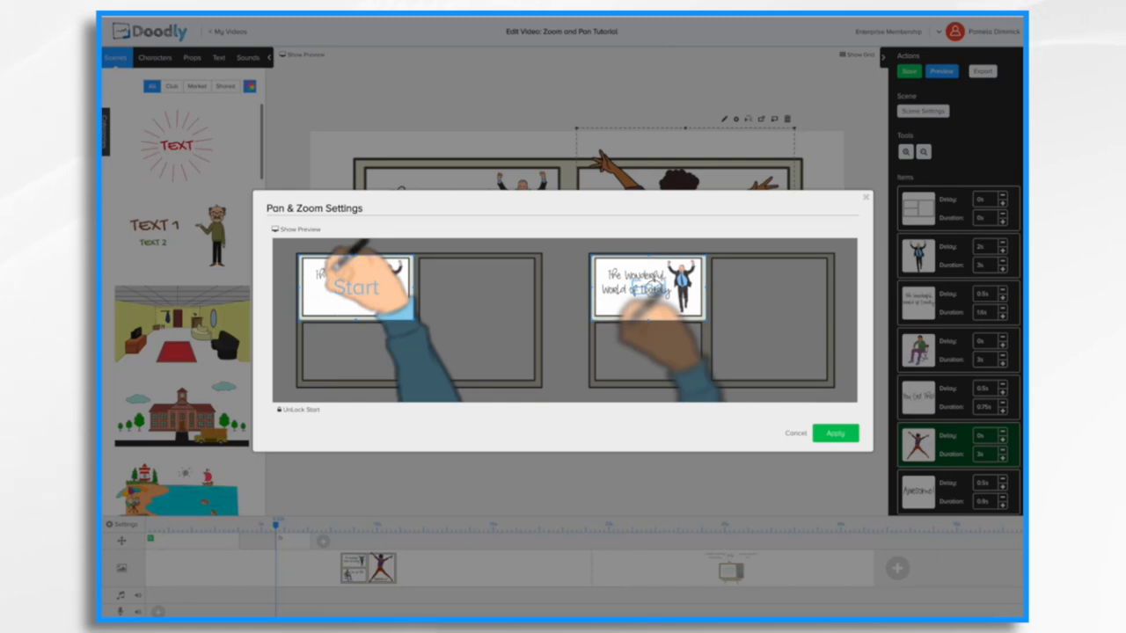
drag(650, 287, 653, 352)
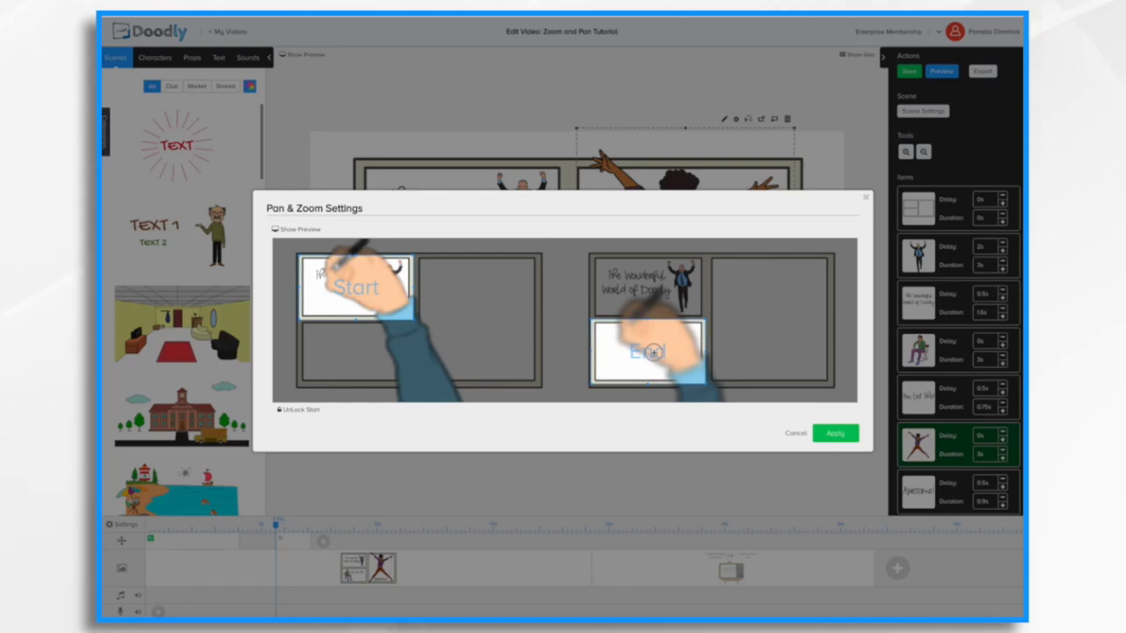
click(296, 230)
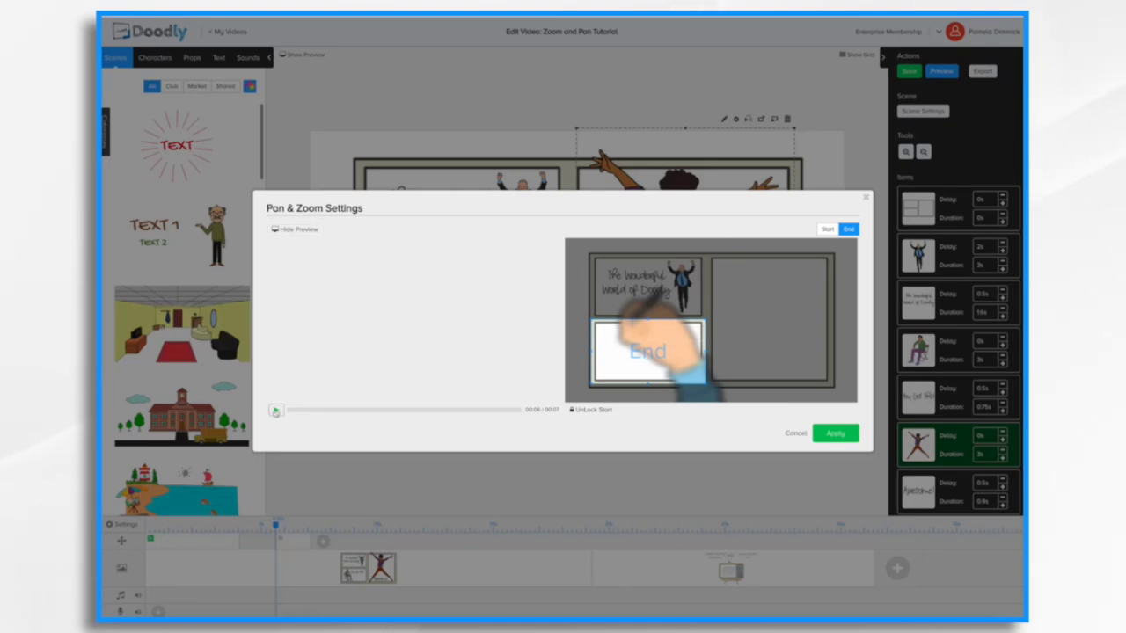
click(275, 410)
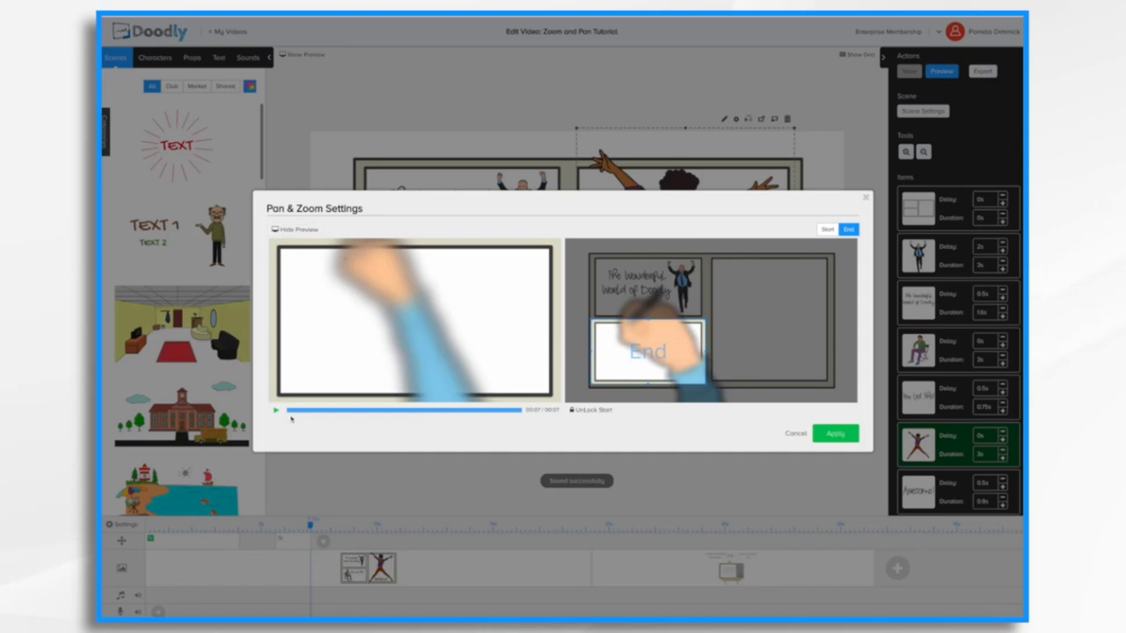
click(276, 410)
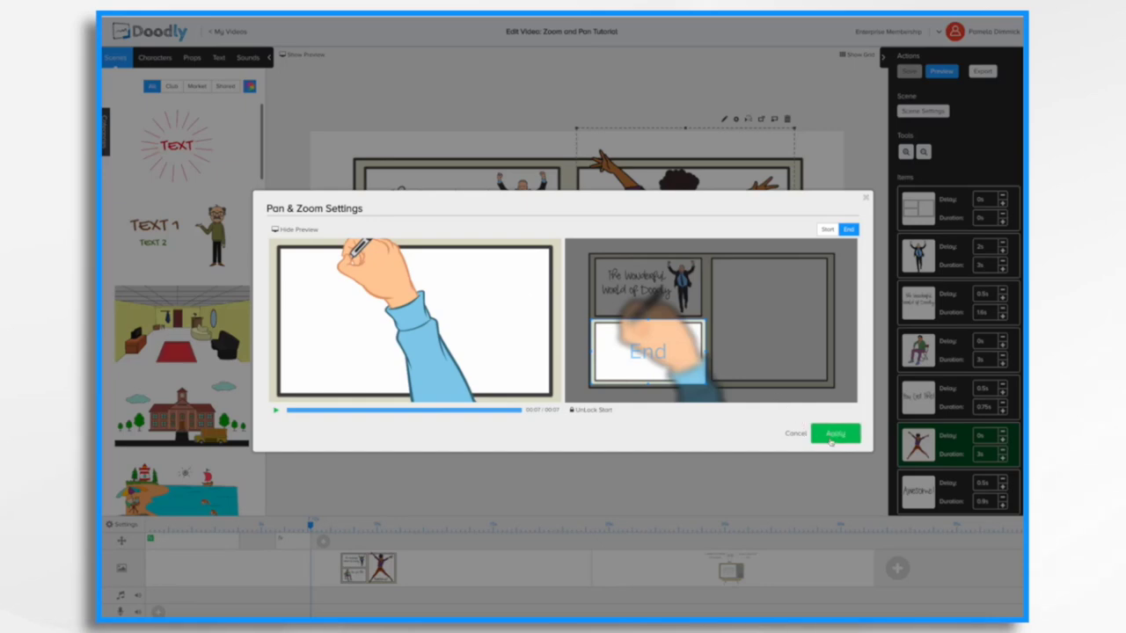
click(837, 434)
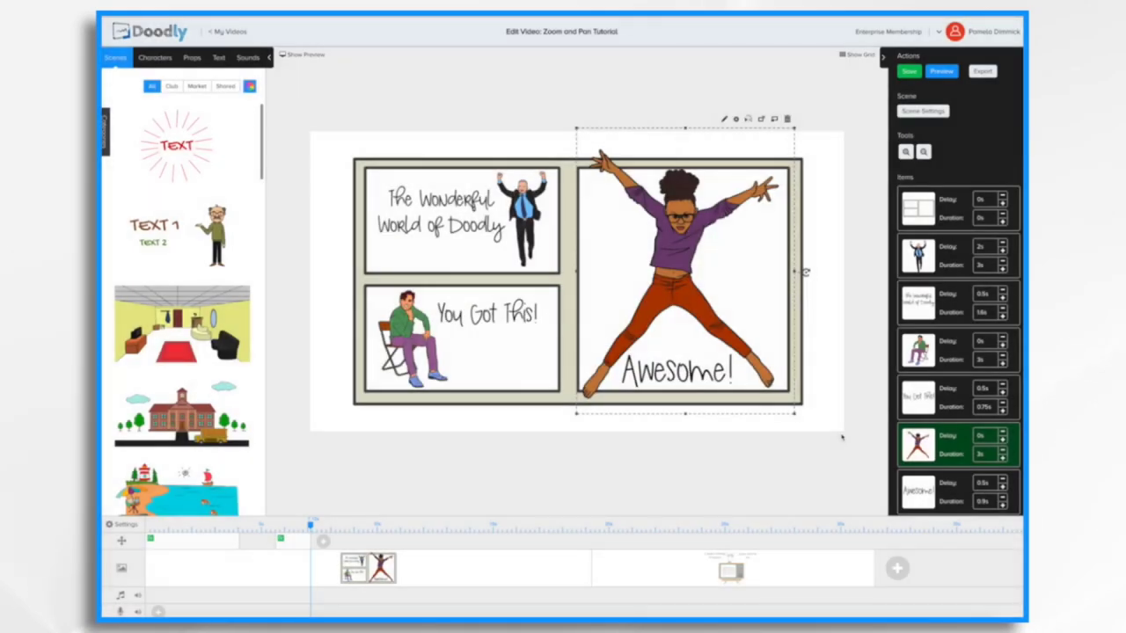
Step: Shift the second pan and zoom segment later to start at about 7.5 seconds, previewing the video after each shift
click(298, 547)
mouse_move(299, 547)
mouse_down()
mouse_move(315, 547)
mouse_move(304, 543)
mouse_up()
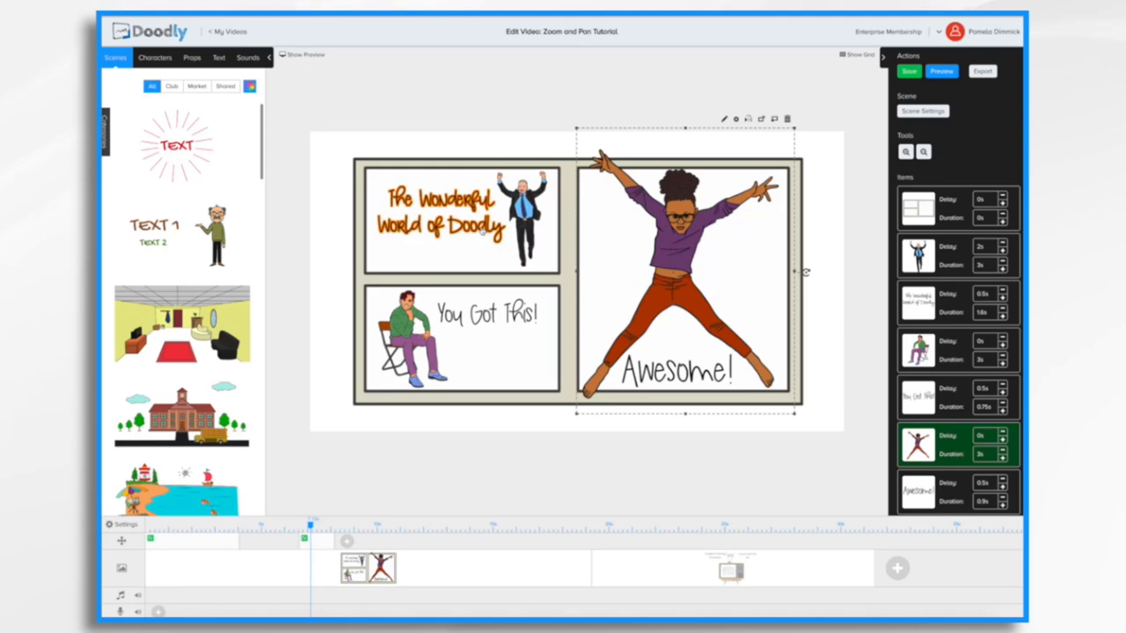
click(948, 76)
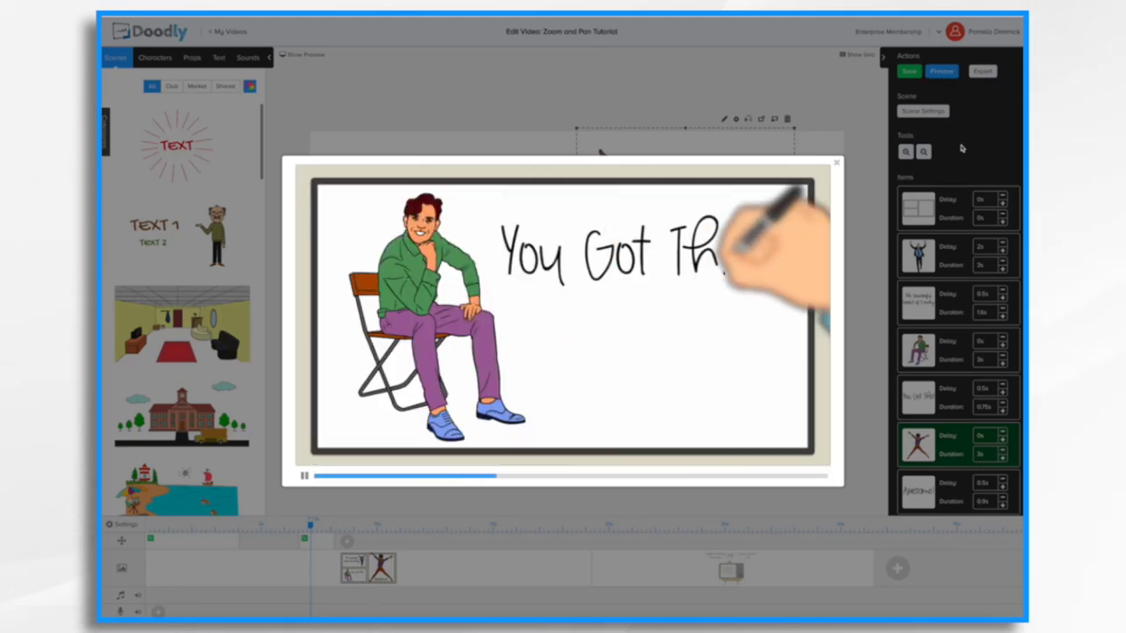
click(837, 164)
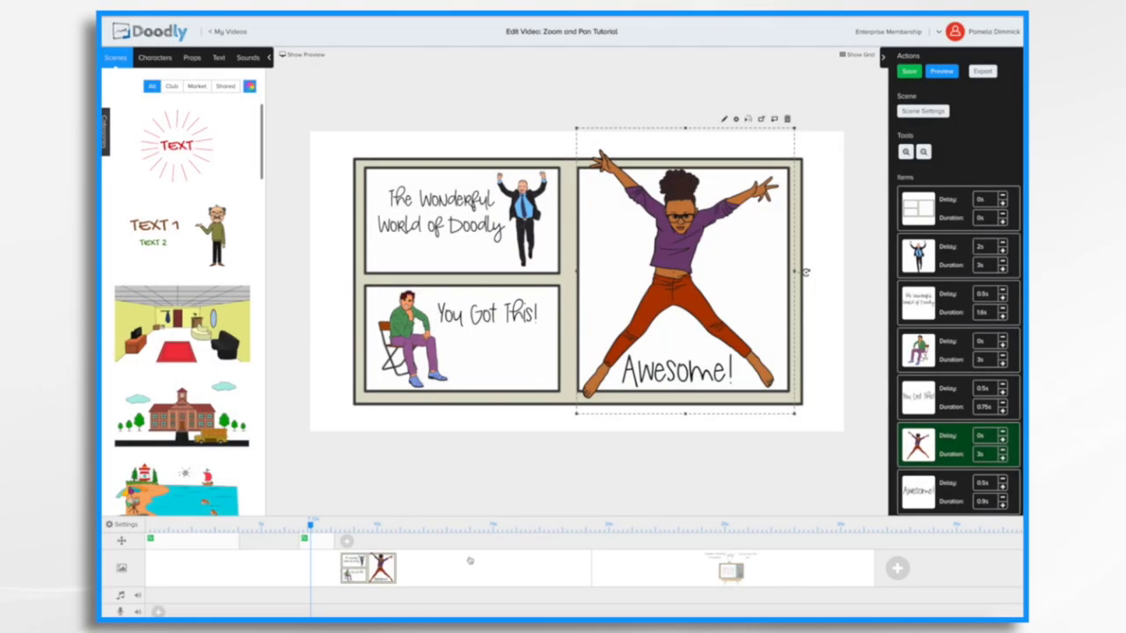
click(341, 540)
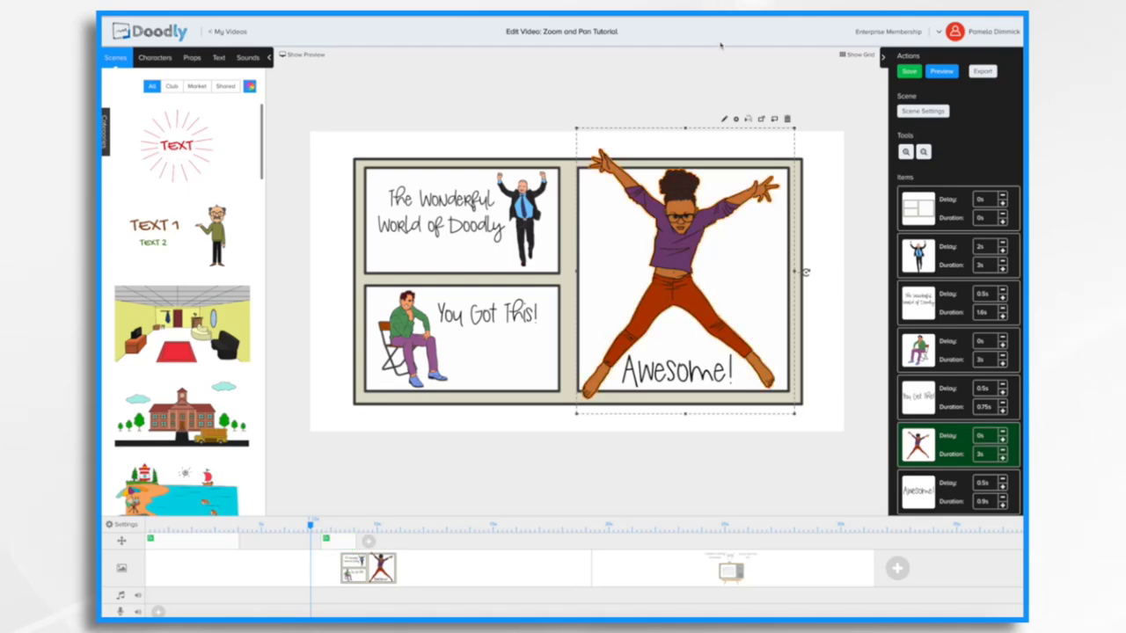
click(943, 74)
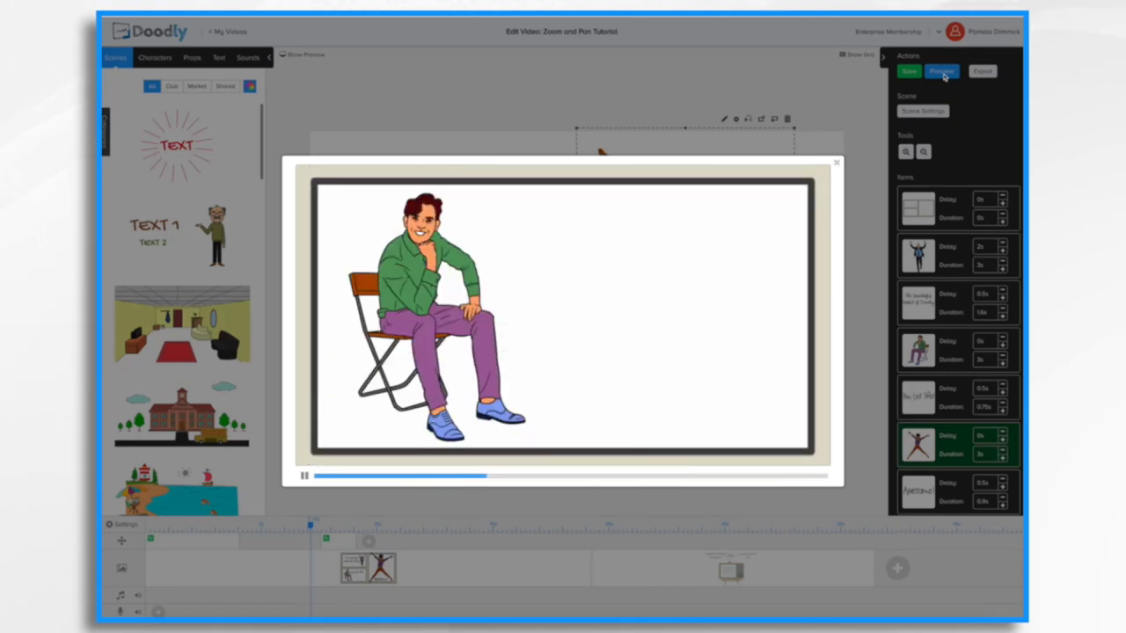
click(836, 162)
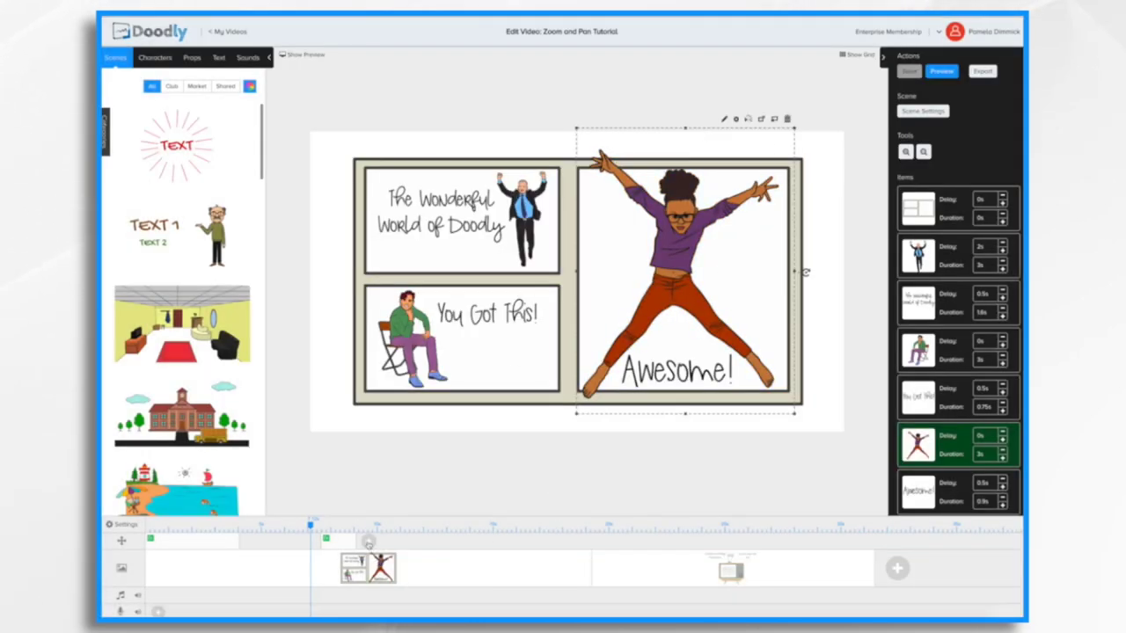
Step: Add a third pan and zoom segment directly after the second, expand its End view to the full scene, and preview and apply it
click(369, 545)
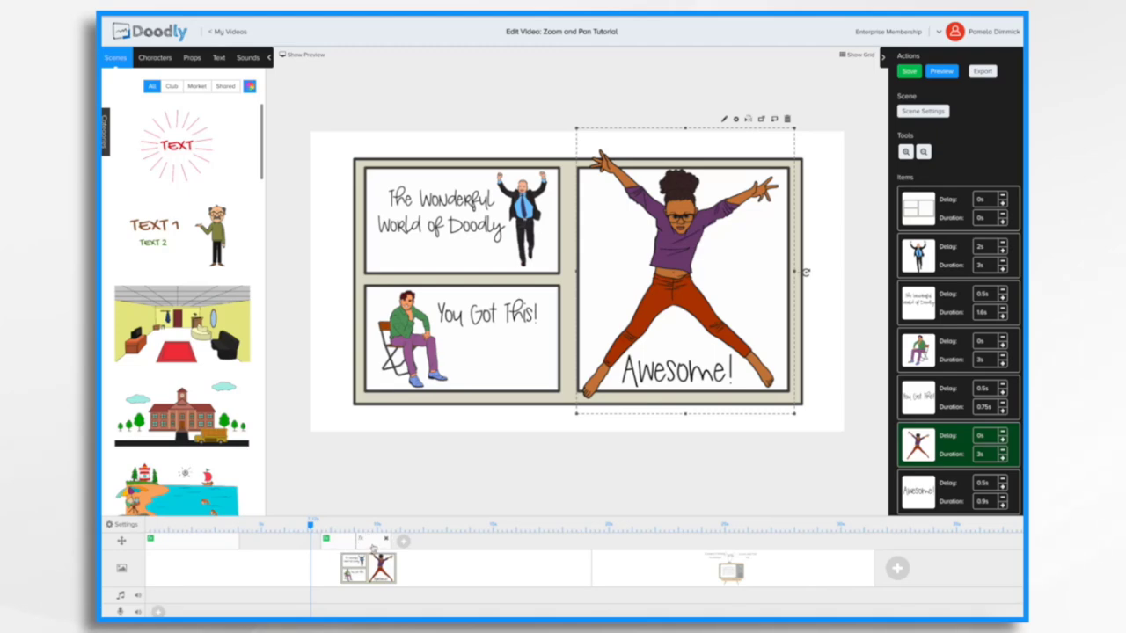
click(373, 543)
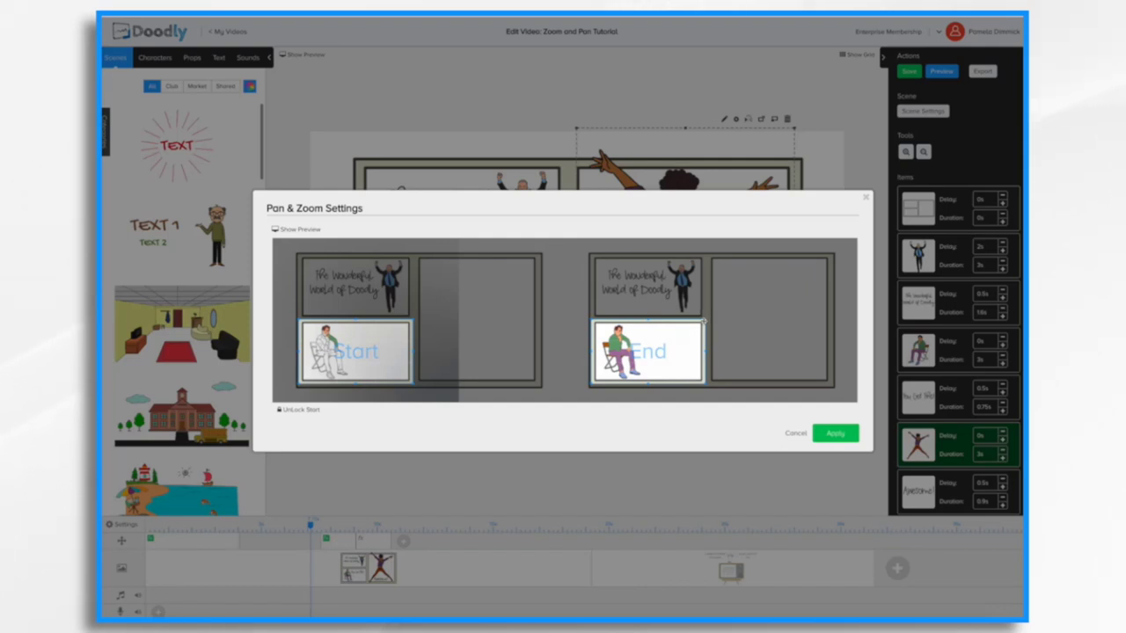
drag(704, 321, 666, 219)
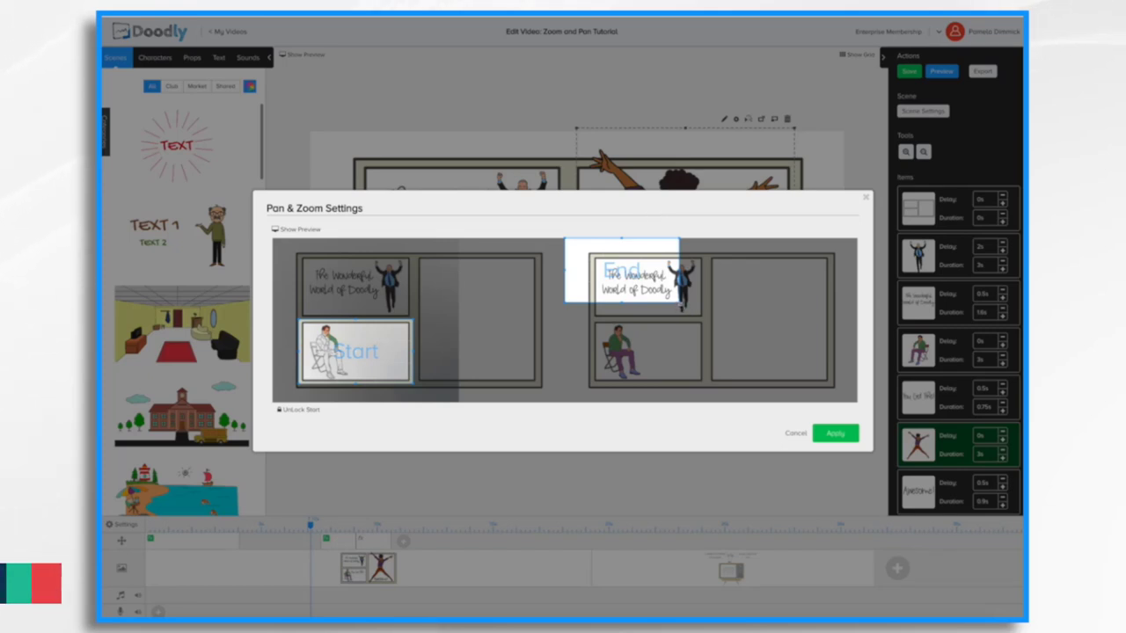
drag(680, 303, 862, 429)
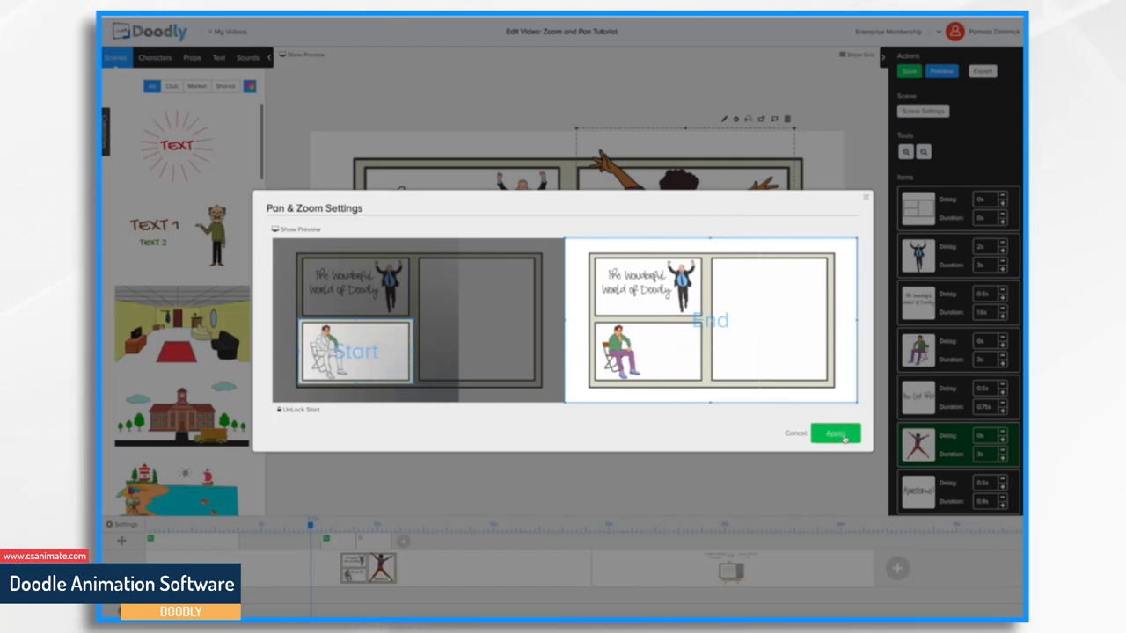
click(297, 229)
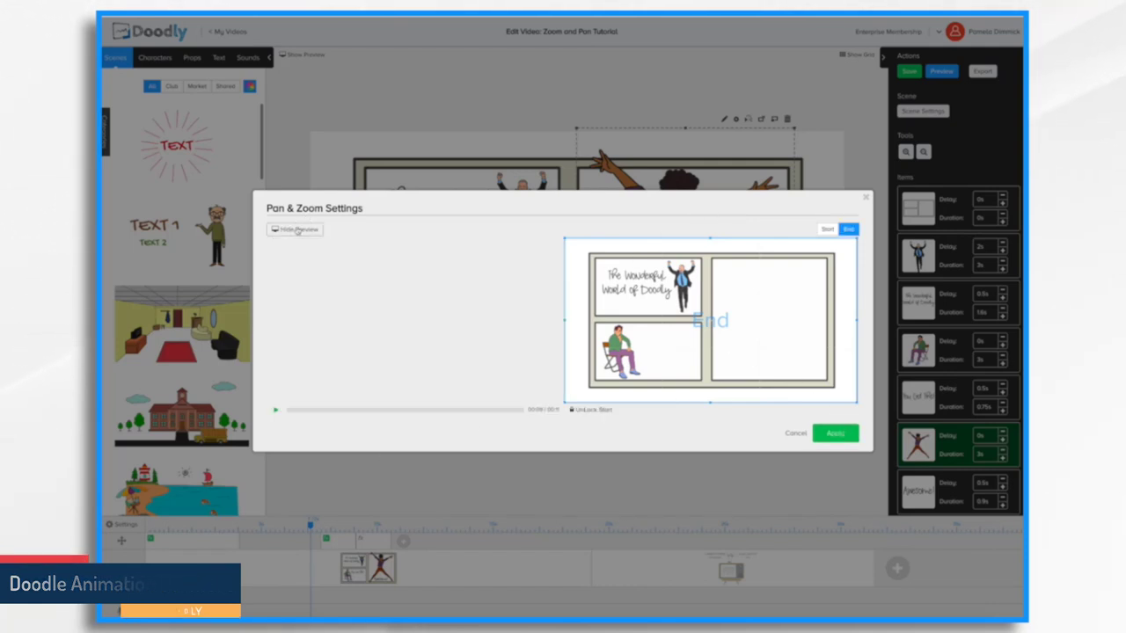
click(275, 410)
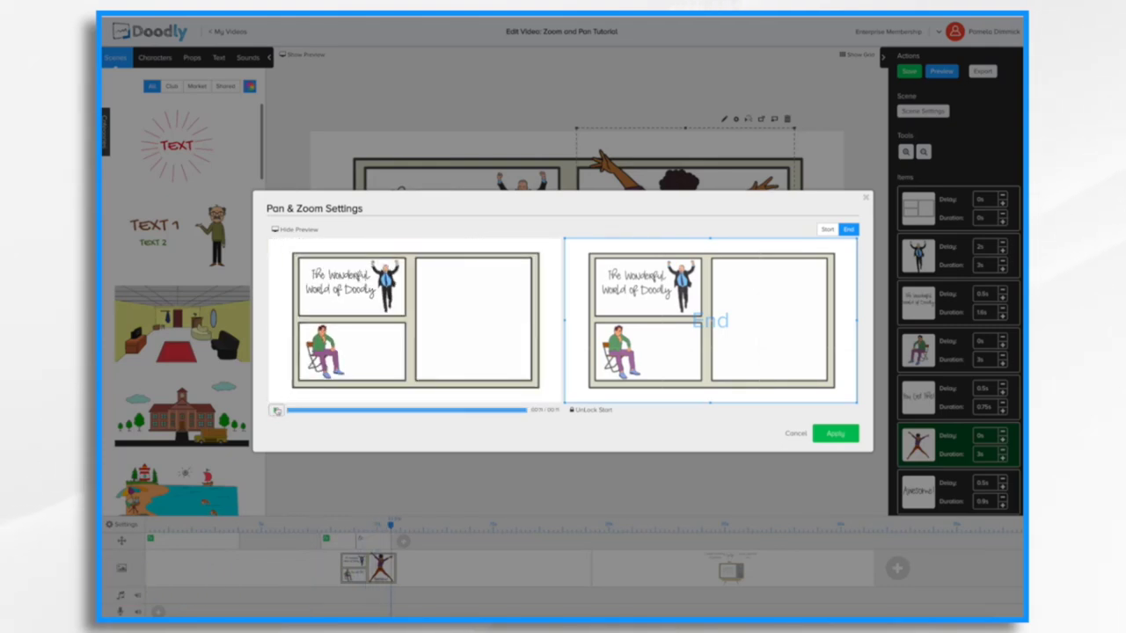
click(840, 433)
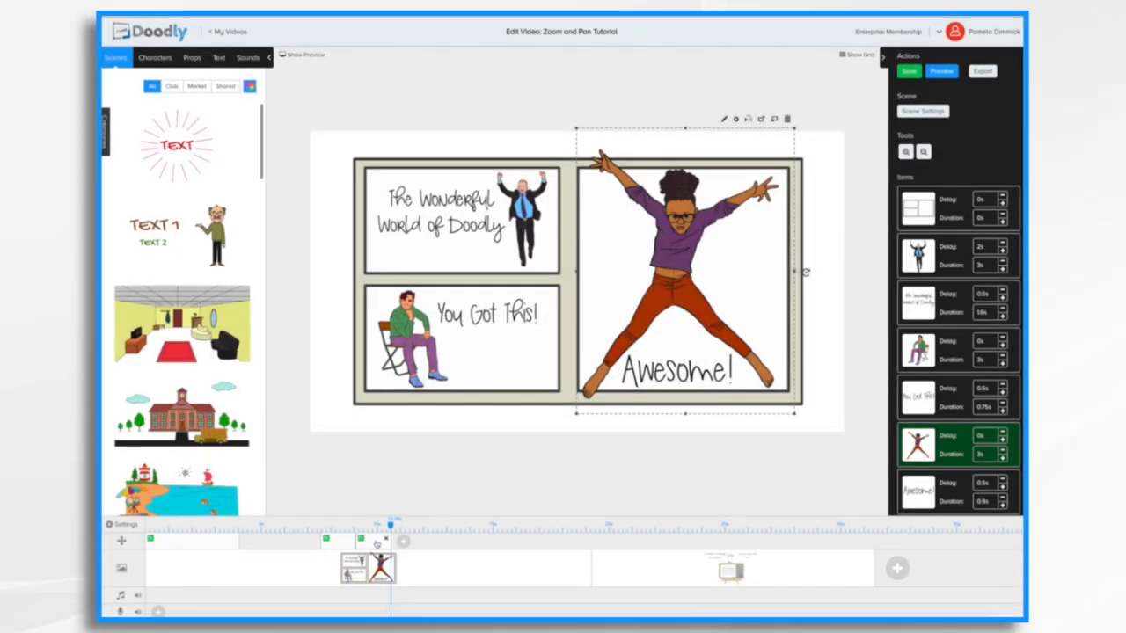
Step: Shift the third pan and zoom segment later to start just after 11 seconds, previewing the video after each shift
click(380, 541)
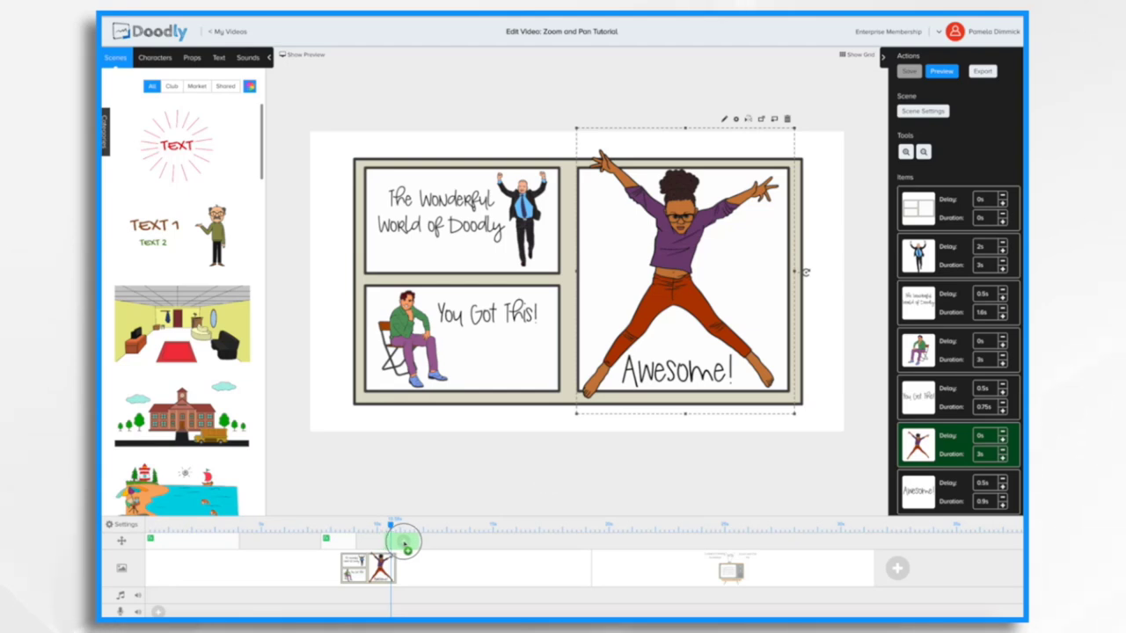
drag(404, 543, 390, 539)
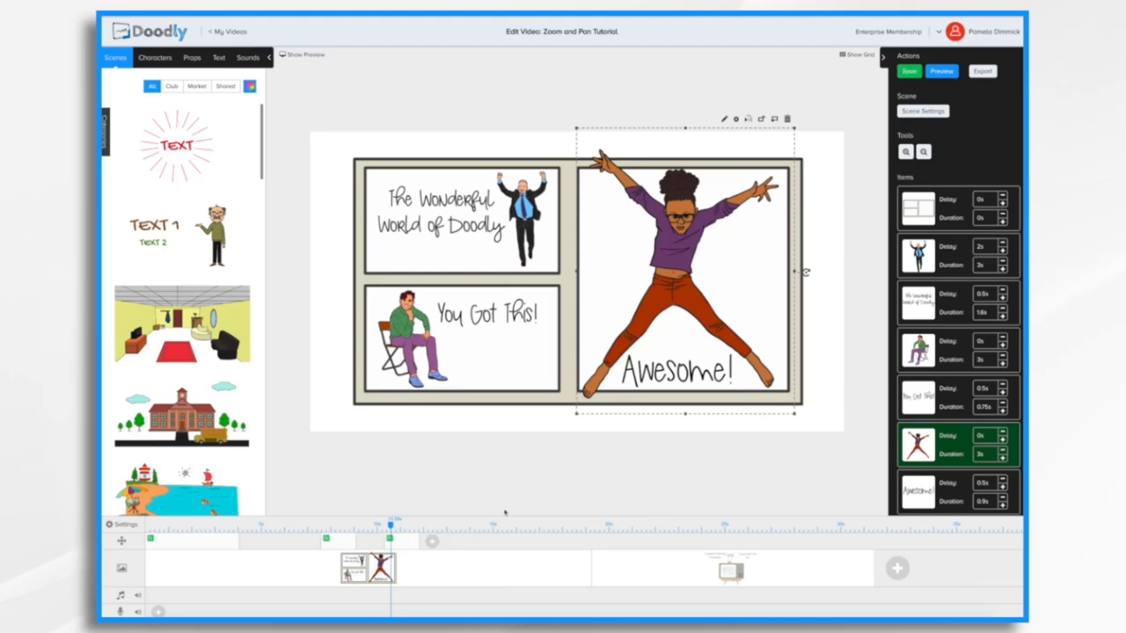
click(950, 74)
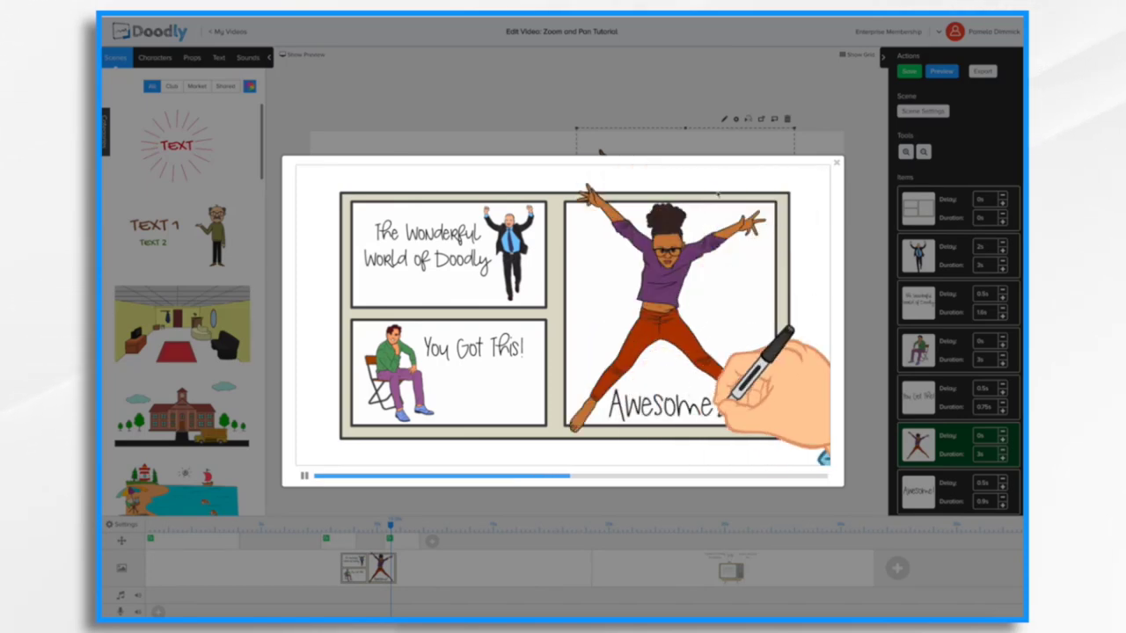
click(835, 162)
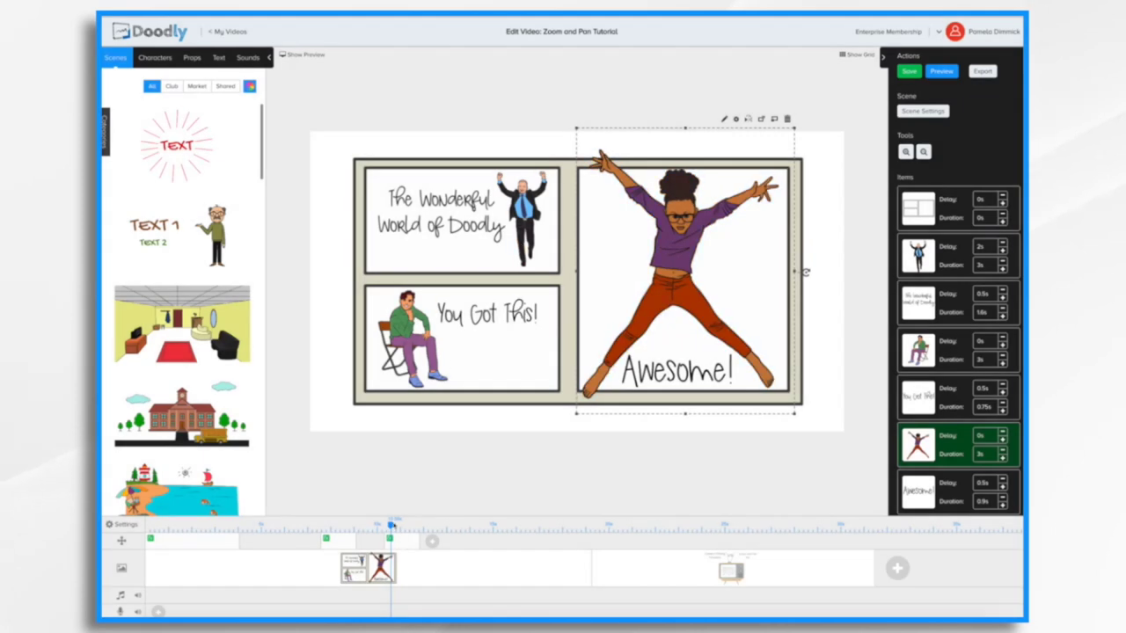
click(431, 543)
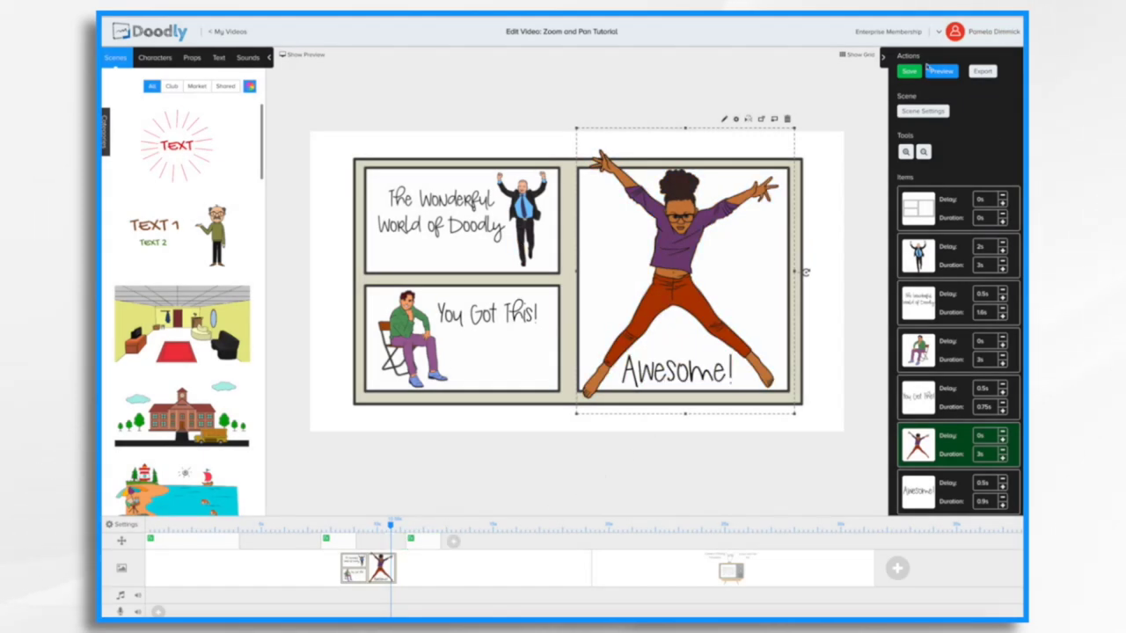
click(943, 71)
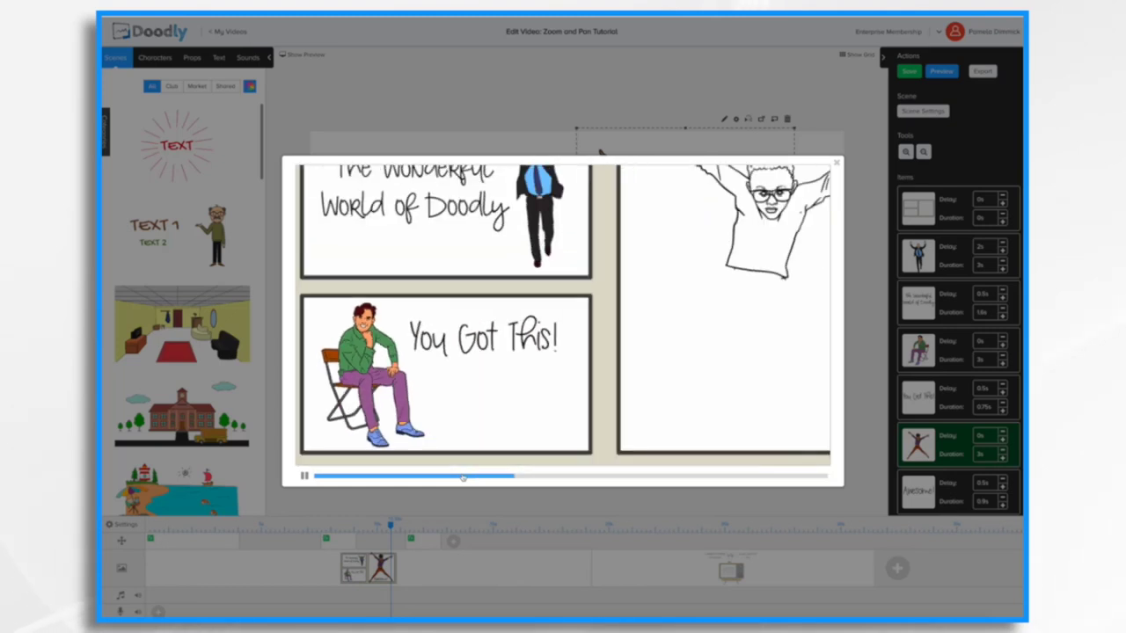
click(552, 554)
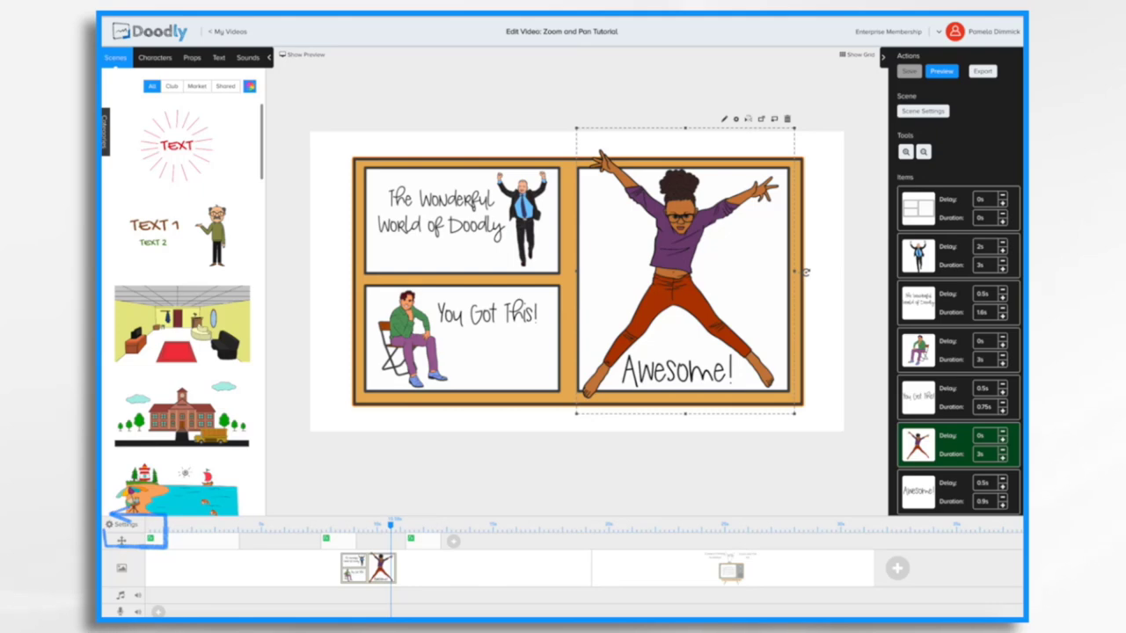
Step: Apply the video settings with Camera panning as the scene transition, and preview the video
click(124, 525)
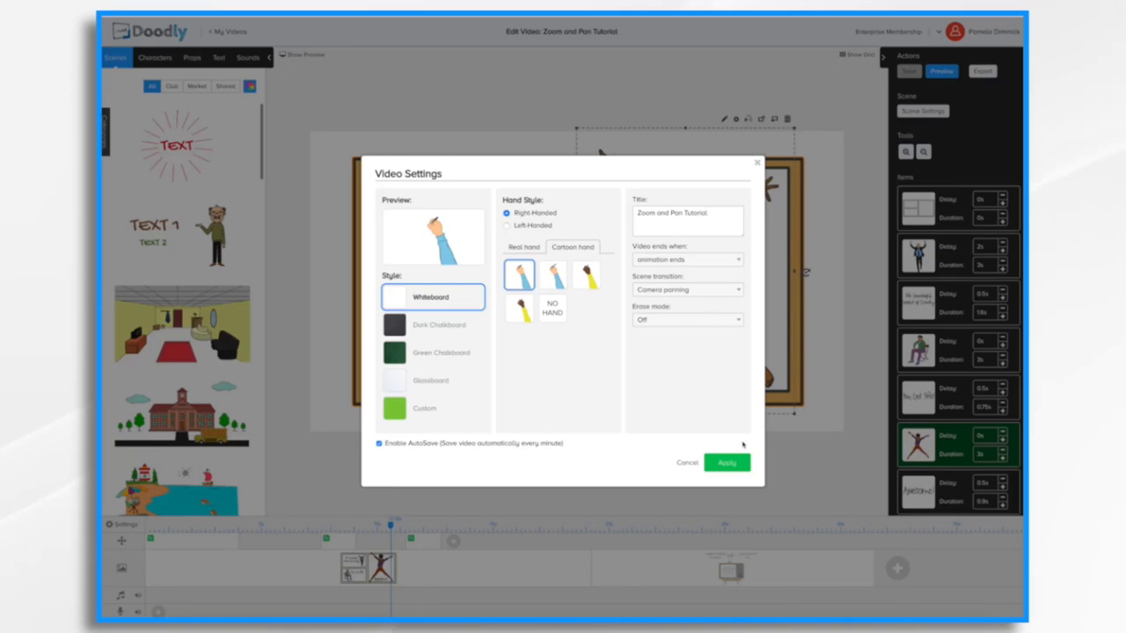
click(737, 463)
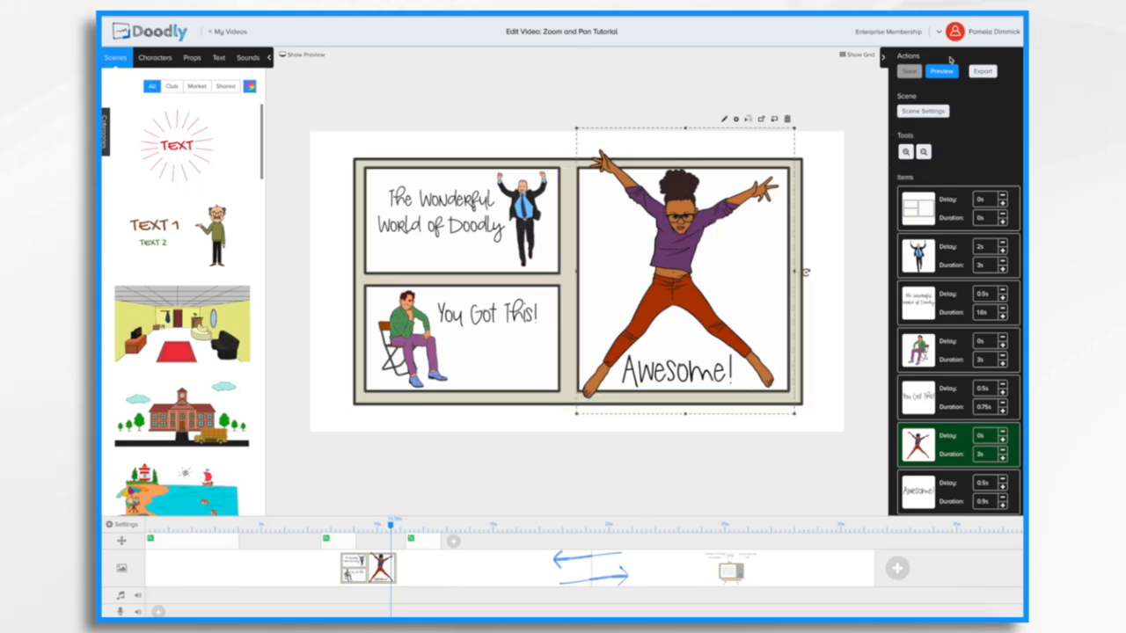
click(943, 72)
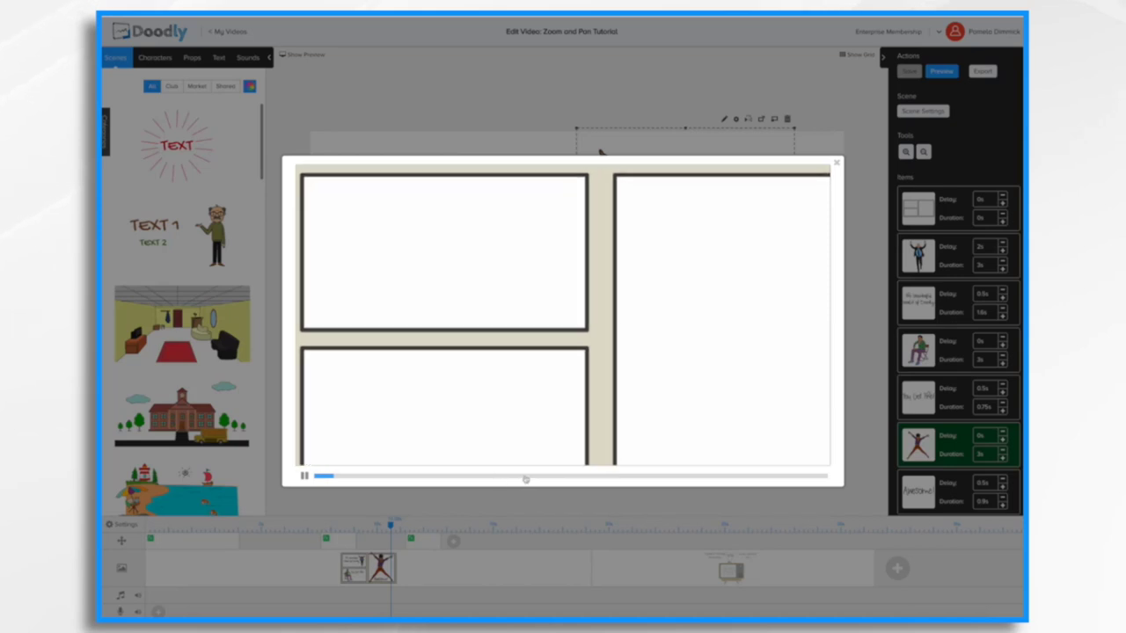